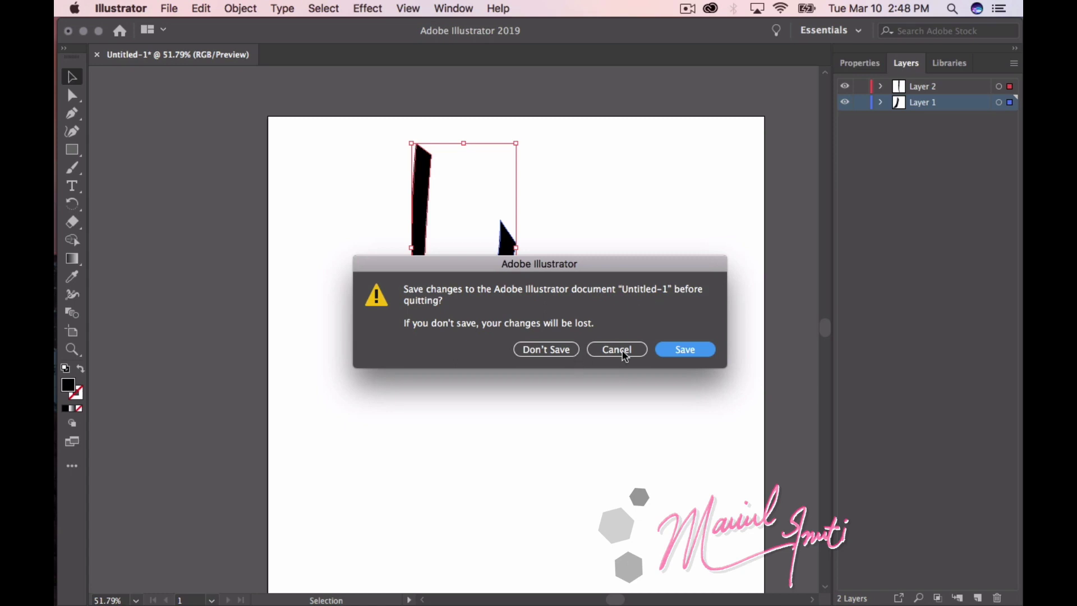
Keep the document open, hide Layer 1, add an empty Layer 3, and show preview and rulers
left_click(622, 351)
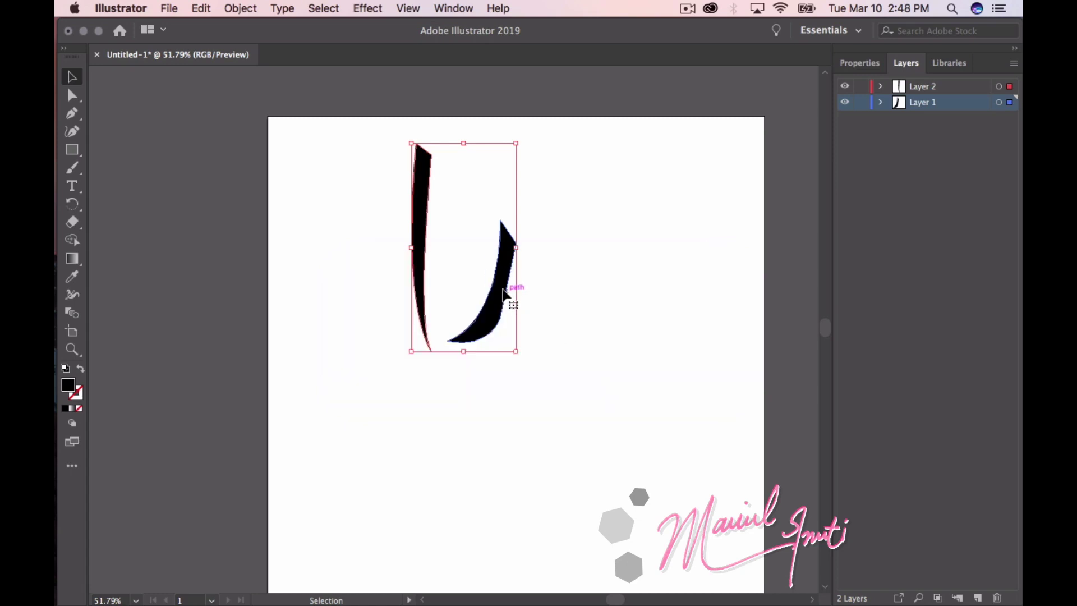
left_click_drag(505, 294, 748, 530)
left_click(845, 102)
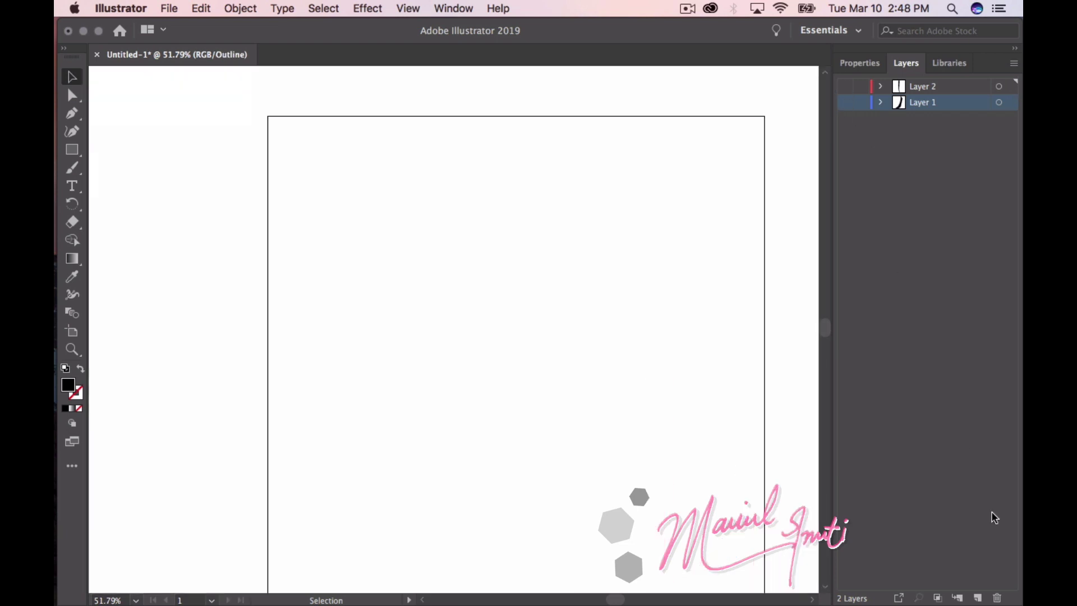
left_click(977, 598)
key("super+y")
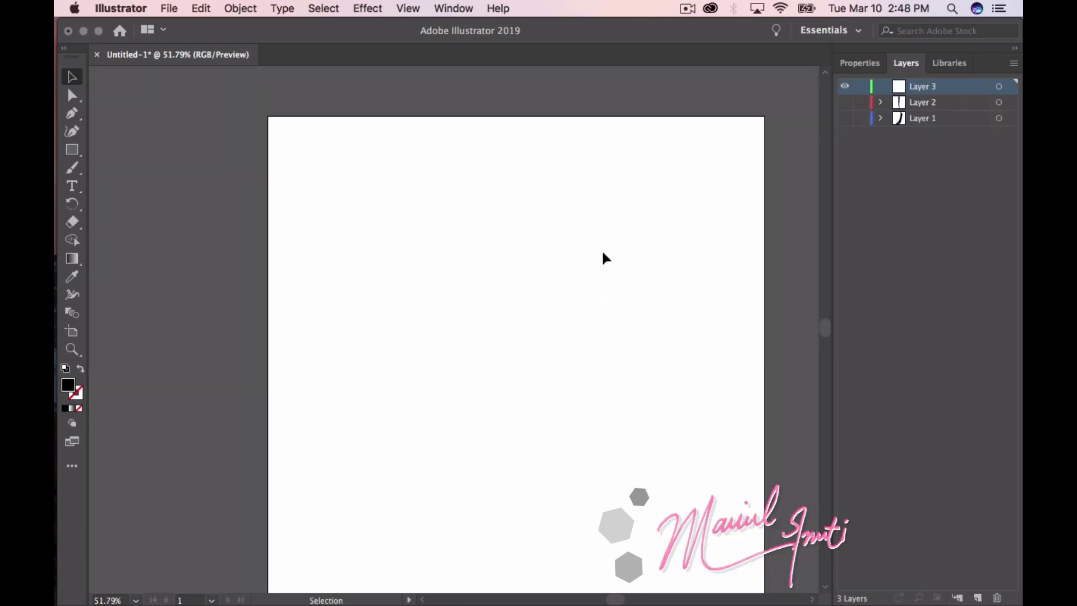
key("super+r")
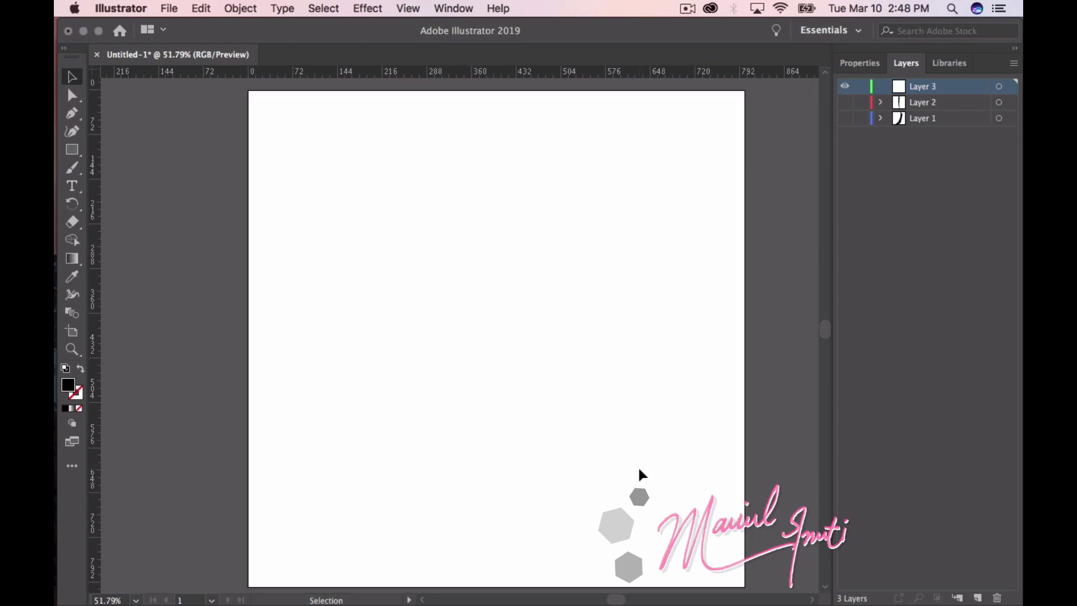
Save the document as 'adobe illustrator practise jawi letter.ai' in Documents with default options
key("super")
key("super+s")
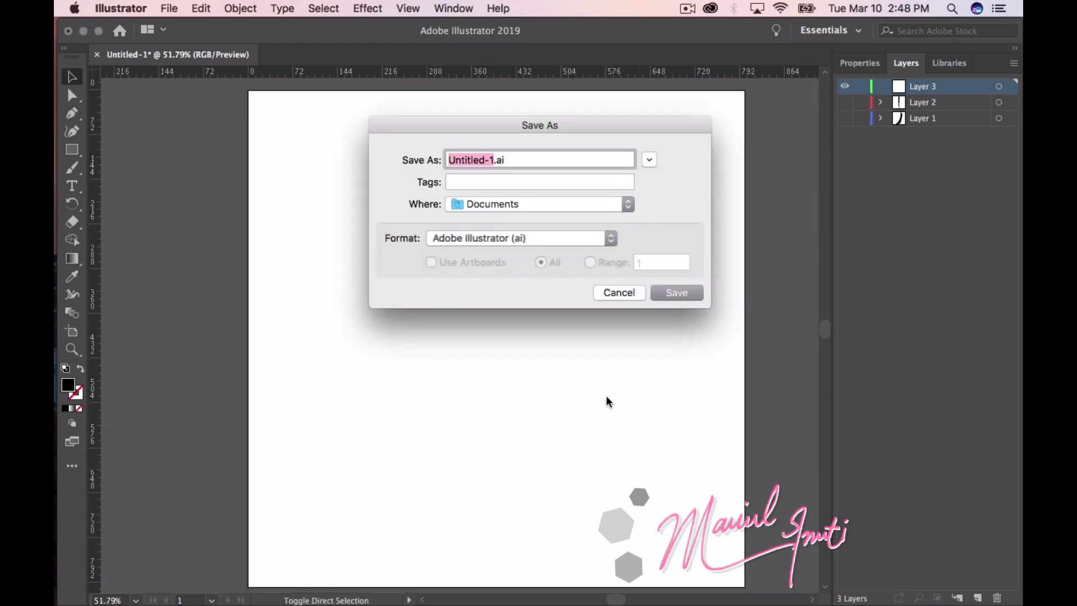
type("a")
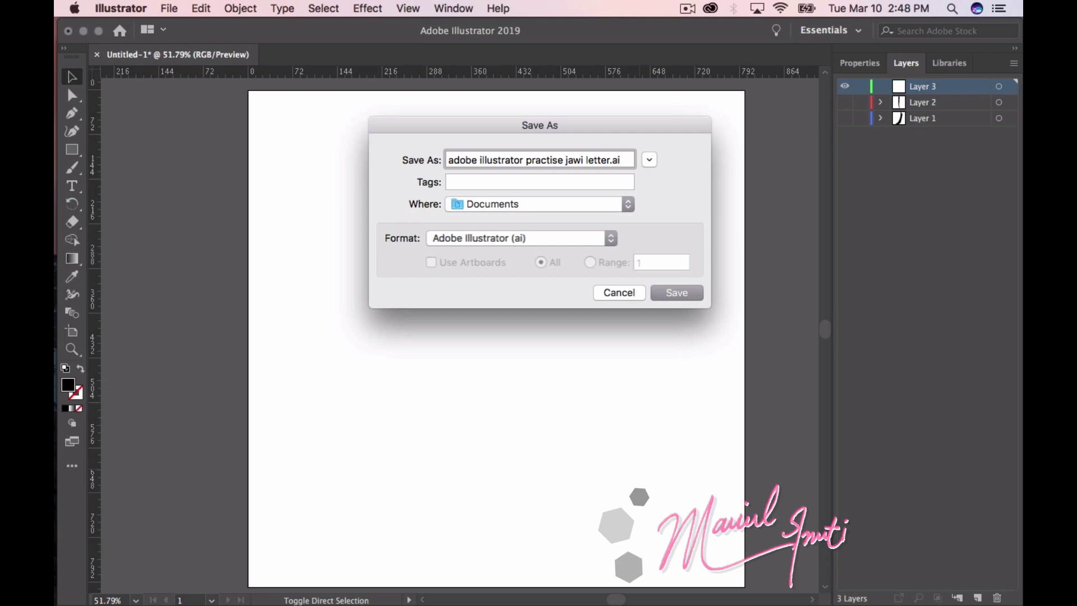
key("Return")
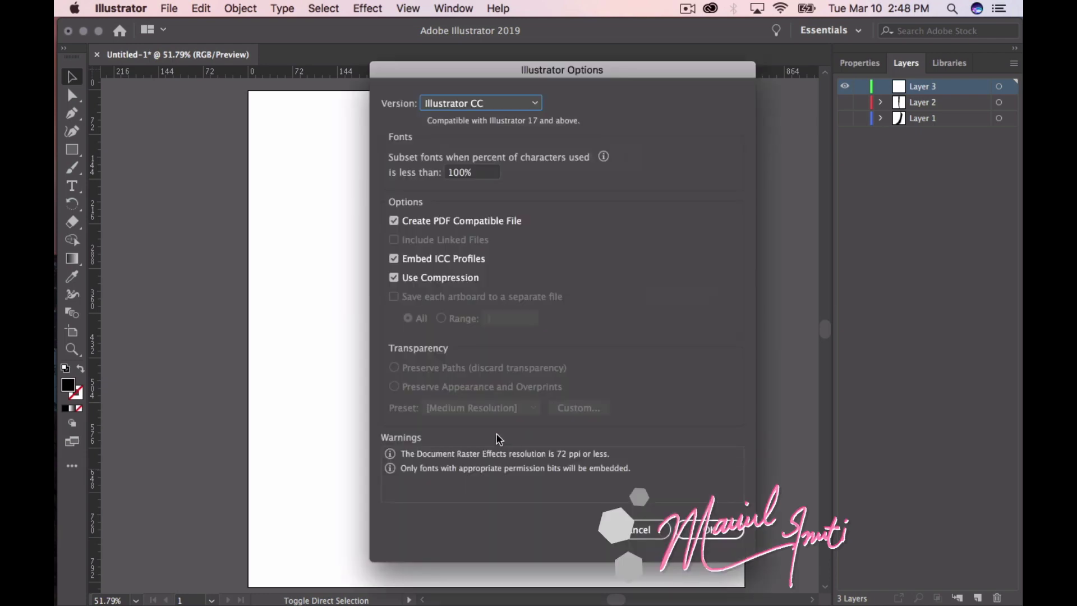
key("Return")
In Chrome, filter the jawi letters image results to calligraphy and browse them
key("ctrl+Up")
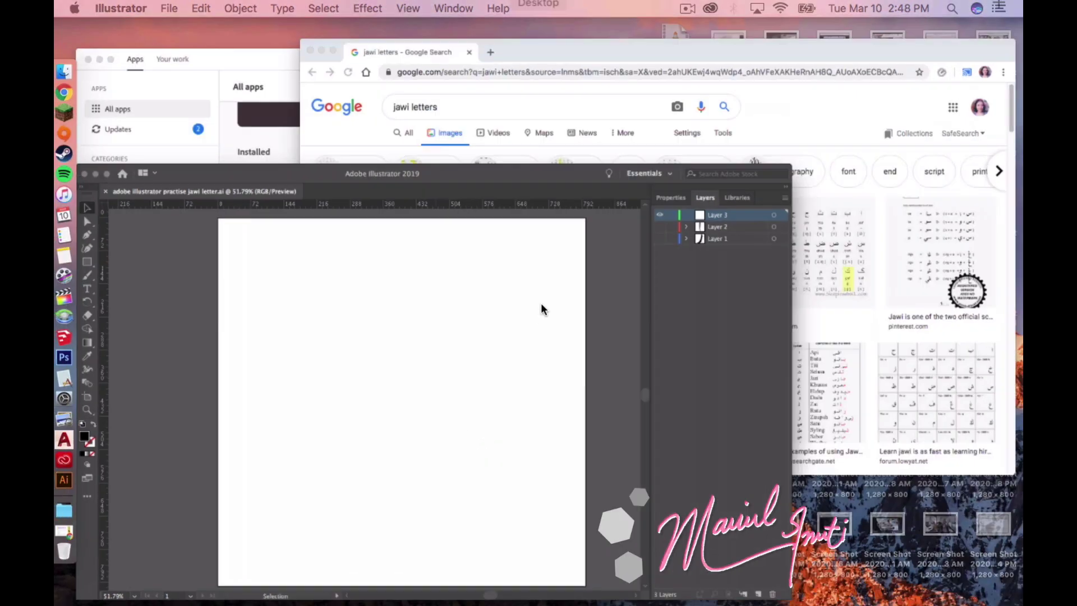
left_click(647, 253)
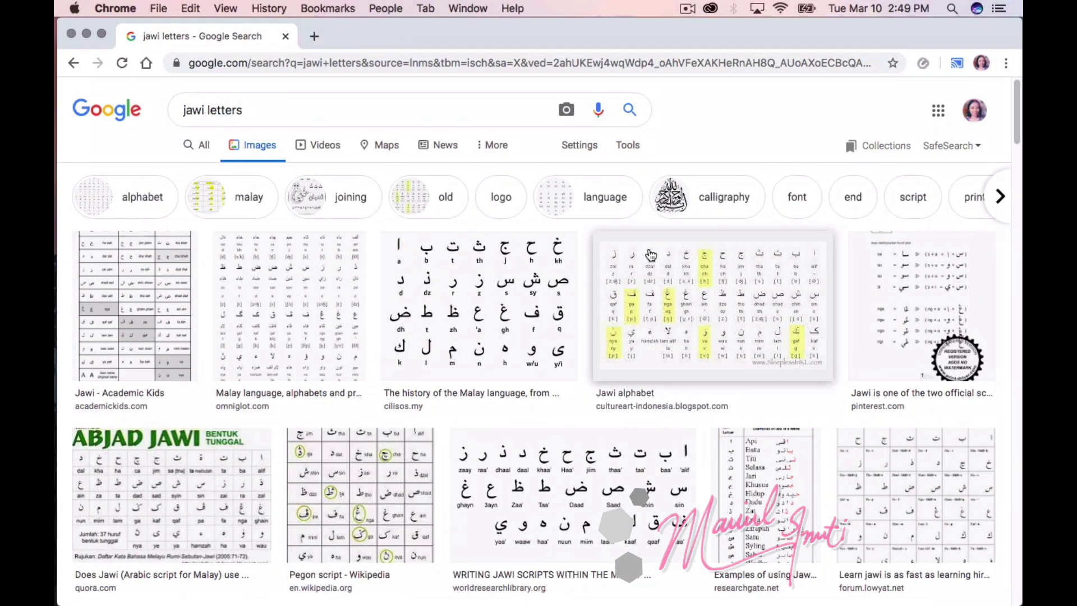
left_click(667, 198)
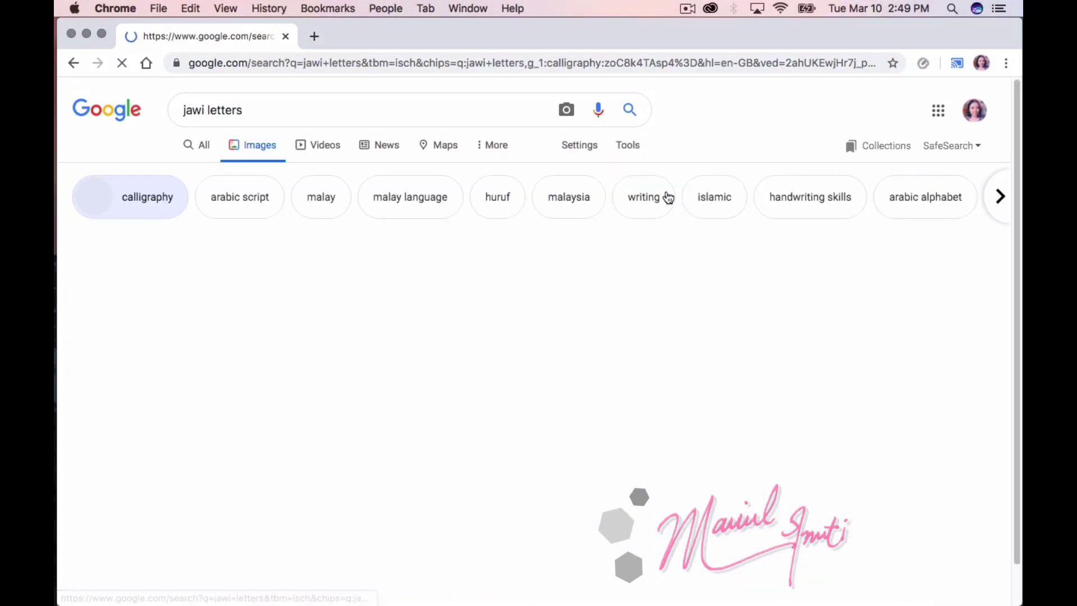
left_click(694, 13)
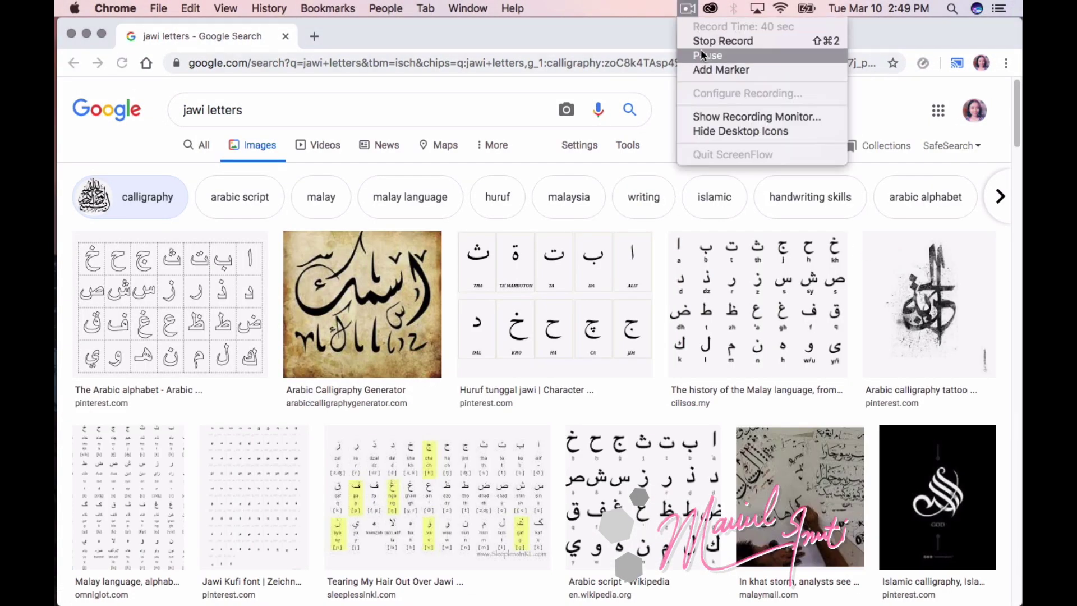
left_click(685, 57)
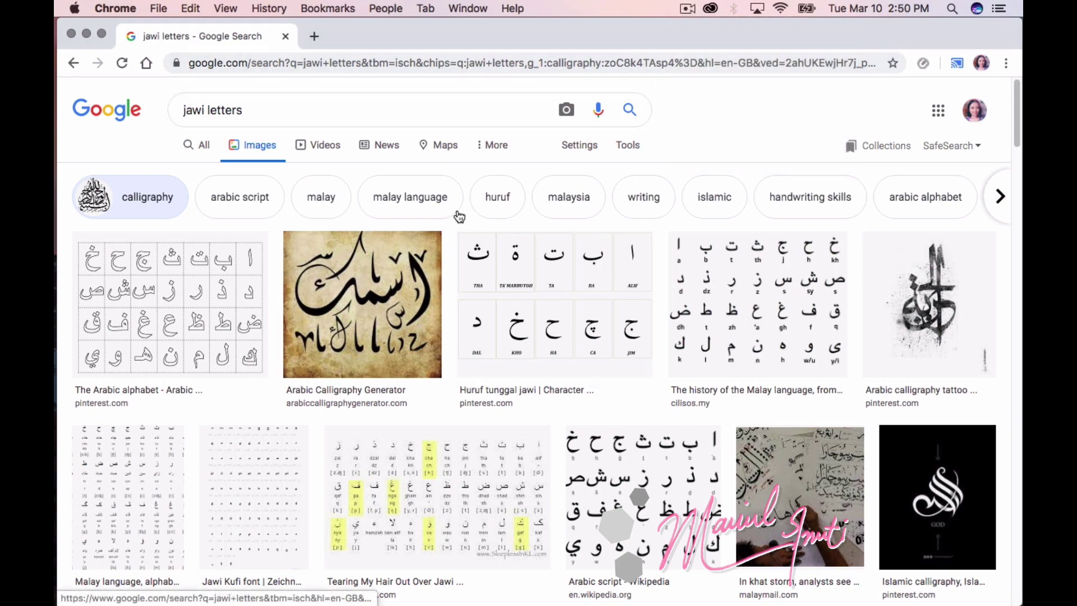
scroll(458, 210, "down", 3)
scroll(459, 216, "down", 1)
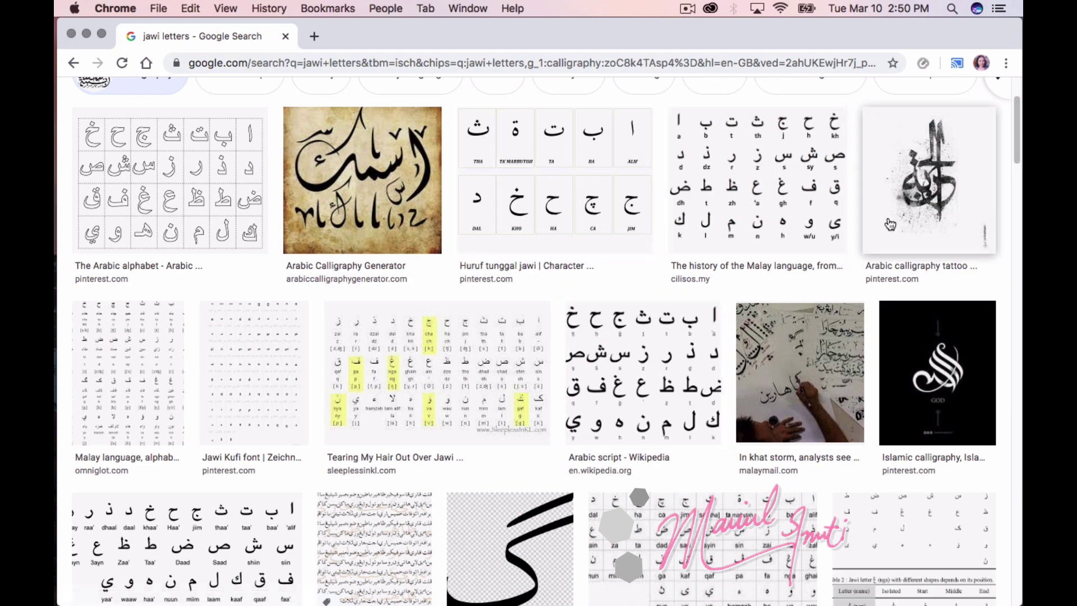
scroll(890, 225, "down", 1)
scroll(890, 224, "down", 5)
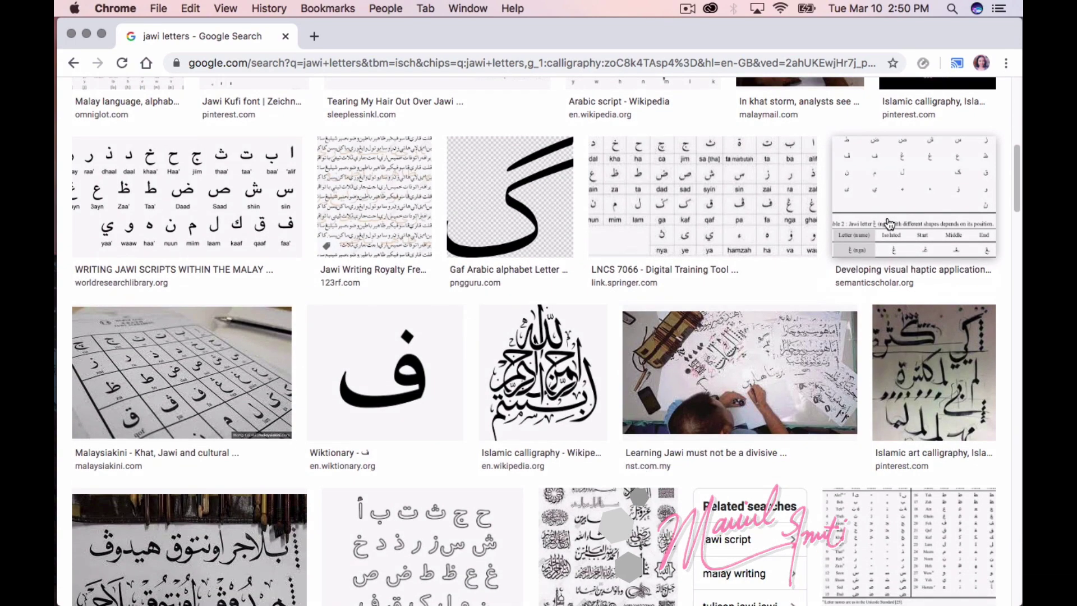
scroll(888, 223, "down", 4)
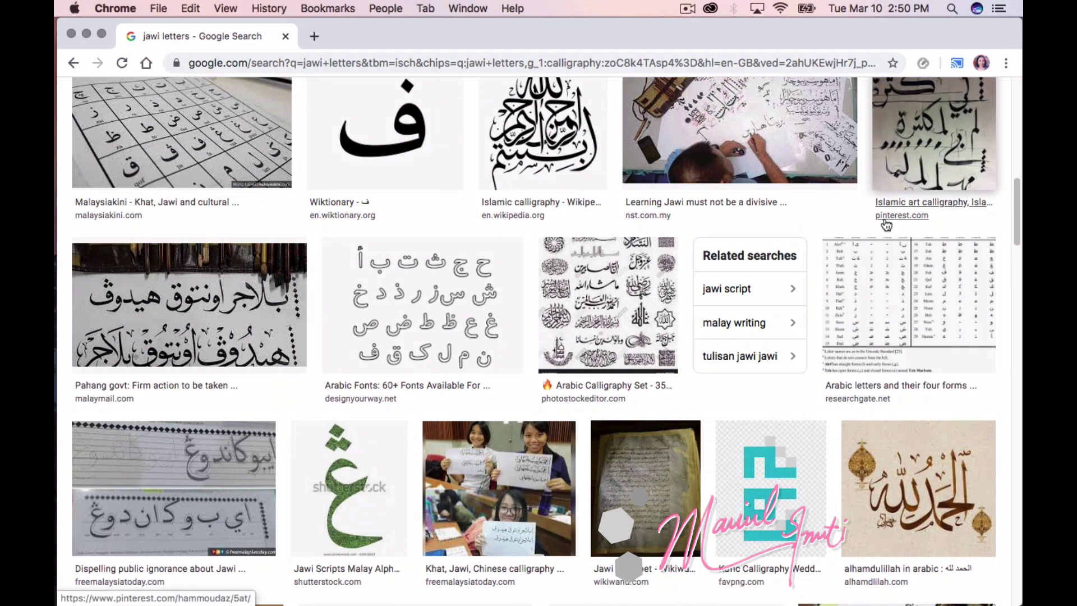
scroll(884, 225, "up", 1)
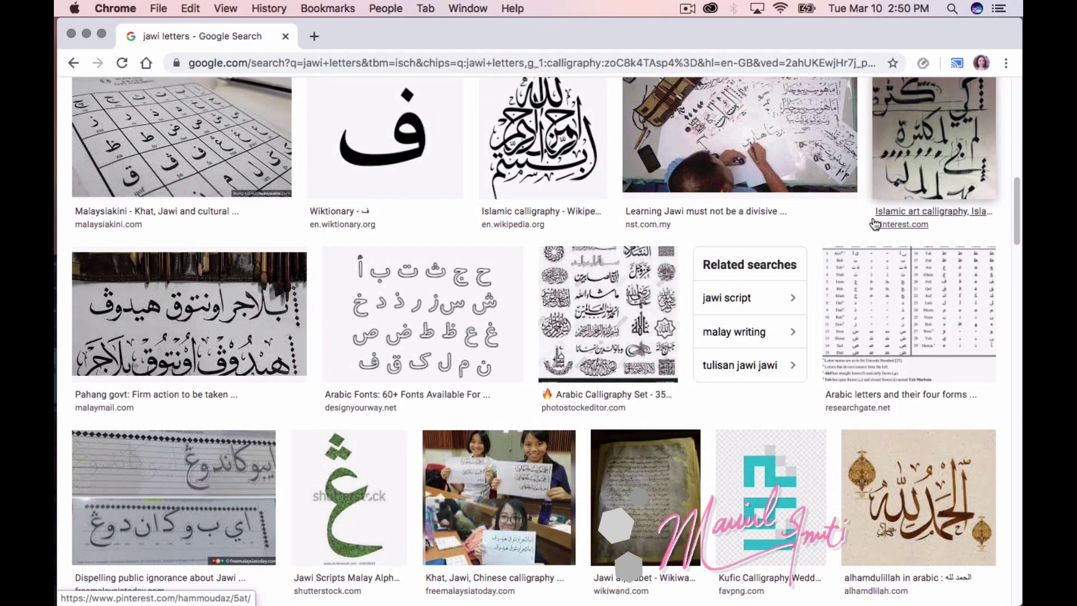
scroll(875, 224, "down", 5)
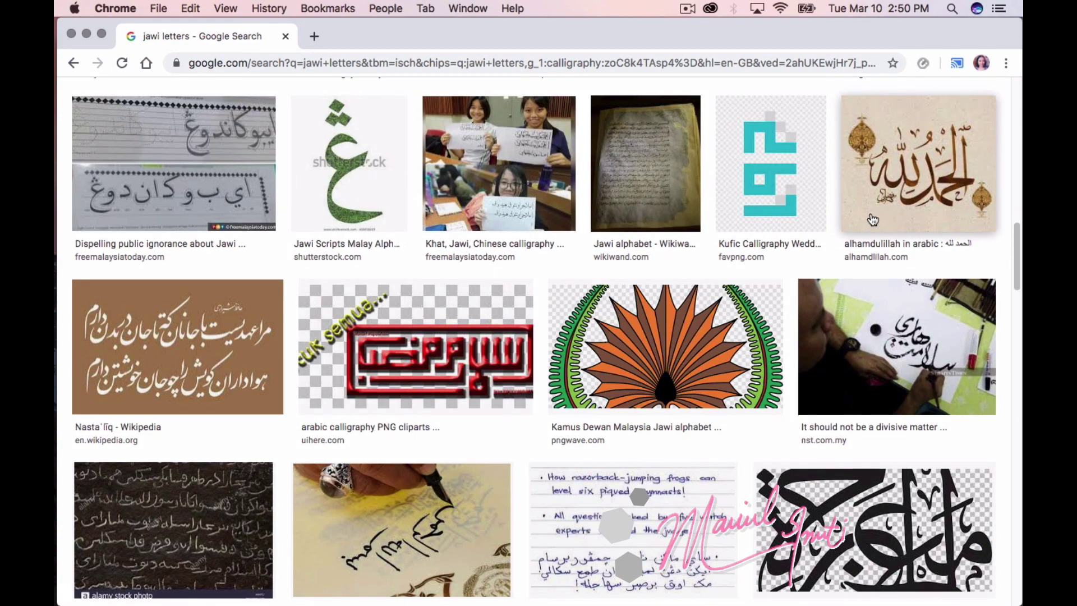
Save the alhamdulillah calligraphy image into Documents, then return to Illustrator
left_click(885, 202)
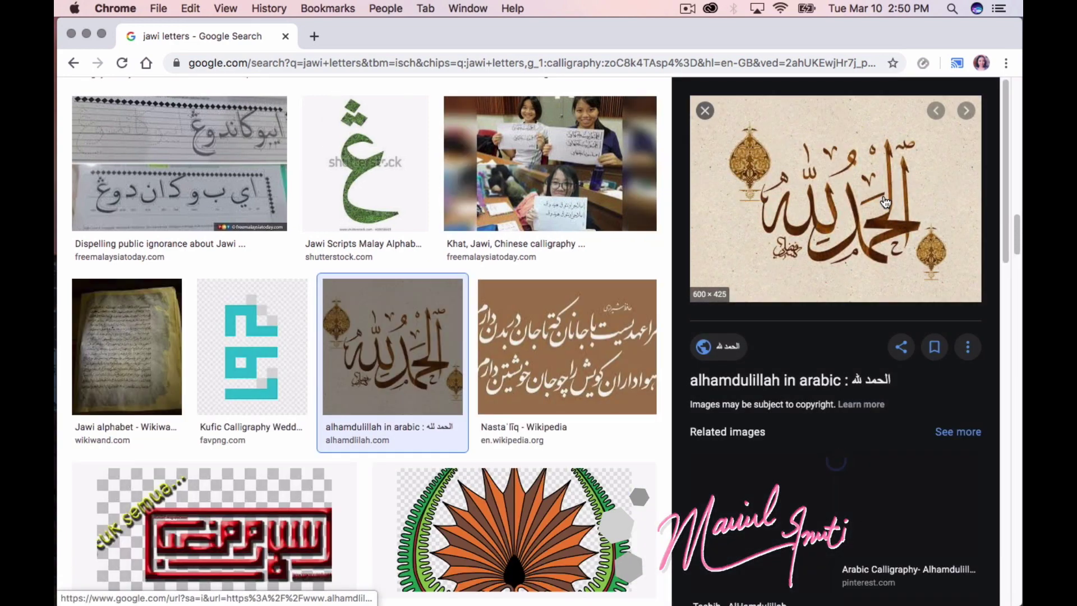
right_click(860, 179)
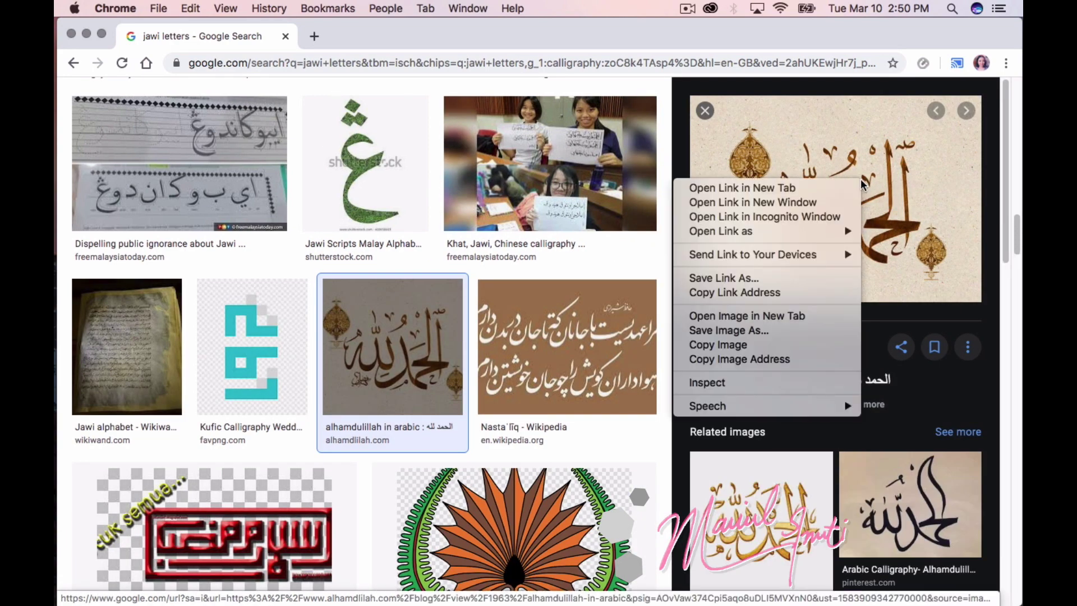
left_click(730, 333)
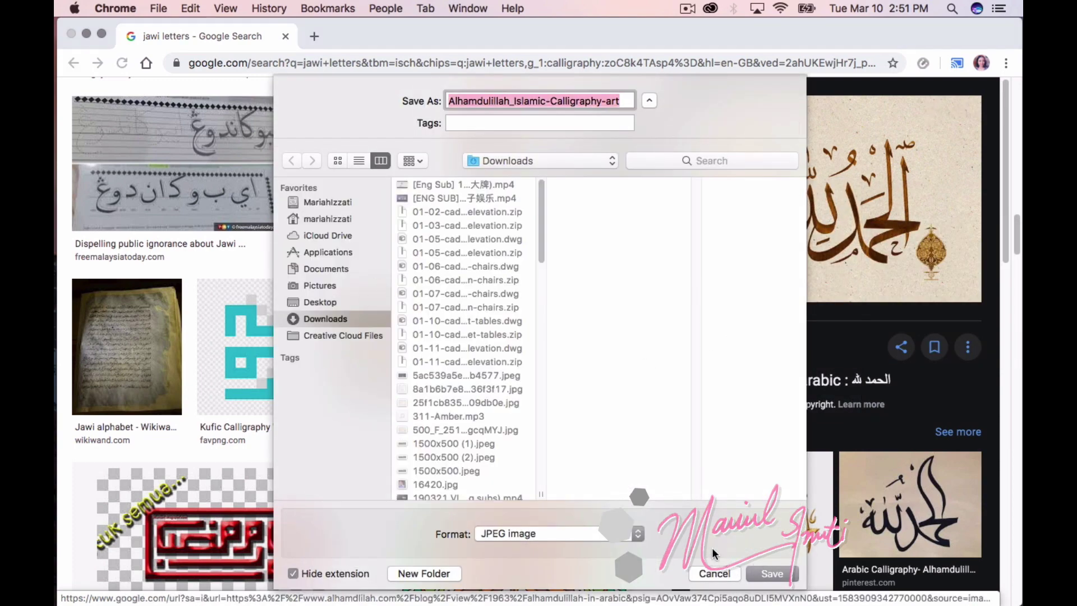
left_click(352, 263)
left_click(772, 573)
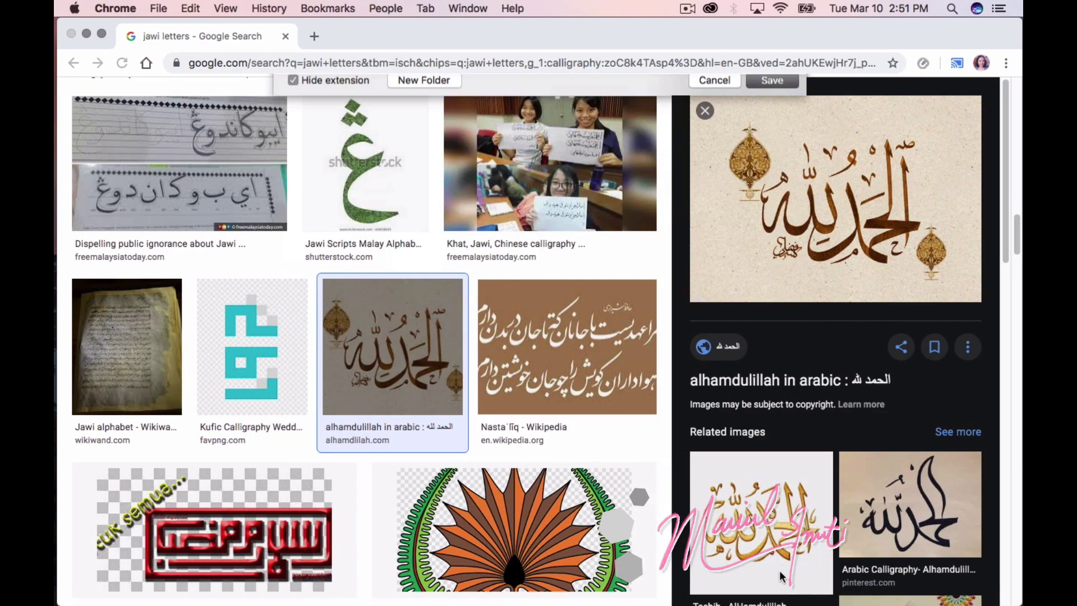
key("ctrl+Up")
Return to Illustrator and back out of the Save As and Open dialogs
left_click(435, 358)
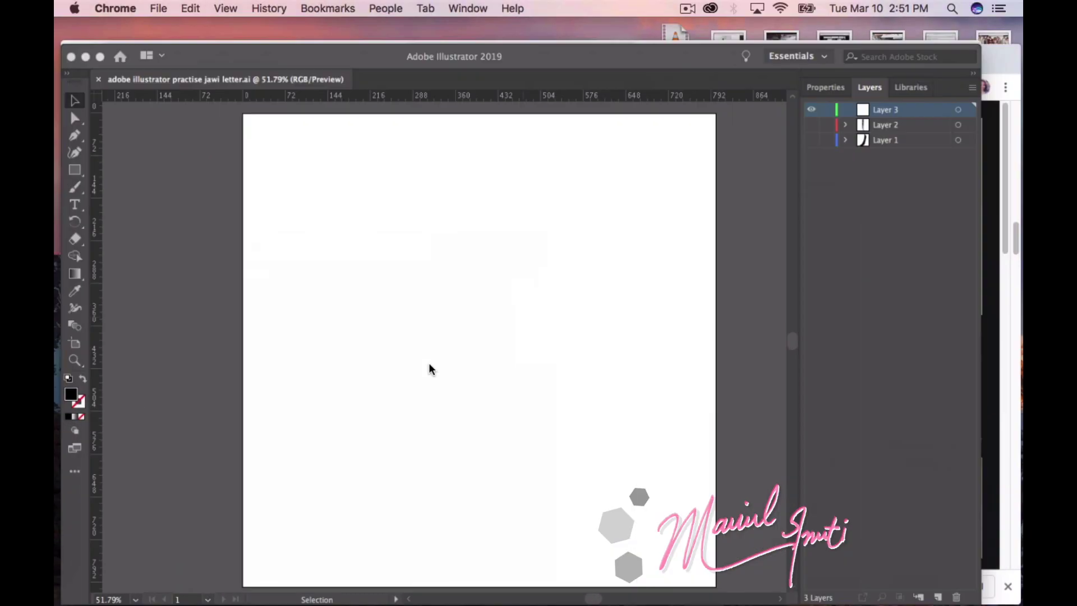
key("super+shift+s")
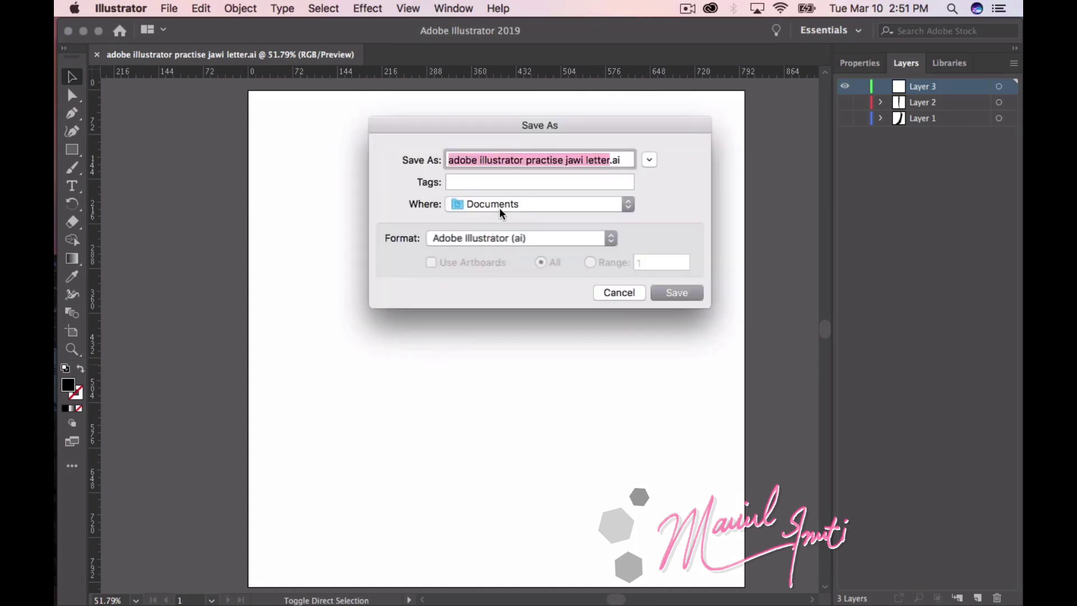
left_click(616, 294)
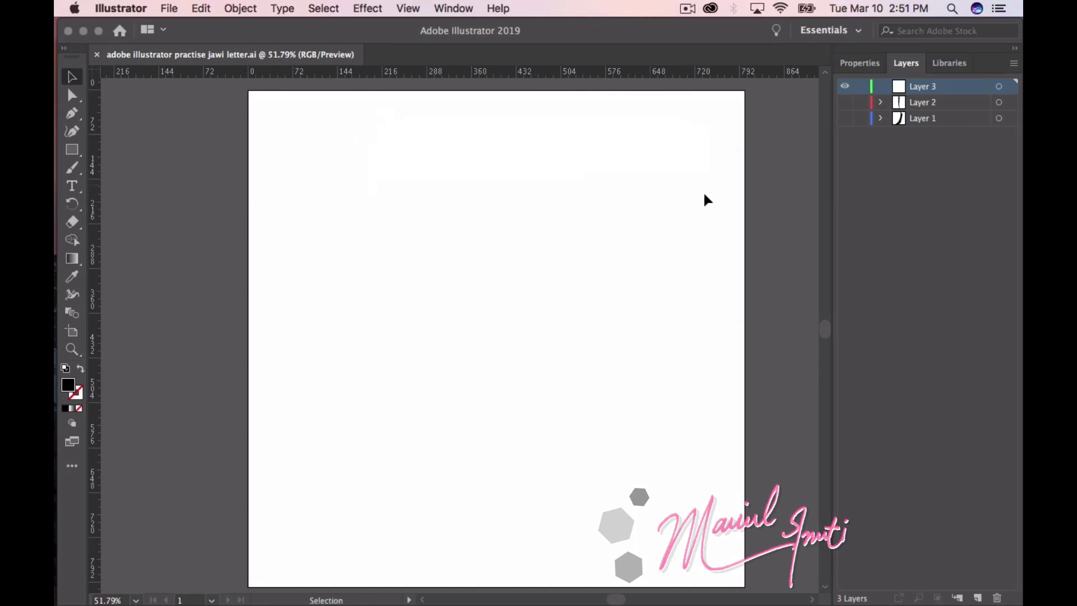
left_click(167, 10)
mouse_move(213, 70)
left_click(189, 58)
key("Escape")
Place the Alhamdulillah calligraphy image and enlarge it to span most of the artboard
left_click(170, 9)
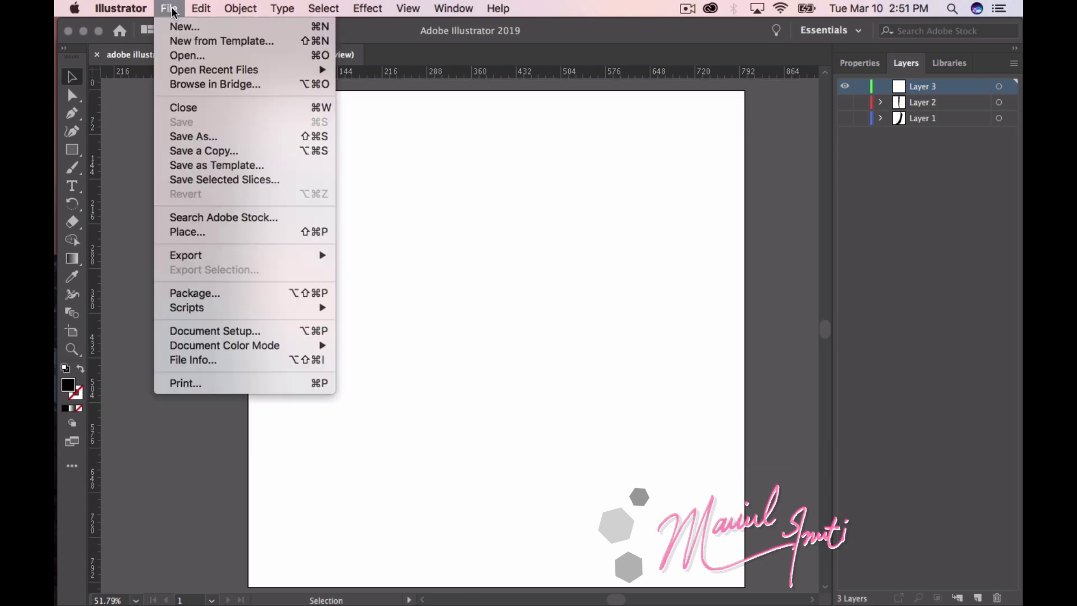
left_click(202, 232)
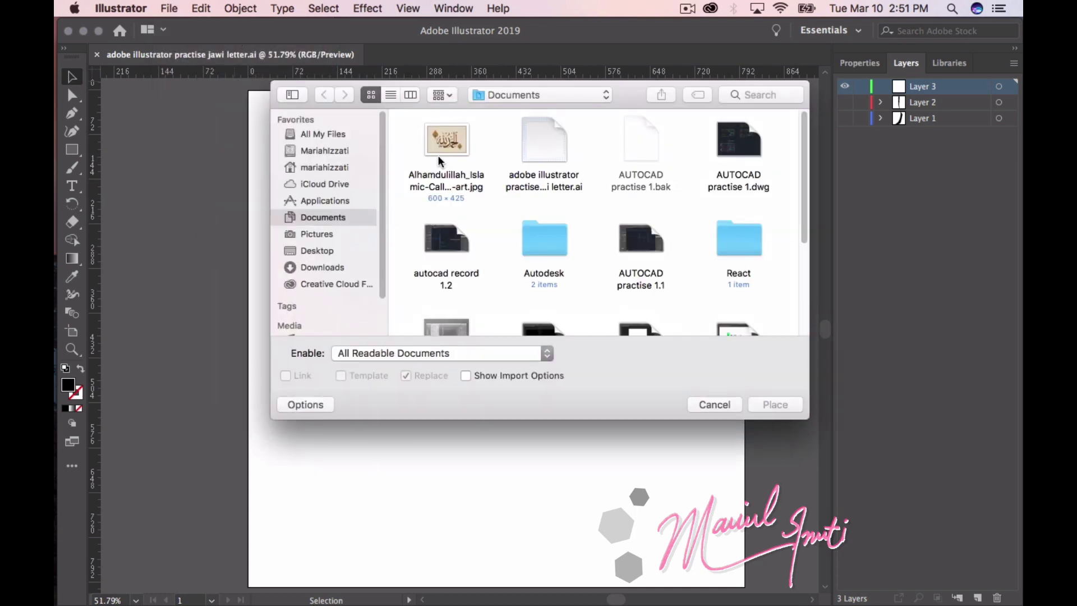
double_click(439, 150)
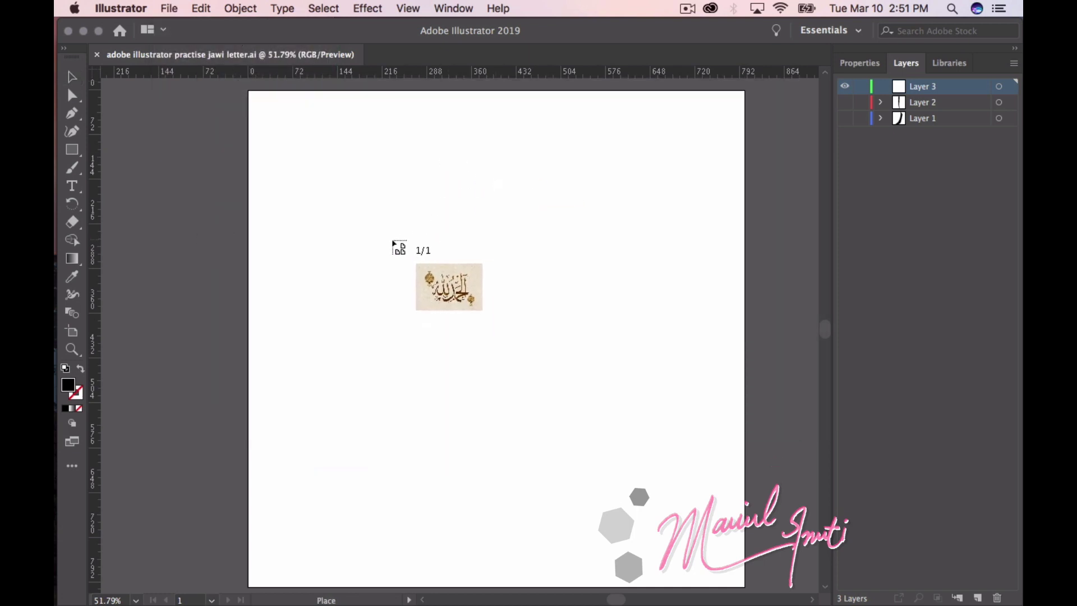
left_click_drag(393, 241, 728, 580)
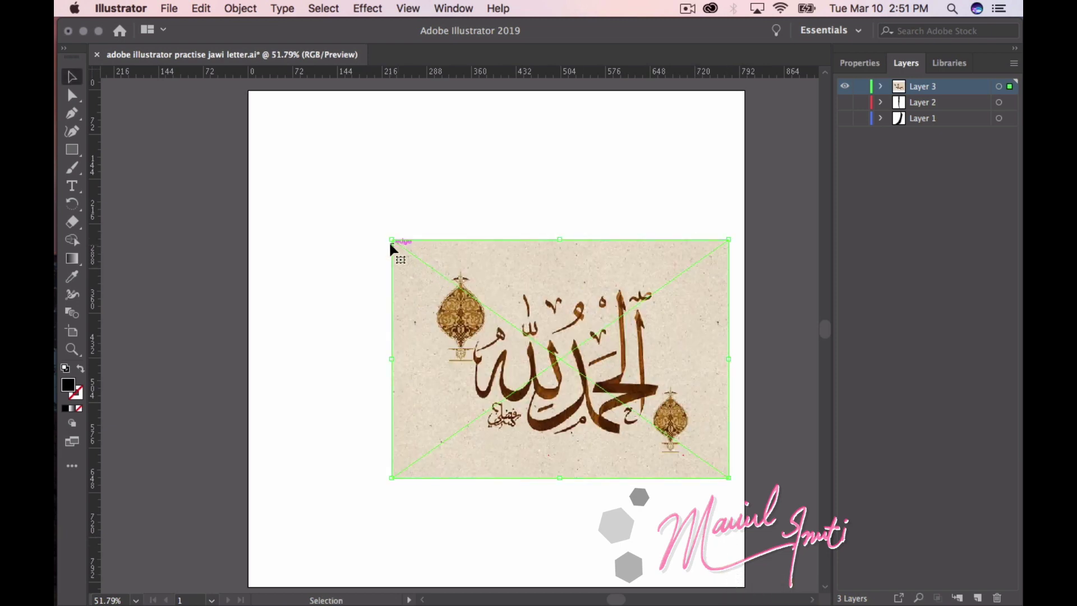
left_click_drag(391, 241, 260, 124)
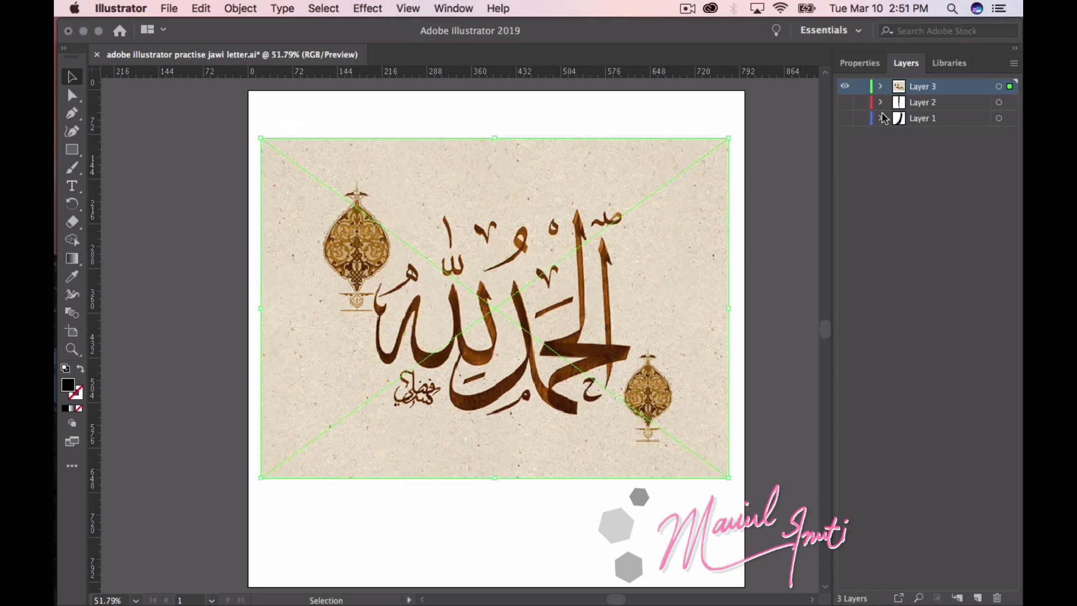
left_click_drag(732, 477, 740, 487)
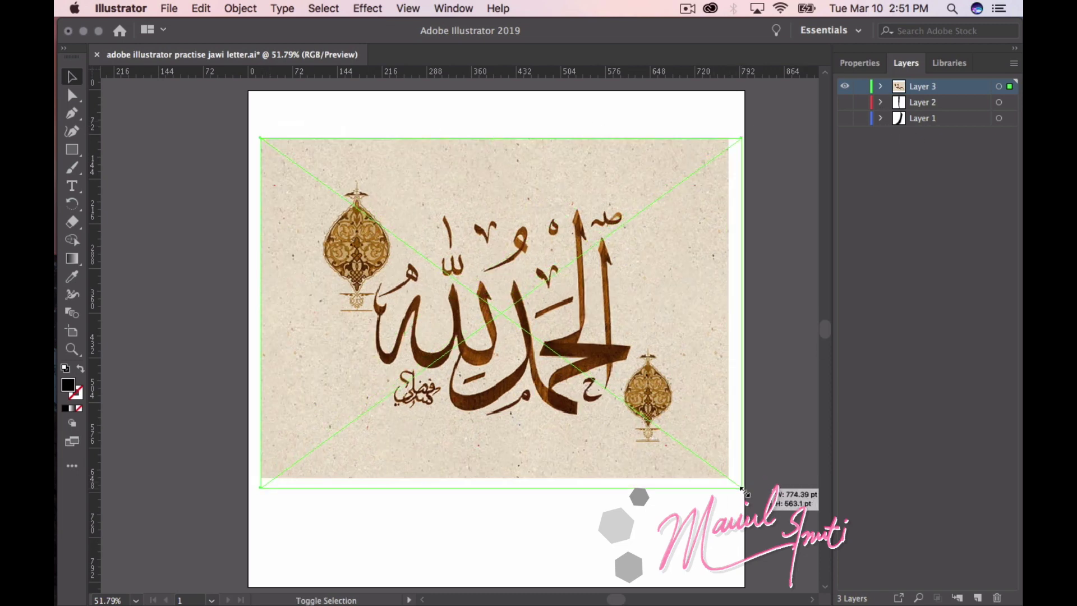
left_click_drag(636, 388, 627, 388)
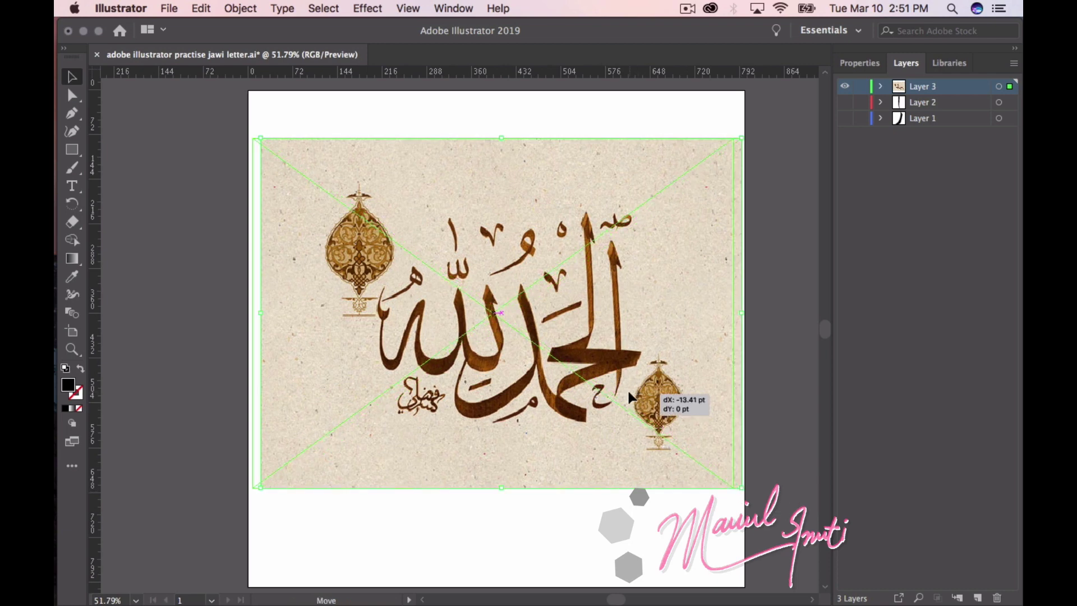
left_click_drag(739, 487, 742, 495)
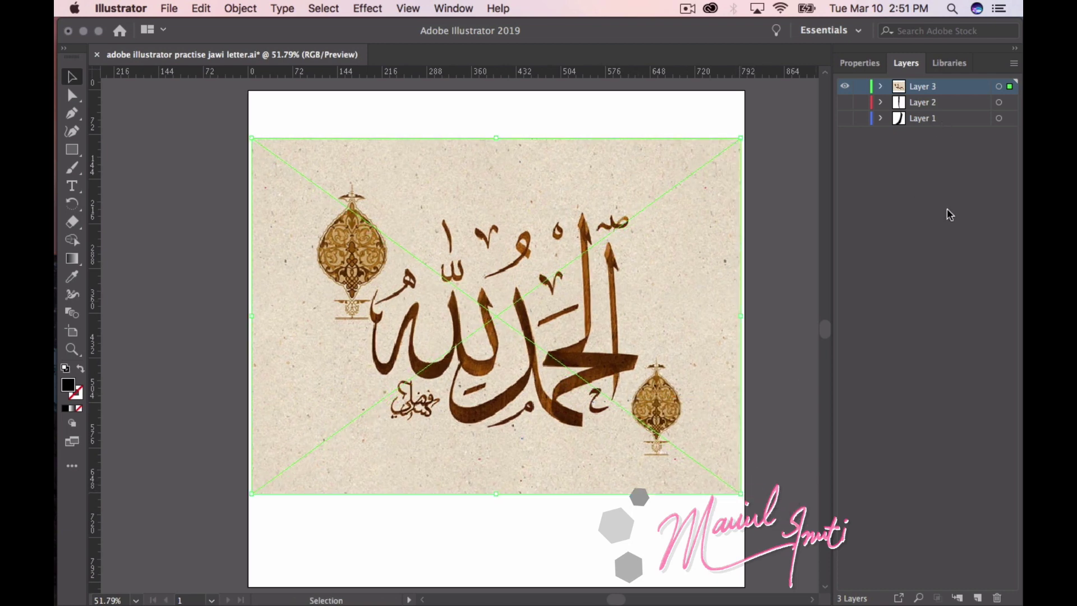
Lock the image layer, add Layer 4, and zoom in with the Pen tool
left_click(858, 87)
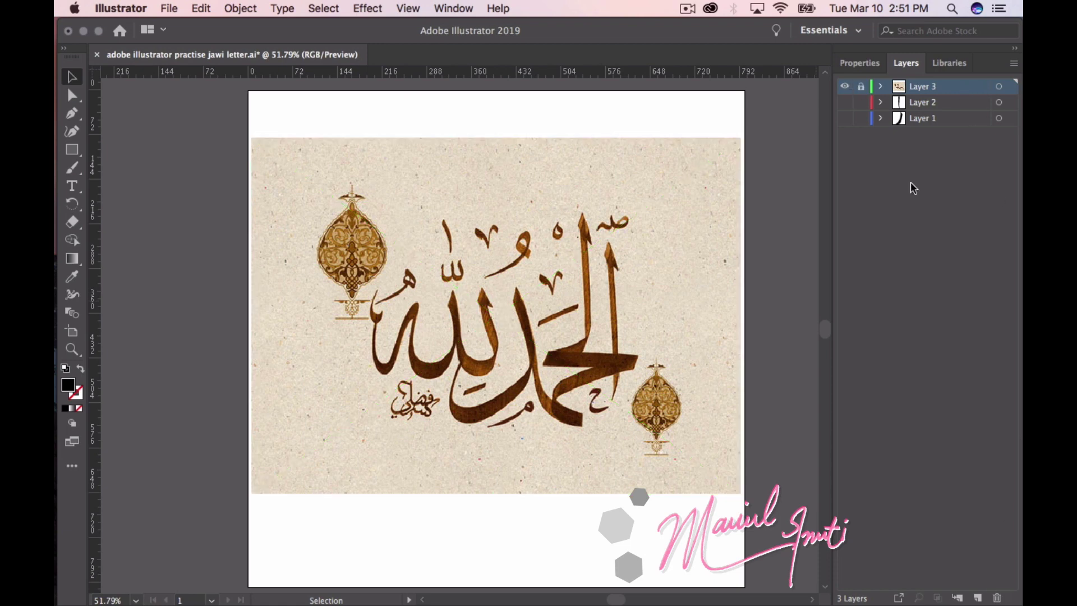
left_click(976, 596)
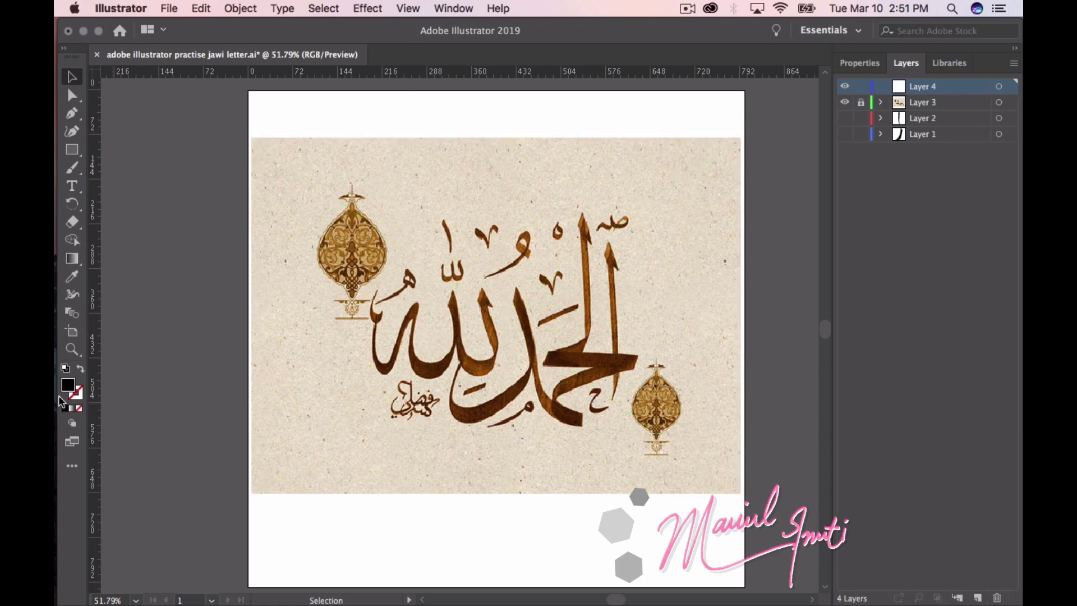
left_click(842, 60)
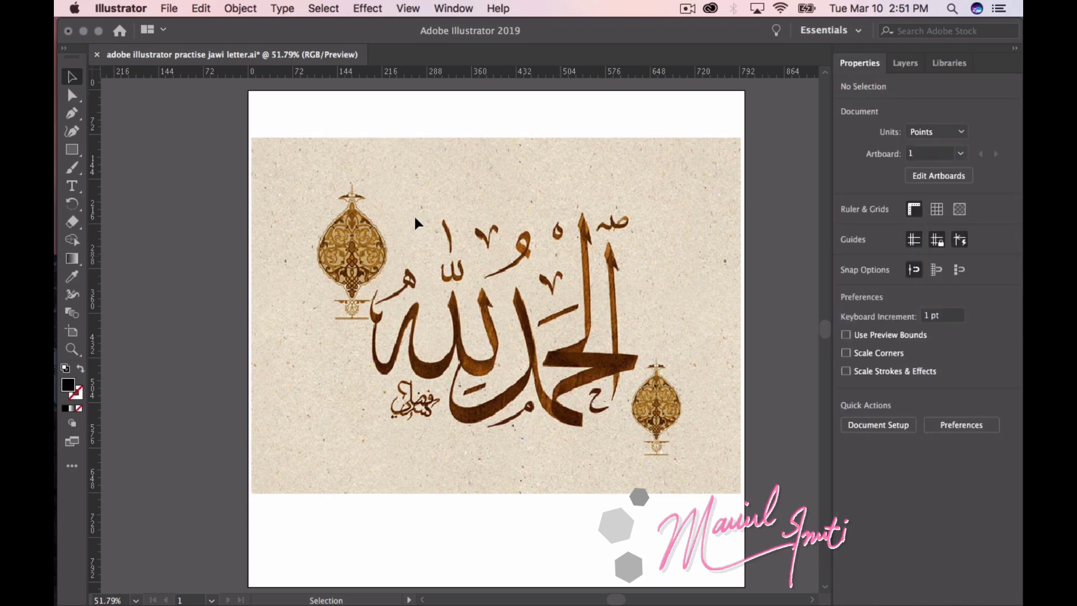
left_click(72, 112)
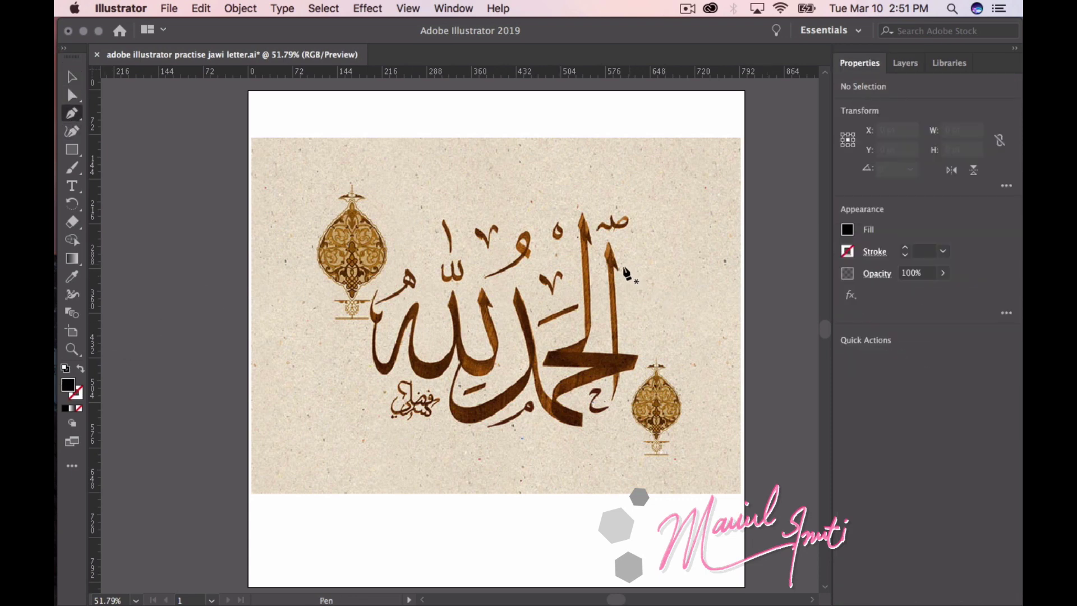
scroll(620, 275, "up", 2)
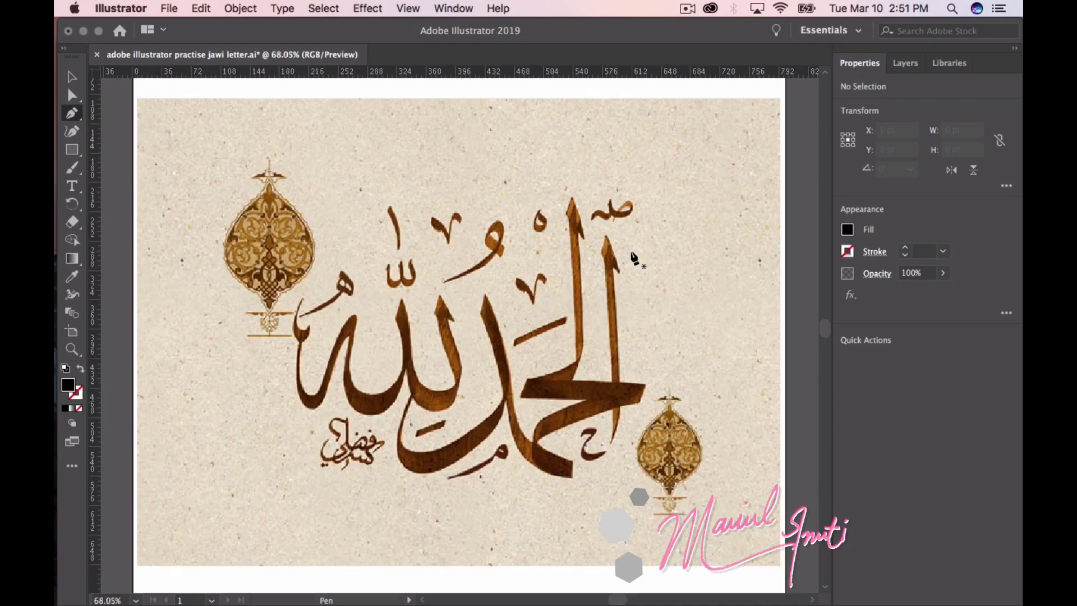
scroll(629, 269, "up", 5)
scroll(631, 268, "up", 2)
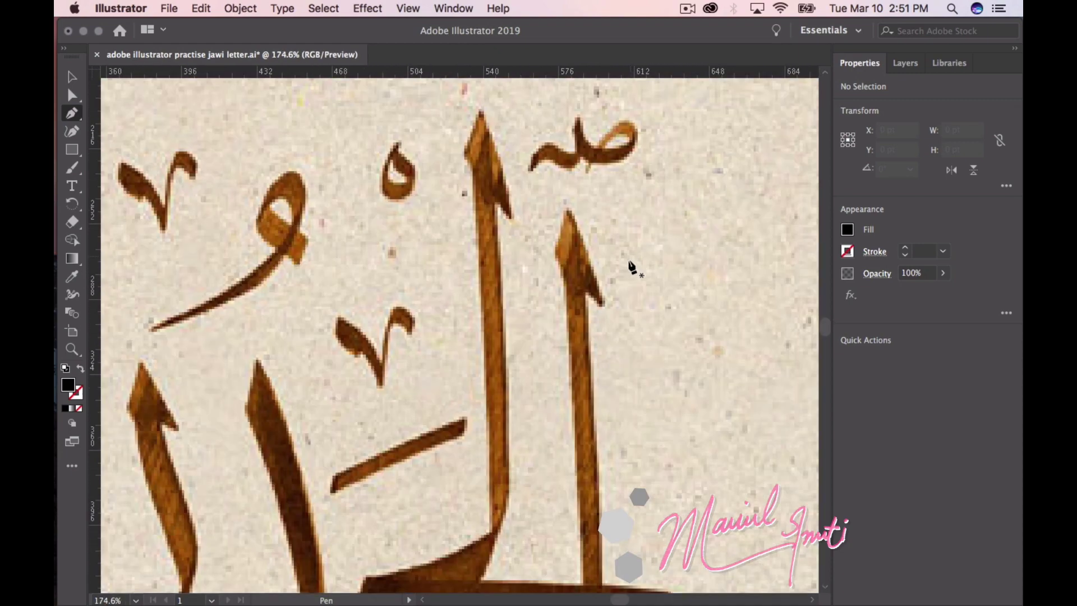
Trace the head of the right tall stroke with curved Pen anchors
left_click(604, 305)
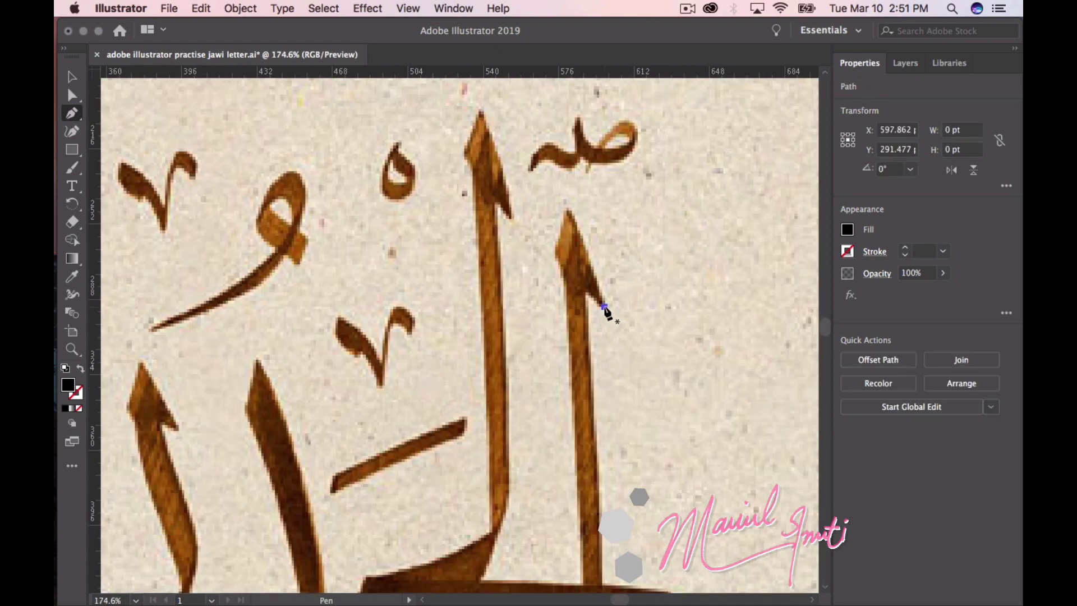
left_click(567, 208)
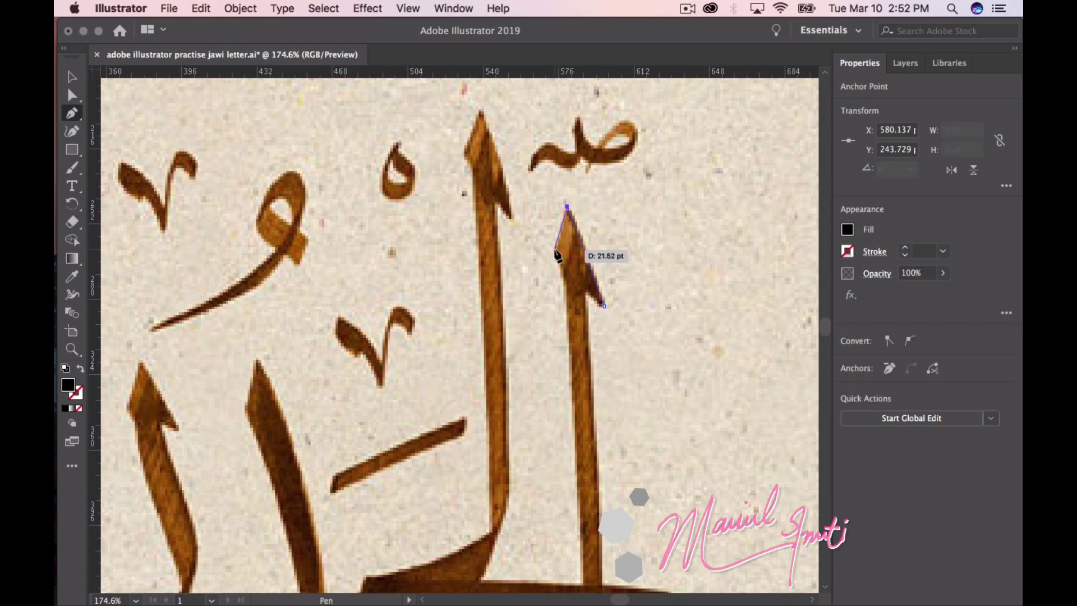
left_click(556, 250)
left_click_drag(561, 260, 561, 269)
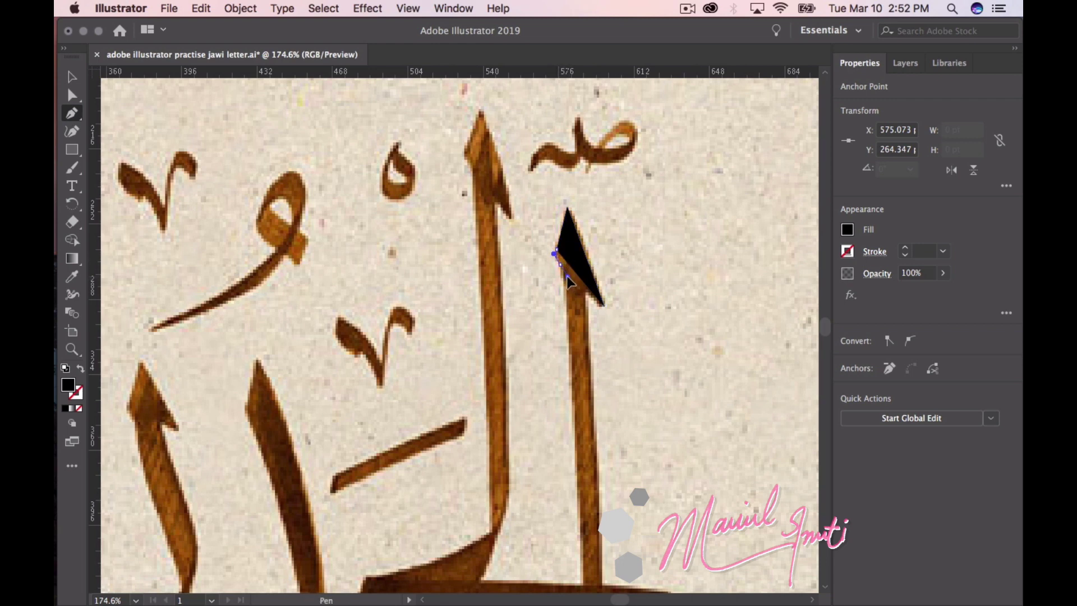
left_click(561, 264)
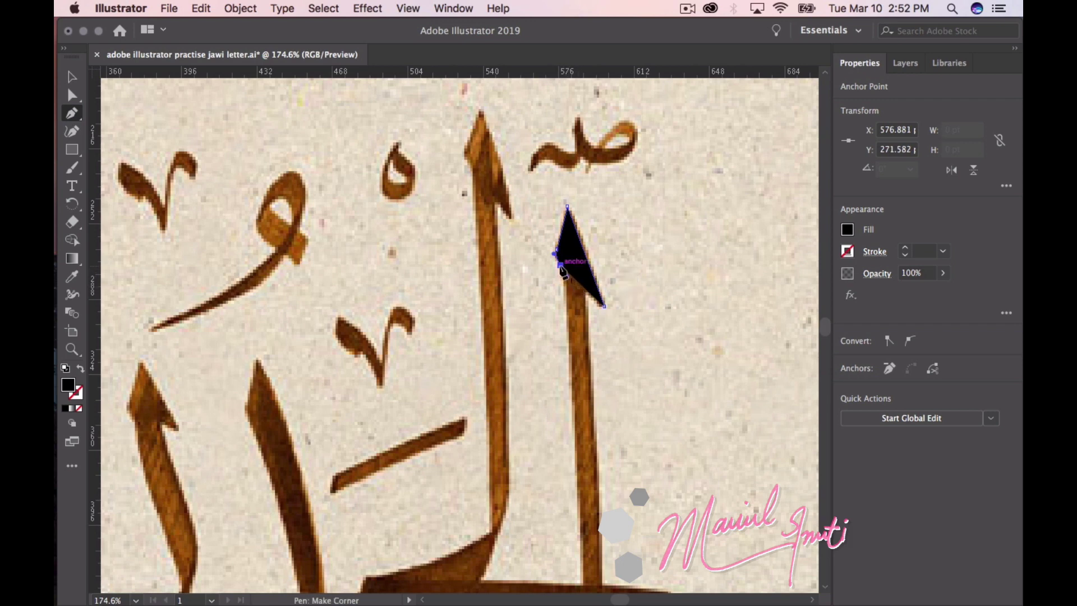
mouse_move(562, 269)
left_mouse_down()
mouse_move(597, 310)
mouse_move(566, 285)
left_mouse_up()
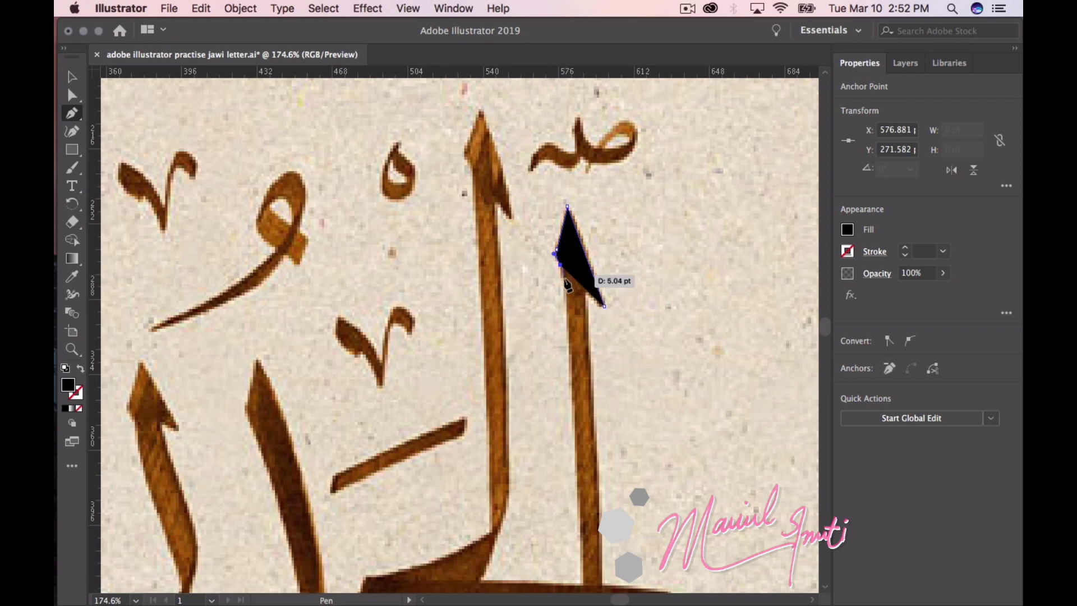
left_click_drag(567, 285, 566, 297)
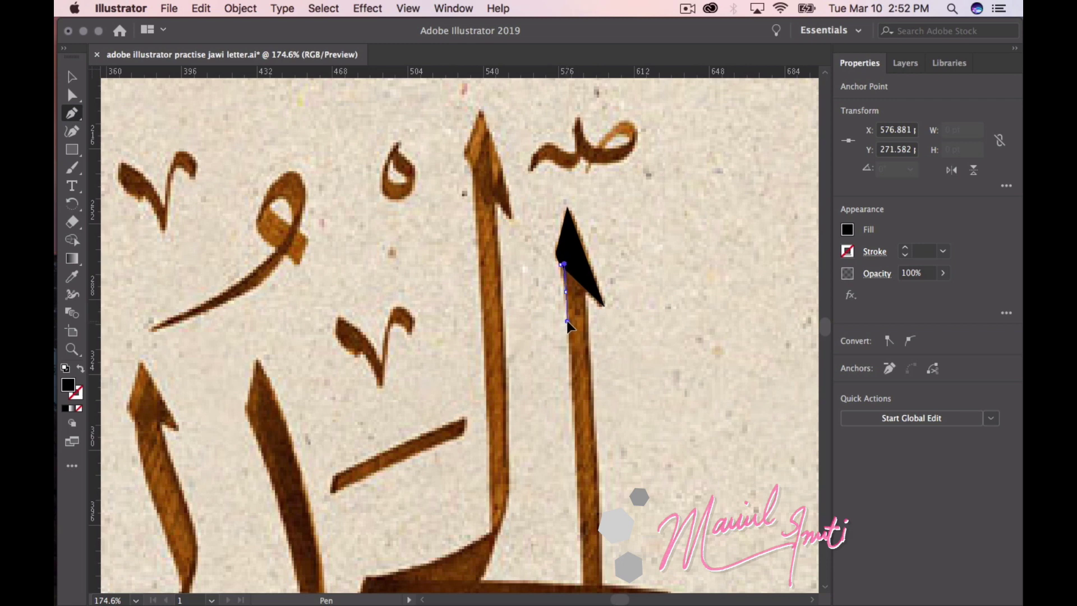
left_click(604, 305)
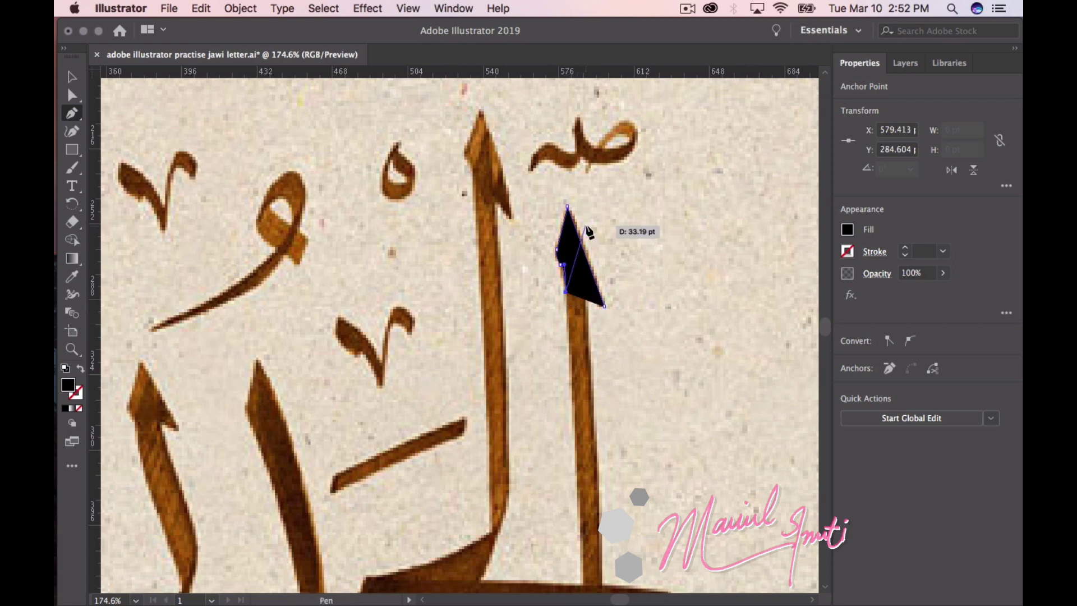
mouse_move(567, 206)
left_mouse_down()
mouse_move(586, 230)
mouse_move(576, 337)
mouse_move(581, 271)
mouse_move(579, 285)
left_mouse_up()
scroll(587, 230, "down", 5)
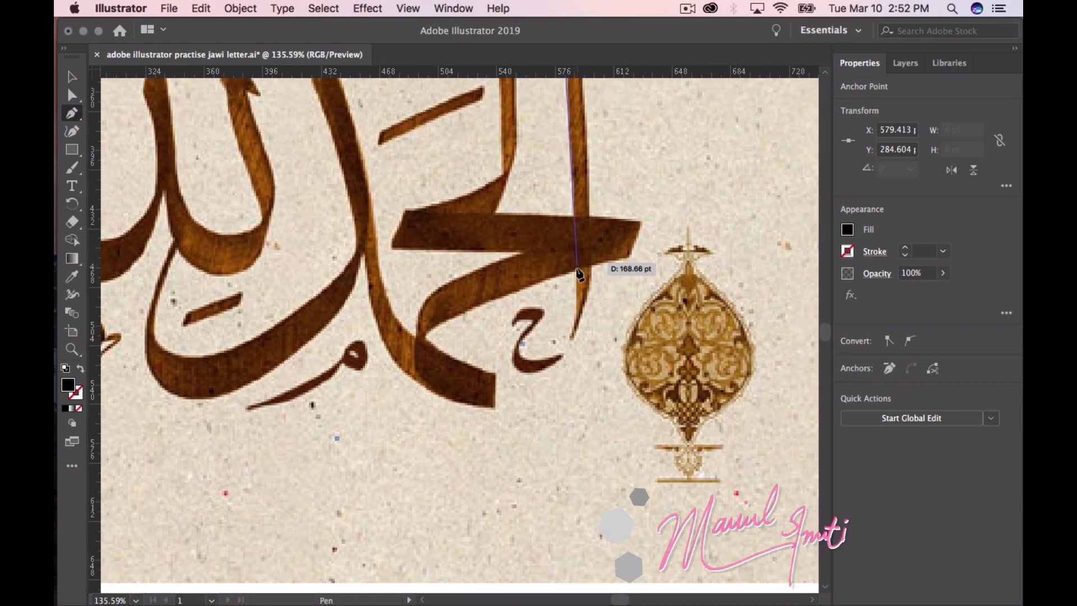
Continue the path down the stem's base and back up its right edge
left_click_drag(578, 284, 577, 290)
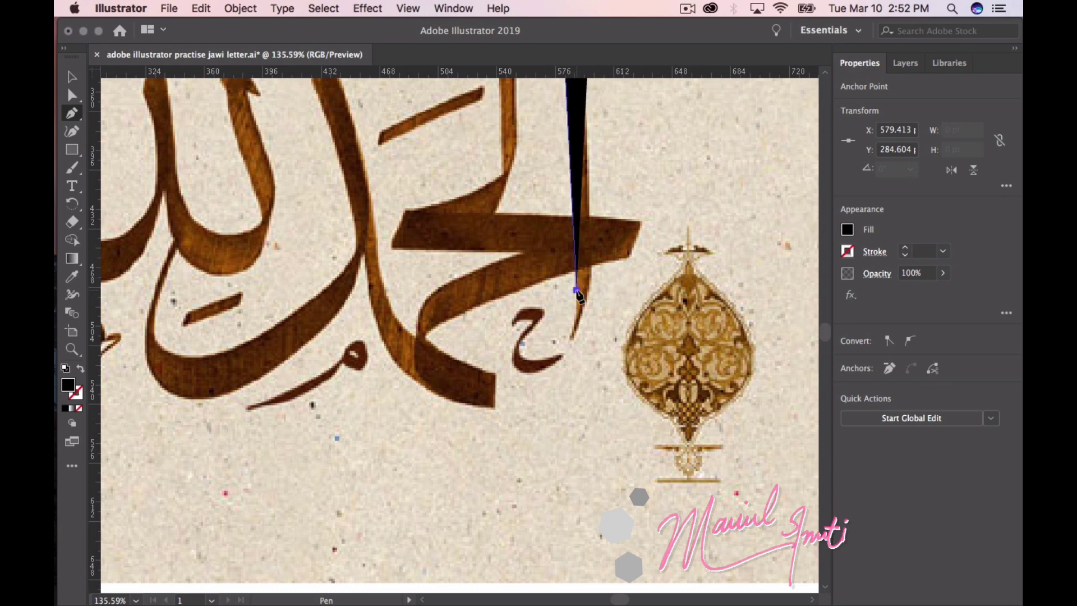
left_click(572, 338)
left_click_drag(567, 349, 567, 335)
mouse_move(572, 338)
left_mouse_down()
mouse_move(597, 274)
mouse_move(546, 407)
left_mouse_up()
scroll(597, 274, "up", 5)
scroll(561, 413, "right", 2)
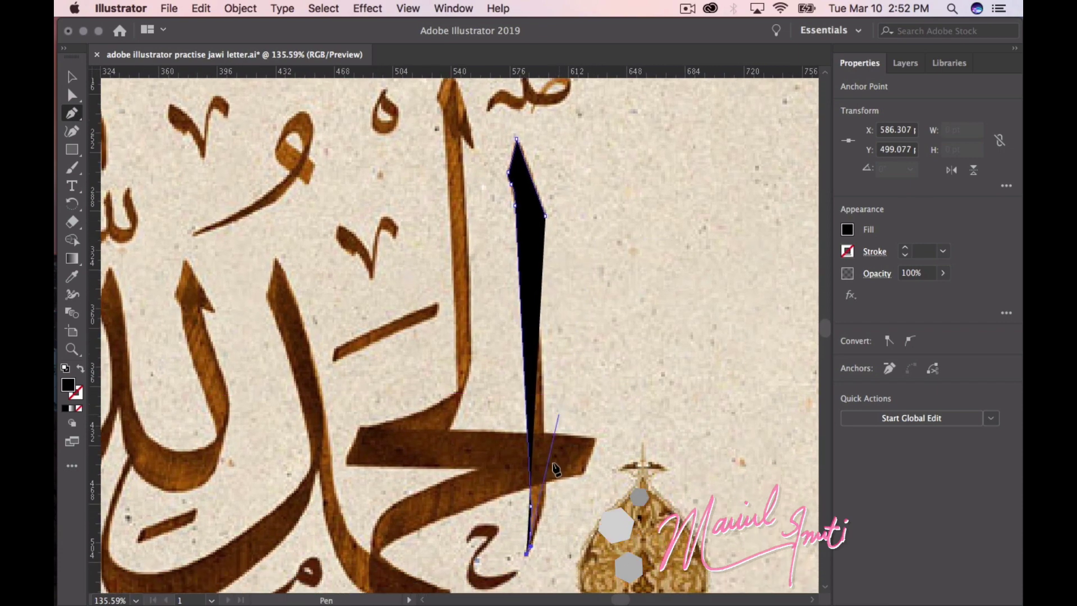
scroll(547, 407, "down", 5)
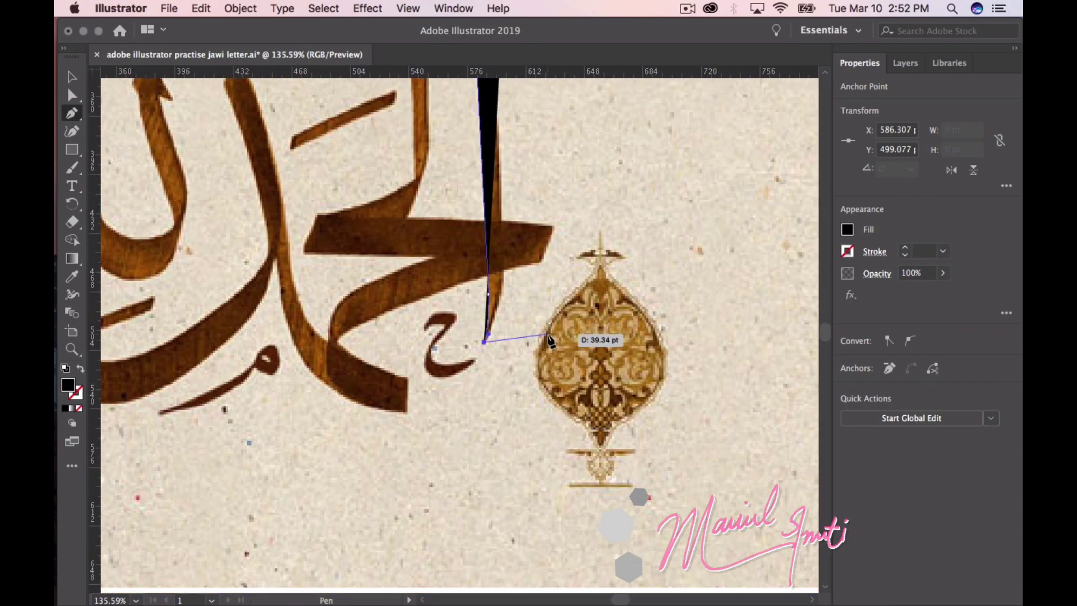
mouse_move(547, 407)
left_mouse_down()
mouse_move(550, 339)
mouse_move(511, 314)
left_mouse_up()
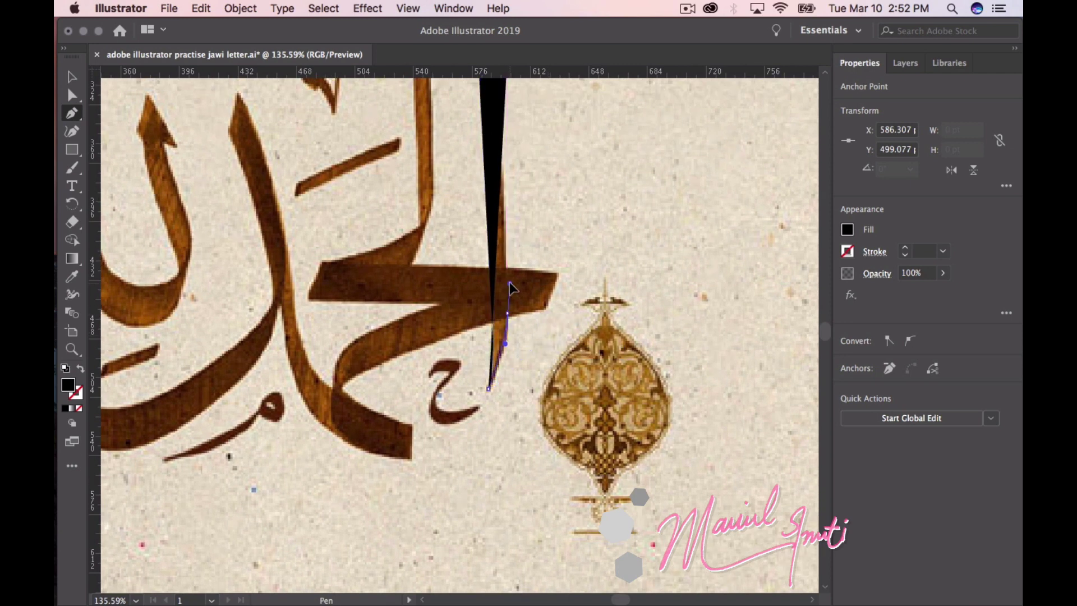
left_click(507, 268)
left_click_drag(509, 271, 507, 318)
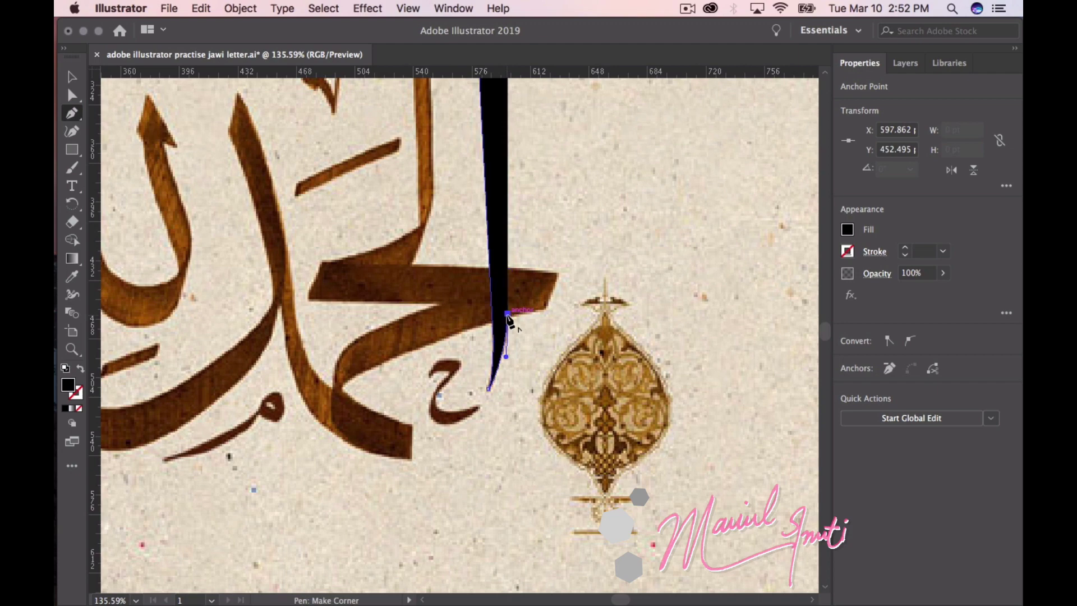
scroll(544, 314, "up", 10)
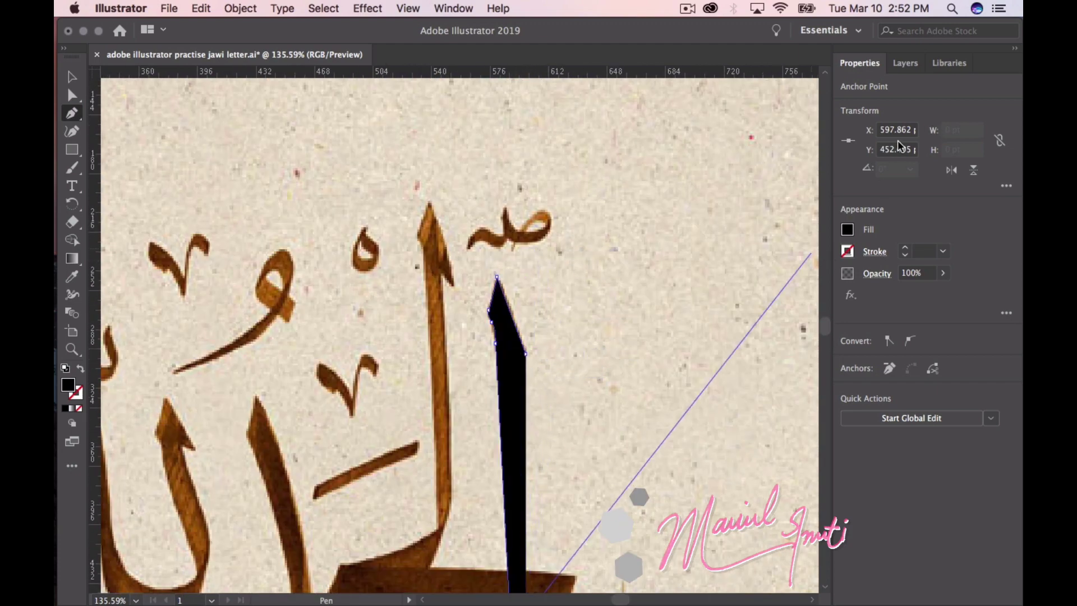
Set the traced alif shape to 27% opacity, add two refining anchors, and show Layers
left_click(942, 273)
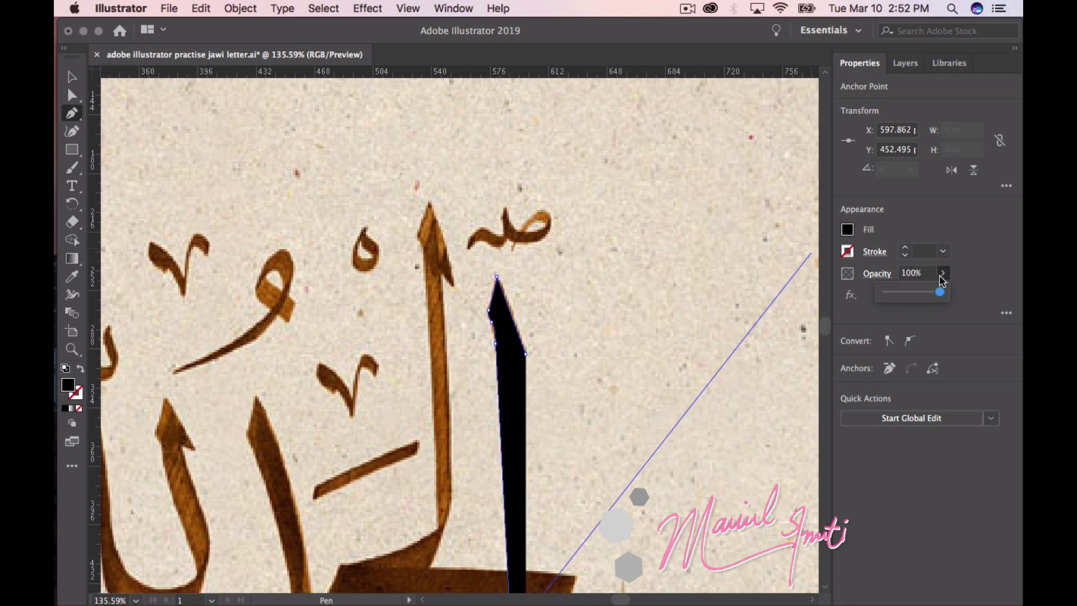
left_click(901, 293)
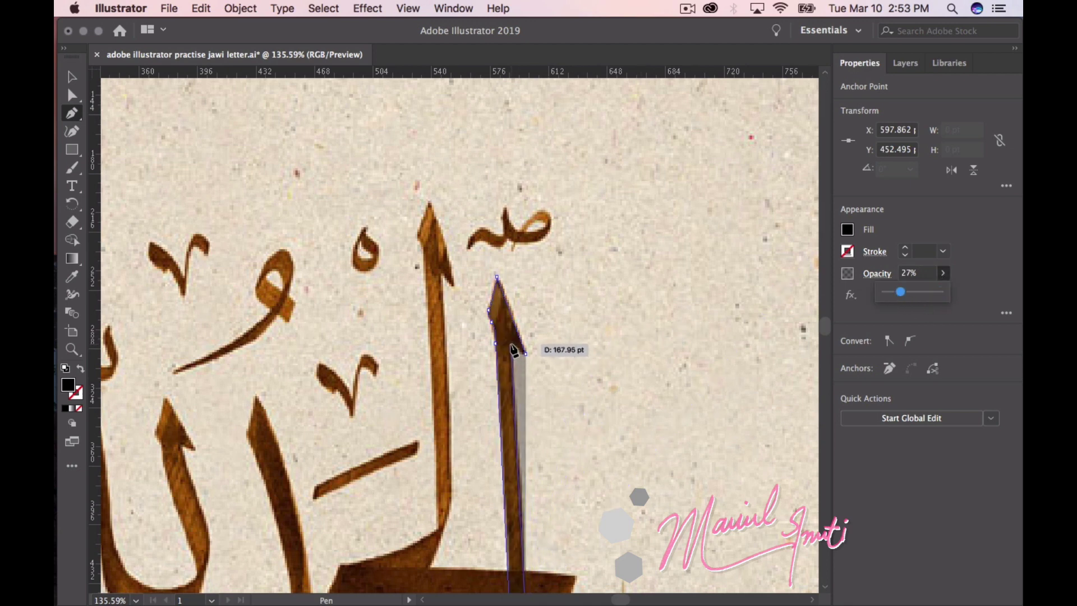
left_click(512, 344)
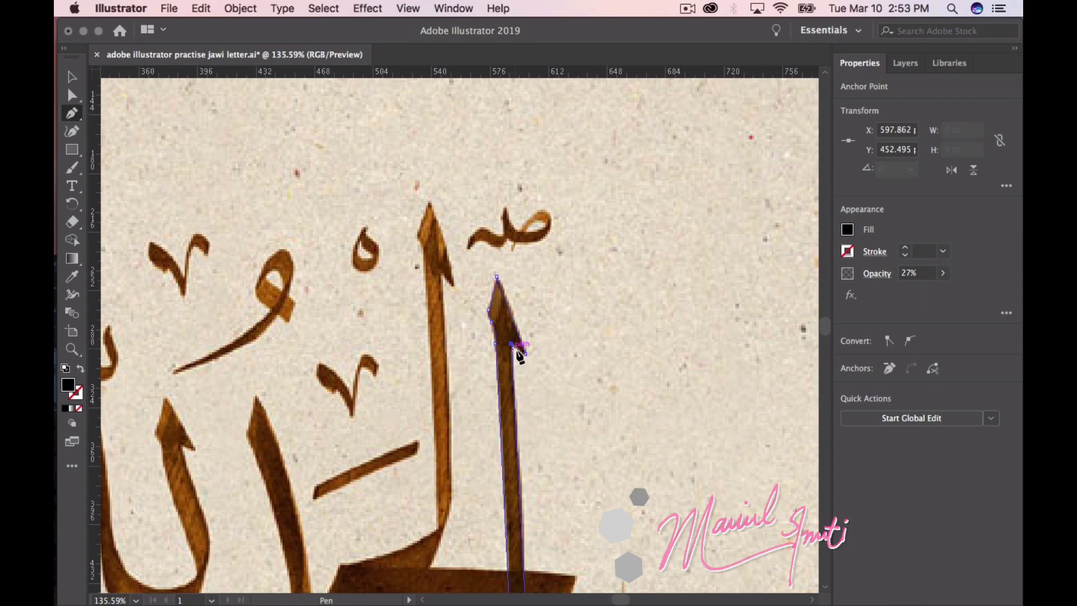
left_click(526, 354)
scroll(622, 231, "down", 5)
scroll(622, 232, "up", 3)
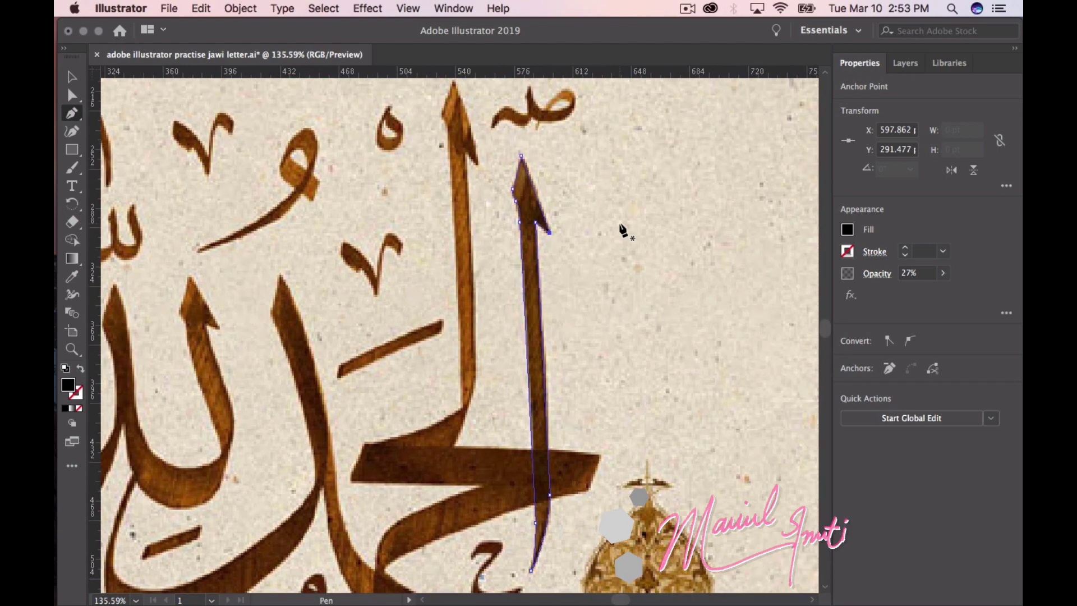
left_click(905, 63)
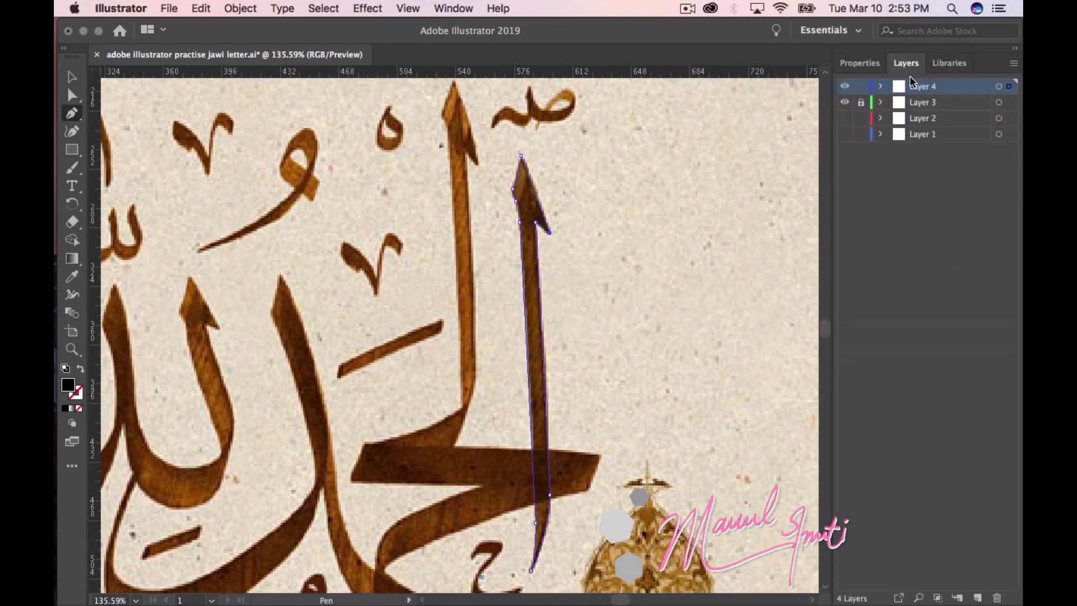
Add Layer 5 and start a Pen path with two anchors at the tall alif's head
left_click(978, 598)
left_click(517, 160)
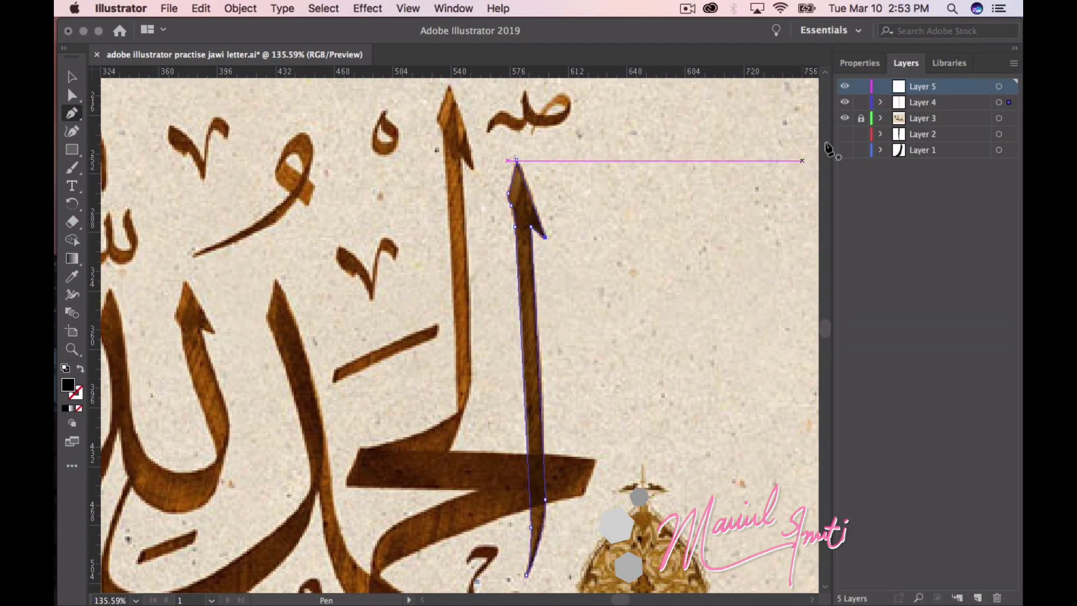
left_click(860, 63)
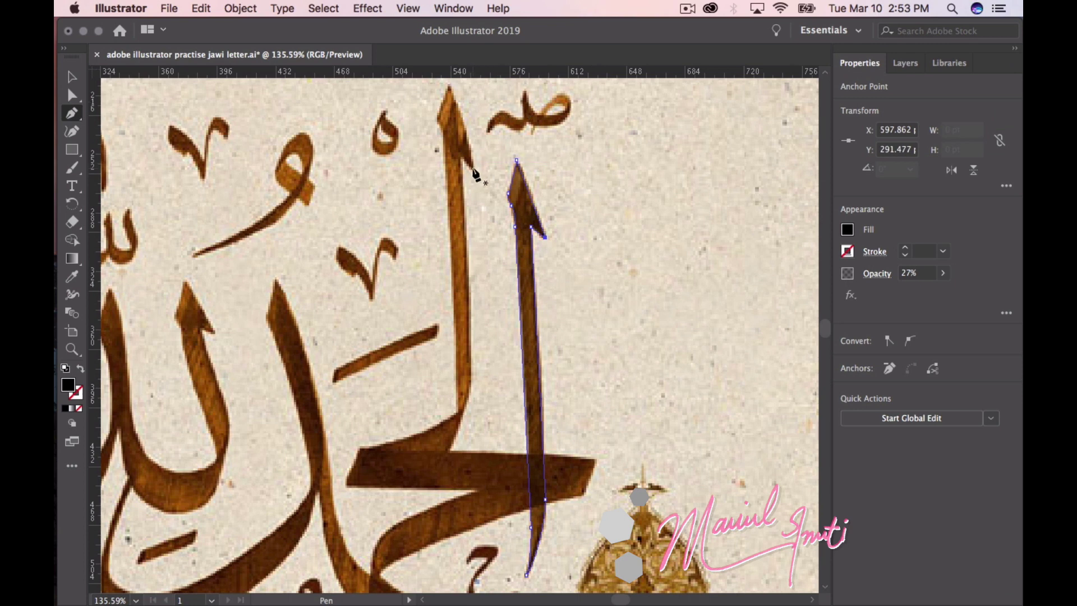
left_click(472, 168)
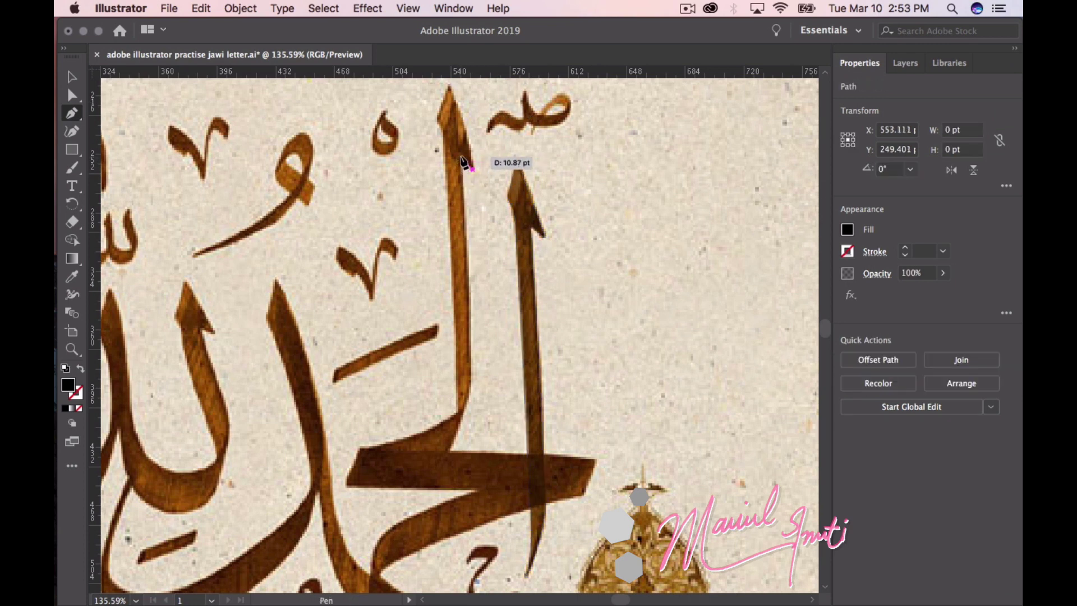
left_click(460, 155)
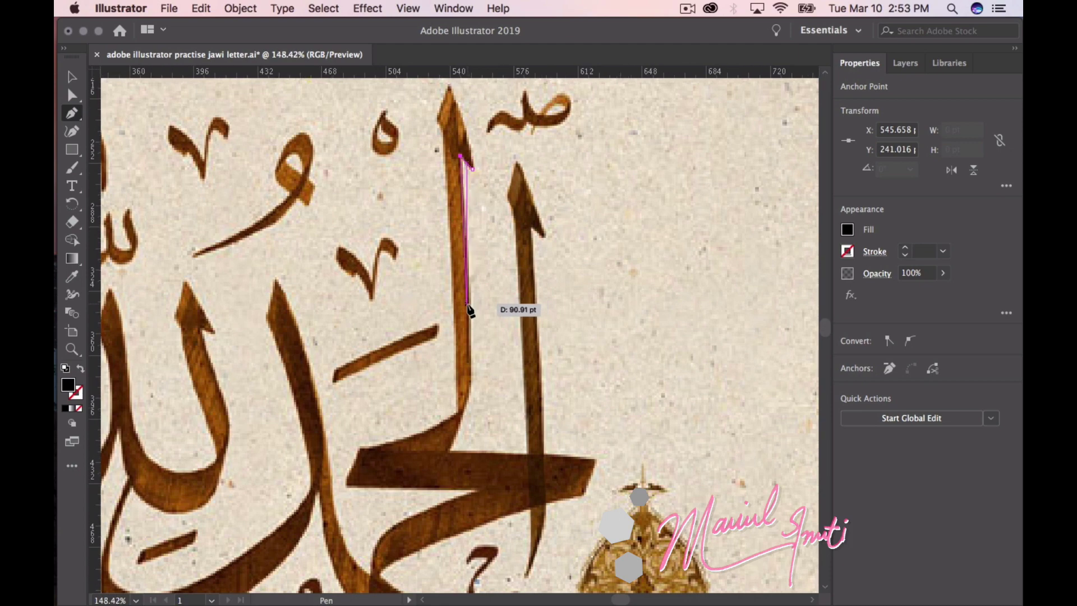
Trace down the tall vertical stroke to where it meets the horizontal bar, cornering anchors
scroll(473, 307, "up", 3)
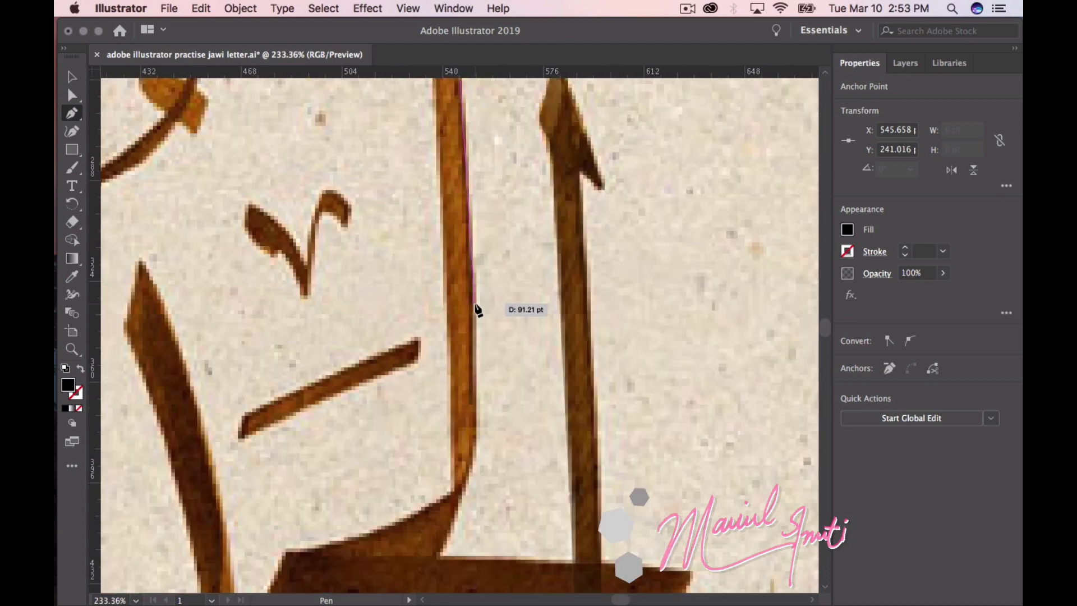
left_click(474, 305)
key("ctrl+z")
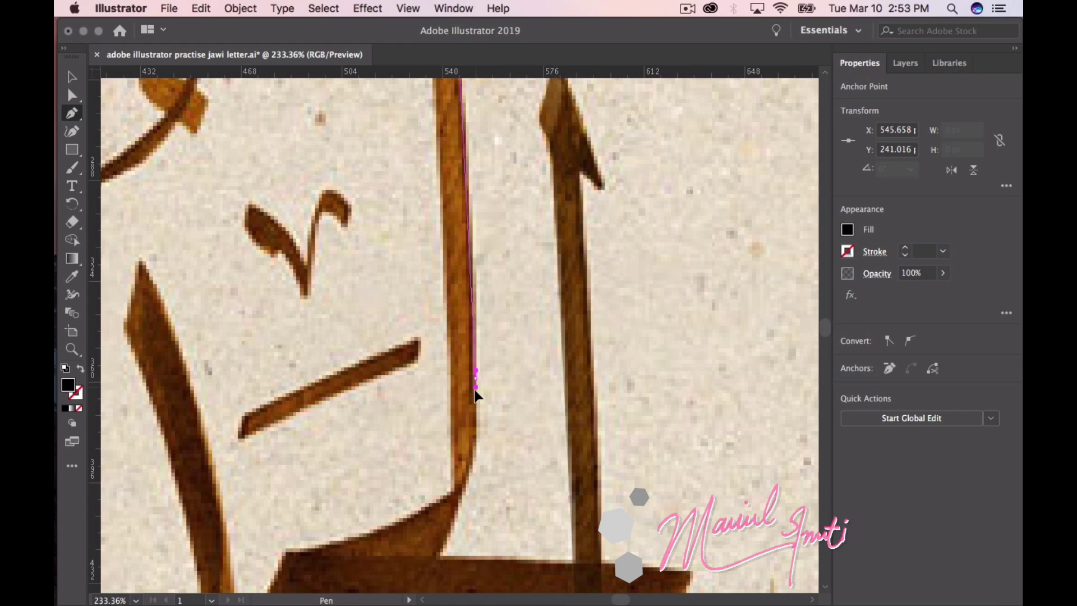
left_click_drag(476, 379, 471, 404)
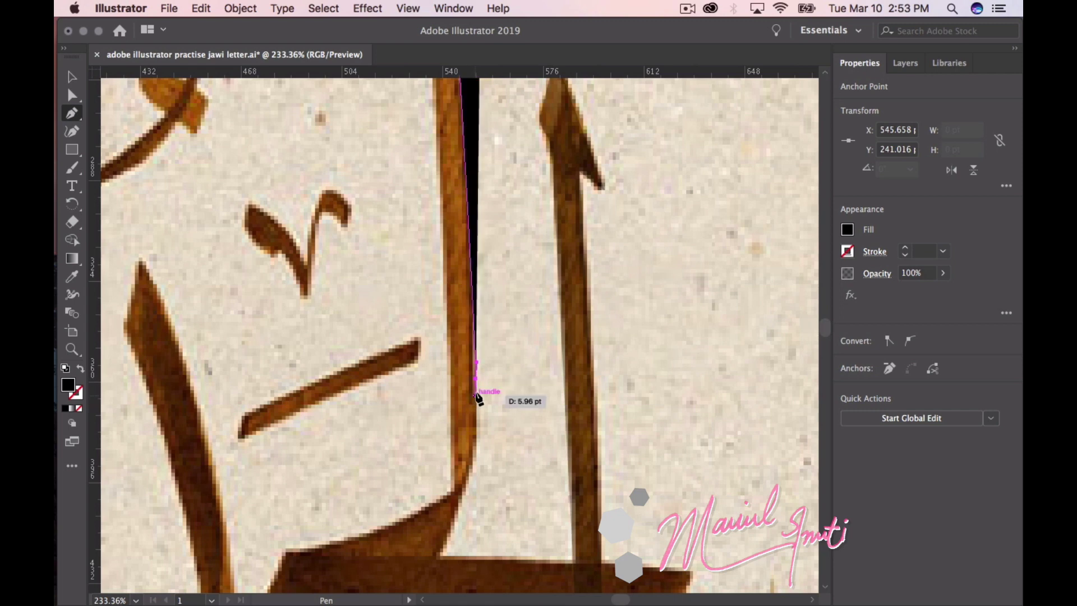
left_click(474, 380)
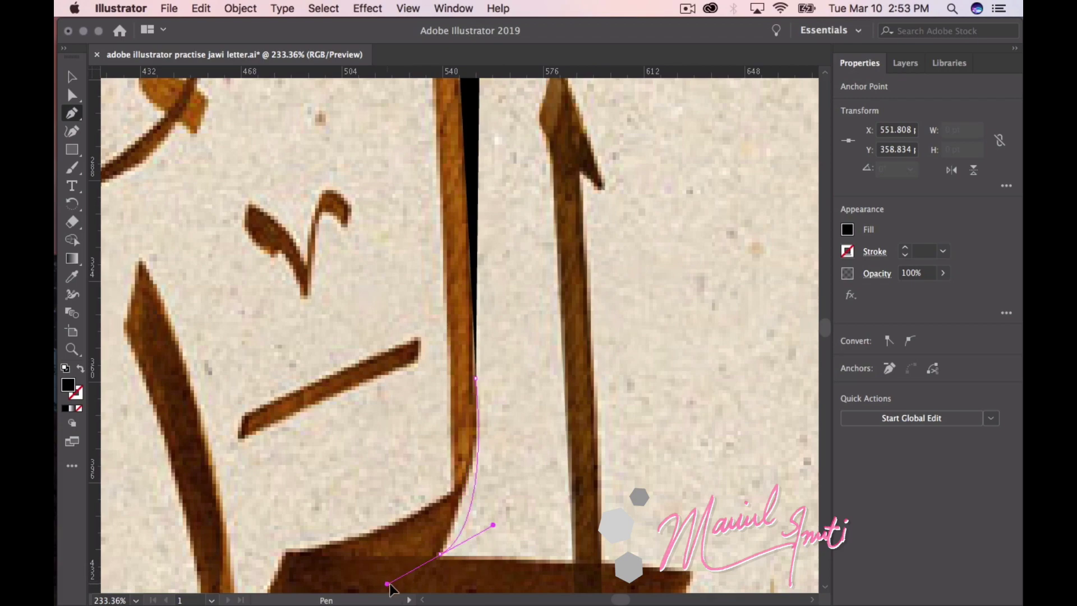
scroll(387, 589, "down", 5)
scroll(421, 477, "down", 5)
scroll(447, 368, "up", 1)
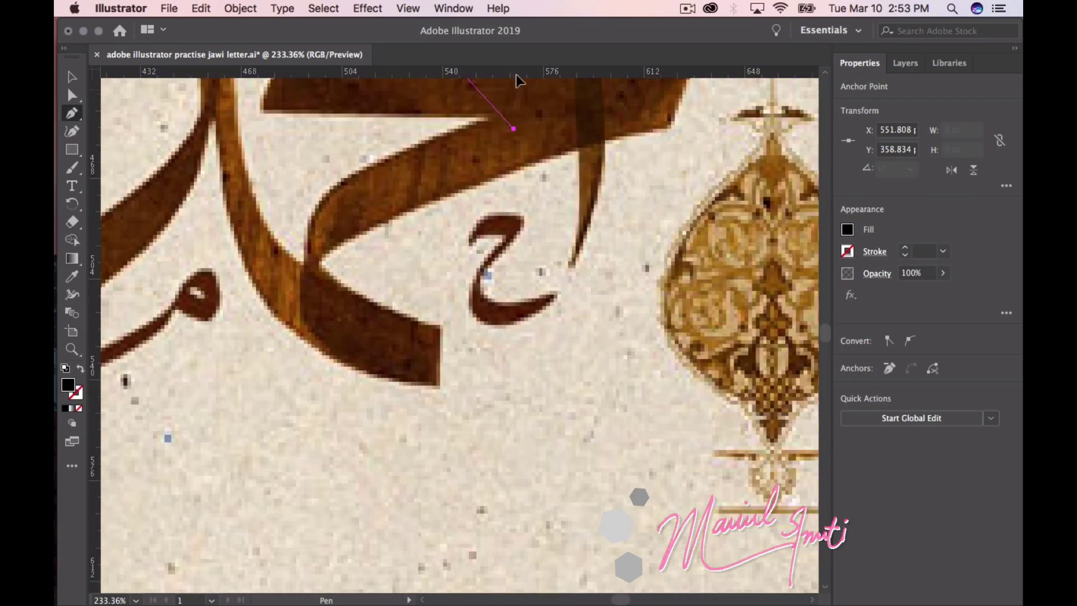
scroll(477, 281, "up", 8)
mouse_move(440, 449)
left_mouse_down()
mouse_move(400, 477)
mouse_move(459, 396)
mouse_move(430, 439)
left_mouse_up()
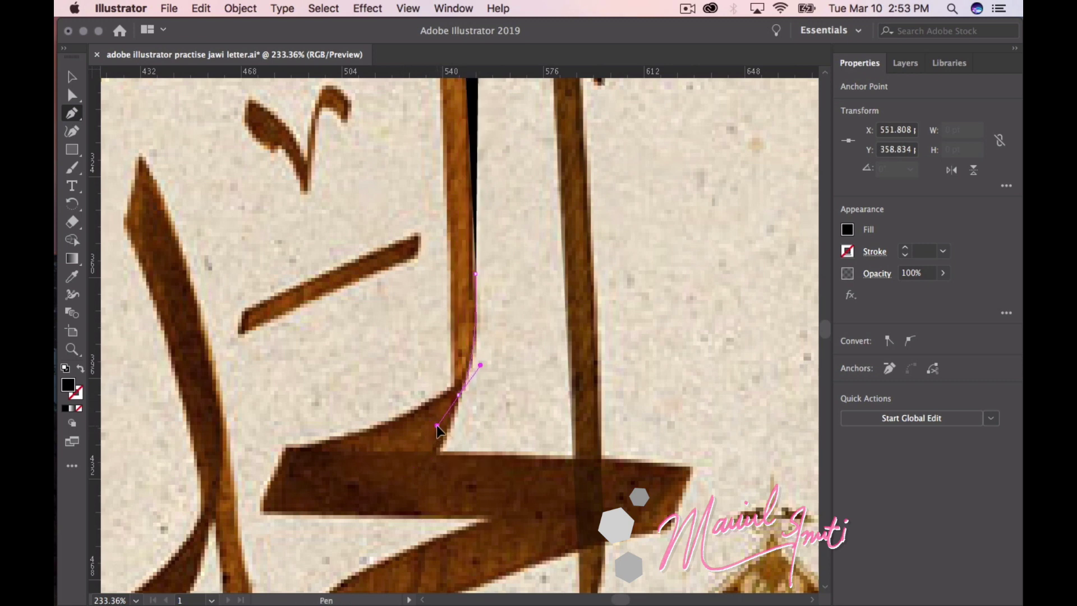
mouse_move(438, 434)
left_mouse_down()
mouse_move(438, 424)
mouse_move(442, 455)
left_mouse_up()
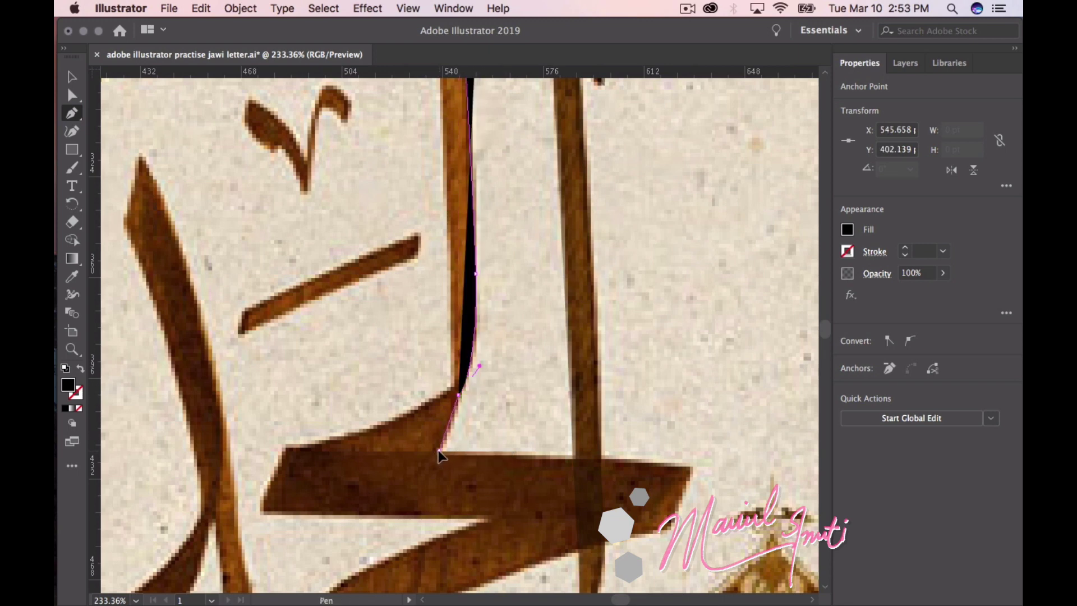
left_click(425, 461)
left_click(440, 450)
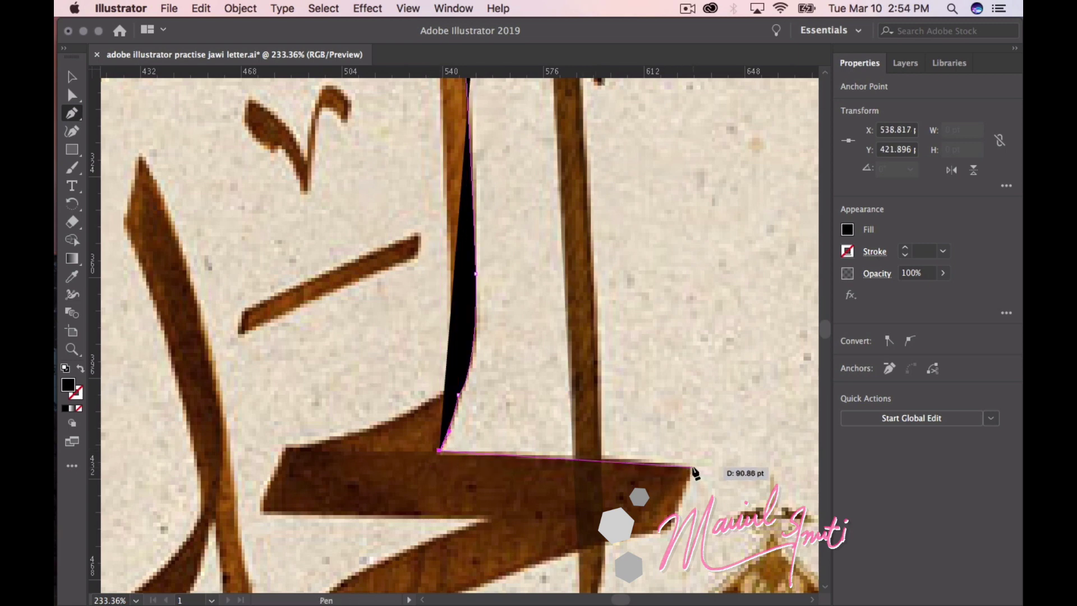
Extend the path to the bar's right end and curve it along the underside
left_click_drag(691, 466, 729, 466)
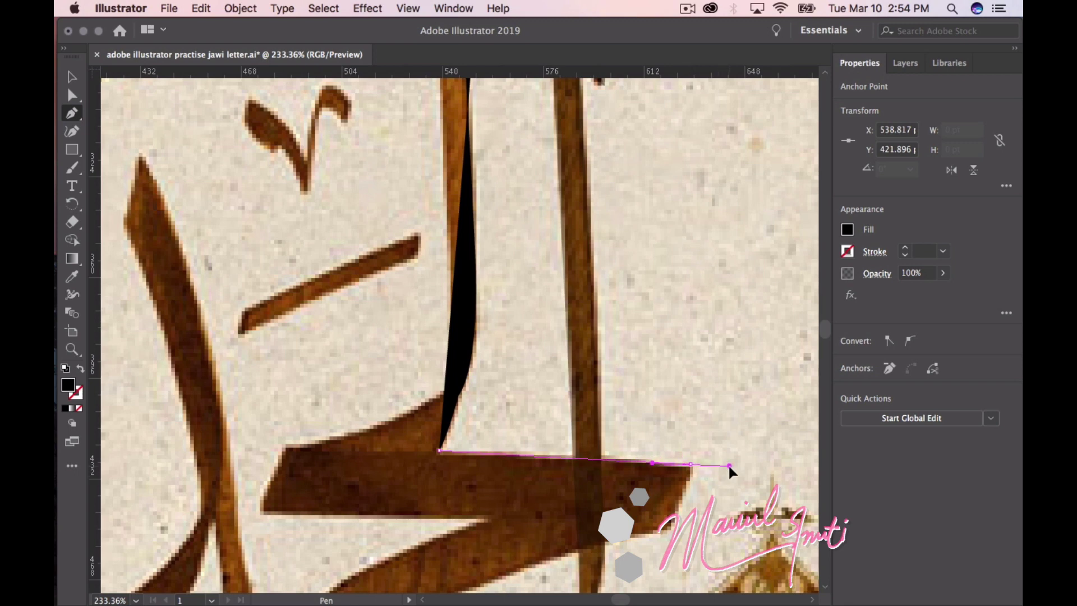
left_click(691, 465)
left_click(733, 474)
key("ctrl+z")
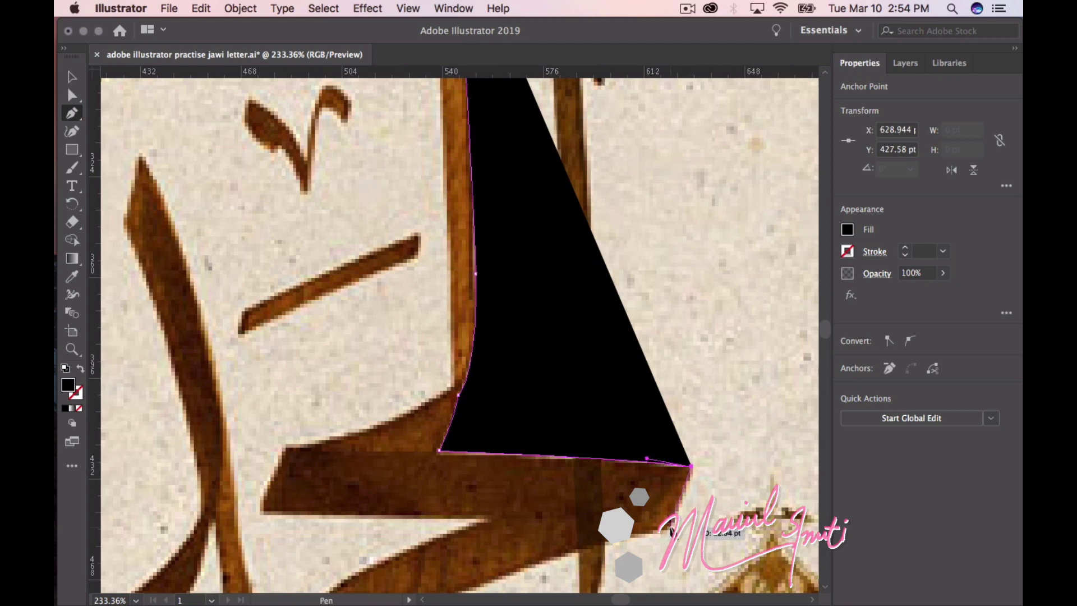
left_click(669, 520)
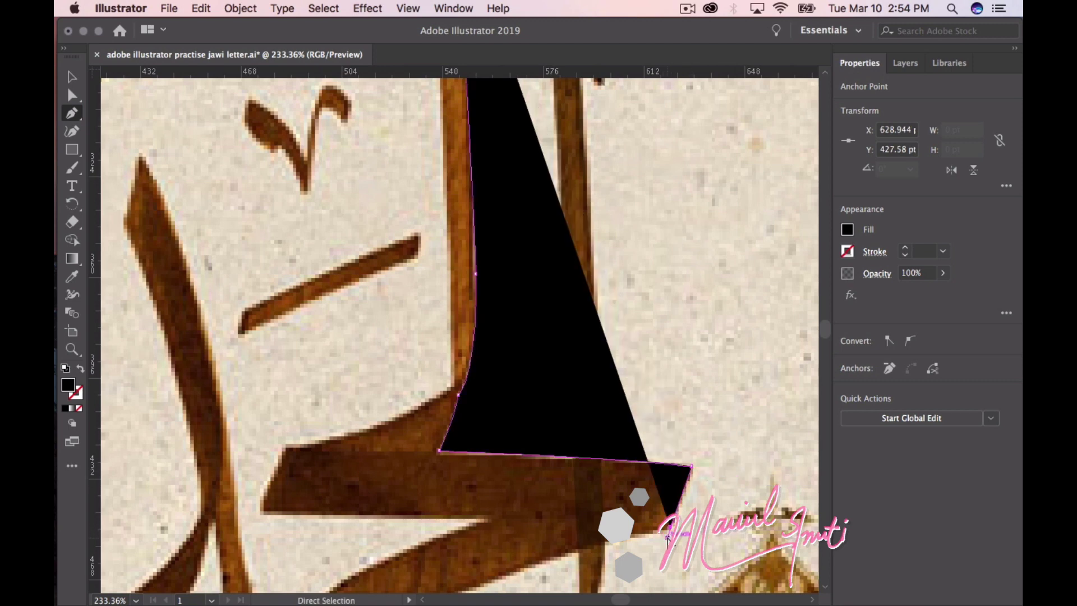
left_click(669, 526)
scroll(691, 449, "down", 4)
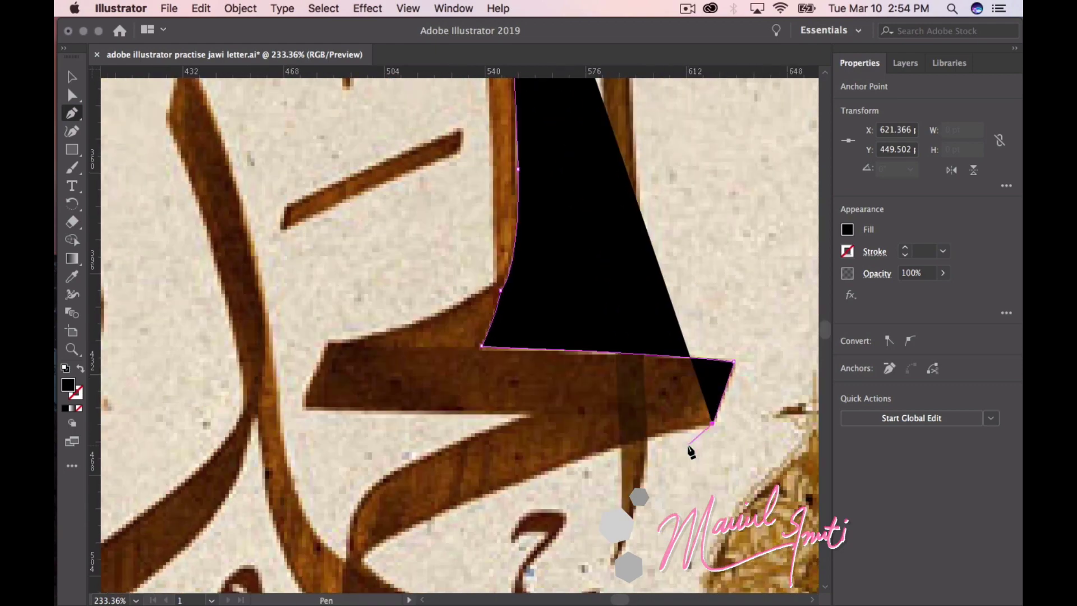
scroll(690, 452, "down", 3)
scroll(691, 452, "left", 3)
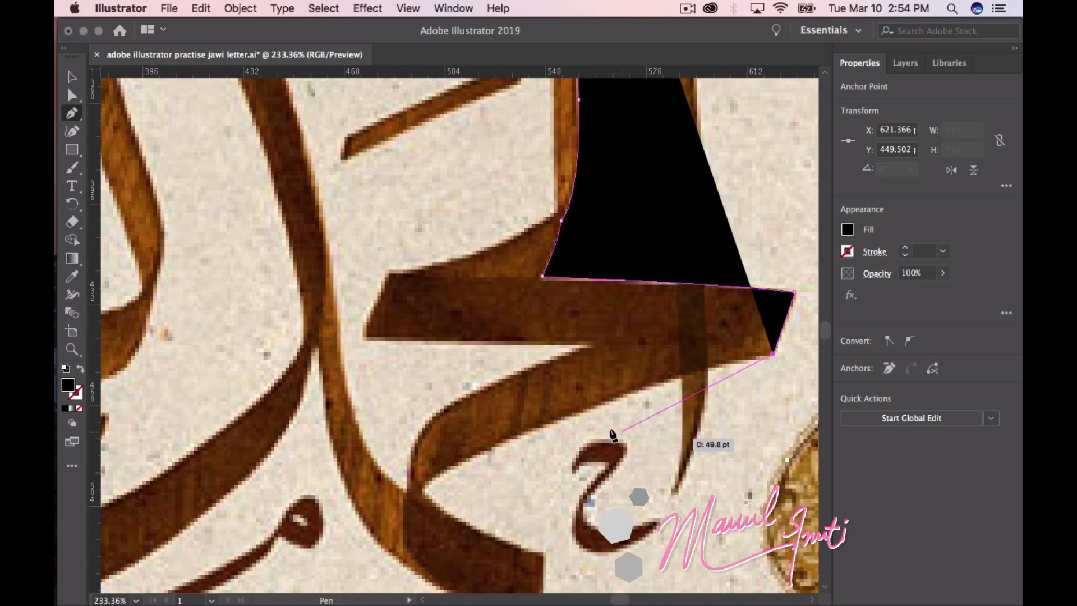
mouse_move(424, 492)
left_mouse_down()
mouse_move(410, 517)
mouse_move(322, 583)
mouse_move(441, 523)
mouse_move(423, 542)
mouse_move(280, 593)
mouse_move(341, 578)
left_mouse_up()
Set the shape to 45% opacity and continue the path around the lower stroke to its tip
left_click(423, 492)
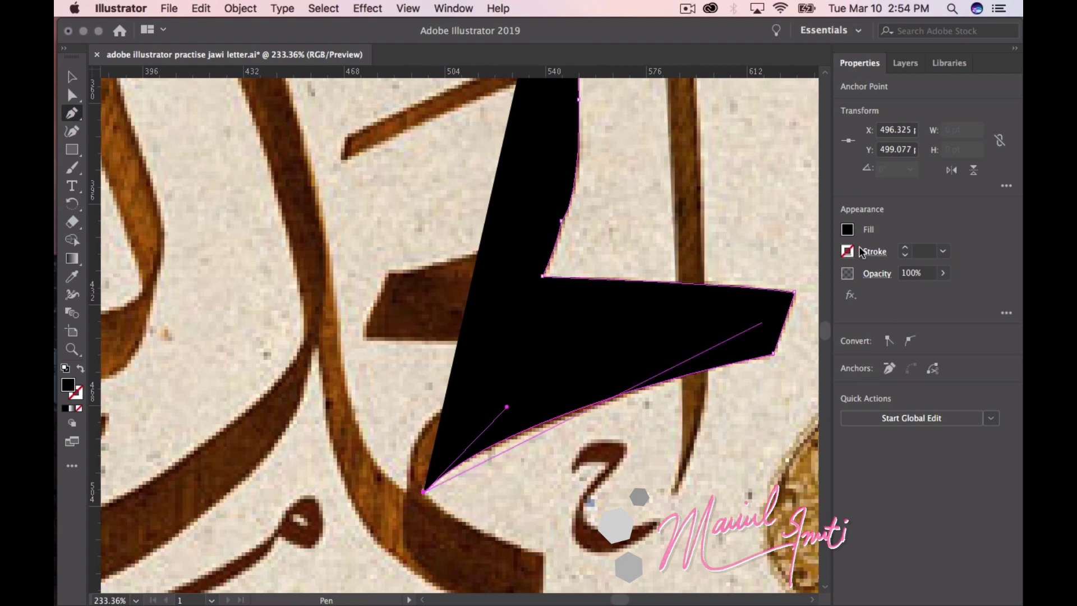
left_click(943, 274)
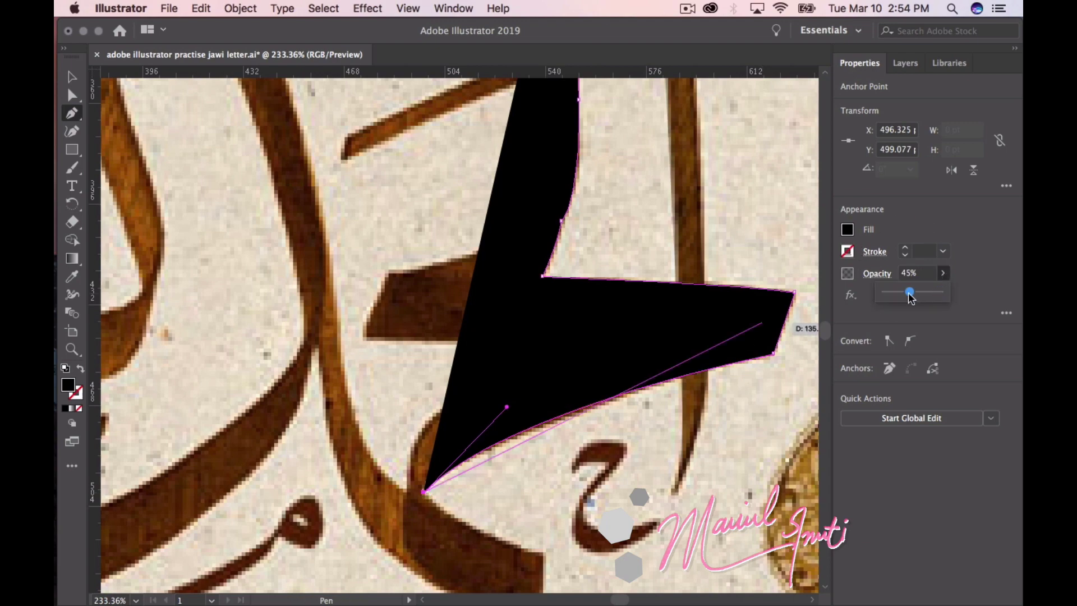
left_click_drag(910, 297, 911, 298)
scroll(567, 389, "down", 8)
scroll(577, 438, "down", 3)
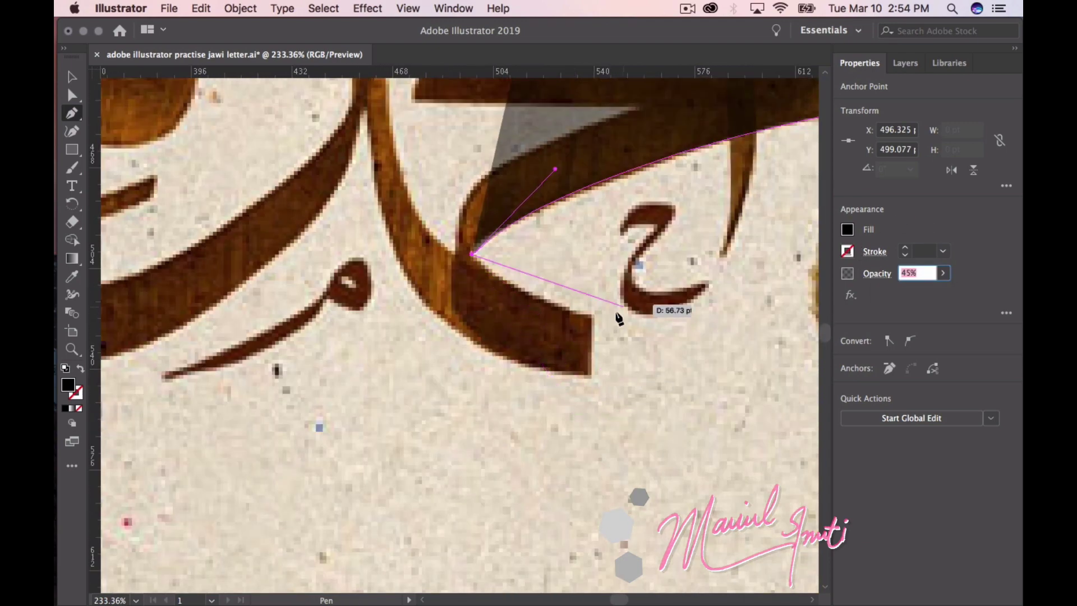
left_click_drag(591, 315, 672, 332)
left_click(590, 316)
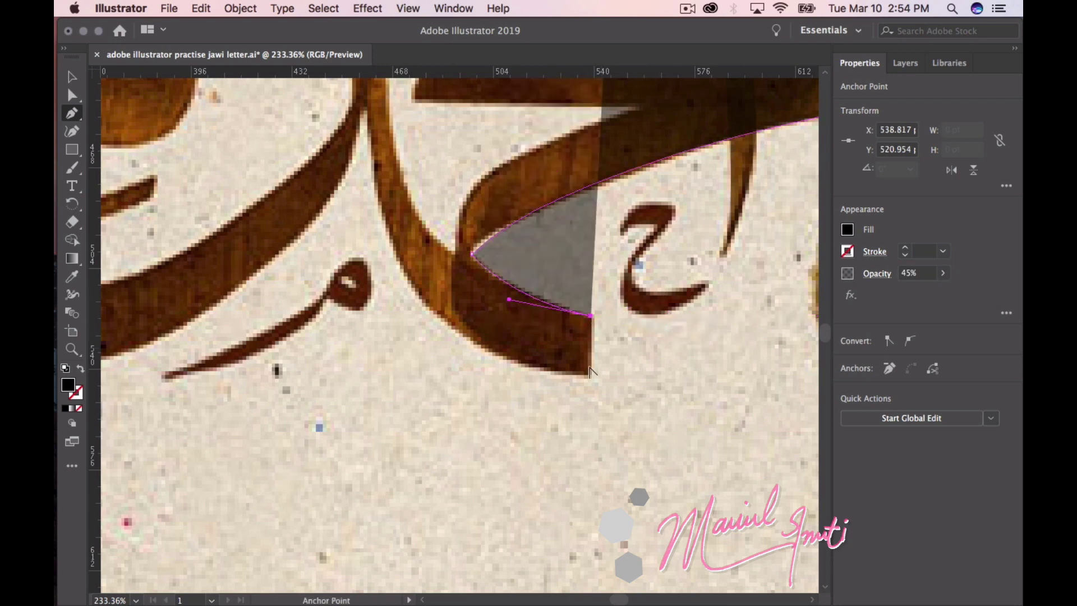
left_click(590, 374)
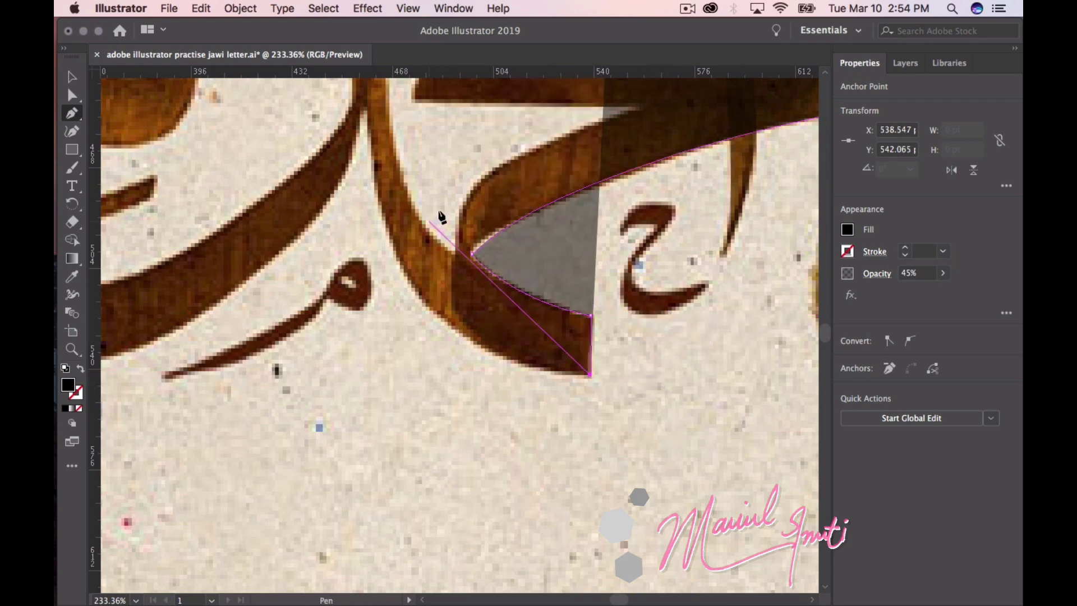
scroll(373, 133, "up", 5)
scroll(373, 133, "down", 1)
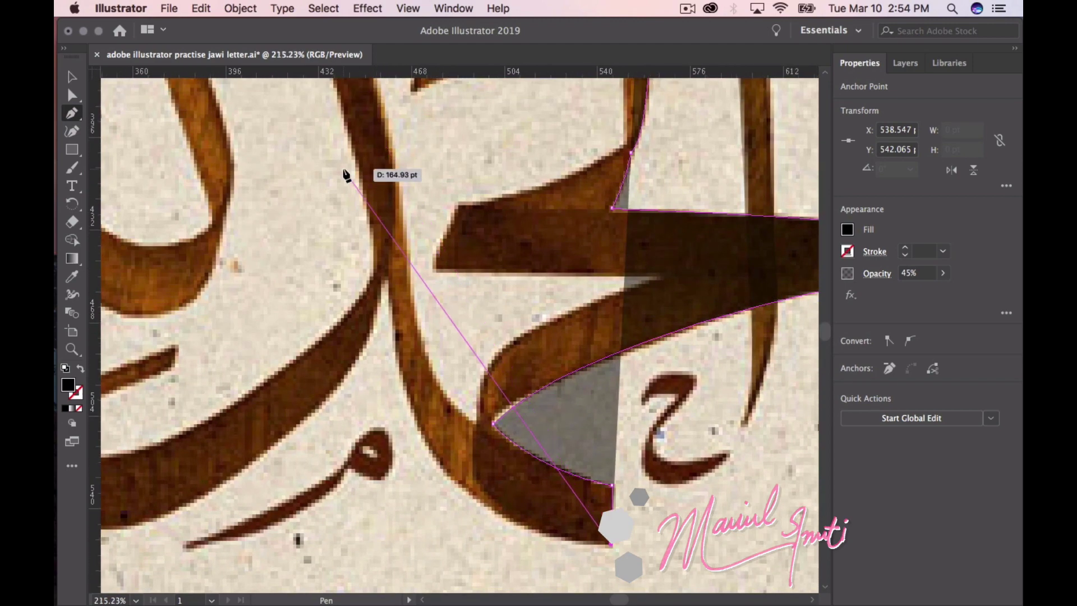
Shape the first curve along the lower stroke, undoing misplaced curved anchors
scroll(346, 176, "down", 3)
scroll(373, 205, "up", 4)
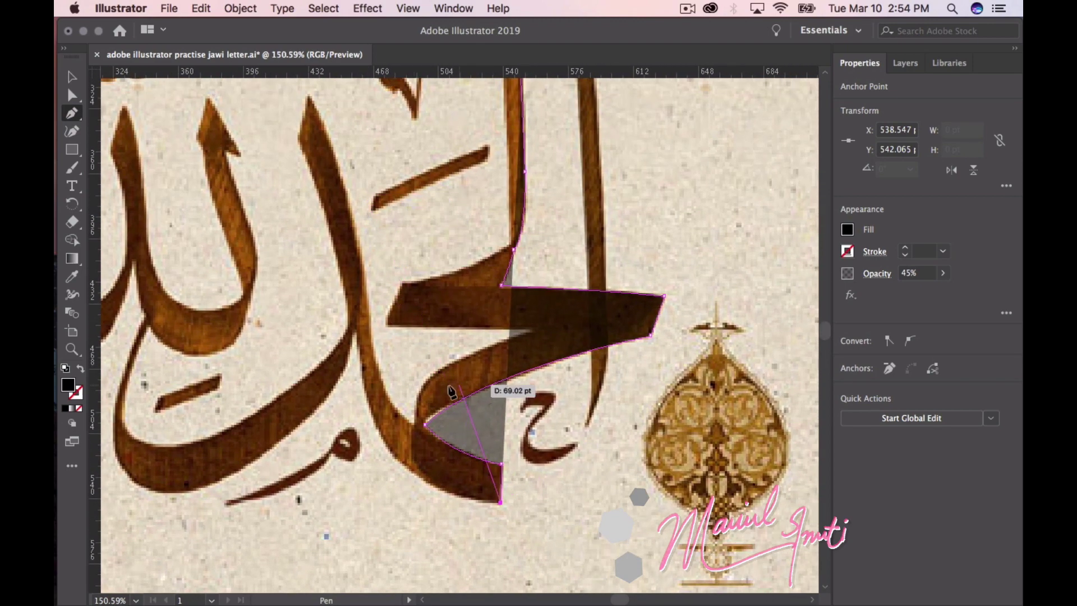
left_click_drag(438, 371, 531, 257)
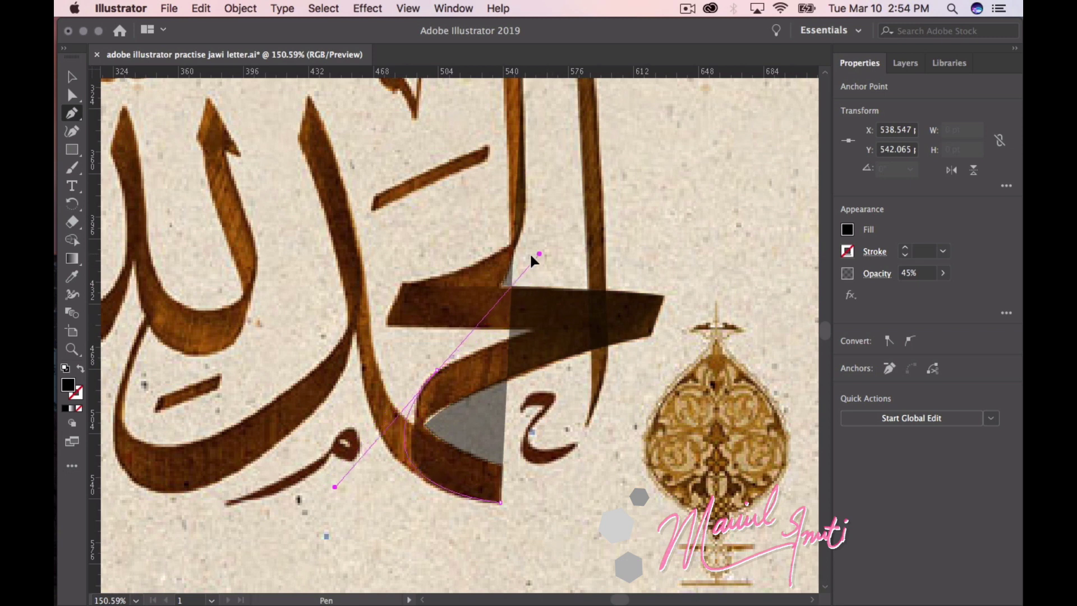
key("ctrl+z")
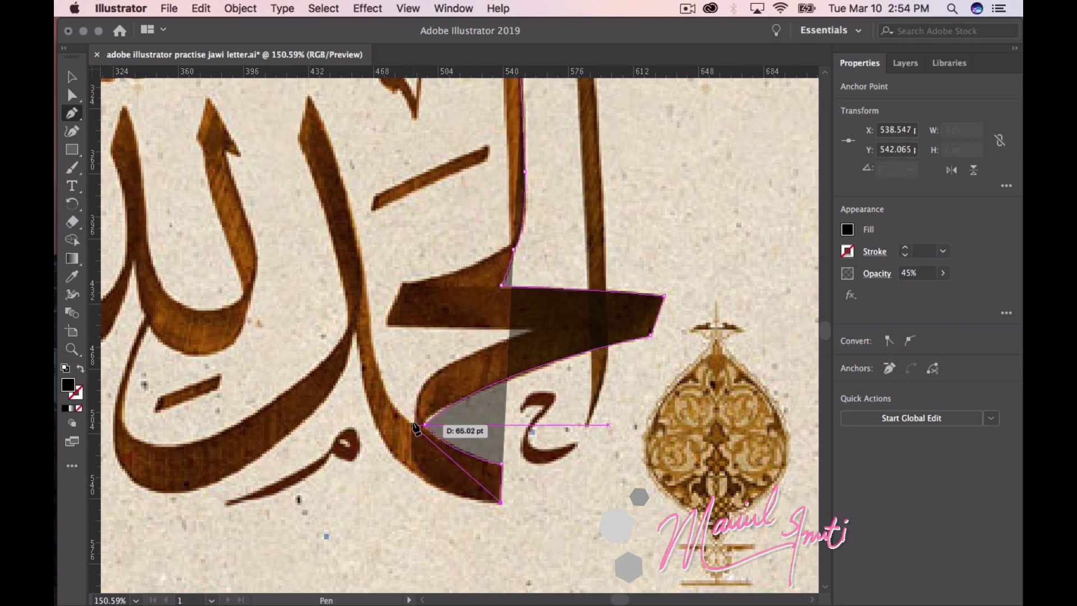
mouse_move(416, 427)
left_mouse_down()
mouse_move(425, 342)
mouse_move(414, 429)
mouse_move(394, 409)
mouse_move(385, 415)
left_mouse_up()
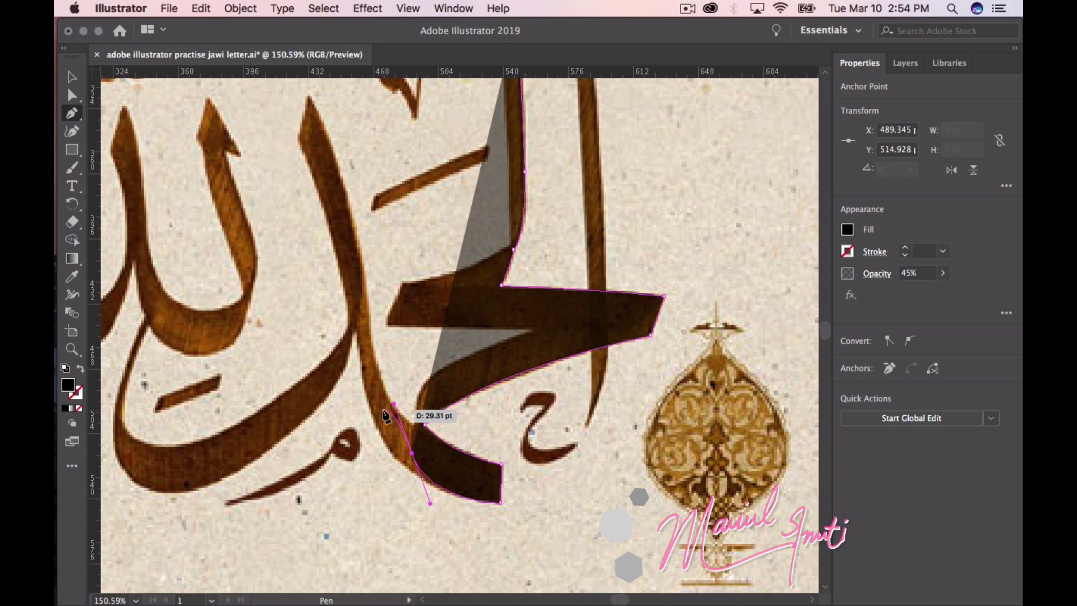
left_click_drag(386, 415, 414, 465)
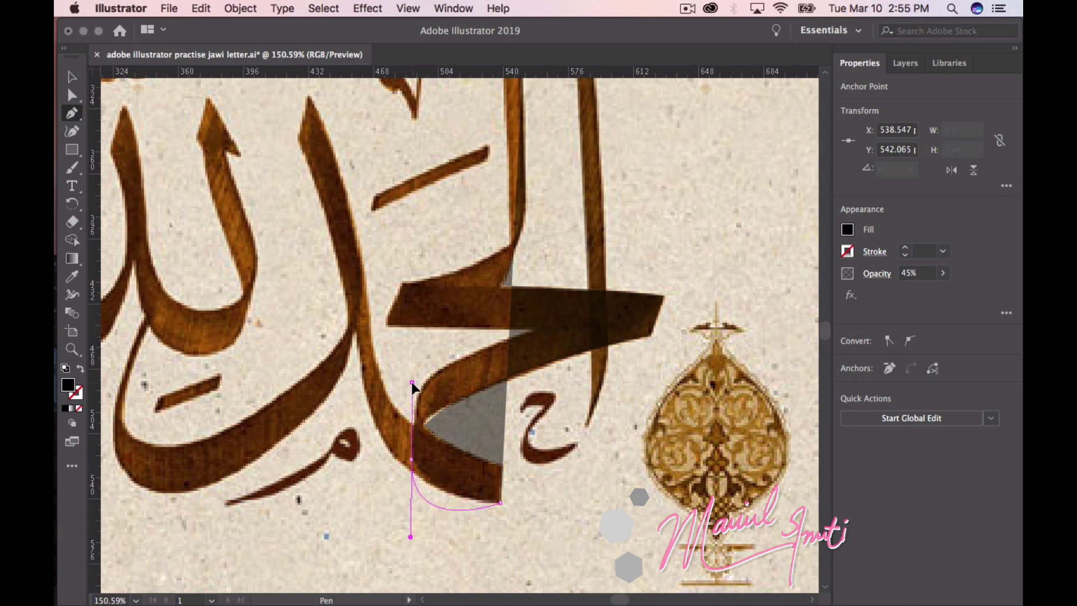
left_click_drag(414, 464, 412, 405)
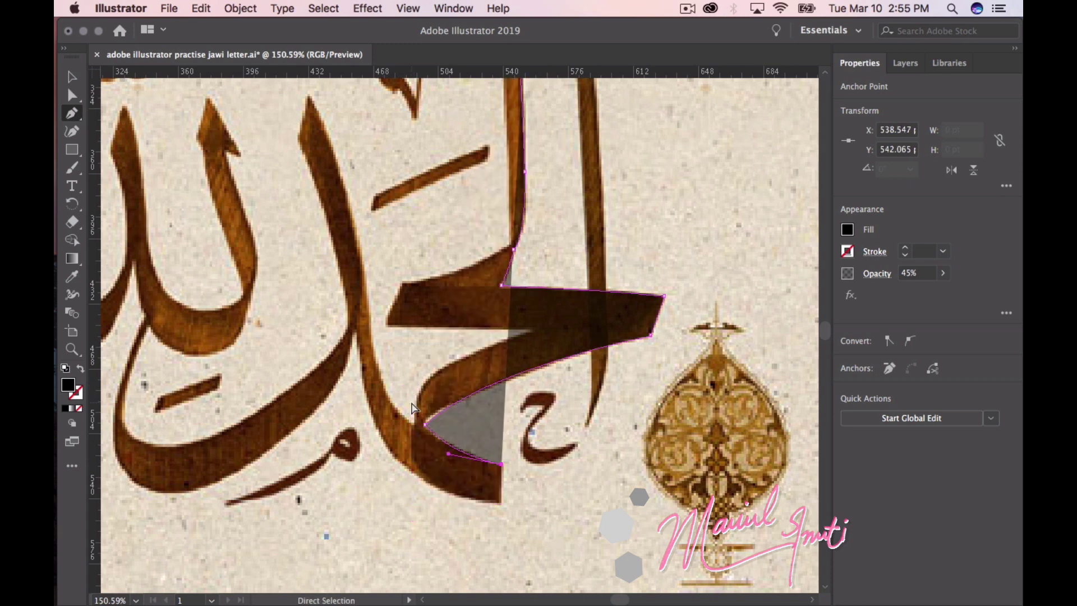
key("ctrl+z")
key("ctrl+z")
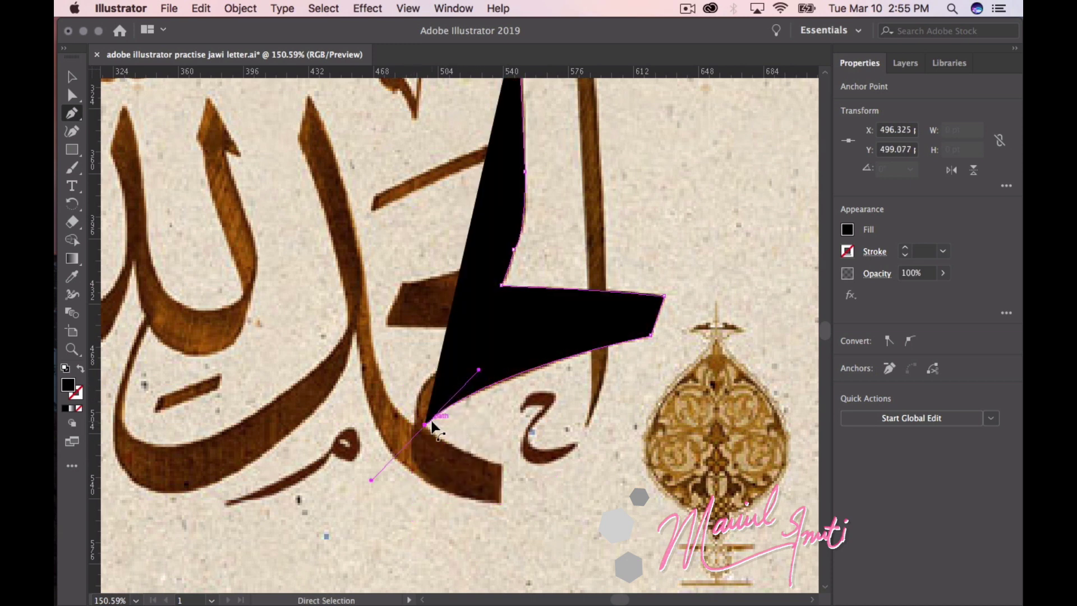
key("ctrl+z")
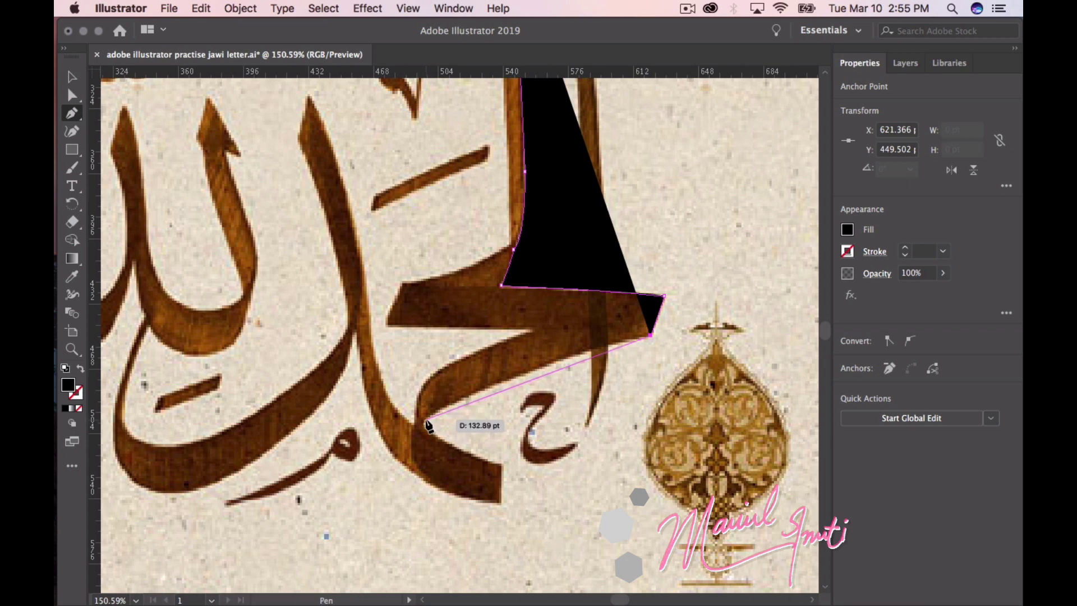
Set a corner anchor where the strokes join and retry the lower-edge curve
mouse_move(426, 420)
left_mouse_down()
mouse_move(290, 493)
mouse_move(320, 486)
left_mouse_up()
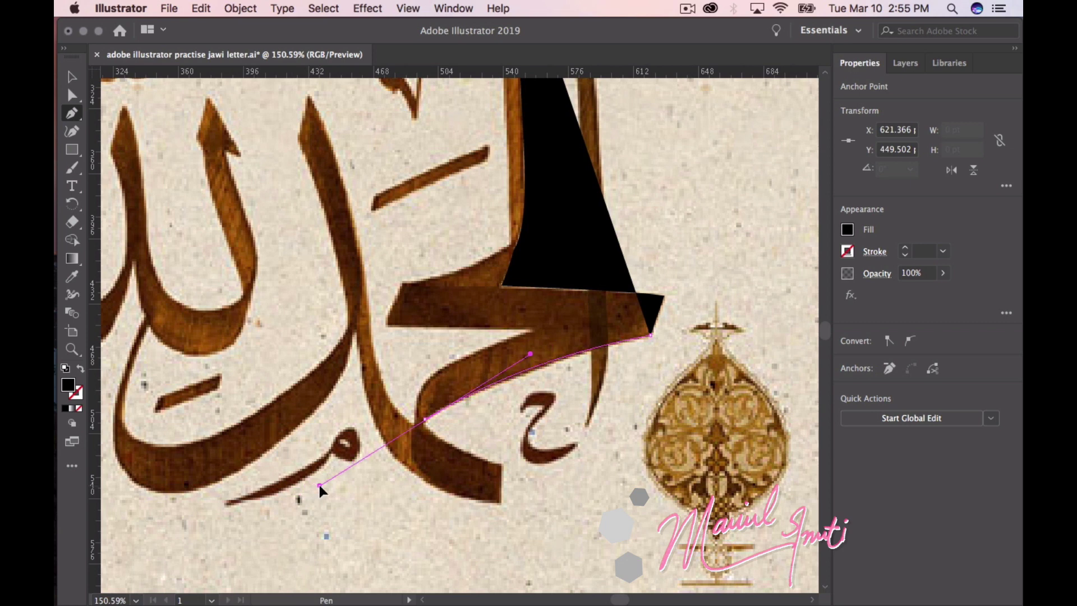
left_click_drag(320, 486, 326, 478)
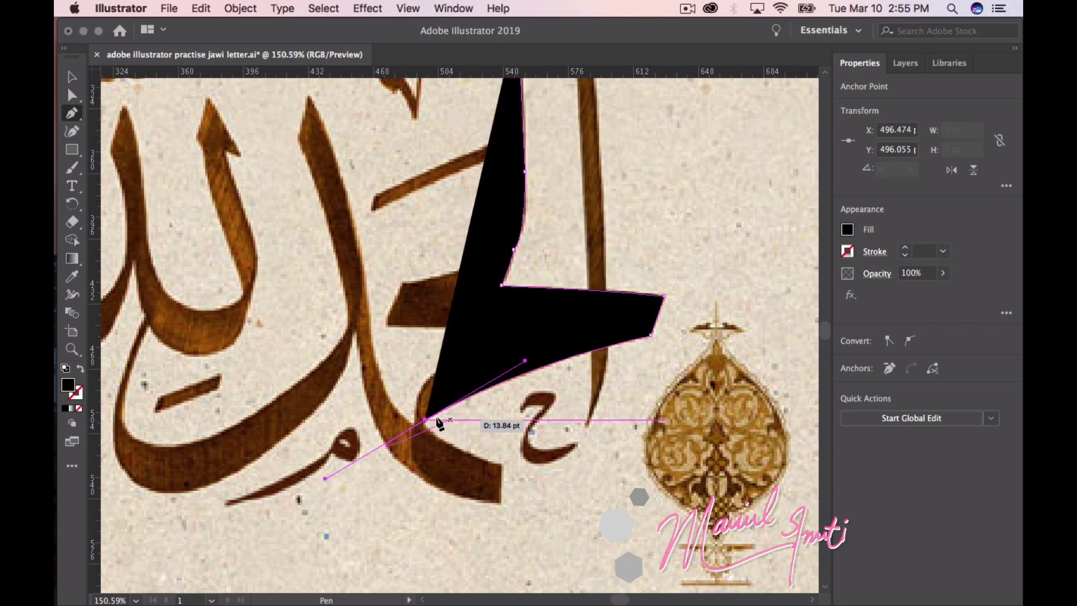
key("super")
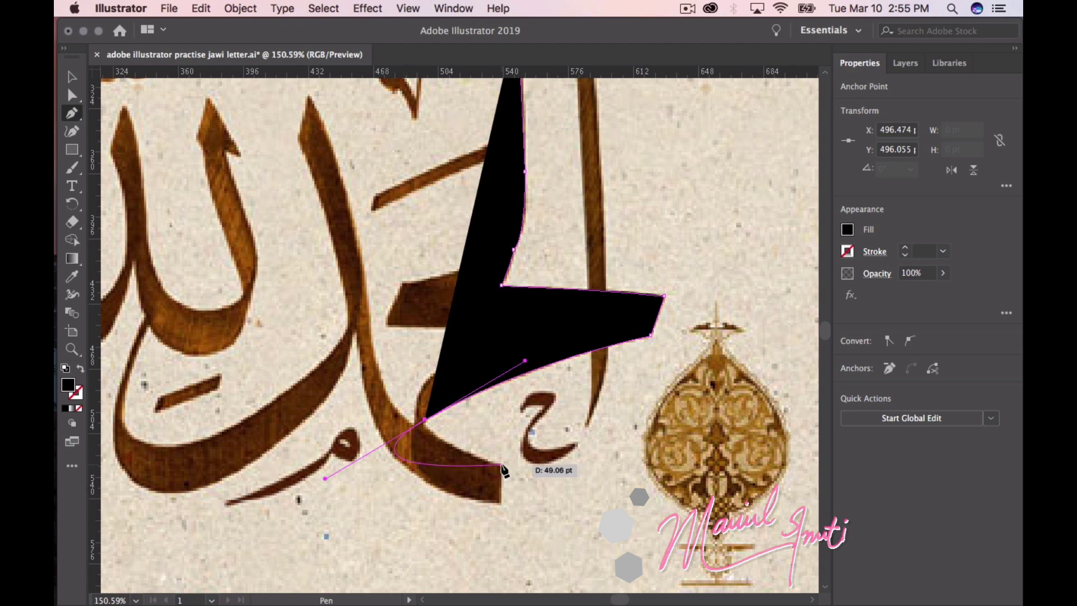
key("super+z")
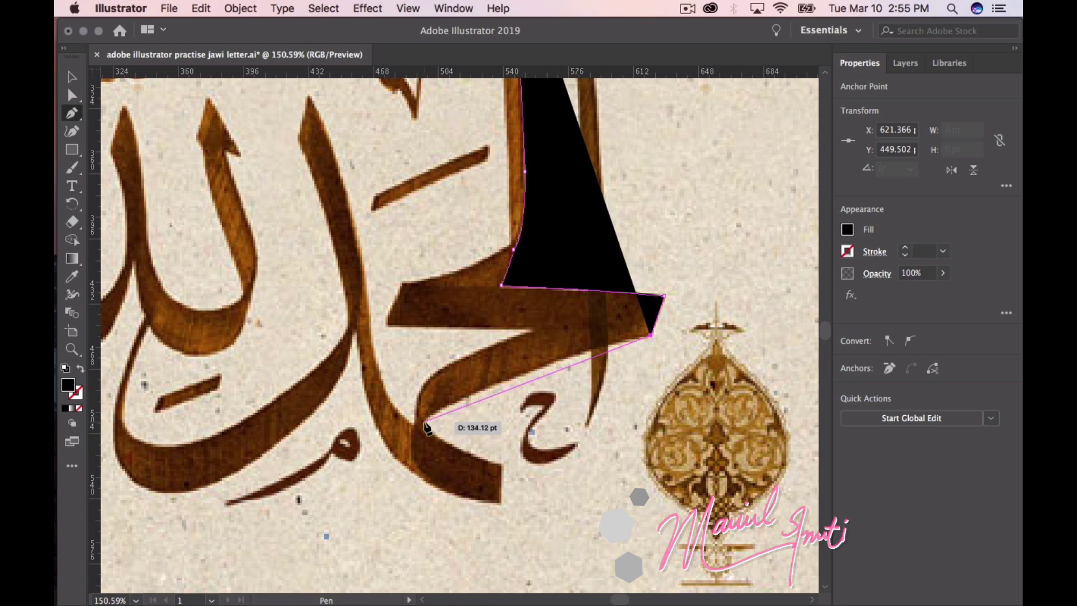
mouse_move(425, 422)
left_mouse_down()
mouse_move(310, 489)
mouse_move(339, 478)
left_mouse_up()
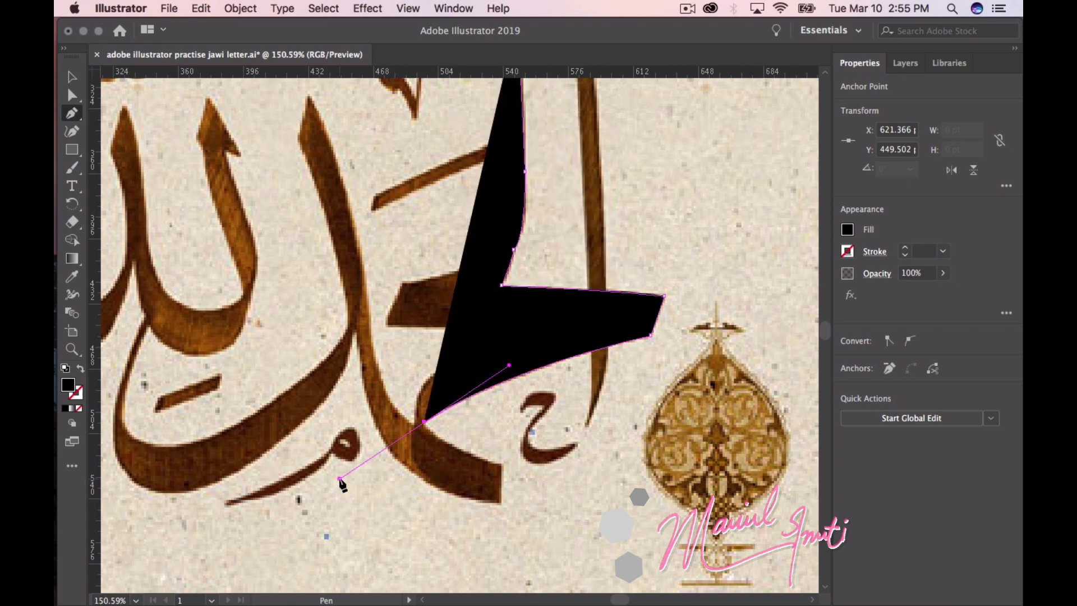
left_click(425, 421)
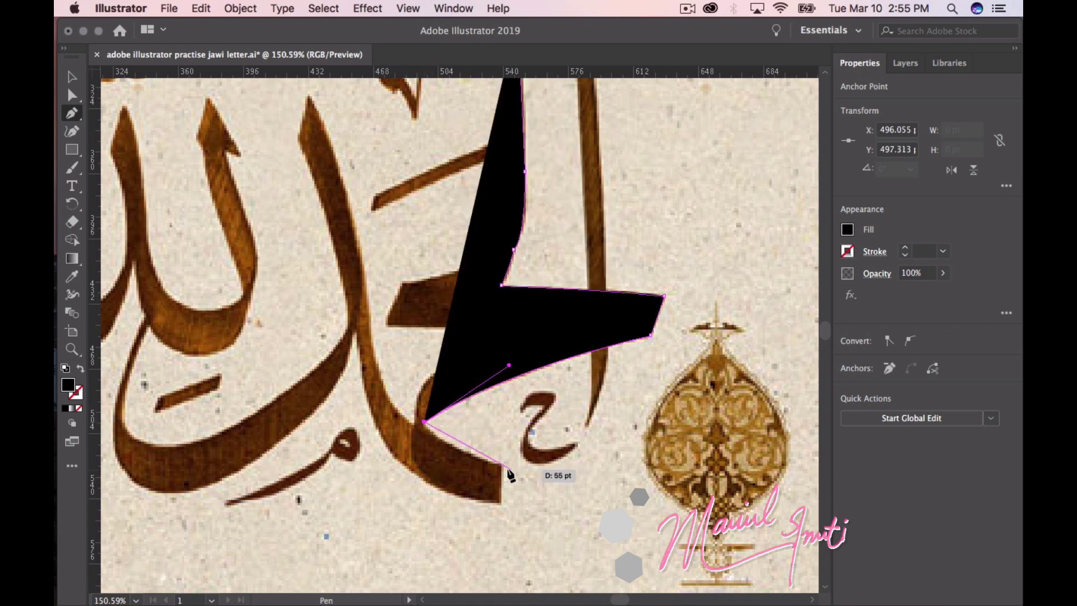
mouse_move(501, 464)
left_mouse_down()
mouse_move(582, 490)
mouse_move(573, 484)
left_mouse_up()
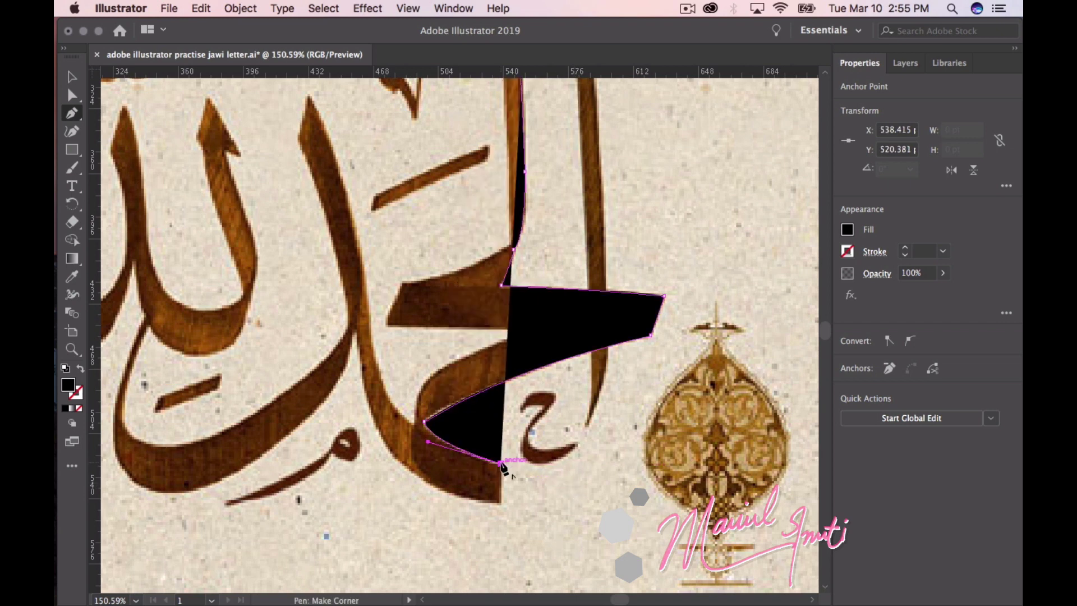
left_click_drag(501, 464, 493, 498)
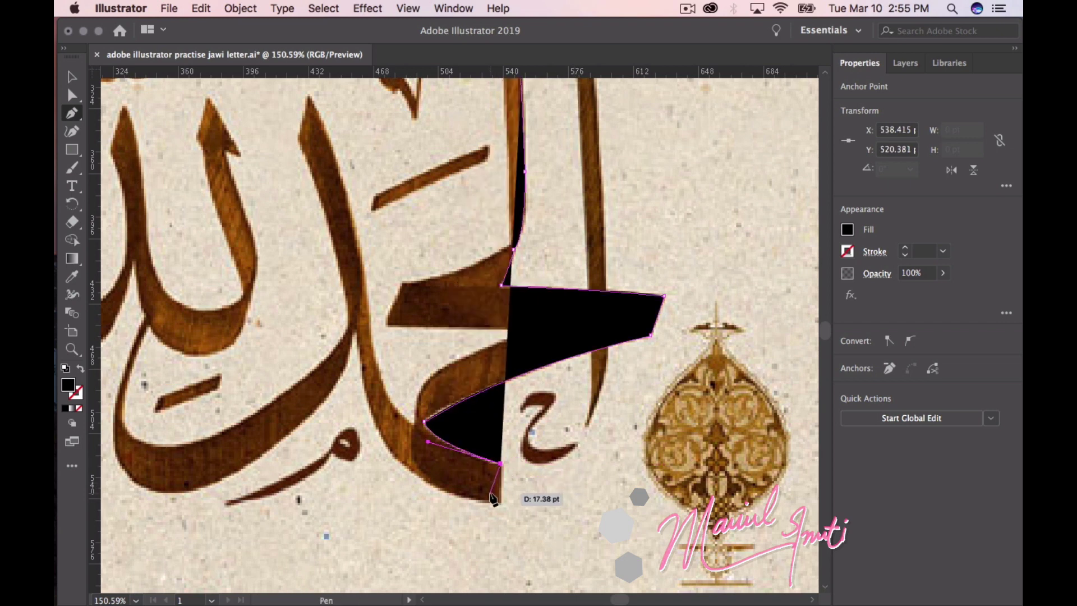
key("super+z")
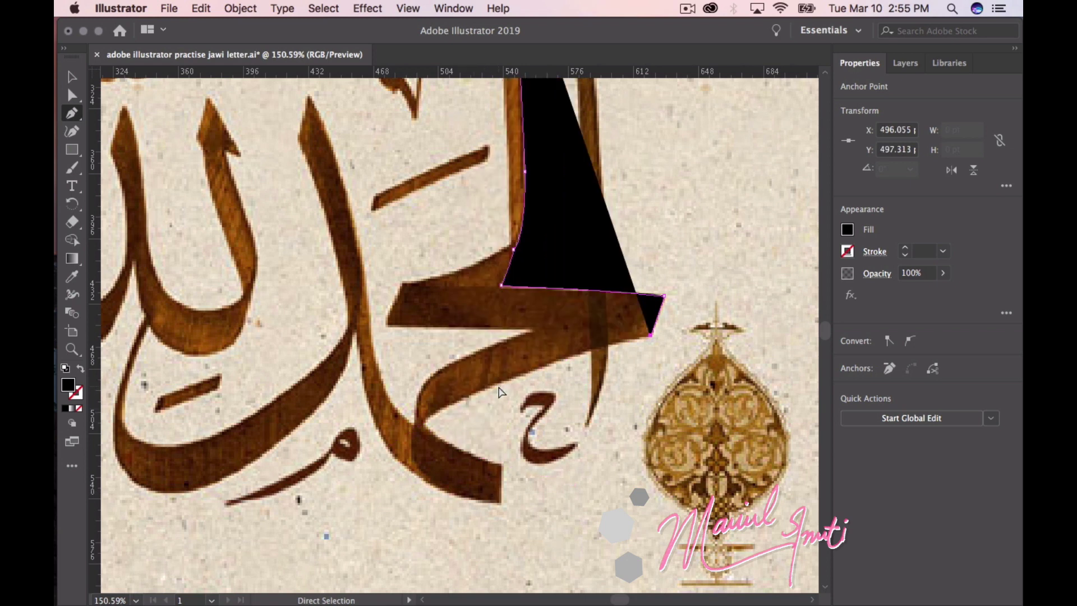
key("super+z")
Try anchors down the lower stroke toward its foot, undoing the misplaced ones
left_click(407, 422)
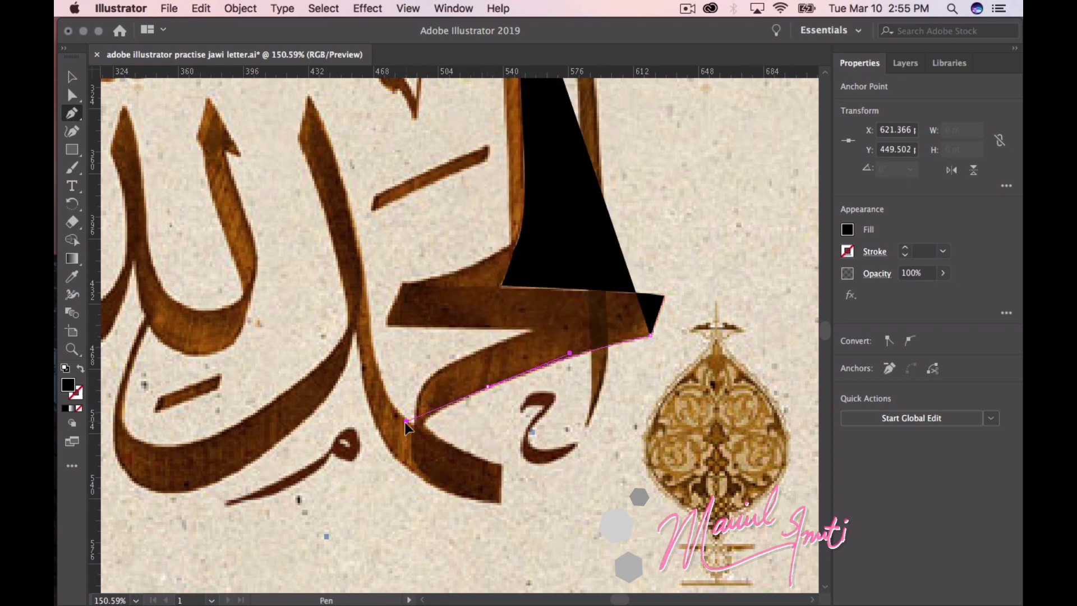
left_click_drag(405, 422, 396, 426)
key("super+z")
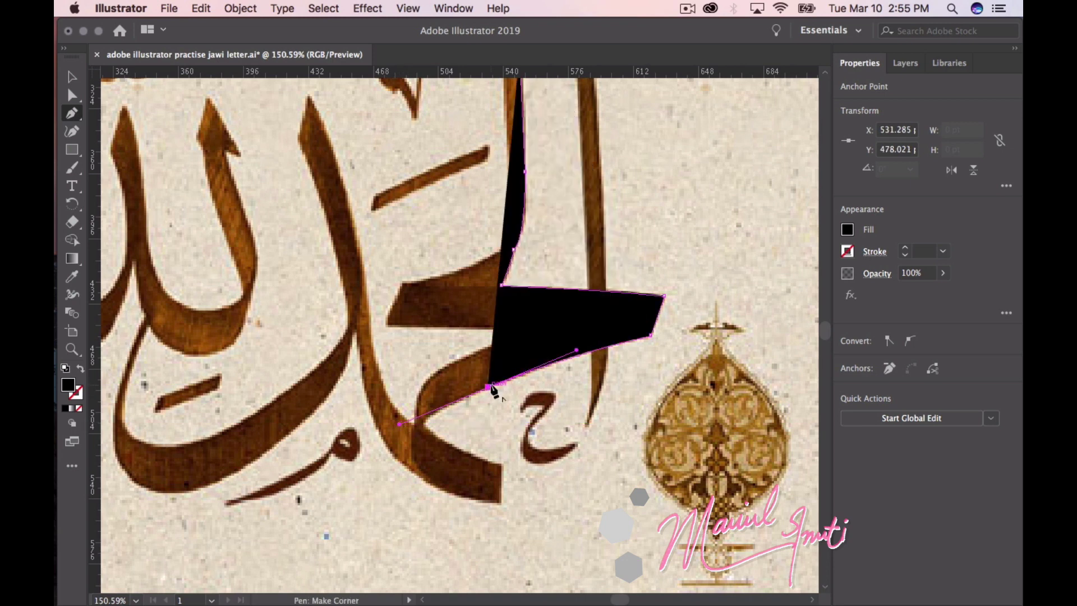
left_click_drag(427, 424, 422, 437)
left_click(425, 441)
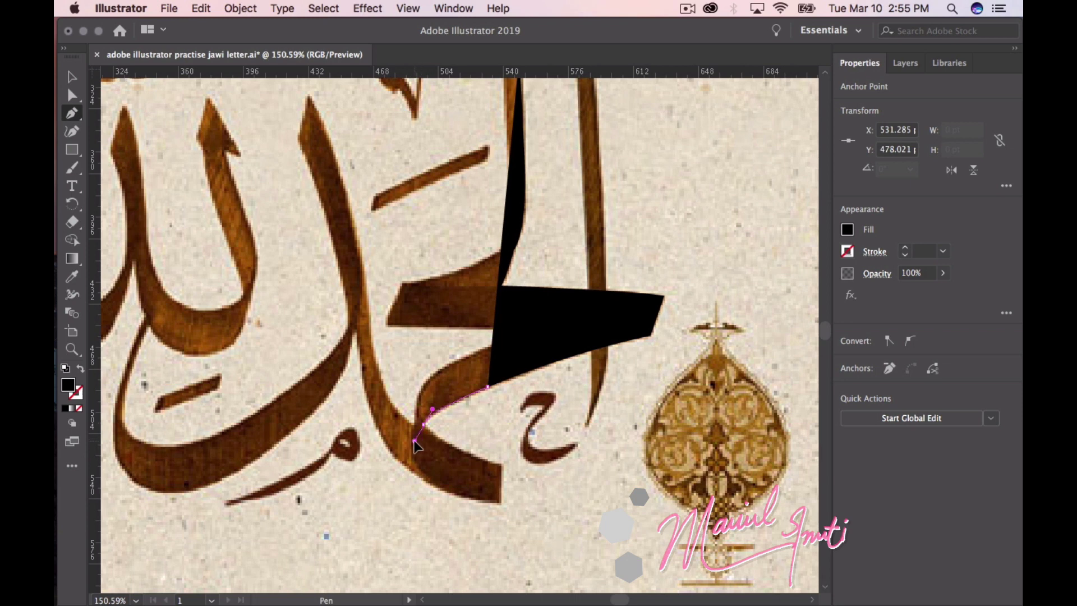
key("super+z")
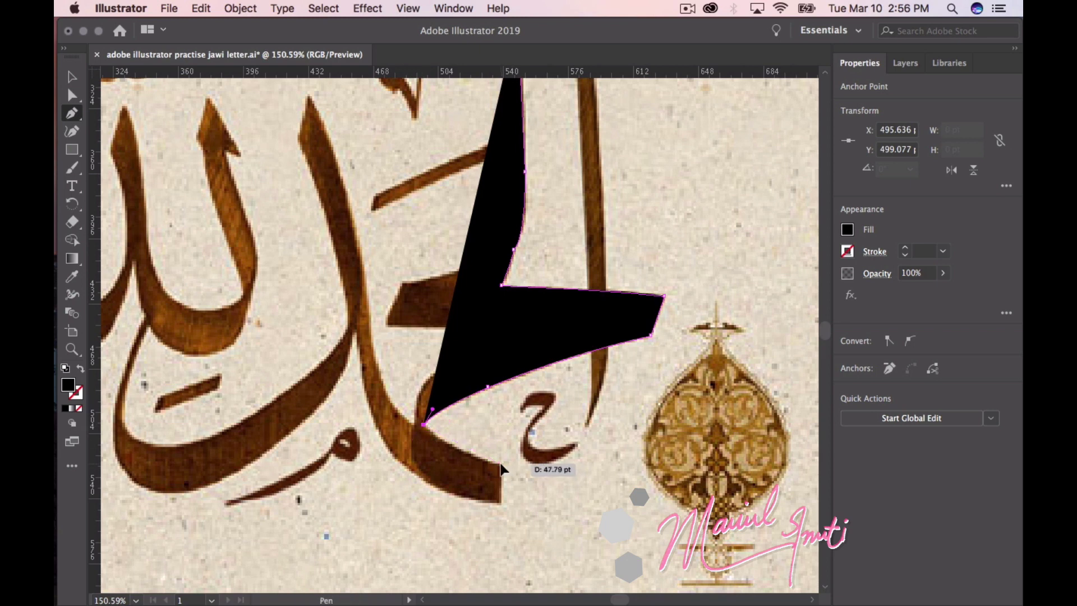
left_click_drag(501, 463, 563, 483)
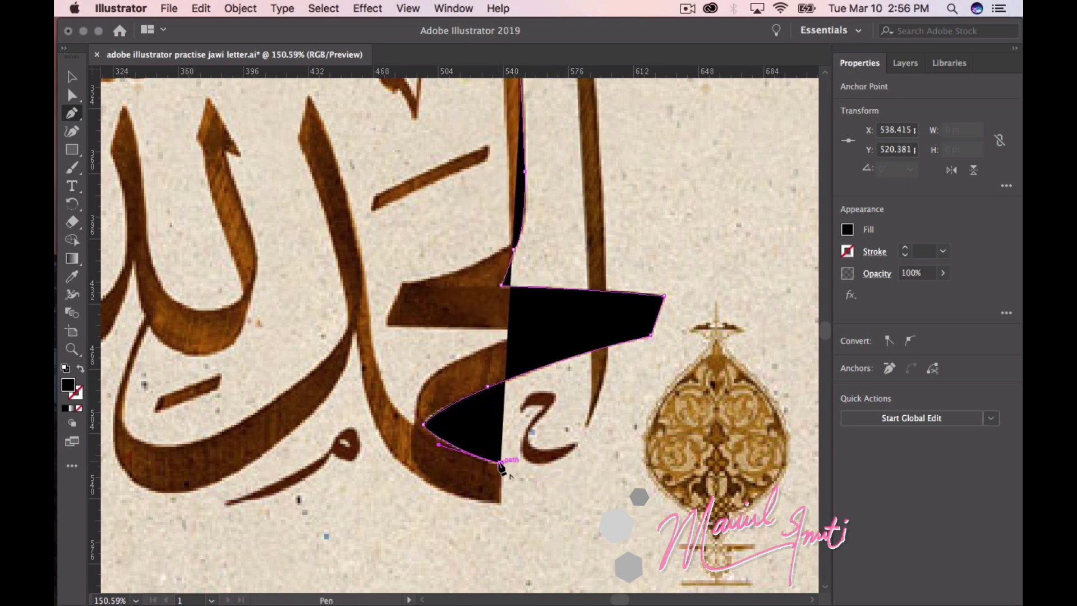
key("super")
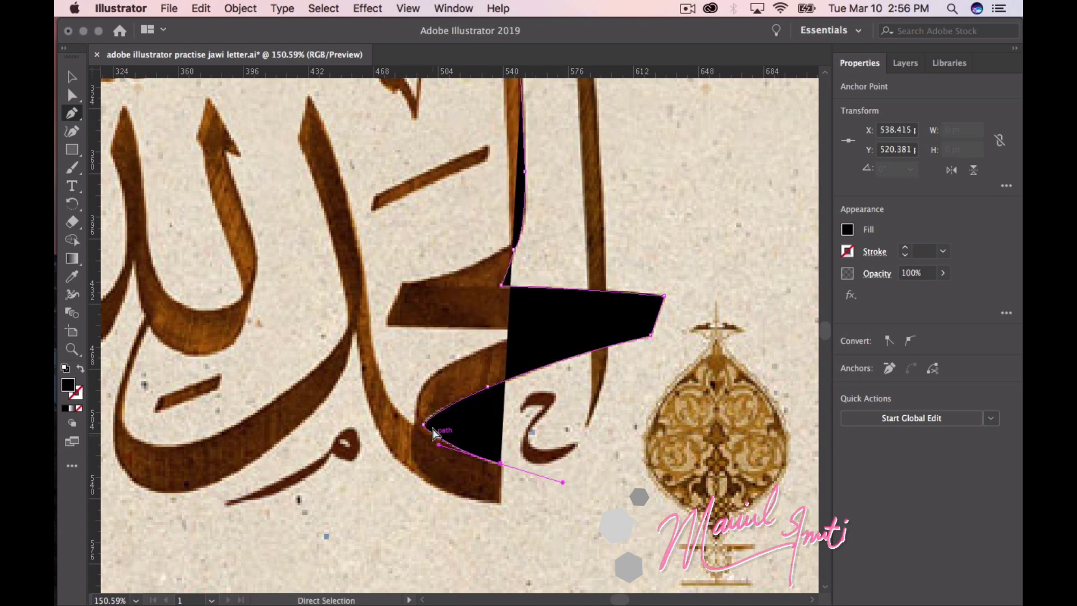
key("super+z")
key("super+z")
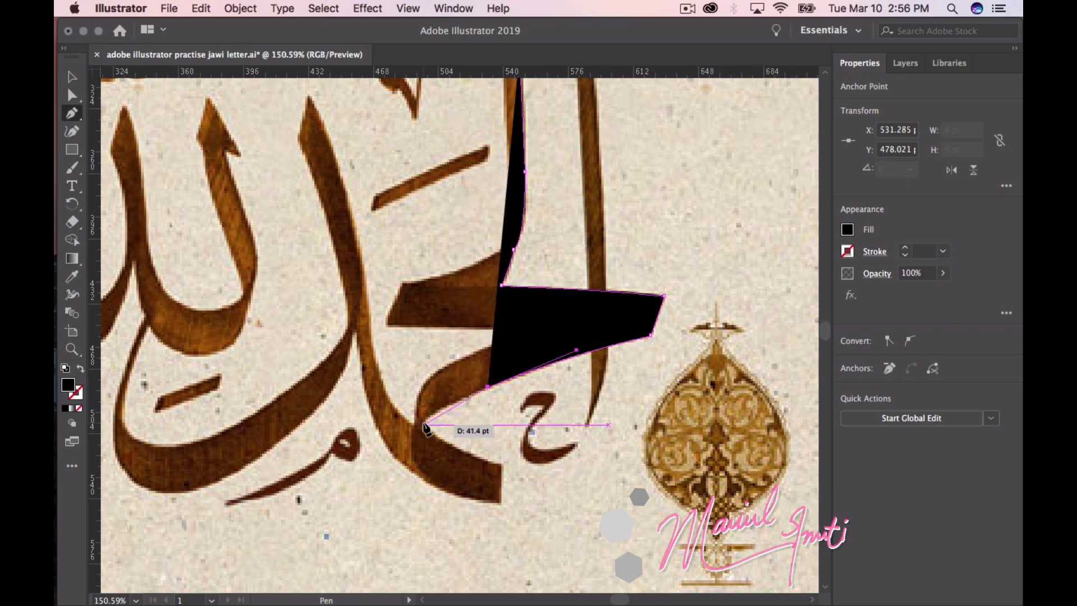
Add a corner at the inner bend and a smooth anchor at the foot, then curve up the left edge
left_click_drag(413, 437, 425, 445)
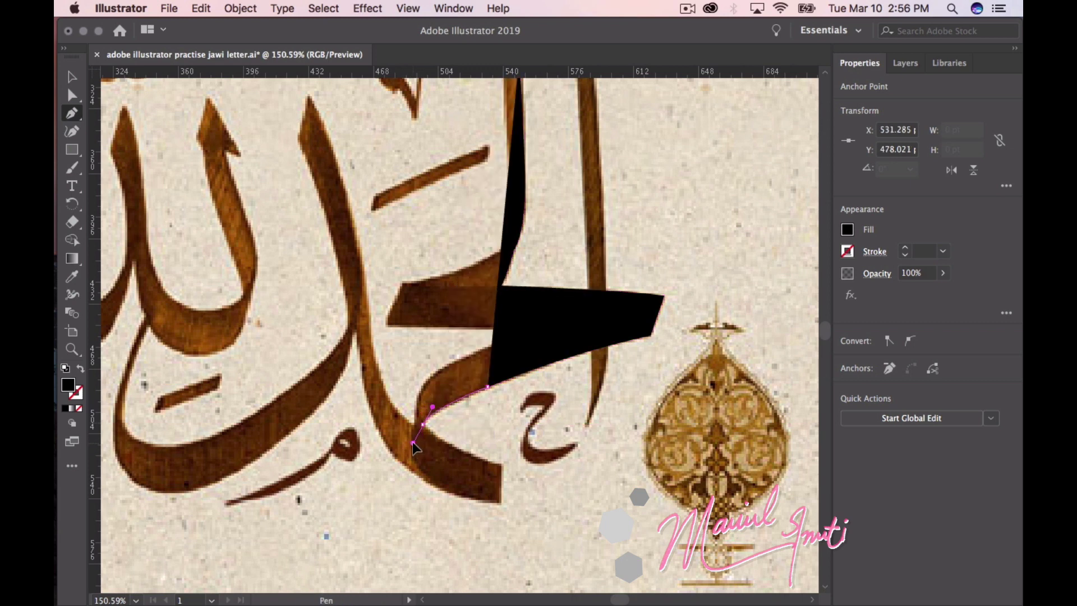
left_click_drag(419, 443, 420, 443)
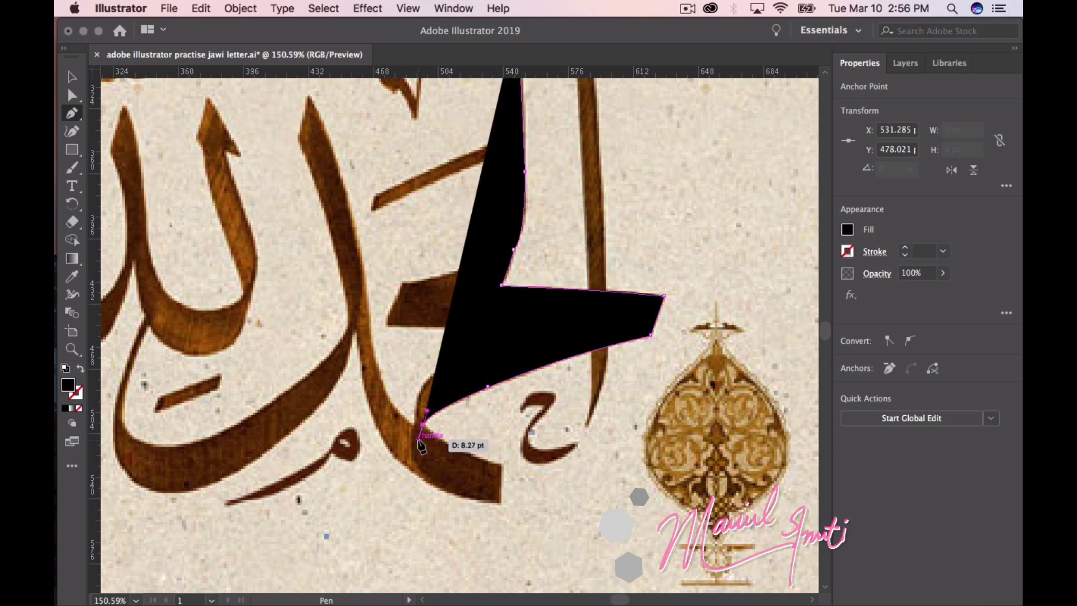
left_click(422, 425)
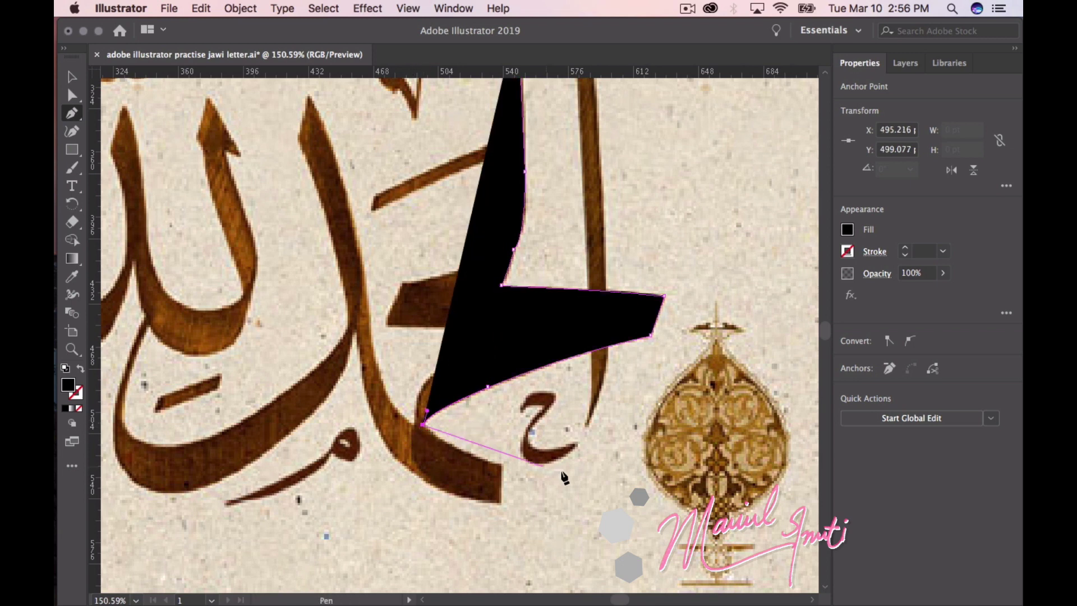
mouse_move(501, 465)
left_mouse_down()
mouse_move(518, 456)
mouse_move(558, 482)
mouse_move(501, 506)
left_mouse_up()
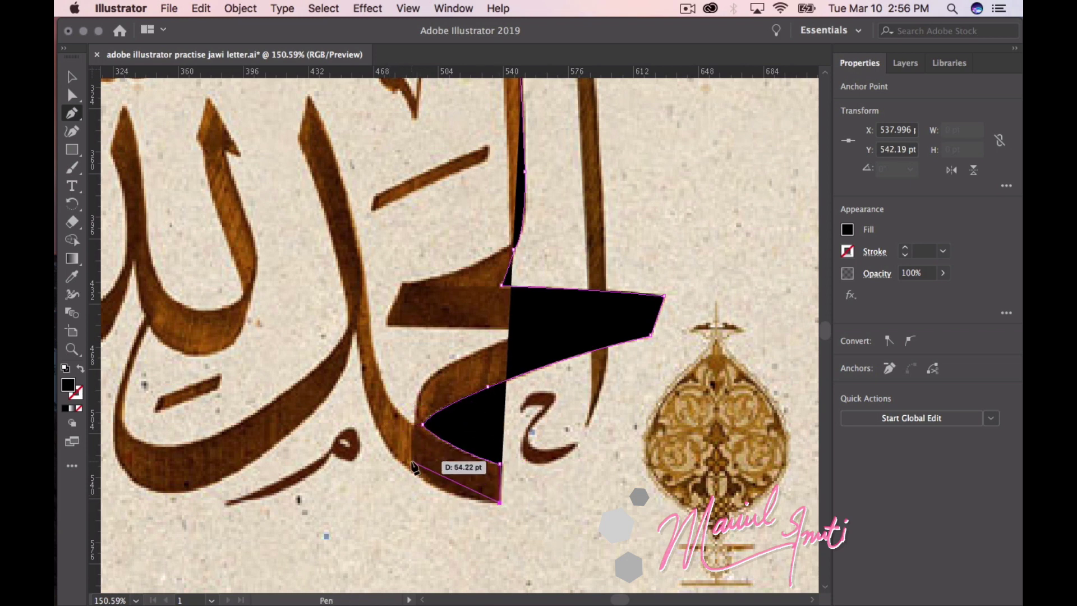
mouse_move(411, 460)
left_mouse_down()
mouse_move(374, 415)
mouse_move(381, 422)
left_mouse_up()
left_click_drag(415, 414, 417, 400)
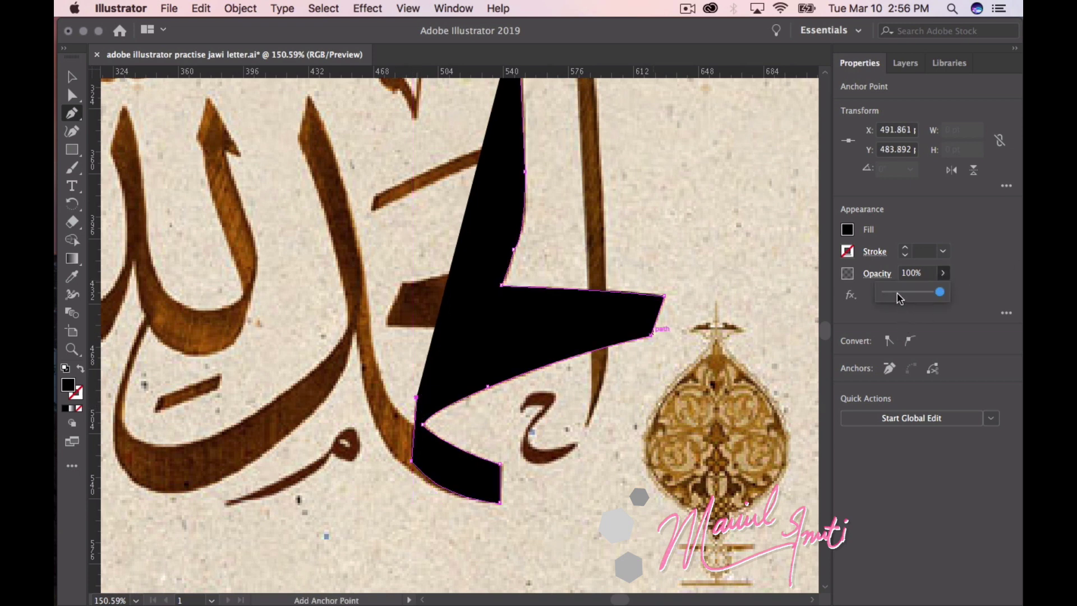
Lower the shape's opacity and try anchors under the horizontal bar, then undo back
left_click(898, 292)
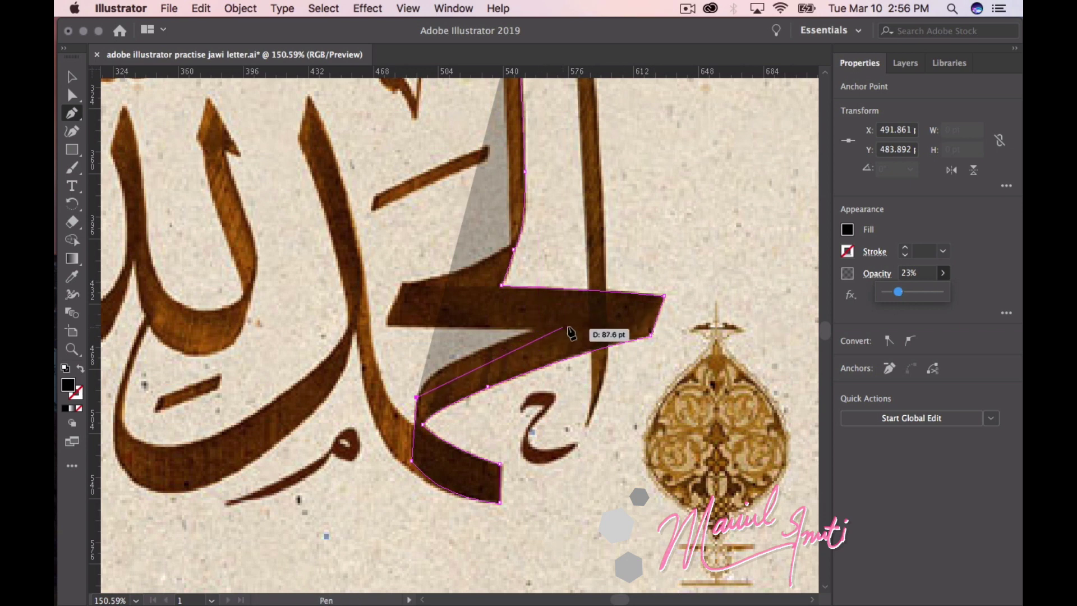
left_click_drag(539, 331, 660, 298)
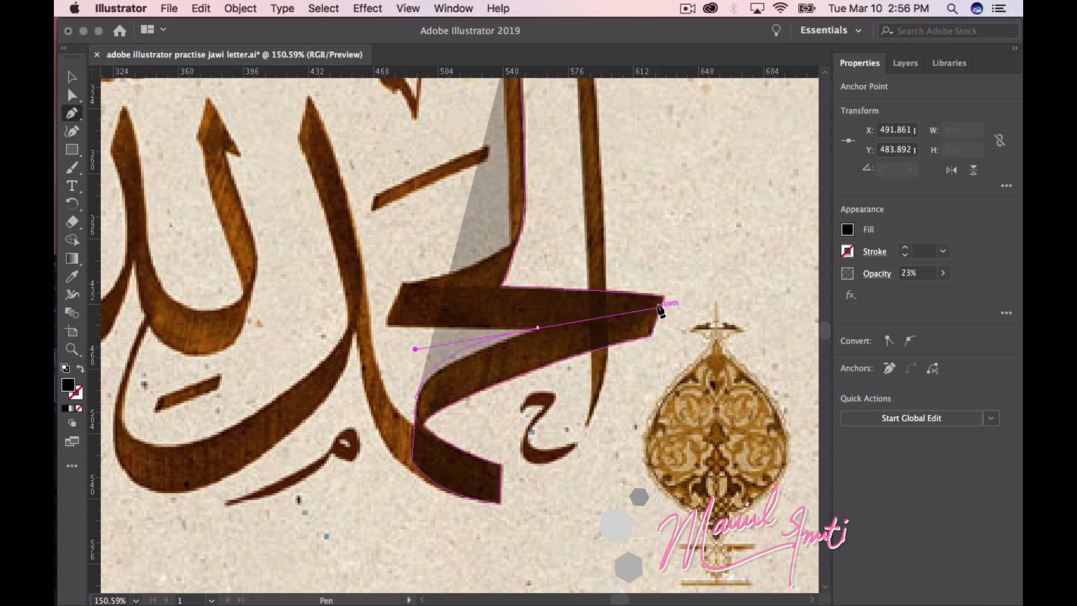
key("super+z")
mouse_move(538, 331)
left_mouse_down()
mouse_move(689, 283)
mouse_move(661, 293)
left_mouse_up()
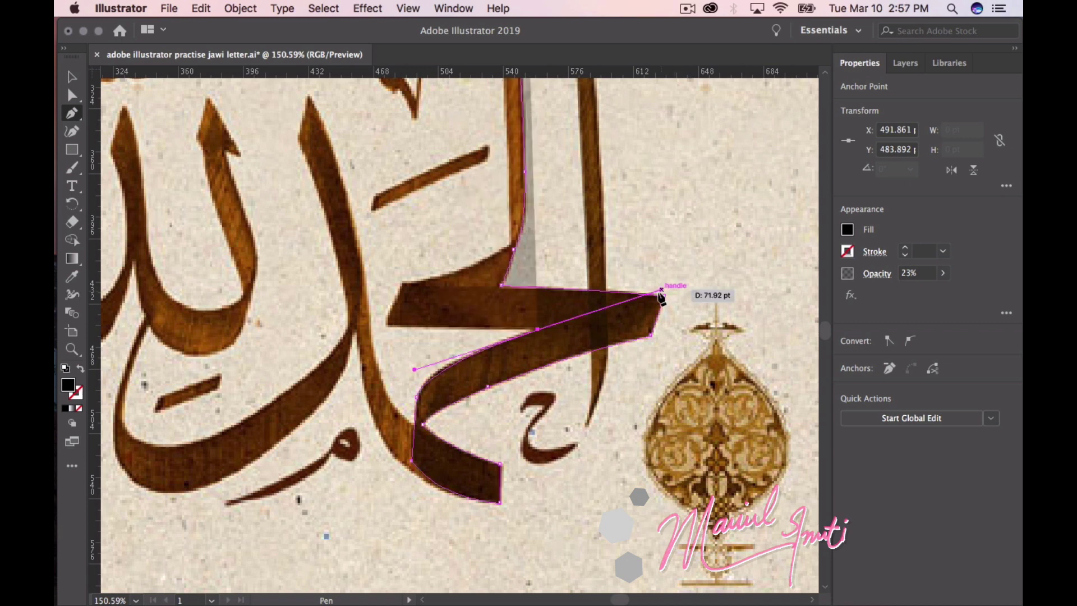
left_click(537, 330)
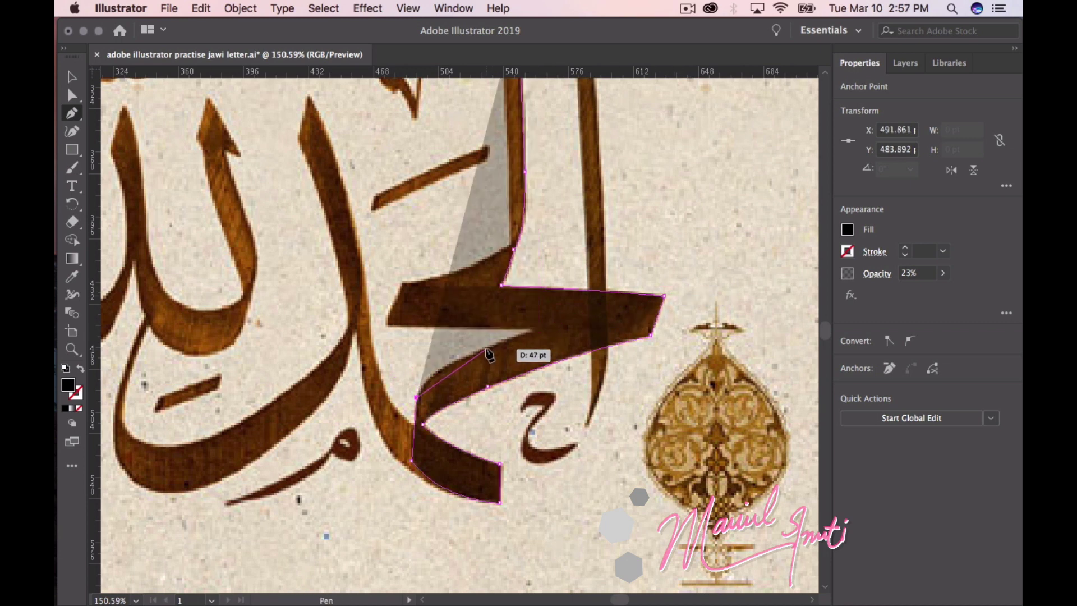
mouse_move(487, 348)
left_mouse_down()
mouse_move(532, 346)
mouse_move(557, 323)
left_mouse_up()
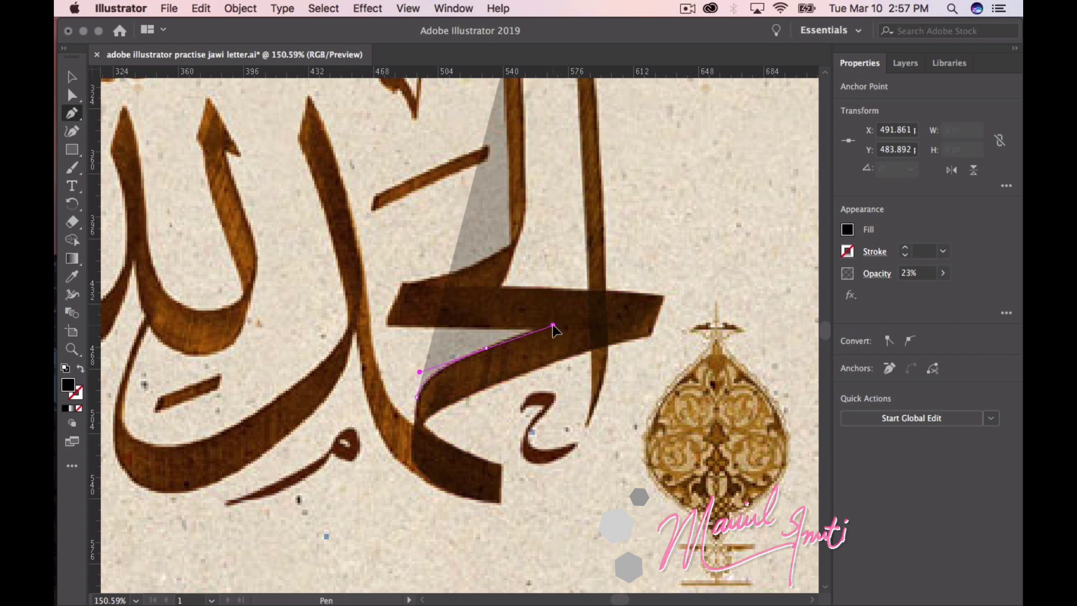
key("ctrl+z")
key("ctrl+z")
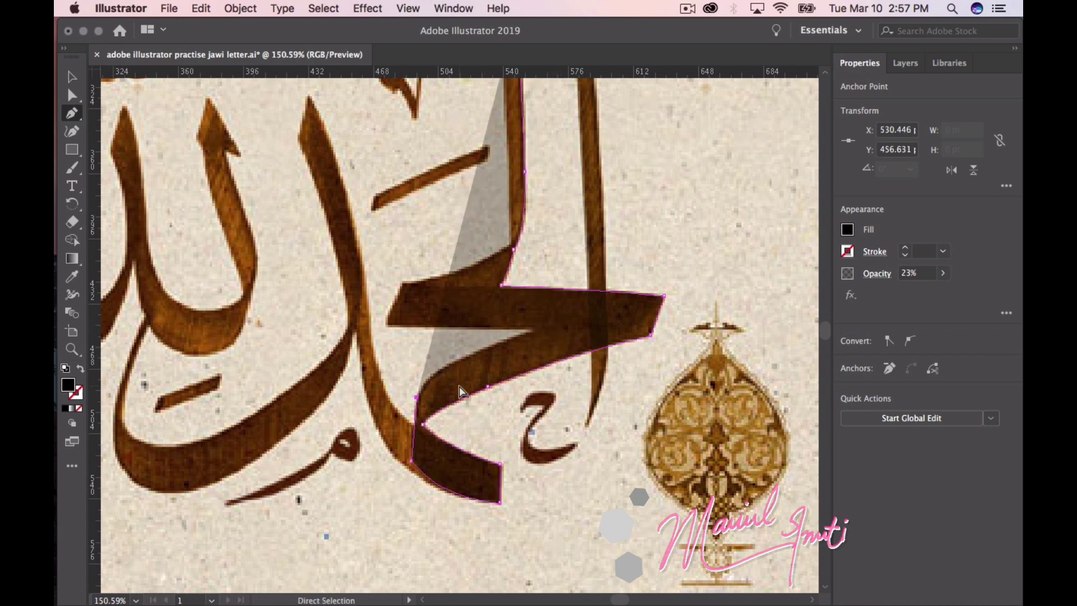
key("ctrl+z")
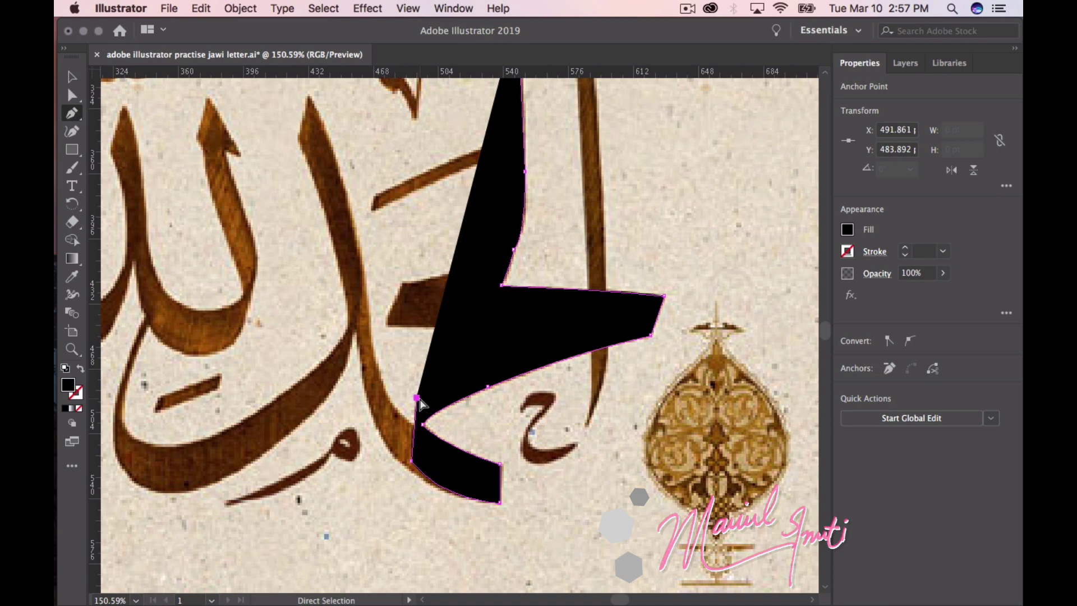
key("ctrl+z")
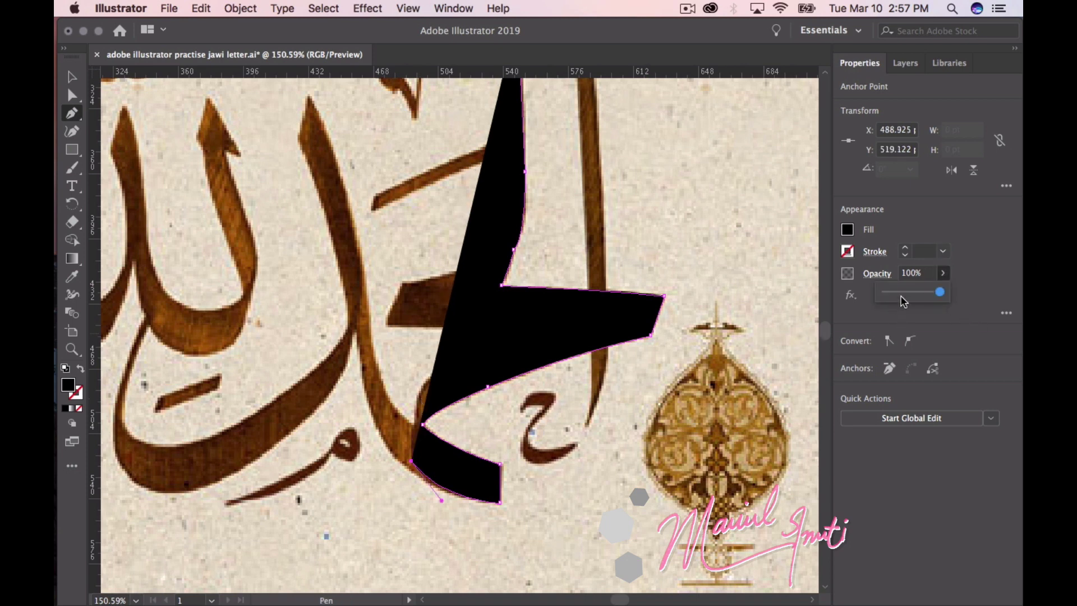
Make the shape see-through again and curve the outline from the inner bend along the bar
left_click(899, 292)
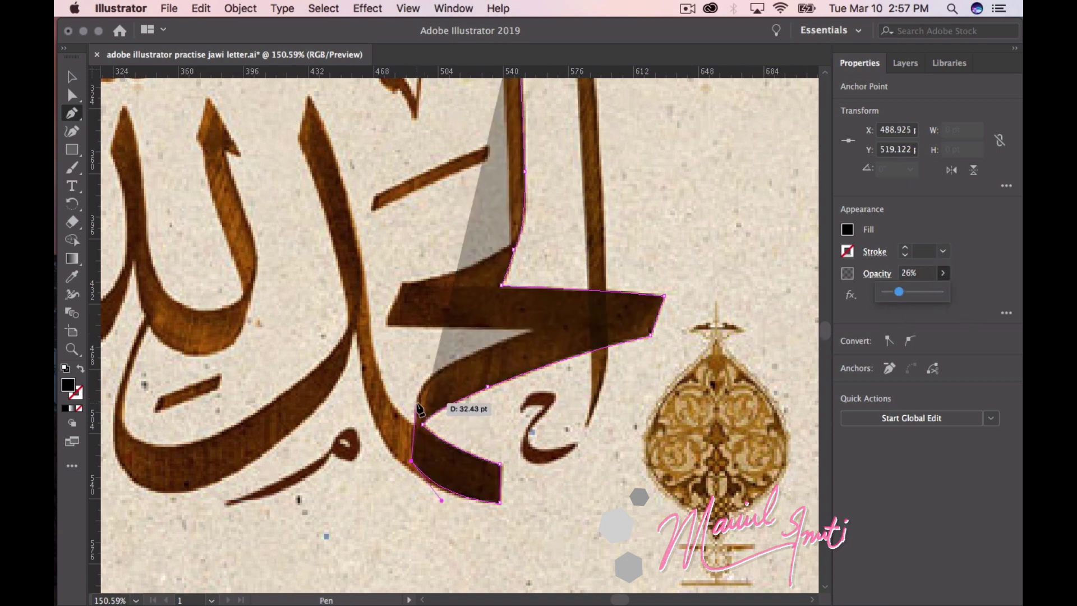
left_click_drag(419, 408, 417, 401)
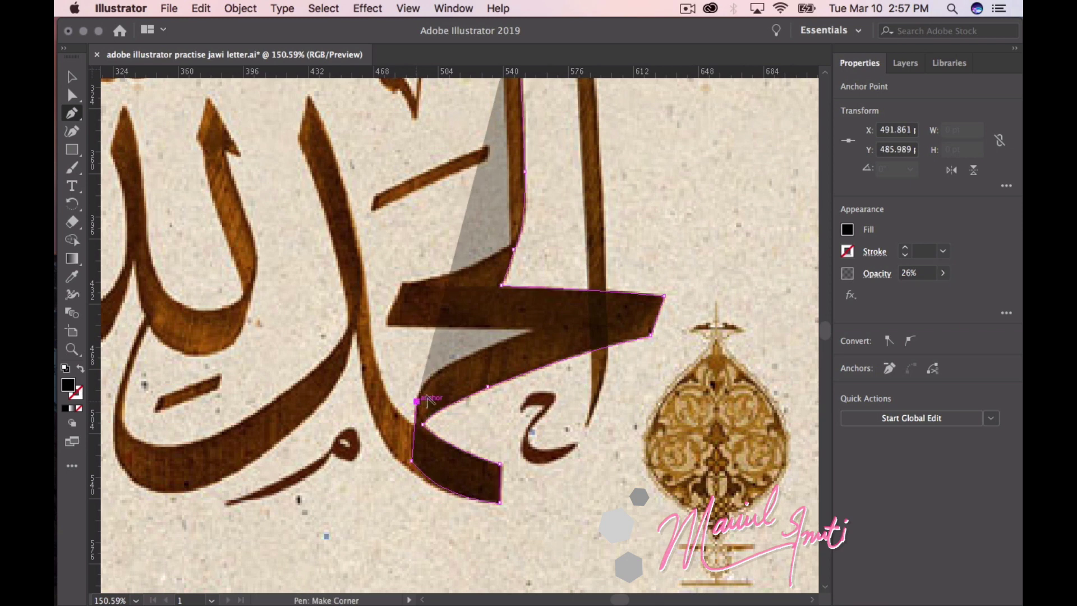
left_click(417, 401)
left_click_drag(471, 354, 525, 335)
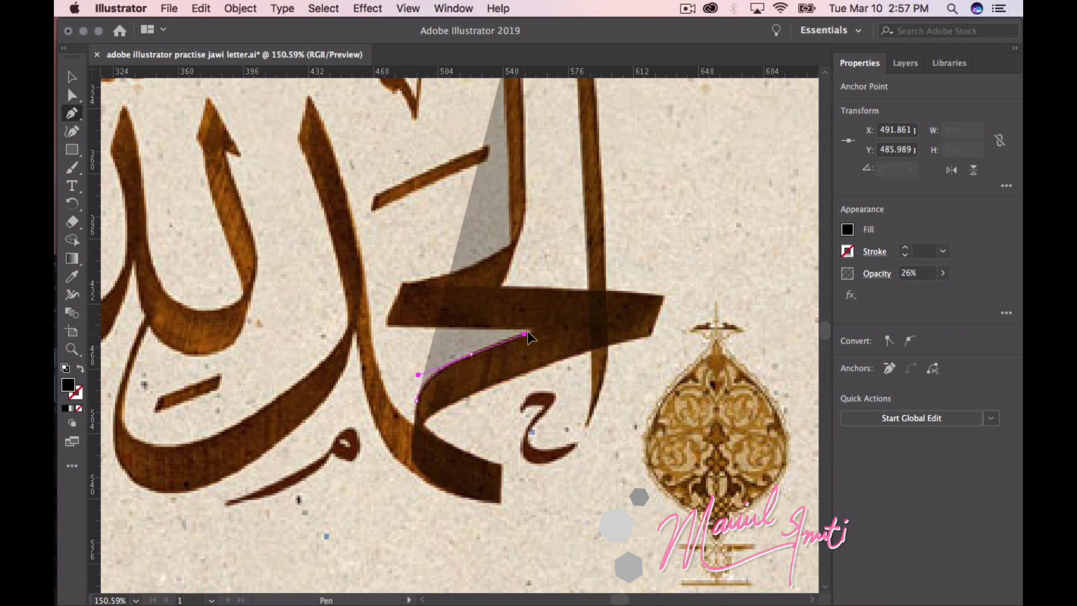
mouse_move(529, 345)
left_mouse_down()
mouse_move(501, 346)
mouse_move(510, 343)
left_mouse_up()
left_click(505, 343)
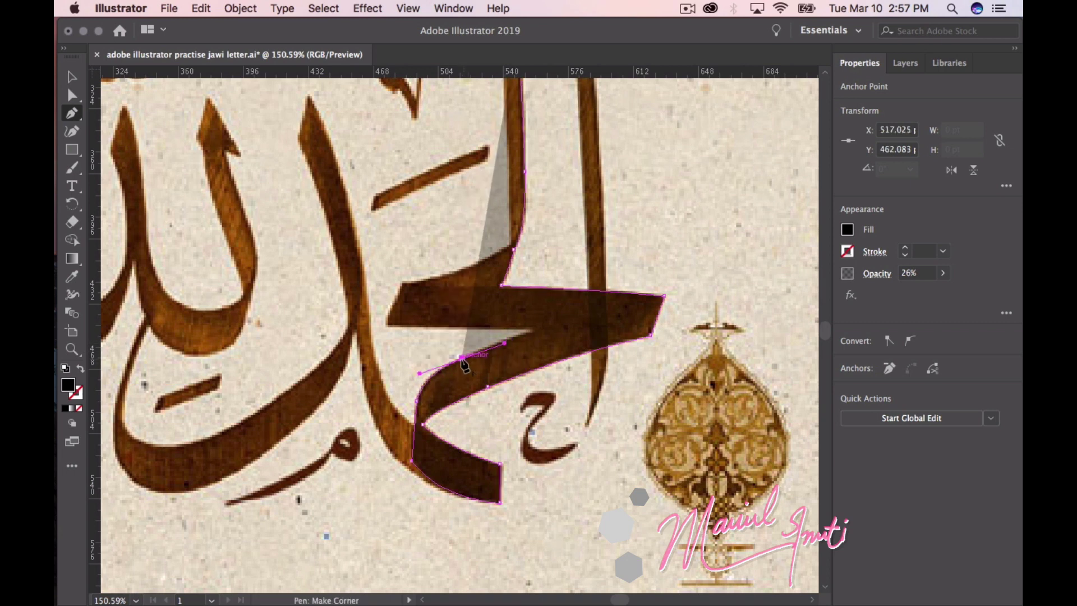
left_click(532, 336)
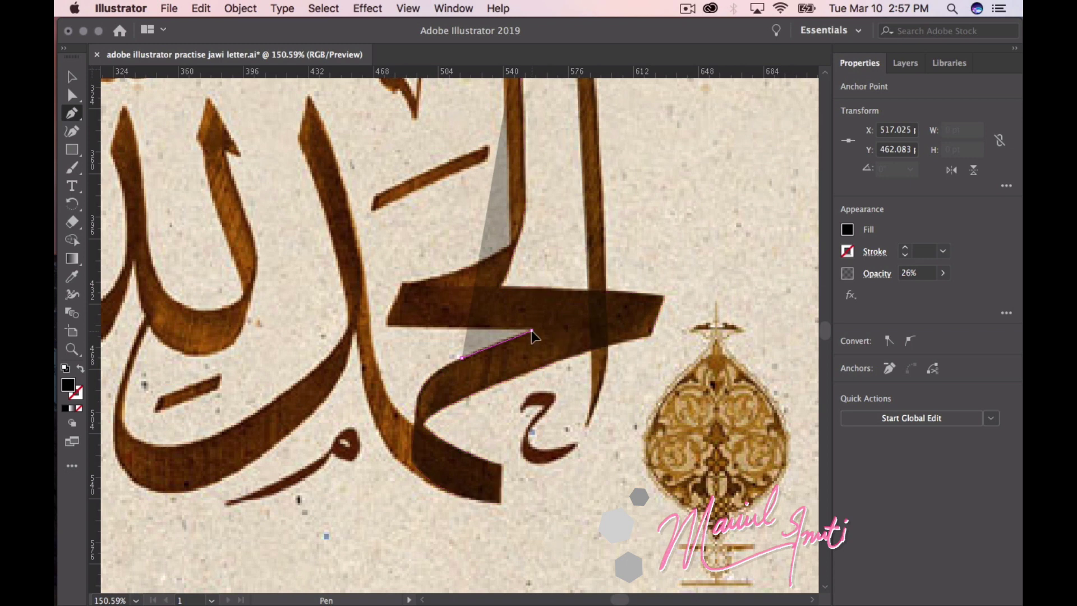
left_click(532, 334)
Curve where the lower curve meets the bar, then corner at its left end and upward turn
left_click_drag(533, 335, 538, 336)
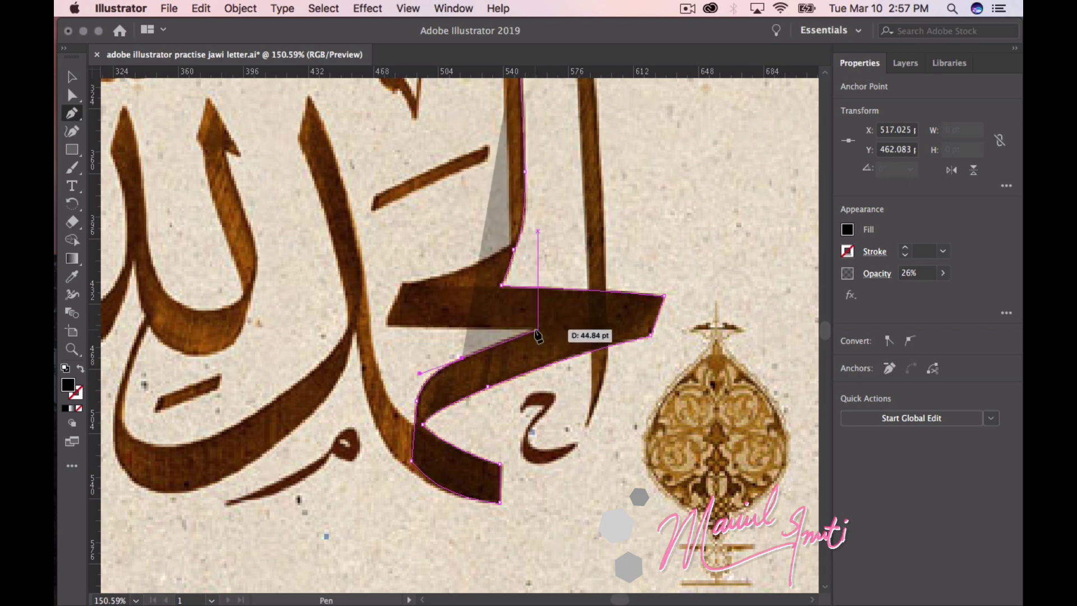
left_click(537, 330)
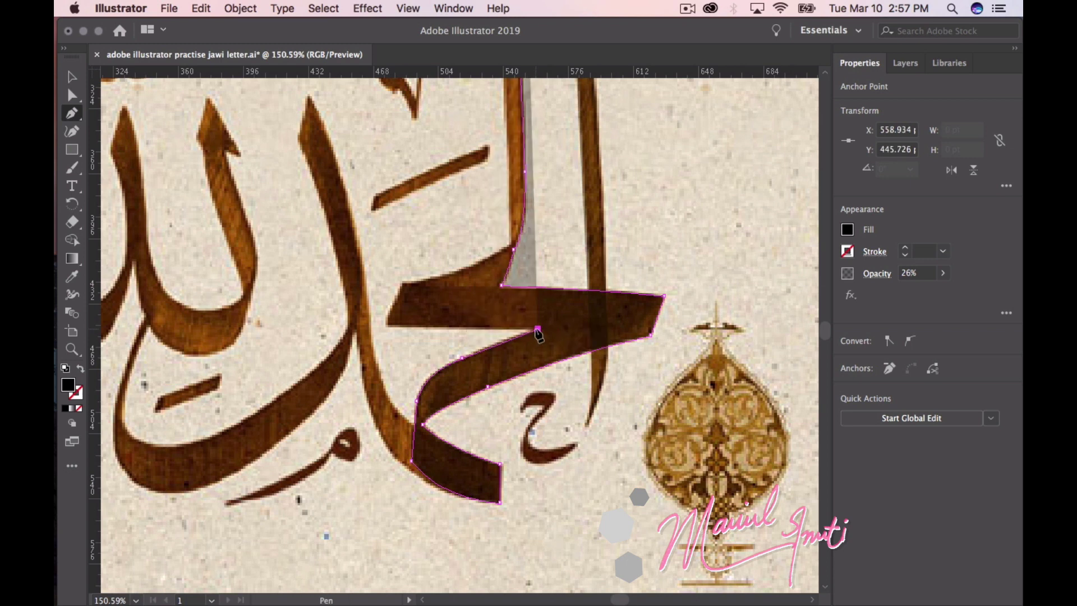
left_click_drag(536, 330, 552, 330)
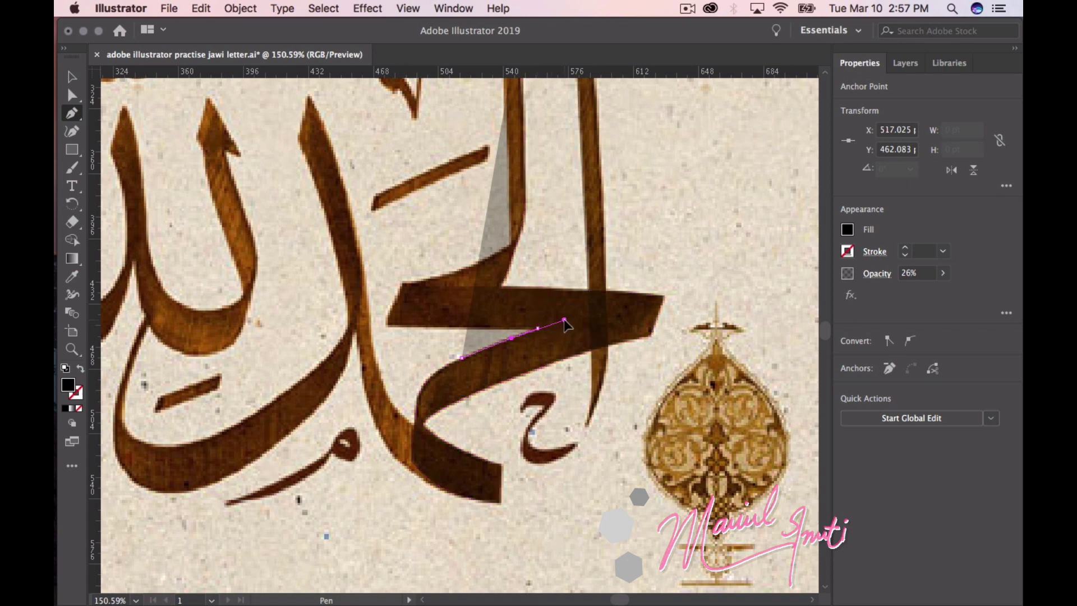
left_click(537, 329)
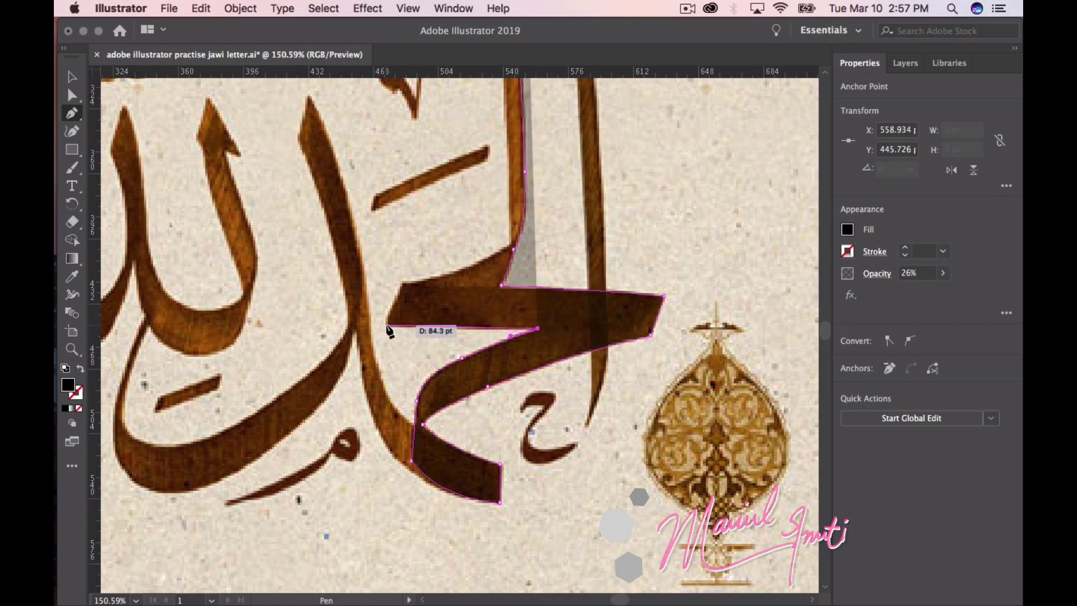
left_click(385, 326)
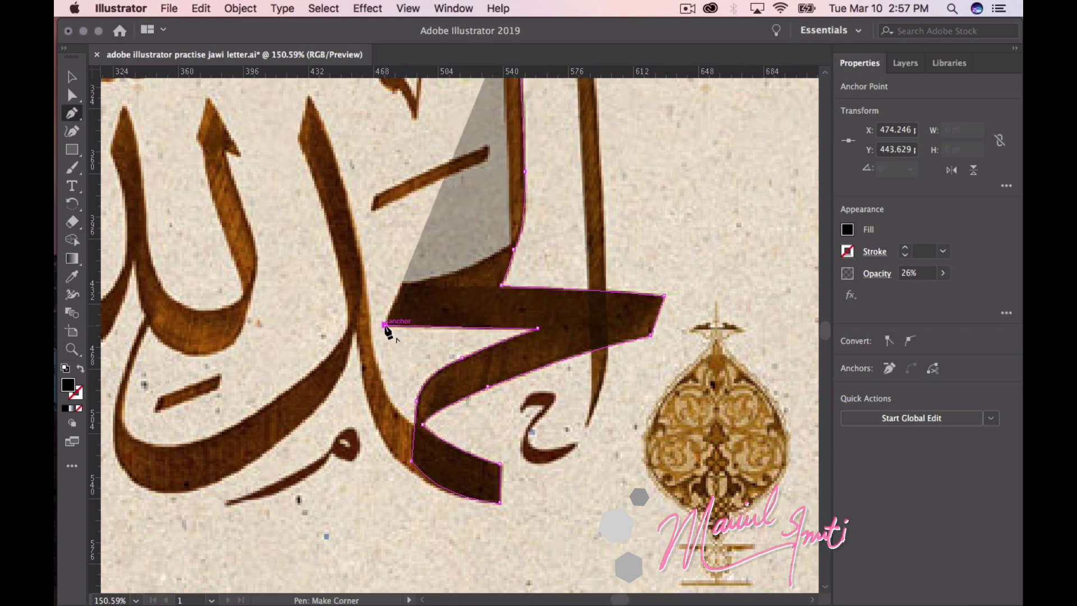
left_click(404, 283)
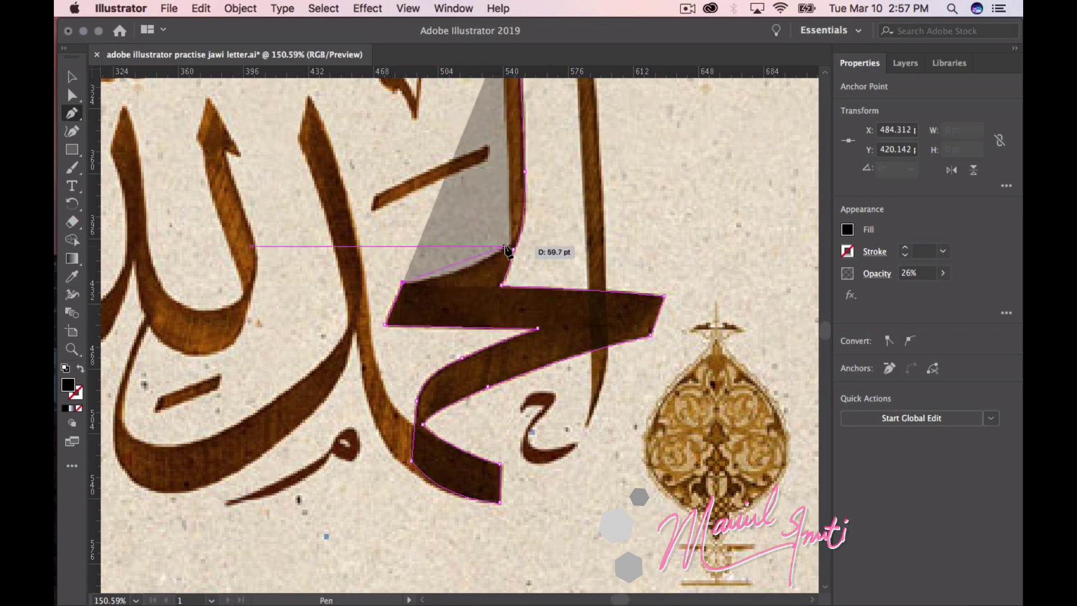
Place a smooth anchor where the stem curves upward
scroll(510, 248, "up", 3)
scroll(510, 248, "up", 3)
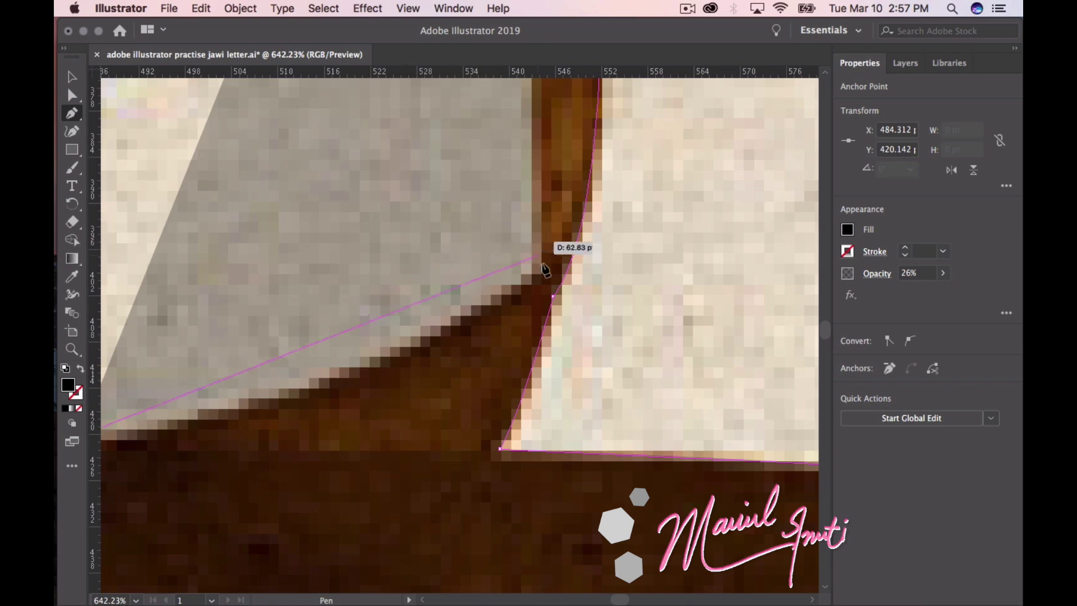
left_click_drag(537, 271, 621, 160)
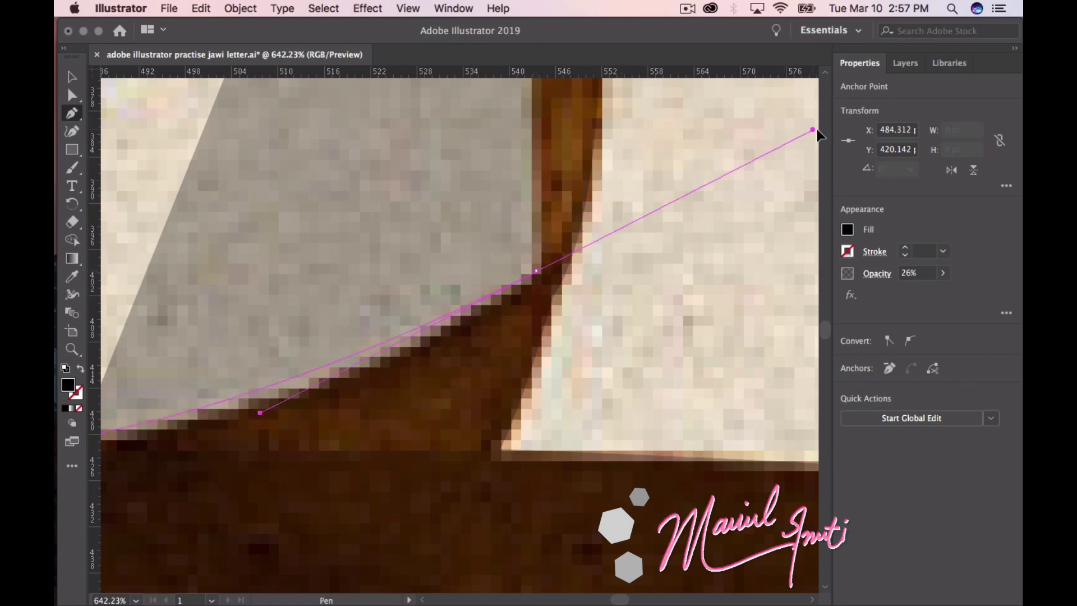
mouse_move(621, 160)
left_mouse_down()
mouse_move(676, 137)
mouse_move(546, 264)
mouse_move(575, 313)
left_mouse_up()
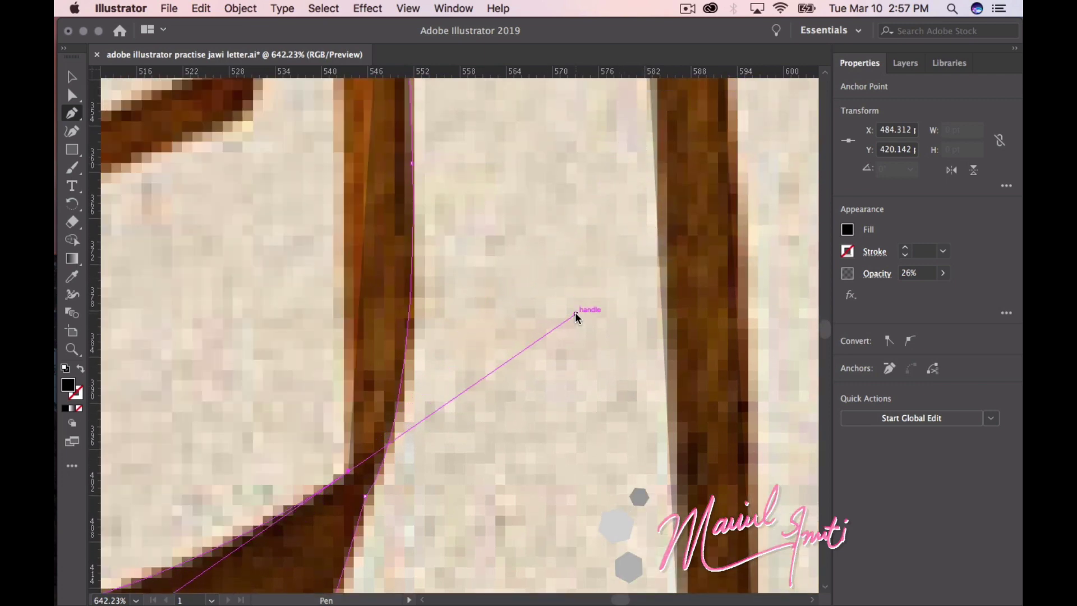
scroll(574, 312, "down", 2)
scroll(558, 317, "down", 3)
scroll(558, 317, "down", 3)
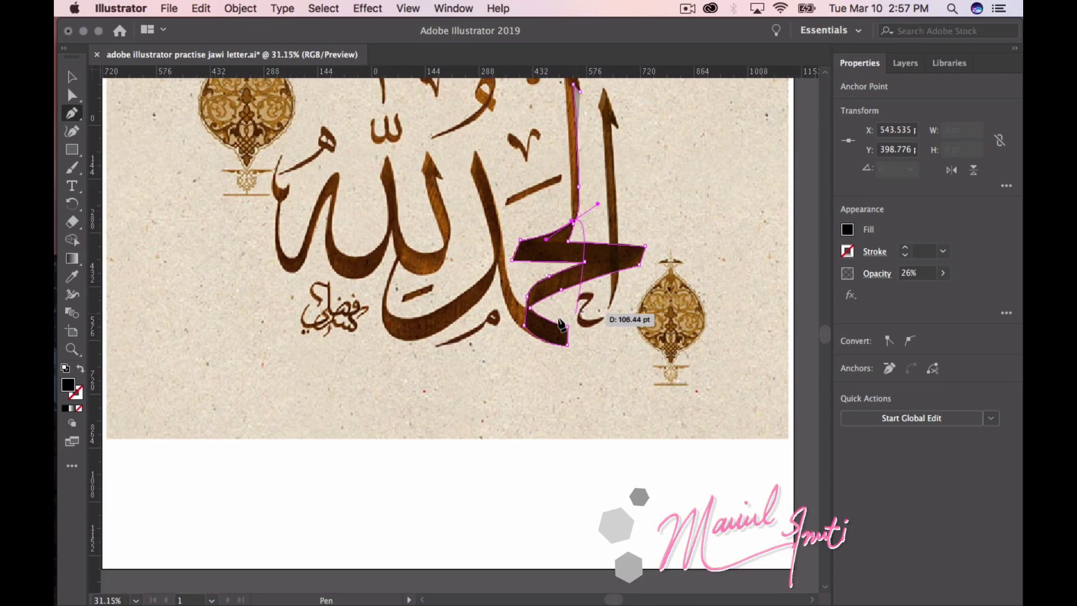
scroll(561, 323, "down", 5)
scroll(561, 320, "up", 2)
scroll(559, 314, "up", 4)
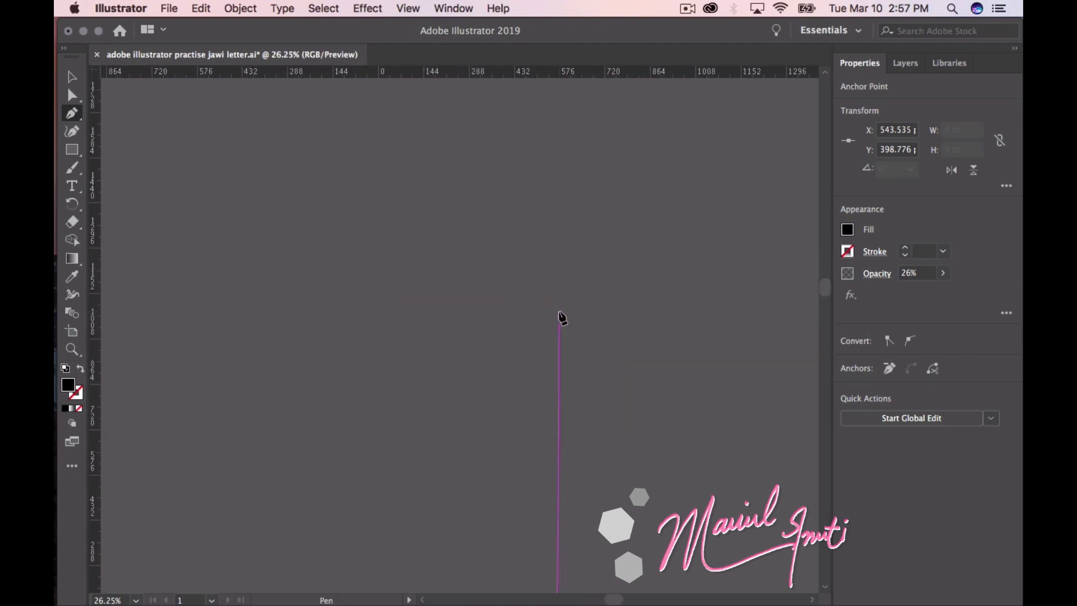
scroll(561, 329, "up", 5)
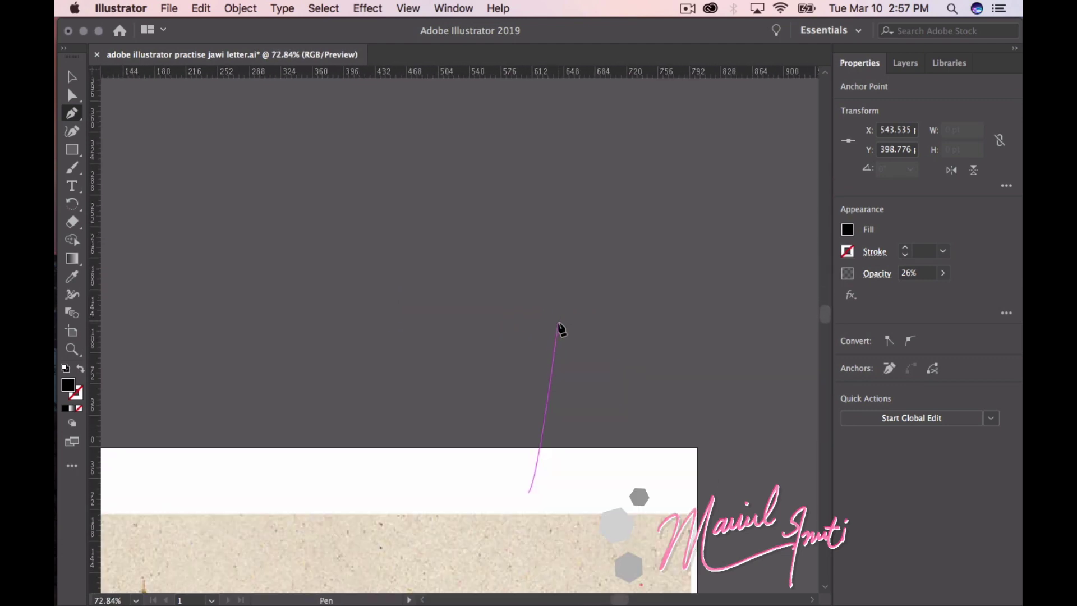
scroll(560, 323, "down", 10)
scroll(560, 320, "up", 3)
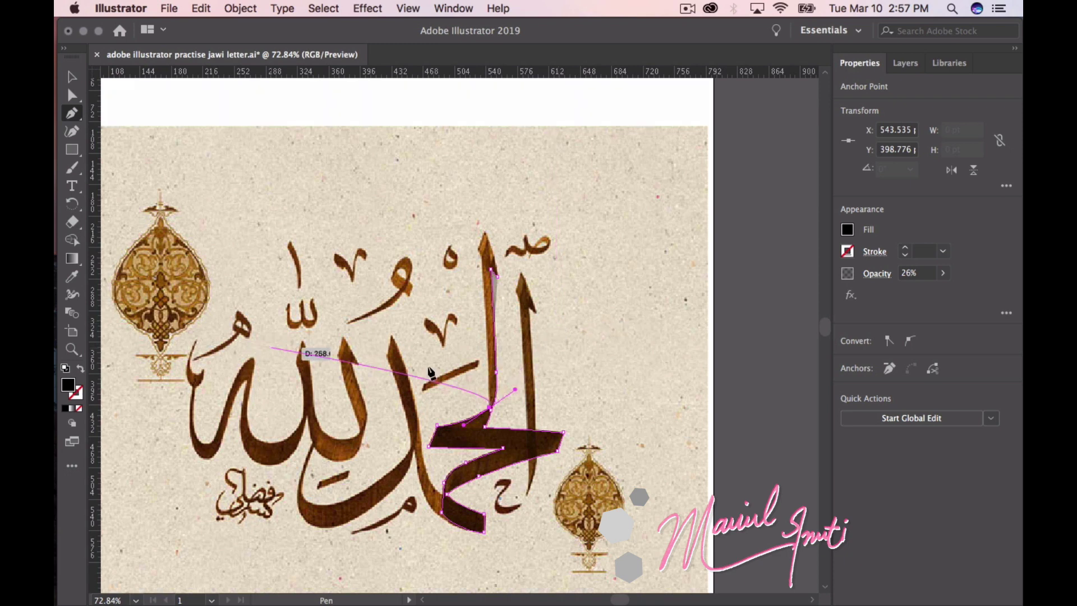
Add corner points up the stem and around the arrow tip, then close the path
left_click(490, 408)
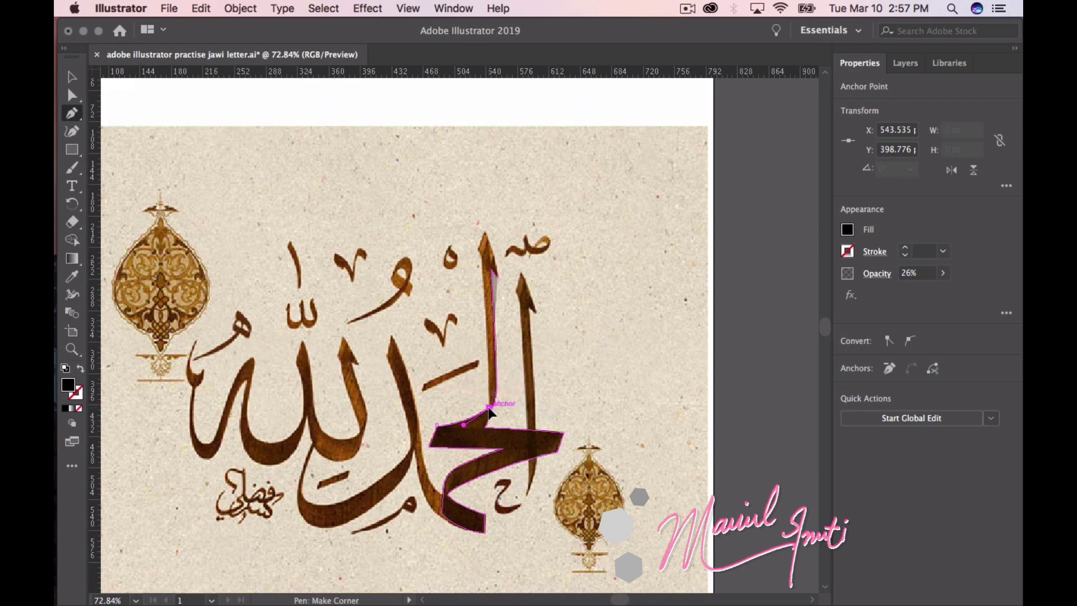
left_click(484, 259)
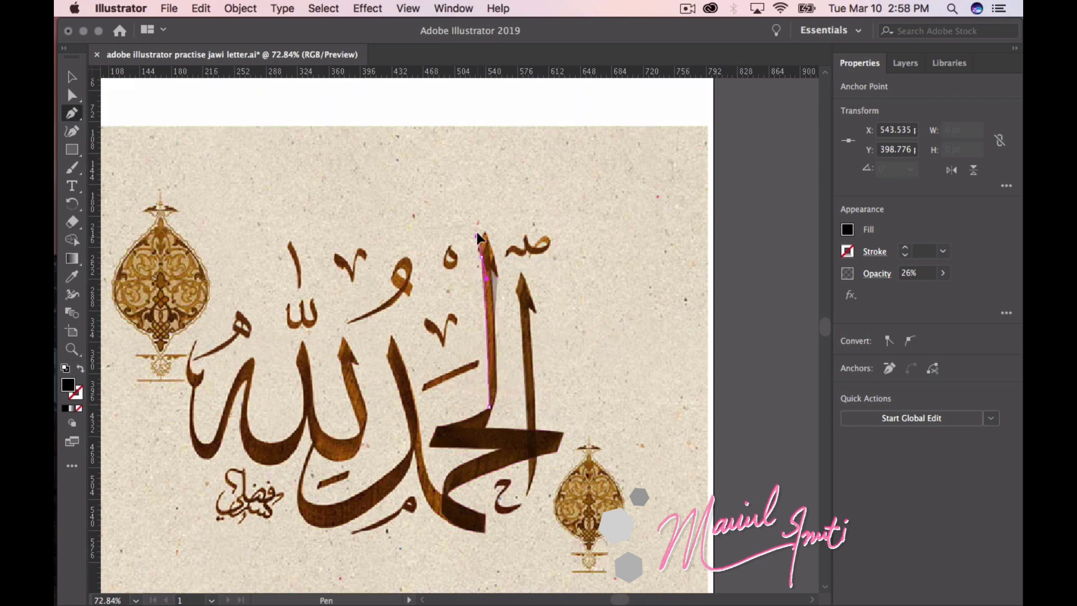
left_click(490, 274)
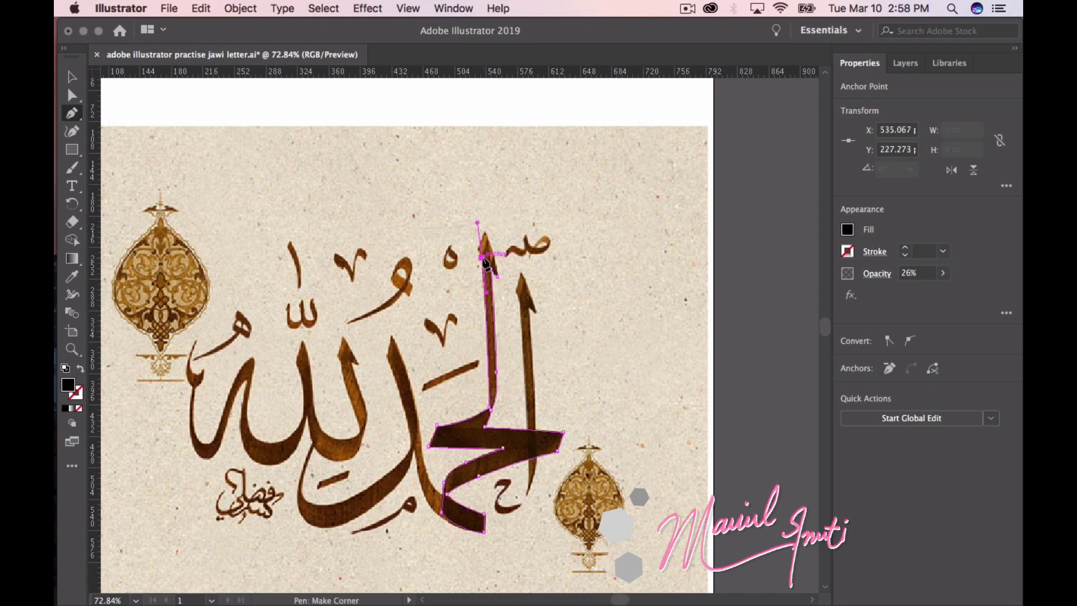
scroll(488, 222, "up", 3)
scroll(488, 221, "up", 2)
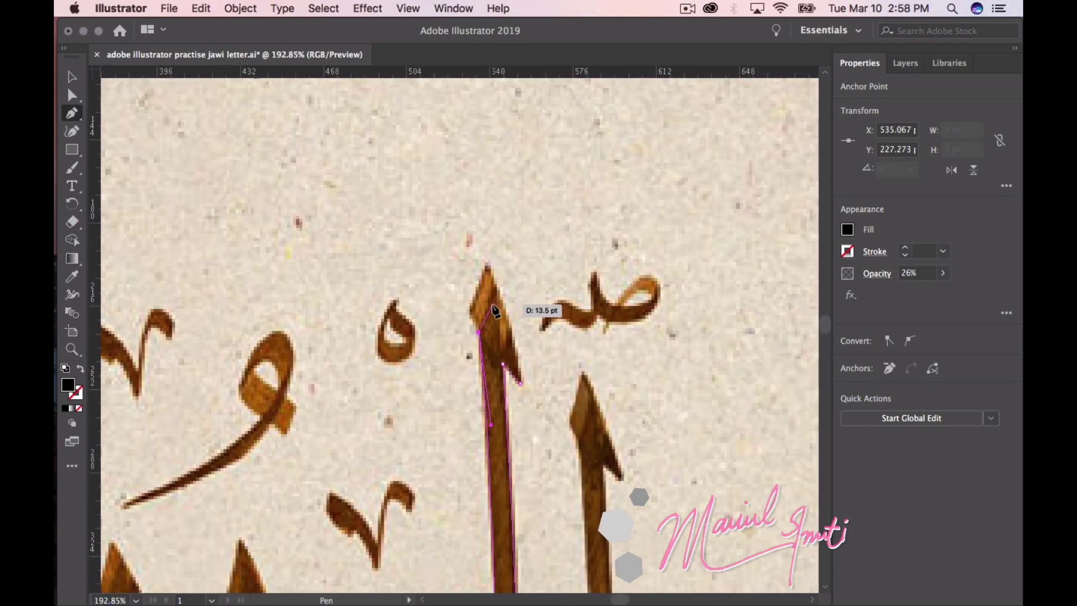
scroll(494, 306, "up", 2)
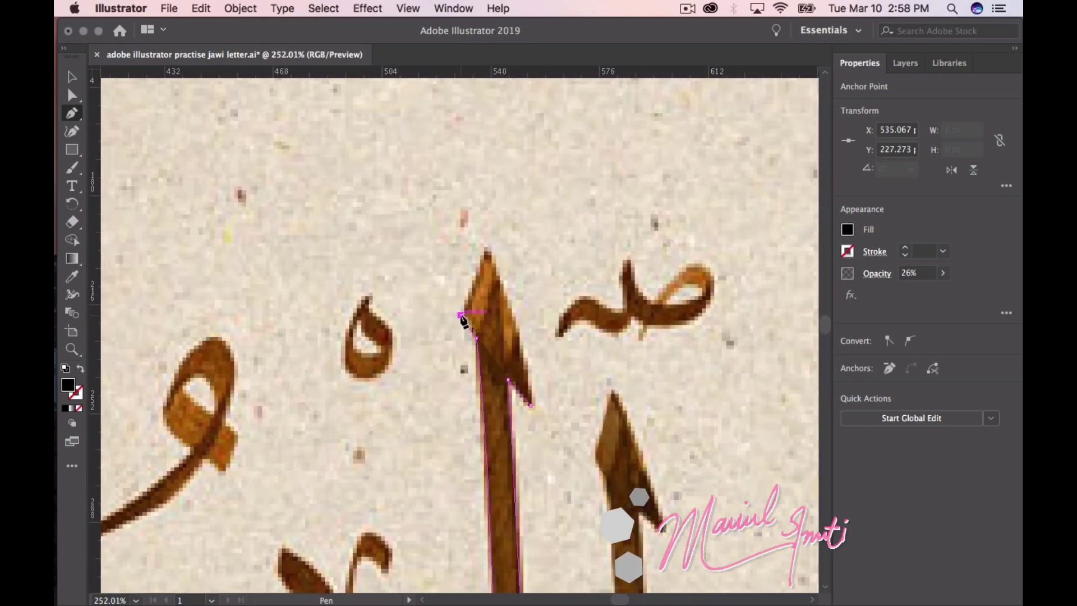
left_click(460, 314)
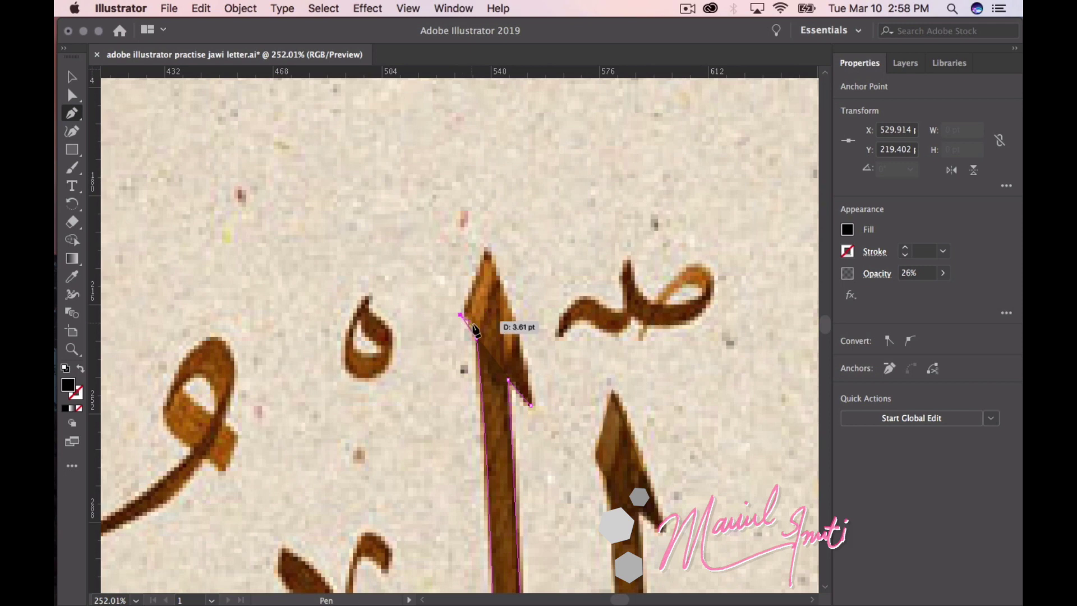
left_click(486, 245)
mouse_move(529, 400)
left_mouse_down()
mouse_move(513, 362)
mouse_move(518, 411)
left_mouse_up()
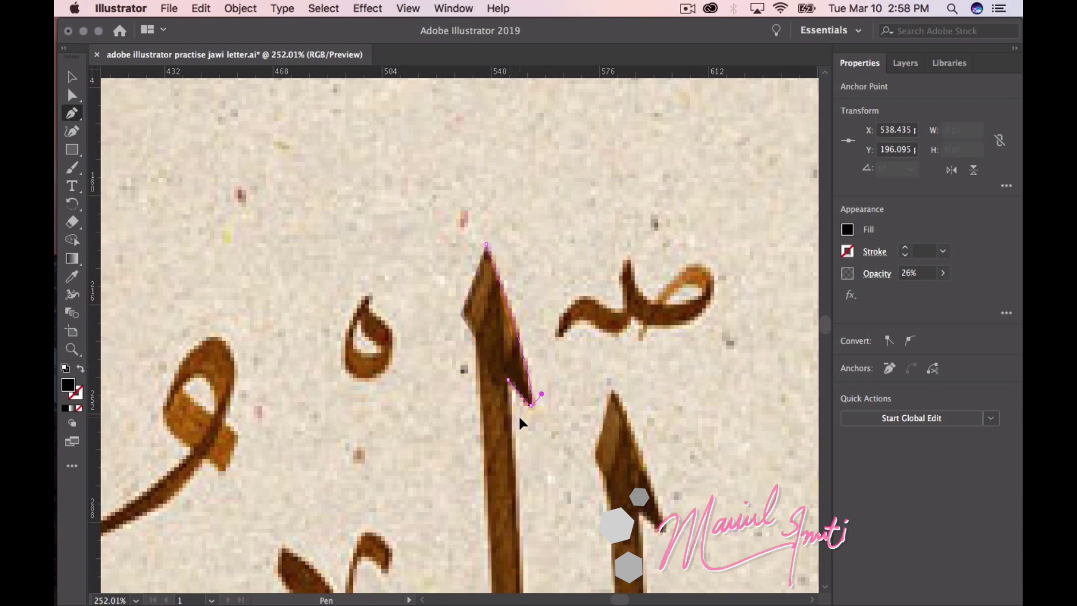
left_click_drag(520, 419, 520, 426)
Set the traced Layer 5 shape's opacity to 100% so it shows solid black
scroll(563, 293, "down", 2)
scroll(565, 274, "down", 3)
scroll(565, 275, "down", 3)
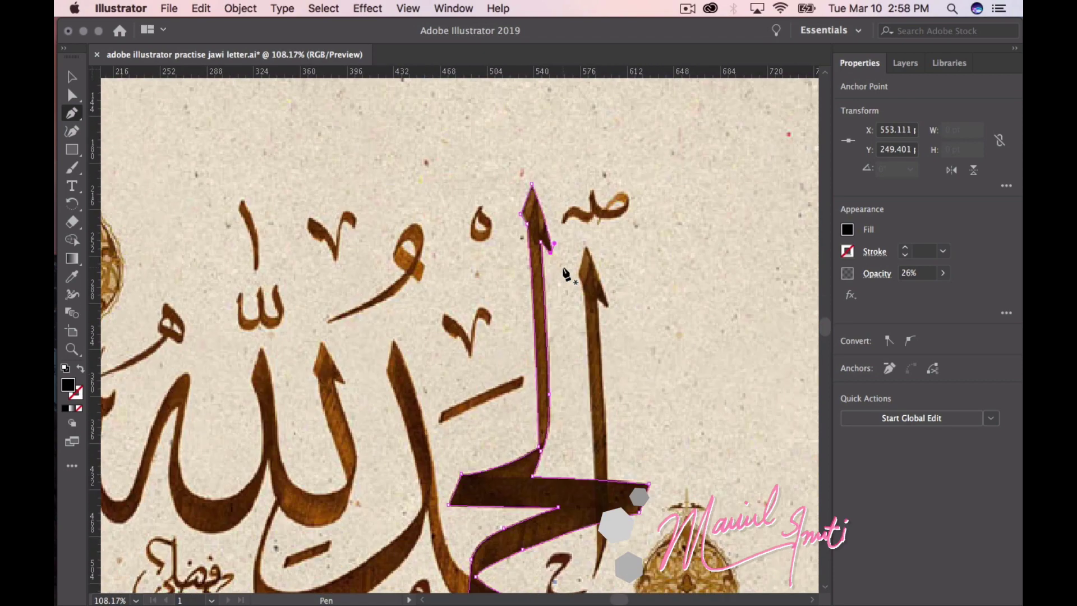
scroll(561, 276, "down", 3)
left_click(943, 274)
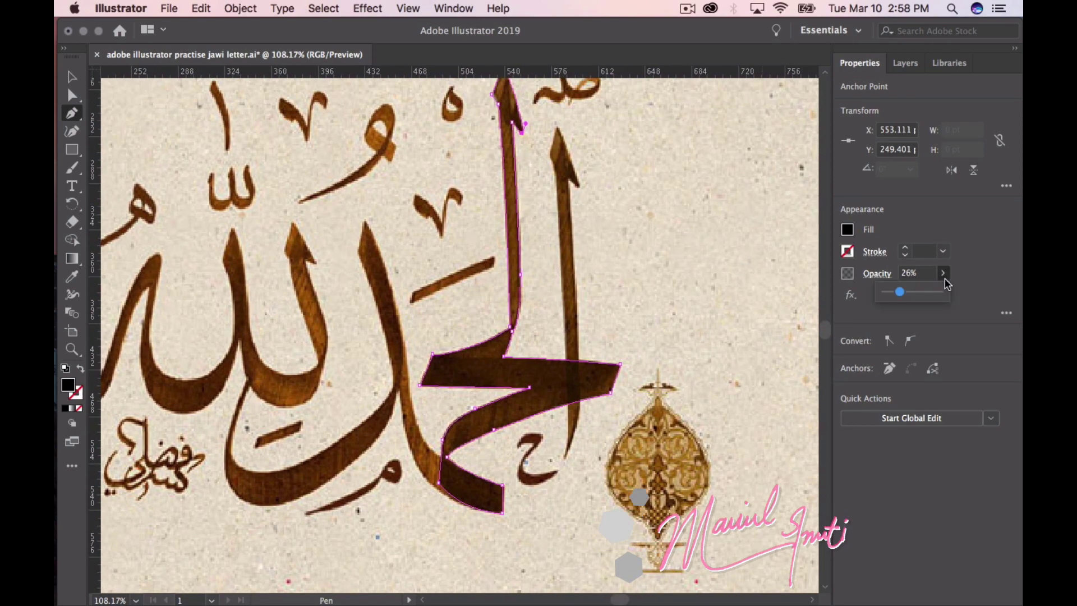
left_click(976, 294)
scroll(659, 255, "up", 1)
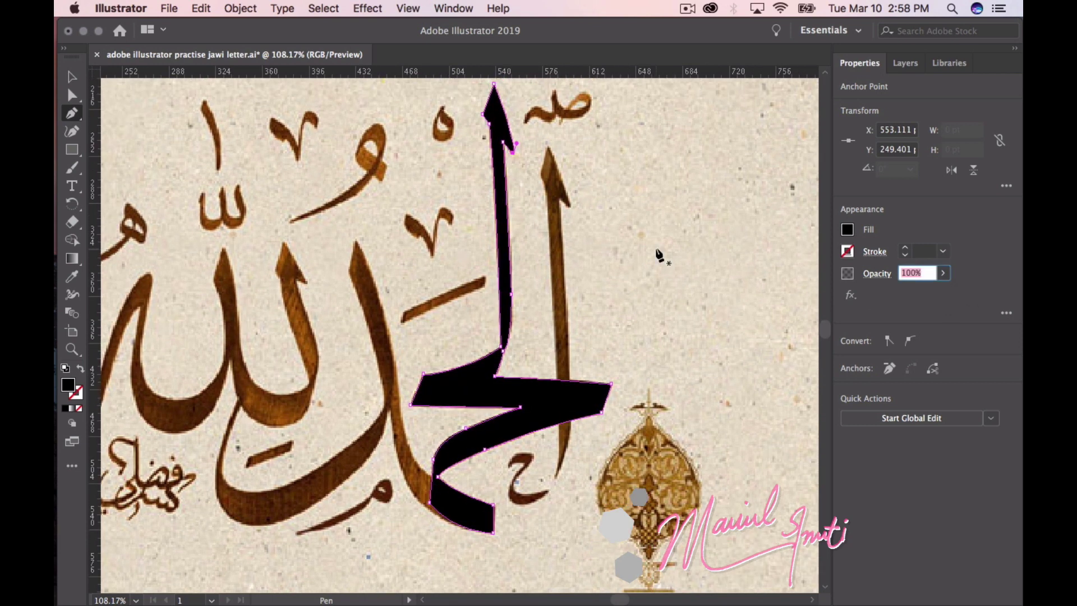
Create a new Layer 6 in the Layers panel and select Layer 4
left_click(905, 63)
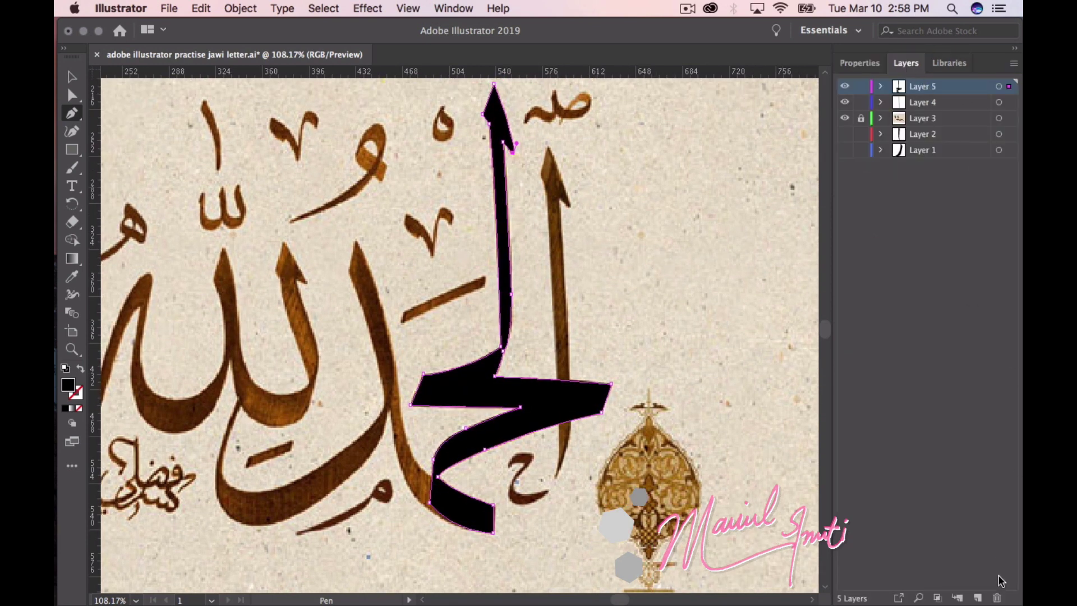
left_click(978, 598)
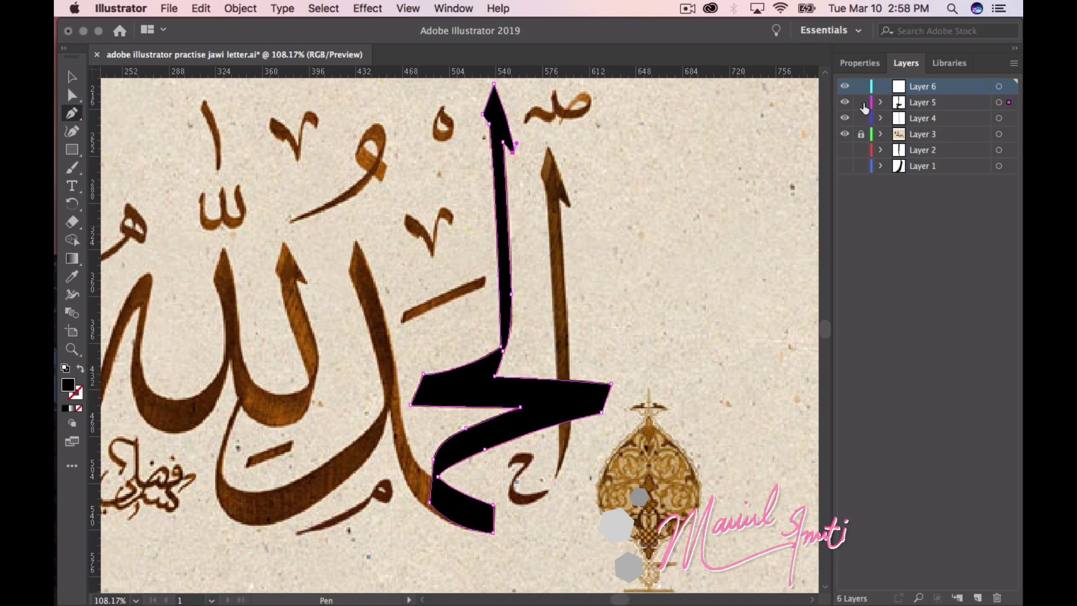
left_click(914, 119)
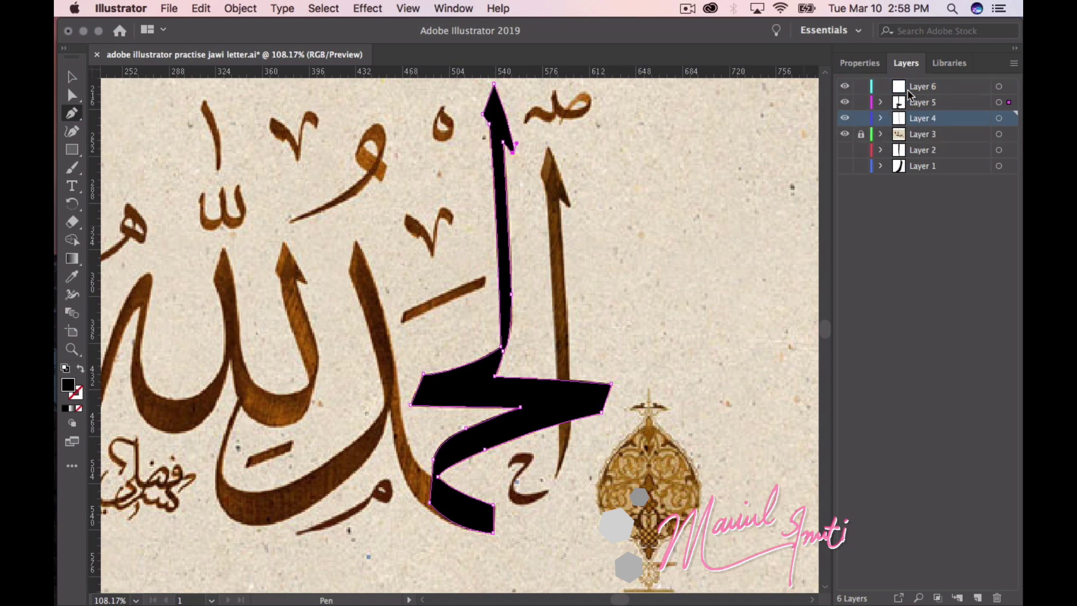
left_click(865, 67)
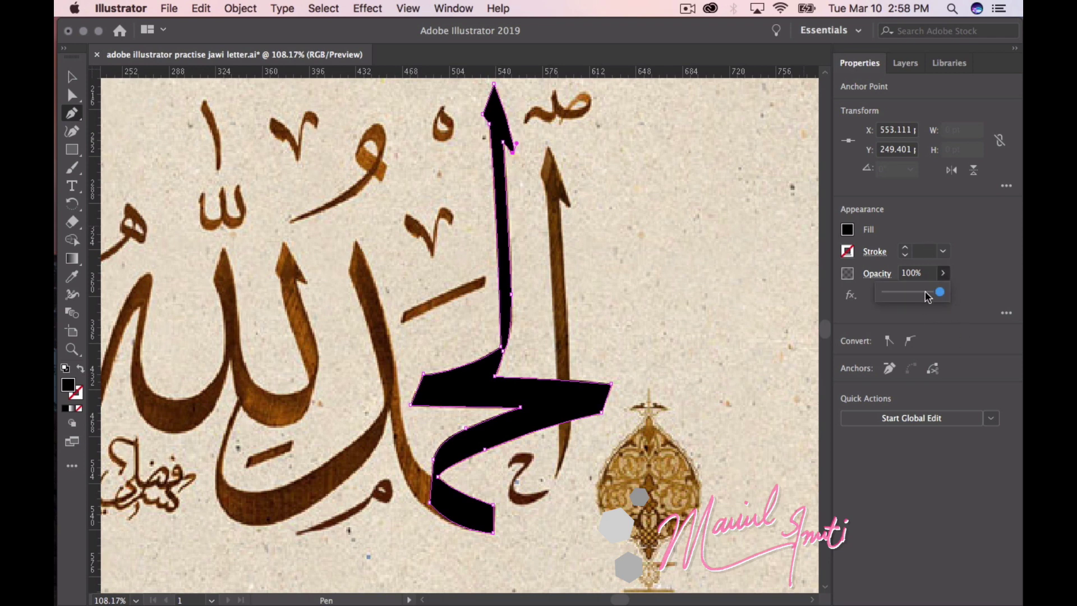
left_click(919, 66)
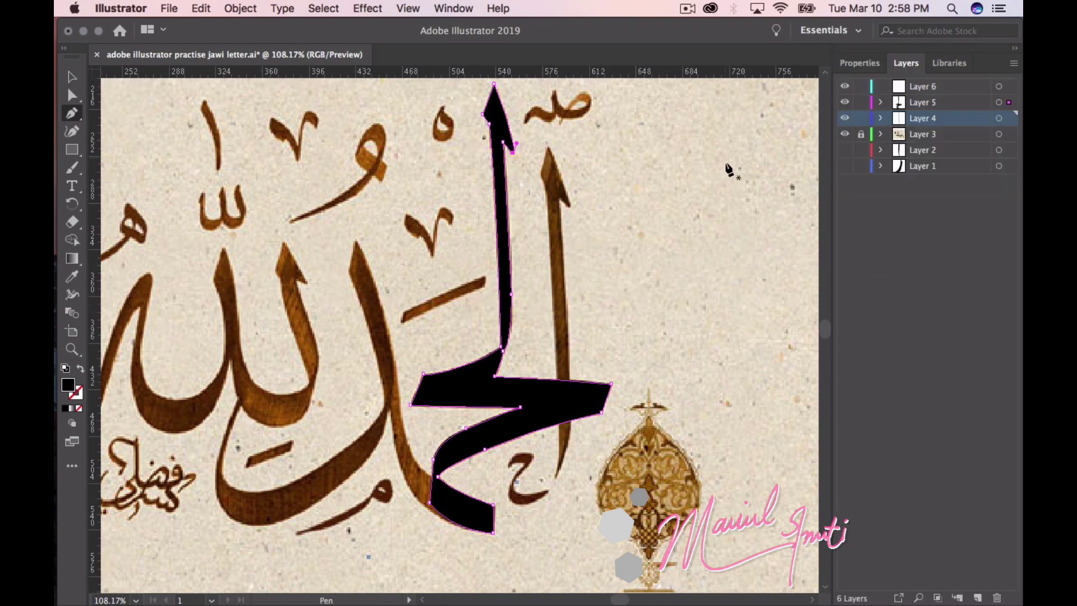
Raise the Layer 4 alif stroke to full opacity and inspect its anchors
key("v")
left_click(558, 223)
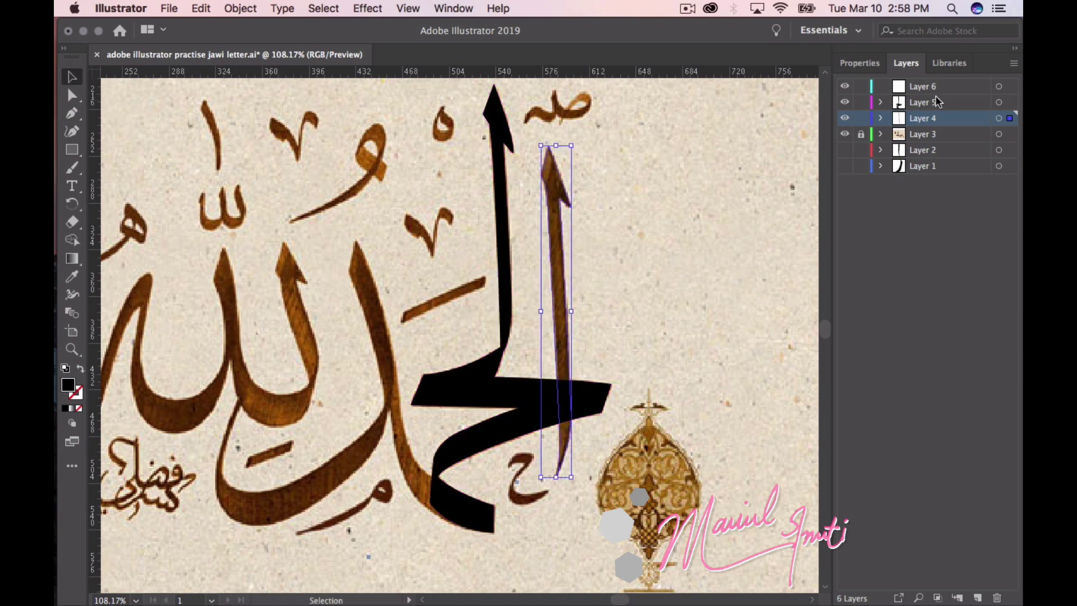
left_click(871, 64)
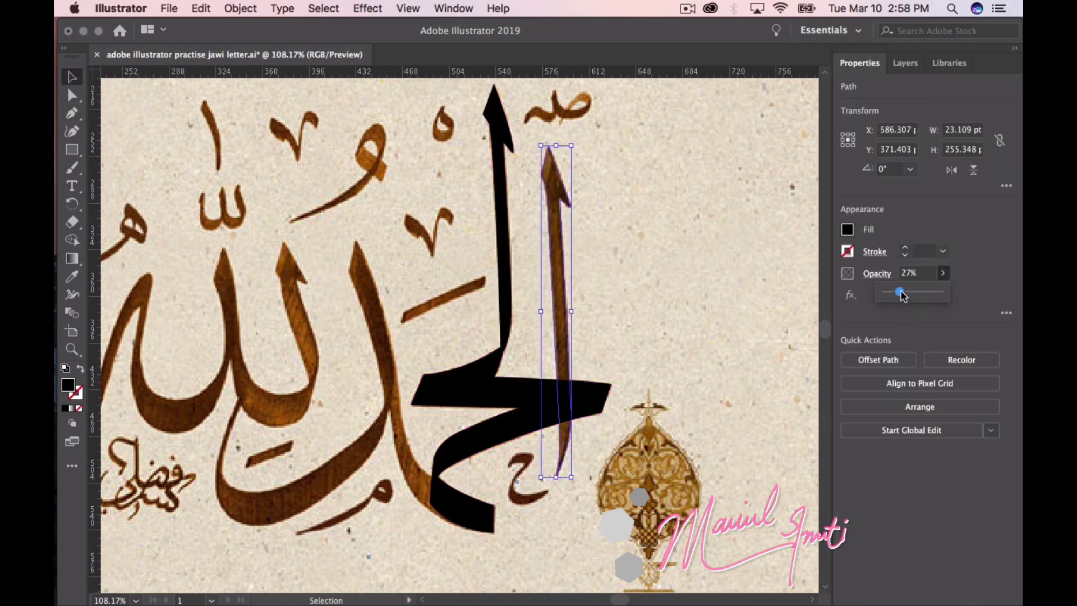
left_click_drag(902, 292, 965, 295)
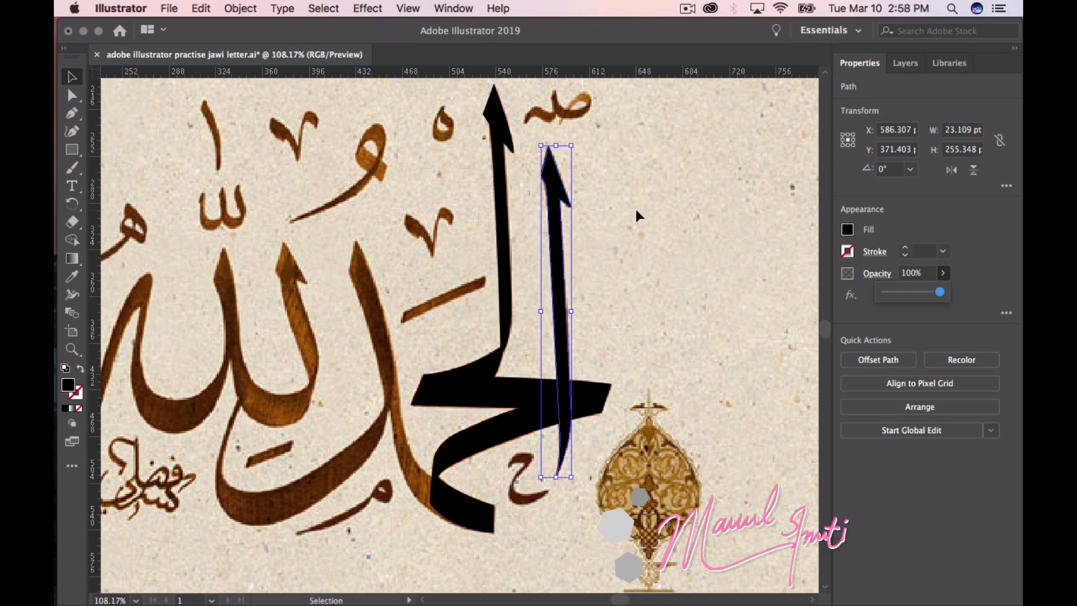
scroll(636, 216, "left", 3)
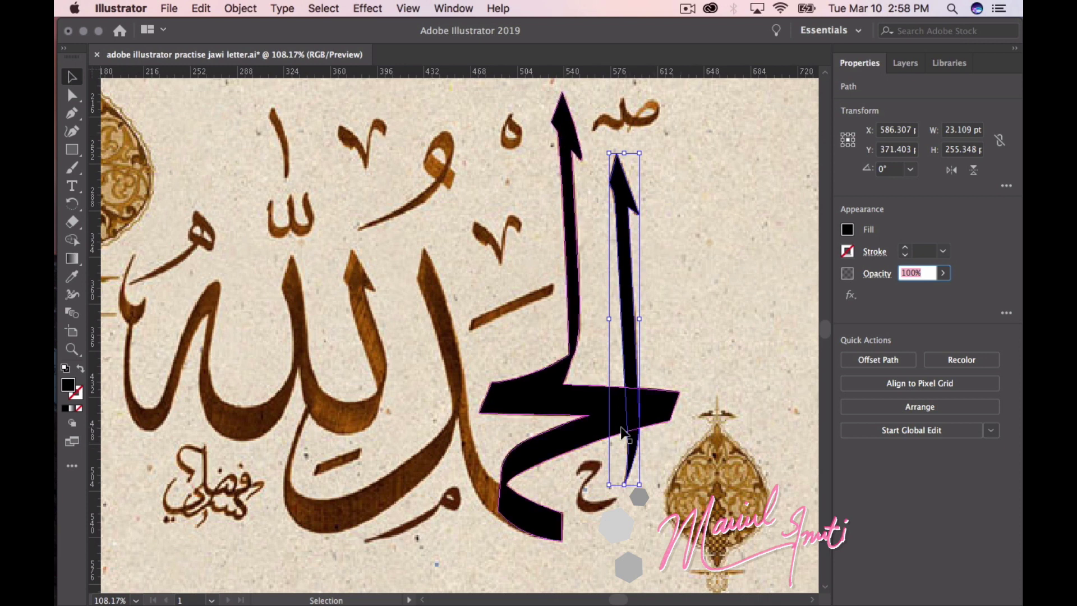
key("a")
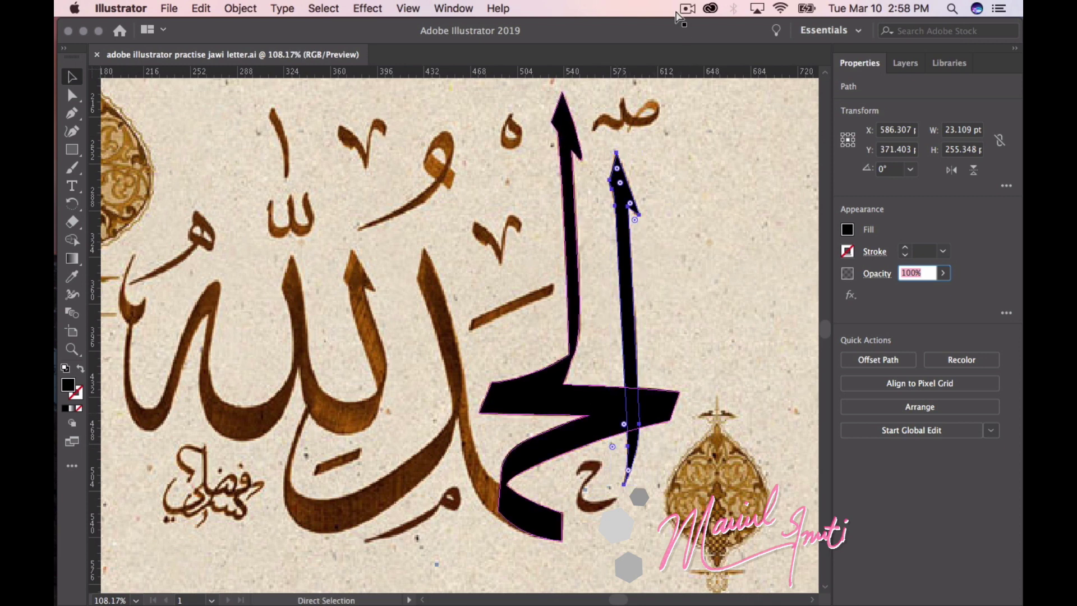
Make Layer 6 the active layer and choose the Pen tool
left_click(688, 8)
left_click(705, 55)
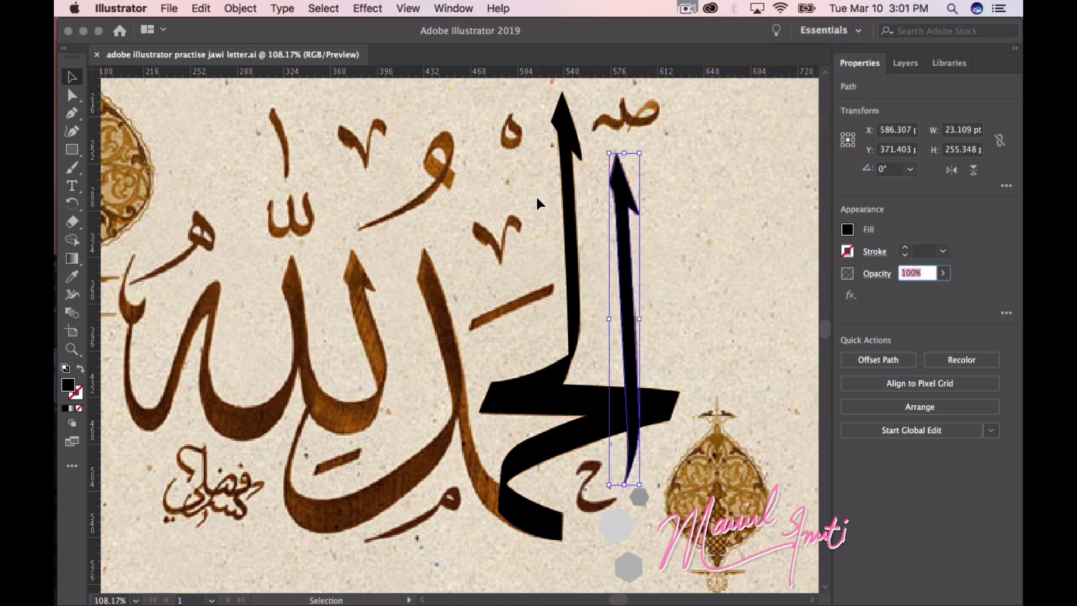
left_click(906, 62)
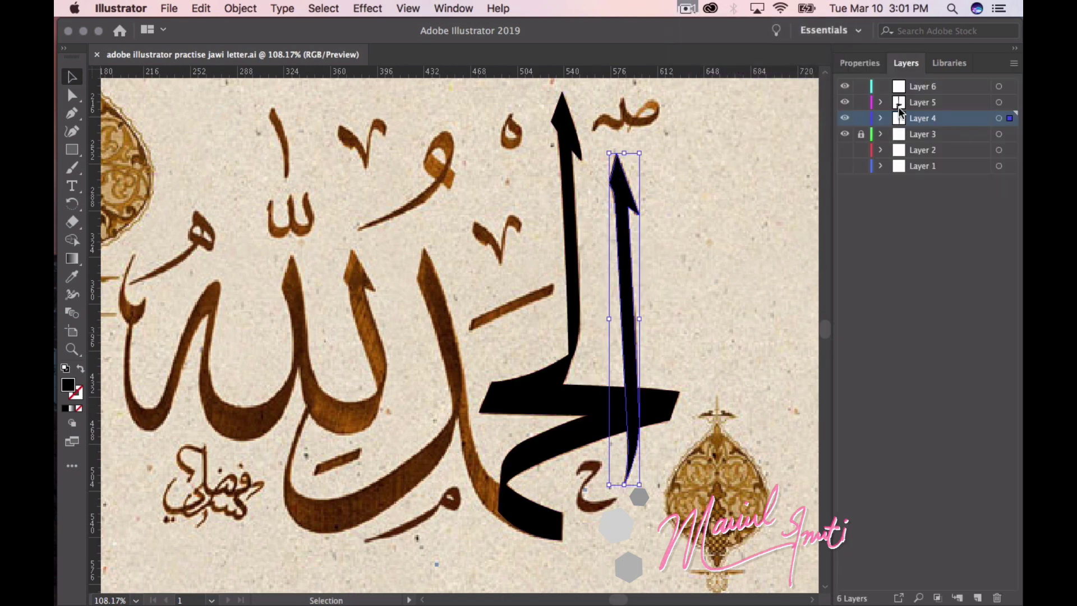
left_click(936, 90)
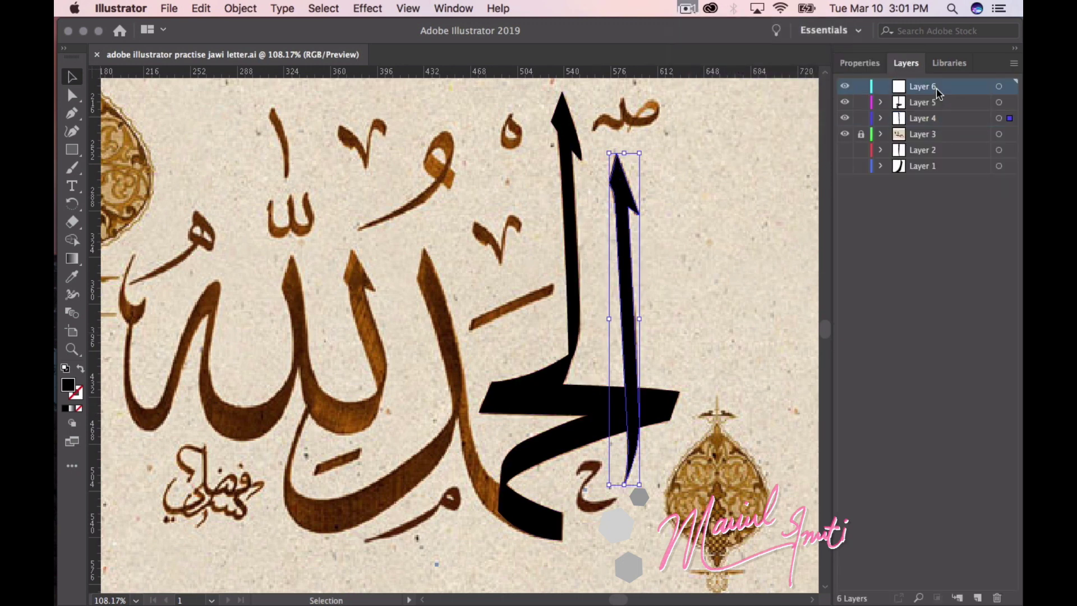
left_click(860, 63)
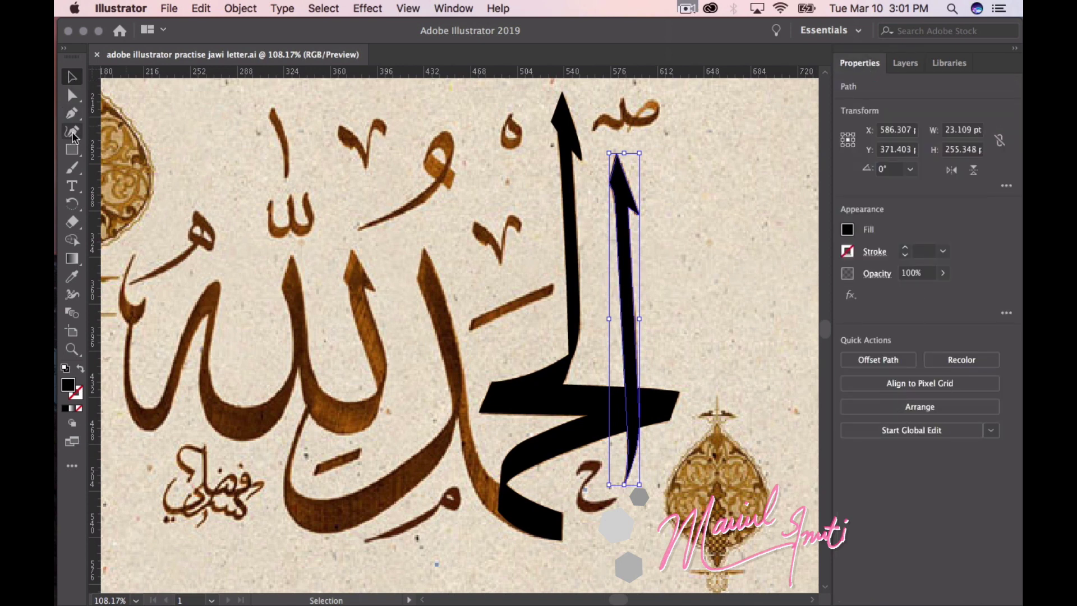
left_click(72, 113)
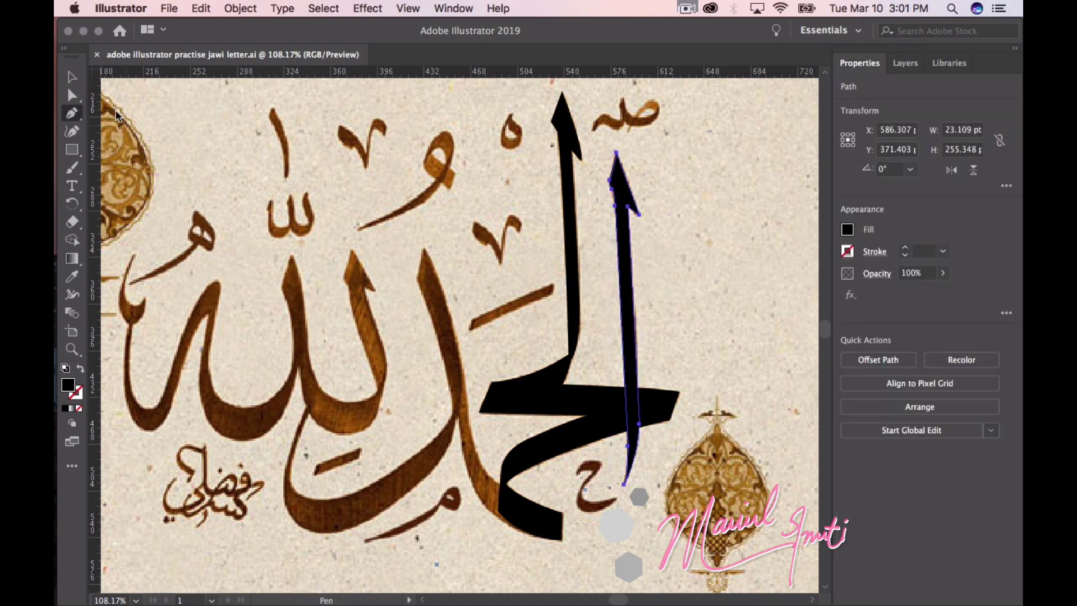
Cancel the stray pen point and rename Layer 6
left_click(424, 247)
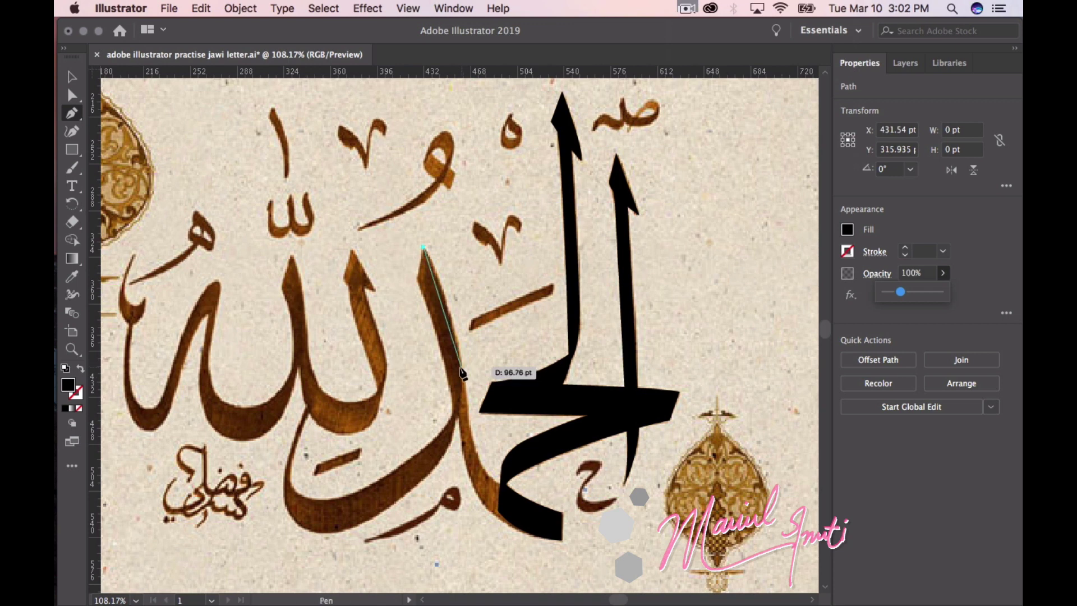
key("ctrl+z")
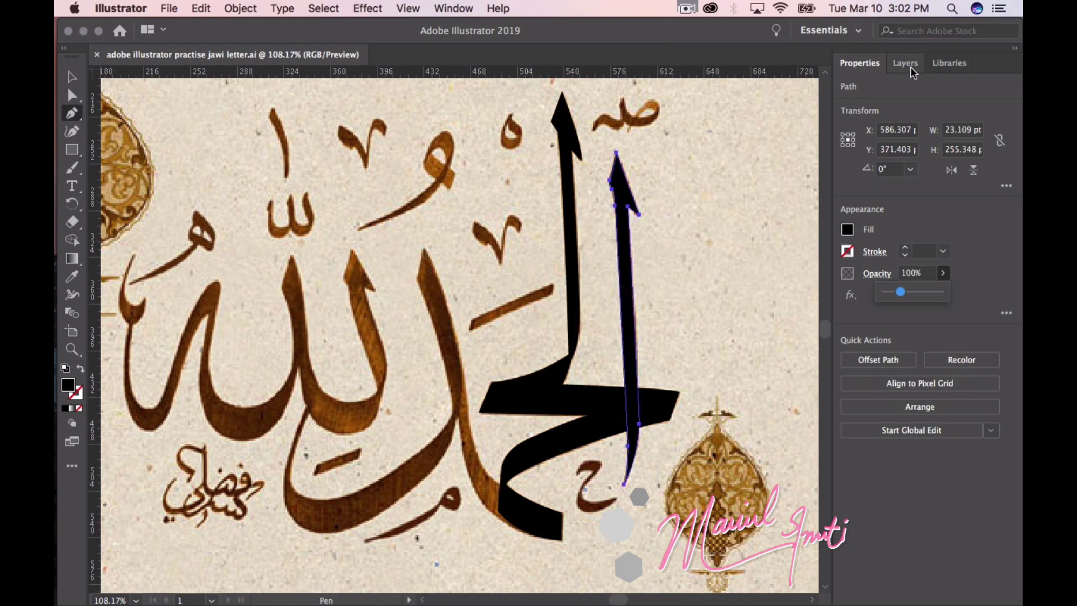
left_click(906, 63)
key("ctrl+l")
double_click(920, 86)
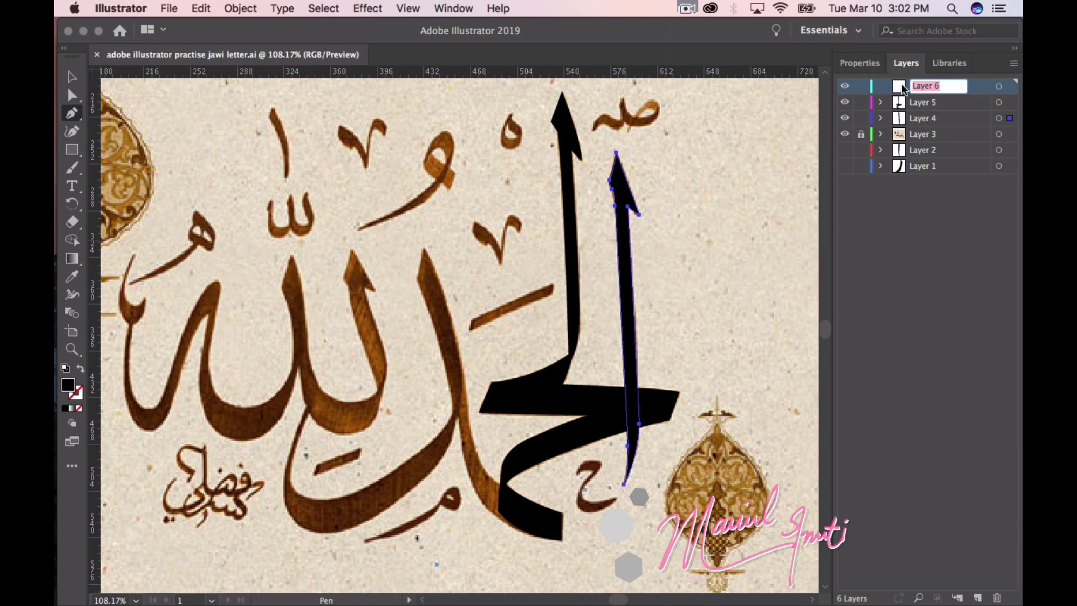
key("Return")
left_click(859, 63)
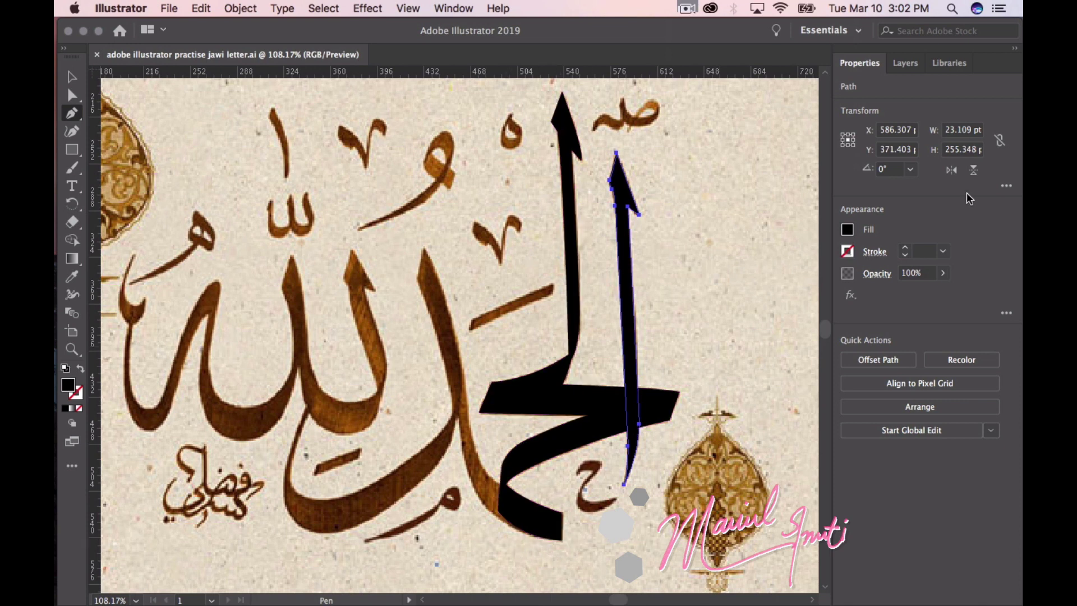
Lock Layers 4 and 5, keeping Layer 6 unlocked for drawing
left_click(905, 63)
left_click(861, 86)
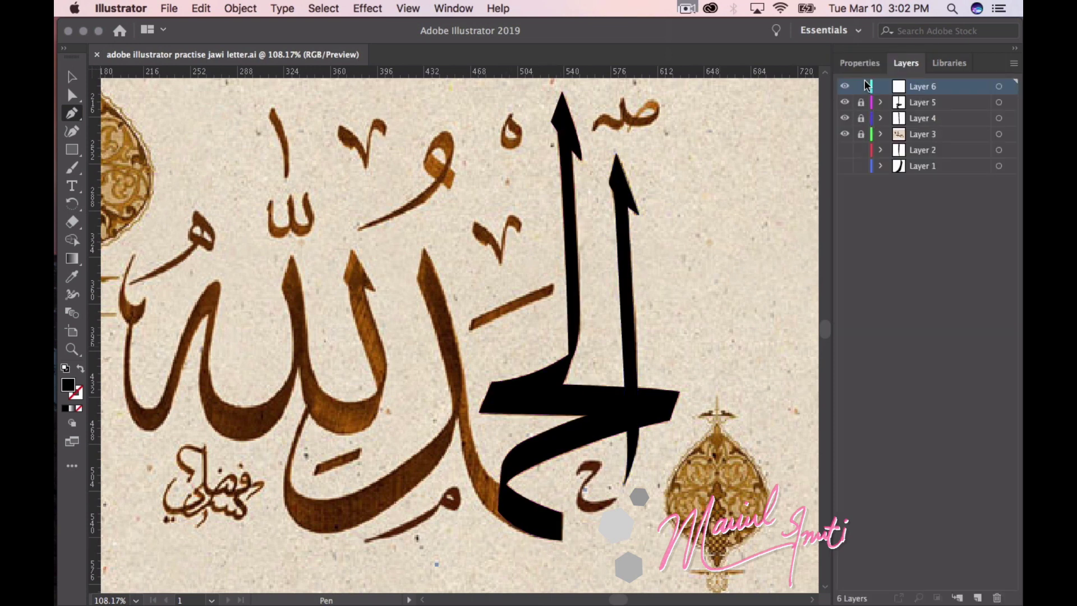
left_click(861, 87)
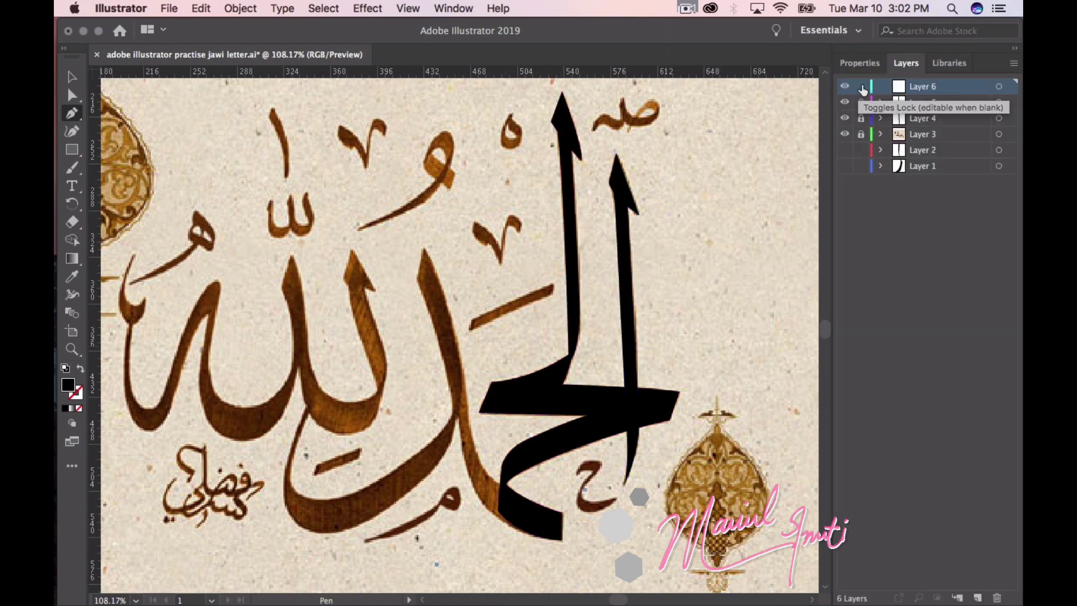
double_click(971, 87)
left_click(553, 384)
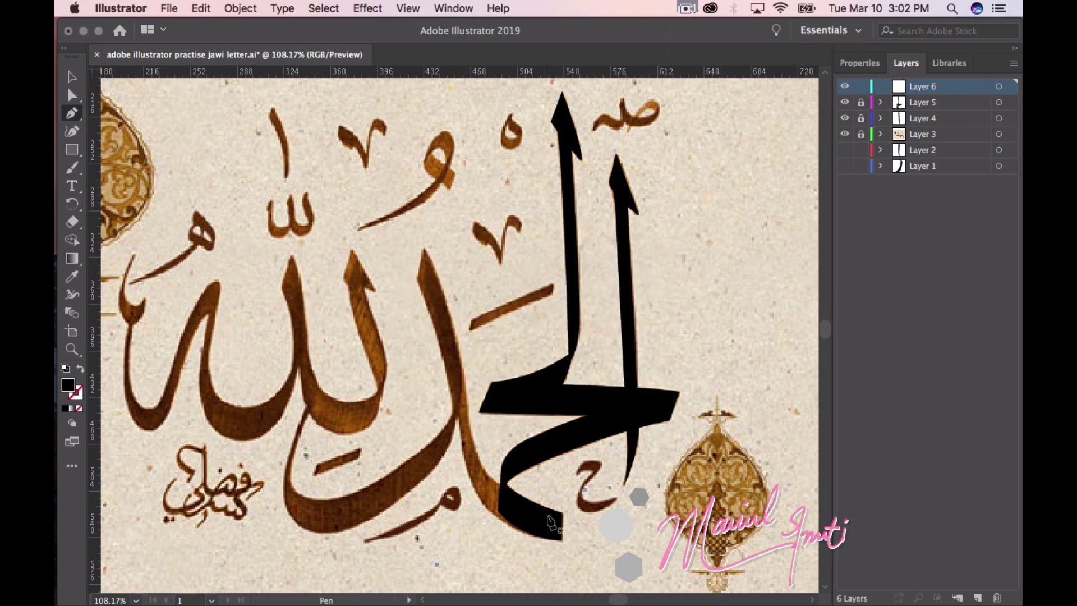
Start the Layer 6 path at the big curved stroke's bottom tip, trying anchors up its edge
left_click(562, 513)
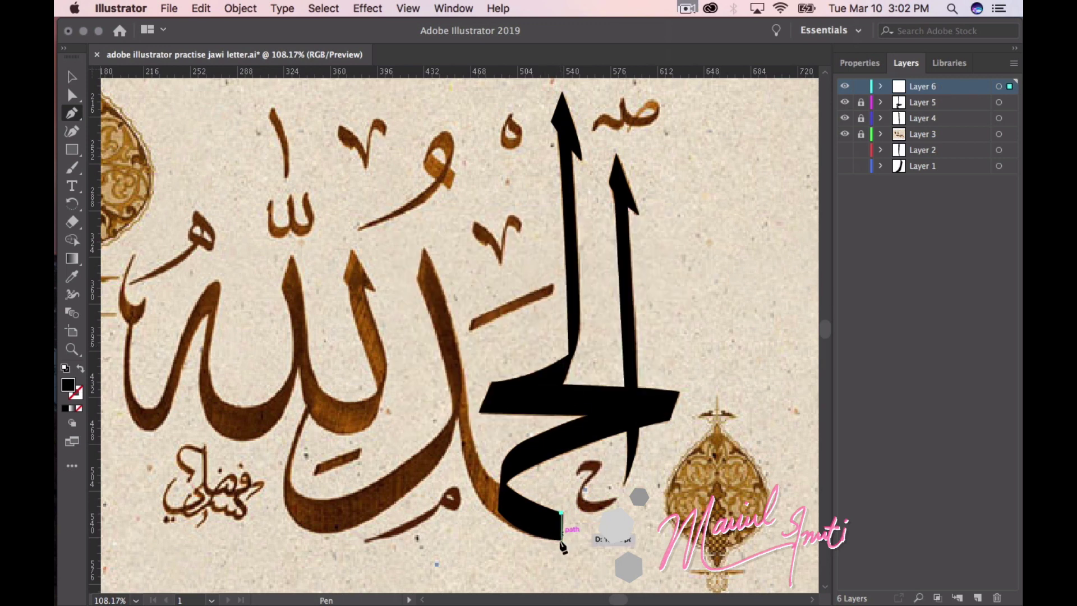
left_click(561, 539)
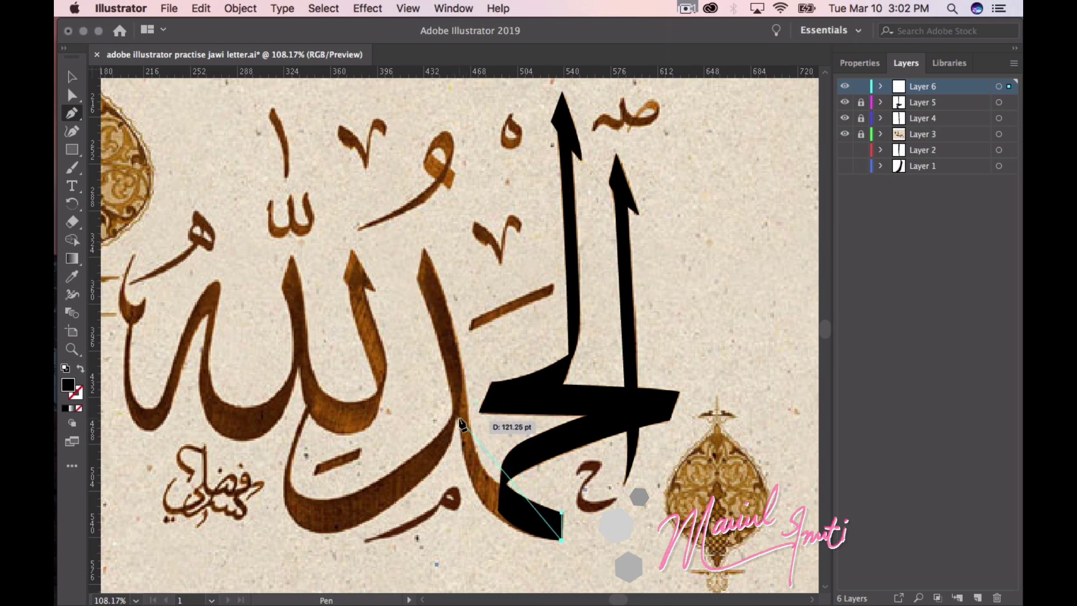
left_click(418, 279)
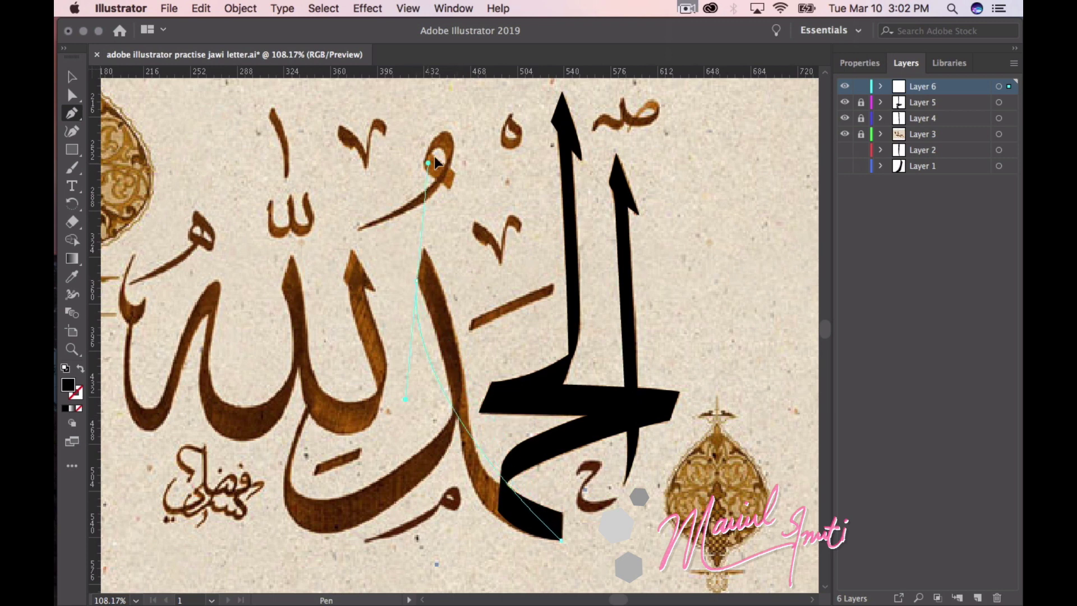
key("ctrl+z")
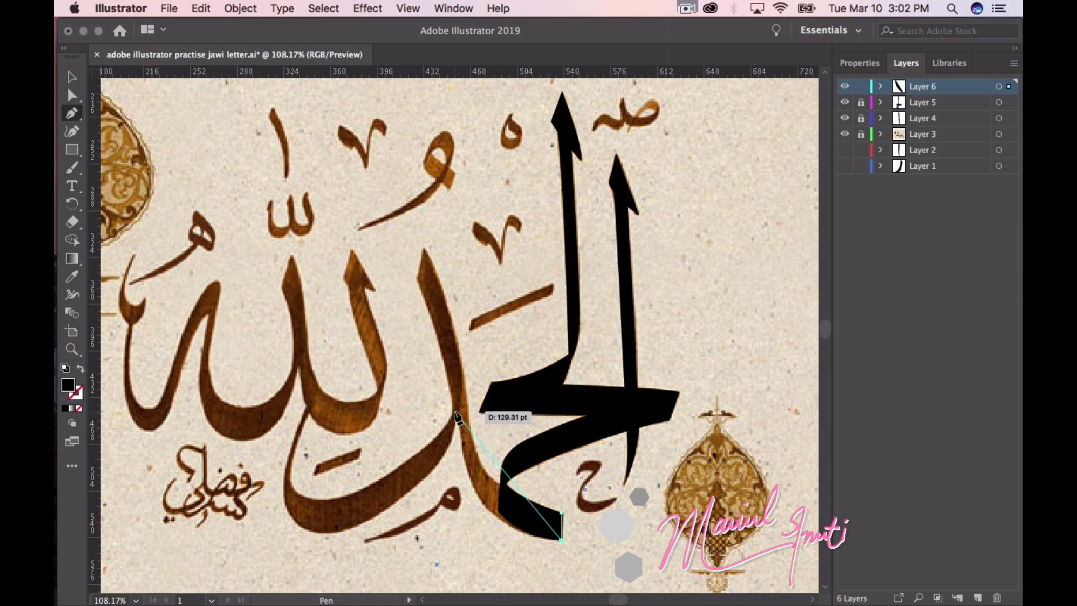
key("ctrl")
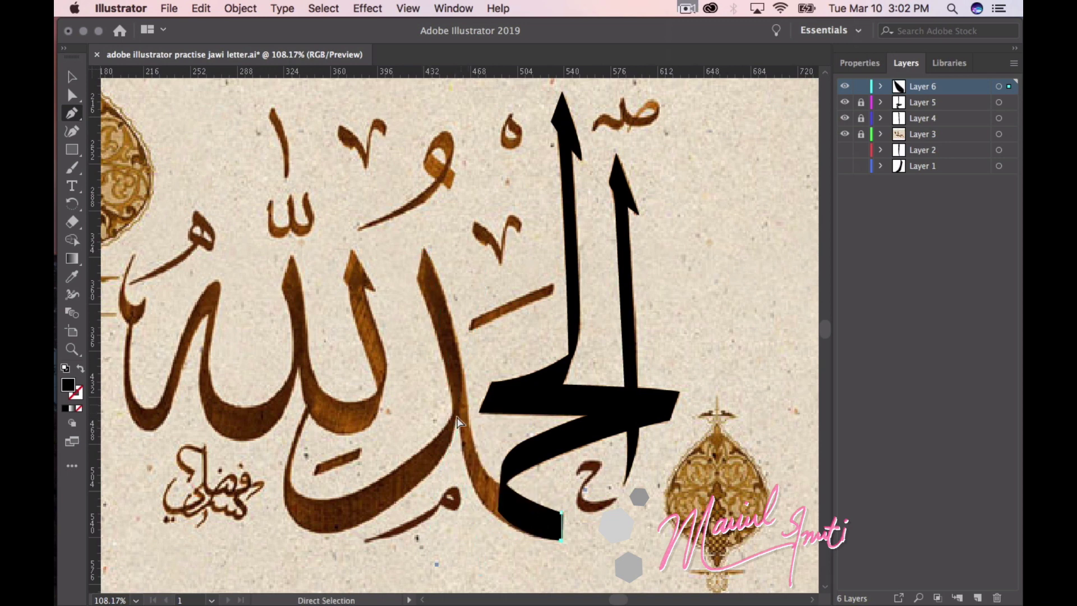
left_click_drag(458, 413, 452, 275)
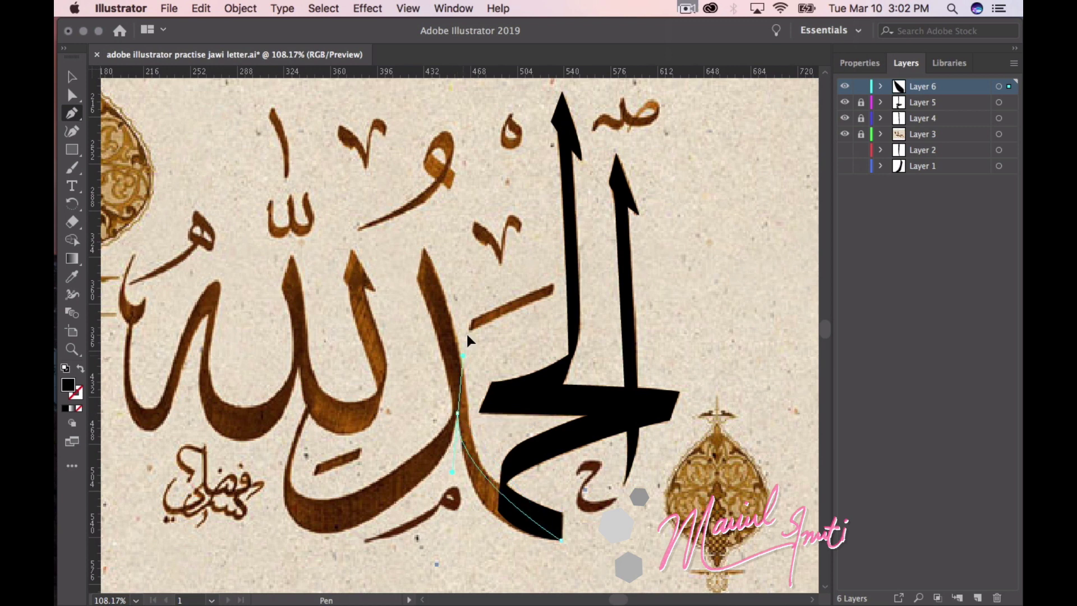
left_click(456, 282)
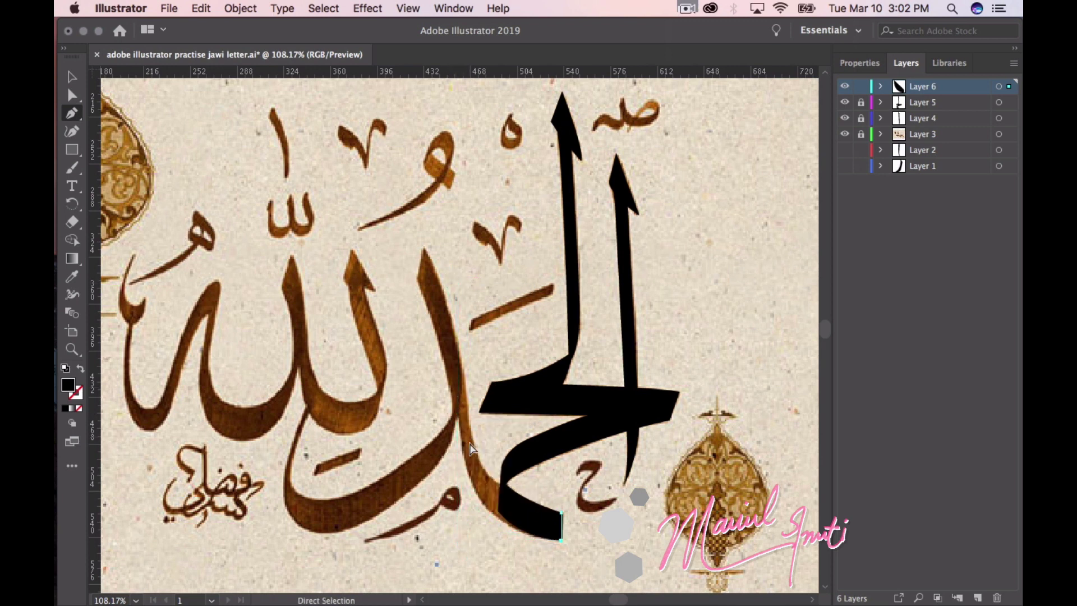
left_click(561, 541)
left_click(561, 512)
Lower the new shape's opacity so the reference stroke shows through
scroll(471, 511, "up", 4)
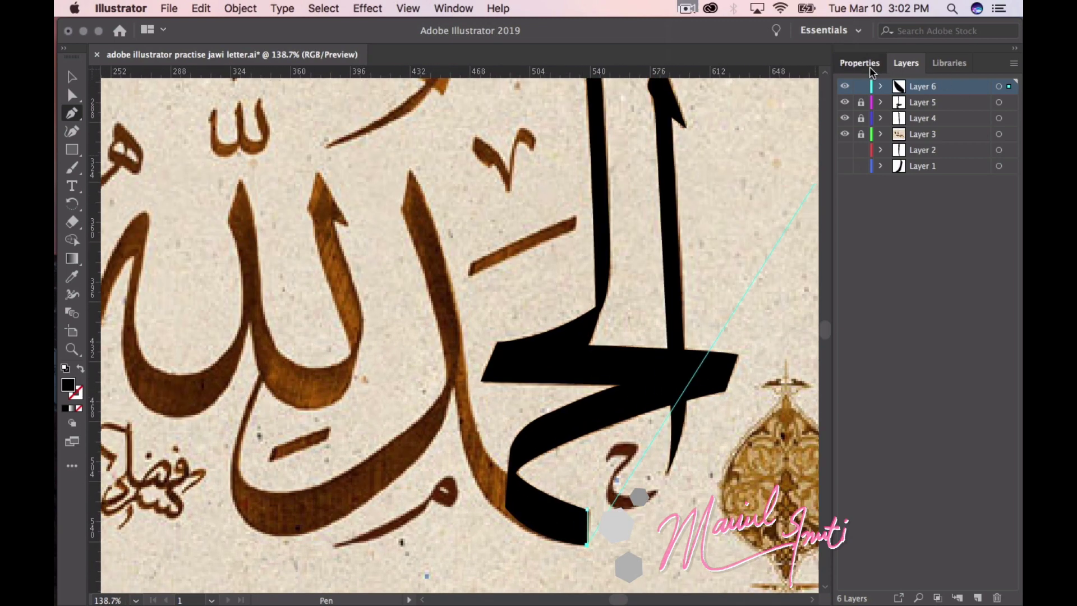
left_click(860, 62)
left_click(943, 273)
left_click(907, 292)
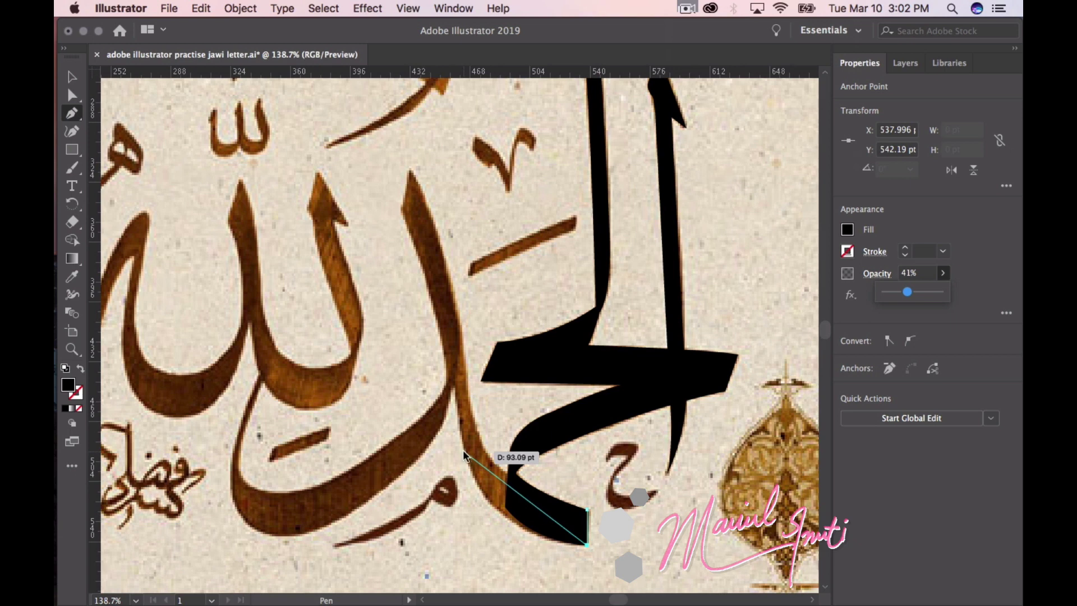
Trace the curved stroke's left edge up to its pointed top tip with corner anchors
mouse_move(463, 453)
left_mouse_down()
mouse_move(423, 346)
mouse_move(431, 349)
left_mouse_up()
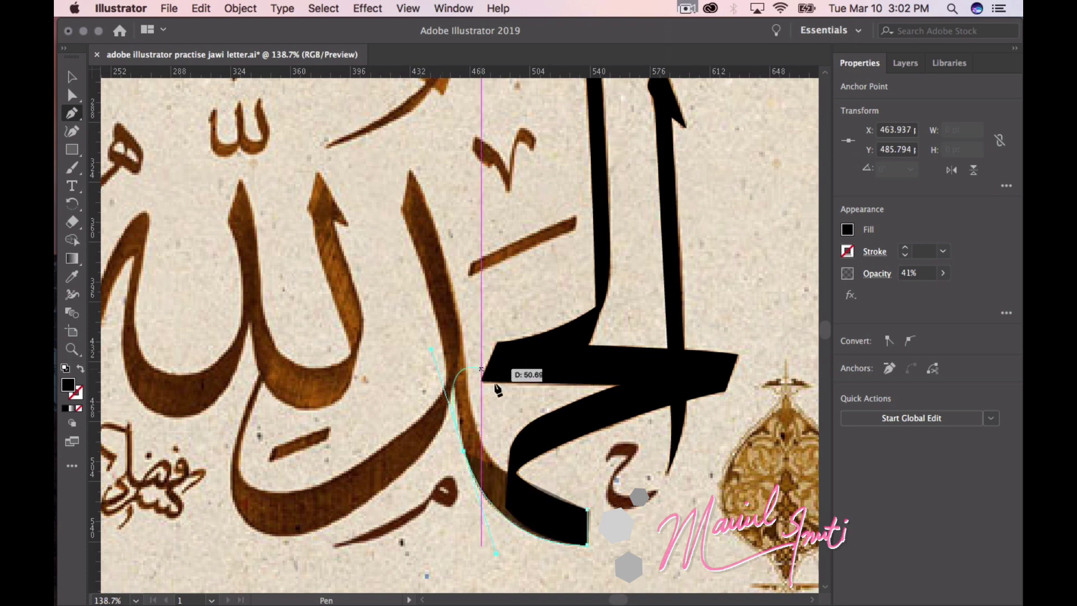
left_click(463, 452, "super")
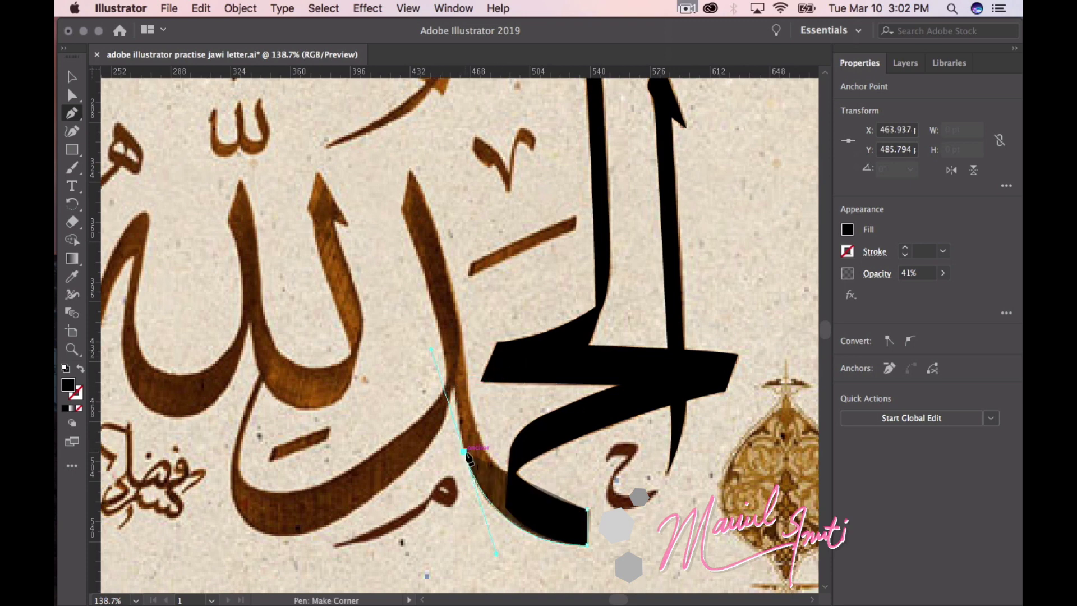
left_click_drag(463, 452, 457, 393)
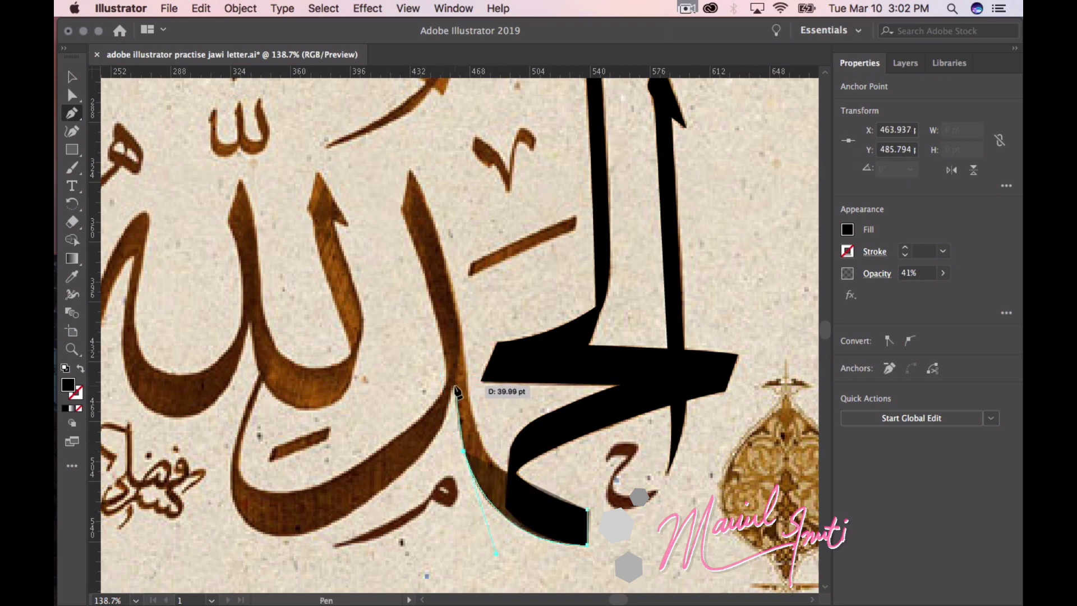
left_click(460, 353)
left_click_drag(446, 339, 449, 342)
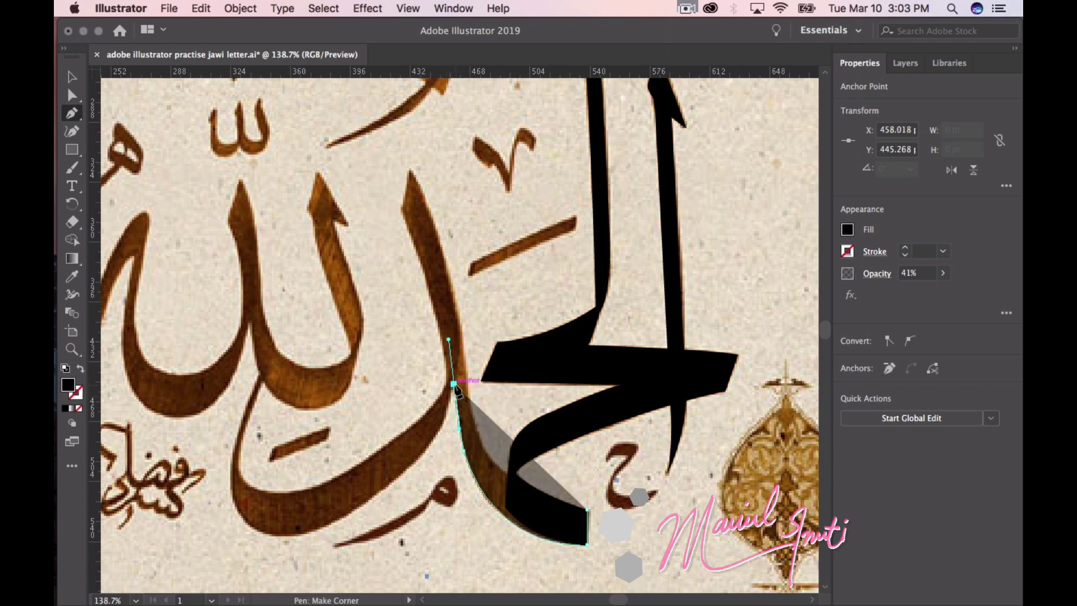
mouse_move(401, 215)
left_mouse_down()
mouse_move(356, 193)
mouse_move(375, 163)
left_mouse_up()
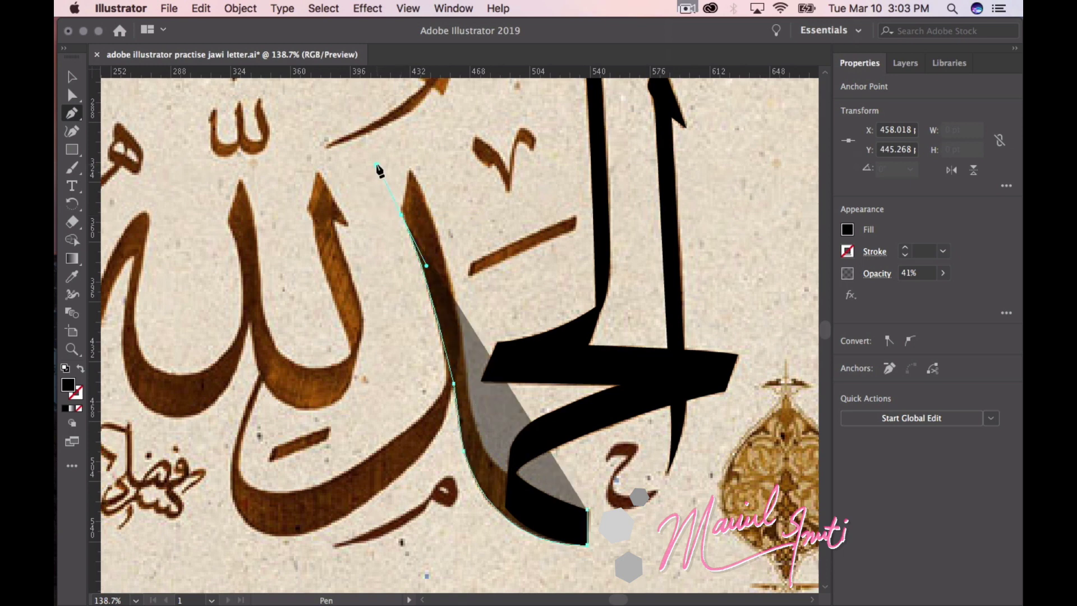
left_click(401, 214)
left_click(409, 168)
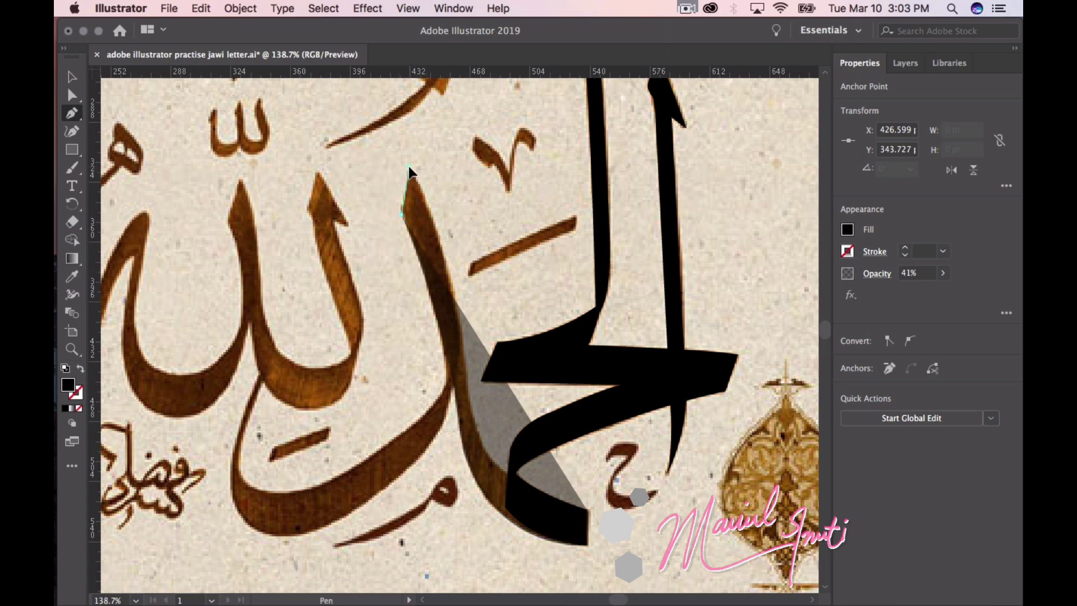
Trace back down the stroke's right edge with curved and corner anchors
left_click(465, 369)
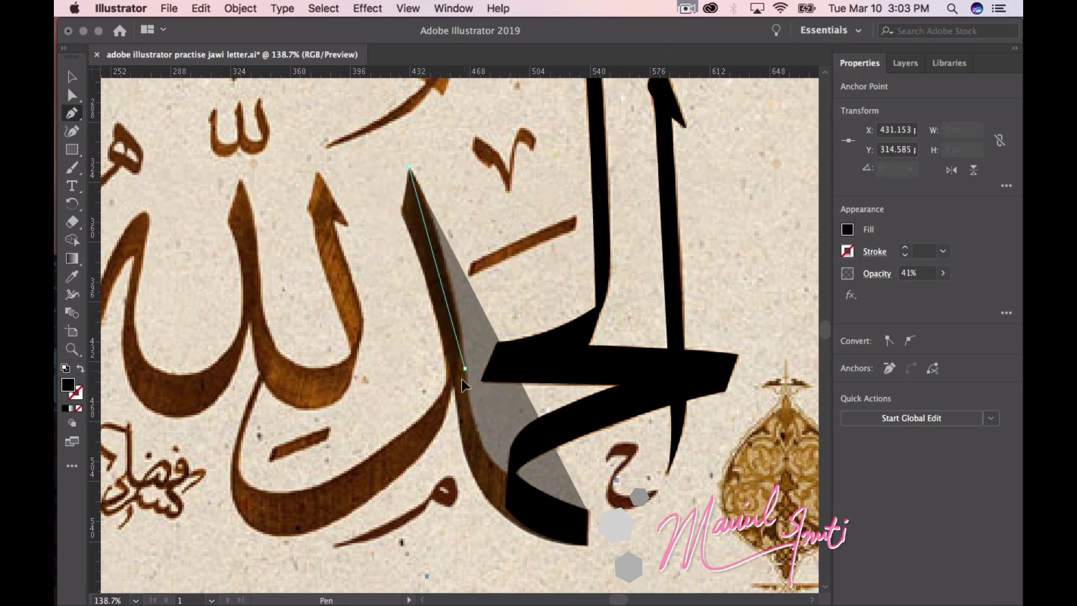
left_click_drag(462, 379, 470, 467)
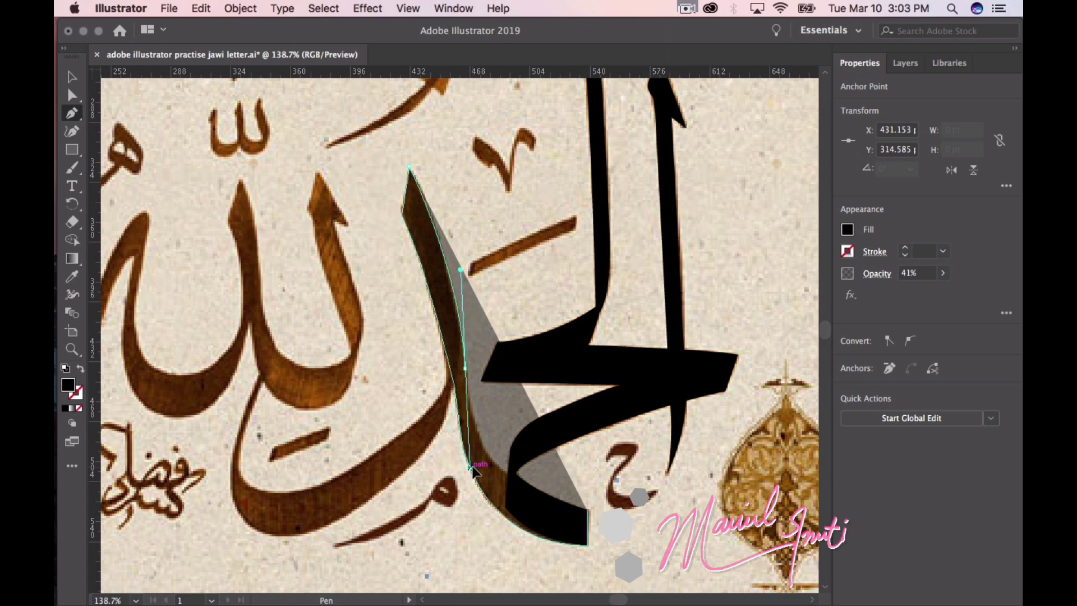
left_click(465, 368)
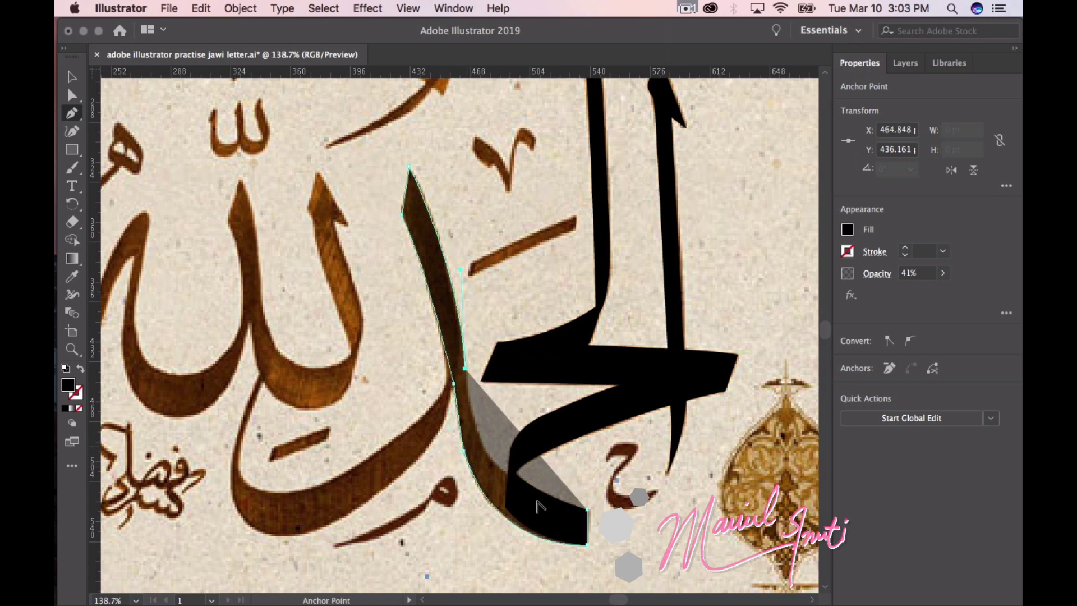
mouse_move(503, 469)
left_mouse_down()
mouse_move(530, 493)
mouse_move(568, 503)
left_mouse_up()
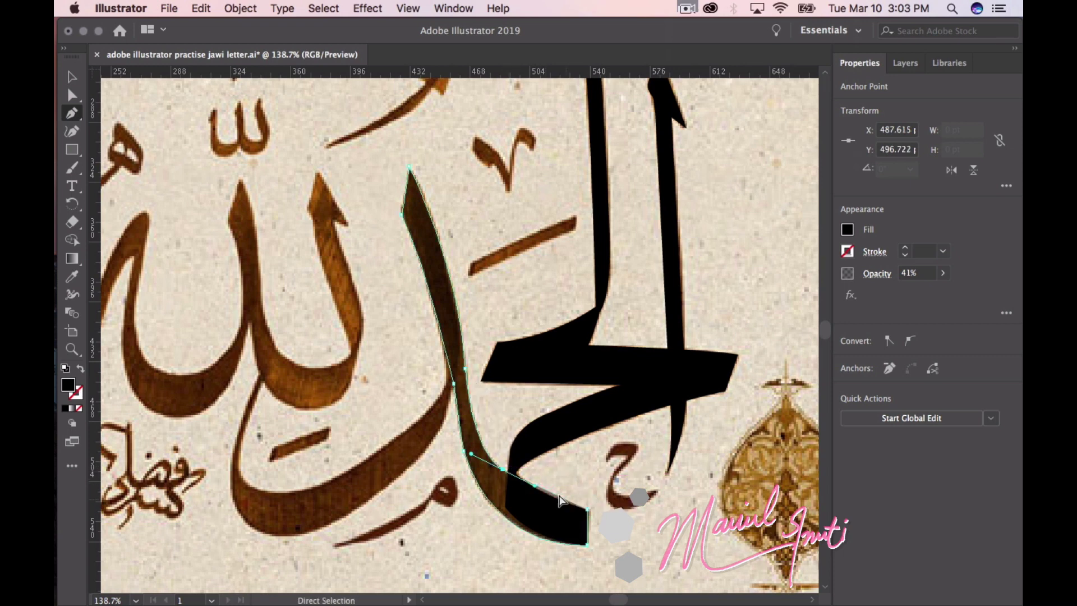
key("ctrl+z")
key("ctrl+z")
key("ctrl+z")
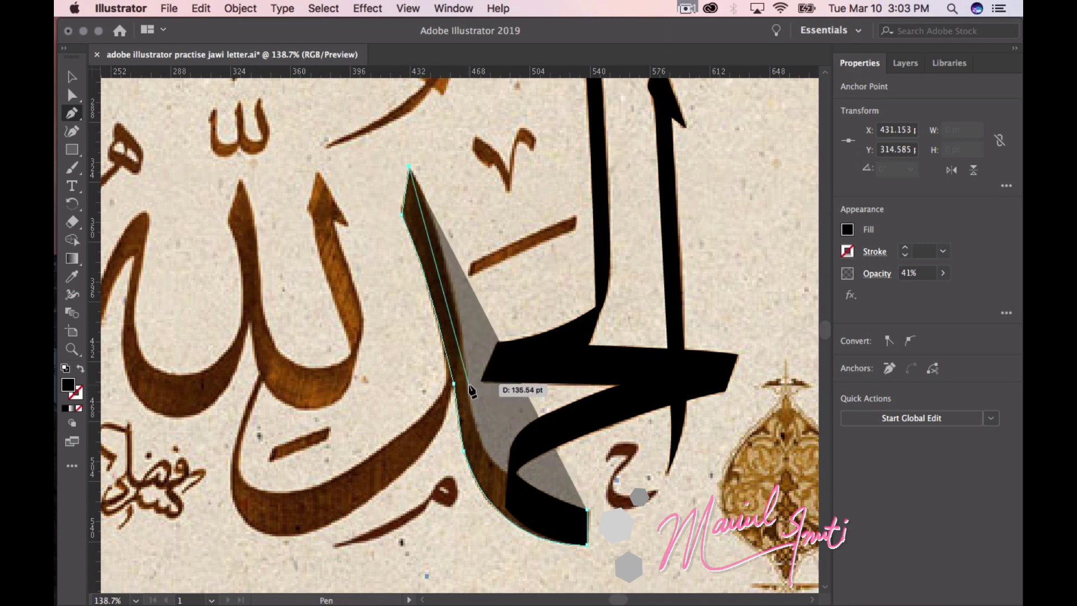
left_click_drag(468, 382, 482, 531)
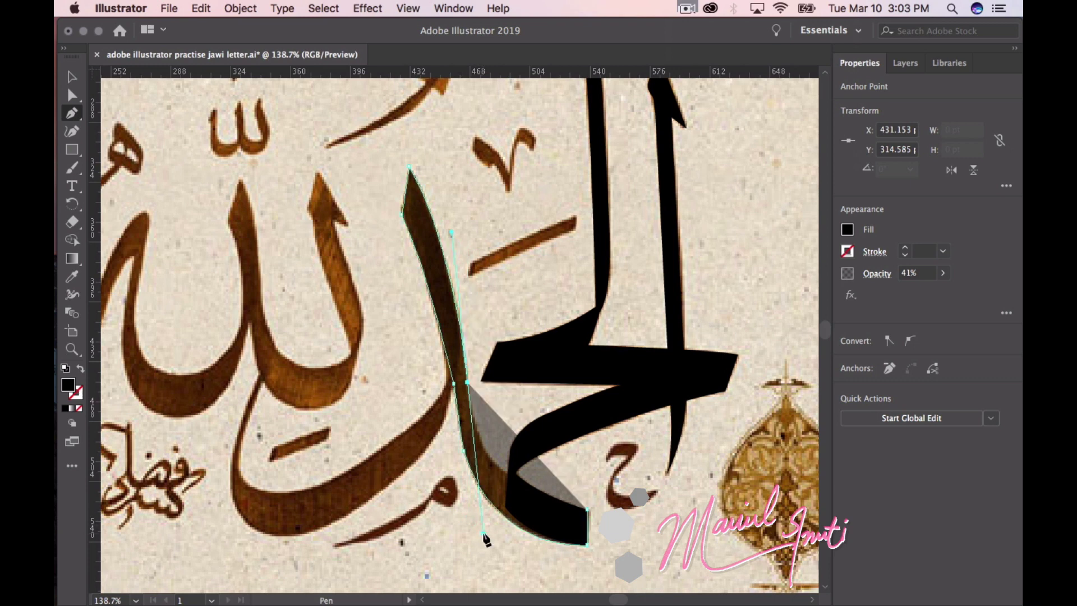
left_click(467, 386)
Save the document, then close the outline at the stroke's bottom tip
key("ctrl+s")
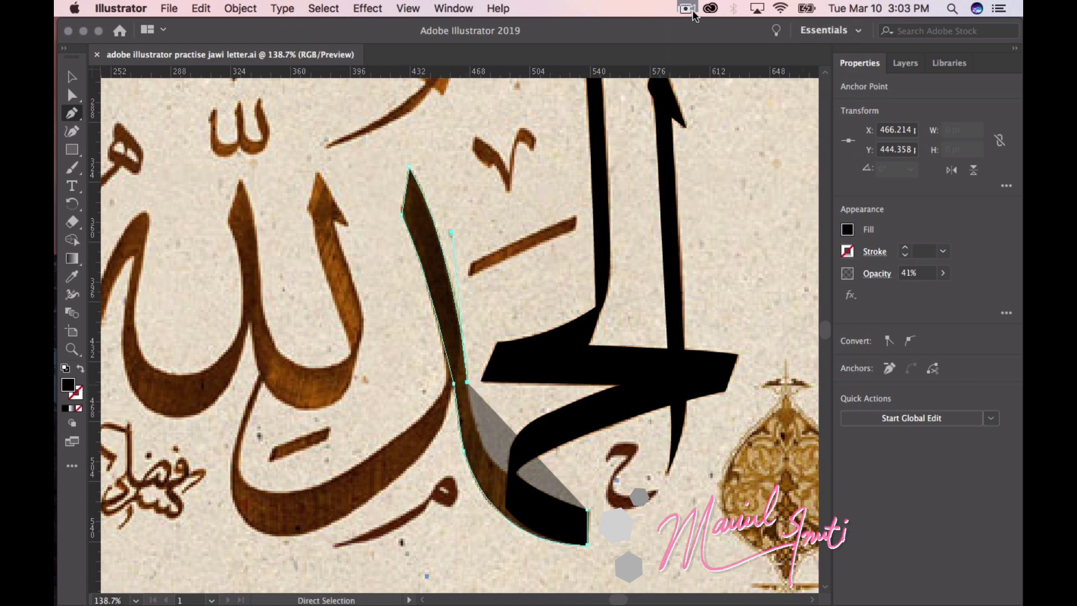
left_click(693, 9)
left_click(714, 55)
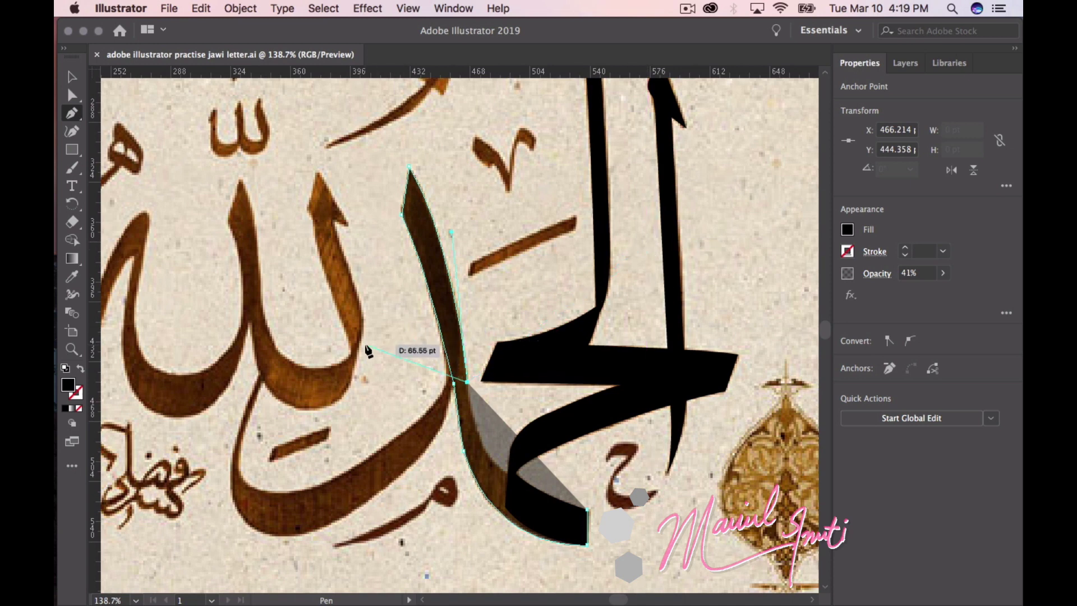
mouse_move(587, 509)
left_mouse_down()
mouse_move(648, 490)
mouse_move(705, 537)
mouse_move(726, 539)
mouse_move(705, 539)
mouse_move(708, 527)
mouse_move(713, 539)
left_mouse_up()
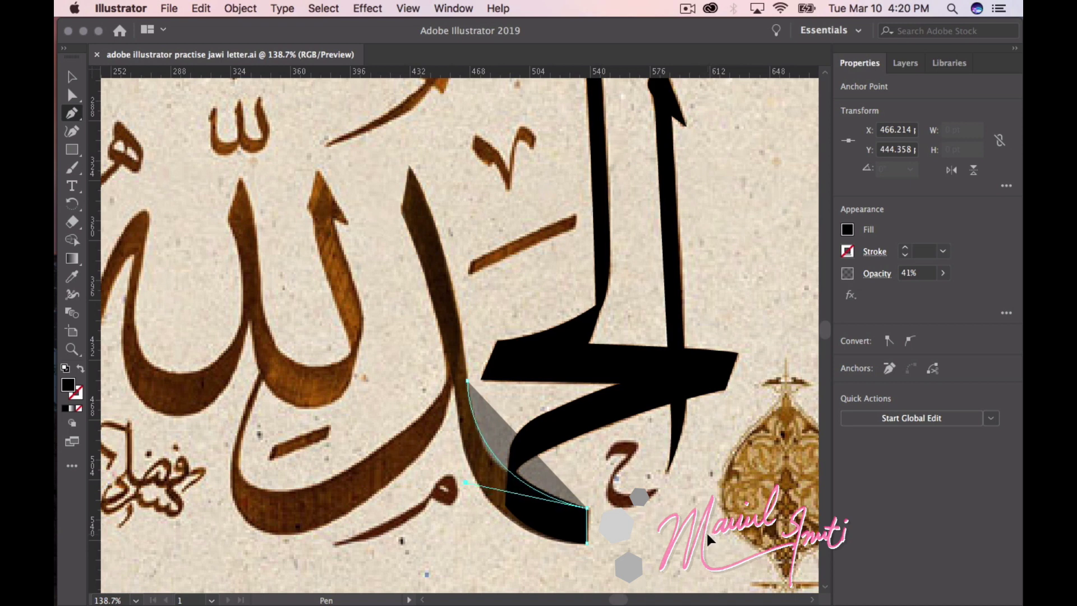
left_click_drag(706, 531, 706, 531)
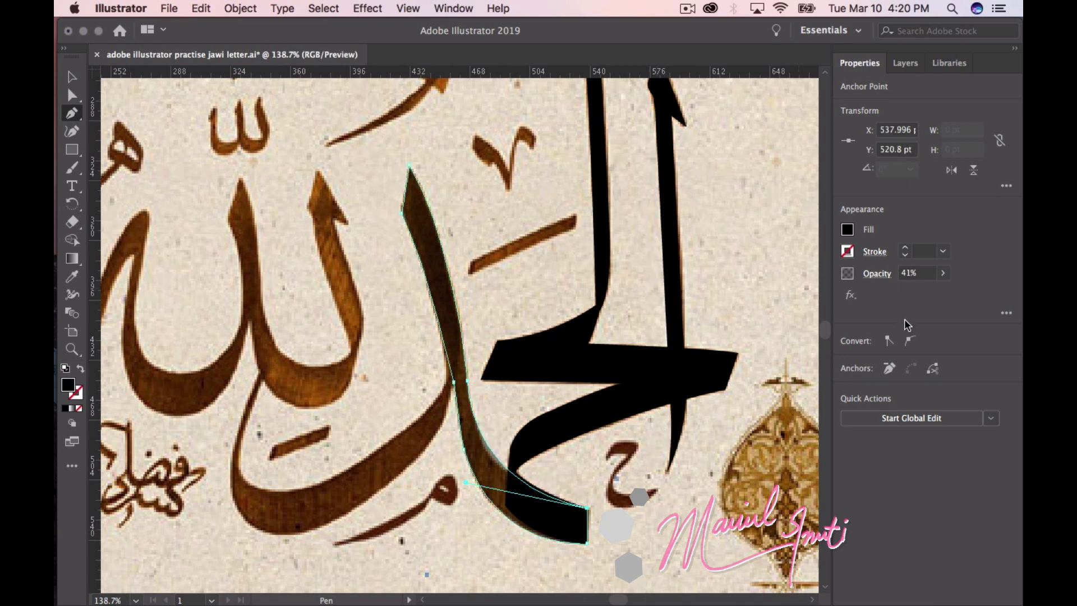
Restore the traced shape to 100% opacity after comparing it with the reference
left_click(943, 273)
left_click(934, 291)
left_click_drag(934, 292, 961, 293)
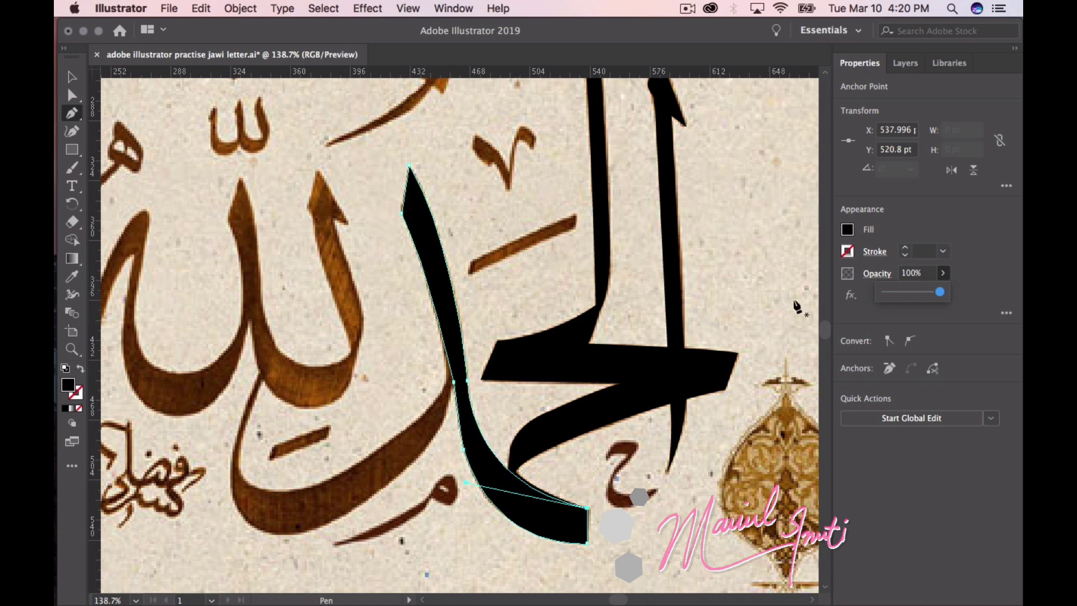
left_click_drag(894, 298, 886, 297)
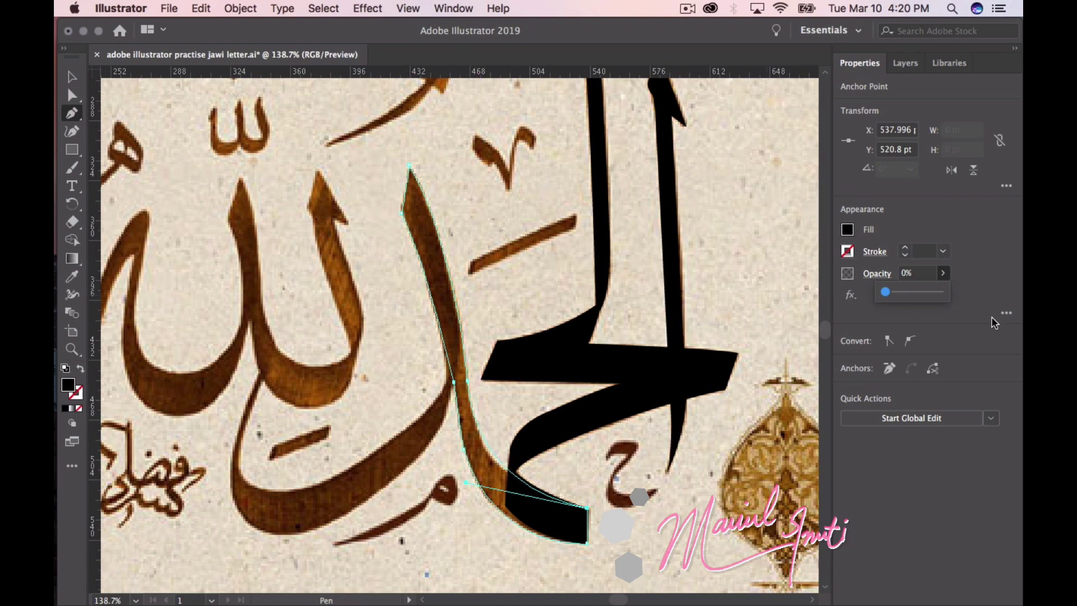
left_click_drag(885, 293, 948, 292)
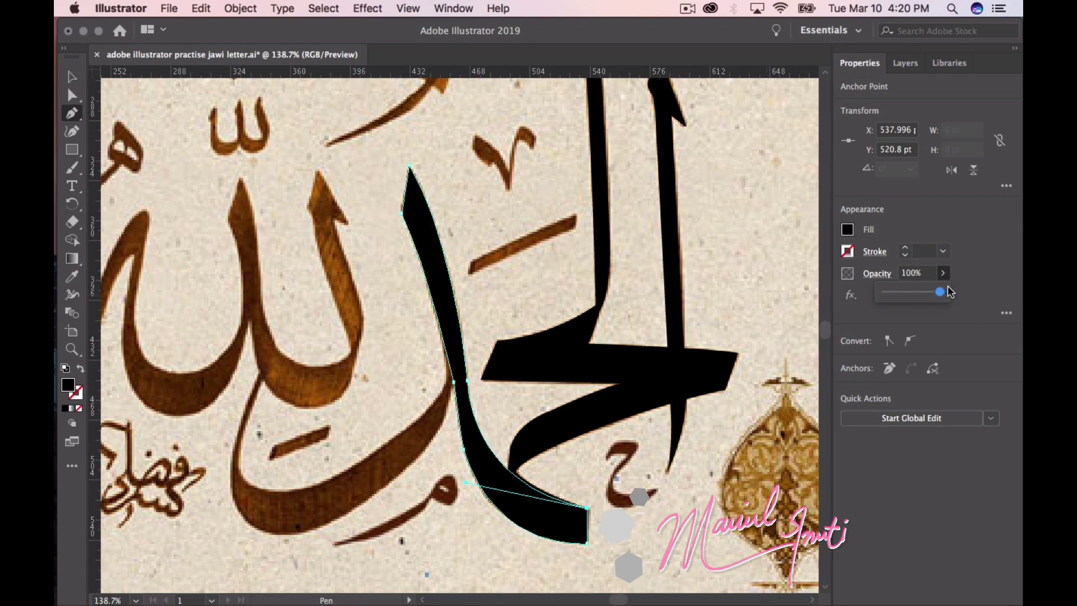
scroll(521, 391, "left", 4)
scroll(520, 391, "down", 1)
Add Layer 7 for the next stroke and lock Layer 6
left_click(905, 63)
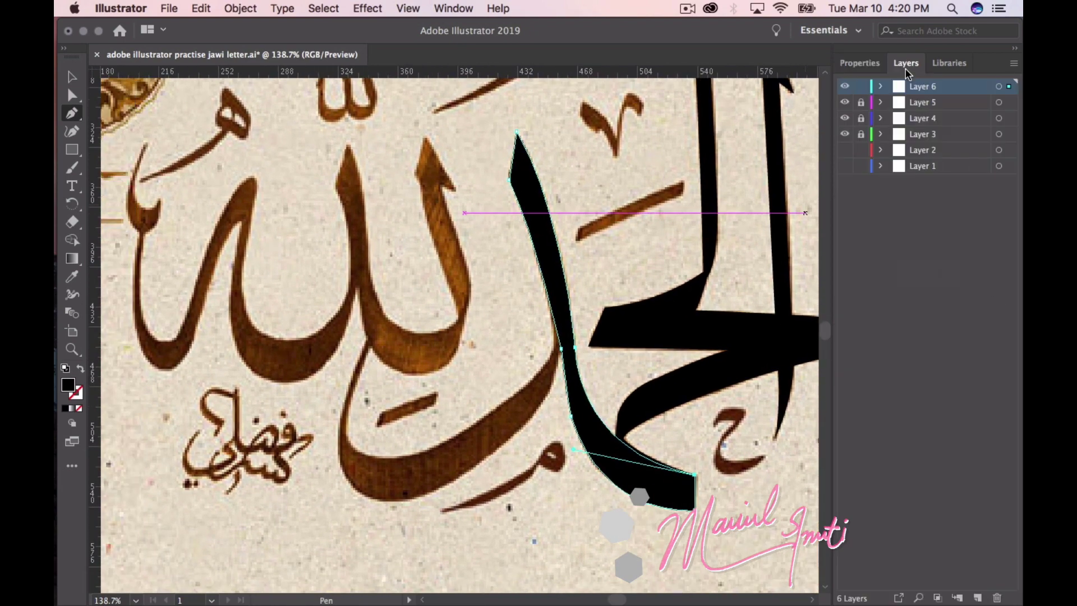
left_click(976, 598)
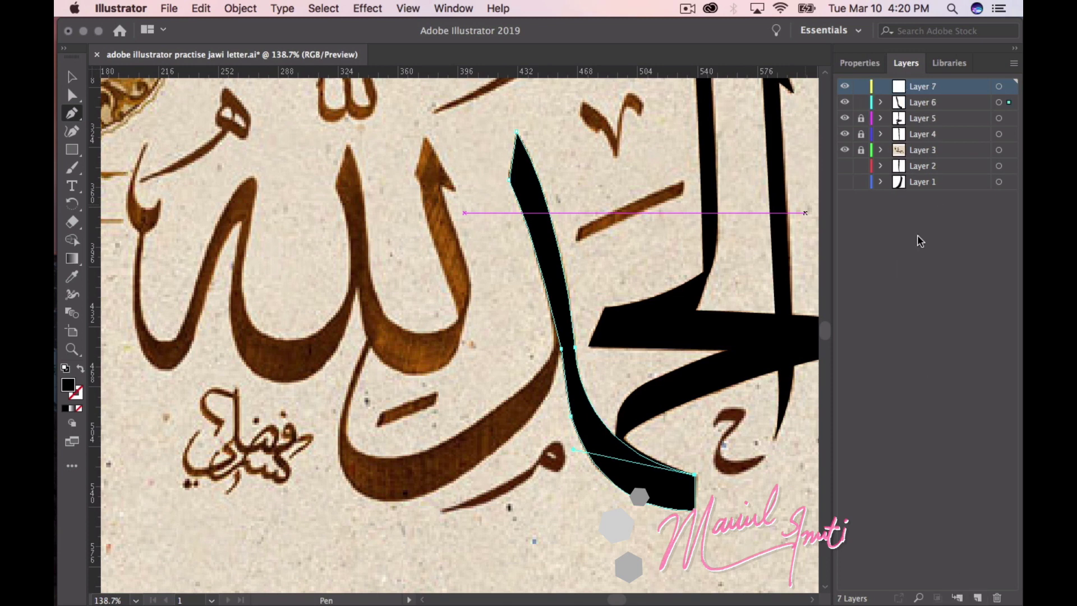
left_click(861, 102)
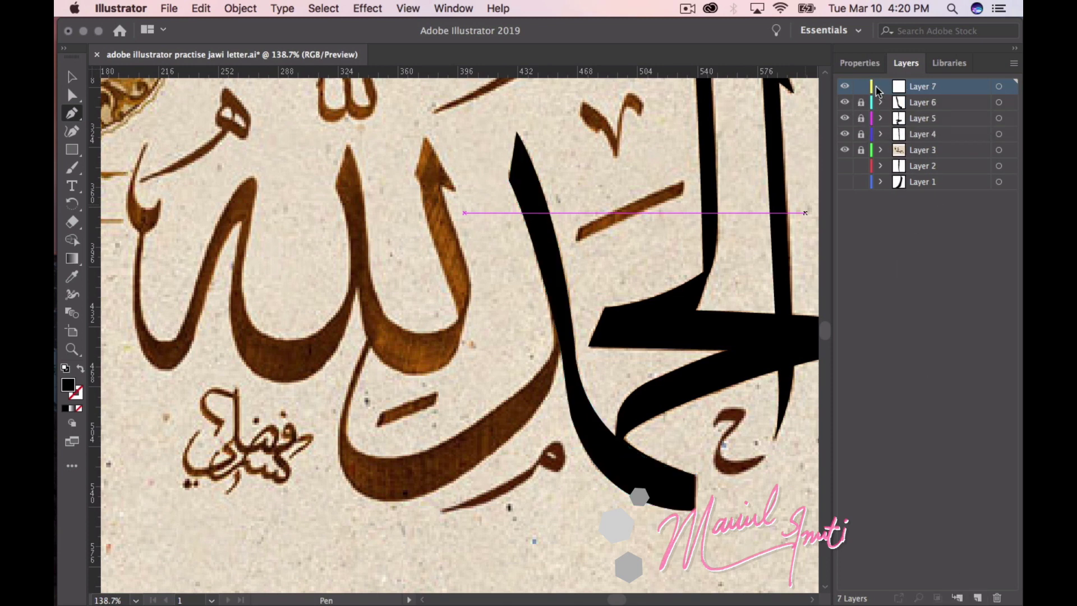
double_click(958, 90)
left_click(547, 385)
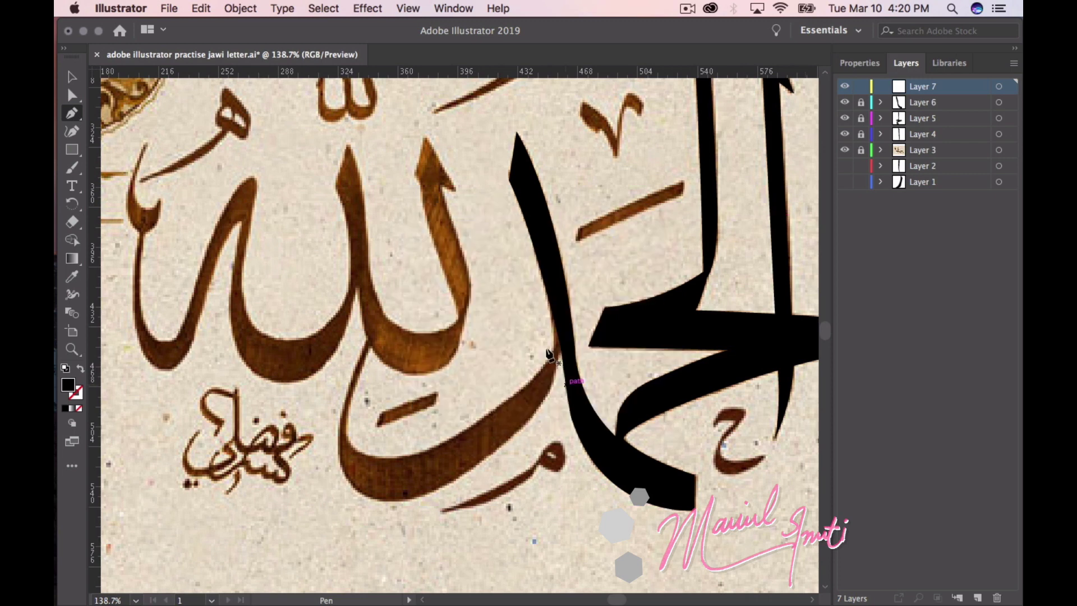
left_click(859, 63)
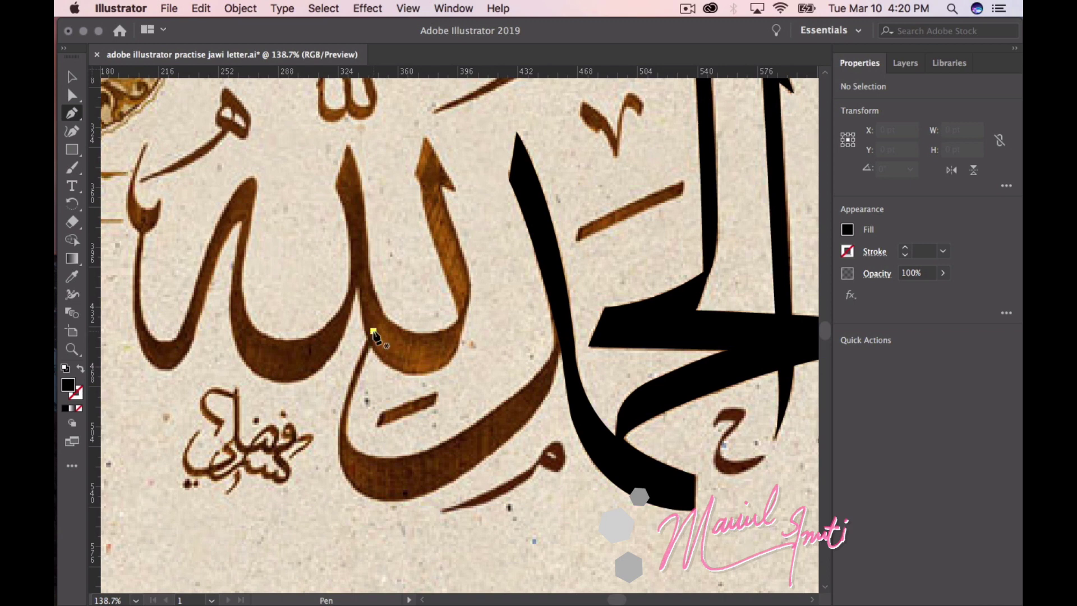
Start the bowl outline at its upper tip, curving down the left edge and around the bottom
left_click(373, 331)
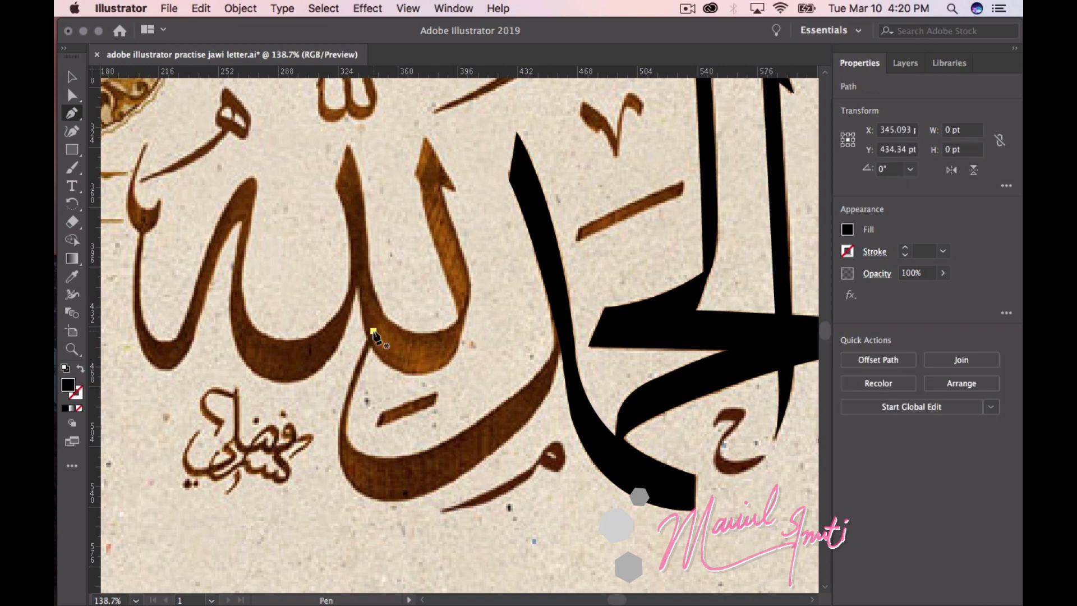
left_click_drag(340, 459, 346, 525)
left_click(340, 459)
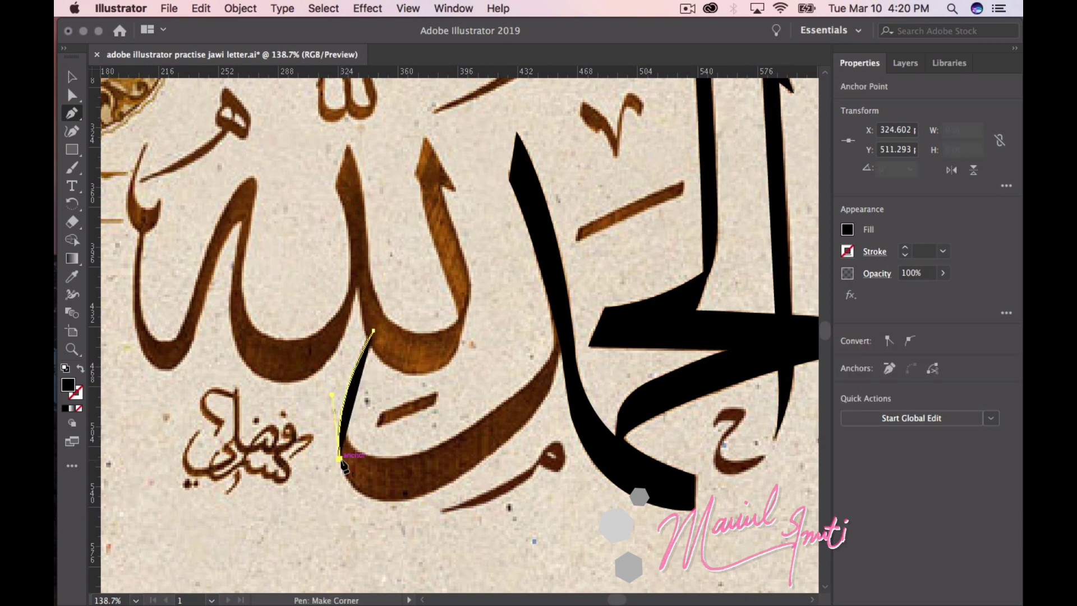
left_click_drag(421, 497, 462, 476)
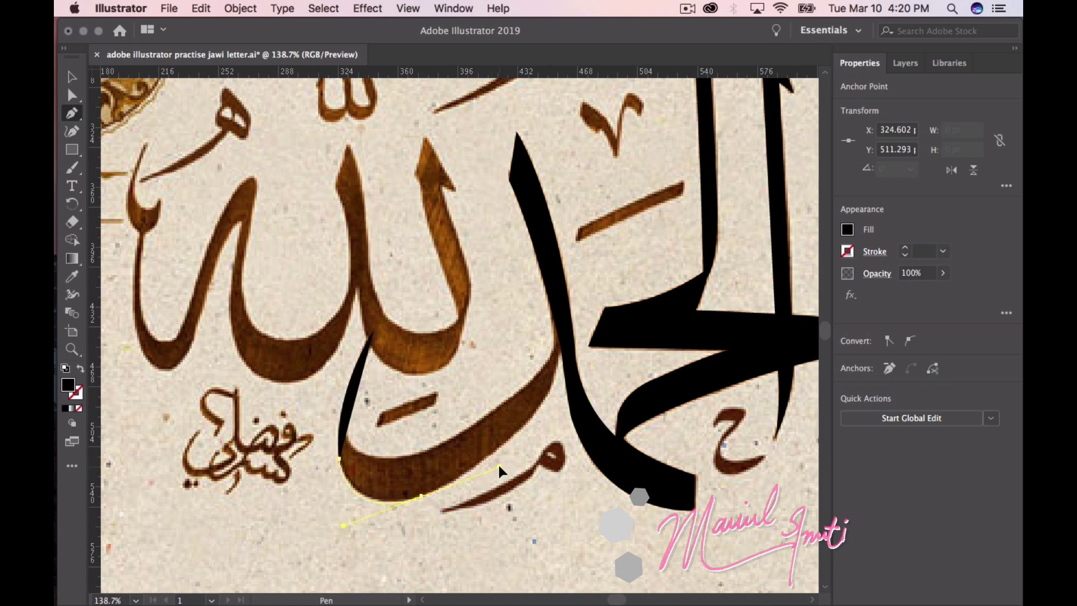
left_click_drag(499, 467, 500, 476)
left_click_drag(497, 481, 494, 482)
left_click(421, 497, "alt")
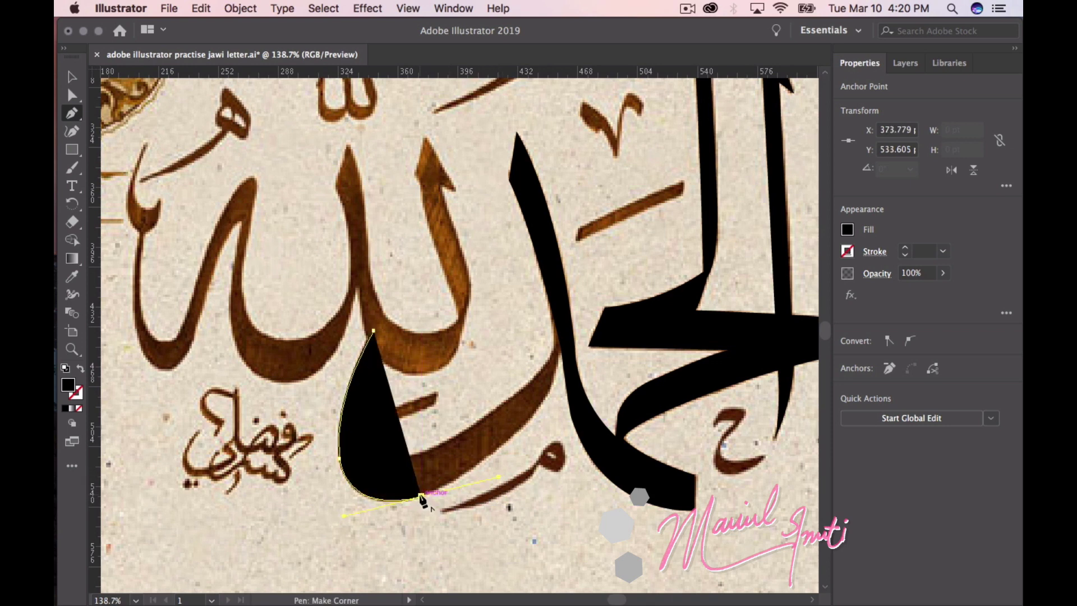
Extend the bowl outline up its right side to a corner at the upright's top
left_click_drag(551, 366, 531, 436)
left_click(551, 366, "alt")
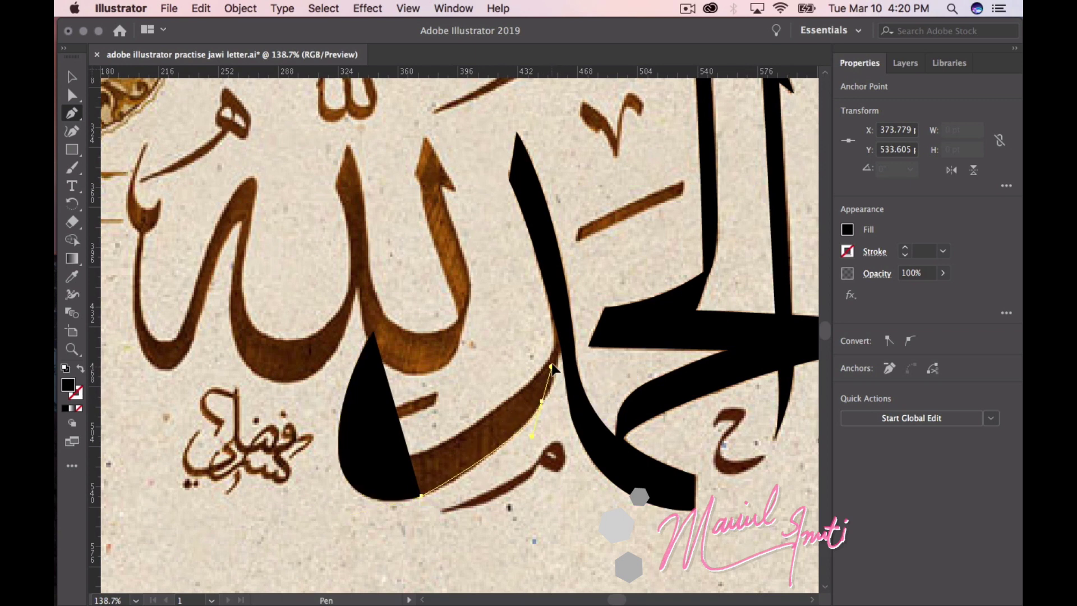
mouse_move(551, 368)
left_mouse_down()
mouse_move(587, 338)
mouse_move(578, 337)
left_mouse_up()
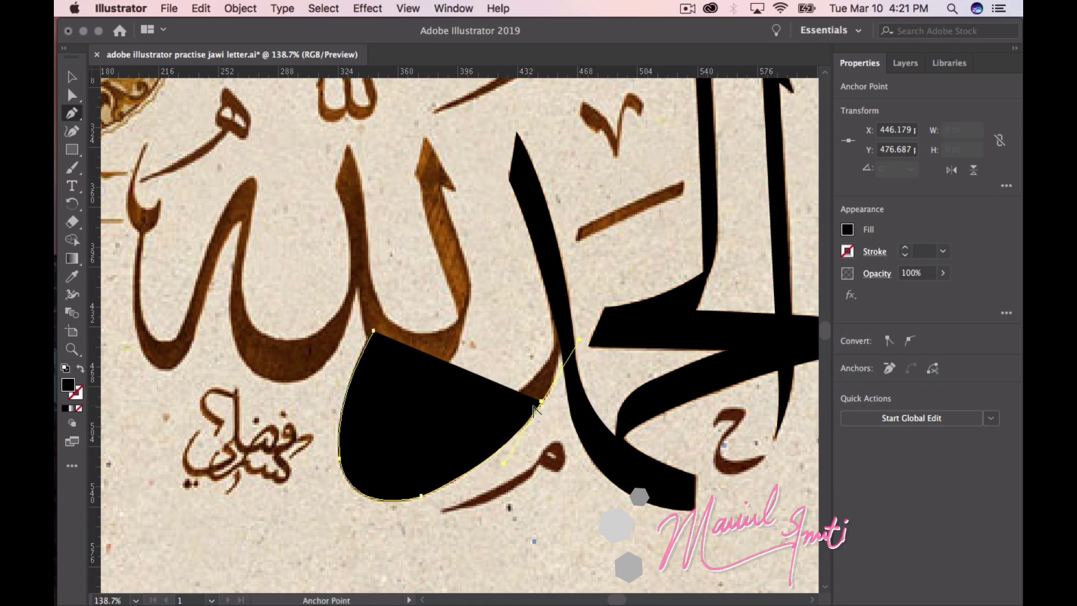
key("ctrl+z")
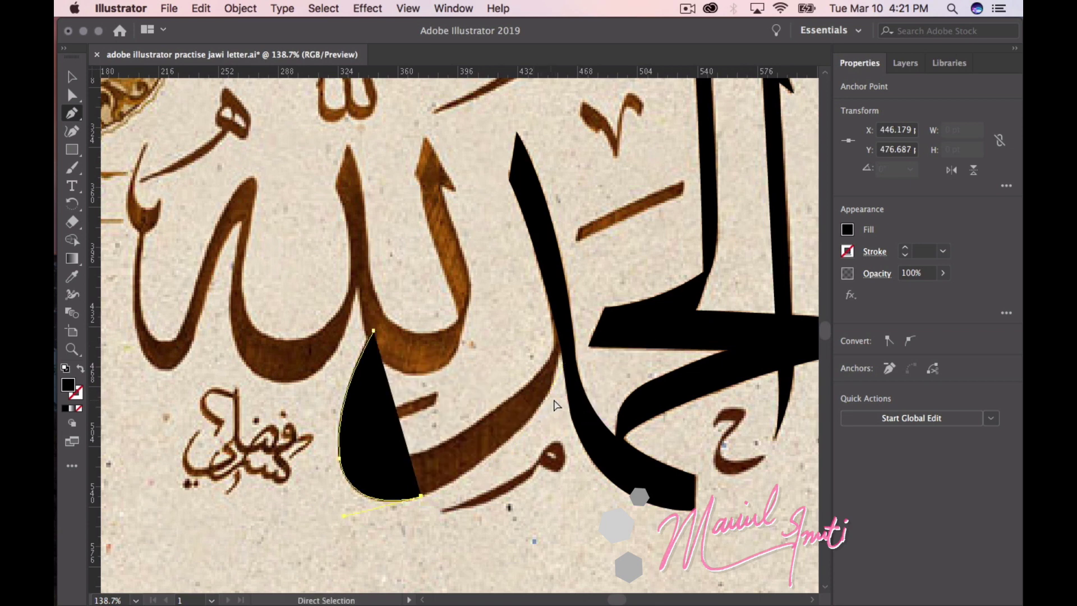
left_click(530, 416)
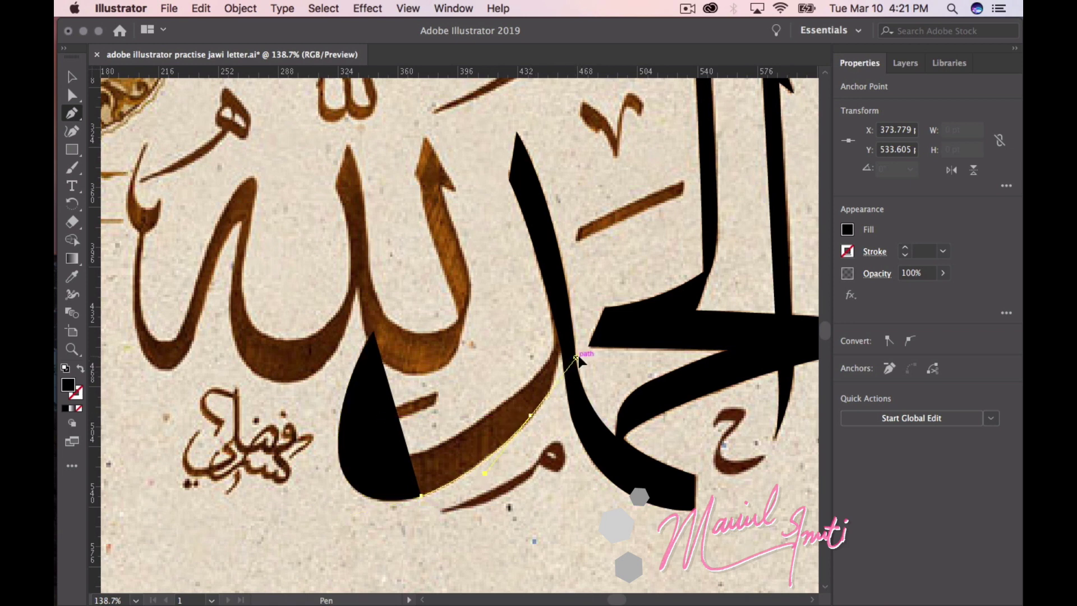
mouse_move(584, 356)
left_mouse_down()
mouse_move(590, 364)
mouse_move(571, 383)
mouse_move(588, 352)
left_mouse_up()
mouse_move(533, 418)
left_mouse_down()
mouse_move(589, 342)
mouse_move(558, 294)
left_mouse_up()
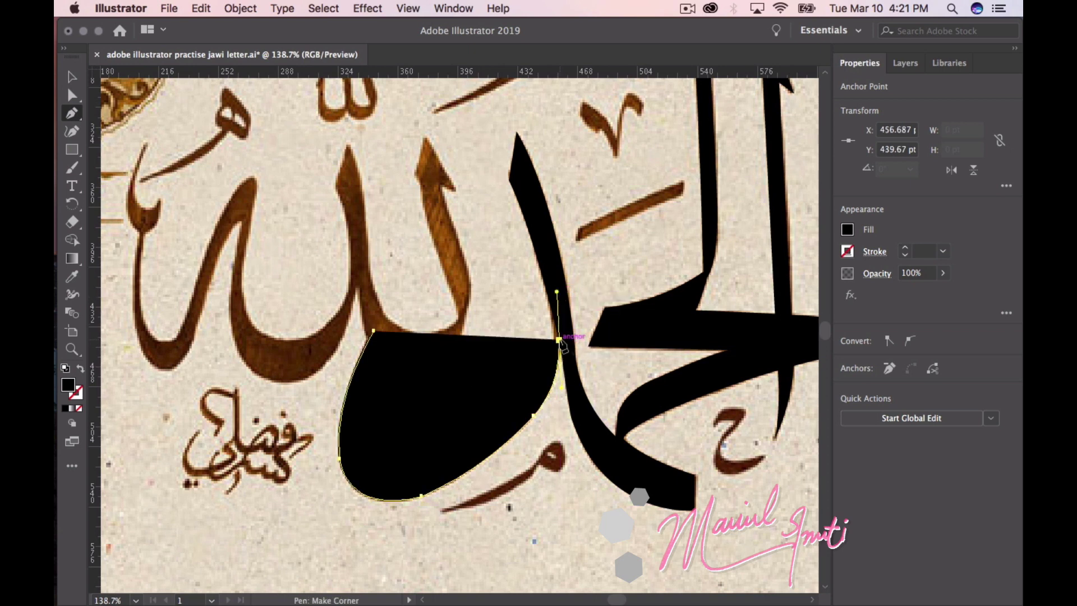
left_click_drag(559, 340, 555, 300)
left_click(554, 291)
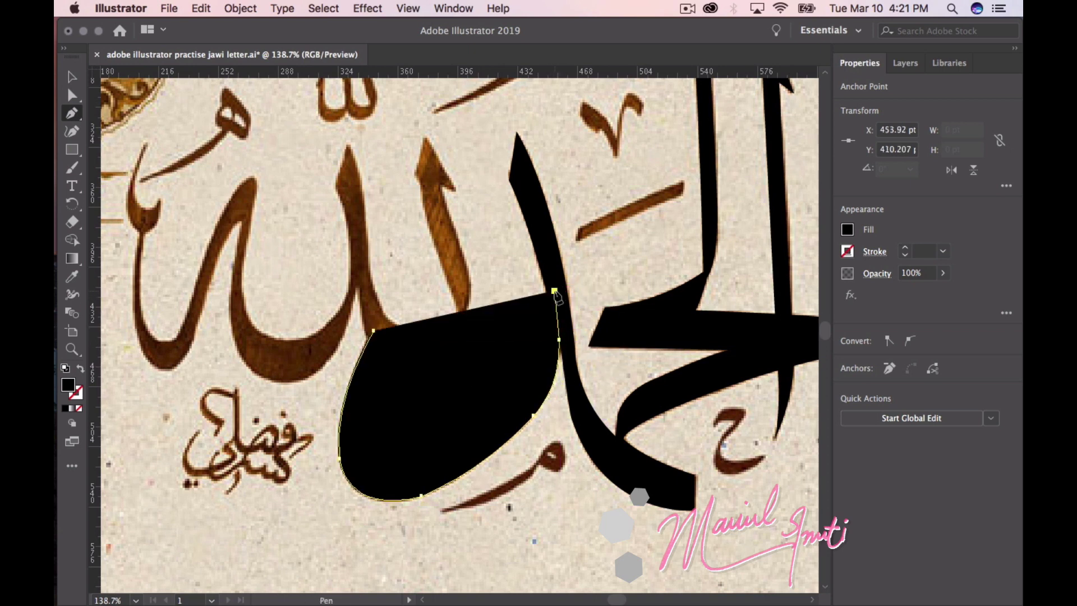
left_click(943, 273)
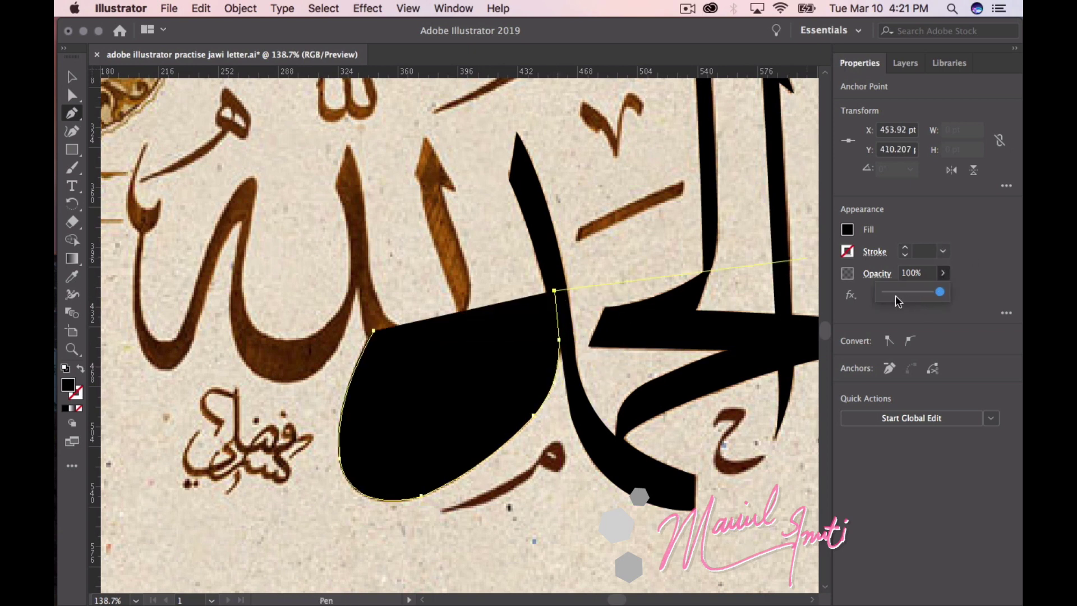
Set the bowl shape to 7% opacity and hide Layers 4–6
left_click_drag(896, 295, 888, 294)
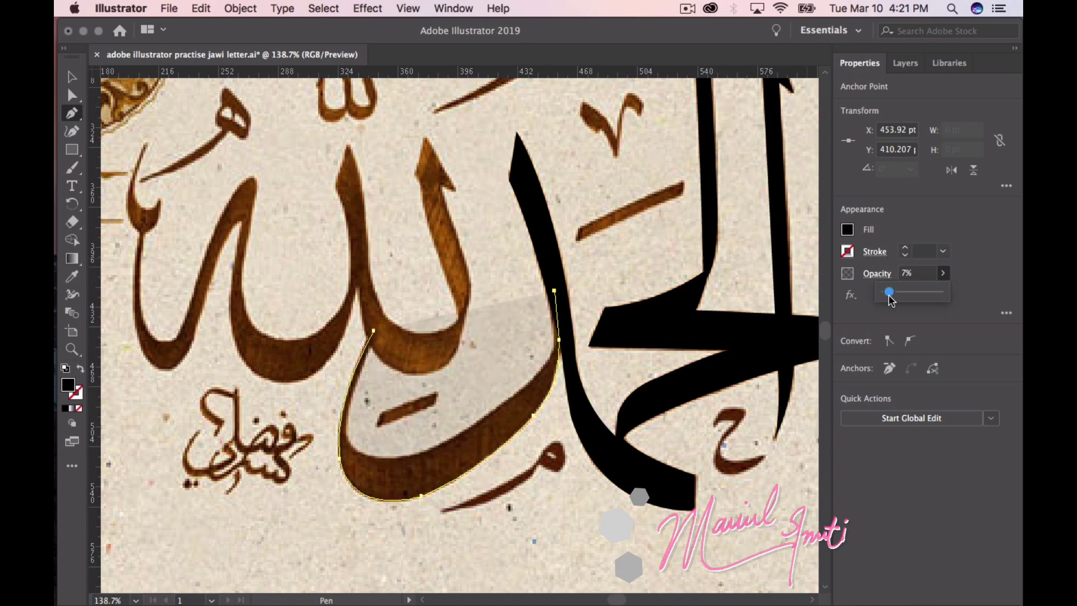
left_click(904, 63)
left_click(845, 102)
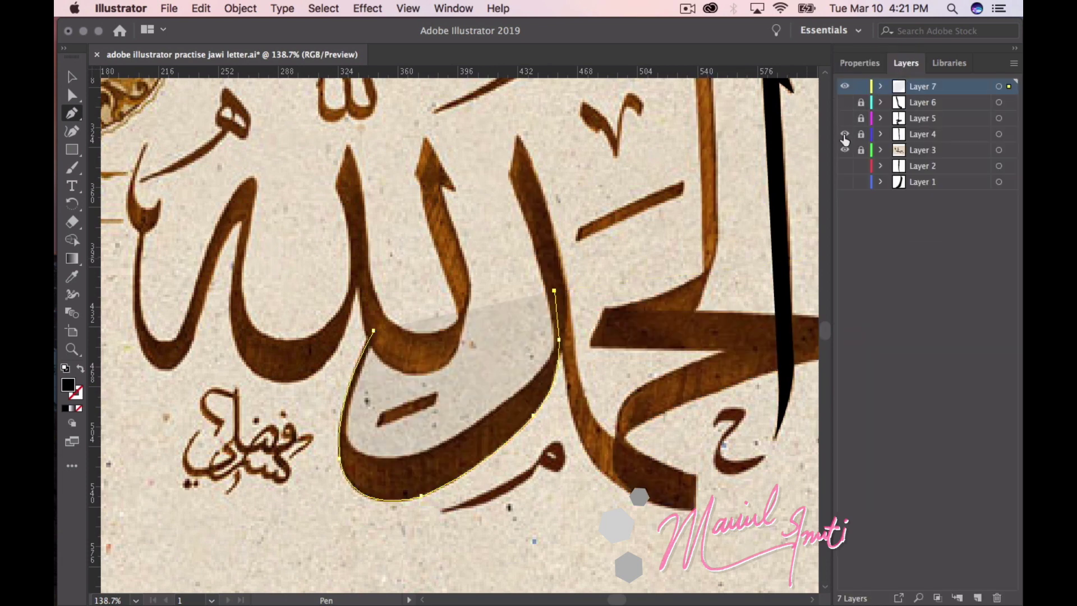
left_click(845, 134)
left_click(864, 64)
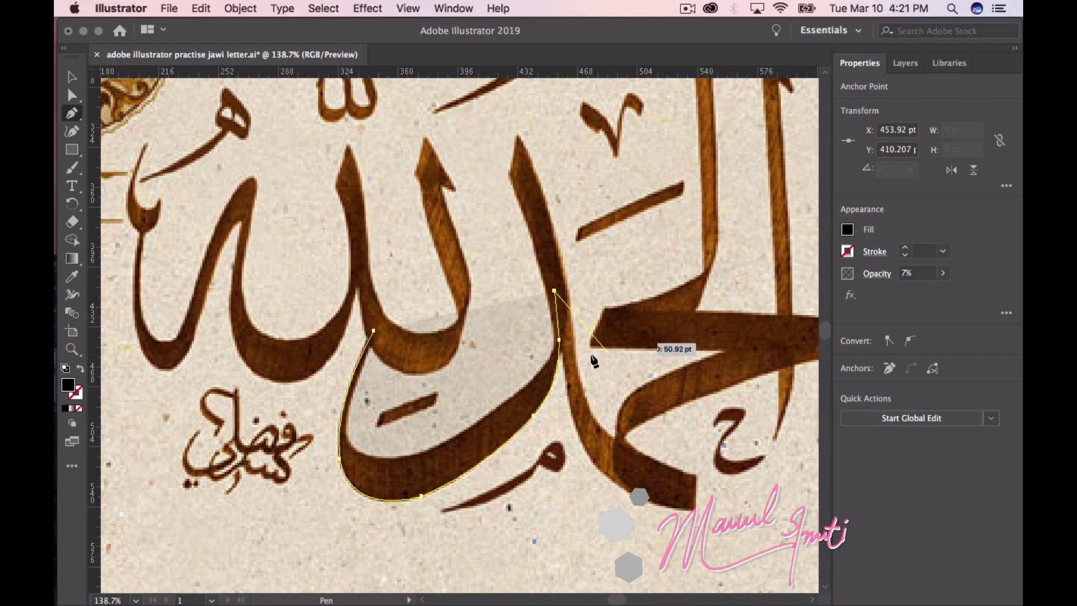
Curve the outline back down the bowl's inner edge and zoom in
left_click_drag(563, 335, 533, 378)
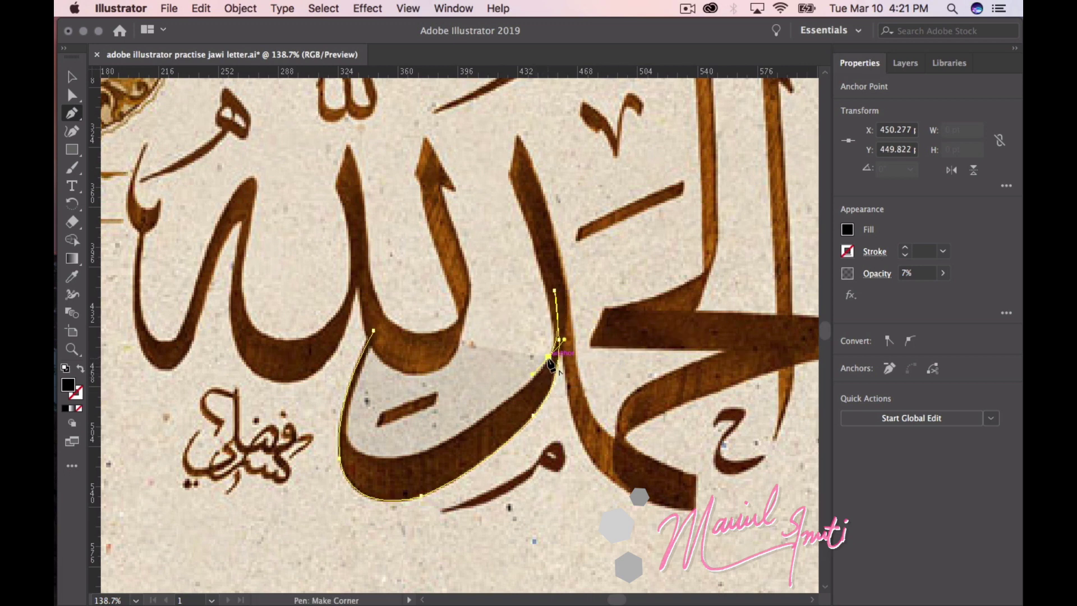
left_click(549, 359)
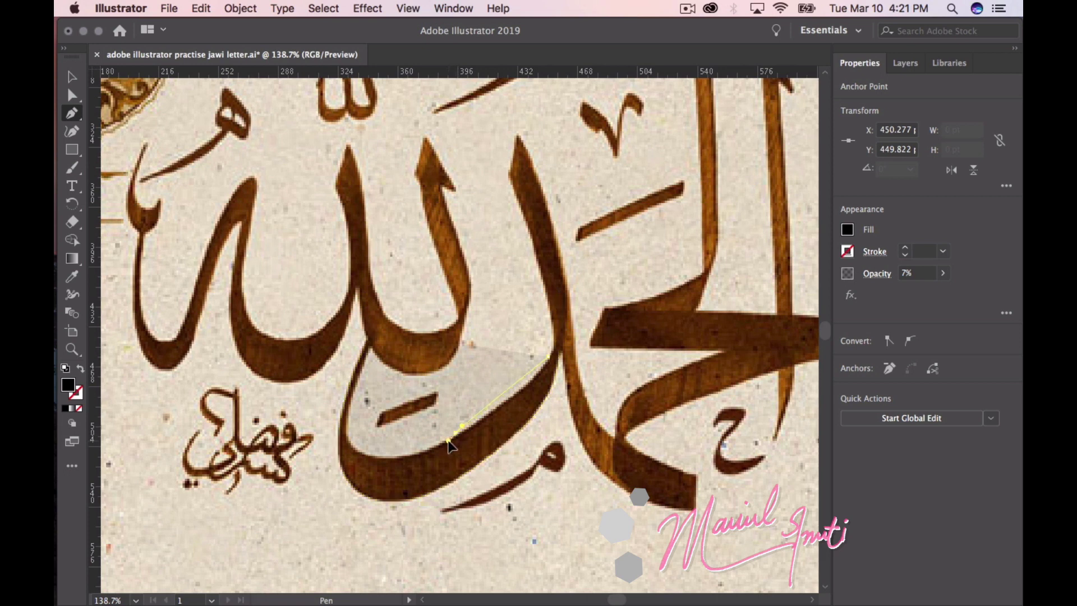
mouse_move(559, 337)
left_mouse_down()
mouse_move(532, 387)
mouse_move(510, 399)
mouse_move(525, 385)
left_mouse_up()
key("super+equal")
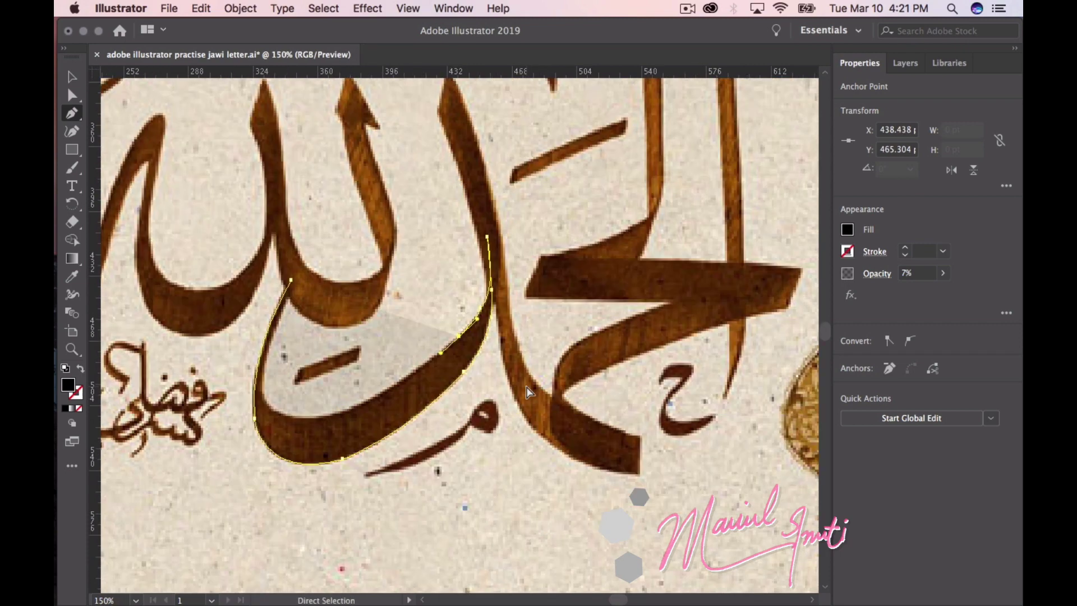
key("super+equal")
Remove the stray anchors and re-place a curved anchor where the strokes meet
scroll(529, 393, "up", 3)
scroll(527, 393, "up", 3)
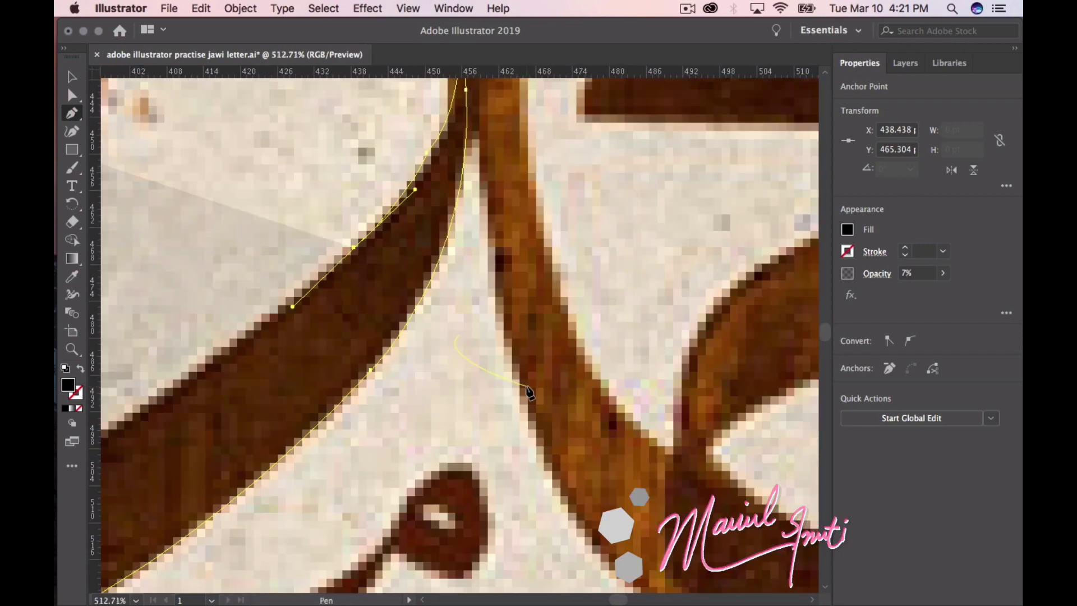
key("super+z")
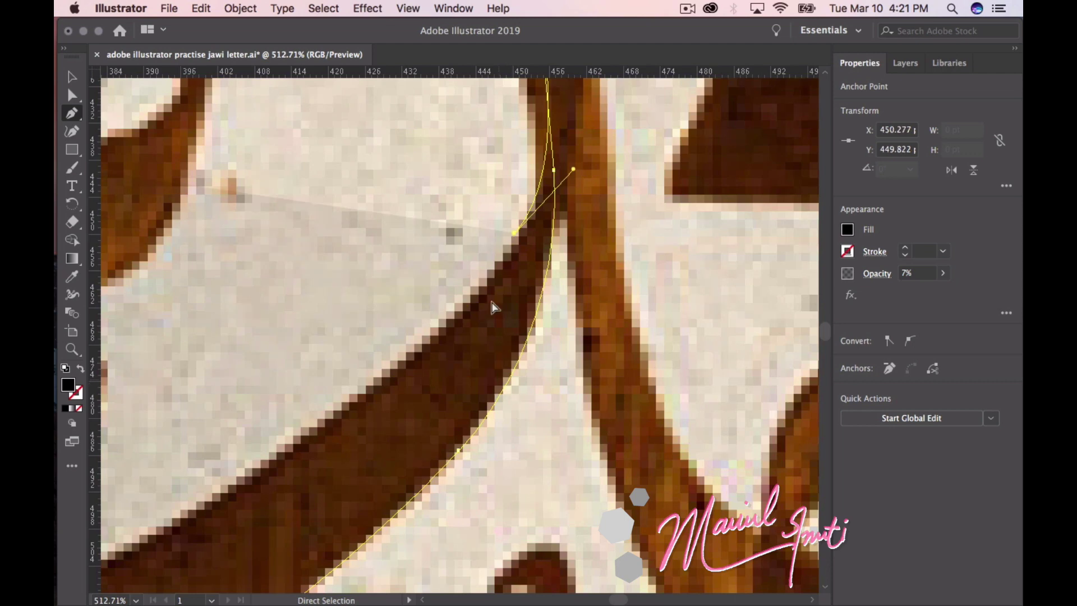
key("super+z")
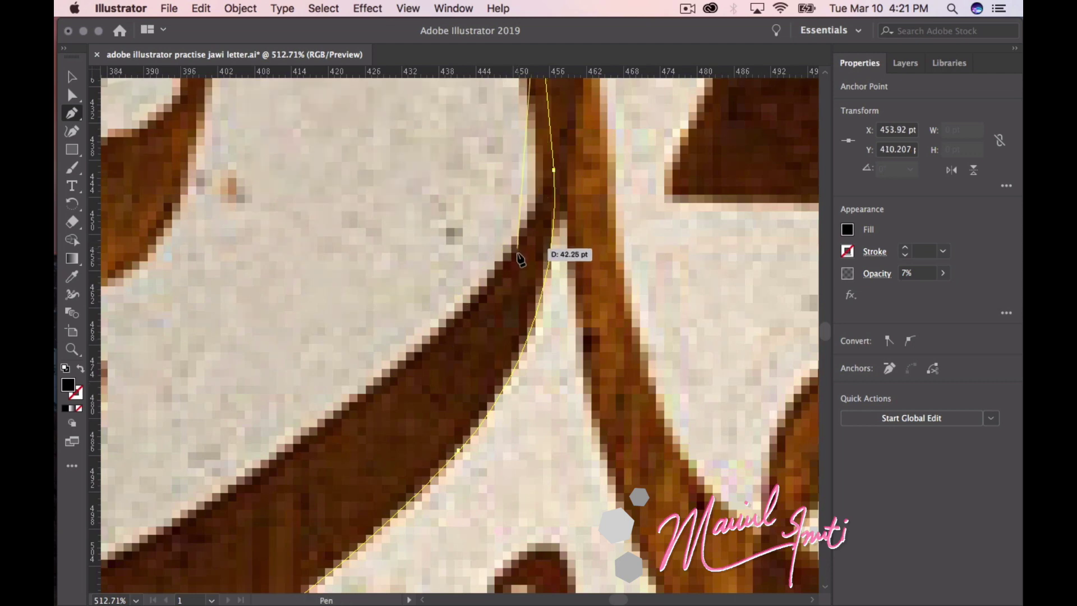
scroll(525, 249, "up", 2)
scroll(522, 258, "up", 3)
left_click_drag(527, 353, 522, 384)
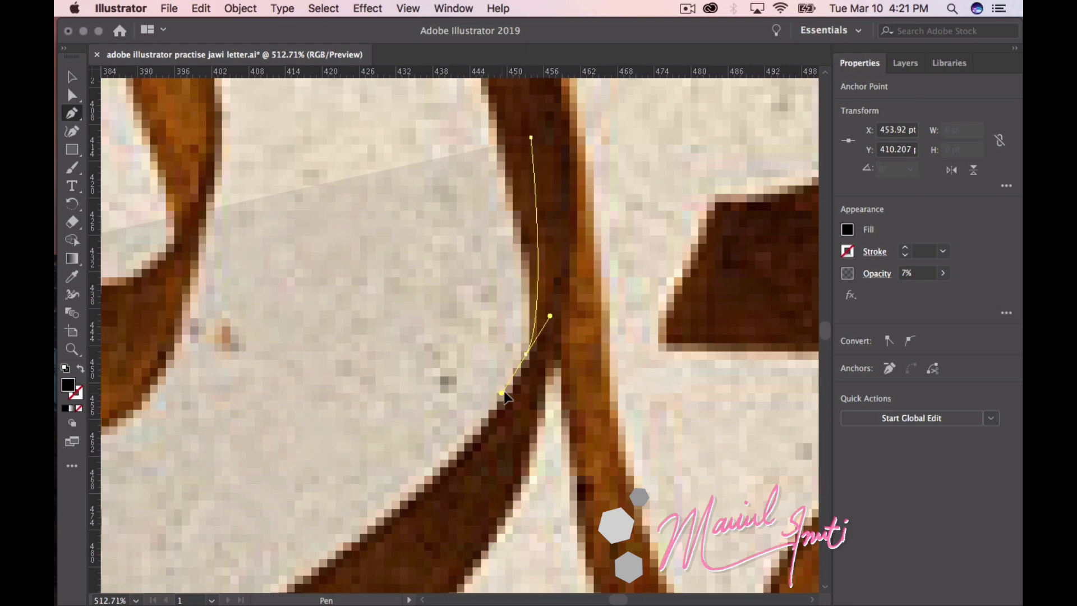
key("super")
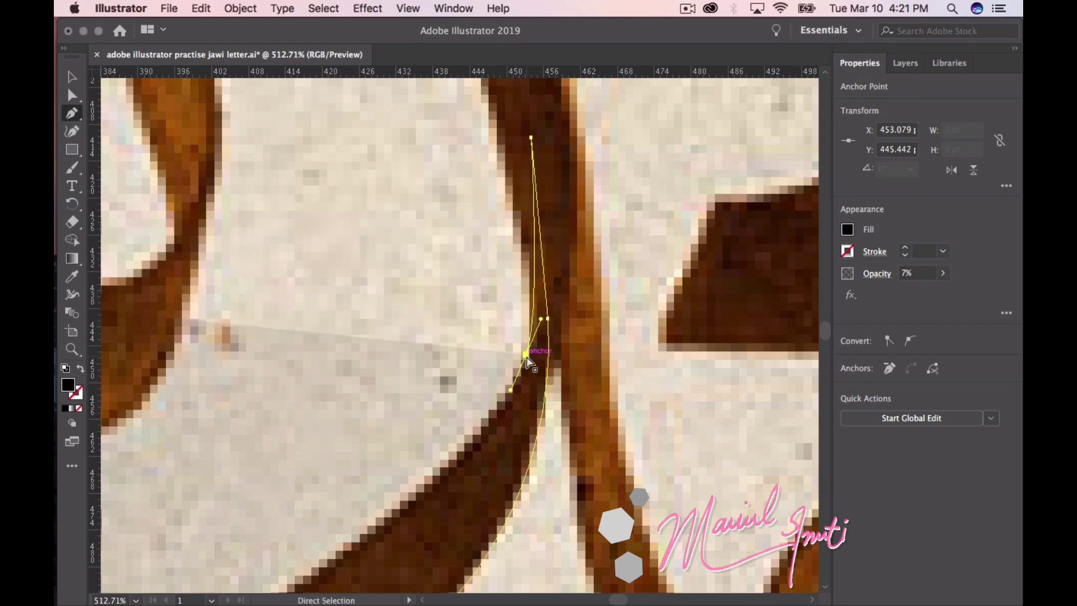
key("super+z")
mouse_move(520, 371)
left_mouse_down()
mouse_move(507, 401)
mouse_move(539, 352)
left_mouse_up()
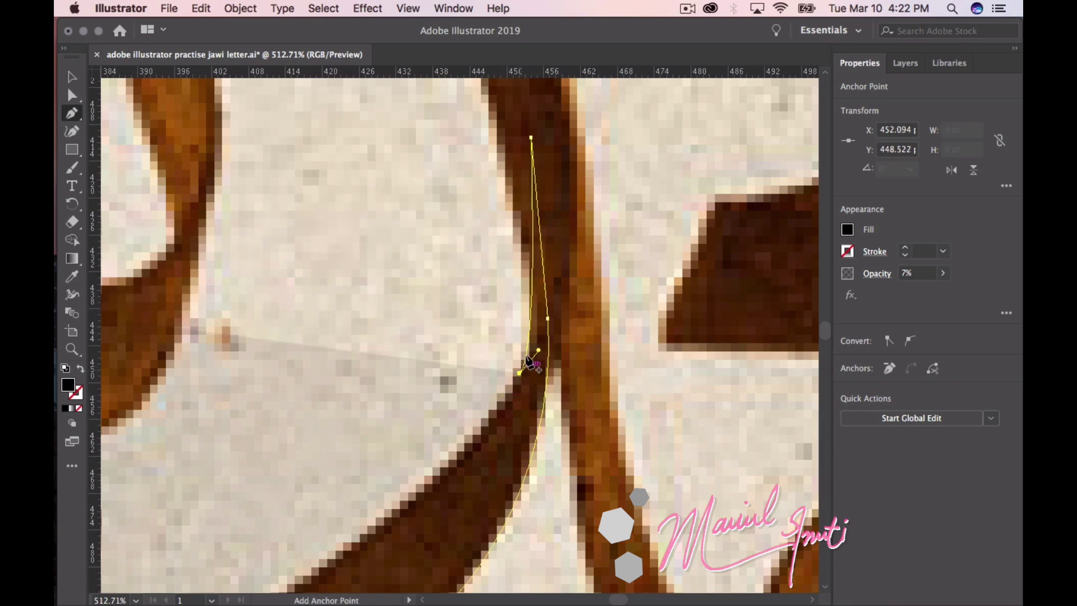
Extend the outline along the stroke's edge toward the lower left, bending segments to match
scroll(531, 362, "down", 5)
scroll(530, 362, "left", 5)
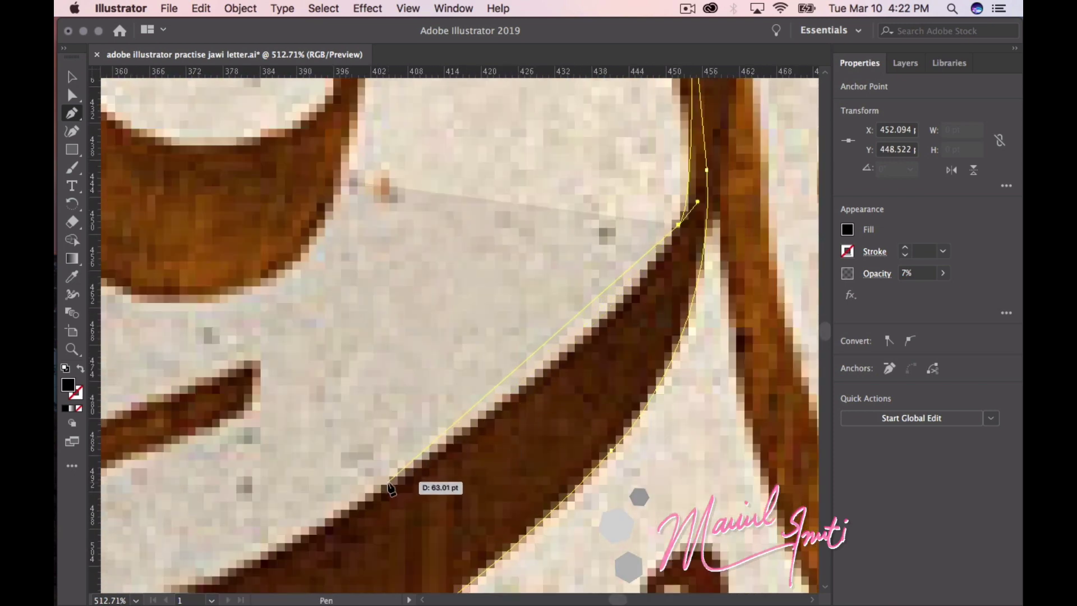
mouse_move(388, 482)
left_mouse_down()
mouse_move(373, 493)
mouse_move(275, 496)
left_mouse_up()
scroll(240, 556, "down", 5)
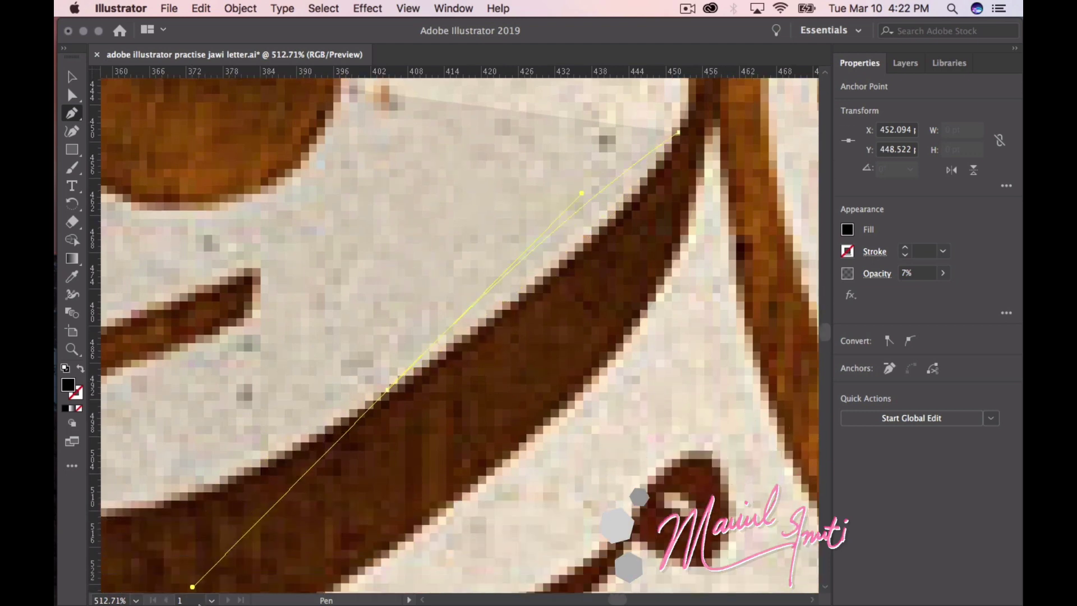
mouse_move(240, 555)
left_mouse_down()
mouse_move(241, 343)
mouse_move(284, 415)
mouse_move(203, 490)
left_mouse_up()
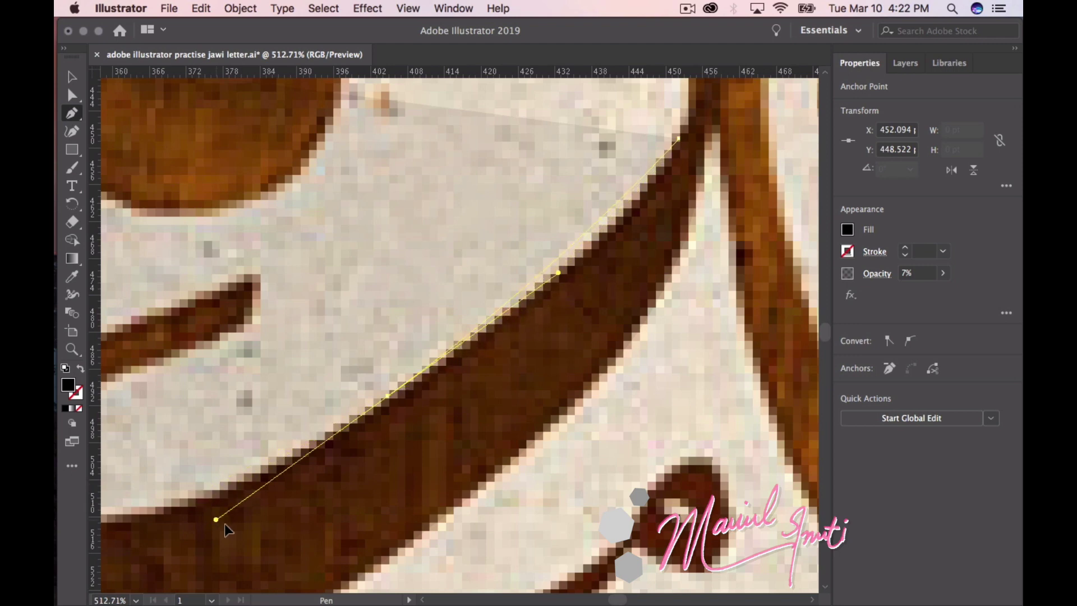
mouse_move(204, 494)
left_mouse_down()
mouse_move(181, 535)
mouse_move(151, 542)
mouse_move(163, 538)
left_mouse_up()
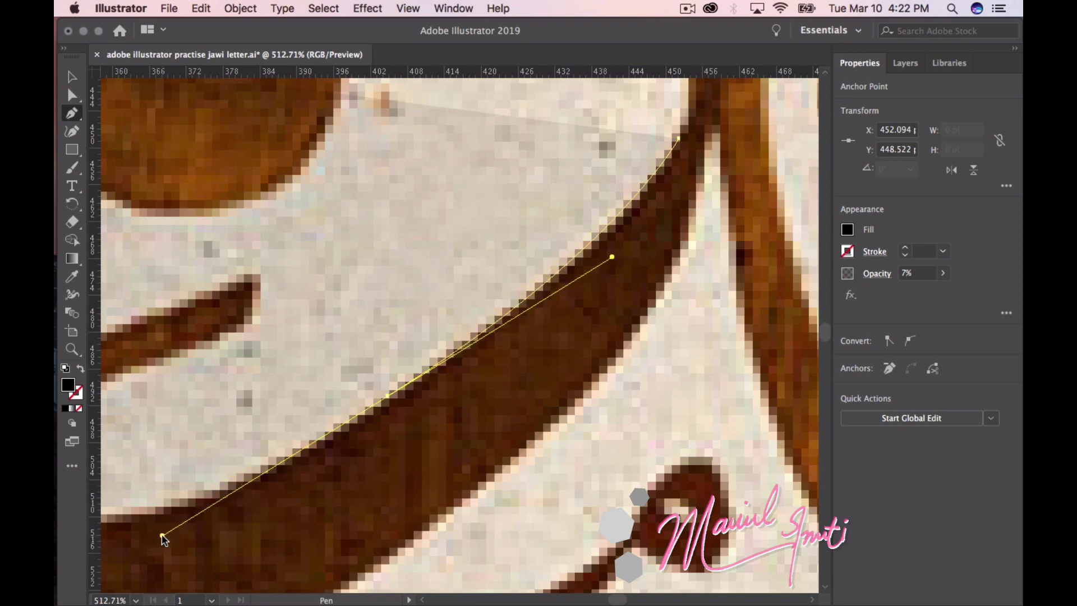
scroll(397, 440, "up", 5)
scroll(520, 371, "down", 5)
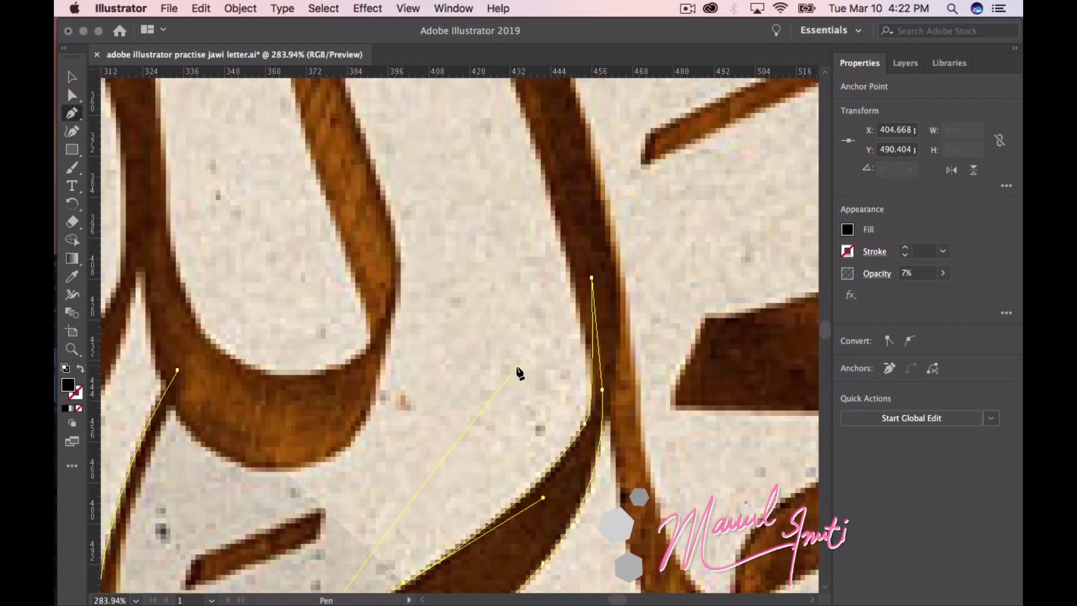
Curve the outline back up toward its starting point at the top
scroll(520, 370, "down", 3)
scroll(519, 372, "down", 1)
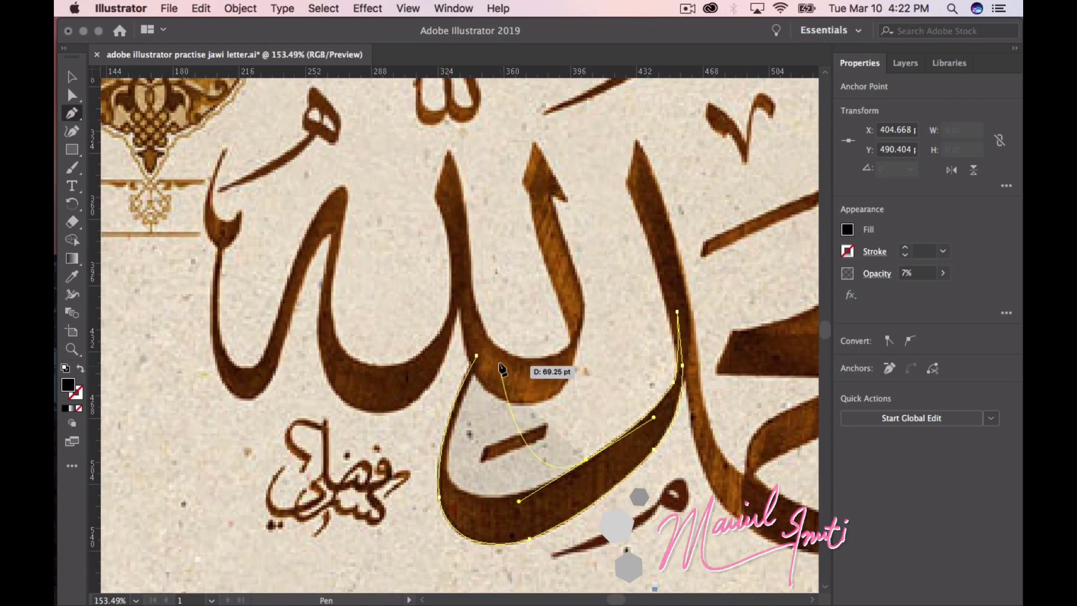
scroll(500, 367, "up", 1)
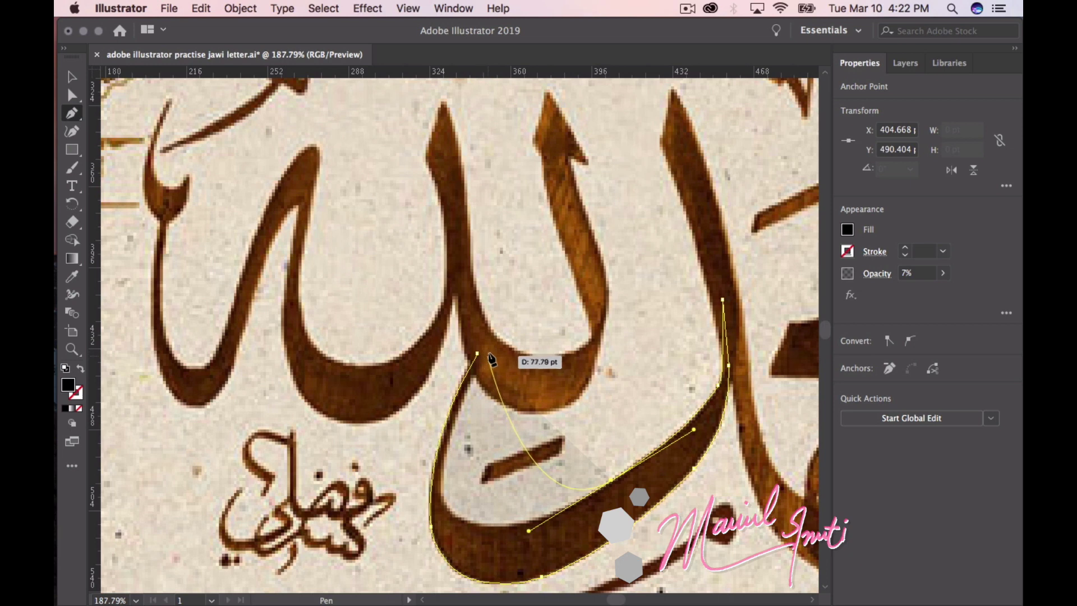
mouse_move(477, 354)
left_mouse_down()
mouse_move(599, 134)
mouse_move(580, 122)
left_mouse_up()
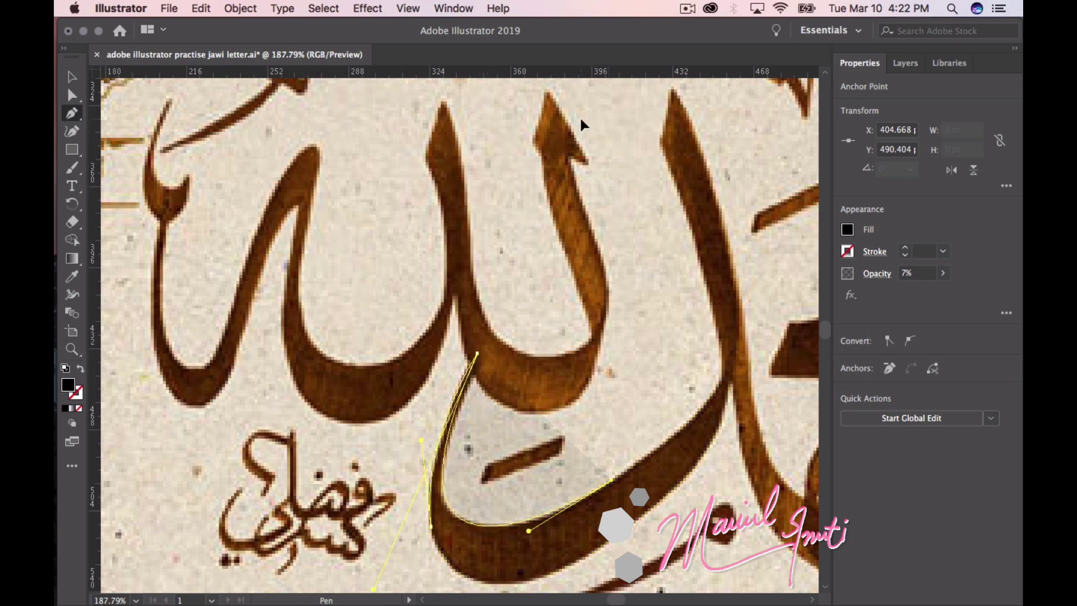
left_click_drag(580, 119, 576, 123)
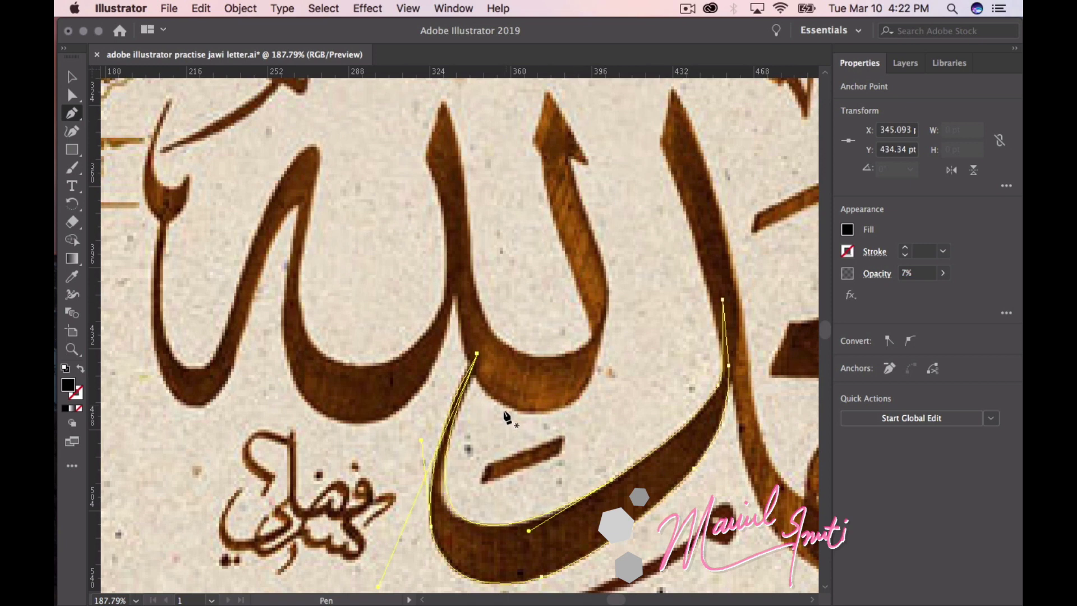
Add a sharp corner anchor at the inner bend and close the path at the top anchor
left_click(529, 530)
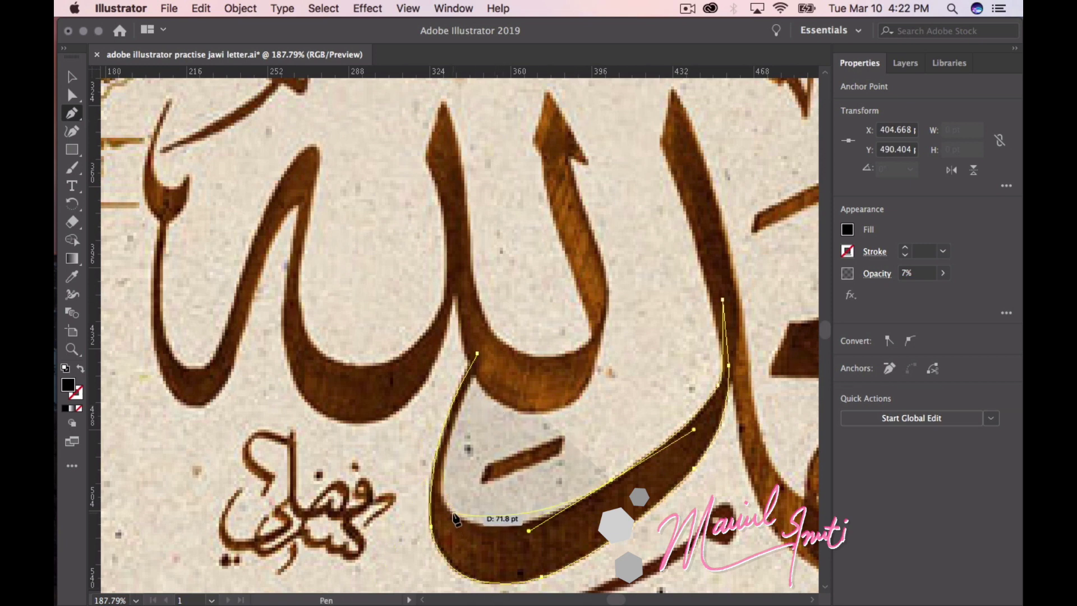
mouse_move(454, 512)
left_mouse_down()
mouse_move(367, 484)
mouse_move(377, 501)
left_mouse_up()
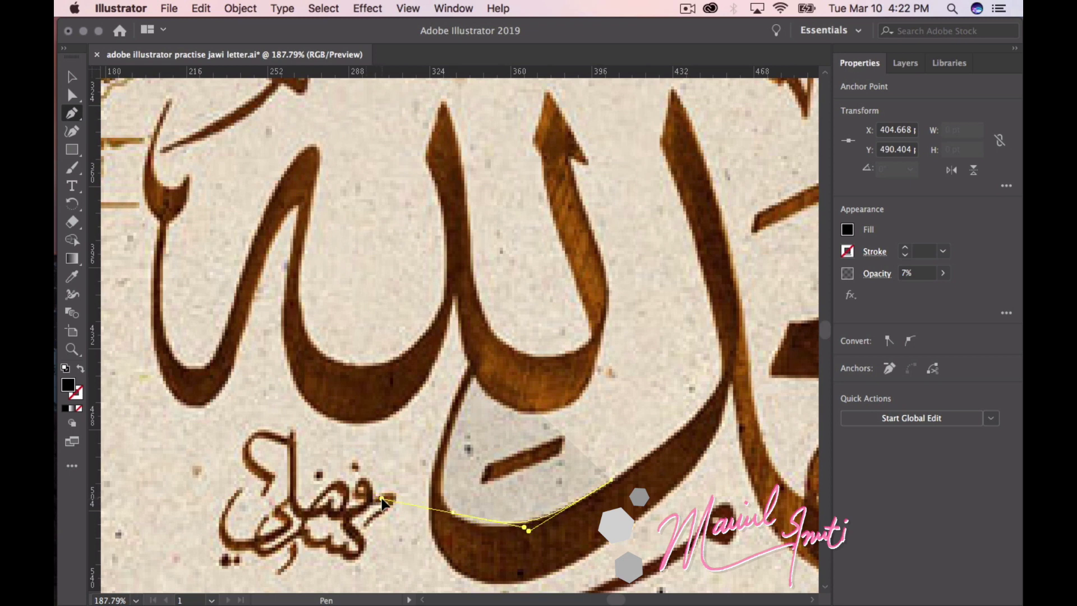
left_click(431, 486)
left_click_drag(423, 495, 428, 494)
left_click(453, 512, "alt")
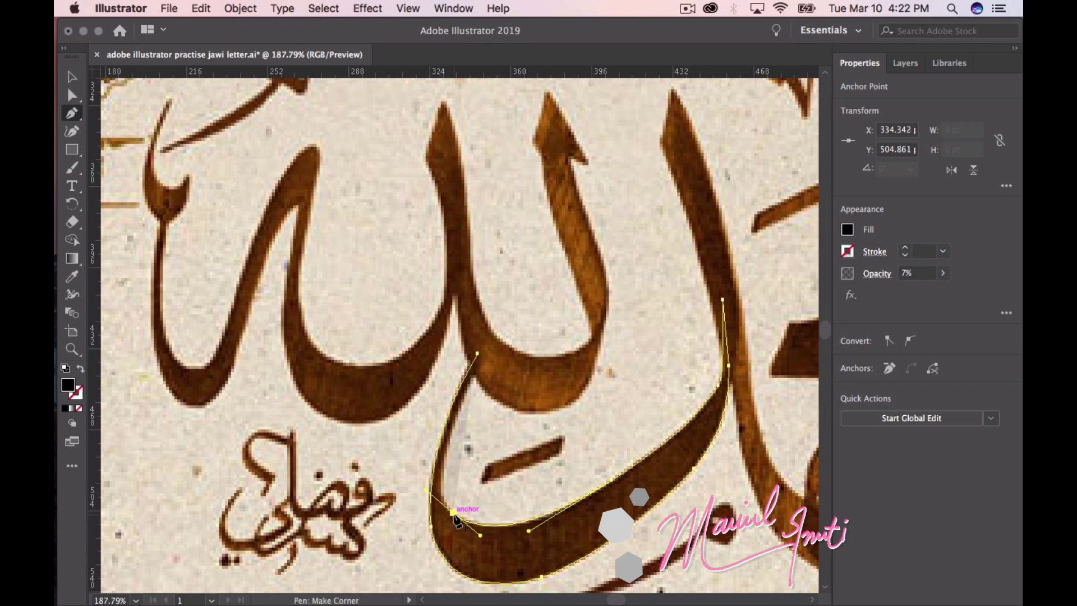
left_click(477, 353)
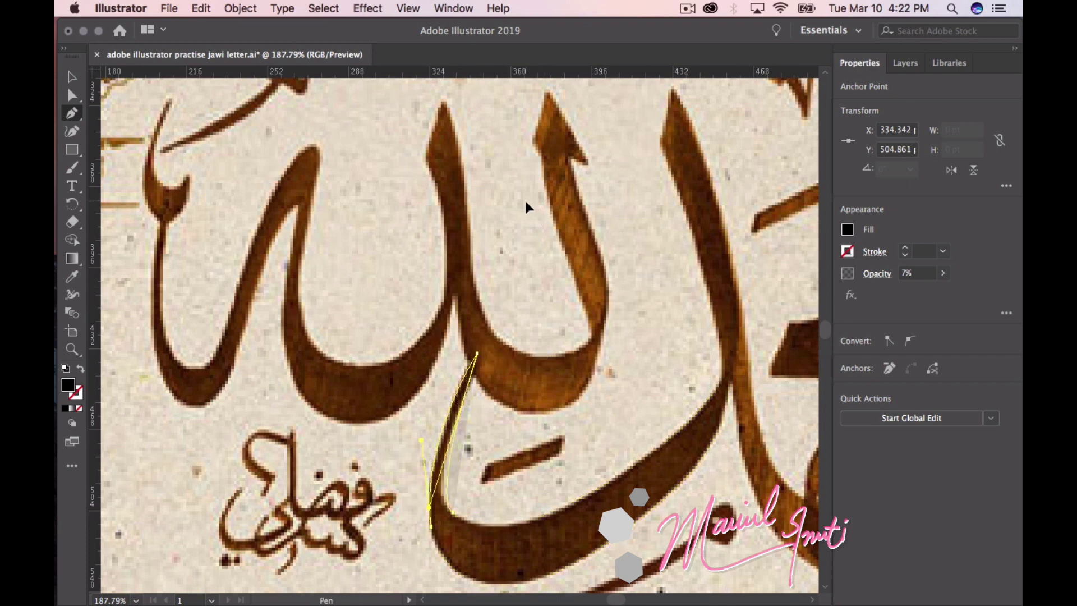
Reshape the curve from the inner bend up to the stroke's right tip
left_click_drag(453, 512, 464, 405)
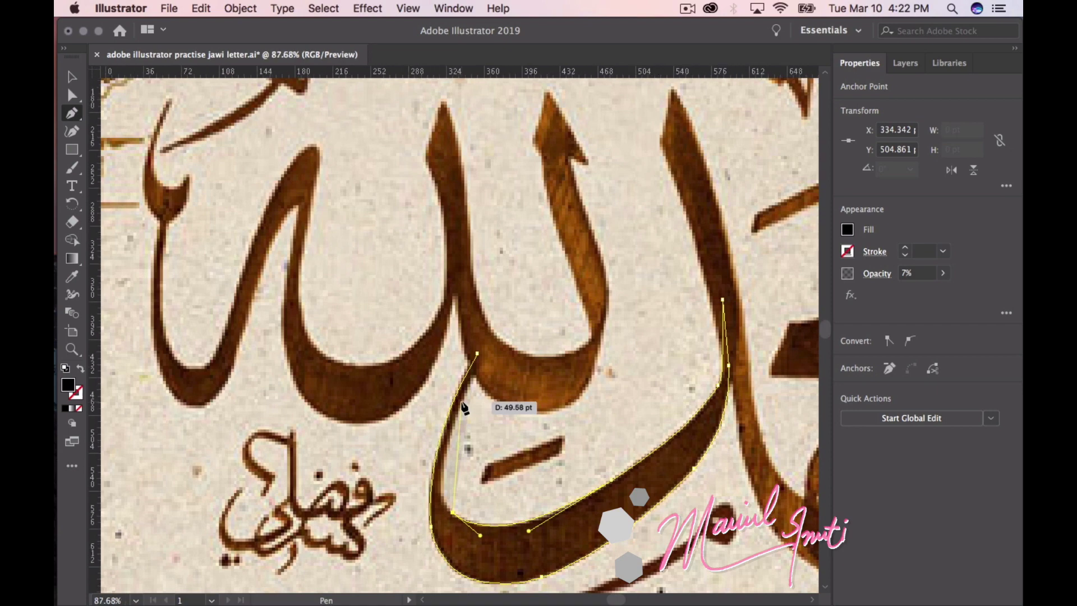
key("super+0")
mouse_move(463, 405)
left_mouse_down()
mouse_move(475, 398)
mouse_move(470, 405)
mouse_move(460, 359)
left_mouse_up()
scroll(470, 405, "up", 5)
scroll(469, 405, "up", 1)
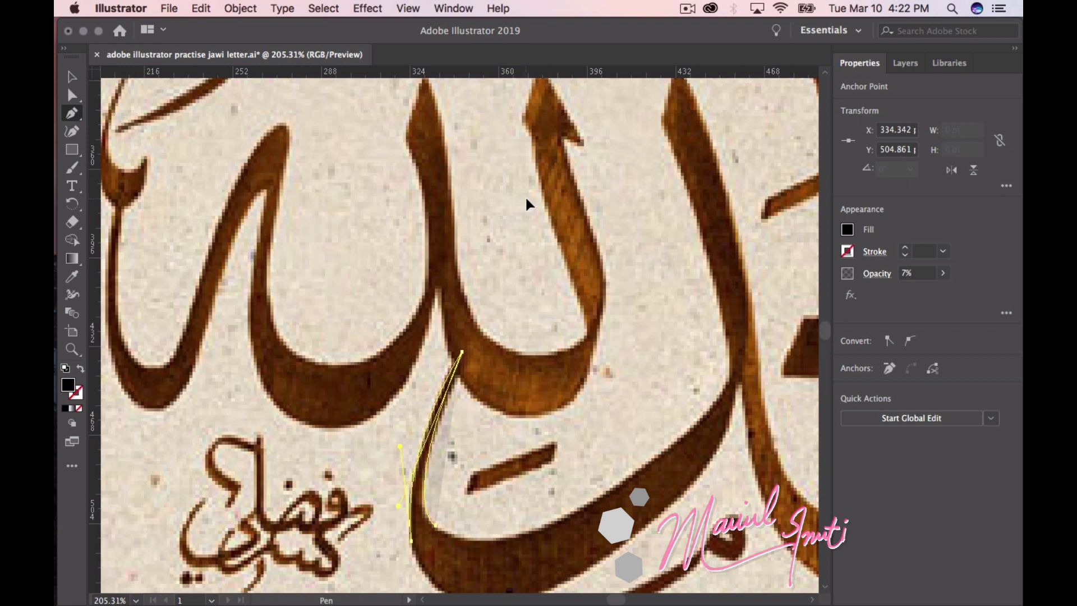
left_click_drag(736, 365, 730, 291)
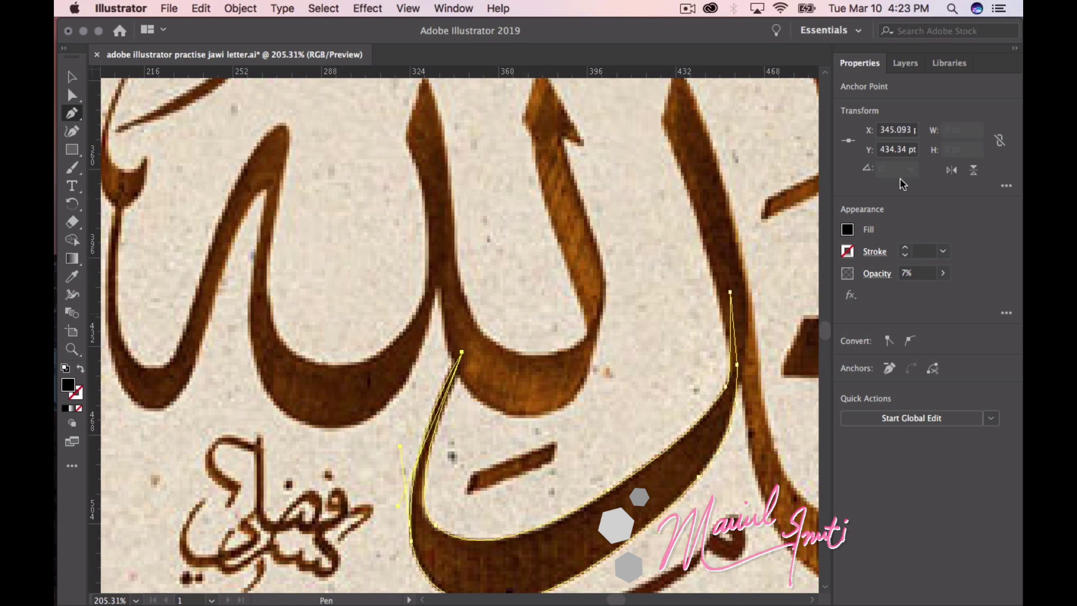
left_click(944, 274)
Raise the bowl shape to 100% opacity and make the earlier traced layers visible again
left_click_drag(887, 291, 940, 292)
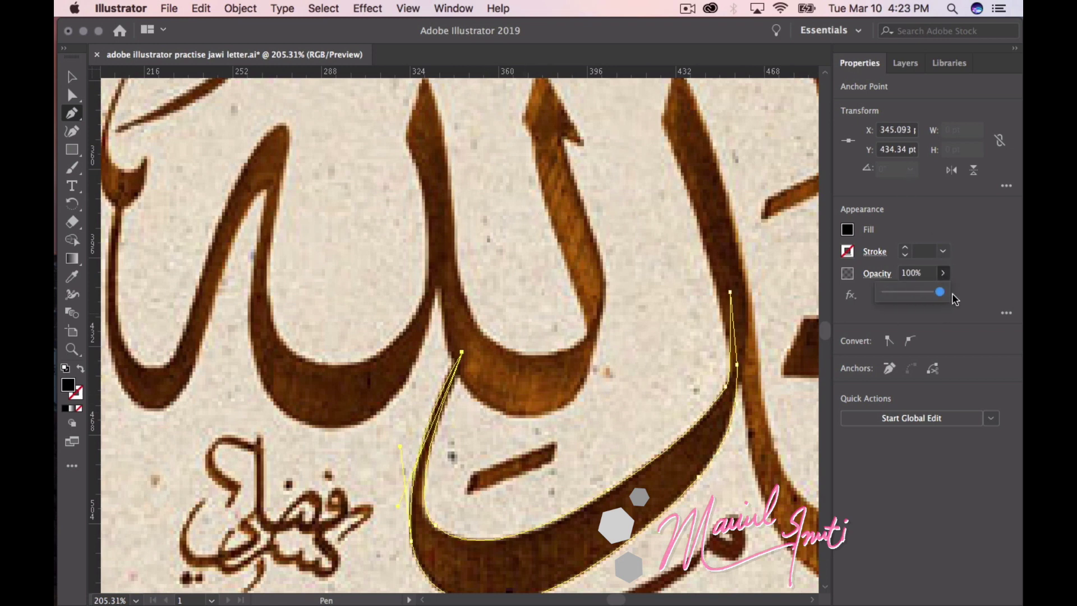
scroll(610, 310, "down", 2)
scroll(610, 310, "down", 2)
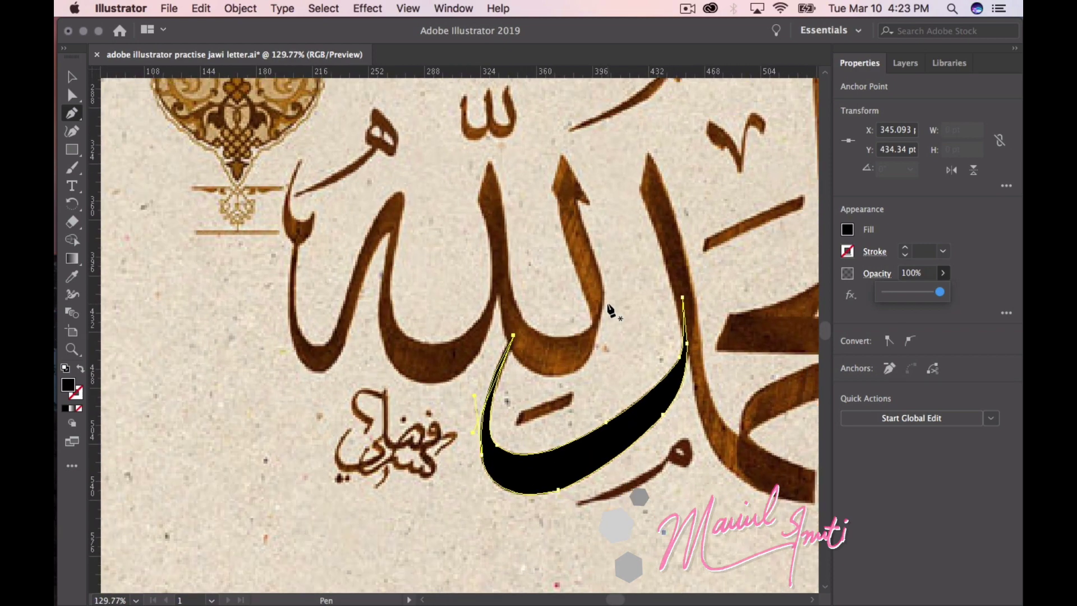
left_click(892, 64)
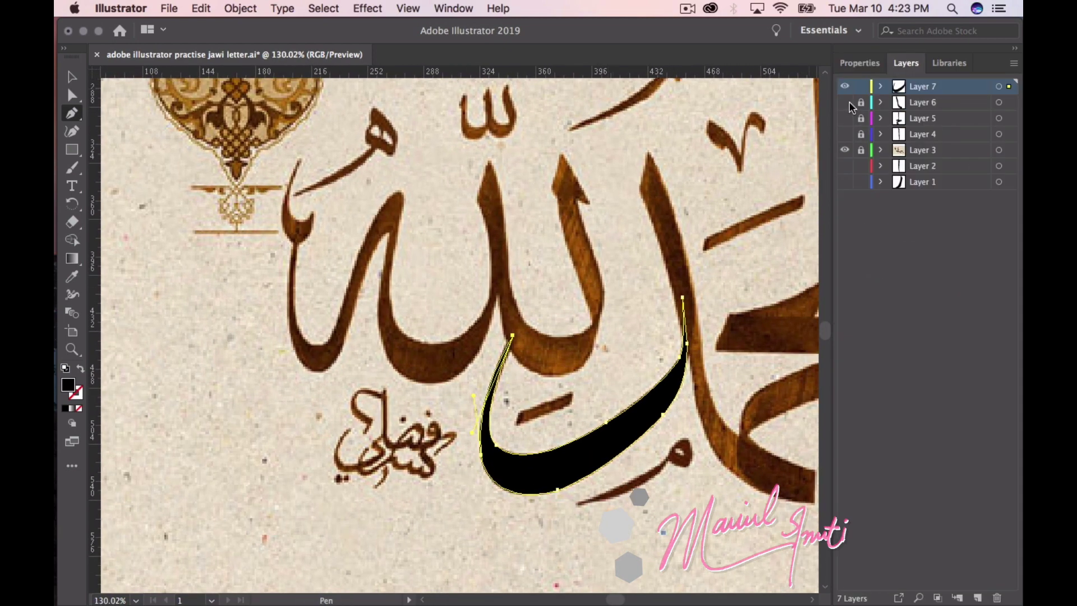
left_click(845, 135)
Add a new Layer 8 at the top of the layer stack
scroll(724, 182, "down", 2)
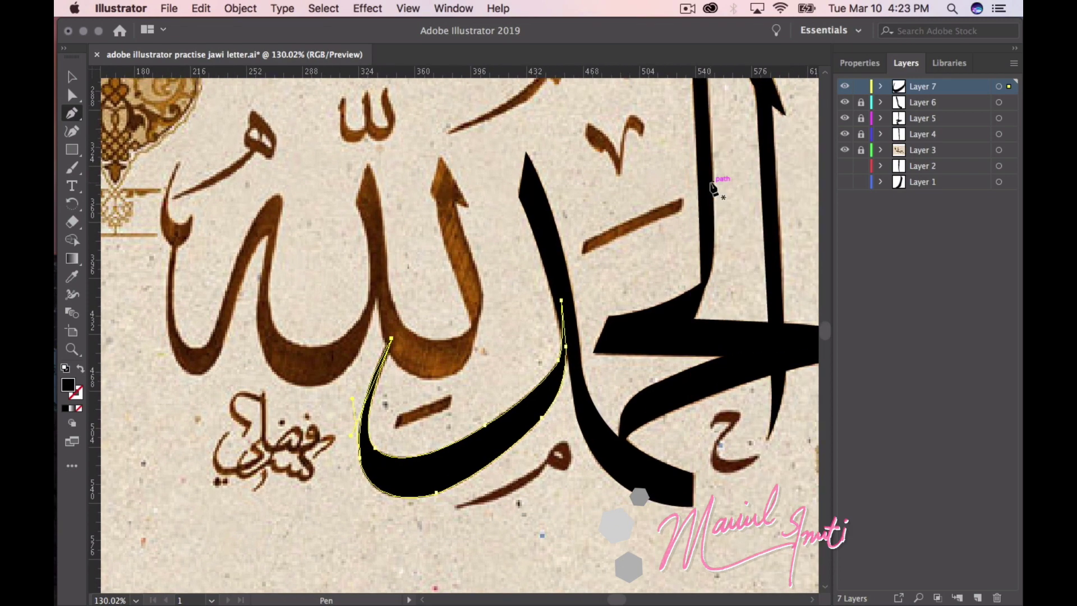
scroll(719, 185, "down", 3)
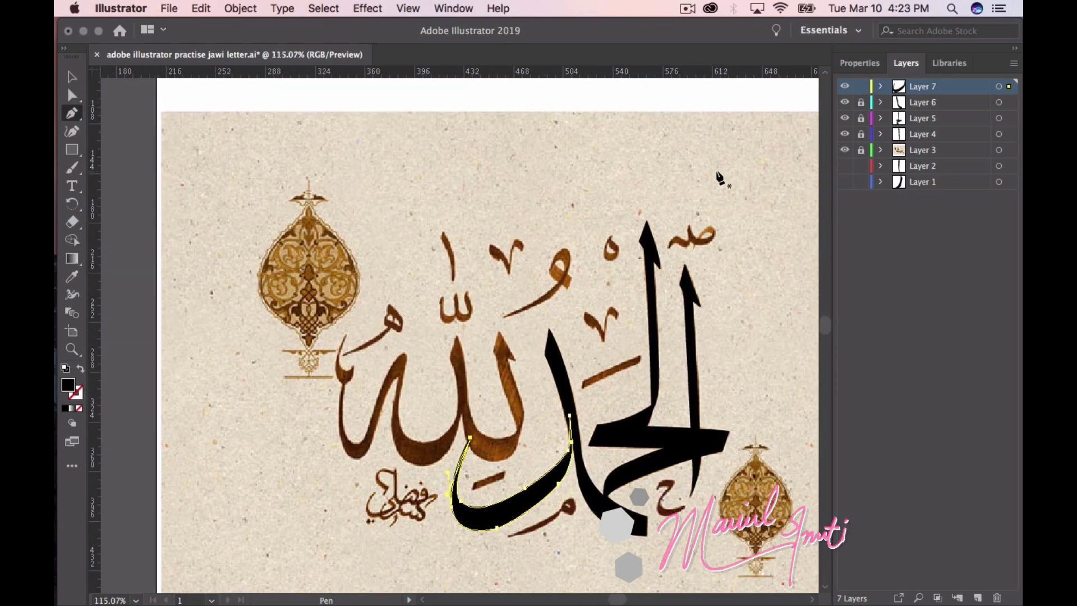
scroll(714, 190, "up", 3)
scroll(719, 179, "left", 2)
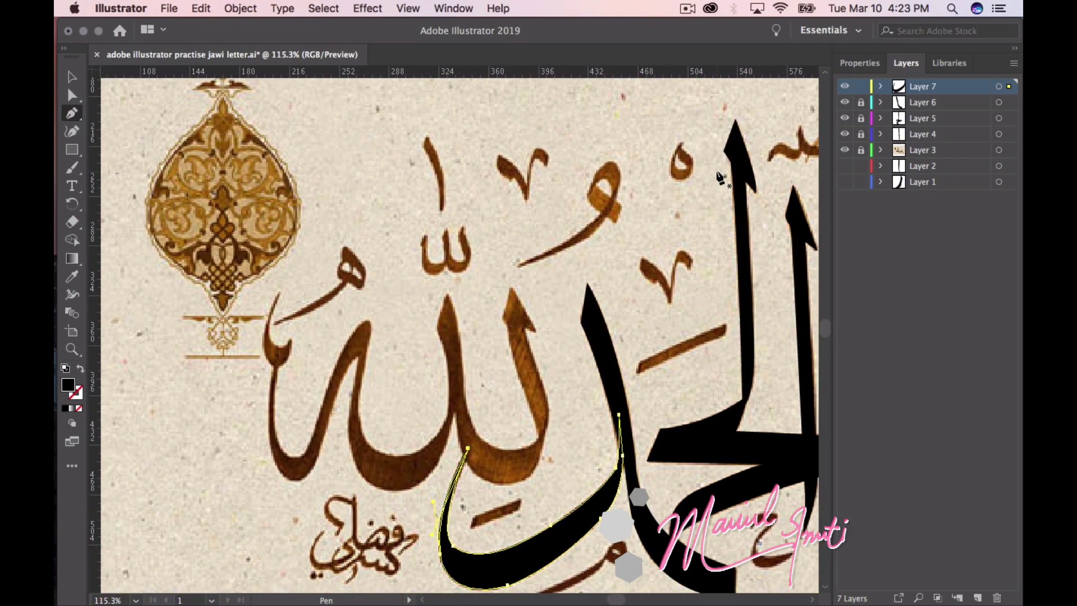
scroll(720, 178, "down", 2)
left_click(977, 598)
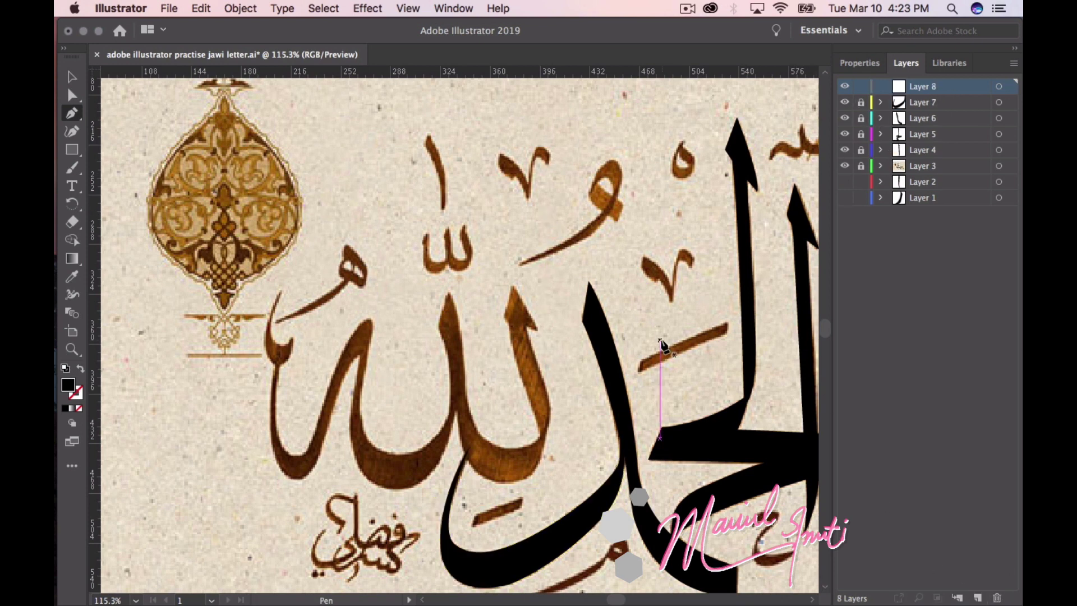
Start the Layer 8 outline at the upright stroke's top and curve it down its edge
scroll(519, 262, "left", 1)
scroll(519, 261, "down", 1)
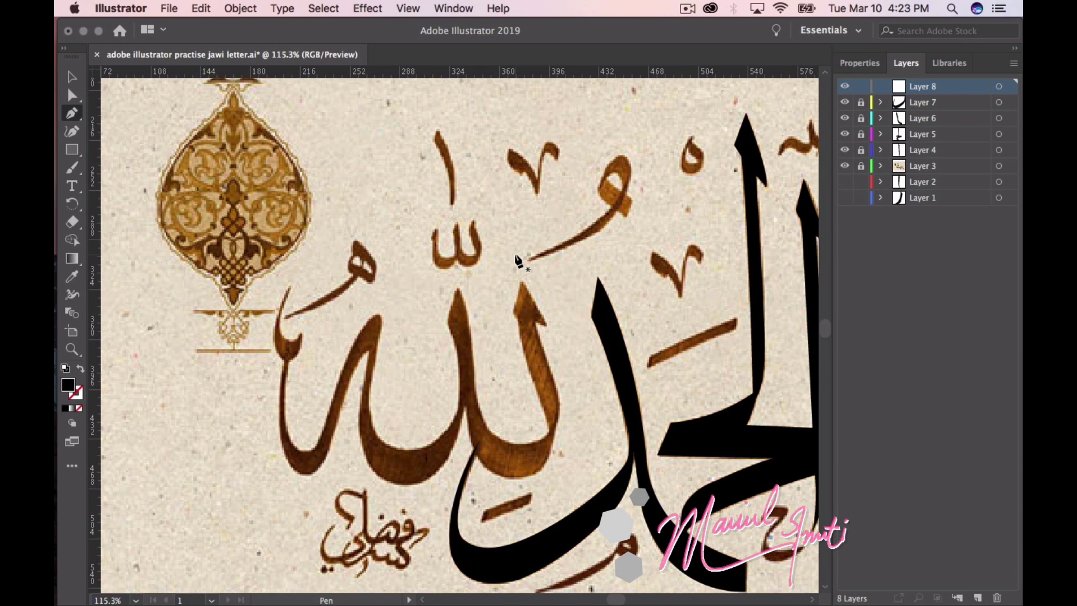
scroll(519, 262, "up", 1)
scroll(519, 262, "up", 1)
scroll(519, 261, "up", 1)
scroll(519, 262, "up", 1)
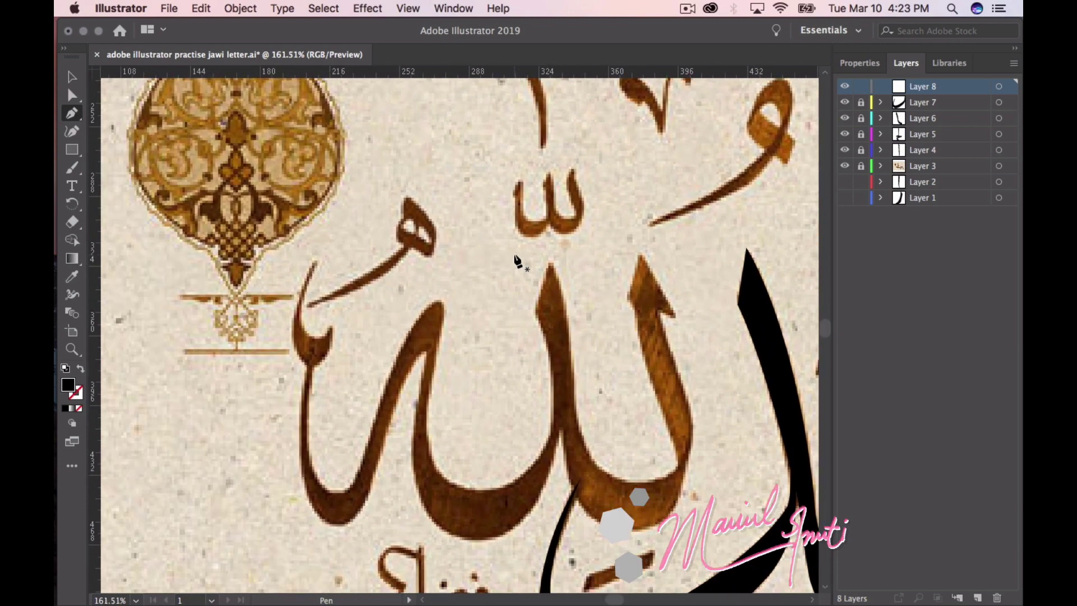
left_click(648, 272)
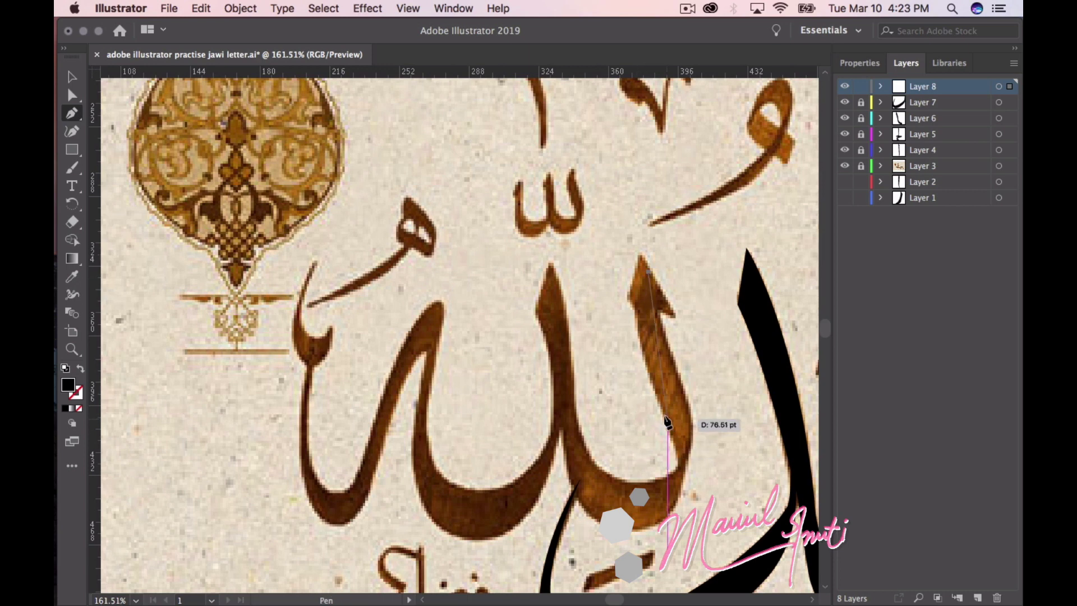
left_click(636, 303)
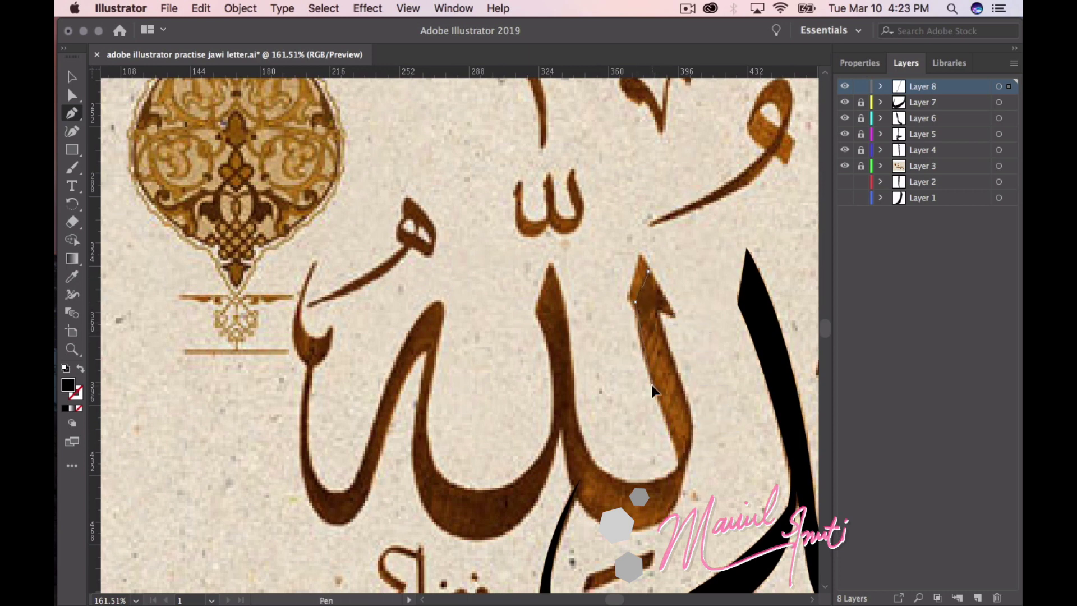
left_click_drag(652, 385, 679, 456)
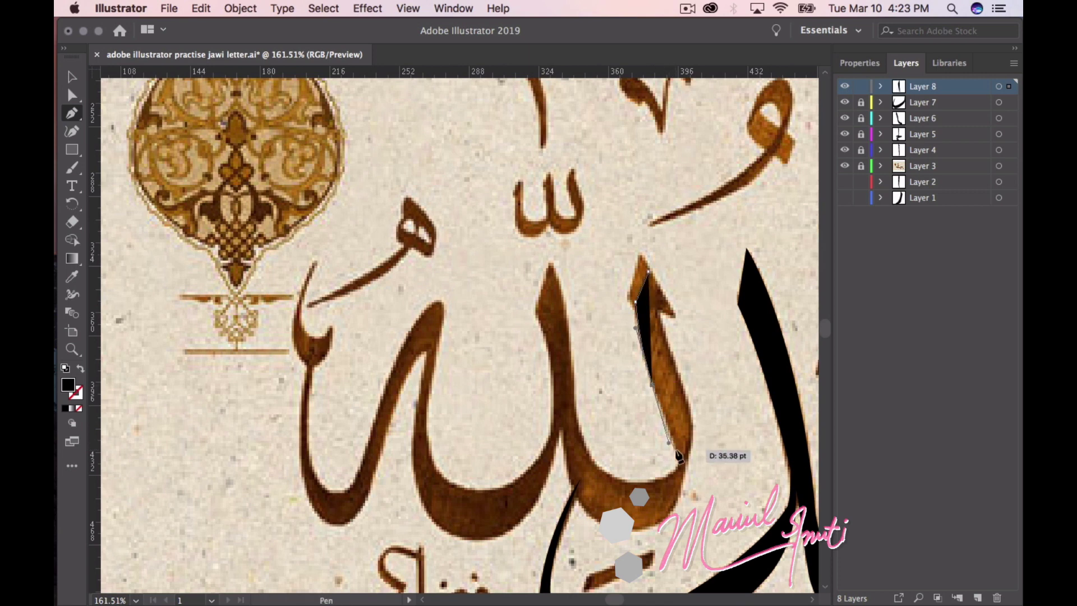
left_click_drag(677, 453, 672, 440)
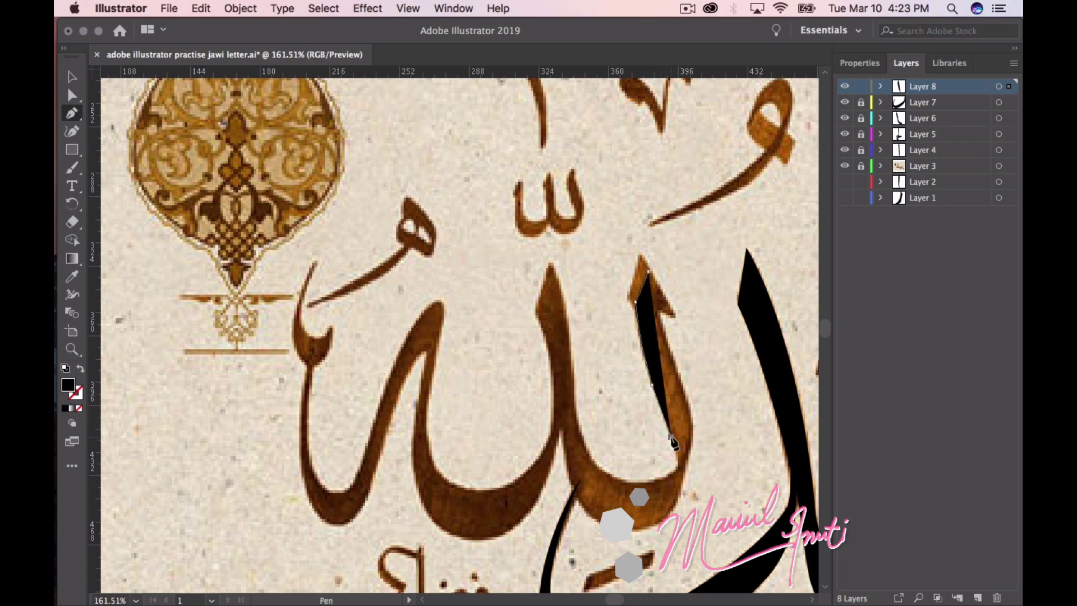
left_click(672, 441)
Carry the outline around the stroke's bottom and up its left side to a corner anchor
left_click(678, 466)
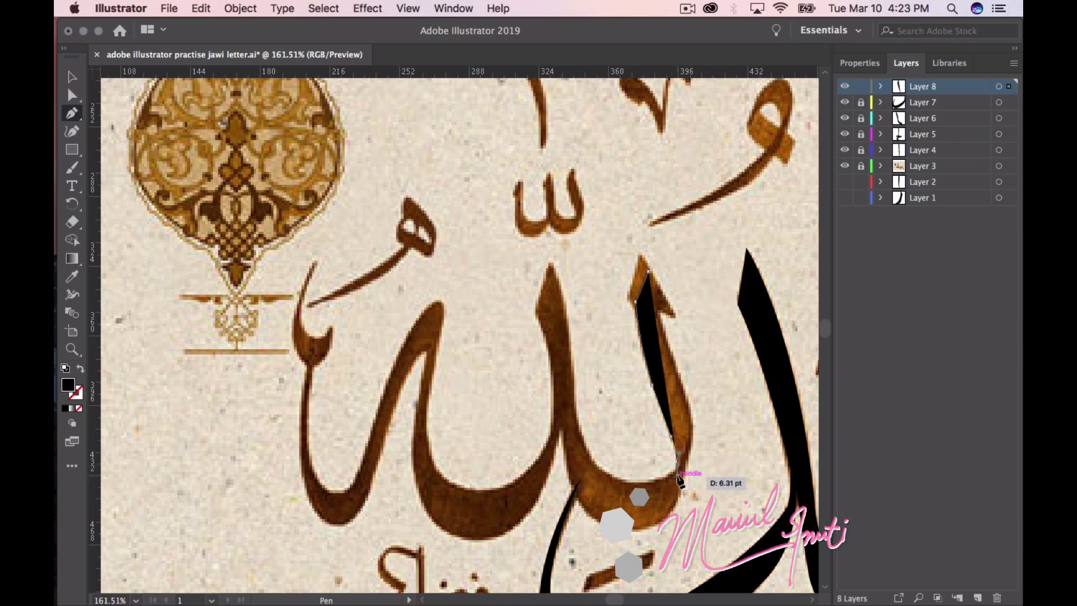
left_click(653, 488)
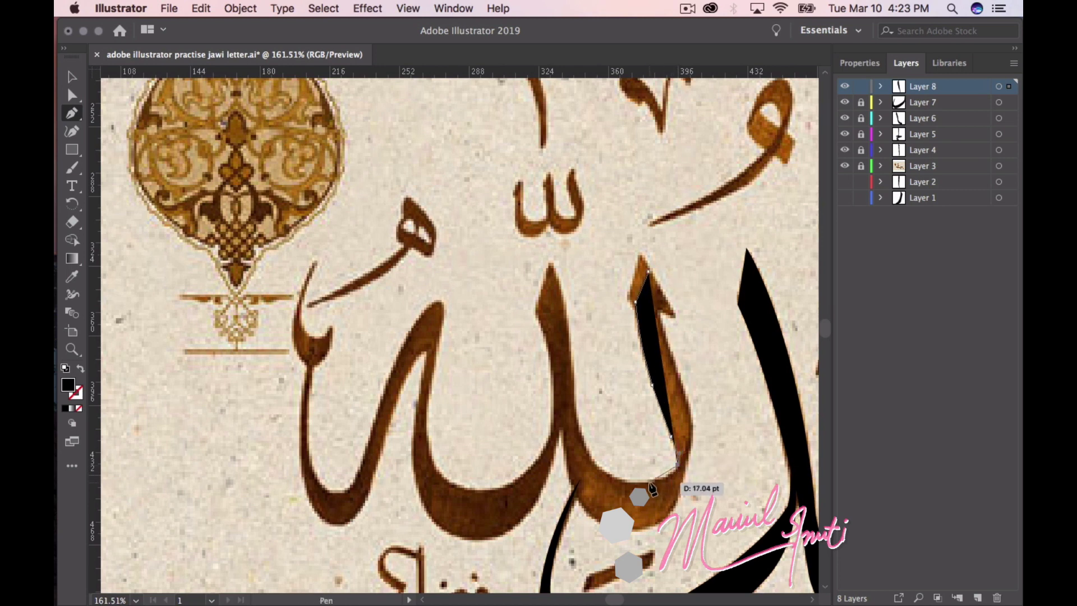
left_click_drag(643, 482, 608, 484)
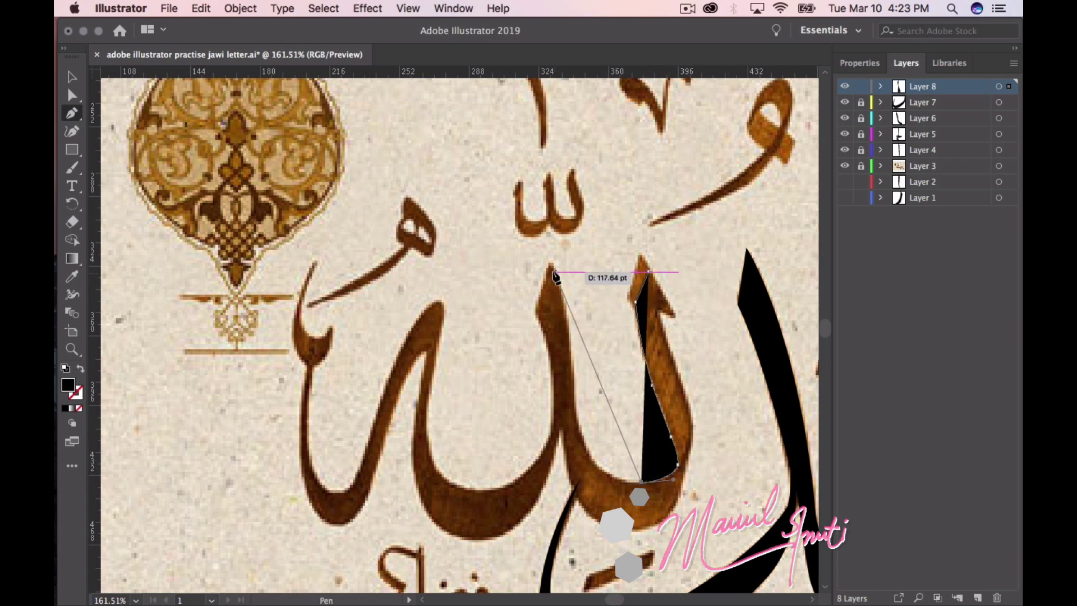
left_click_drag(576, 415, 564, 331)
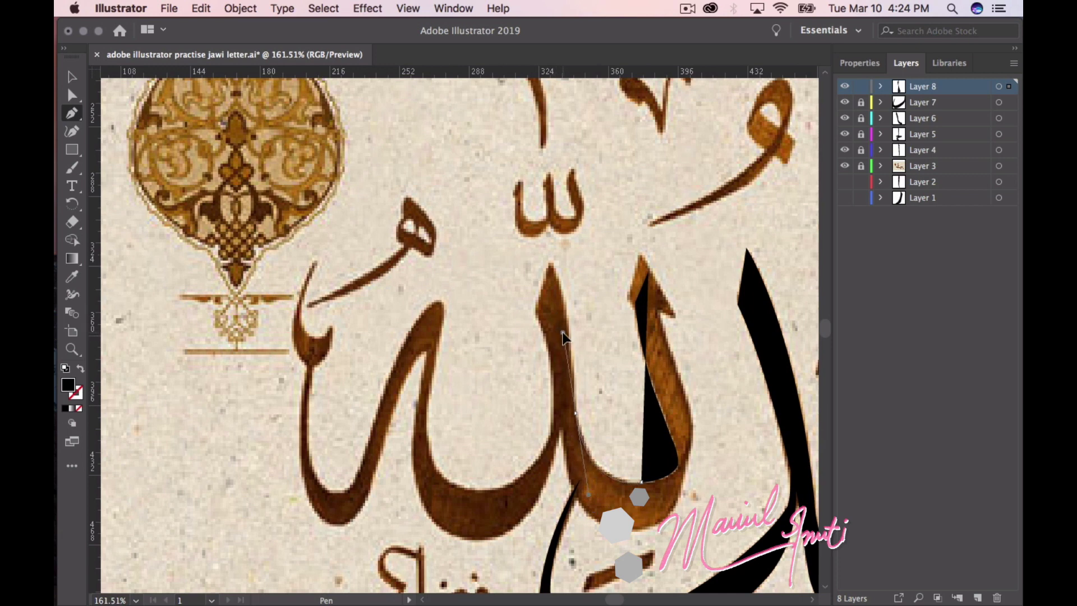
left_click_drag(563, 332, 562, 332)
left_click(576, 413)
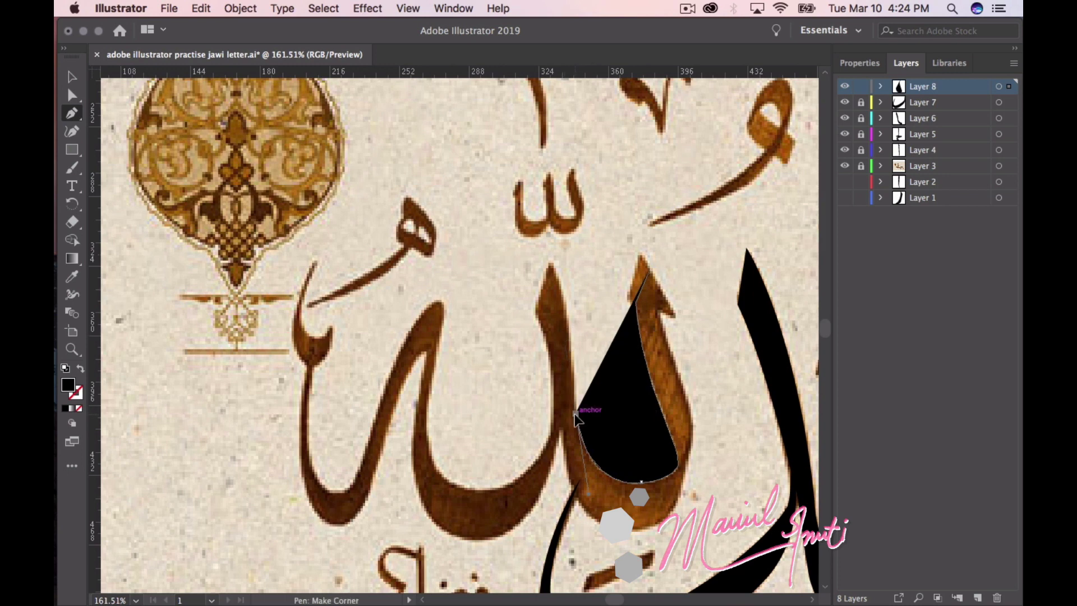
Place a sharp tip atop the neighbouring stroke and trace down its left edge
left_click_drag(552, 263, 527, 217)
left_click(552, 263)
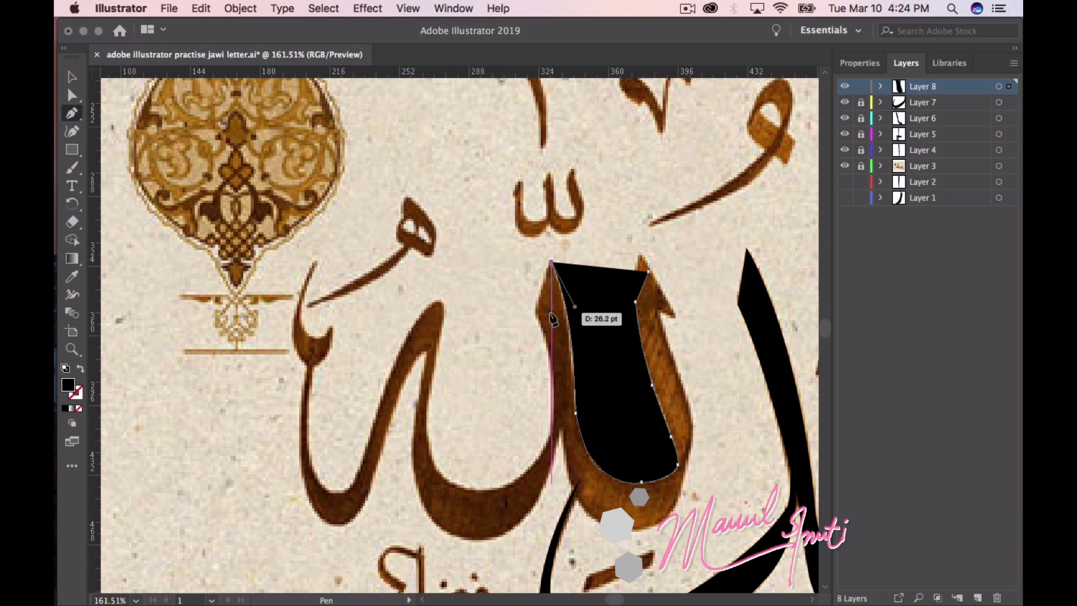
left_click(551, 312)
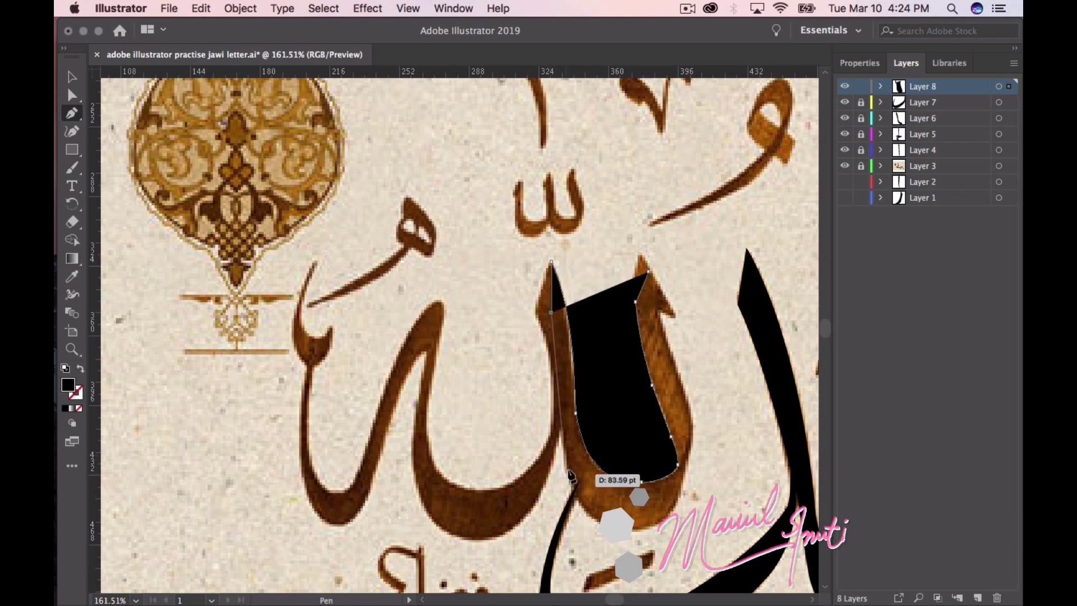
left_click_drag(565, 433, 563, 471)
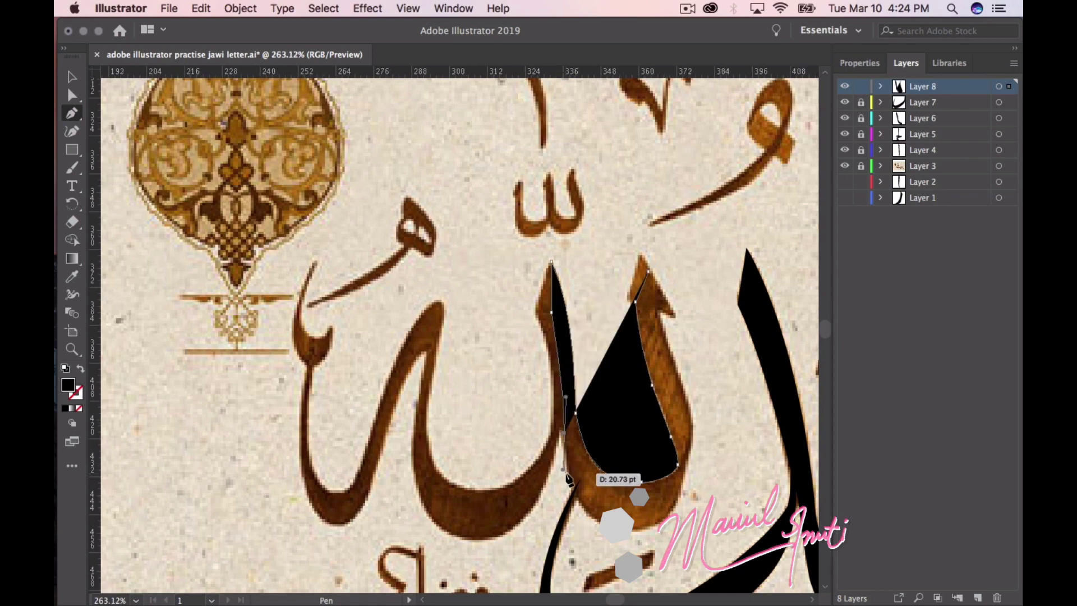
scroll(563, 471, "up", 3)
scroll(567, 480, "down", 1)
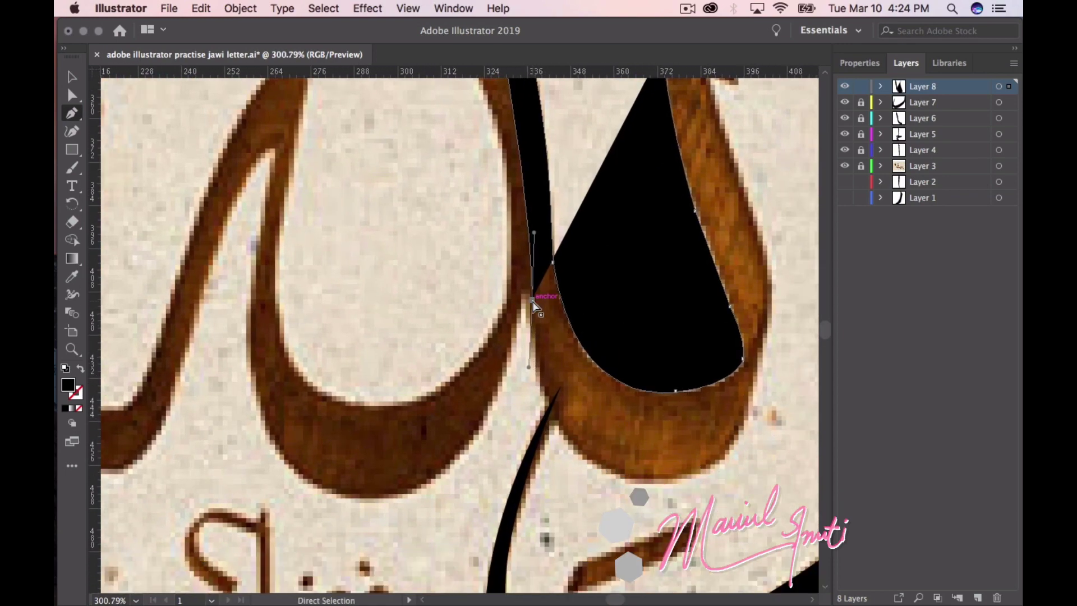
Undo the stray anchor and lengthen the bowl curve's direction handle slightly
mouse_move(541, 308)
left_mouse_down()
mouse_move(565, 440)
mouse_move(586, 475)
left_mouse_up()
key("ctrl+z")
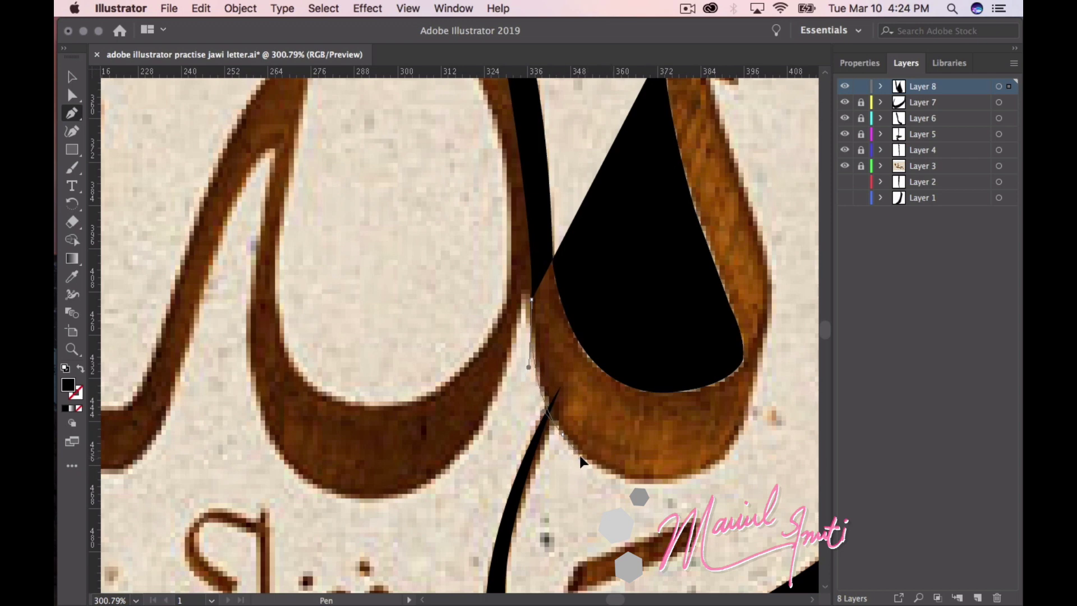
left_click_drag(576, 457, 579, 466)
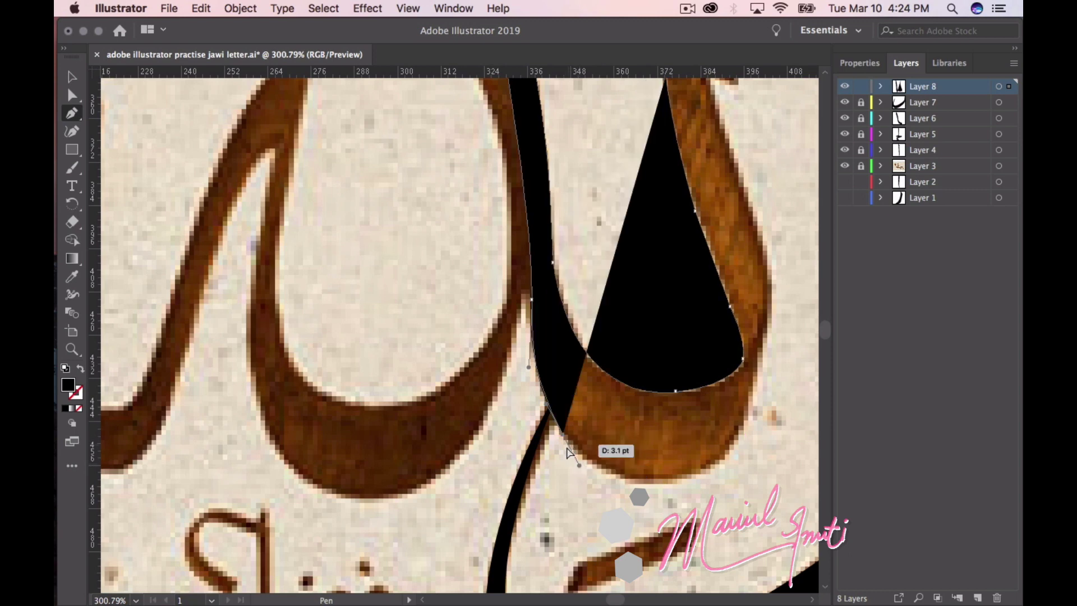
left_click(864, 65)
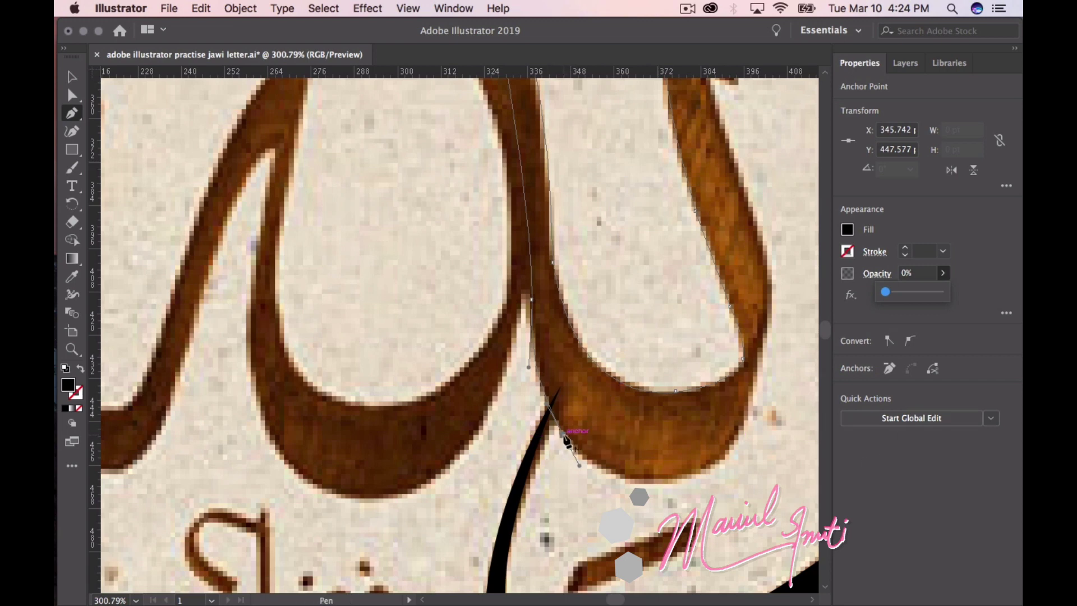
Curve the Layer 8 outline around the bowl's bottom toward its right side
mouse_move(704, 468)
left_mouse_down()
mouse_move(737, 437)
mouse_move(813, 452)
left_mouse_up()
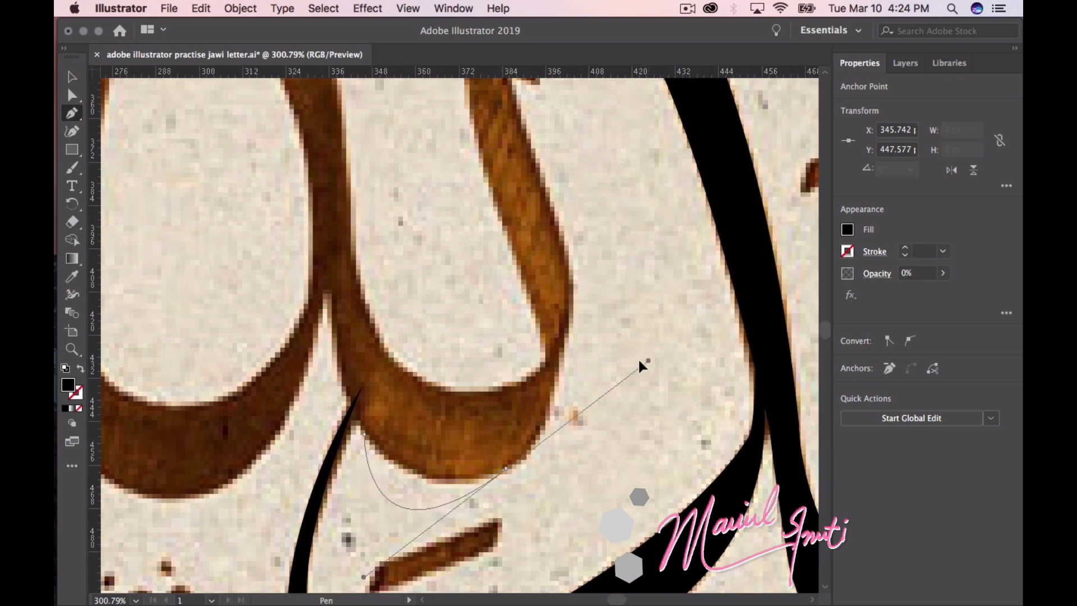
mouse_move(813, 452)
left_mouse_down()
mouse_move(598, 444)
mouse_move(602, 431)
left_mouse_up()
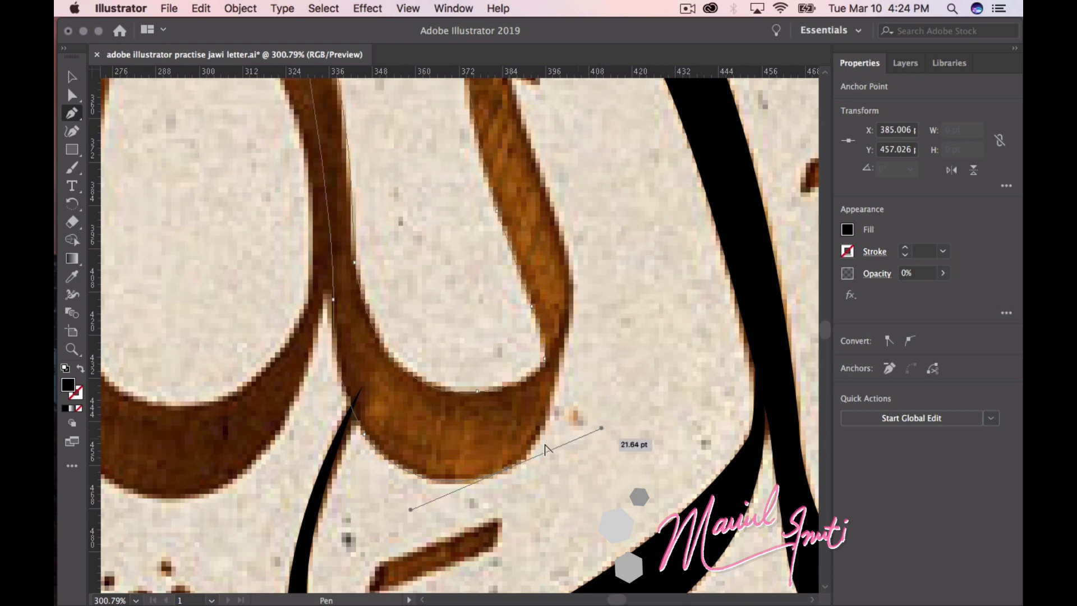
left_click(505, 468)
scroll(673, 381, "up", 5)
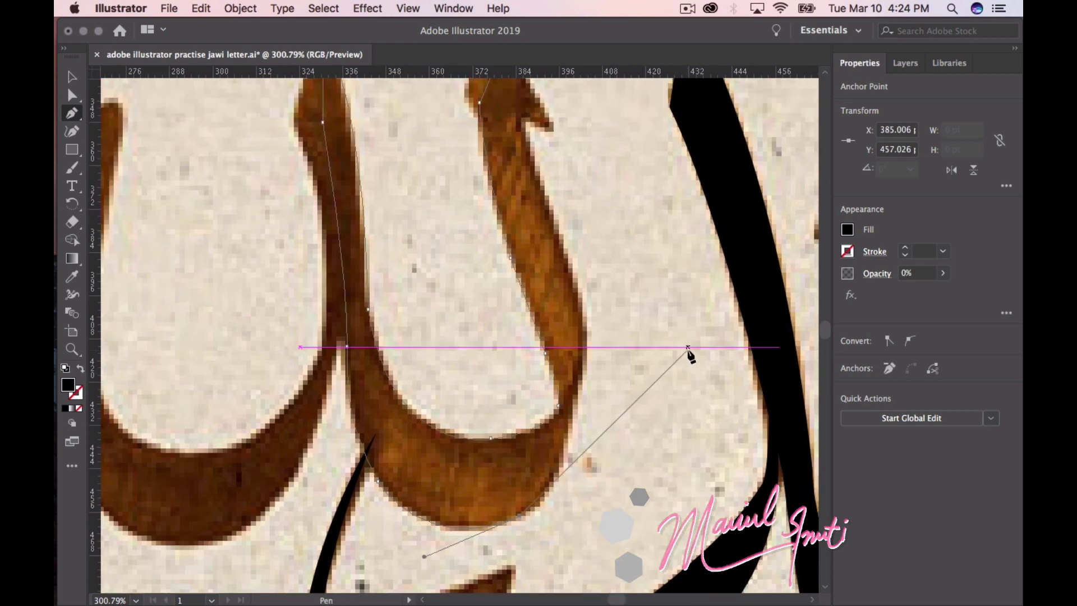
mouse_move(601, 499)
left_mouse_down()
mouse_move(600, 511)
mouse_move(584, 449)
left_mouse_up()
scroll(599, 512, "down", 5)
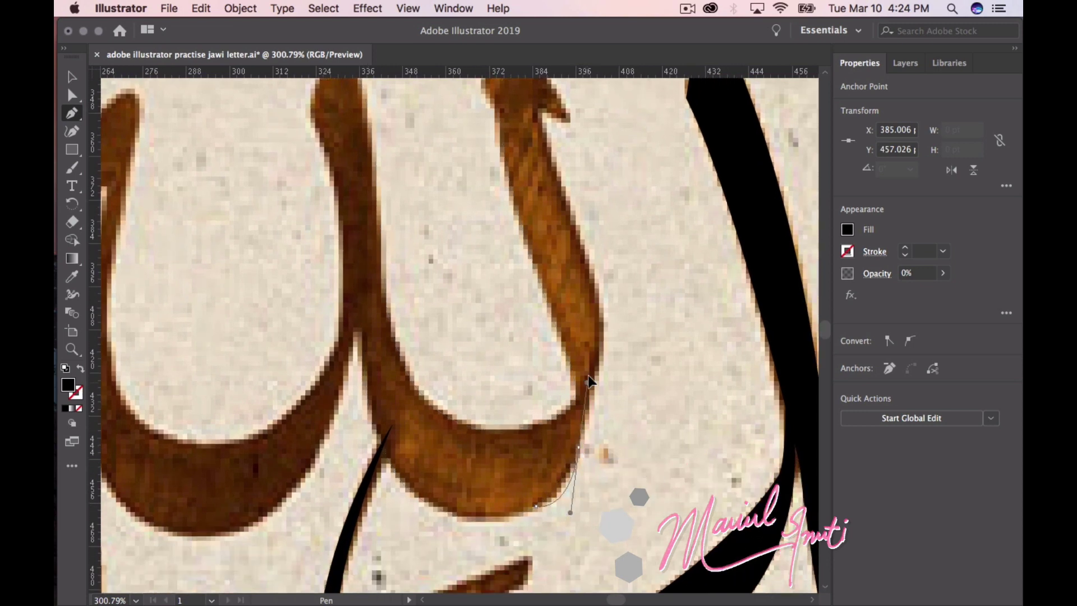
Curve the outline up the bowl's right side into the right upright stroke
left_click(591, 405)
mouse_move(591, 402)
left_mouse_down()
mouse_move(615, 404)
mouse_move(620, 441)
left_mouse_up()
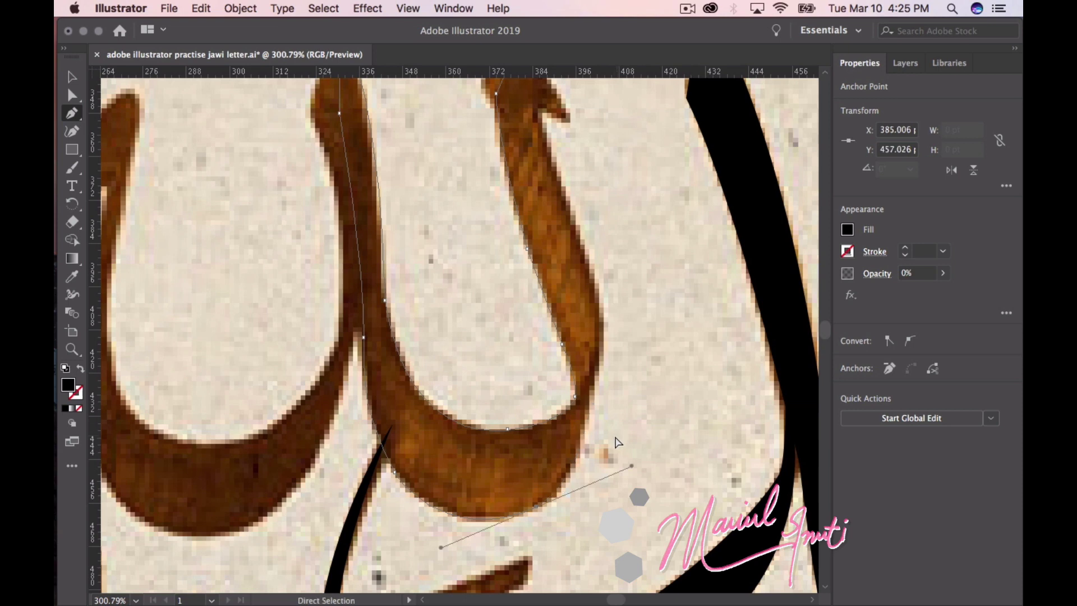
left_click_drag(580, 474, 645, 313)
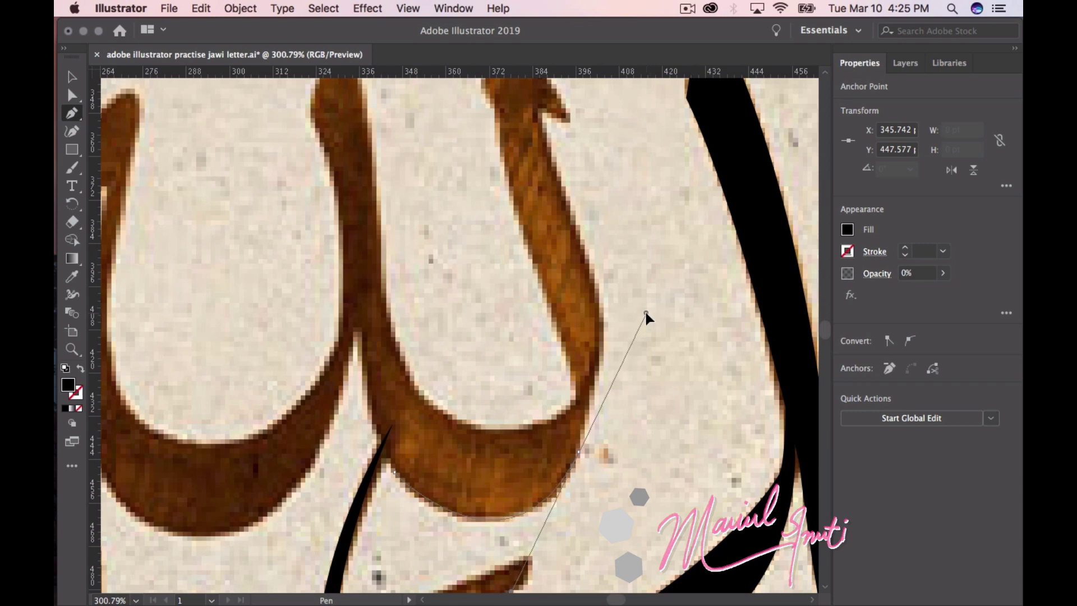
left_click_drag(645, 313, 638, 404)
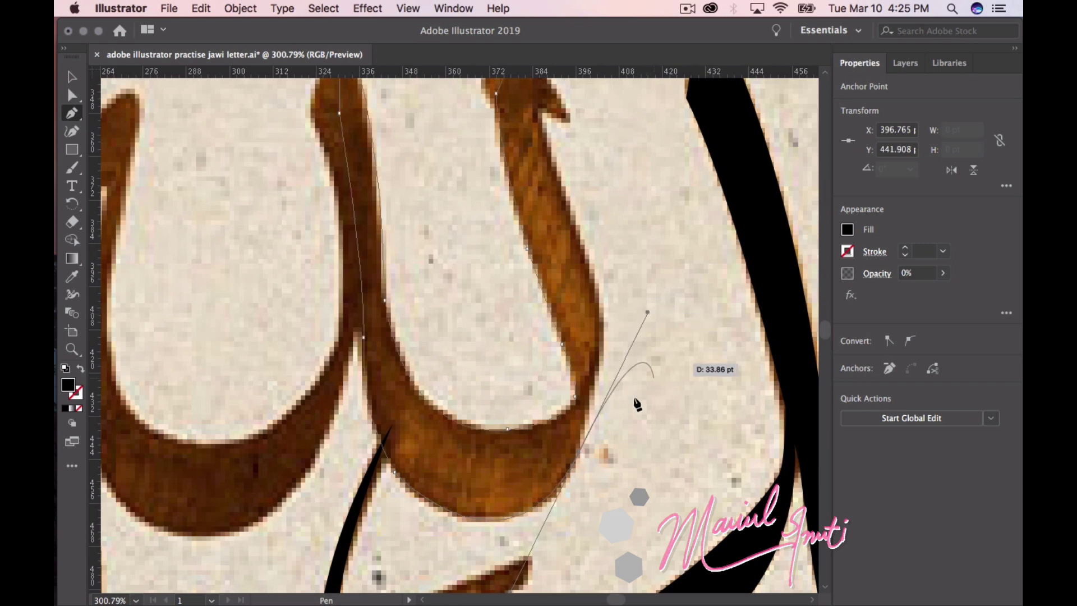
mouse_move(582, 457)
left_mouse_down()
mouse_move(599, 318)
mouse_move(601, 366)
left_mouse_up()
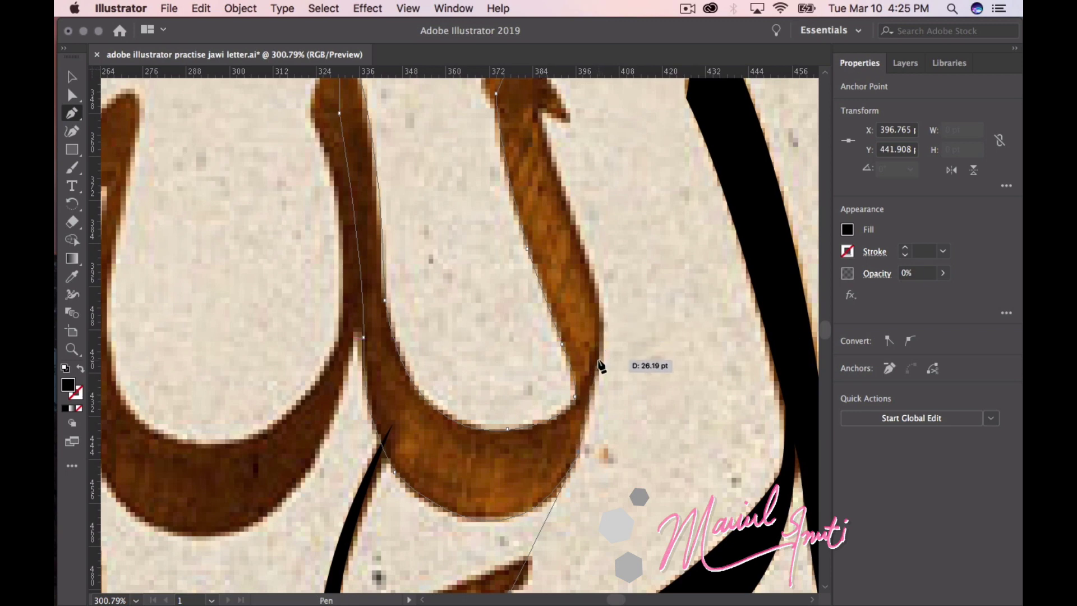
mouse_move(601, 366)
left_mouse_down()
mouse_move(626, 294)
mouse_move(544, 257)
left_mouse_up()
Extend the outline up the right arm to its arrow-shaped tip, checking the zoomed-out view
scroll(626, 294, "up", 3)
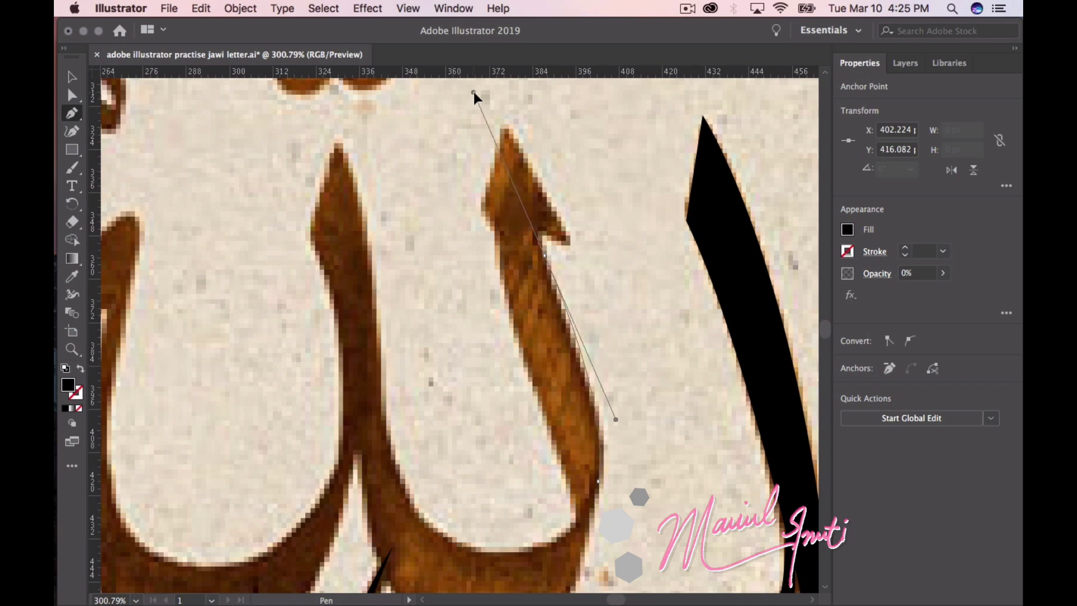
mouse_move(450, 127)
left_mouse_down()
mouse_move(480, 194)
mouse_move(499, 413)
left_mouse_up()
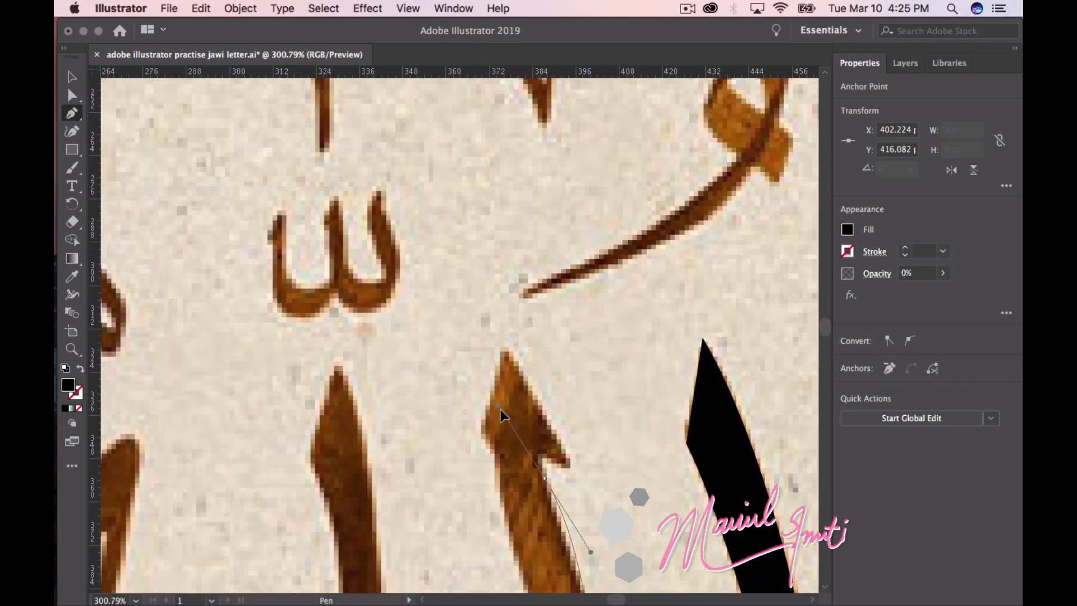
scroll(500, 413, "down", 10)
scroll(598, 404, "down", 5)
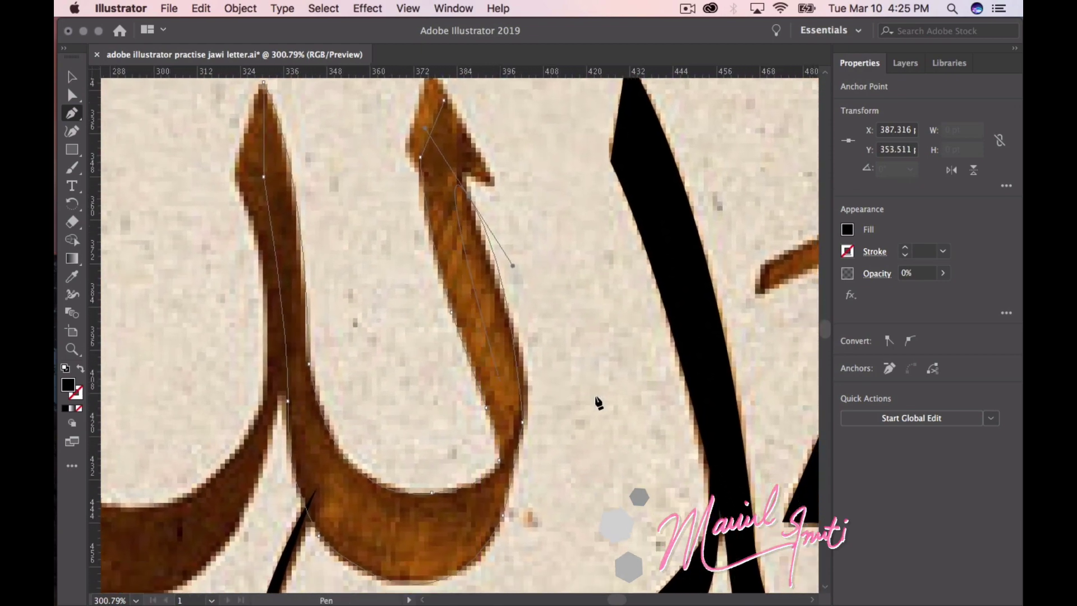
scroll(585, 272, "down", 5)
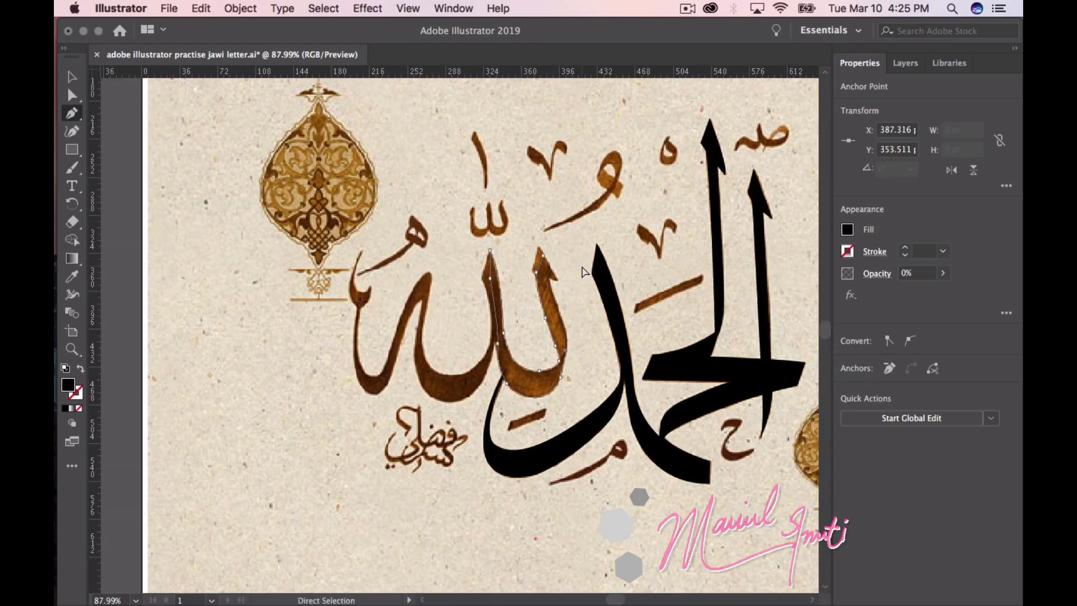
scroll(585, 273, "up", 3)
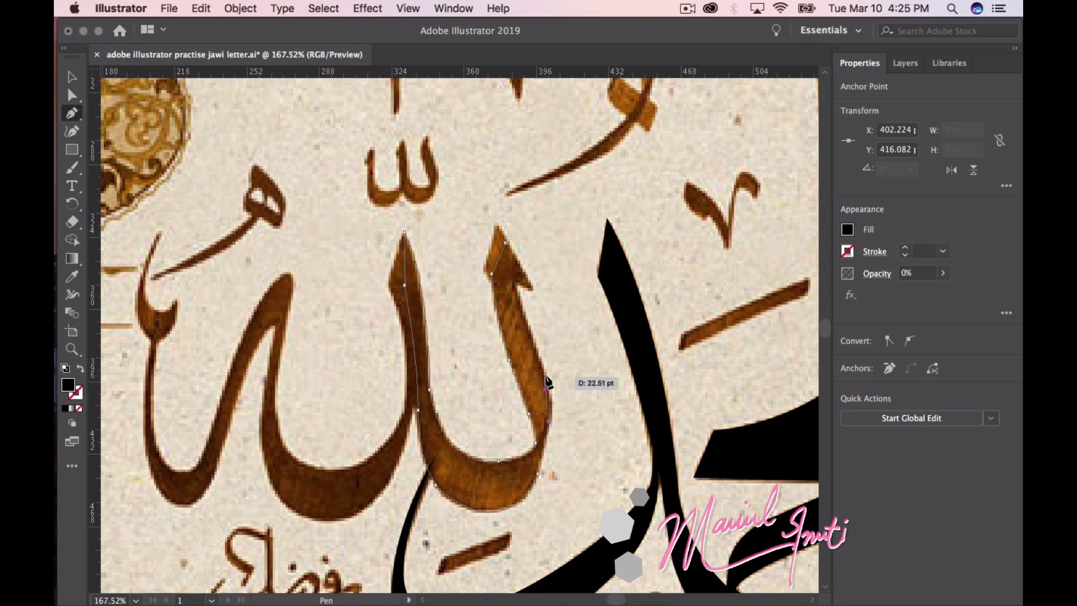
left_click_drag(542, 403, 542, 367)
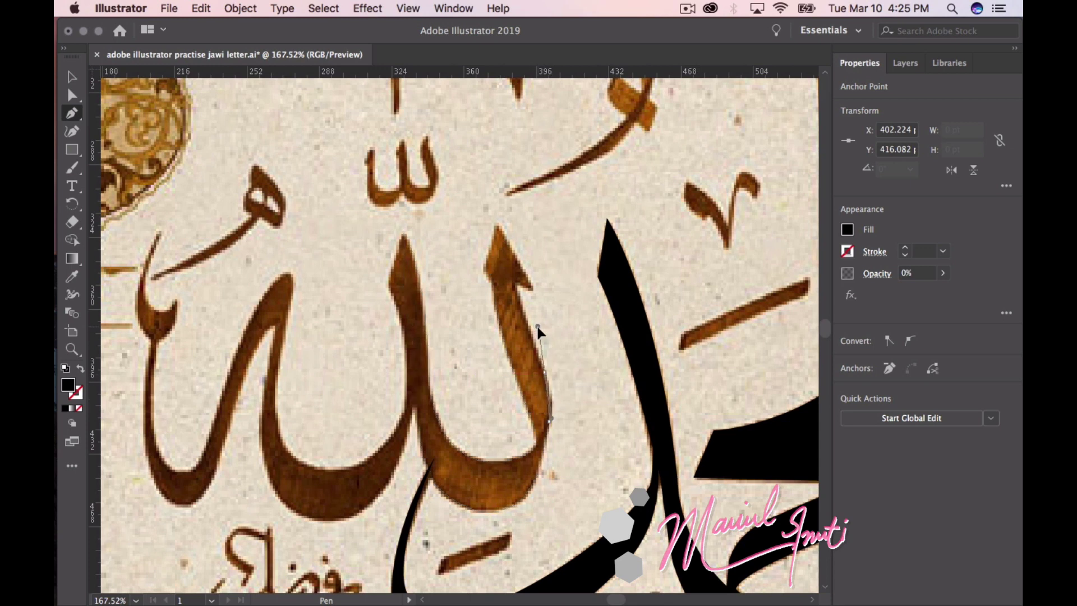
left_click_drag(538, 327, 537, 340)
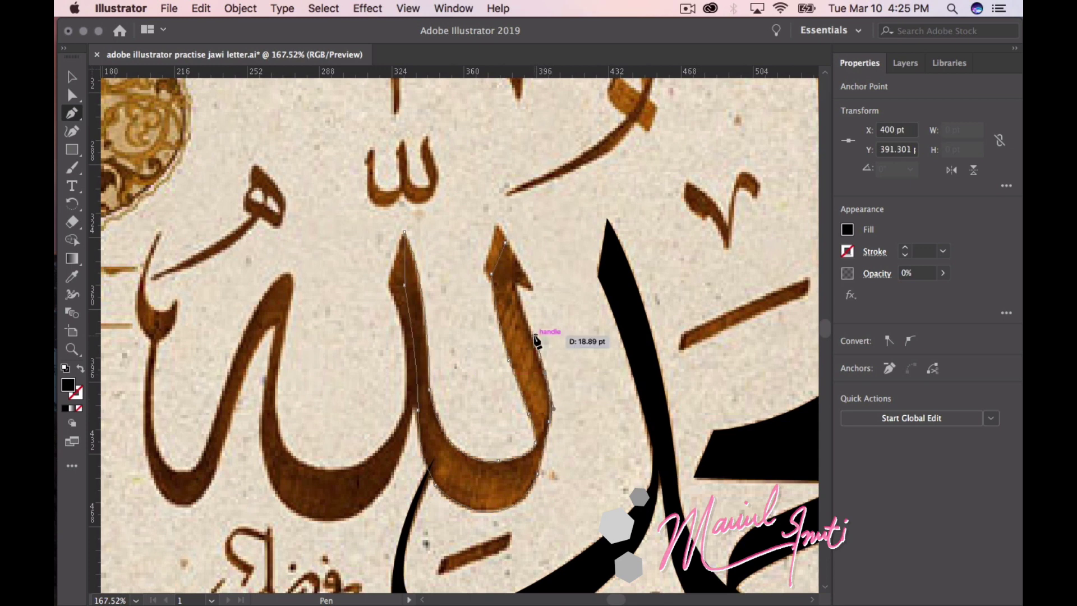
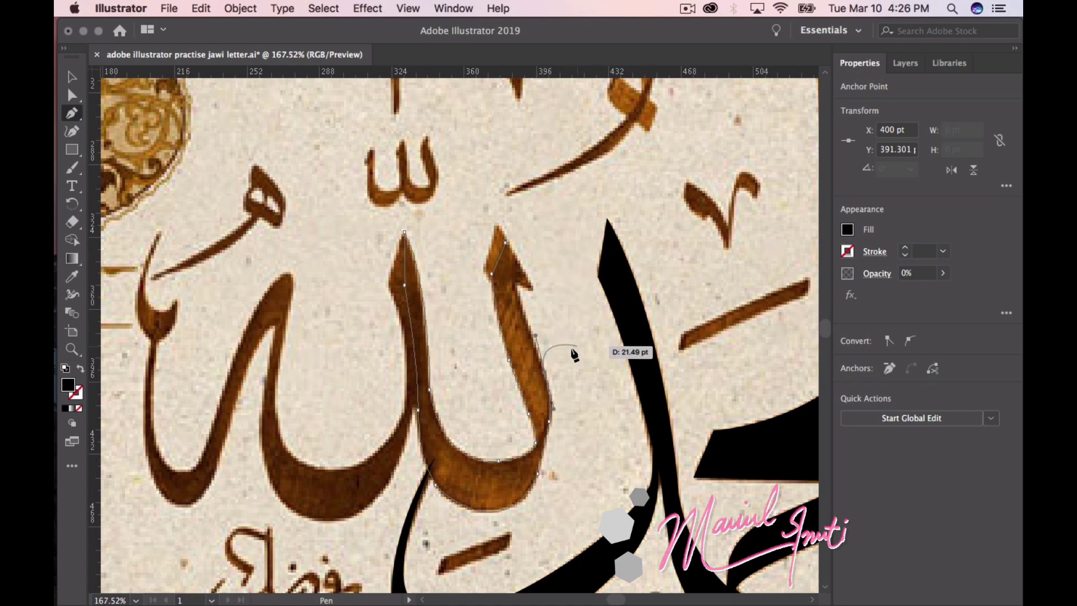
Trace curved anchors down the lower edge of the second upright stroke
left_click_drag(536, 338, 572, 351)
mouse_move(548, 419)
left_mouse_down()
mouse_move(529, 307)
mouse_move(579, 266)
left_mouse_up()
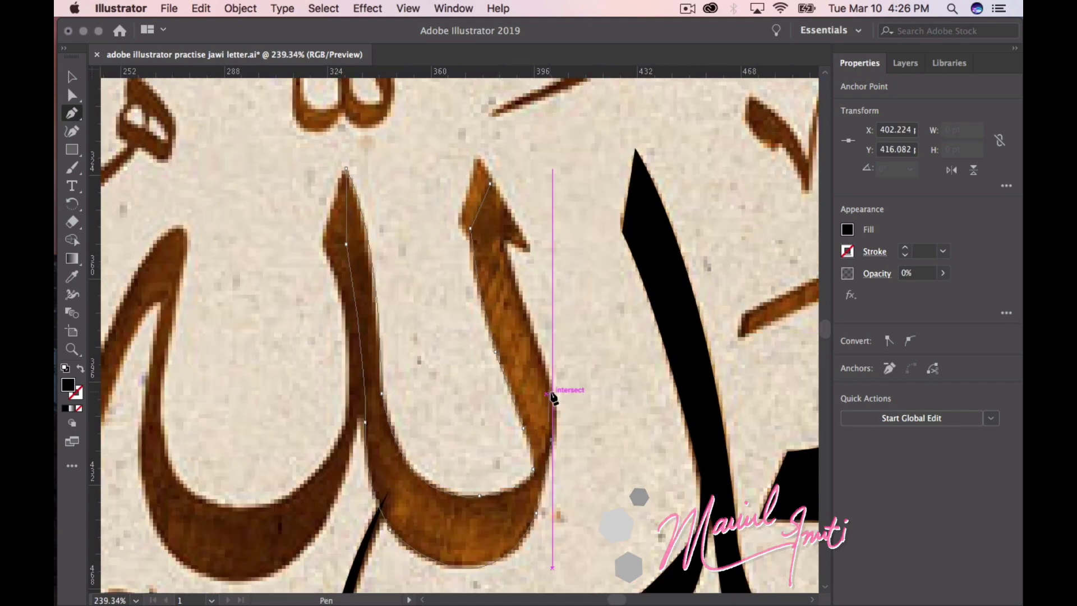
scroll(553, 397, "up", 2)
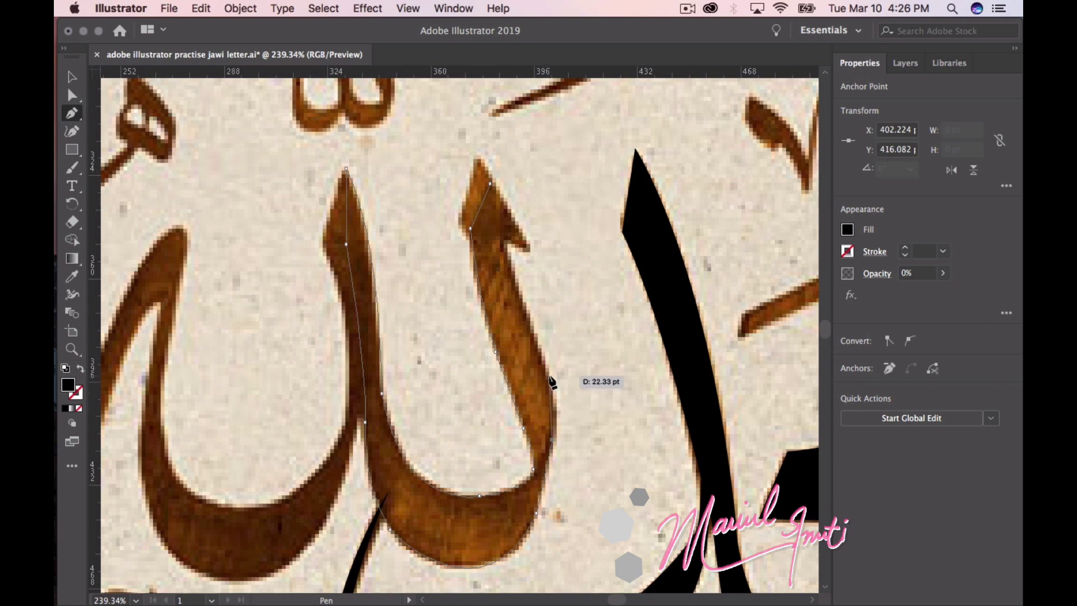
left_click(549, 379, "super")
left_click_drag(527, 303, 555, 387)
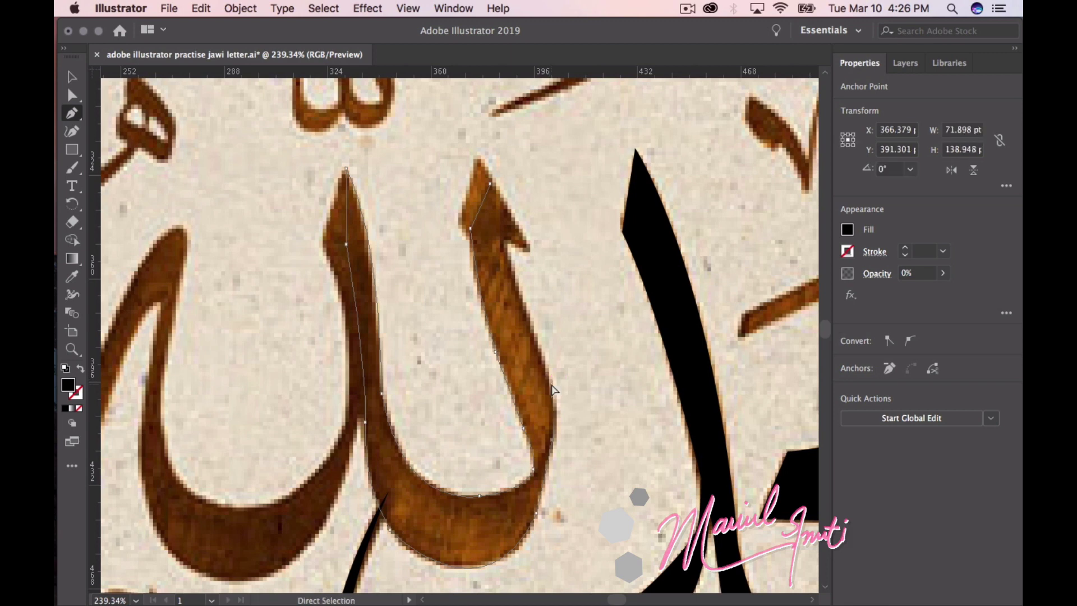
mouse_move(553, 439)
left_mouse_down()
mouse_move(574, 368)
mouse_move(547, 374)
left_mouse_up()
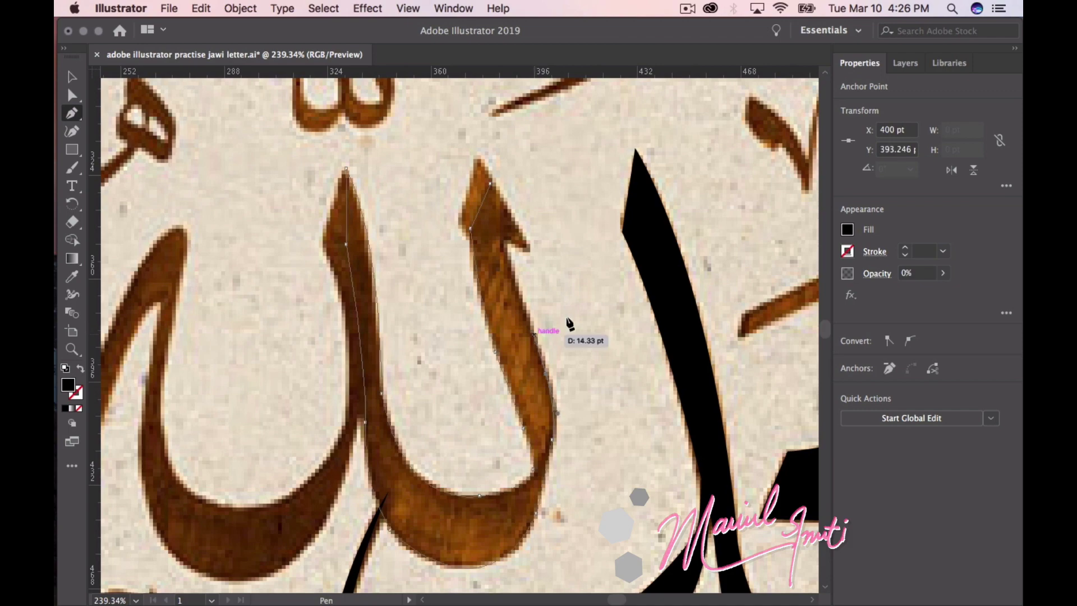
Curve the path up the stroke's right edge to its pointed top and close it on the start anchor
left_click(575, 387)
scroll(605, 440, "up", 3)
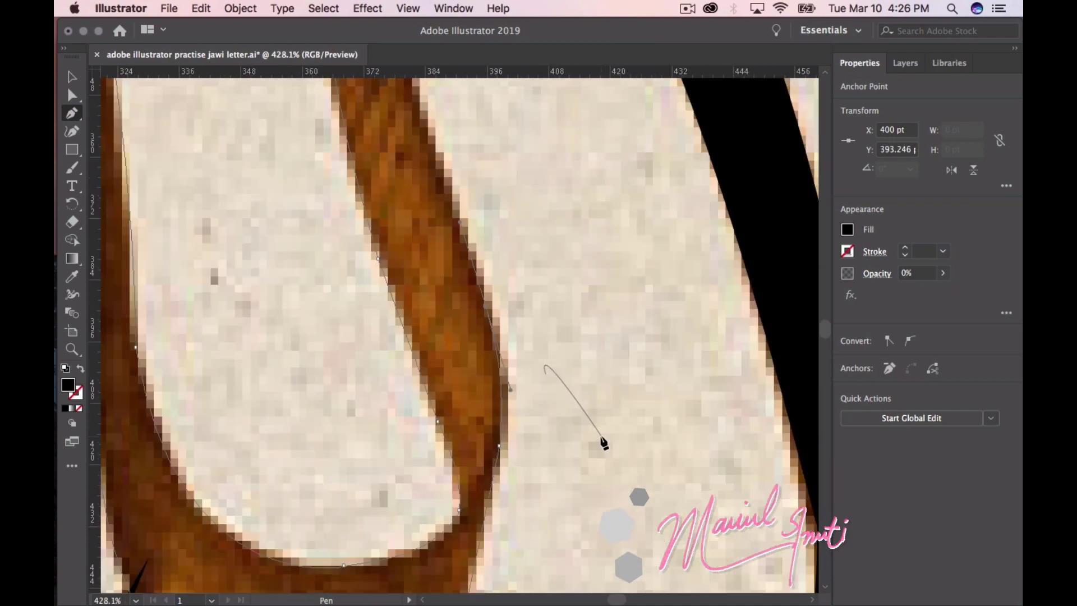
scroll(603, 443, "down", 3)
mouse_move(578, 398)
left_mouse_down()
mouse_move(555, 380)
mouse_move(515, 264)
left_mouse_up()
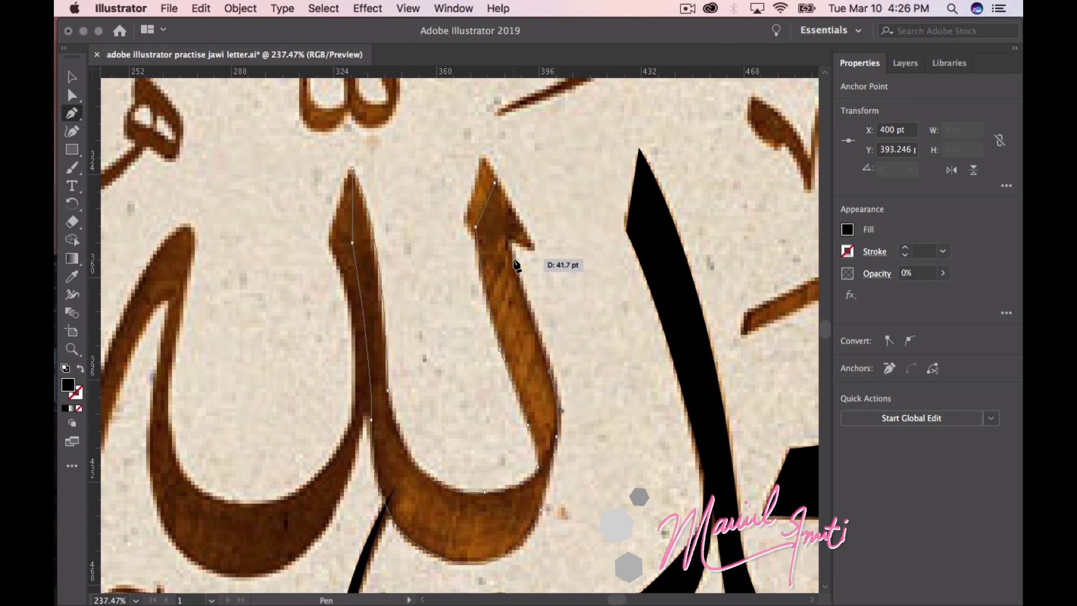
left_click_drag(517, 263, 499, 186)
left_click(495, 183)
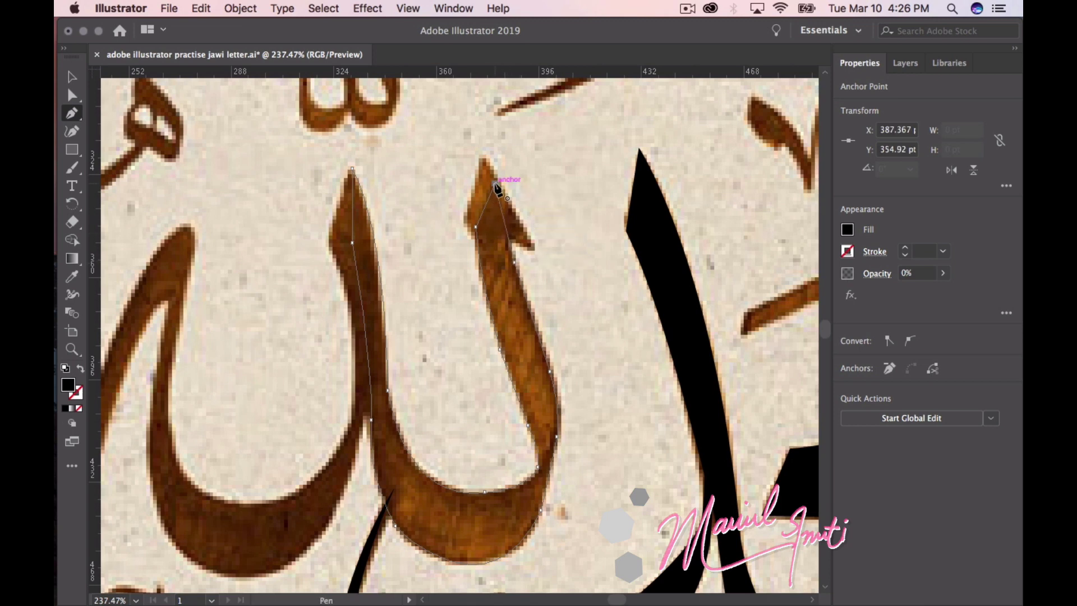
scroll(520, 261, "up", 5)
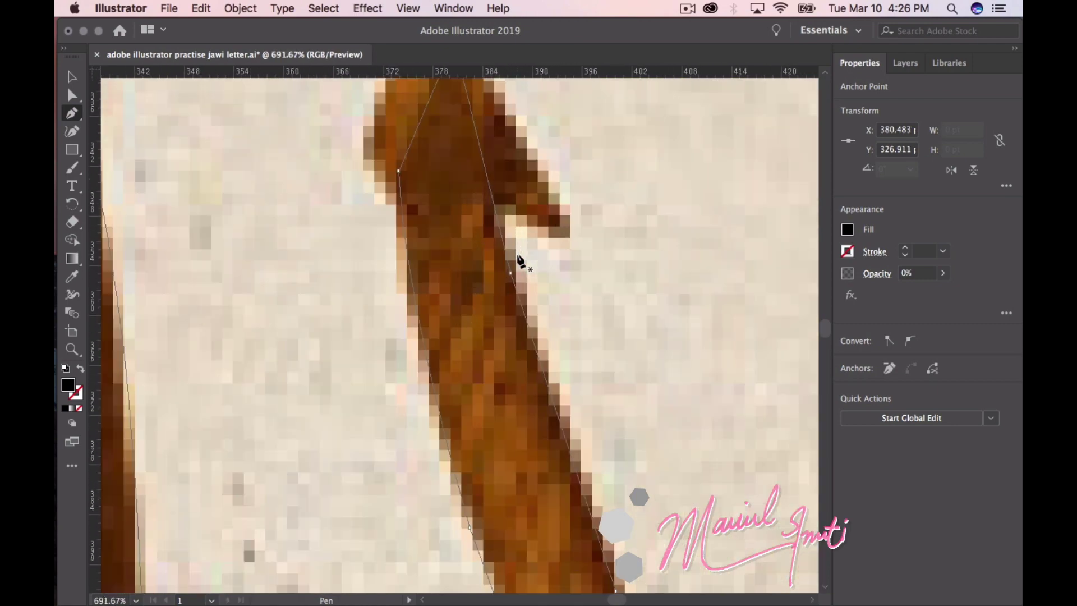
scroll(514, 280, "down", 4)
scroll(516, 272, "down", 1)
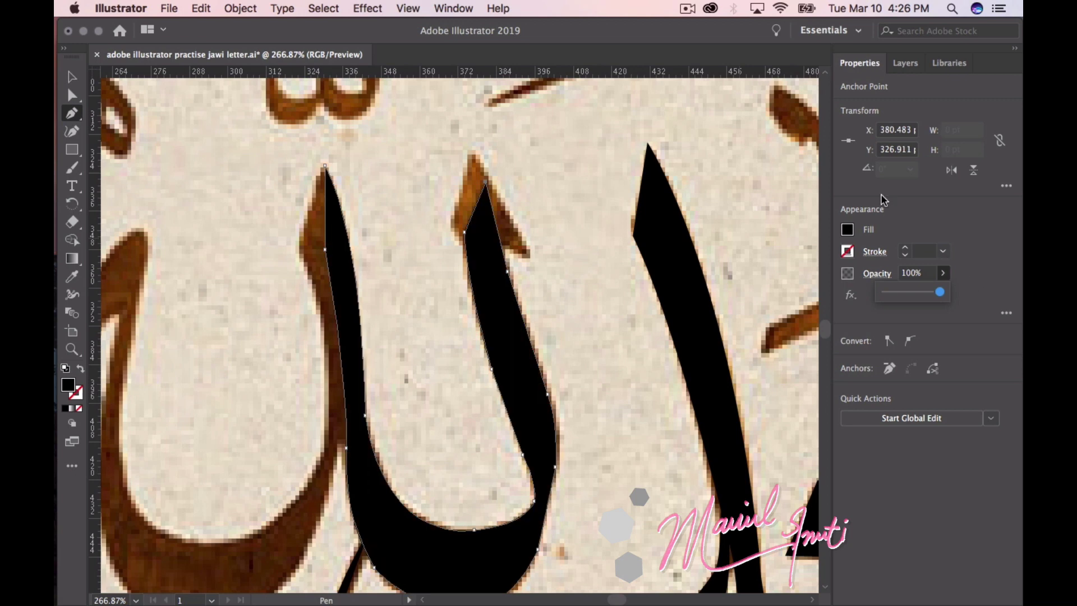
Add Layer 9 and lock Layer 8 with the finished tracing
left_click(904, 63)
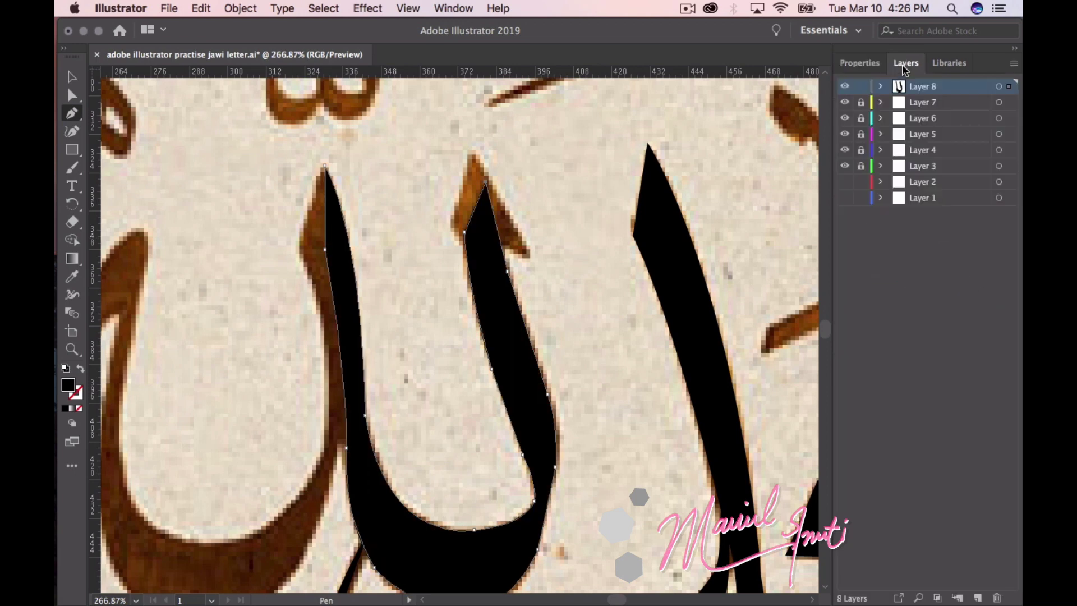
left_click(979, 598)
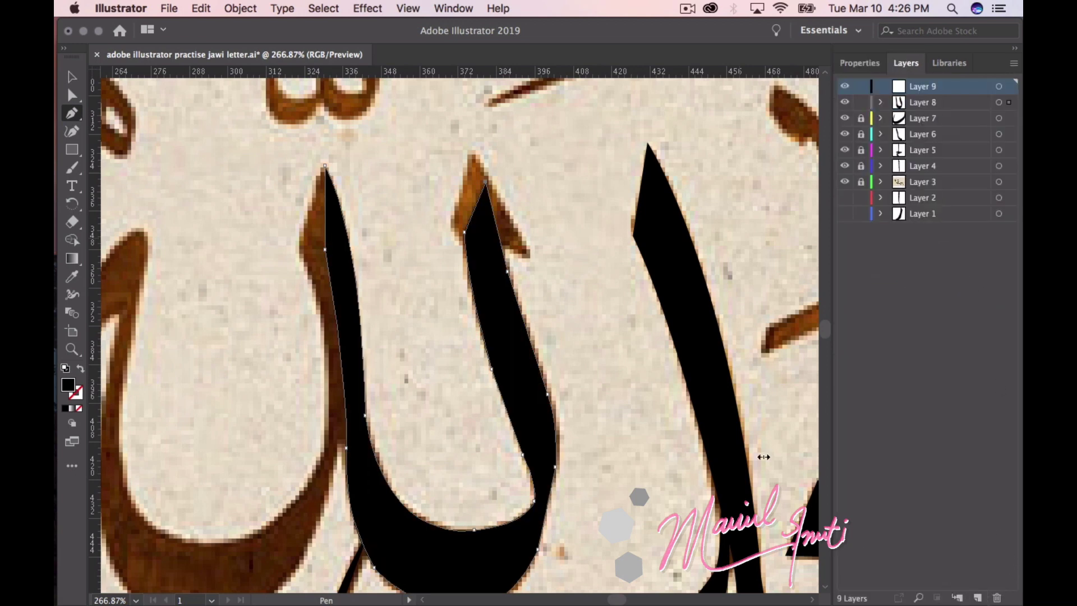
key("ctrl+2")
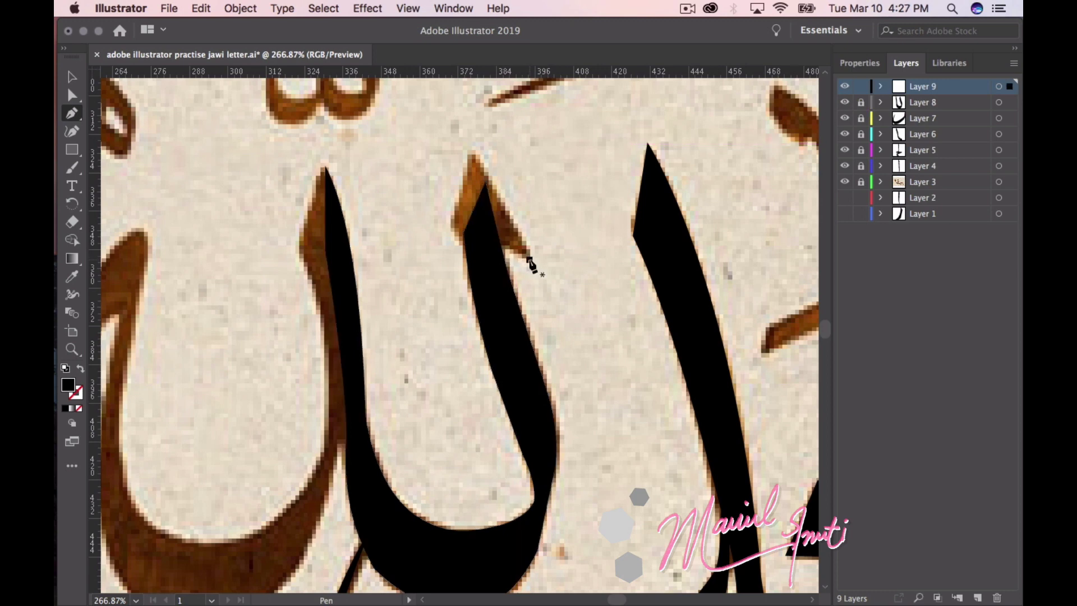
Trace the upright stroke's notched pointed tip with corner anchors and adjust its closing curve
left_click(529, 259)
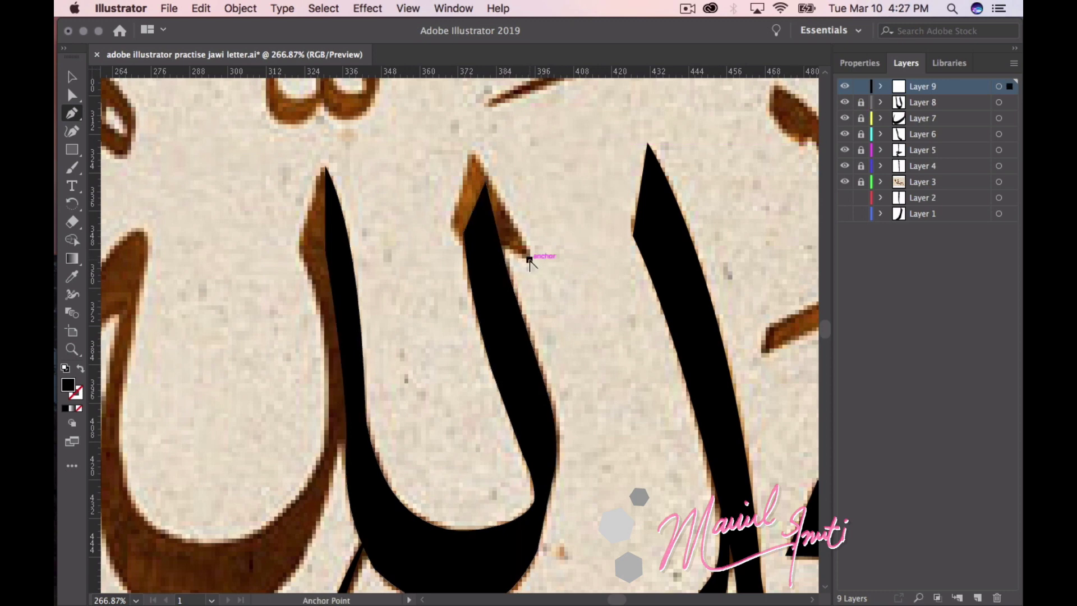
left_click(472, 149)
left_click(450, 225)
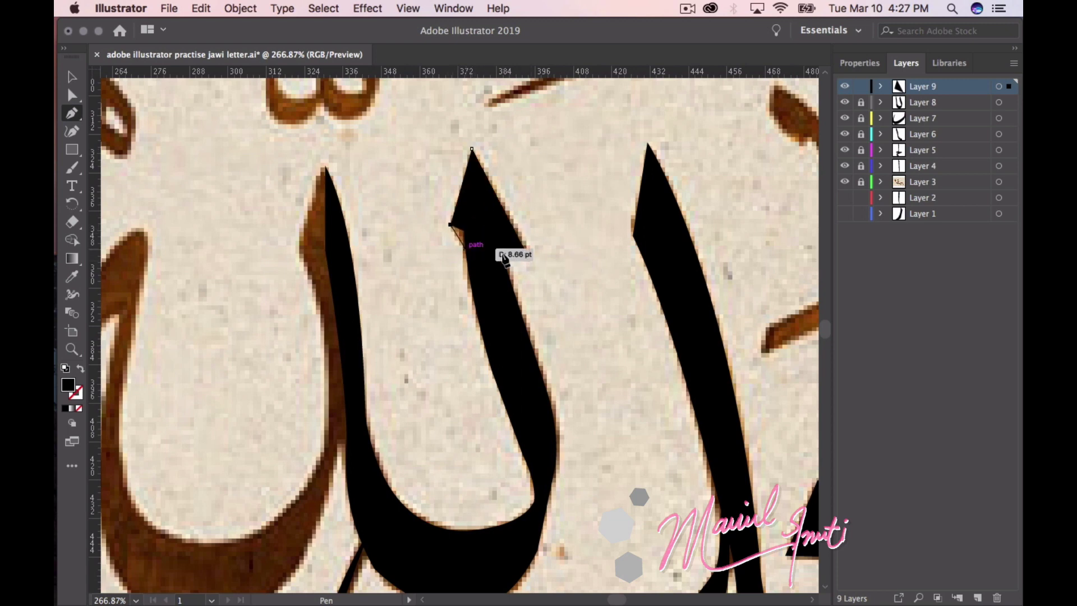
left_click_drag(610, 265, 612, 284)
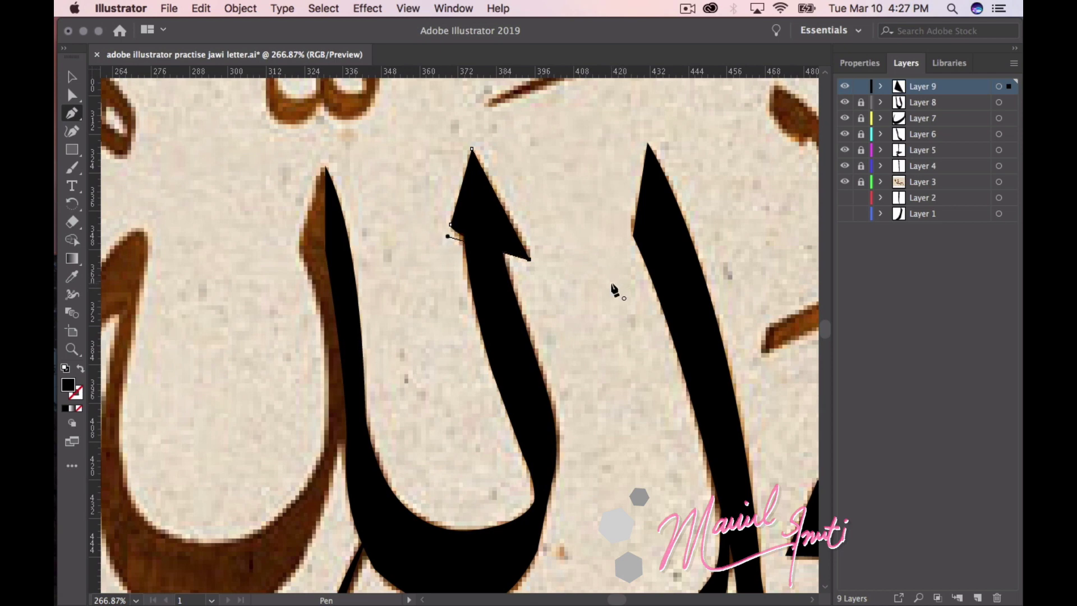
scroll(742, 222, "down", 2)
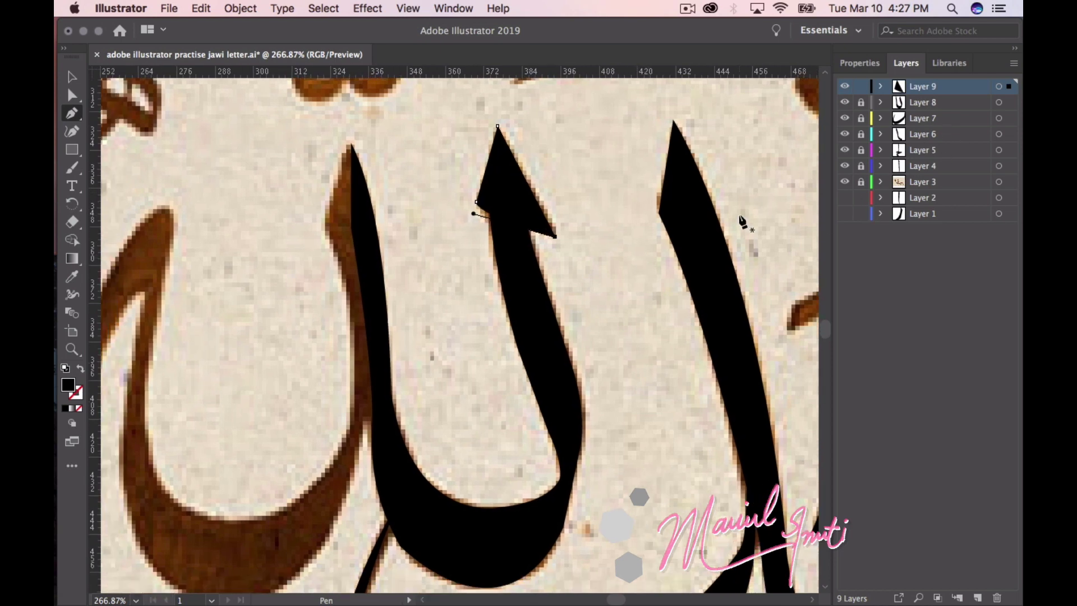
scroll(742, 222, "down", 2)
scroll(742, 222, "down", 1)
scroll(743, 222, "down", 1)
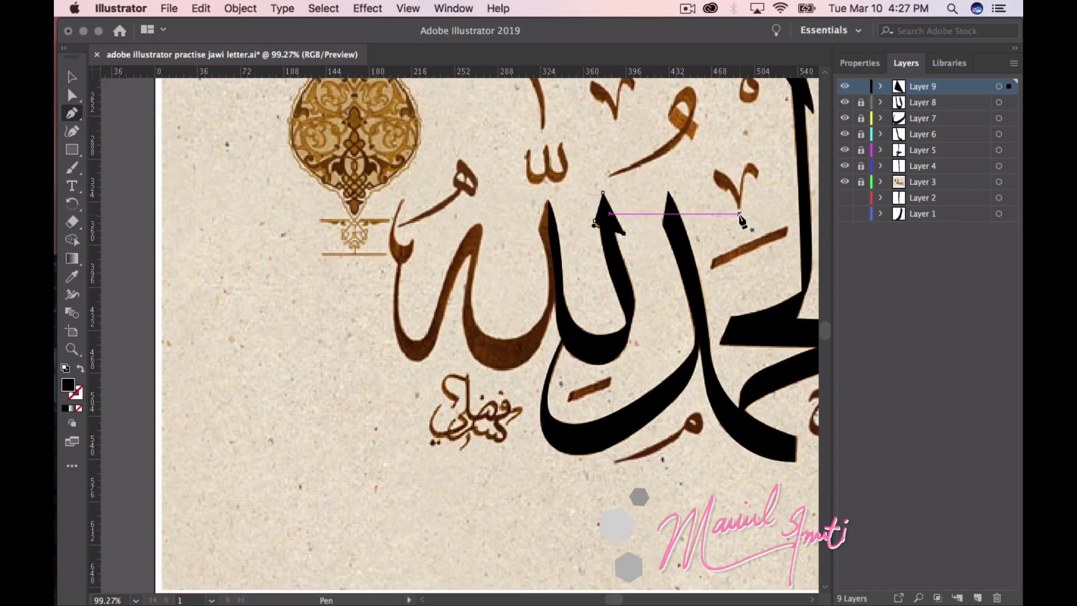
scroll(743, 222, "right", 5)
scroll(742, 223, "up", 3)
scroll(609, 235, "up", 5)
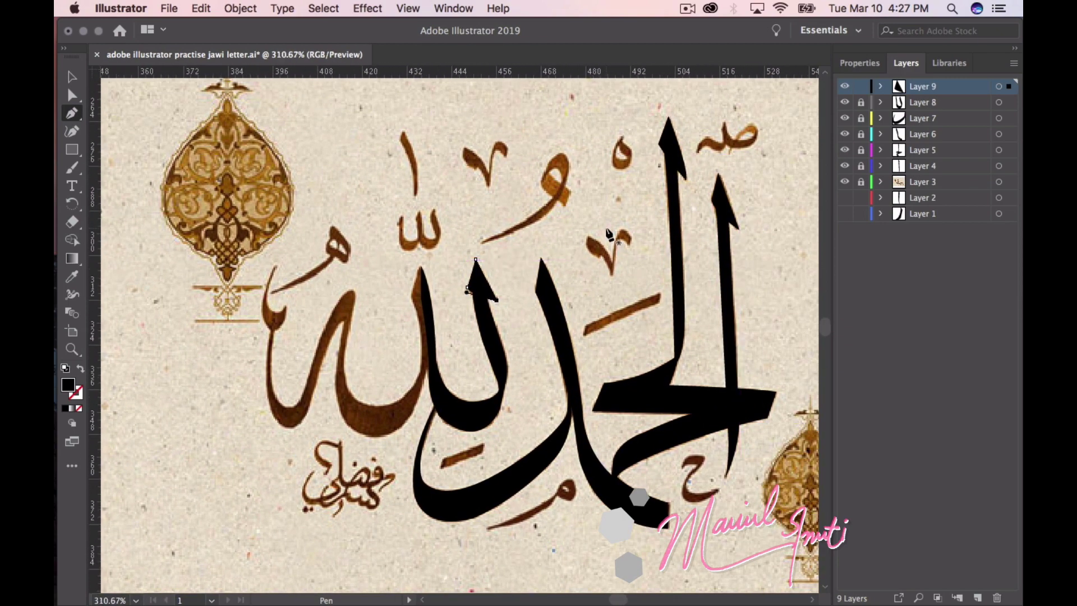
scroll(609, 235, "left", 8)
scroll(608, 235, "down", 3)
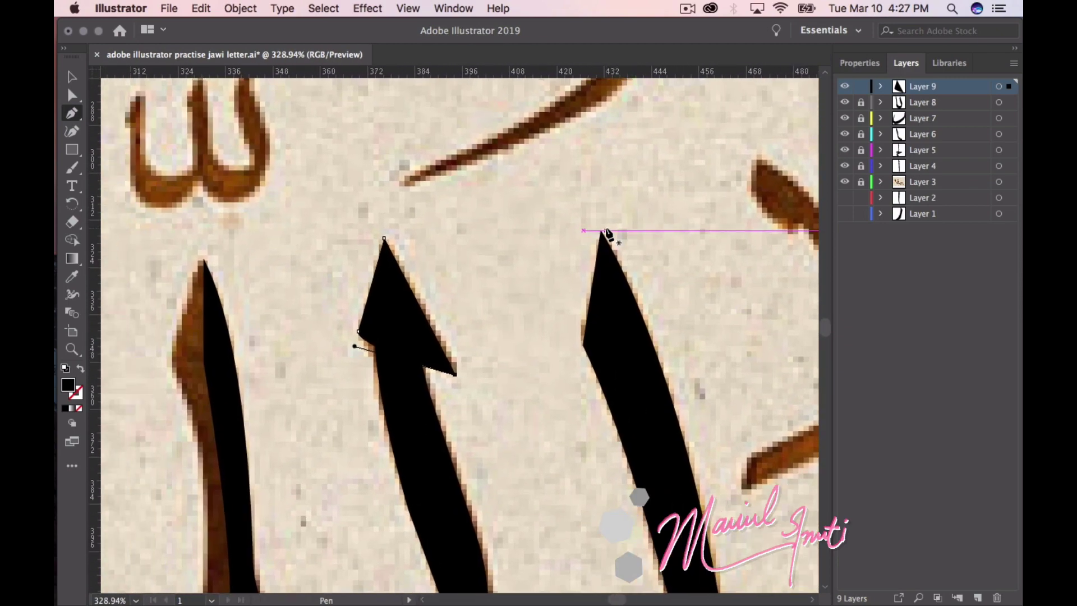
Check the reference image in the browser, then return to the Illustrator document
key("ctrl+Up")
left_click(689, 227)
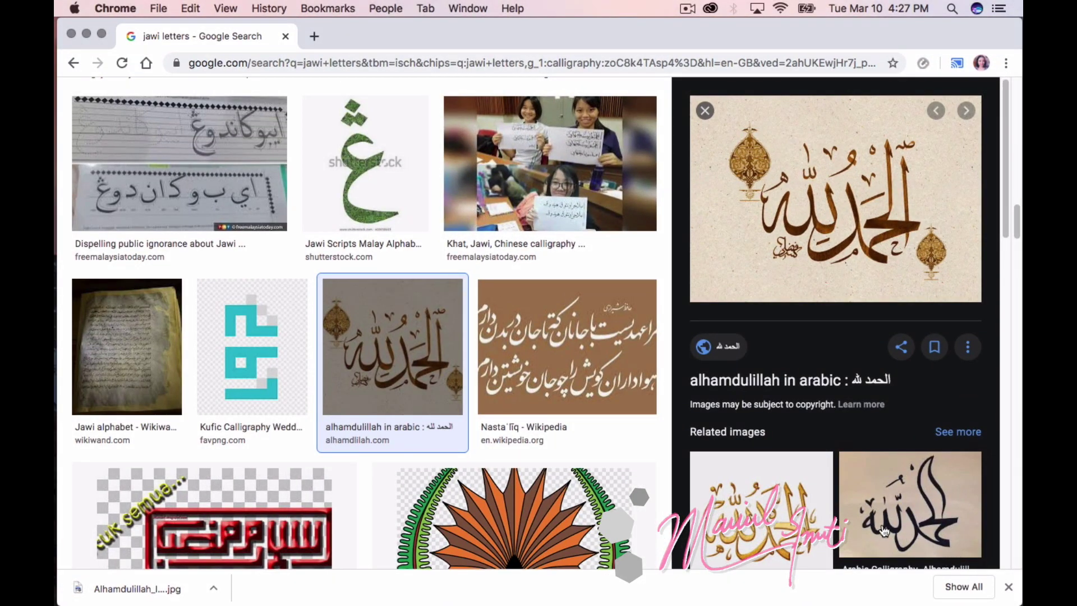
key("ctrl+Up")
left_click(445, 437)
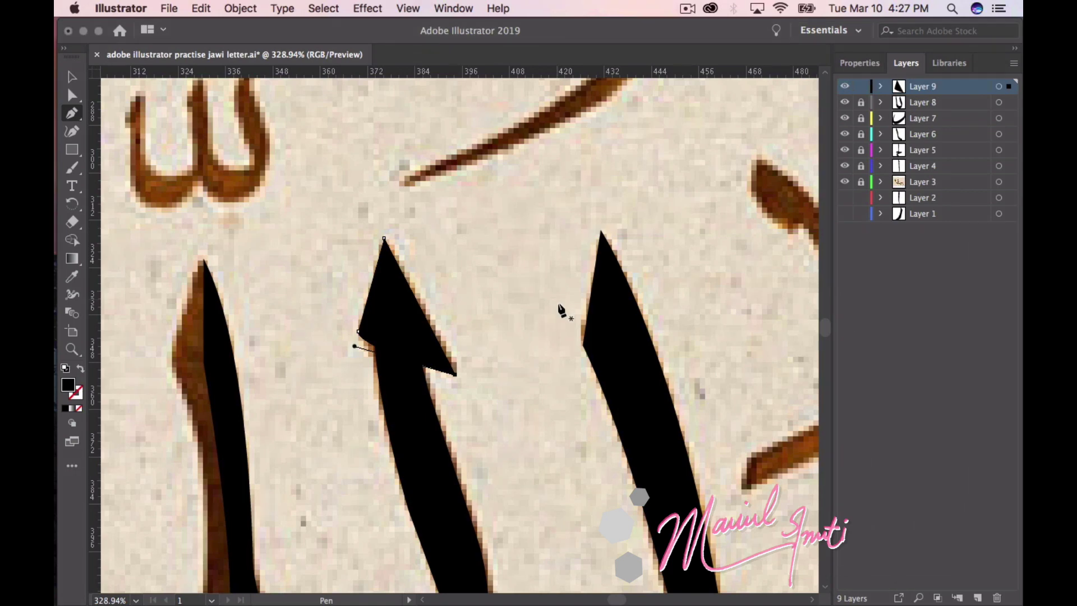
scroll(561, 311, "left", 5)
scroll(561, 310, "down", 1)
scroll(558, 331, "left", 3)
scroll(558, 331, "down", 2)
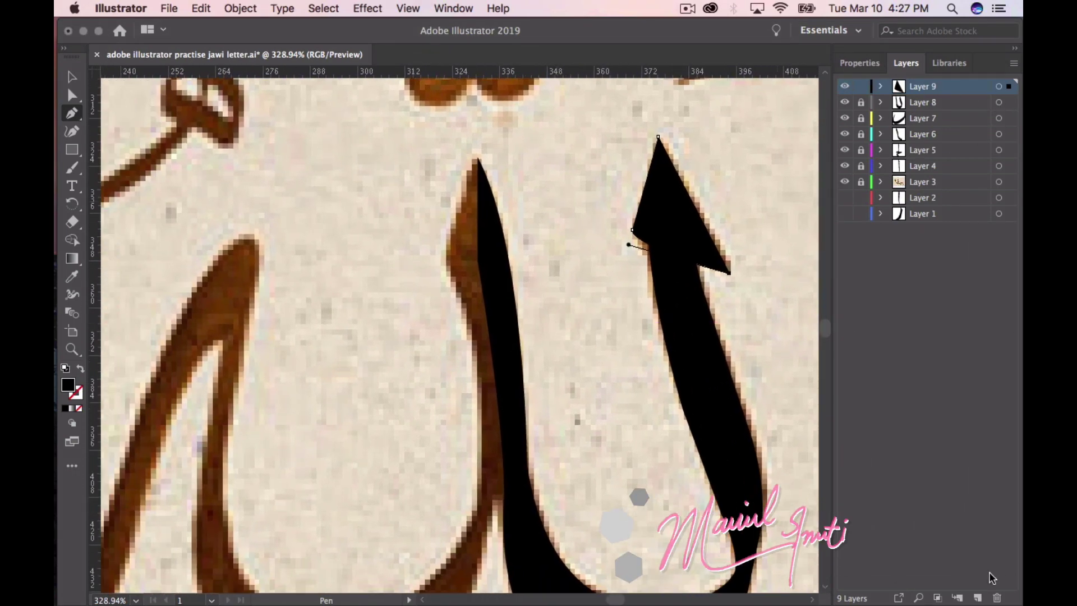
Add Layer 10 and start a new path at the left stroke's tip, undoing a stray anchor
left_click(978, 598)
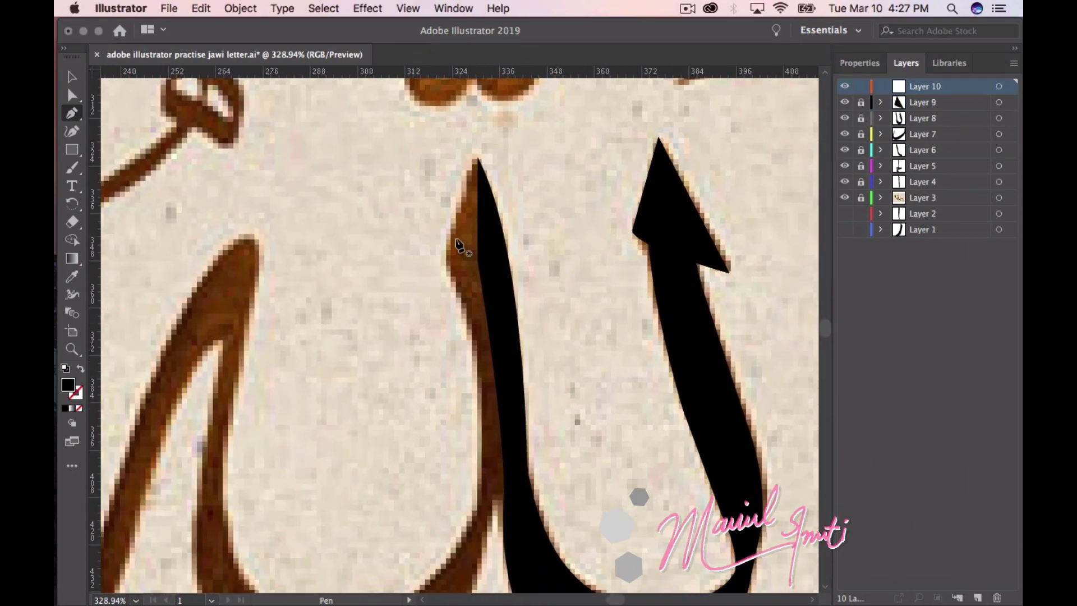
left_click(477, 159)
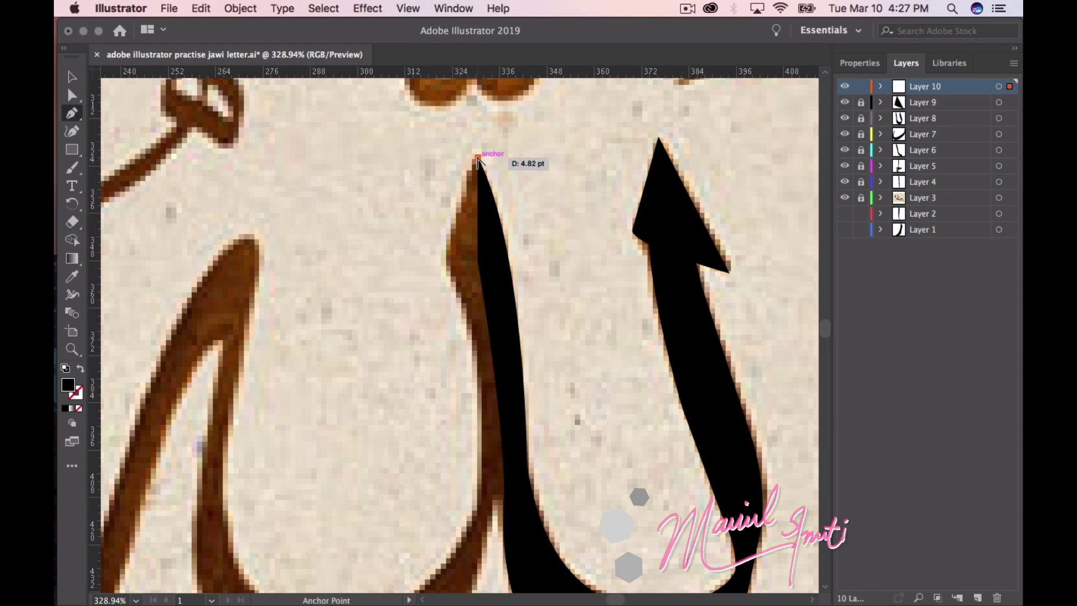
left_click_drag(480, 179, 478, 158)
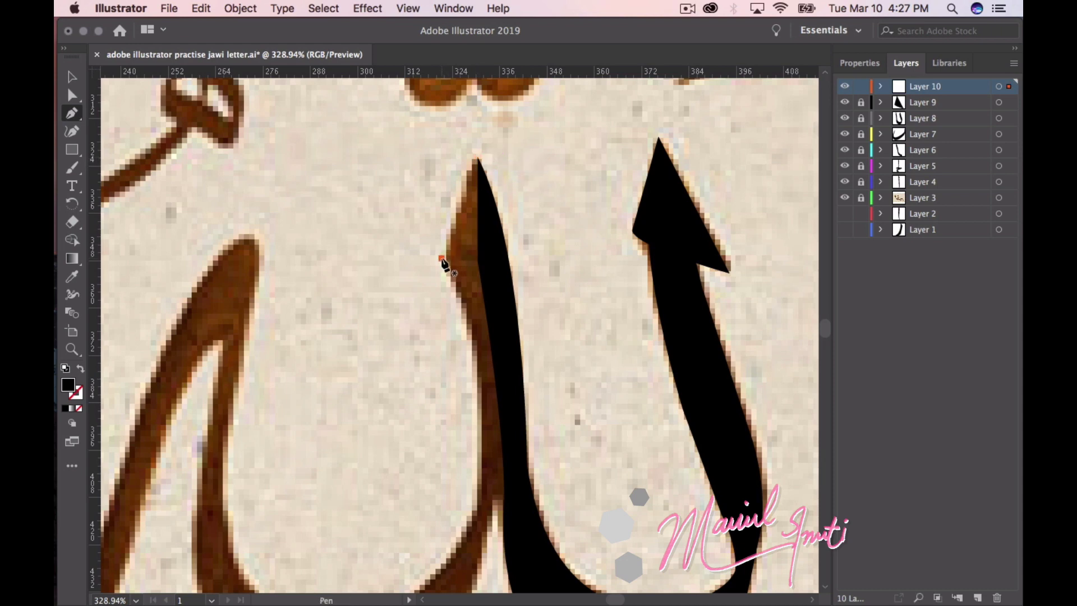
key("ctrl+z")
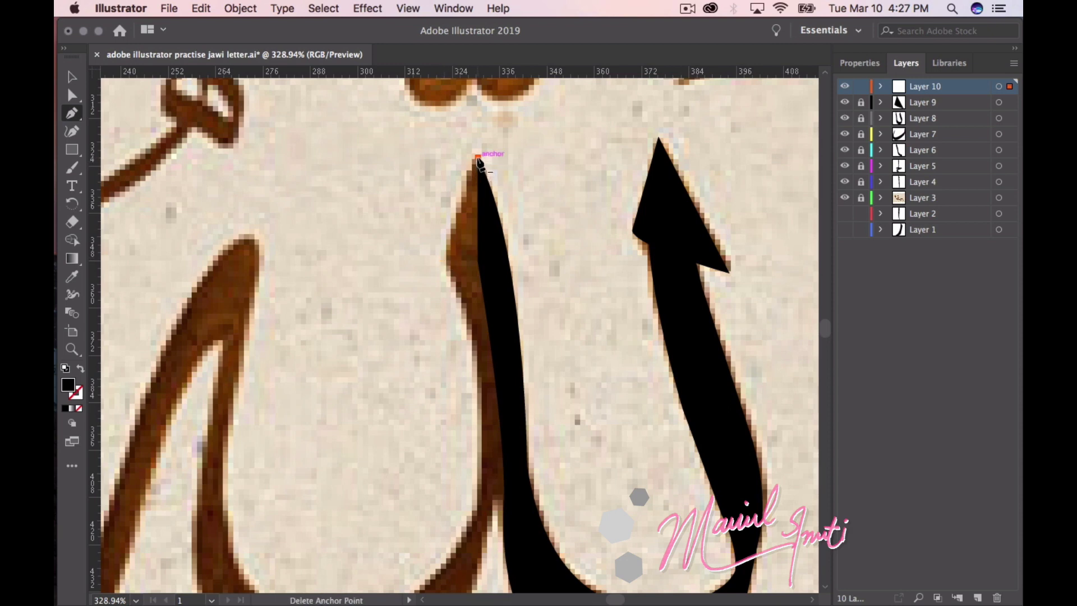
Trace curved anchors down the stroke's left edge, making one anchor a sharp corner
key("alt")
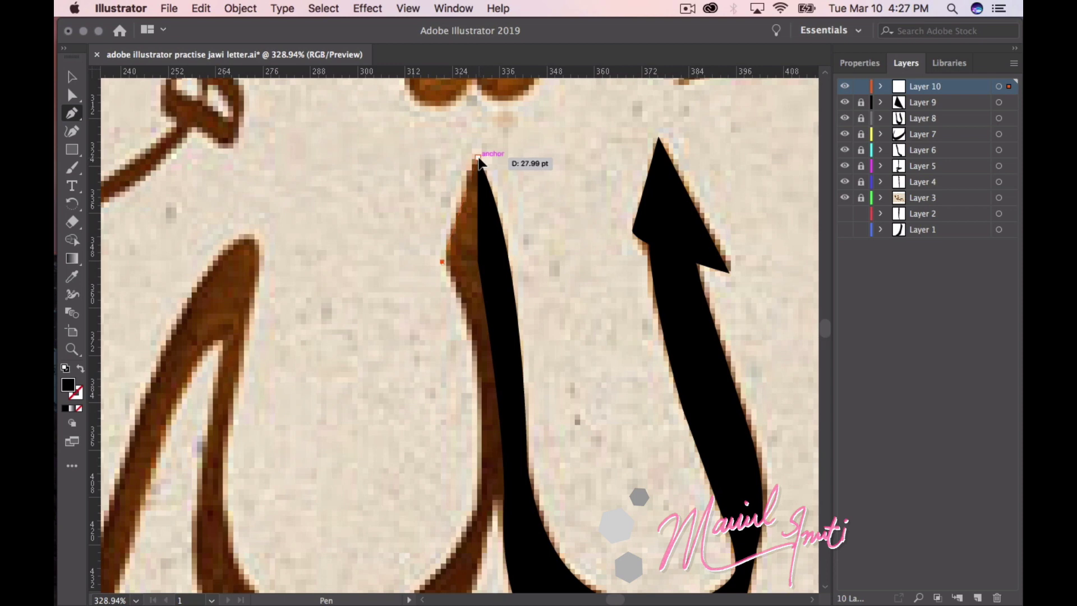
mouse_move(478, 158)
left_mouse_down()
mouse_move(499, 288)
mouse_move(559, 474)
mouse_move(476, 564)
mouse_move(493, 552)
mouse_move(599, 346)
mouse_move(579, 484)
left_mouse_up()
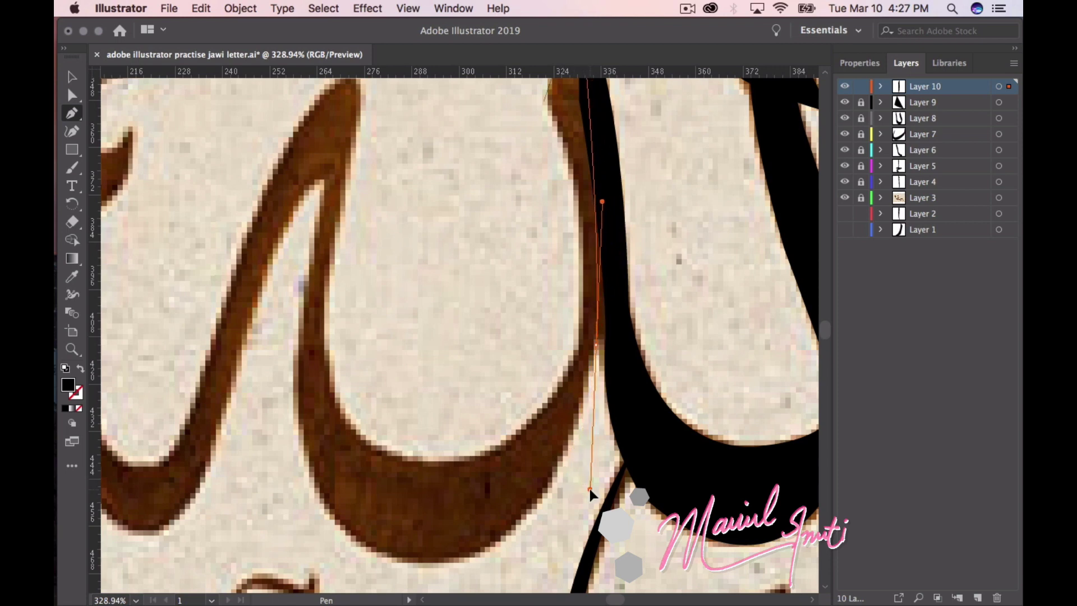
left_click_drag(579, 483, 590, 489)
left_click(597, 345)
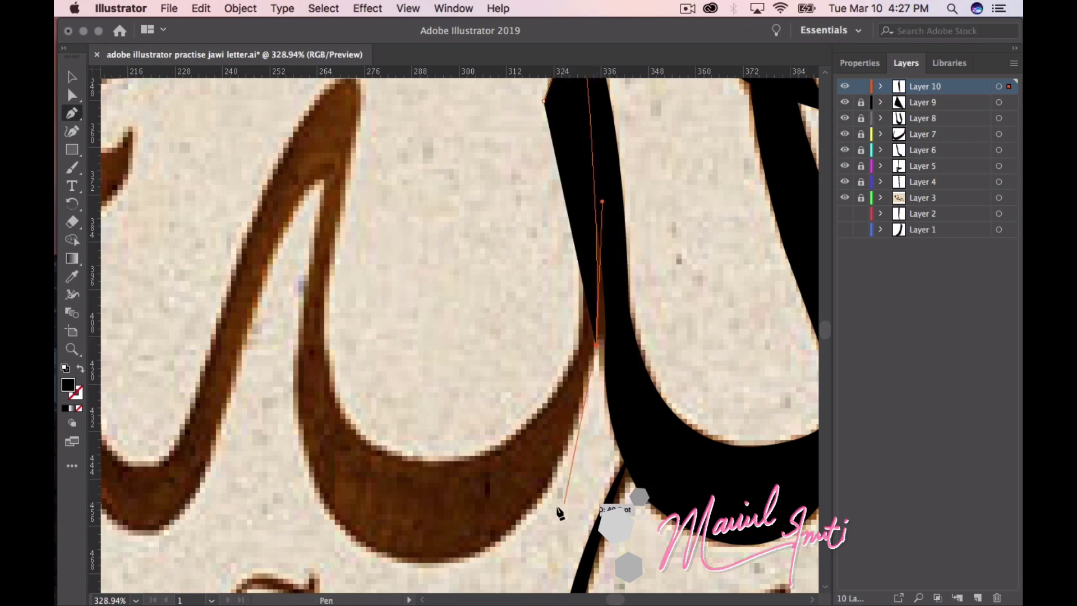
mouse_move(500, 544)
left_mouse_down()
mouse_move(429, 600)
mouse_move(430, 383)
mouse_move(415, 375)
mouse_move(351, 415)
mouse_move(406, 396)
left_mouse_up()
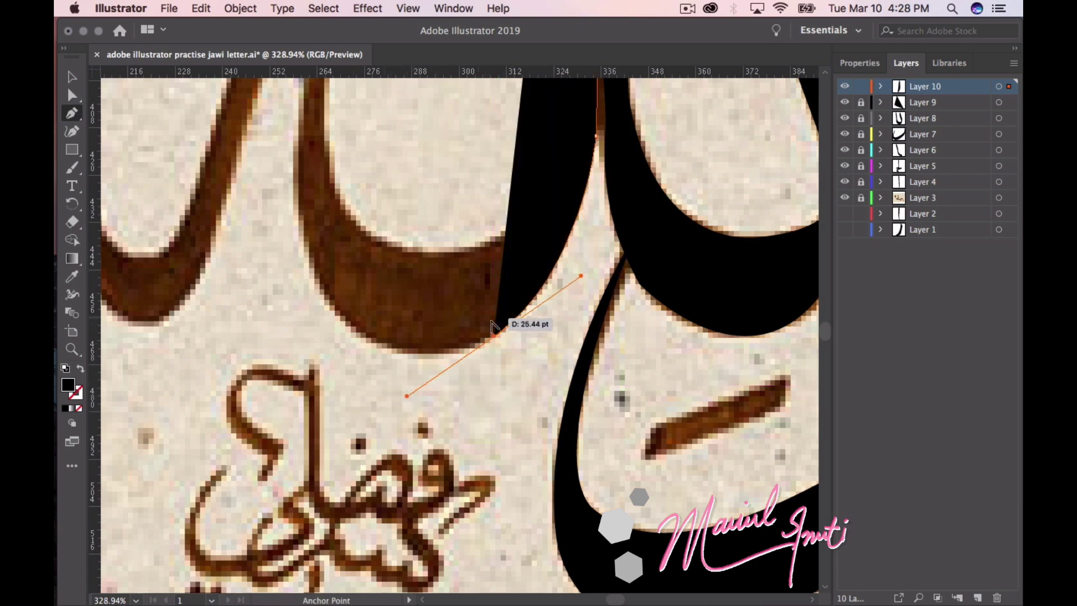
Add curved and corner anchors below the letter's bowl and along its inner edge
left_click(494, 337)
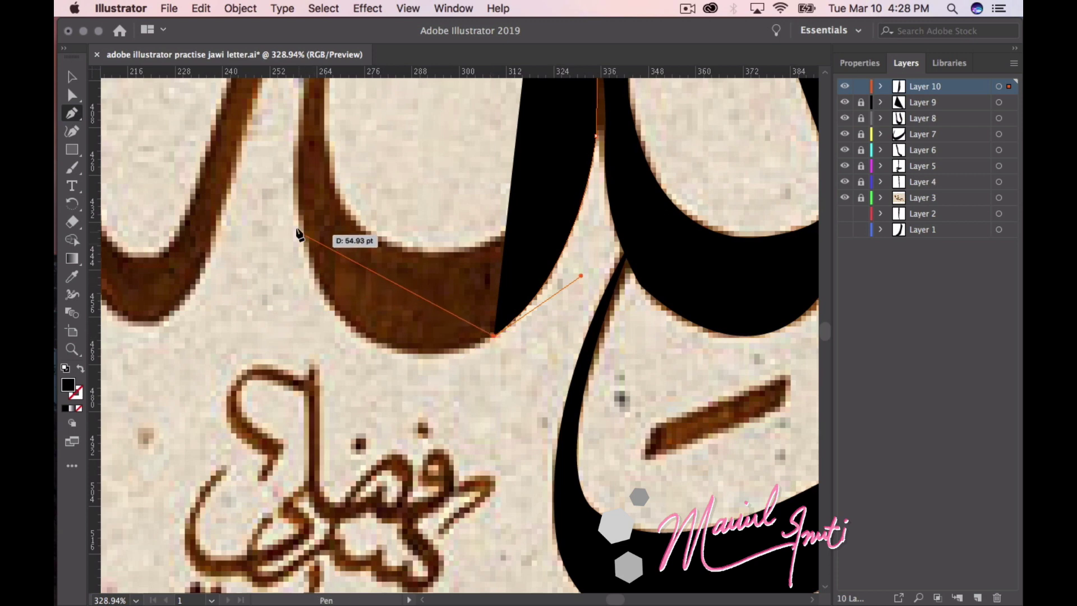
mouse_move(292, 416)
left_mouse_down()
mouse_move(311, 189)
mouse_move(257, 180)
left_mouse_up()
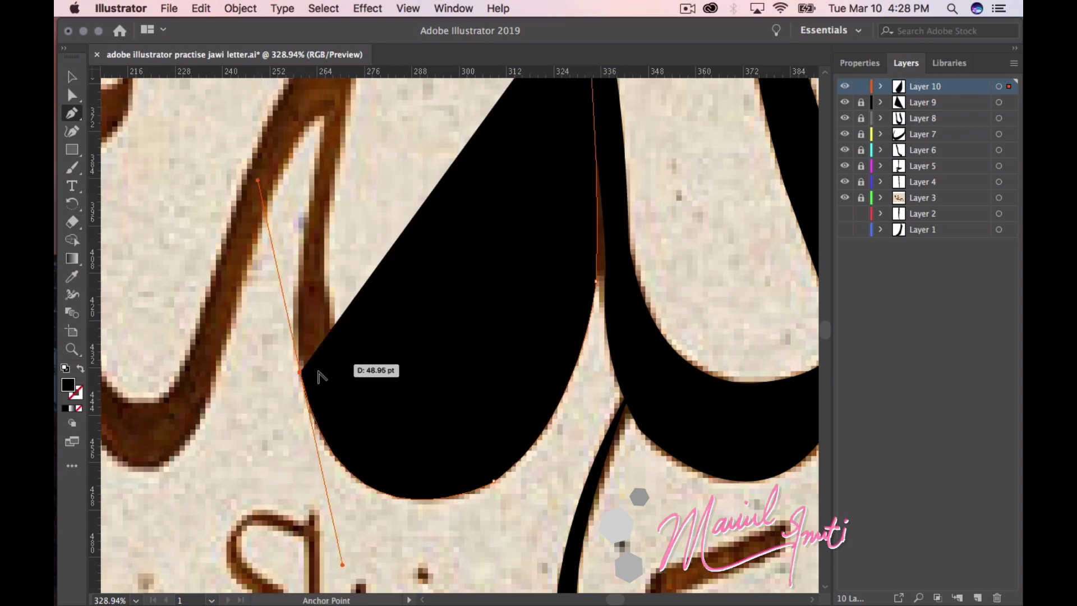
left_click(301, 373)
scroll(361, 248, "up", 5)
scroll(360, 248, "left", 2)
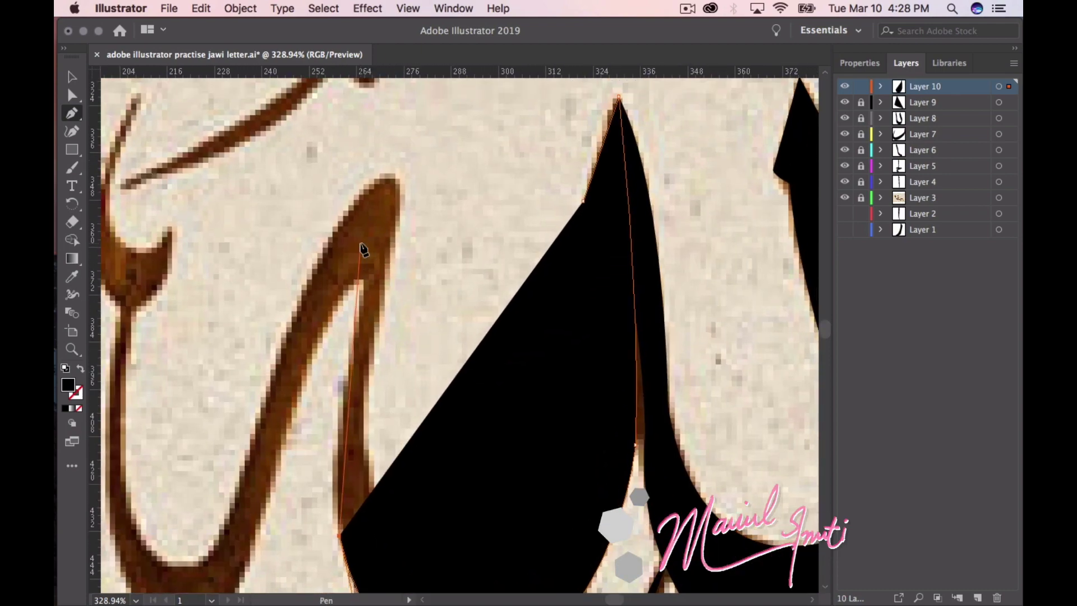
scroll(378, 262, "down", 1)
scroll(378, 259, "down", 1)
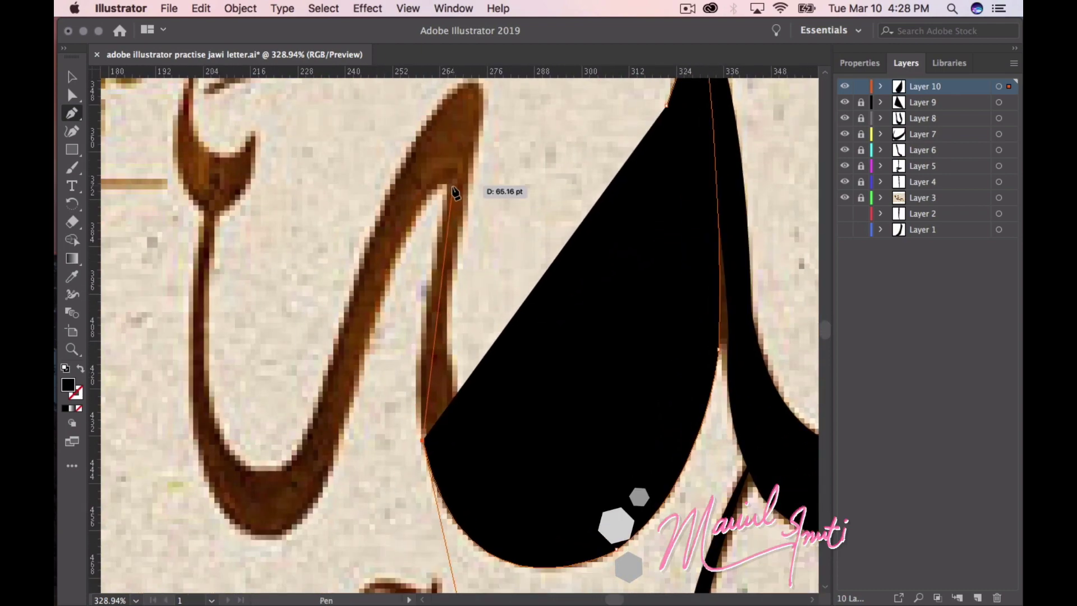
scroll(447, 236, "down", 2)
scroll(447, 235, "down", 2)
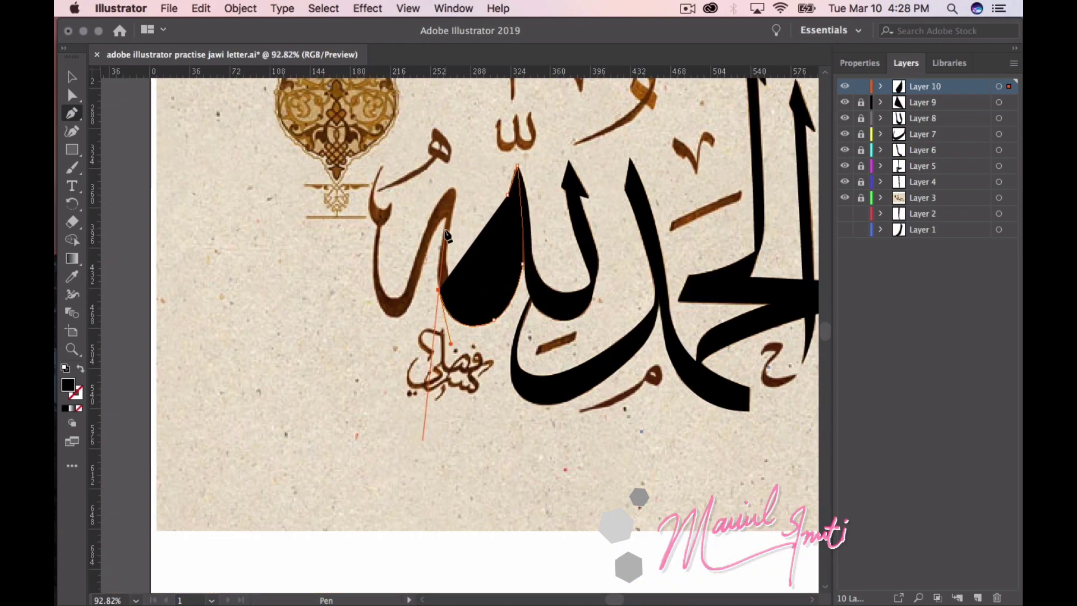
scroll(445, 235, "up", 4)
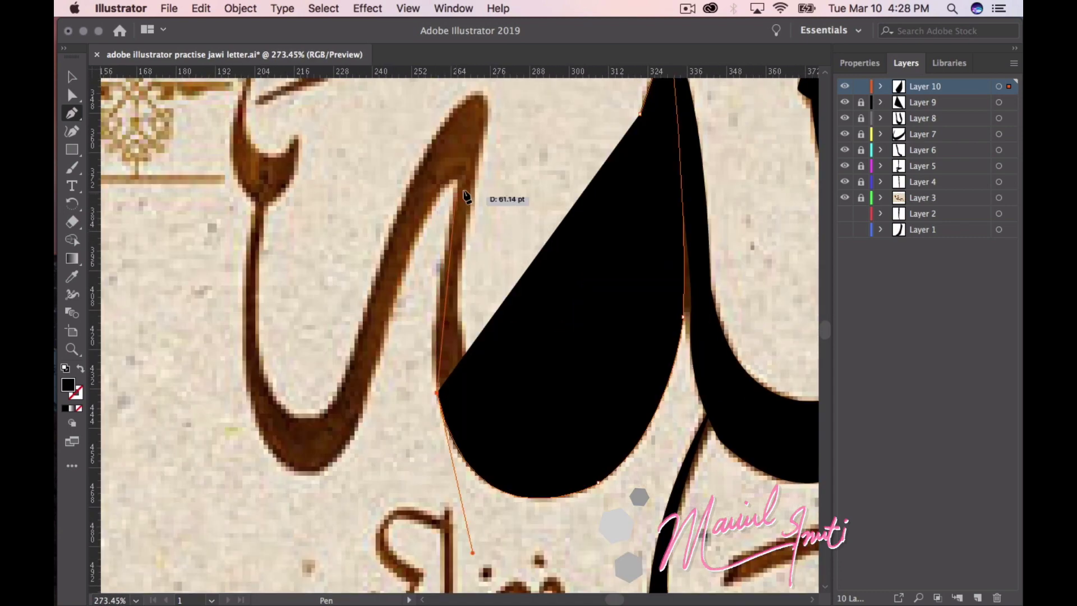
scroll(463, 195, "up", 1)
mouse_move(453, 195)
left_mouse_down()
mouse_move(503, 100)
mouse_move(498, 193)
mouse_move(497, 161)
left_mouse_up()
scroll(504, 99, "up", 3)
scroll(497, 163, "down", 3)
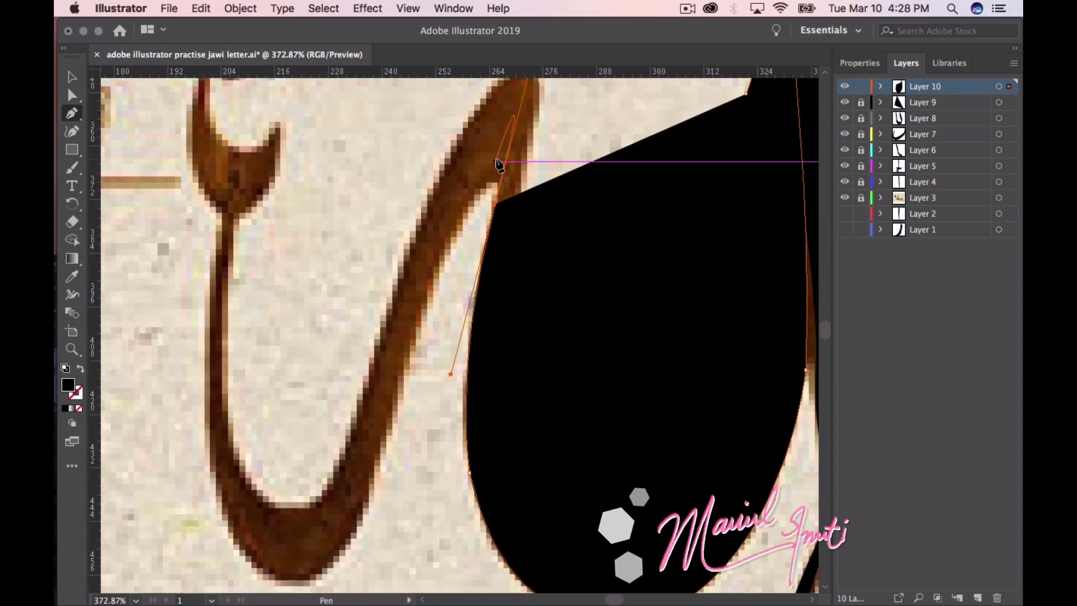
Place curved points down the letter's stroke, undoing misplaced attempts
key("super")
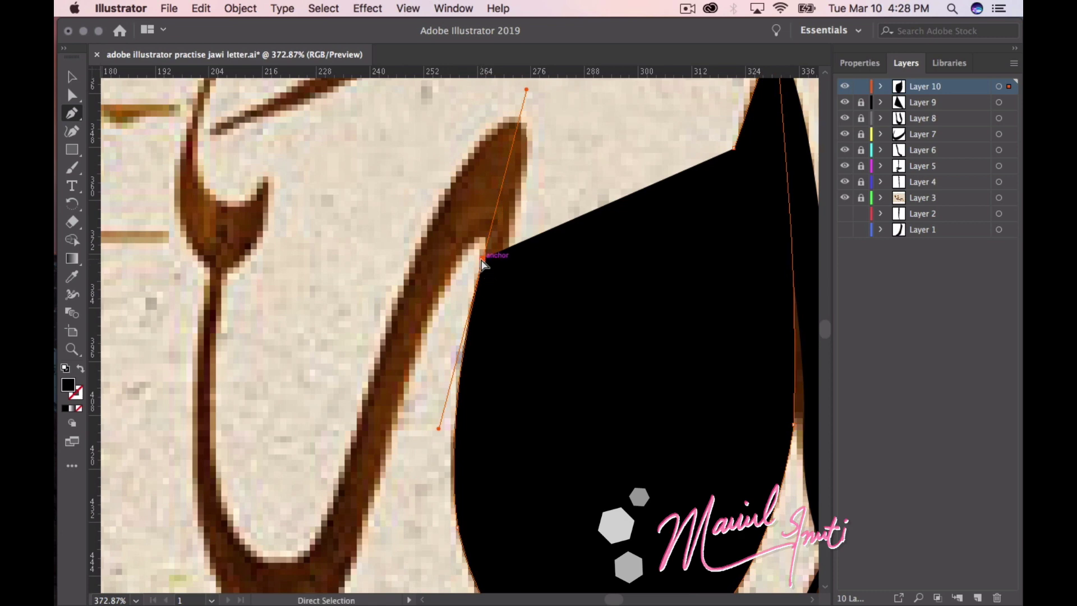
left_click_drag(407, 372, 334, 452)
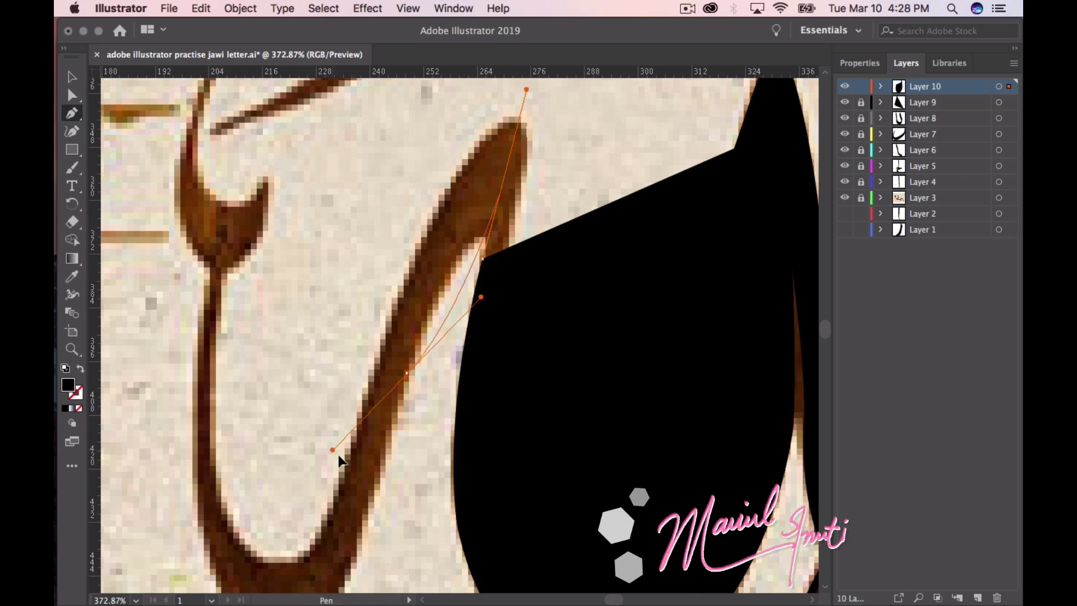
key("super+z")
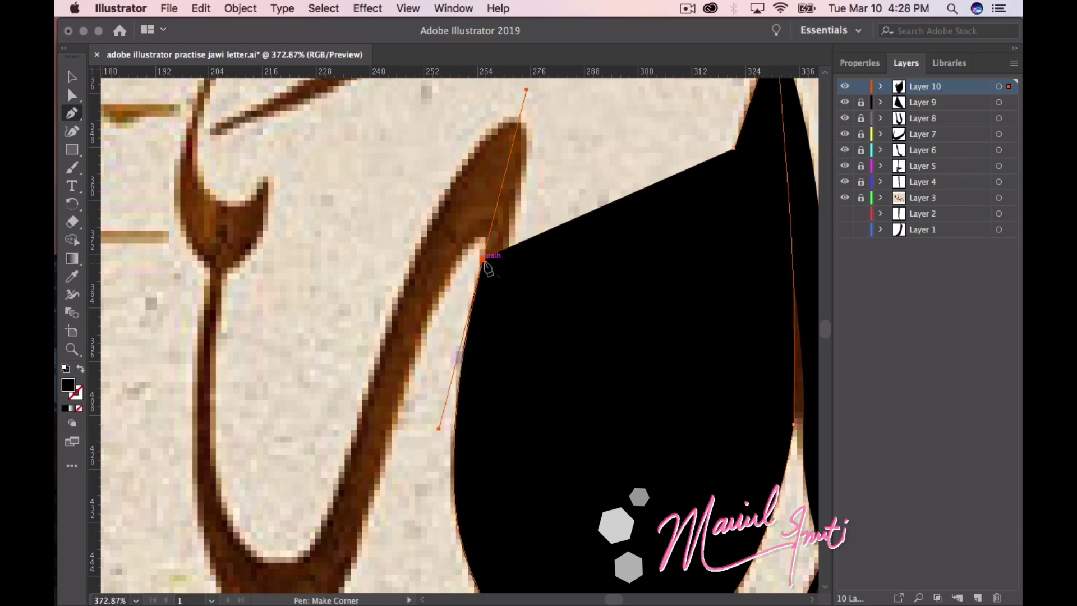
left_click(482, 258)
mouse_move(390, 418)
left_mouse_down()
mouse_move(365, 550)
mouse_move(317, 469)
left_mouse_up()
left_click_drag(317, 466, 306, 502)
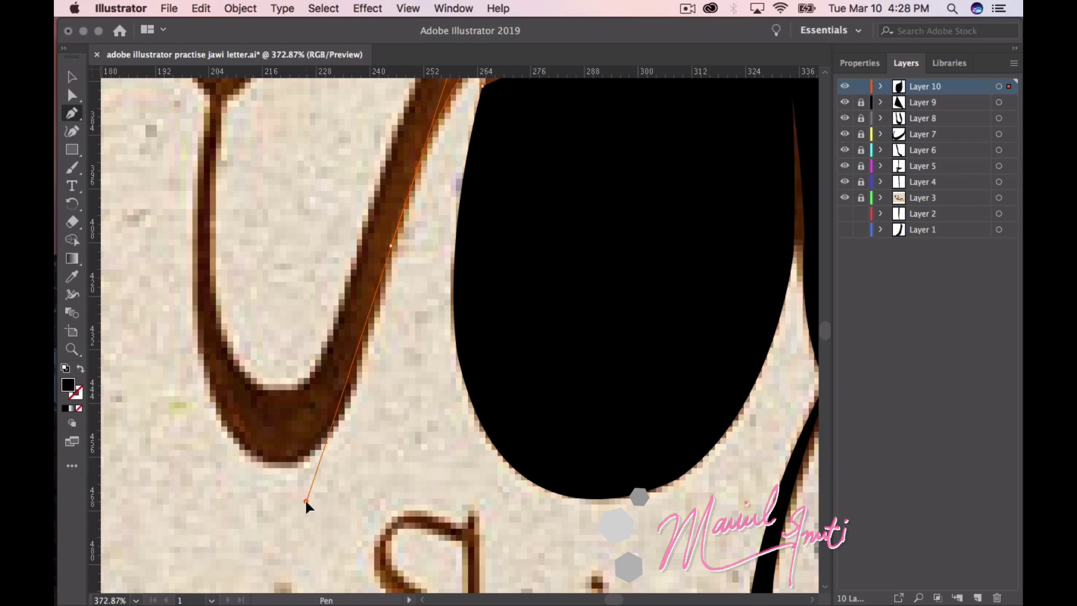
scroll(306, 499, "up", 3)
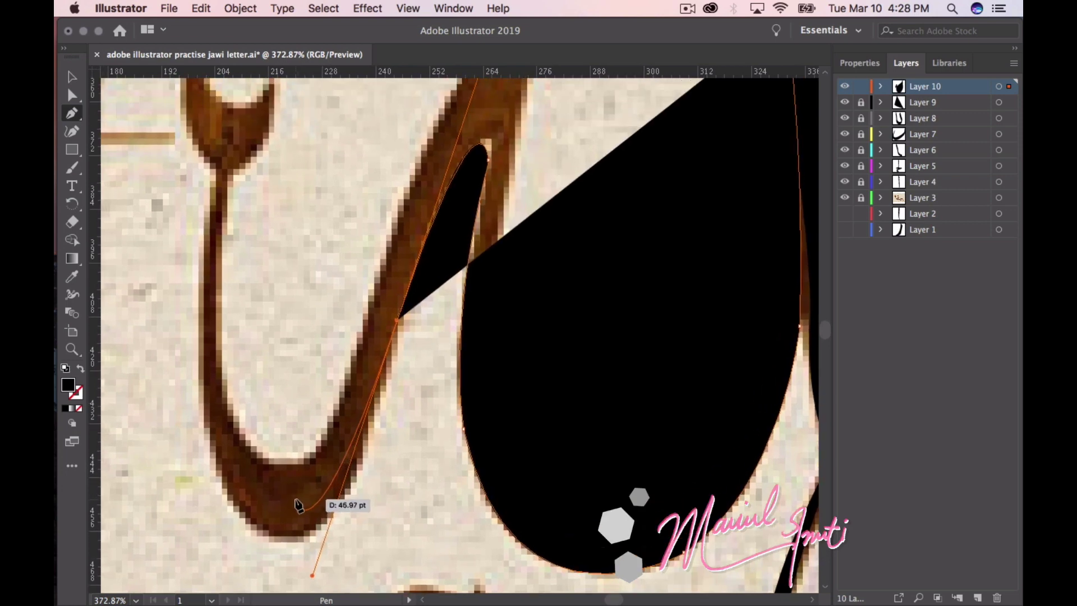
key("ctrl+z")
mouse_move(462, 321)
left_mouse_down()
mouse_move(435, 267)
mouse_move(331, 474)
mouse_move(341, 467)
left_mouse_up()
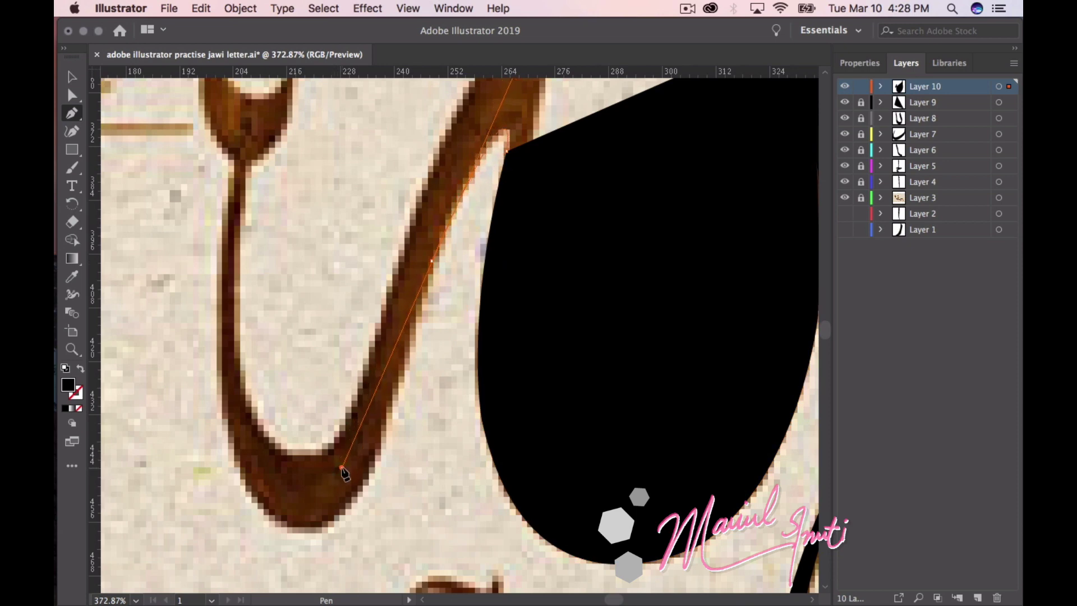
left_click_drag(339, 455, 437, 325)
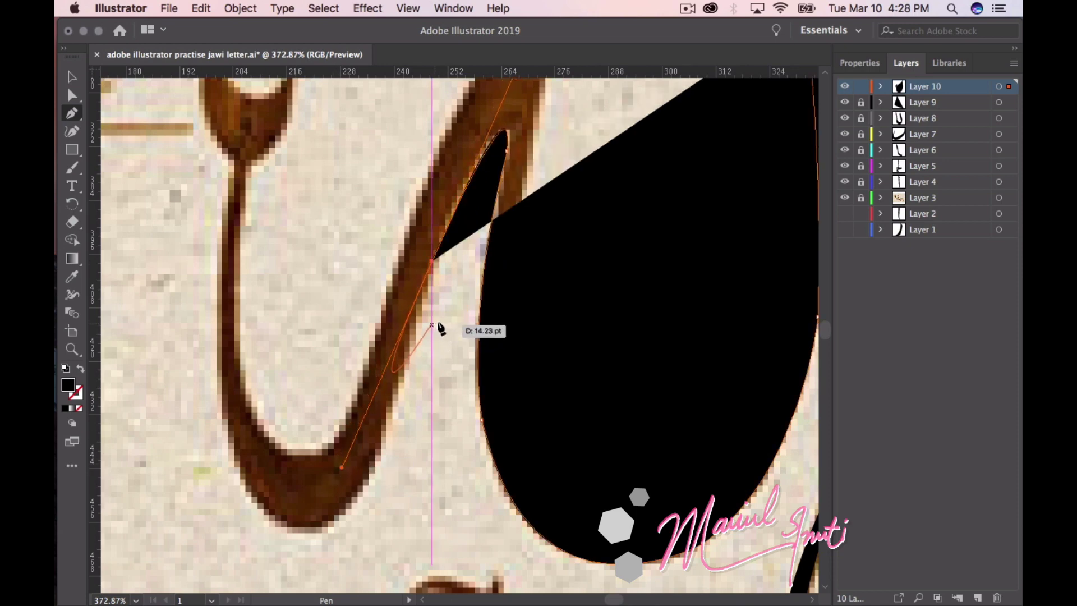
key("ctrl+z")
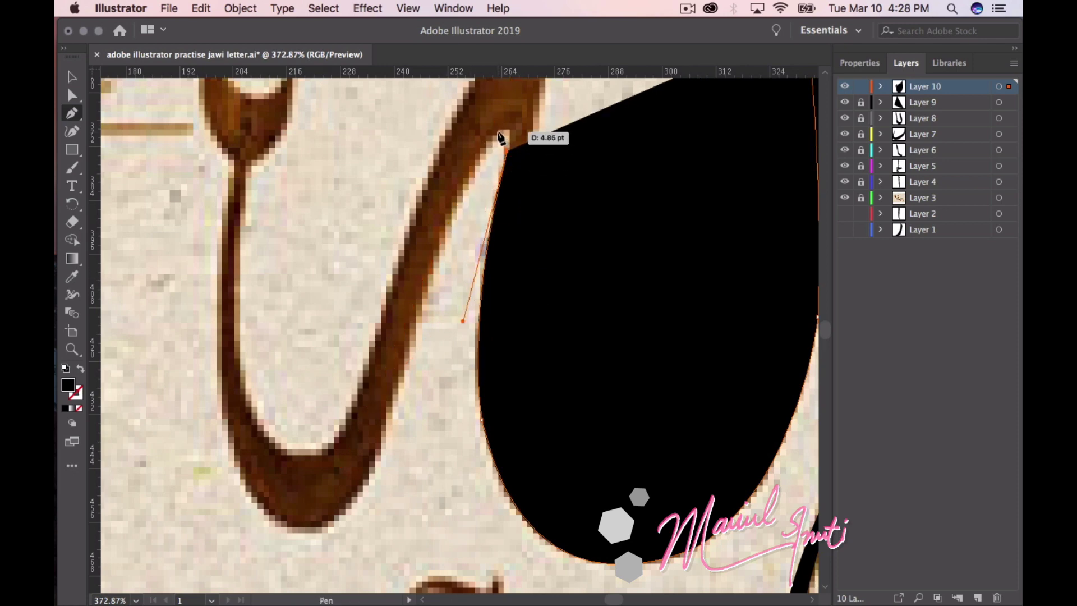
Trace the letter's inner edge down to its bottom, converting anchors to sharp corners
left_click_drag(498, 133, 480, 146)
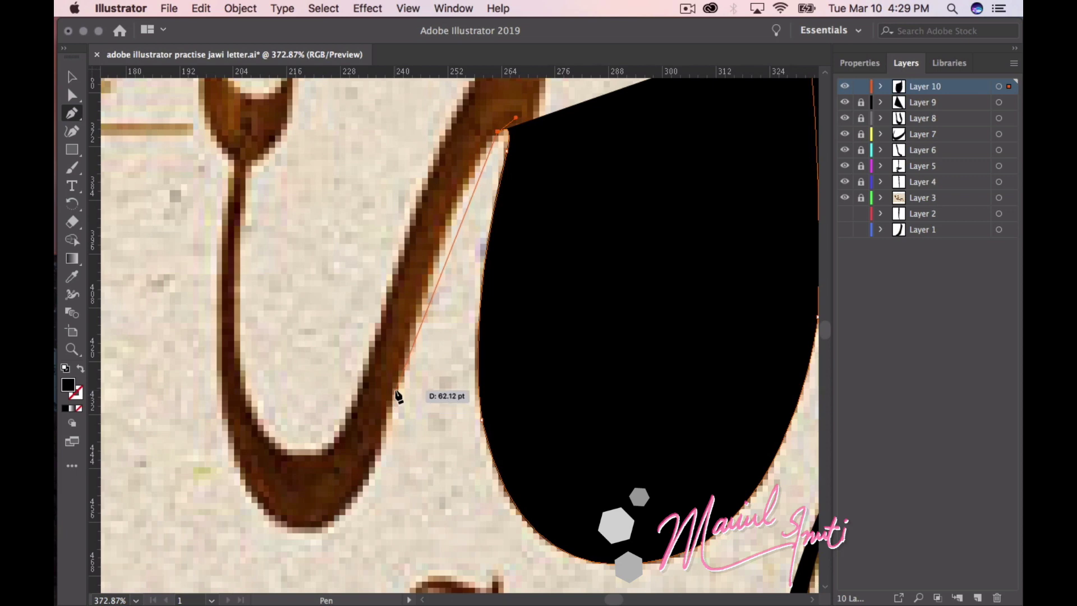
left_click_drag(396, 390, 366, 528)
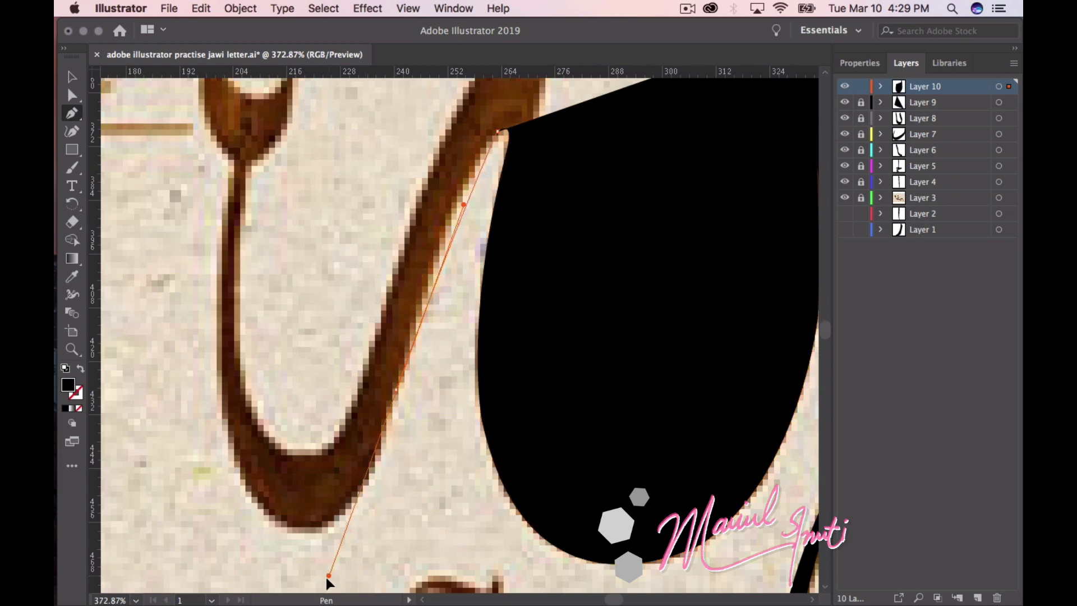
scroll(325, 577, "down", 5)
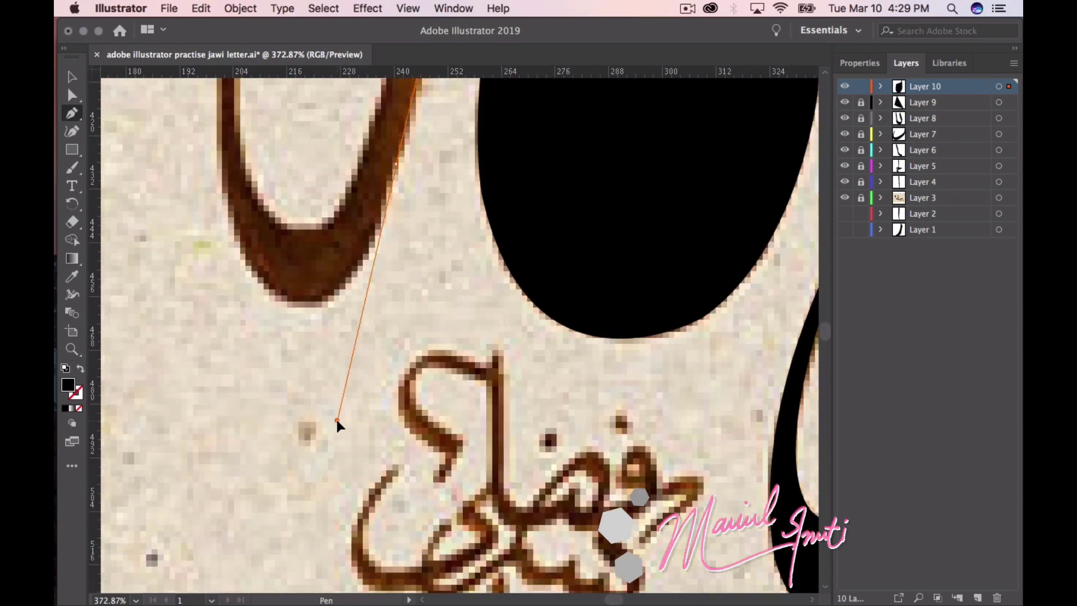
scroll(337, 426, "up", 7)
scroll(335, 432, "down", 2)
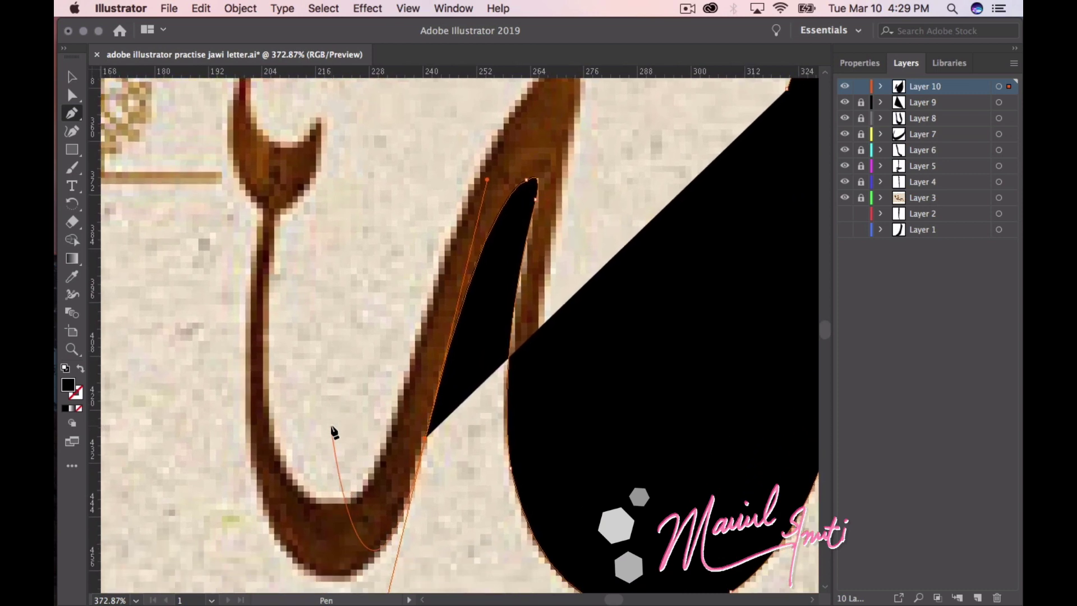
left_click(427, 437)
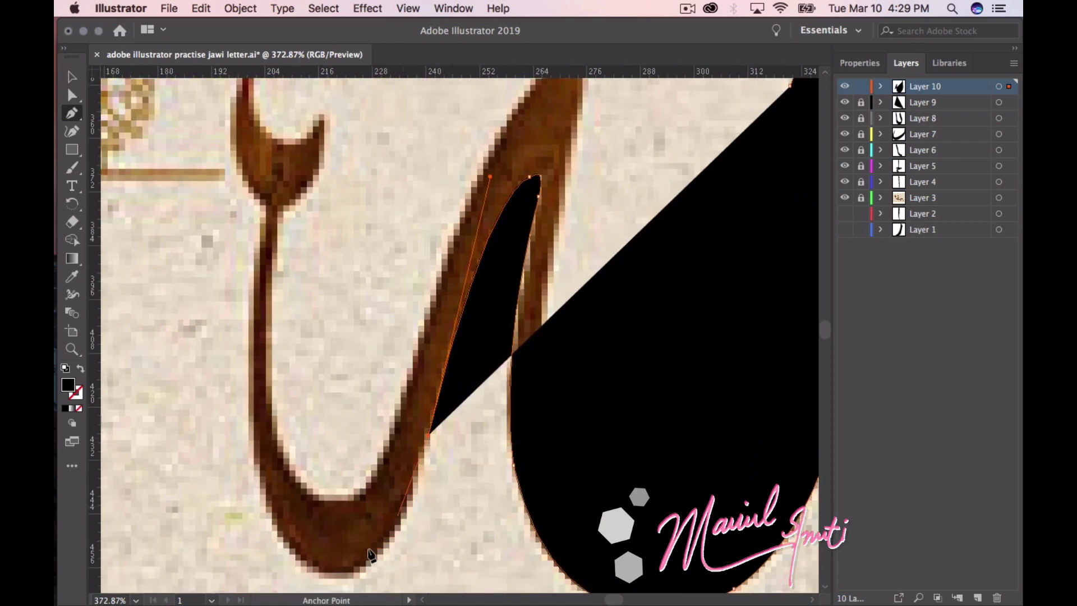
left_click_drag(293, 555, 198, 455)
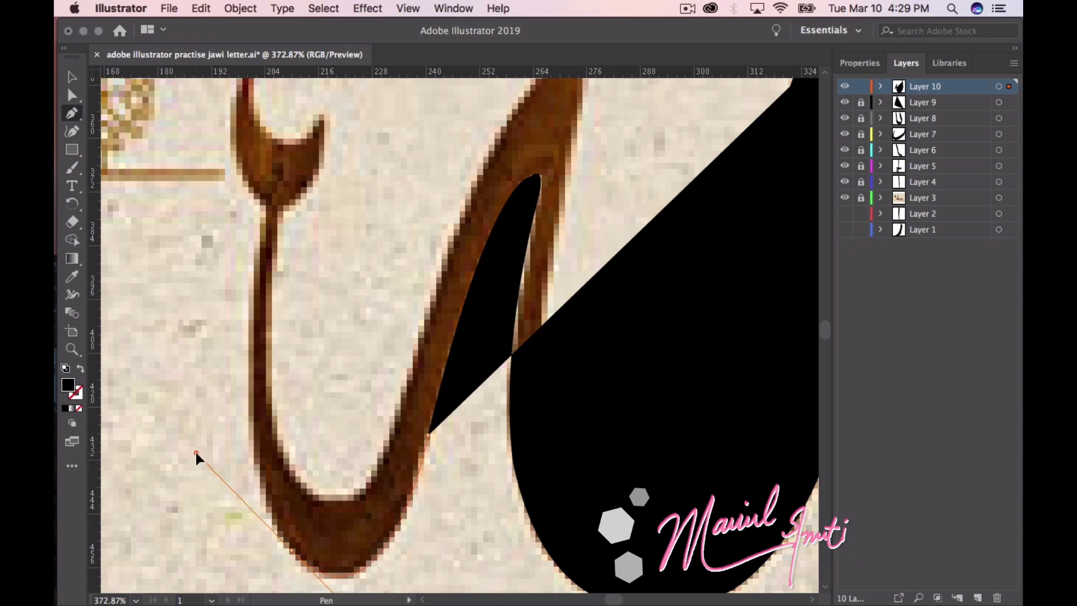
left_click_drag(198, 452, 195, 449)
left_click(292, 549)
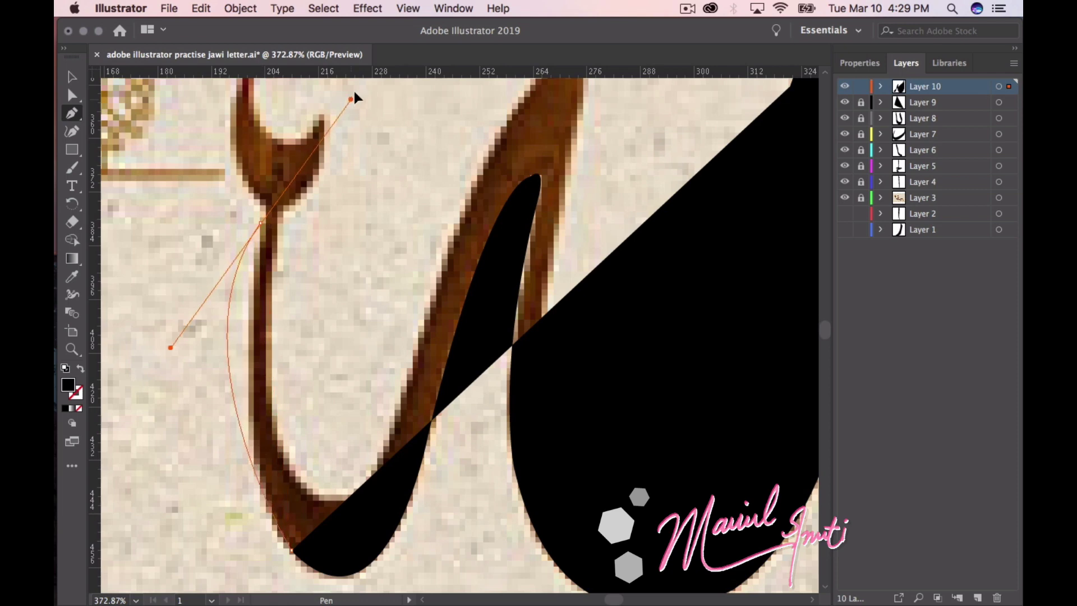
Curve the outline up the letter's outer edge to its upper tip
scroll(288, 140, "up", 5)
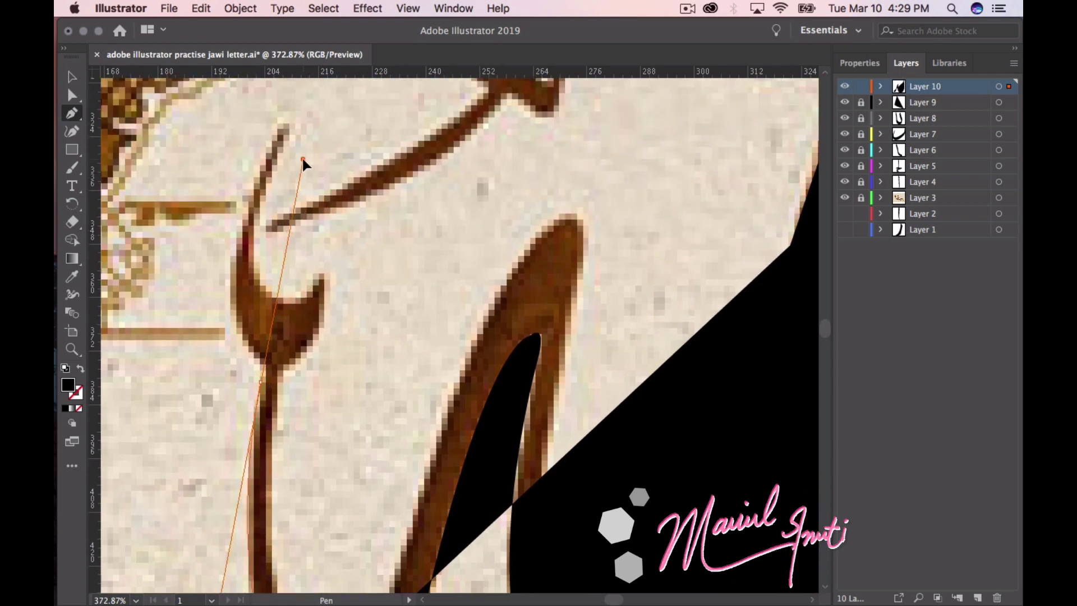
left_click_drag(295, 167, 302, 174)
scroll(302, 163, "down", 3)
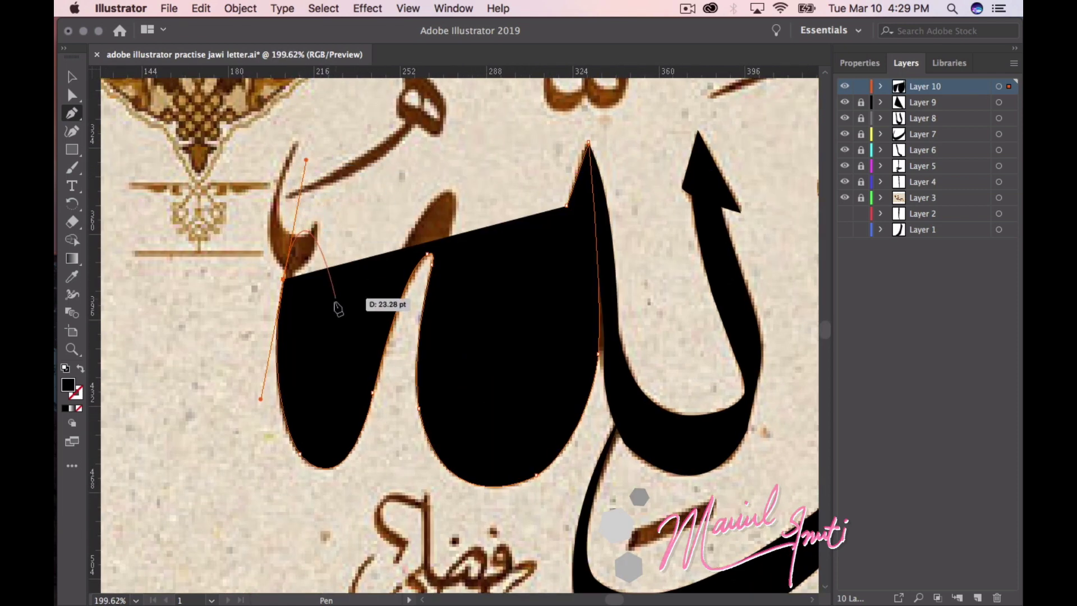
mouse_move(302, 174)
left_mouse_down()
mouse_move(284, 273)
mouse_move(292, 264)
left_mouse_up()
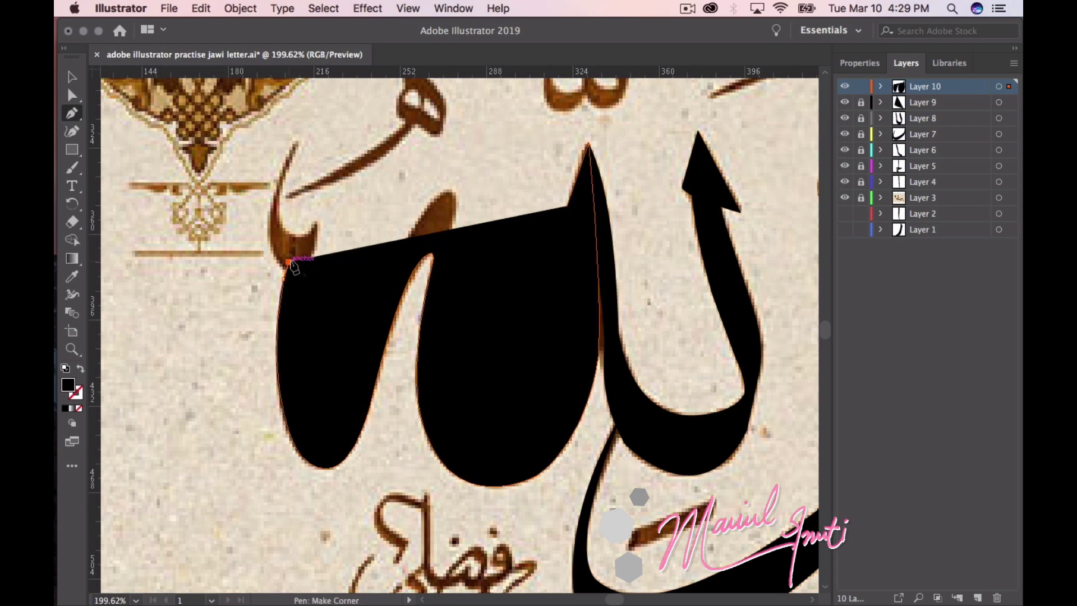
Make the tip a sharp corner and lower the black shape's opacity to 10%
left_click(860, 63)
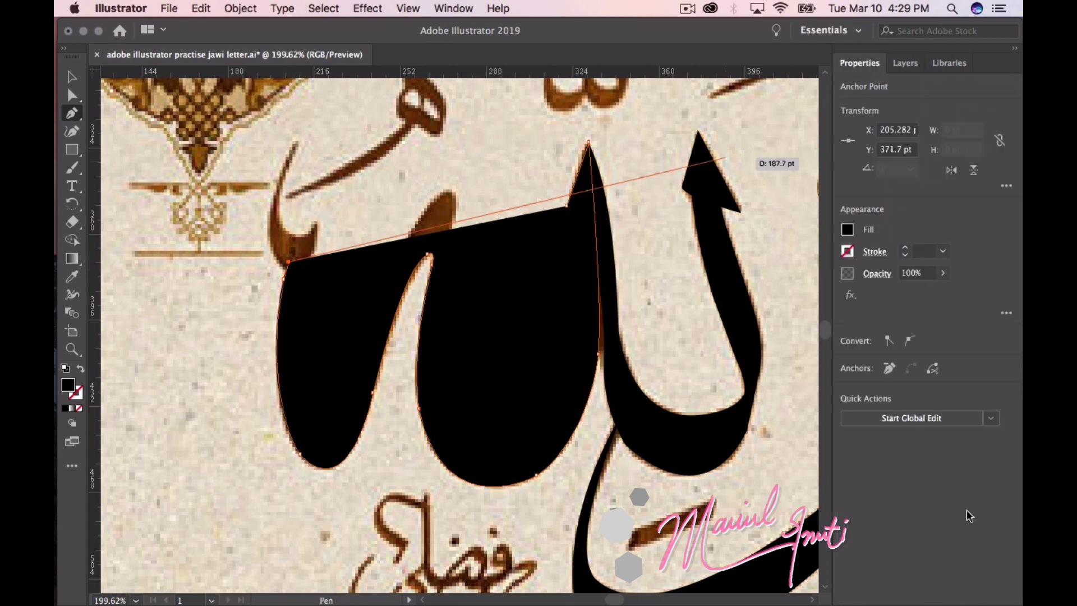
left_click(945, 275)
left_click(891, 295)
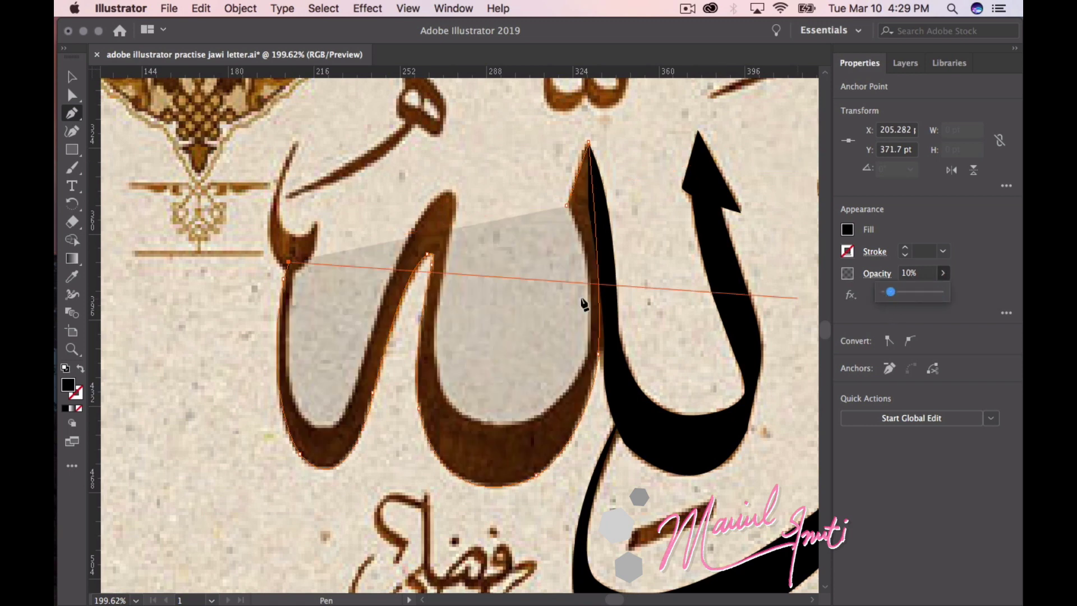
Add anchors around the letter's bottom curve and up the lam's left edge, nudging one with Direct Selection
left_click(293, 270)
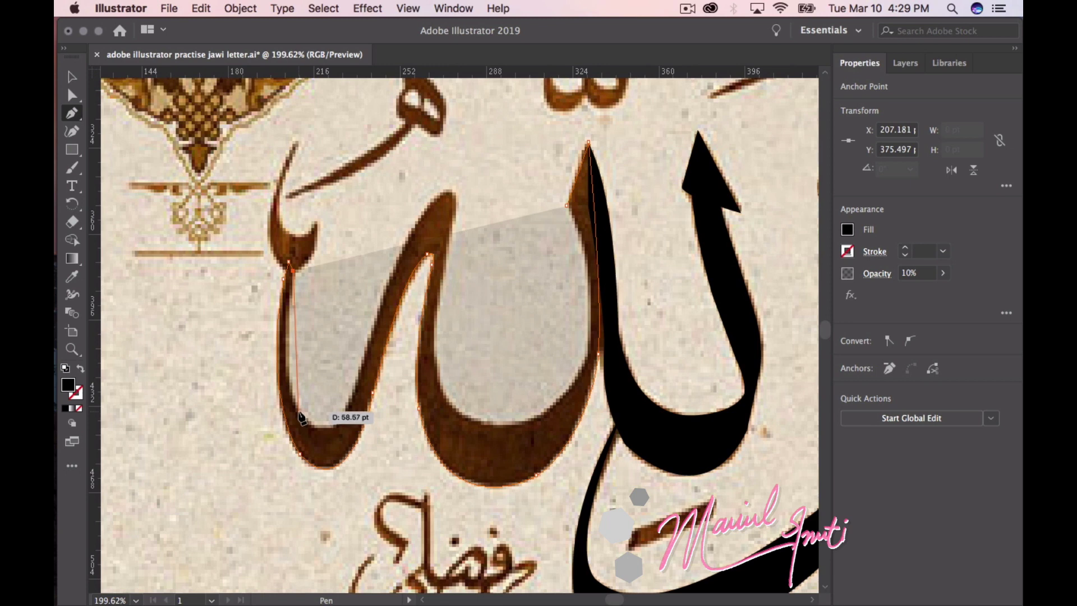
left_click(321, 457)
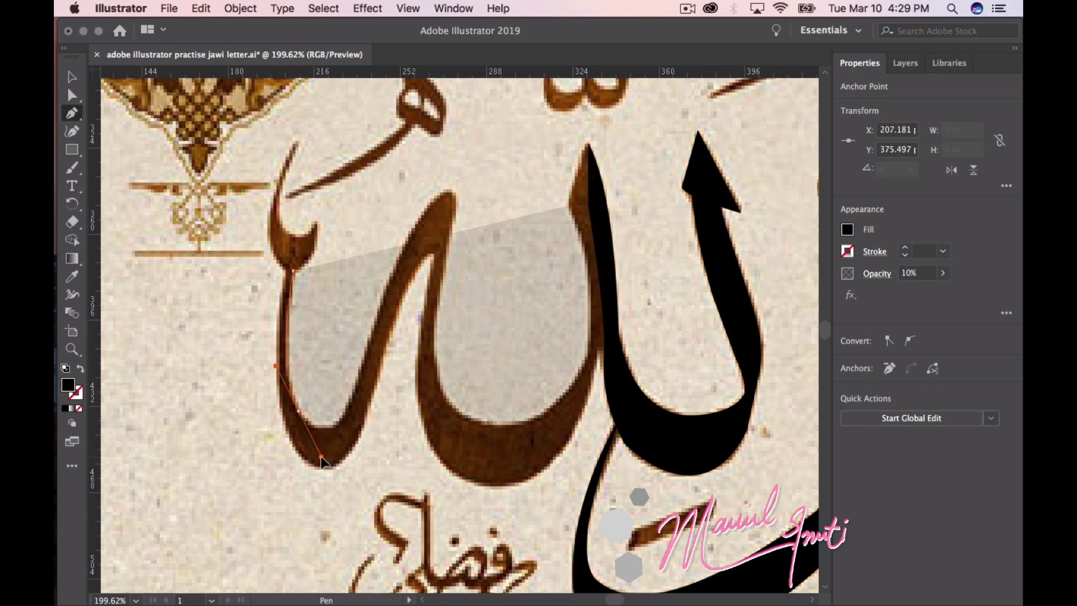
left_click(298, 410)
left_click_drag(345, 407, 368, 361)
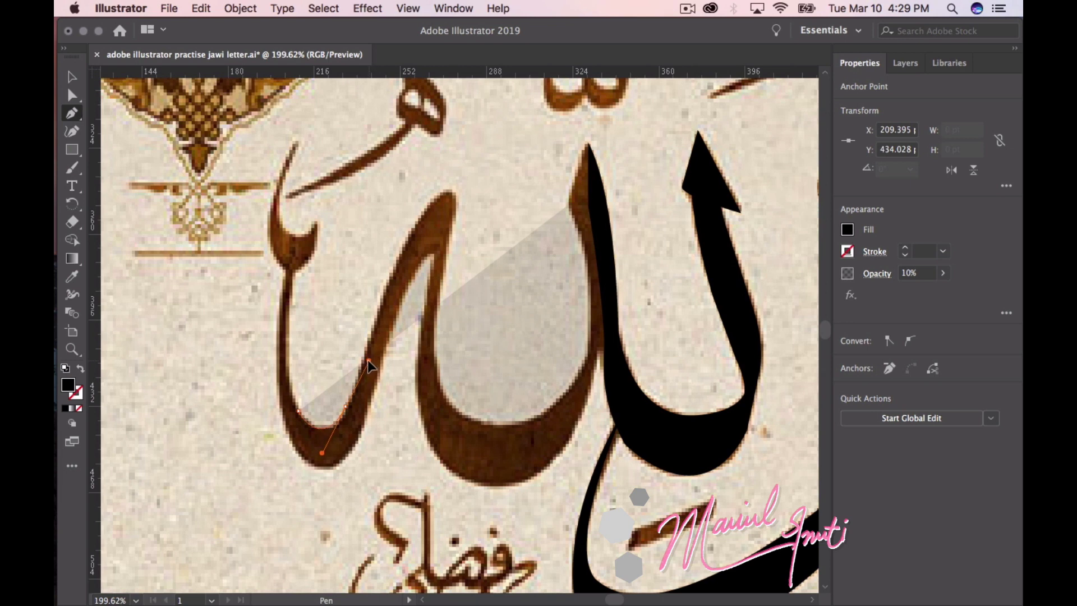
left_click(345, 407, "alt")
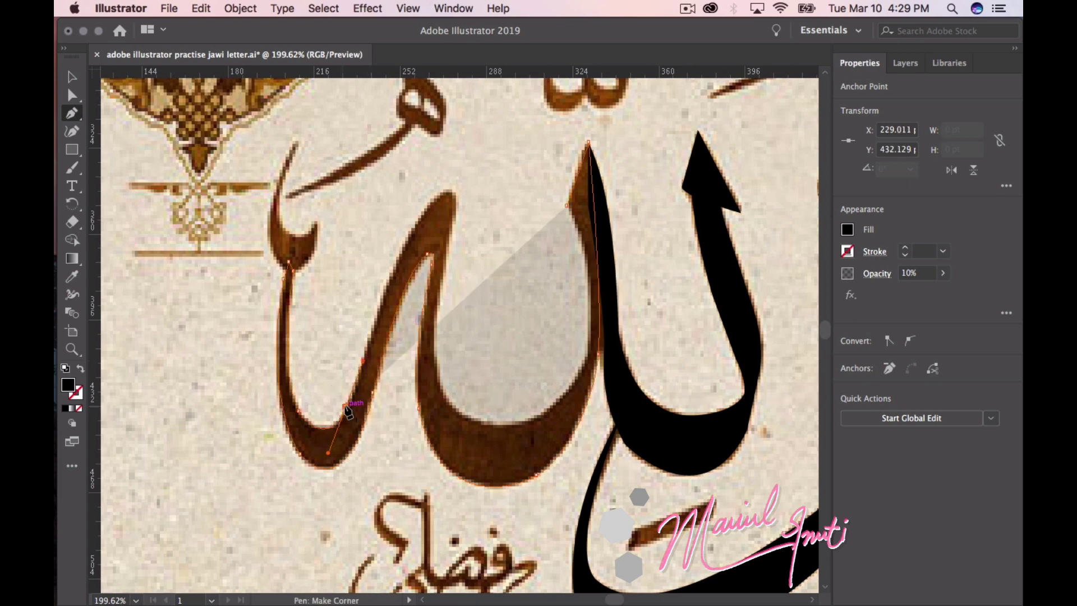
left_click_drag(366, 356, 369, 348)
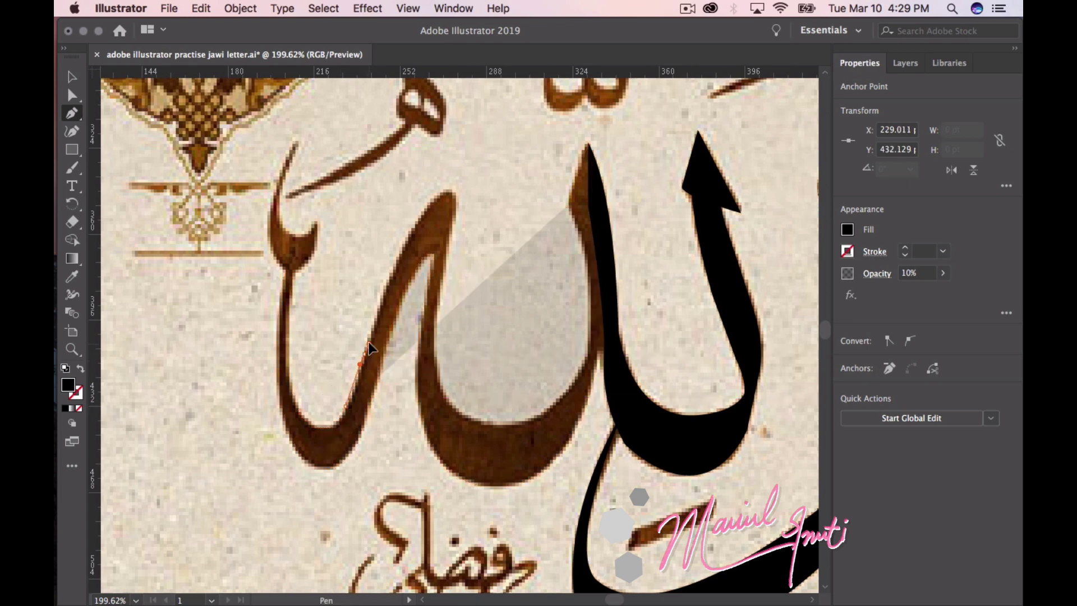
key("super")
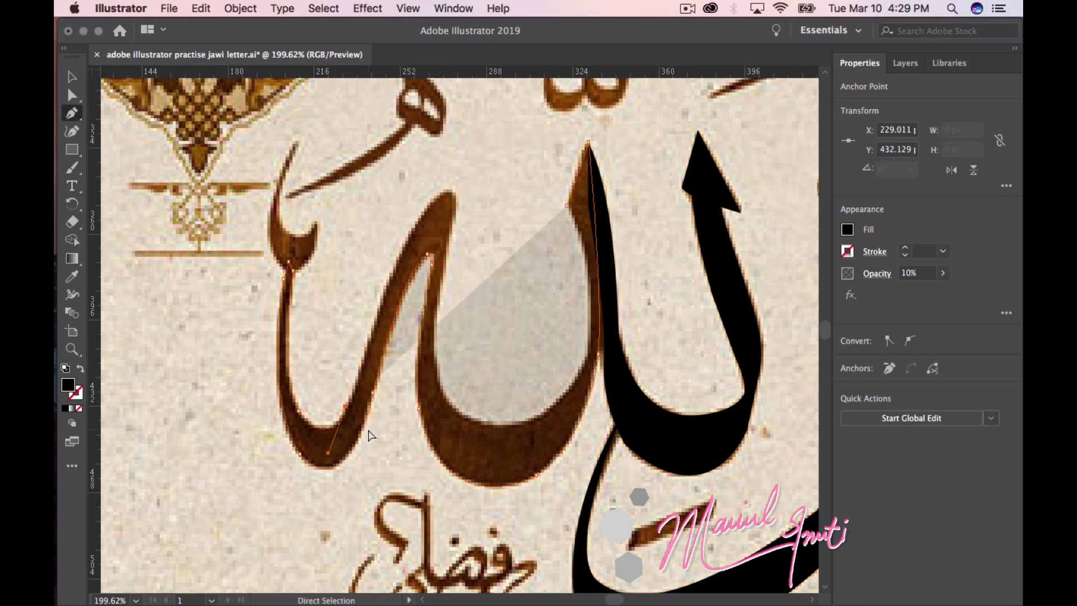
mouse_move(357, 412)
left_mouse_down()
mouse_move(426, 210)
mouse_move(495, 161)
mouse_move(479, 129)
left_mouse_up()
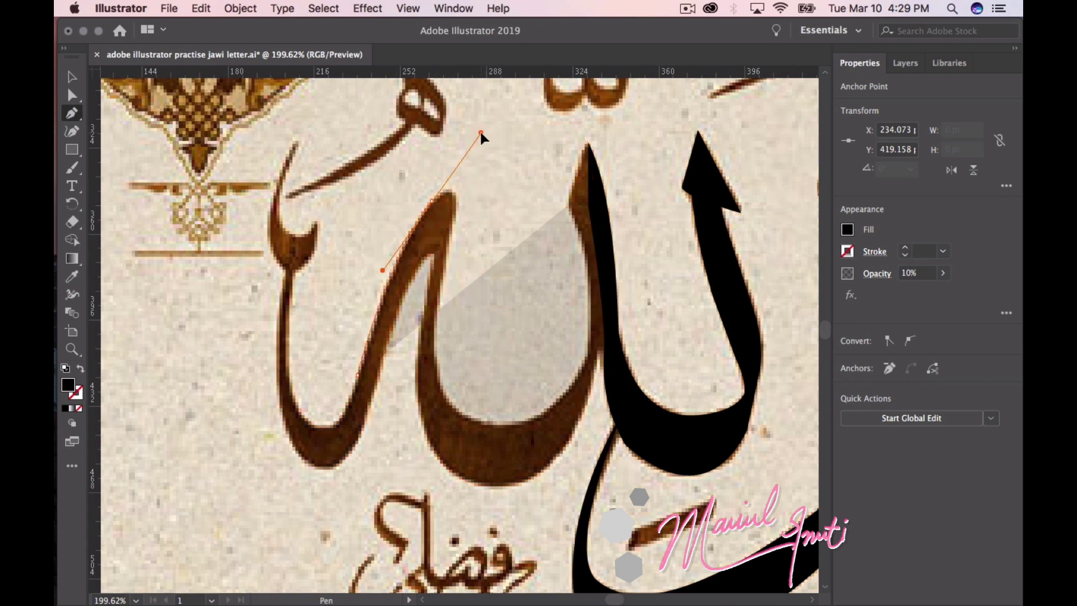
Trace curved anchors up the lam's left edge, over its tip and down its inner edge
left_click_drag(480, 129, 466, 167)
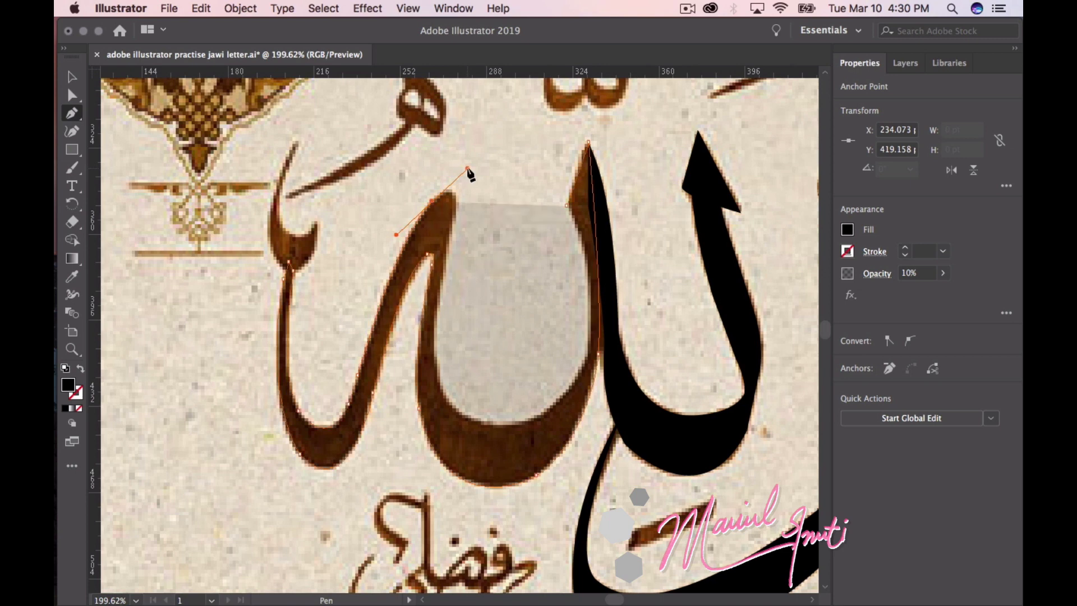
left_click(432, 202)
left_click_drag(455, 220, 449, 233)
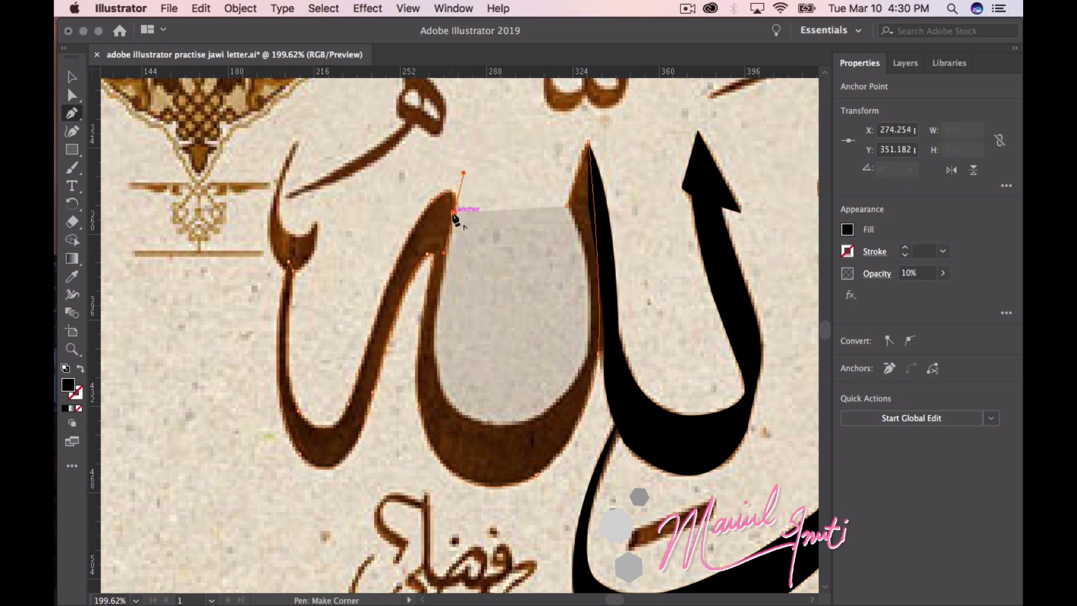
left_click_drag(454, 212, 433, 366)
left_click(439, 432)
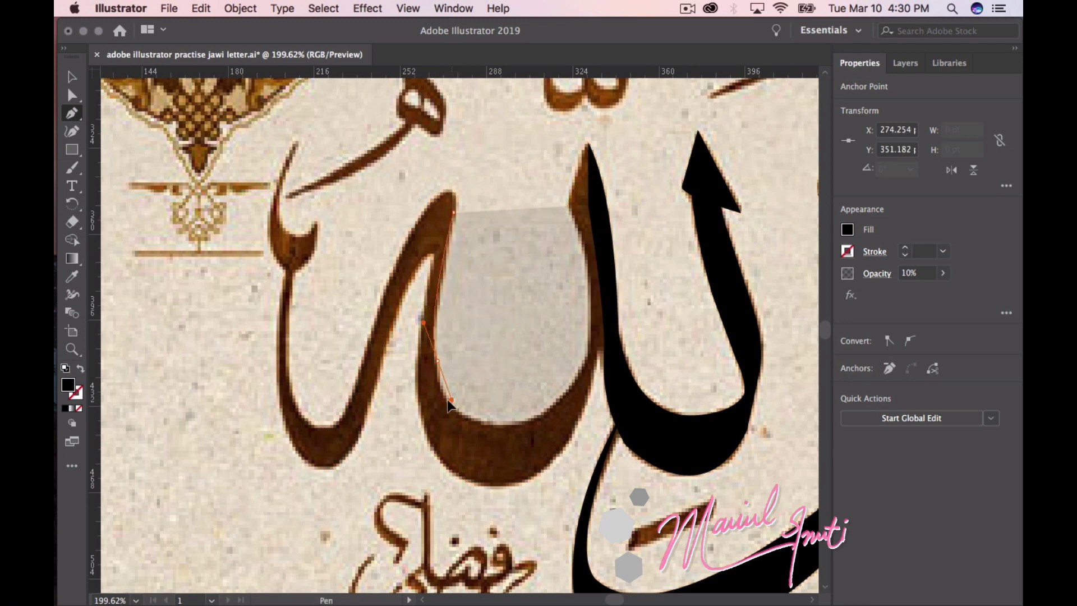
left_click_drag(445, 407, 477, 193)
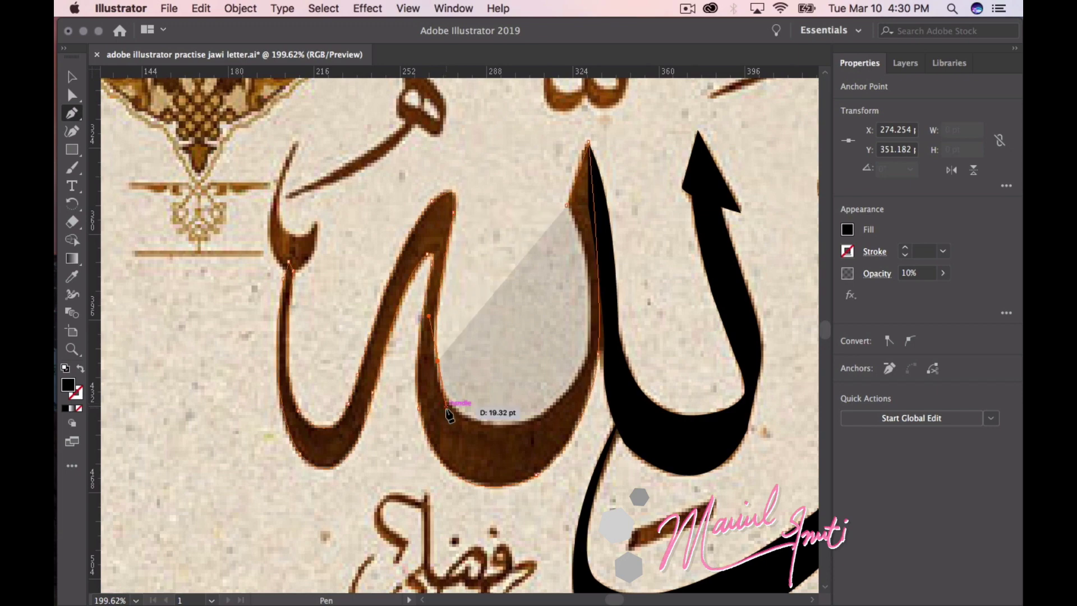
Curve the path around the bowl's bottom and close it on the starting anchor
scroll(477, 194, "up", 3)
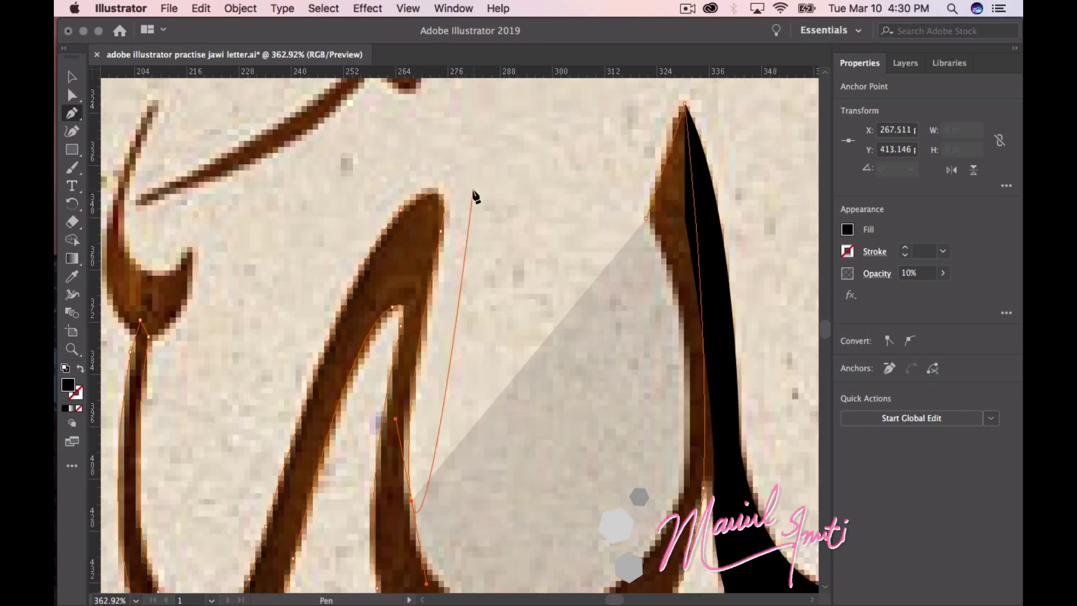
scroll(474, 199, "down", 2)
mouse_move(477, 193)
left_mouse_down()
mouse_move(389, 403)
mouse_move(378, 398)
left_mouse_up()
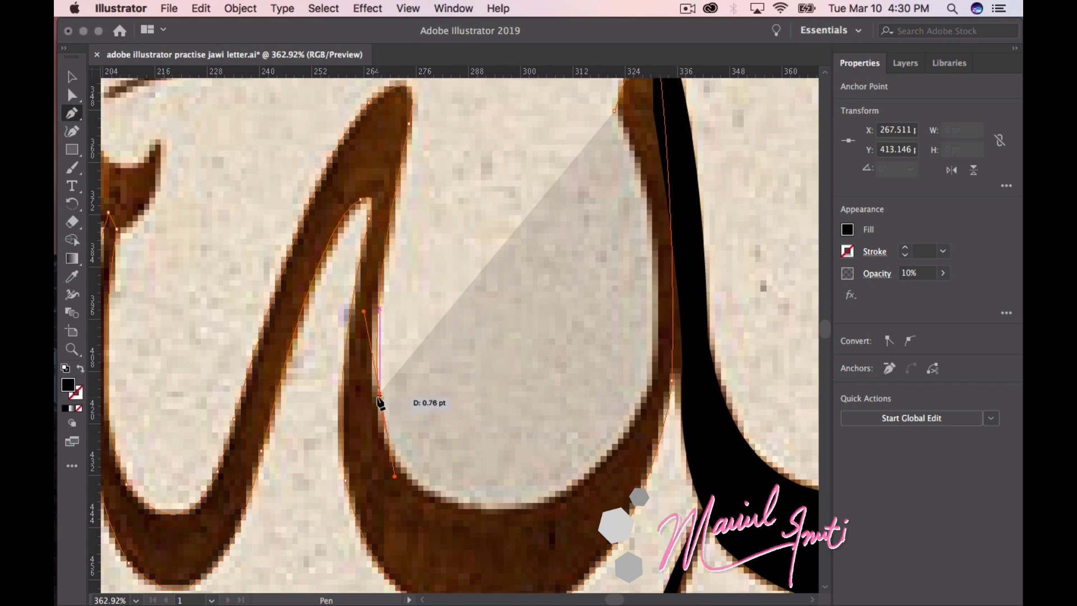
mouse_move(570, 485)
left_mouse_down()
mouse_move(605, 452)
mouse_move(747, 409)
left_mouse_up()
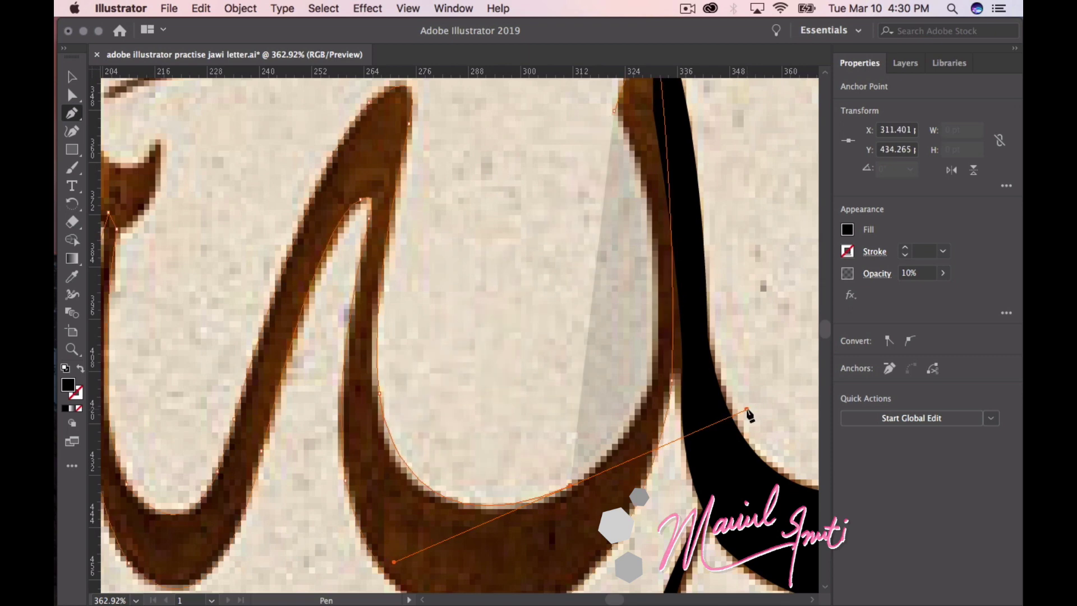
left_click(571, 485)
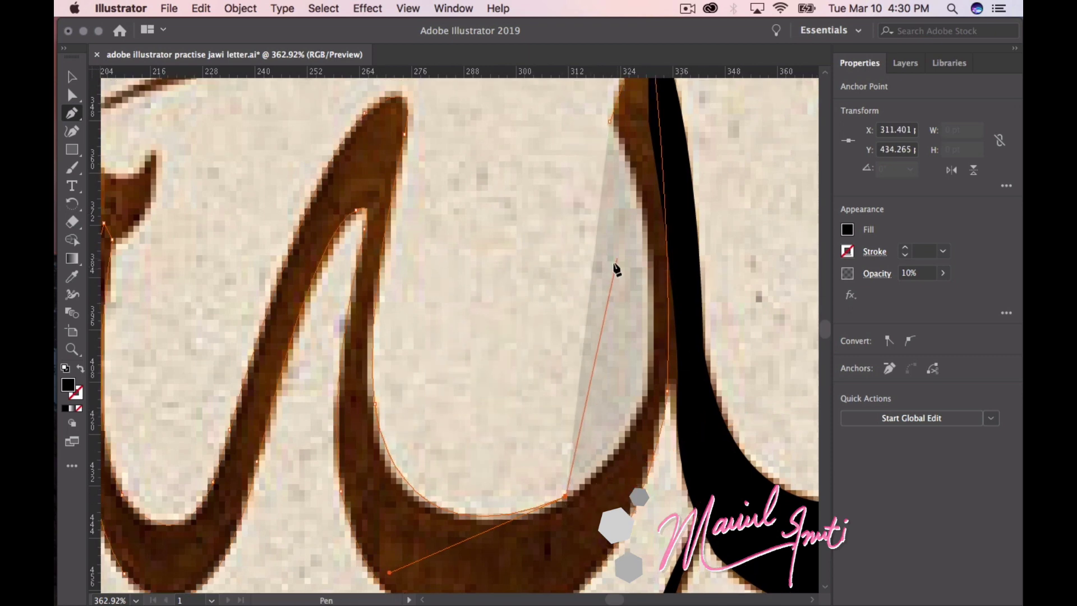
scroll(614, 258, "up", 3)
scroll(615, 244, "up", 3)
left_click(594, 237)
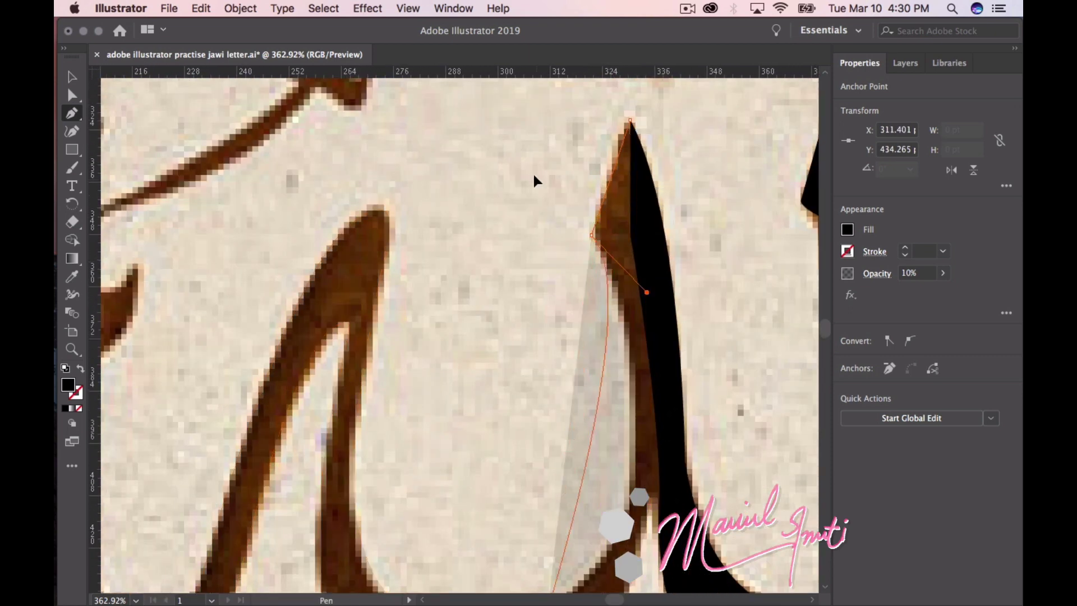
scroll(529, 101, "up", 5)
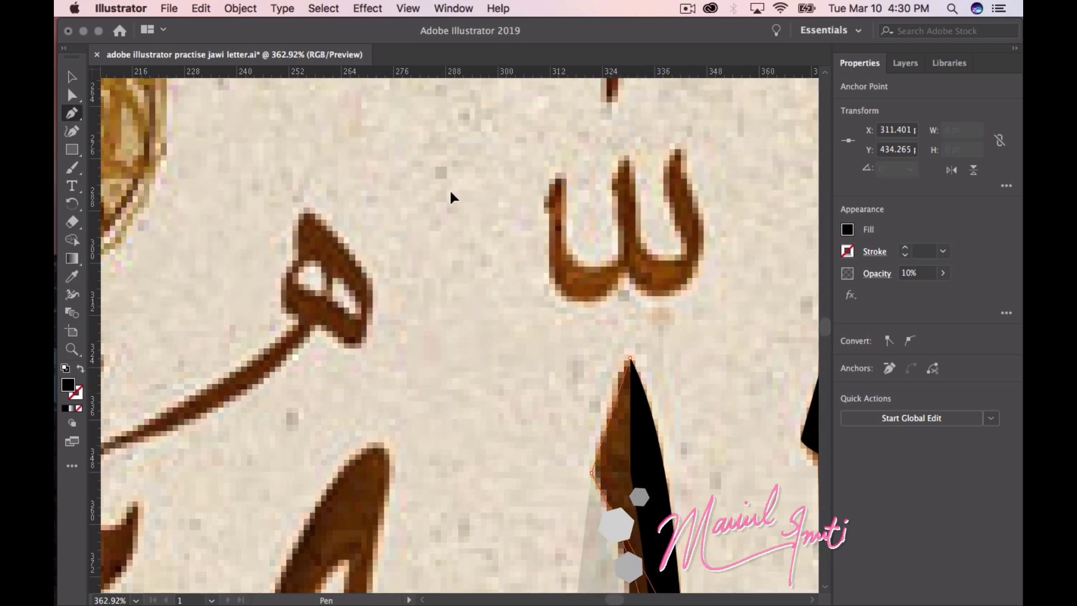
scroll(486, 199, "down", 5)
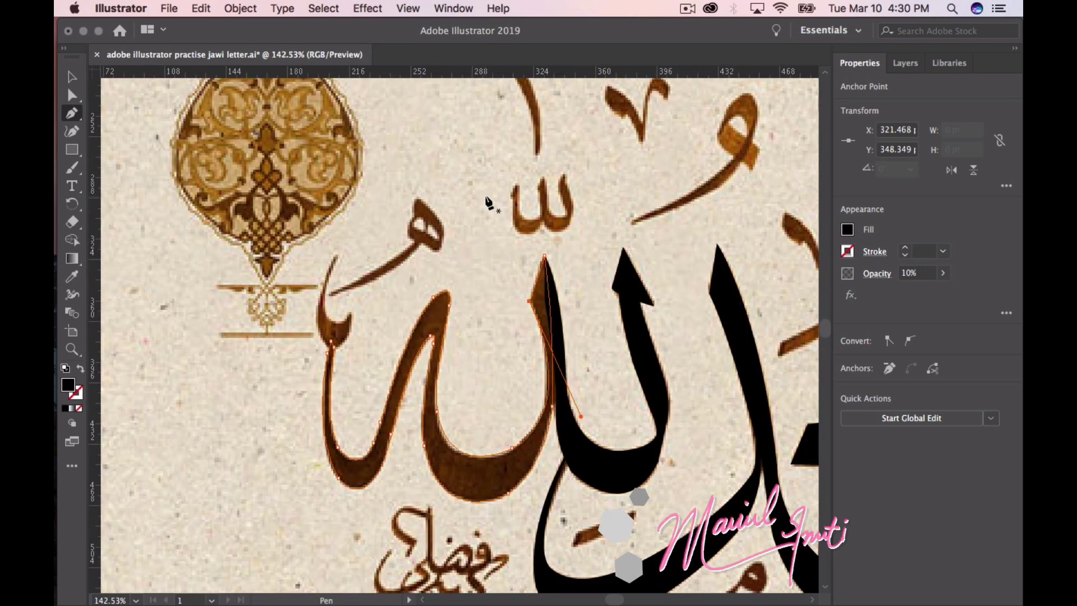
Add a curved anchor on the inner stroke, then undo it
left_click_drag(512, 449, 542, 348)
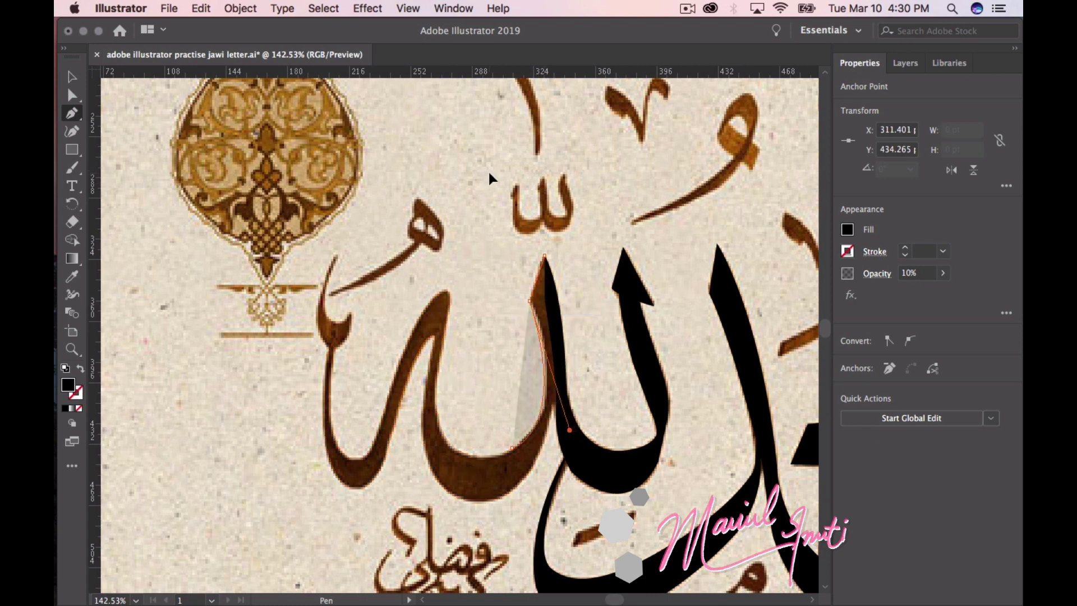
mouse_move(544, 349)
left_mouse_down()
mouse_move(566, 426)
mouse_move(574, 425)
left_mouse_up()
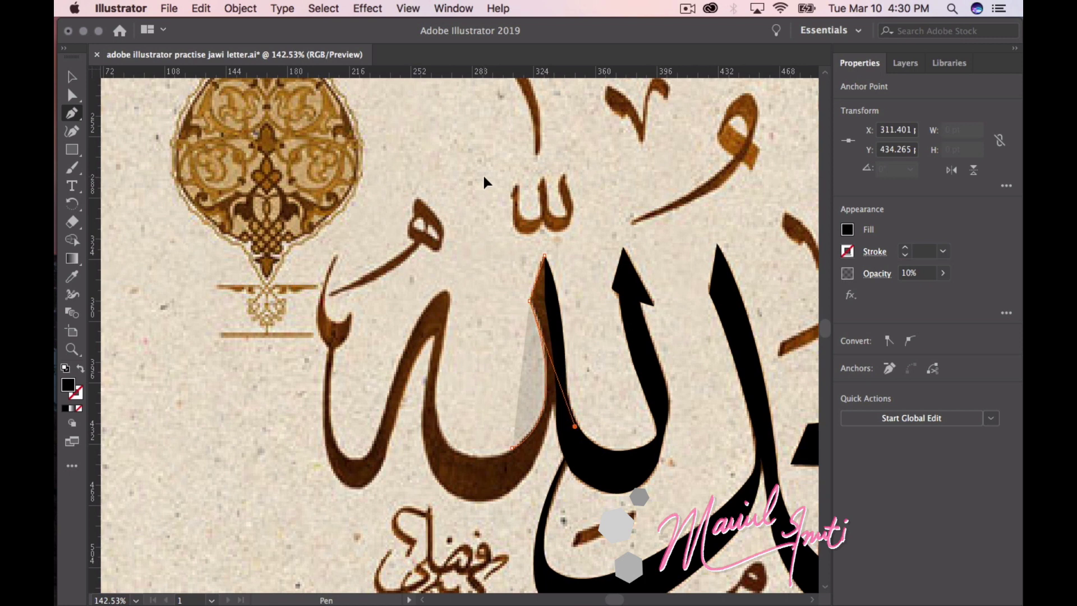
key("super+z")
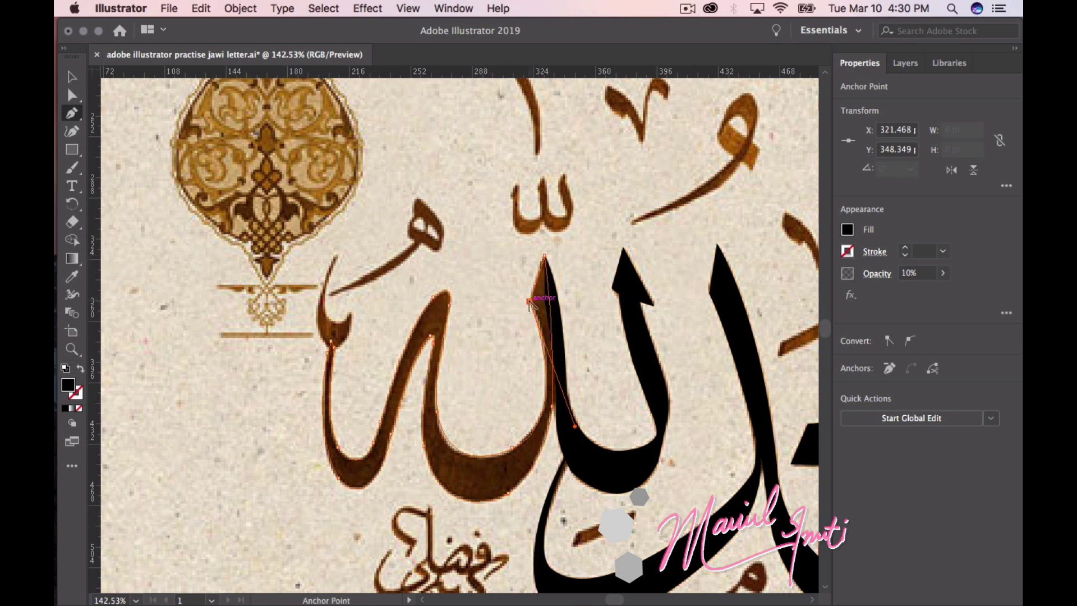
Raise the traced shape's opacity to 100% and show the Layers list
left_click(944, 275)
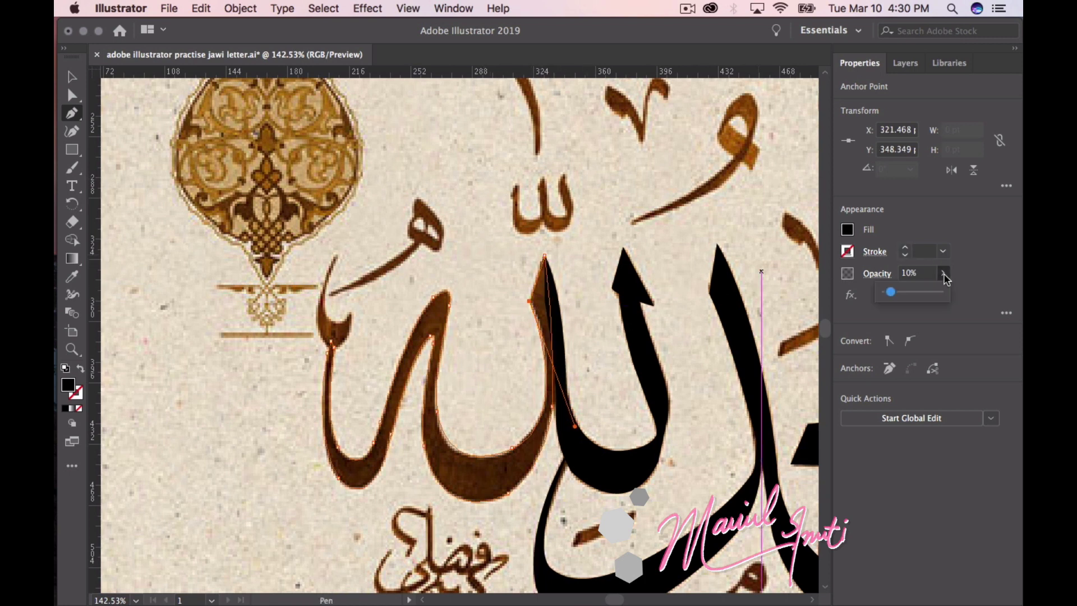
left_click_drag(959, 299, 969, 299)
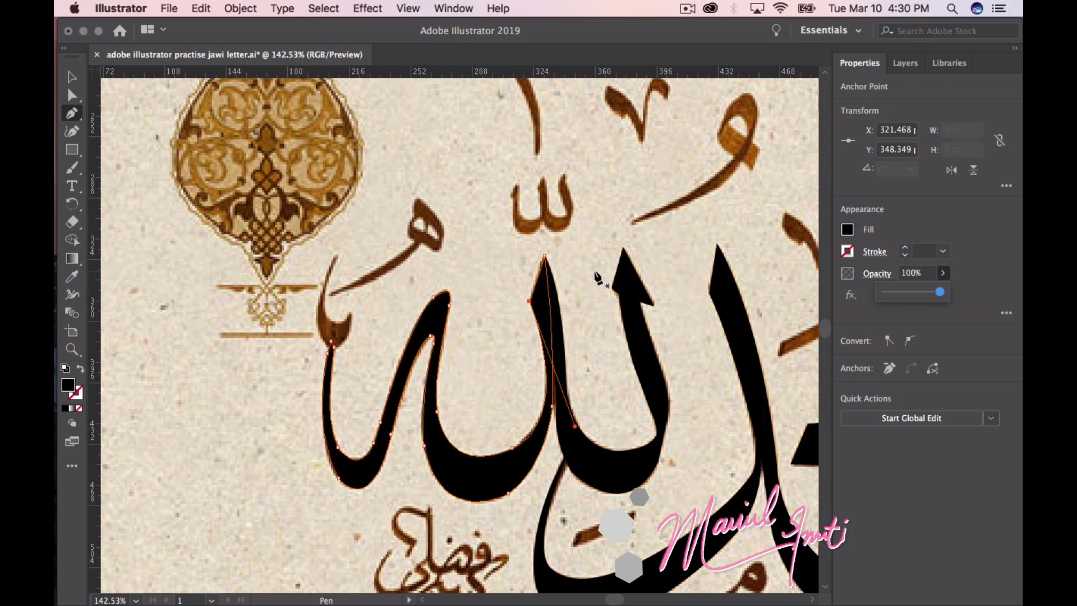
left_click(913, 63)
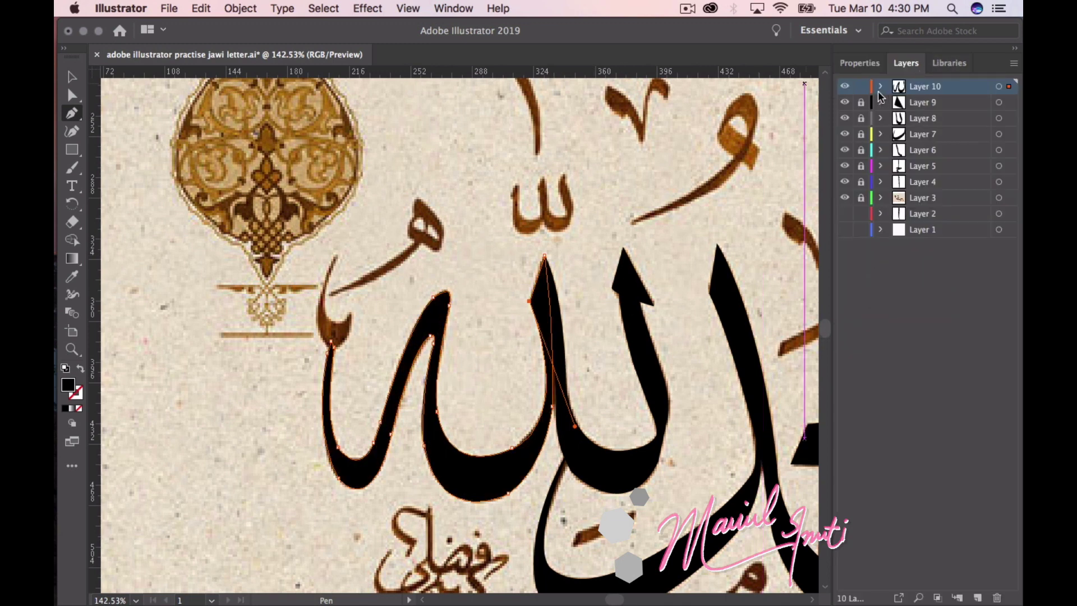
Lock Layer 10 and add a new Layer 11
left_click(861, 86)
left_click(979, 598)
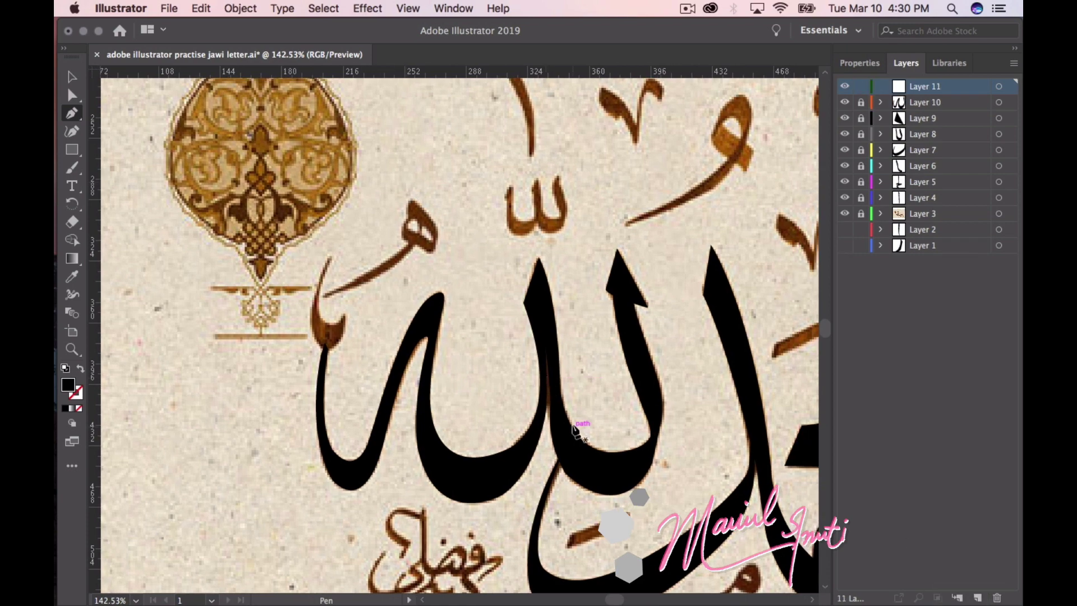
scroll(581, 429, "up", 5)
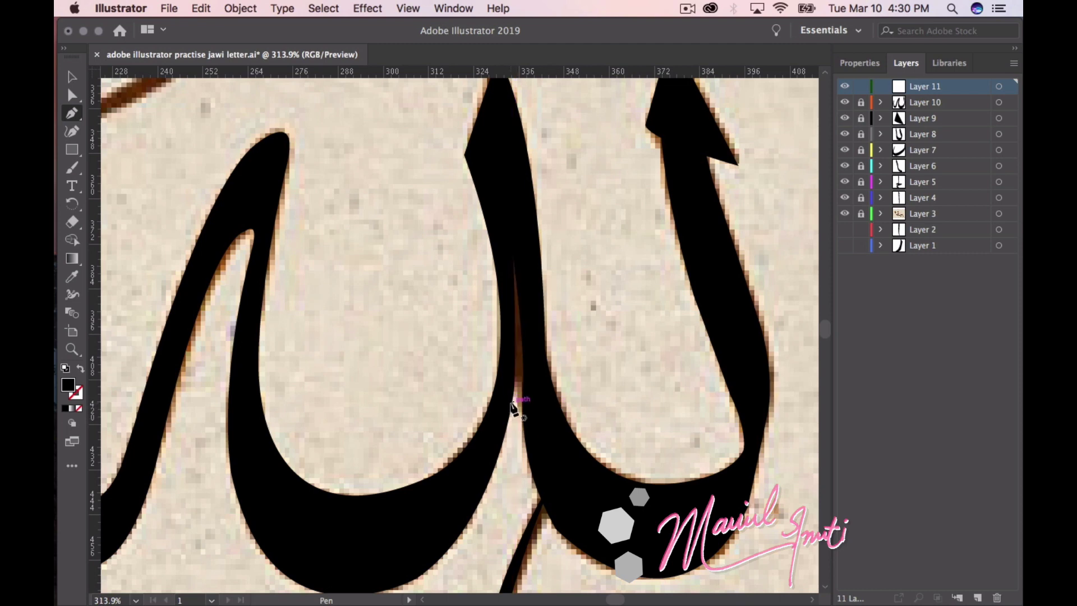
Trace a thin curved path over the brown gap between the two uprights
left_click(512, 404)
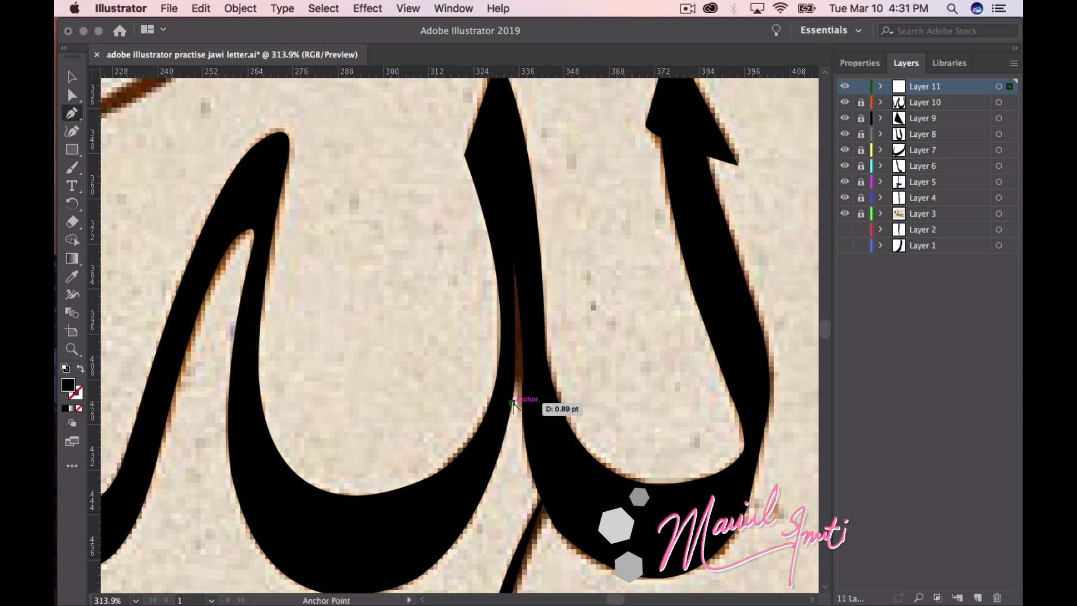
mouse_move(513, 404)
left_mouse_down()
mouse_move(521, 384)
mouse_move(536, 413)
mouse_move(540, 324)
left_mouse_up()
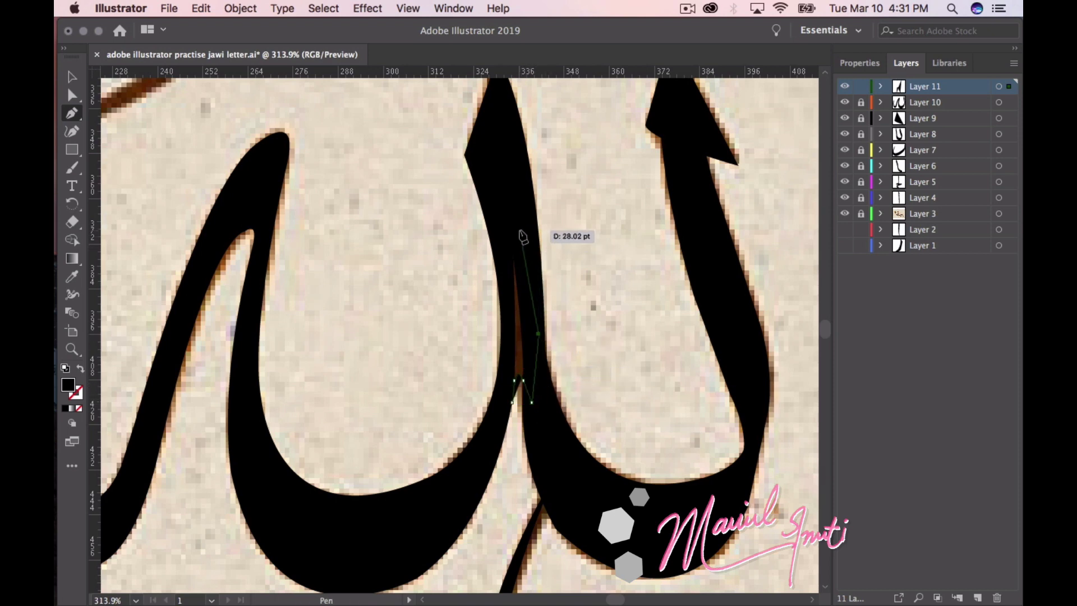
mouse_move(518, 230)
left_mouse_down()
mouse_move(504, 231)
mouse_move(513, 405)
left_mouse_up()
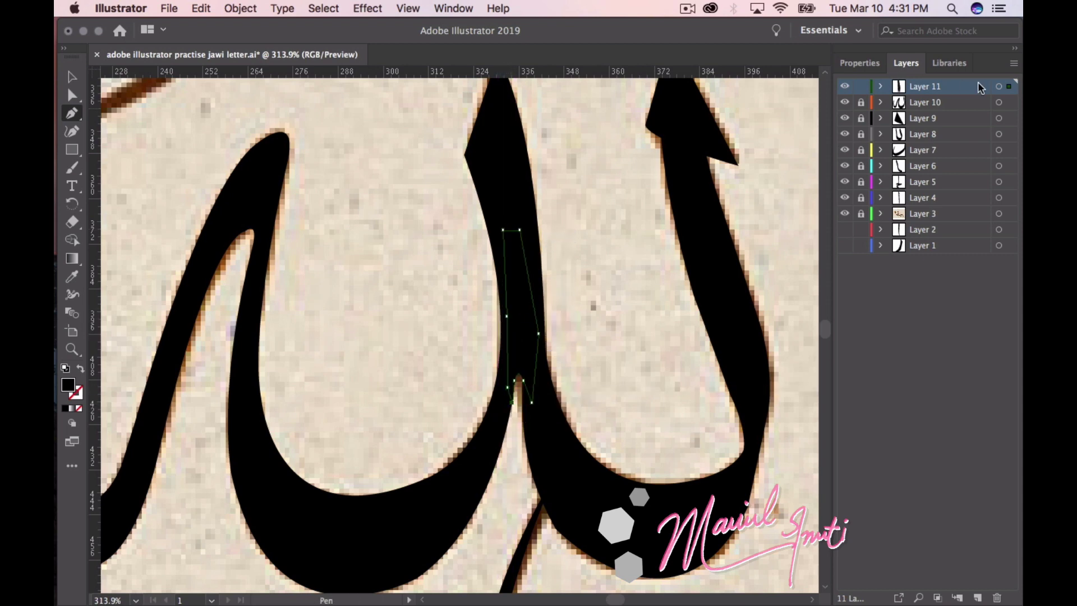
Select the small gap shape and the Layer 10 path across both layers, and group them
left_click(920, 104, "shift")
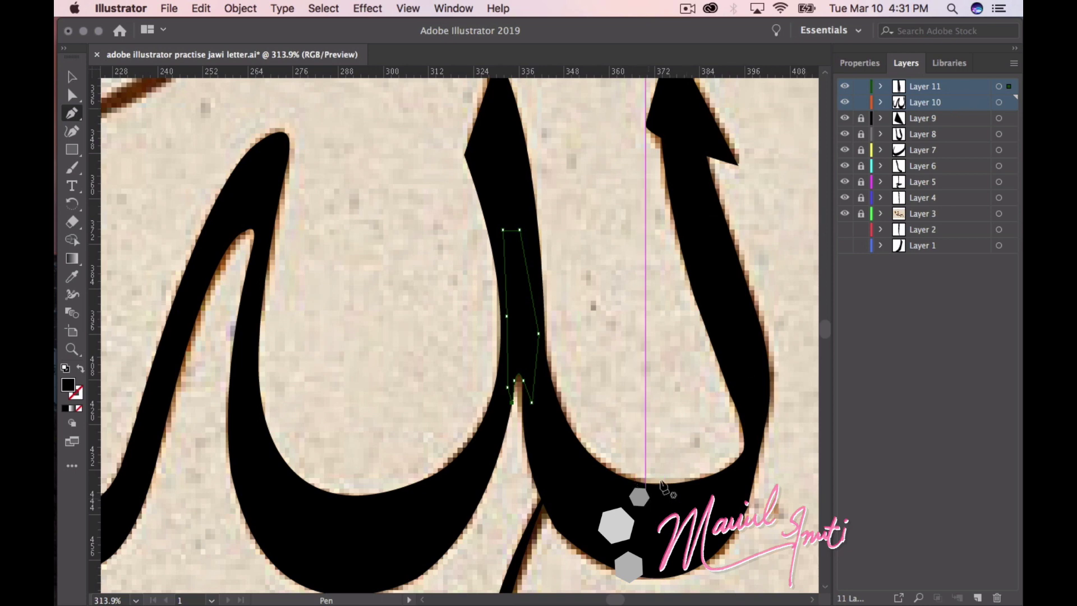
left_click(72, 78)
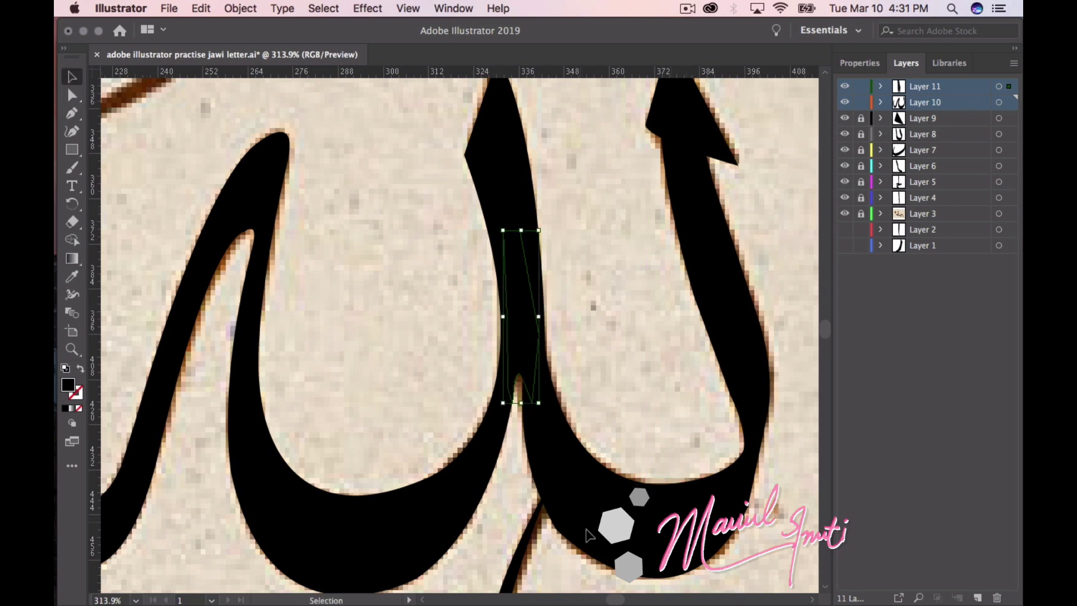
left_click(530, 368)
left_click(529, 362)
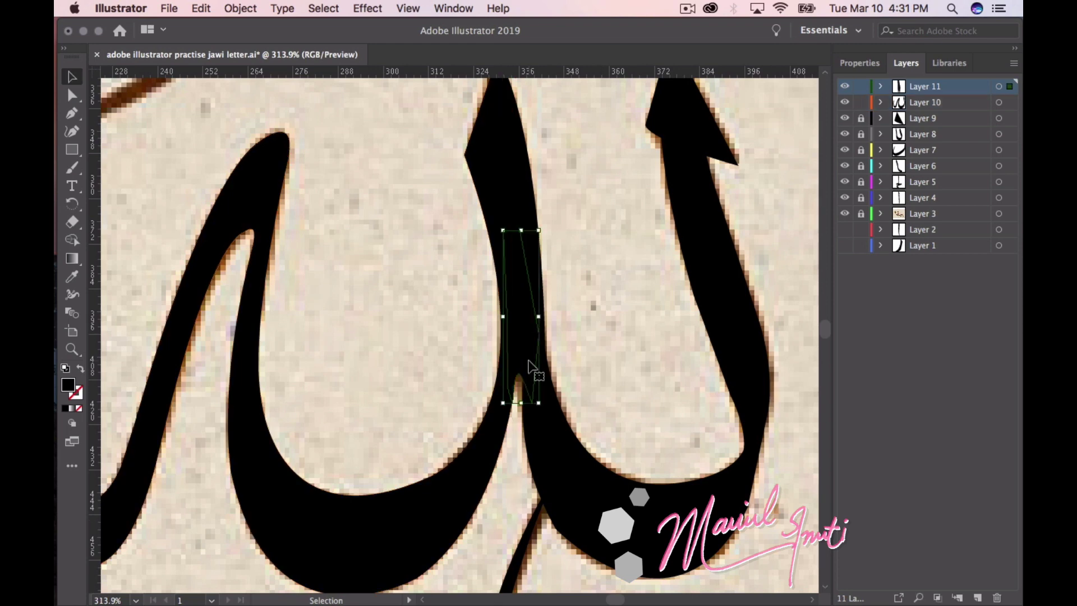
left_click(441, 519, "shift")
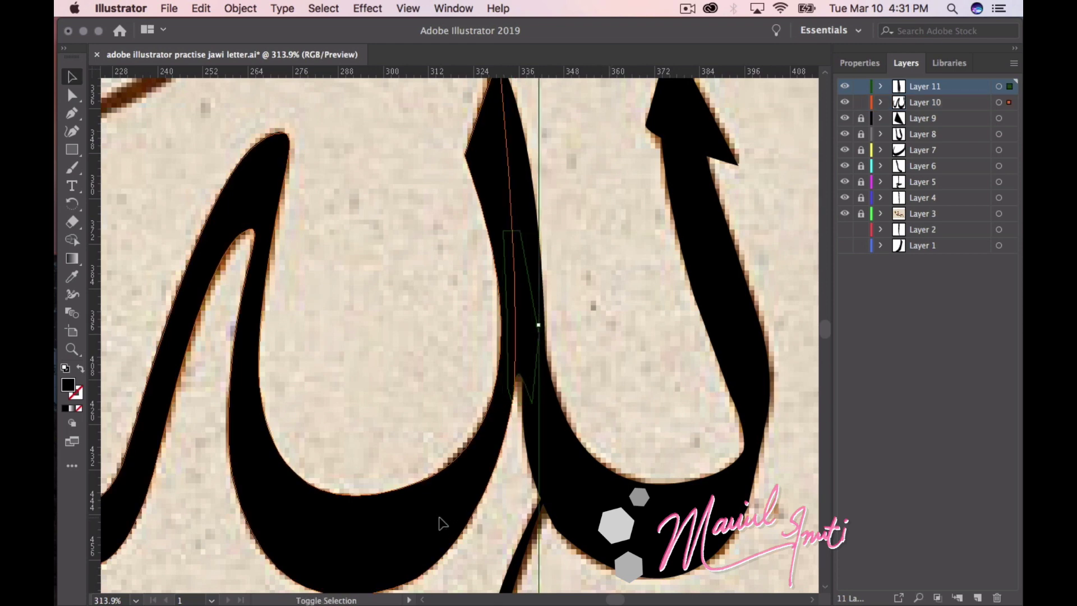
left_click(923, 105, "shift")
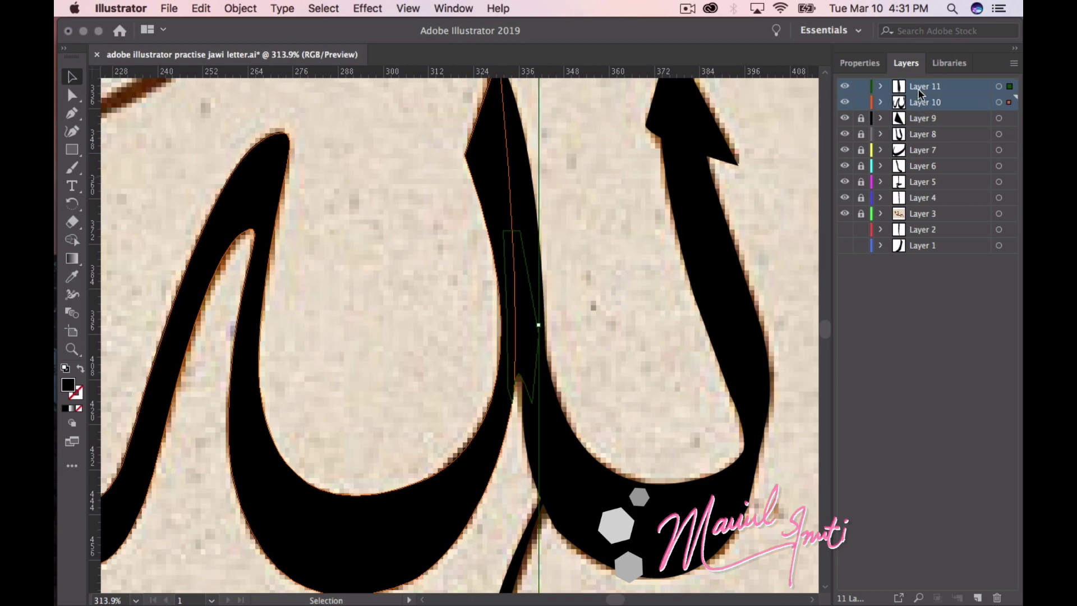
right_click(454, 468)
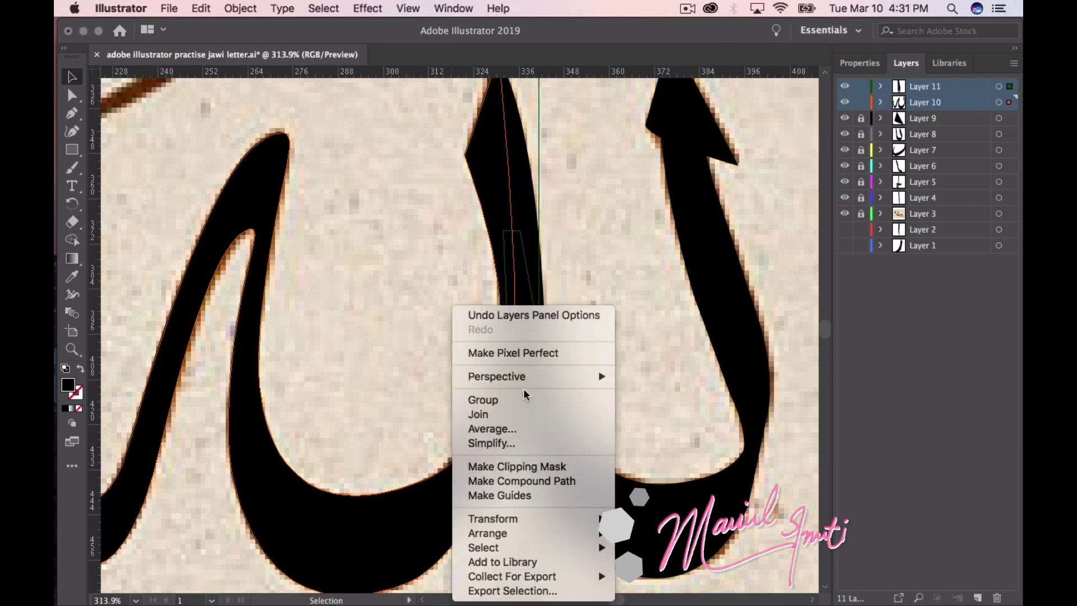
left_click(483, 399)
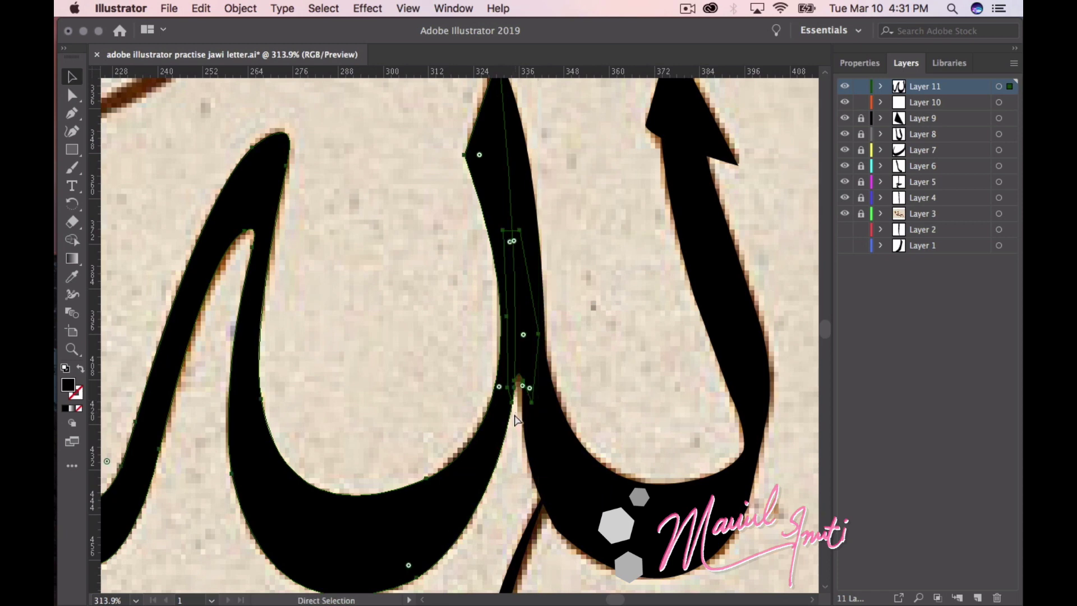
Try joining the grouped paths and the large letter outline, dismissing the cannot-be-joined alerts
right_click(491, 435)
left_click(525, 415)
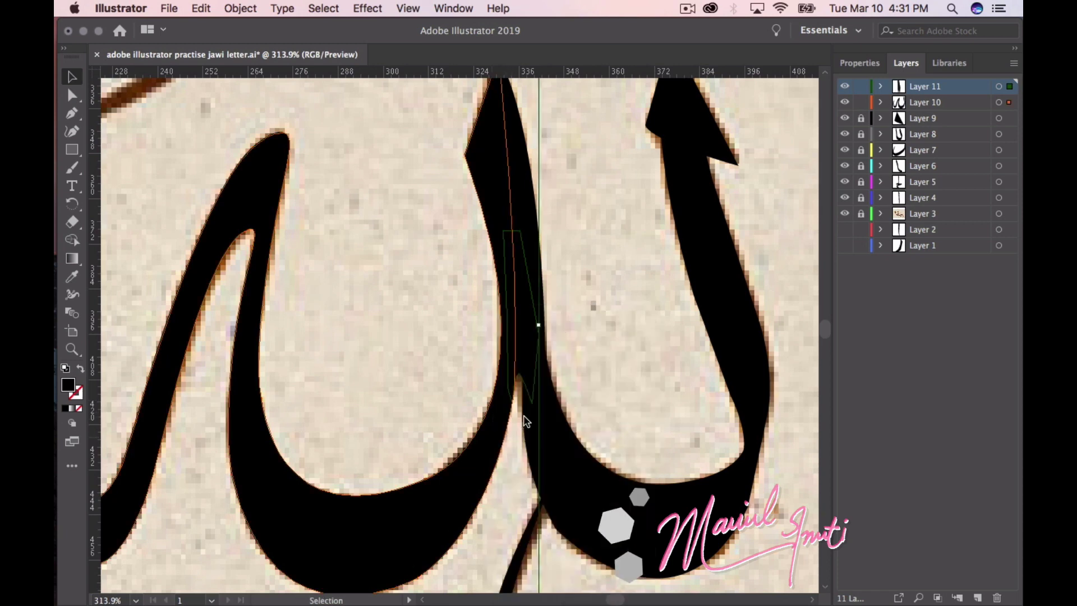
left_click(675, 349)
right_click(522, 364)
left_click(509, 342)
left_click(501, 425)
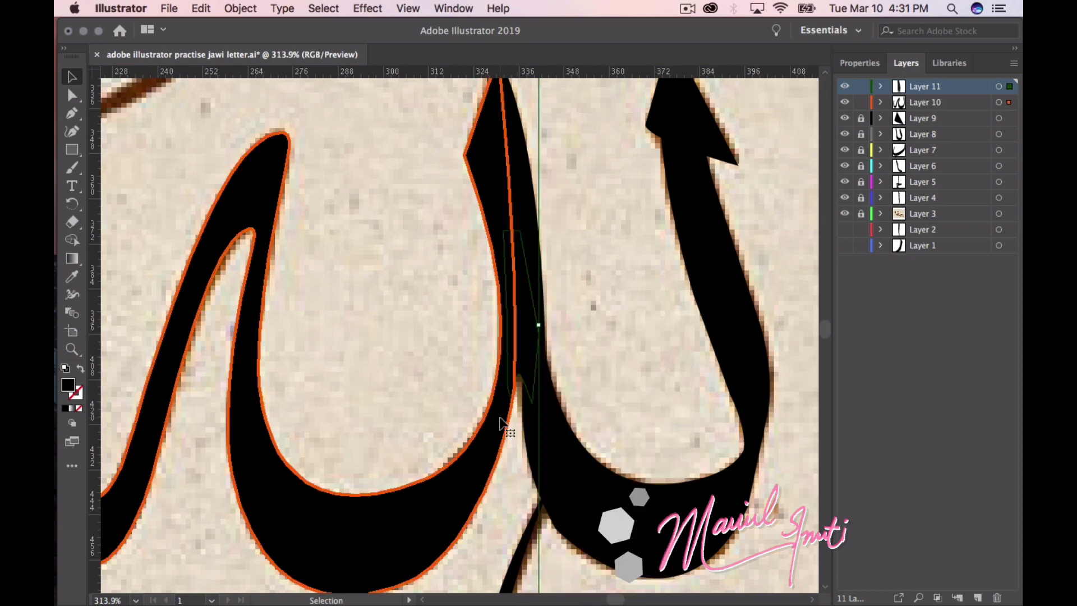
right_click(533, 359)
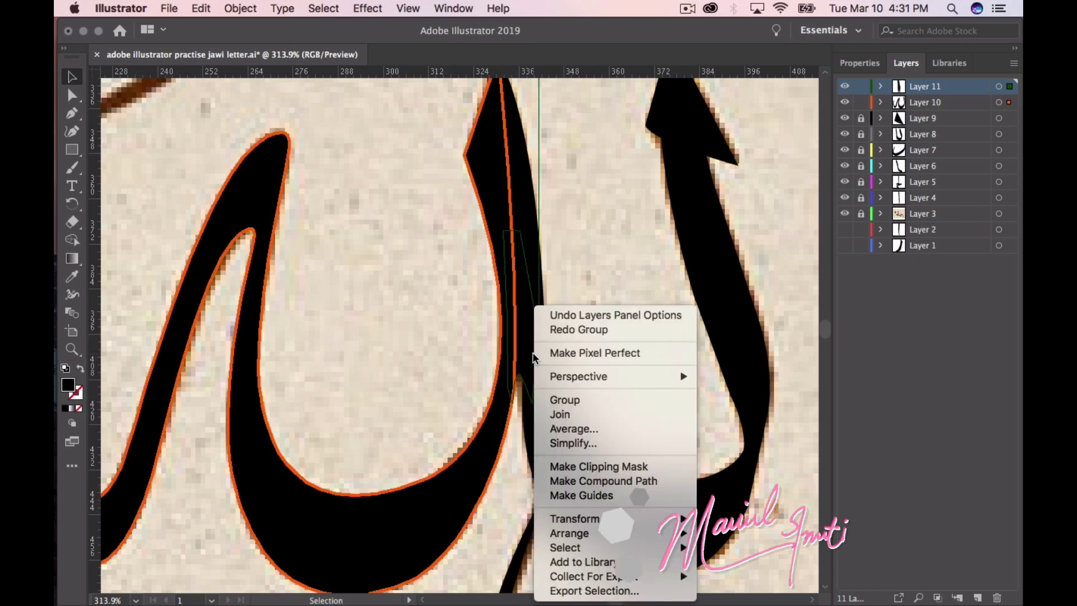
left_click(598, 411)
left_click(704, 350)
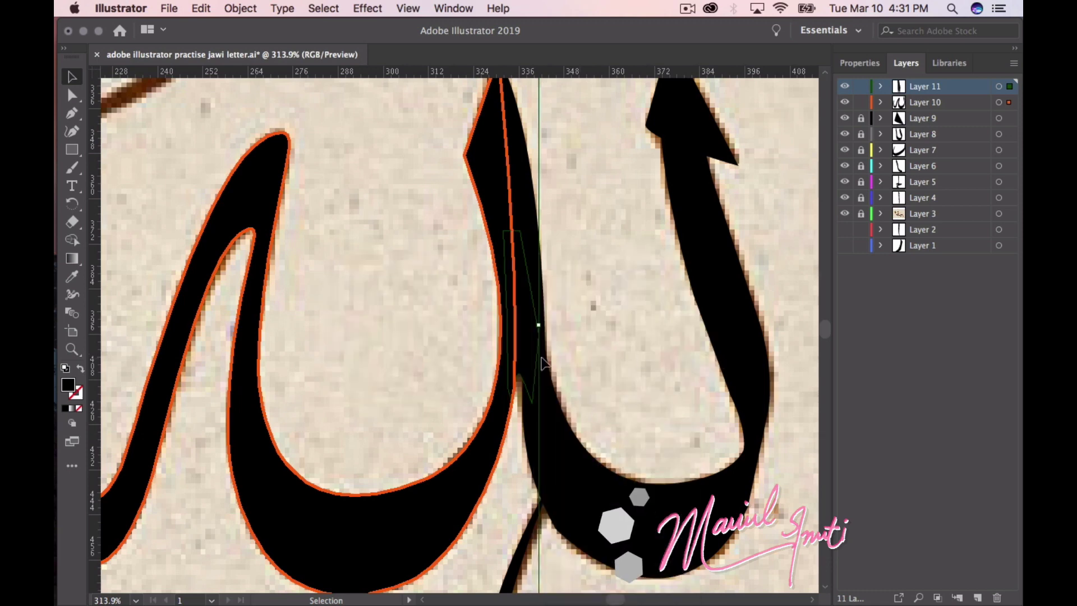
Select the thin vertical strokes on Layer 10 and try joining them, dismissing the warning
right_click(538, 307)
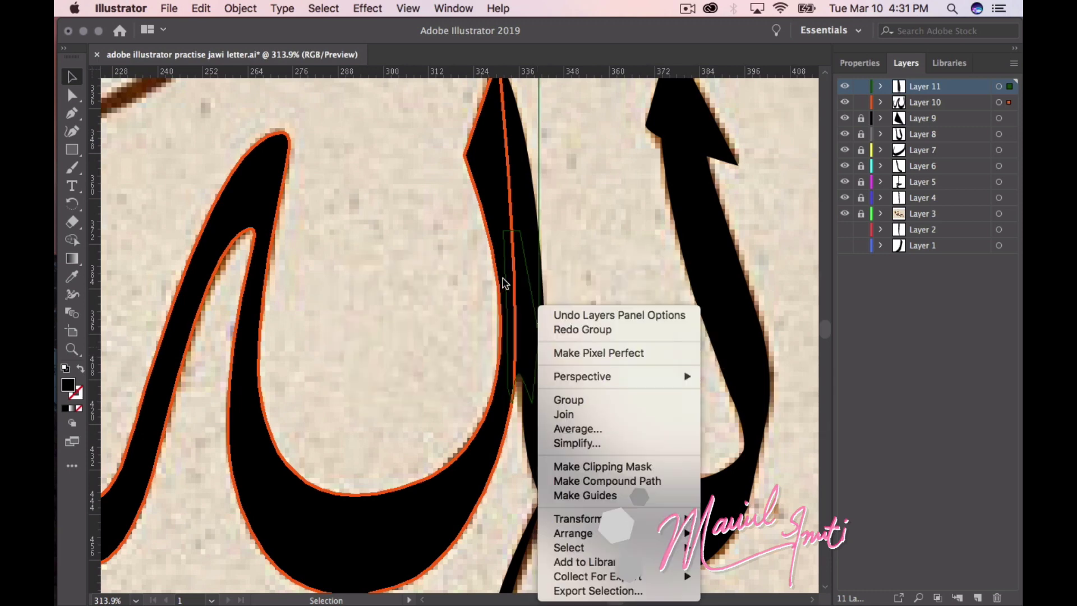
left_click(508, 287)
left_click(533, 317)
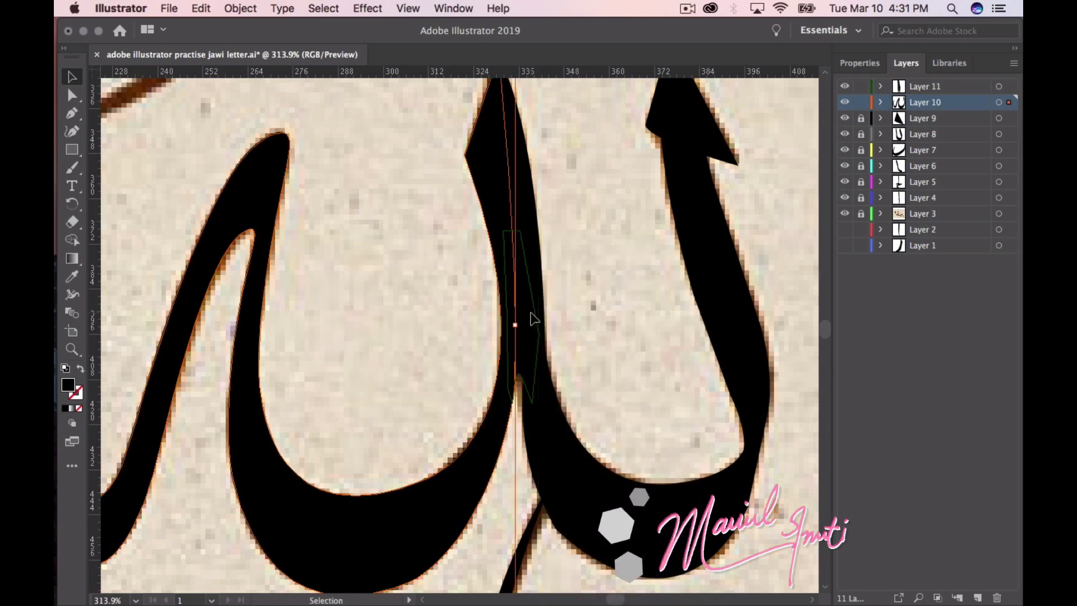
left_click(535, 345, "shift")
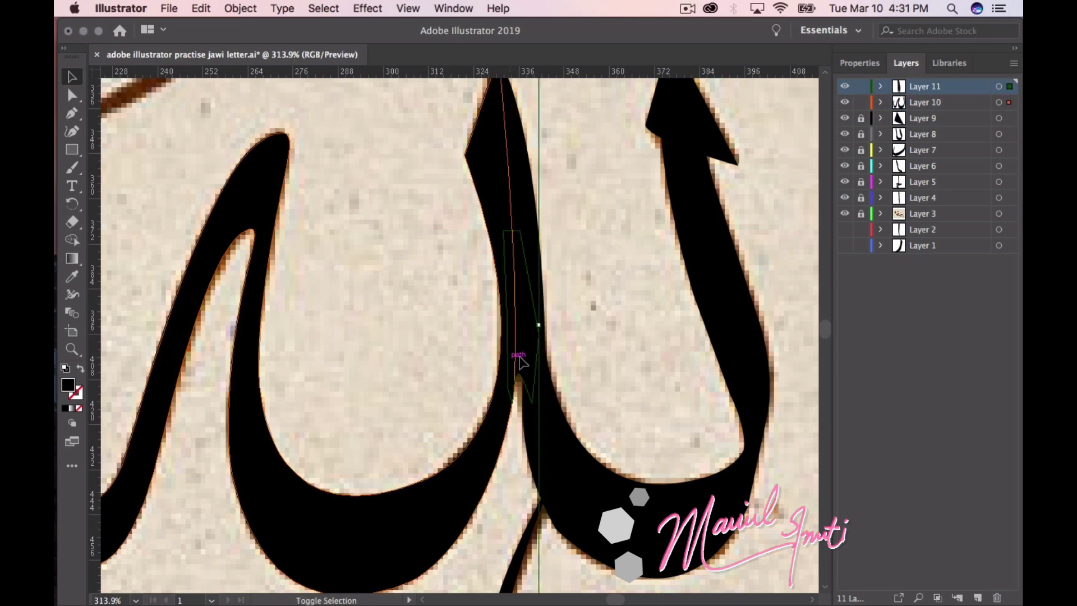
right_click(536, 349)
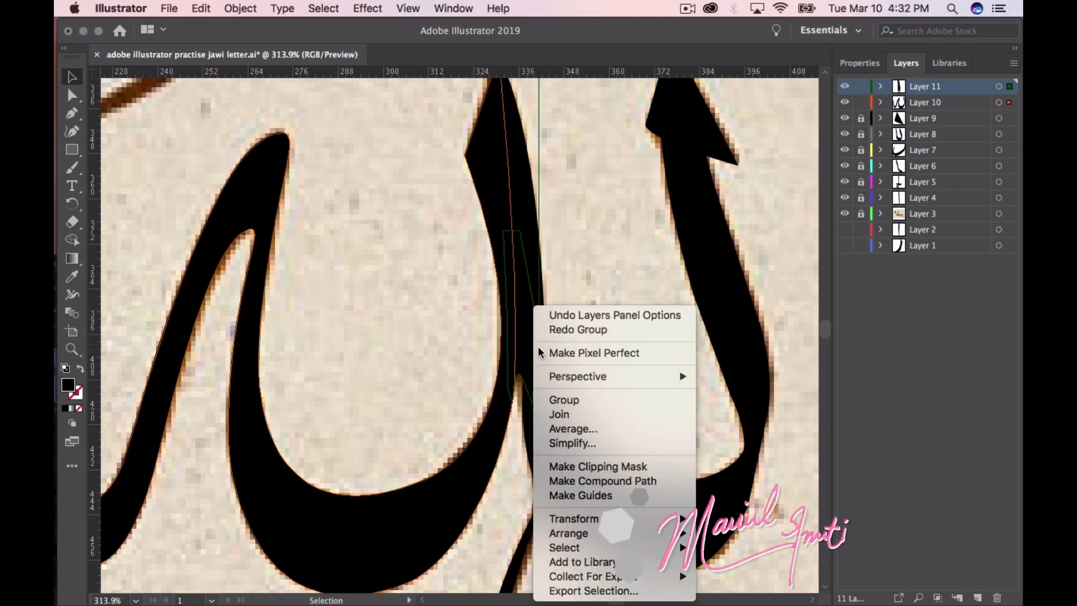
left_click(563, 415)
left_click(671, 356)
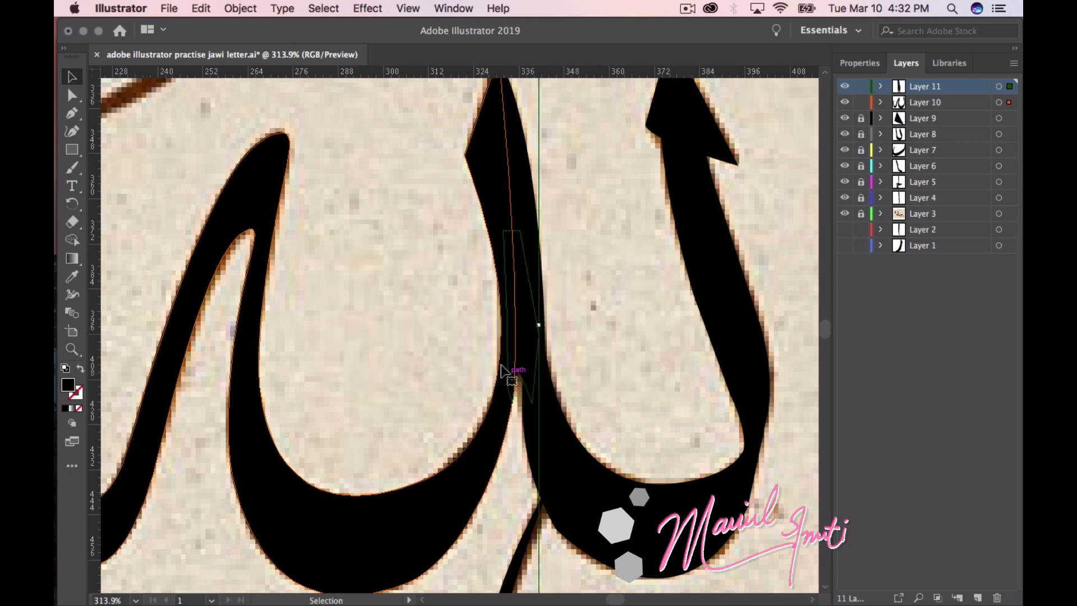
right_click(533, 352)
Retry Join on both layers' paths, dismiss the alert, then select Layers 10 and 11
left_click(943, 101, "shift")
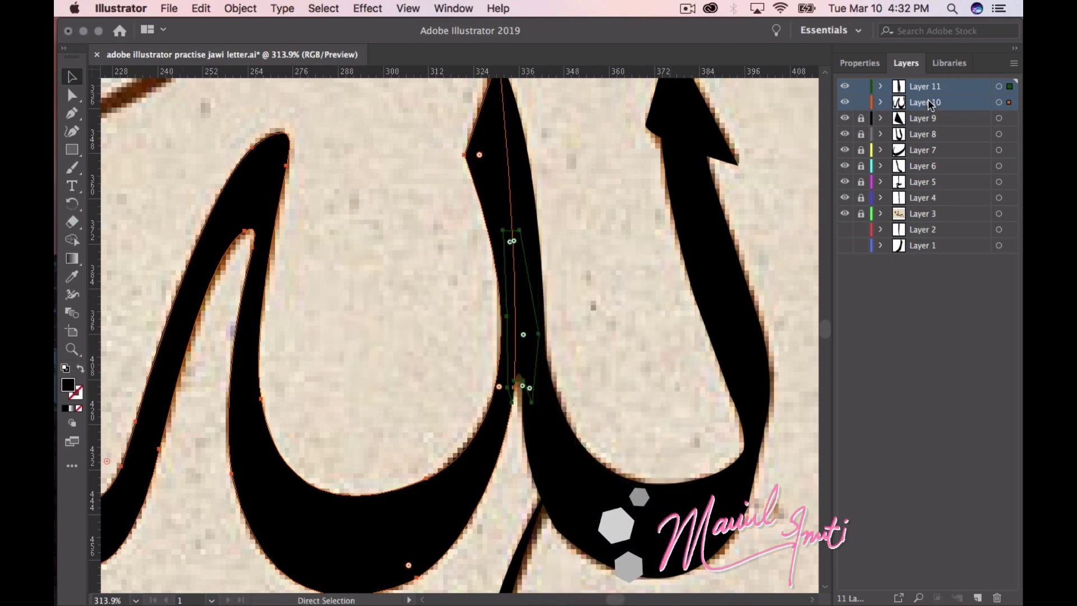
right_click(529, 359)
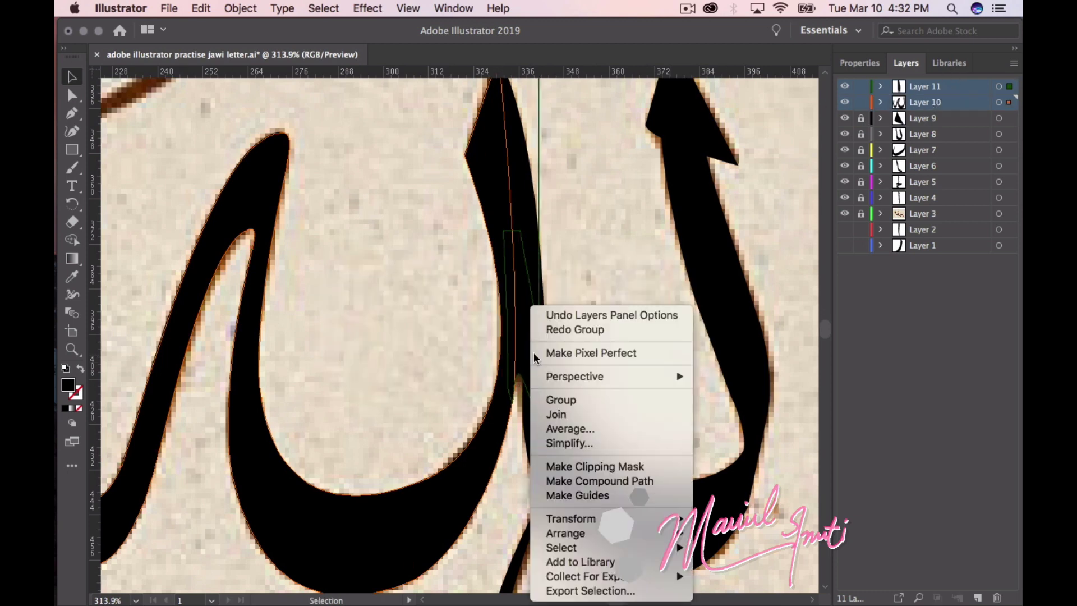
left_click(557, 414)
left_click(684, 349)
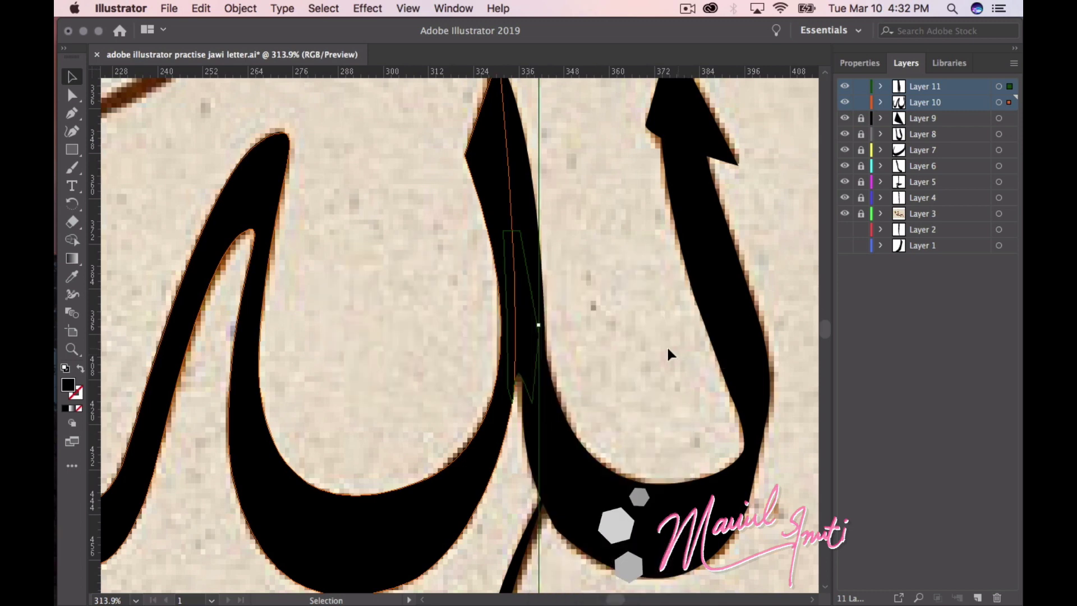
right_click(517, 325)
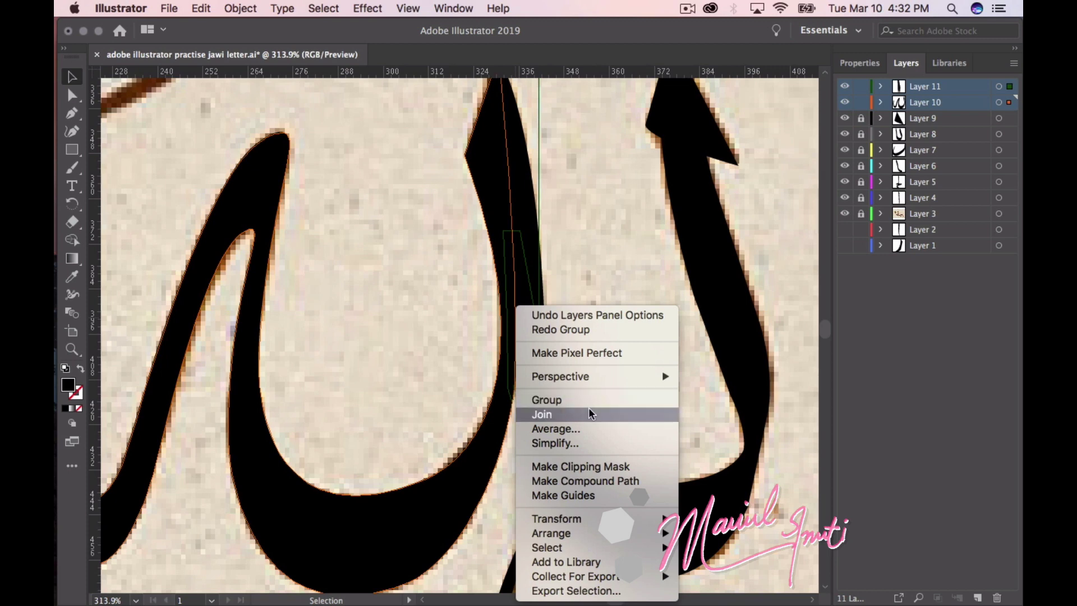
left_click(917, 106)
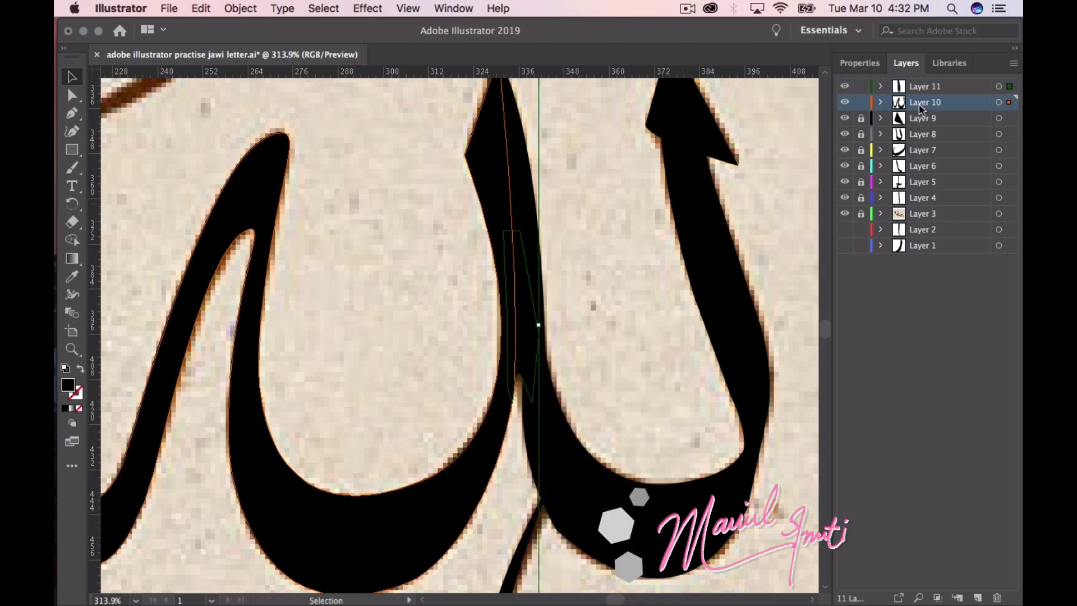
left_click(929, 90, "shift")
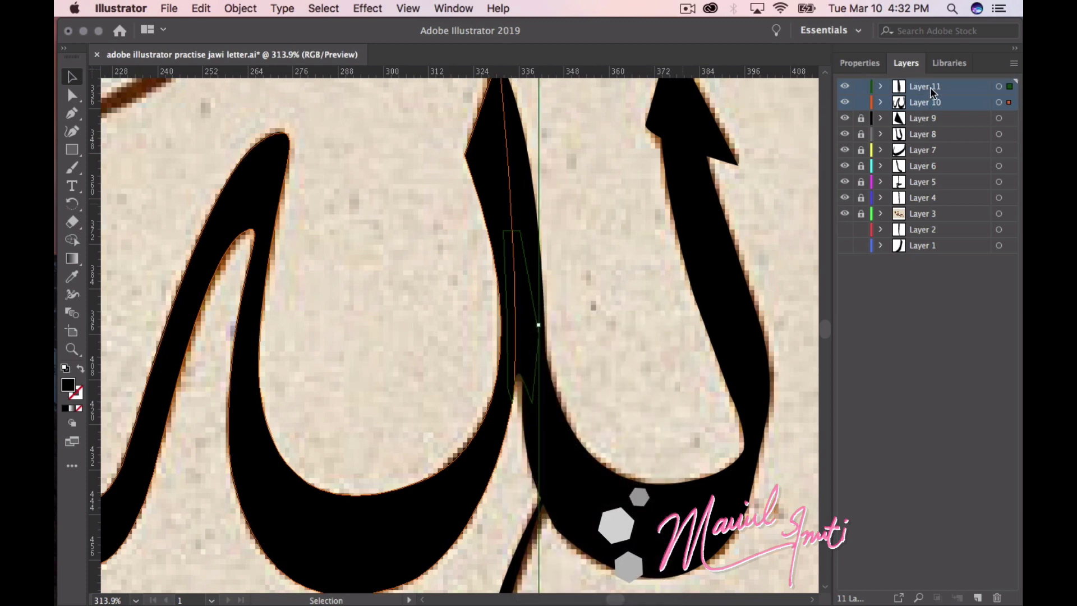
Move Layer 11's stroke into Layer 10, lock Layer 10, and switch to the Pen tool
left_click_drag(1013, 105, 1013, 105)
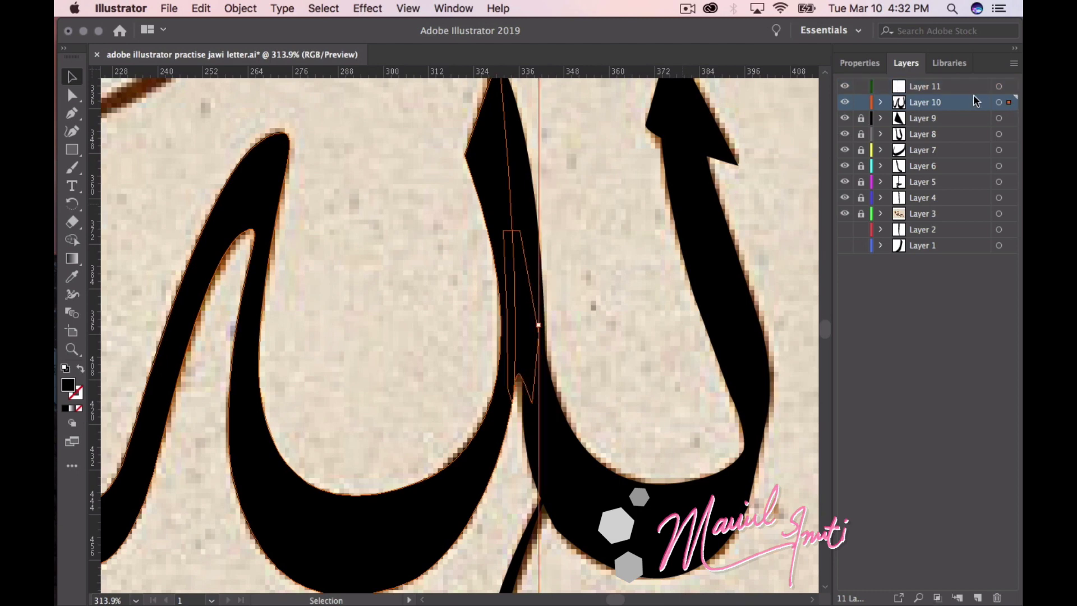
left_click(954, 87)
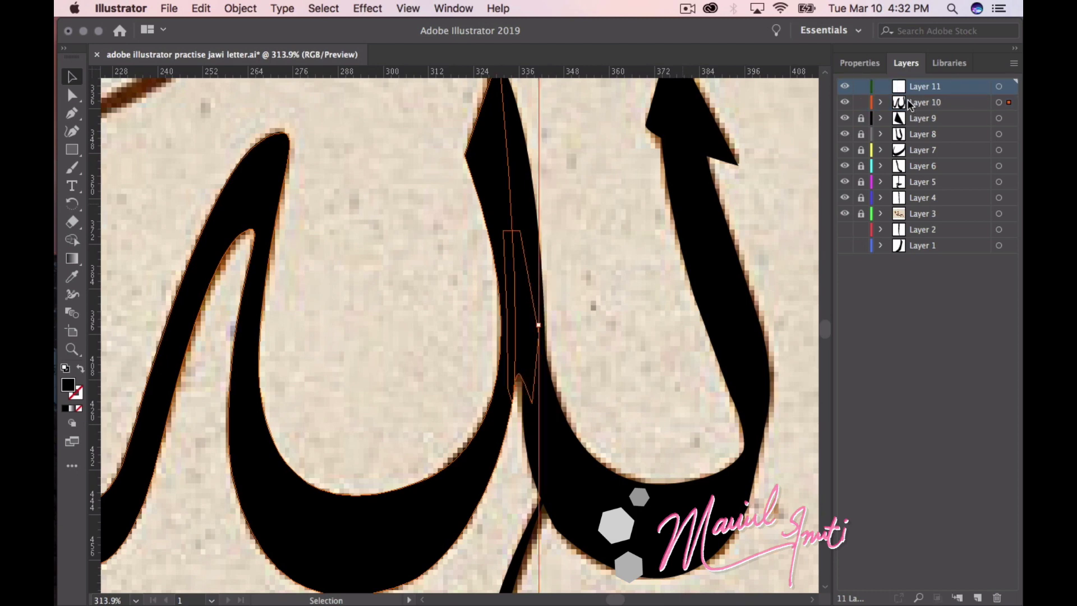
scroll(671, 287, "down", 5)
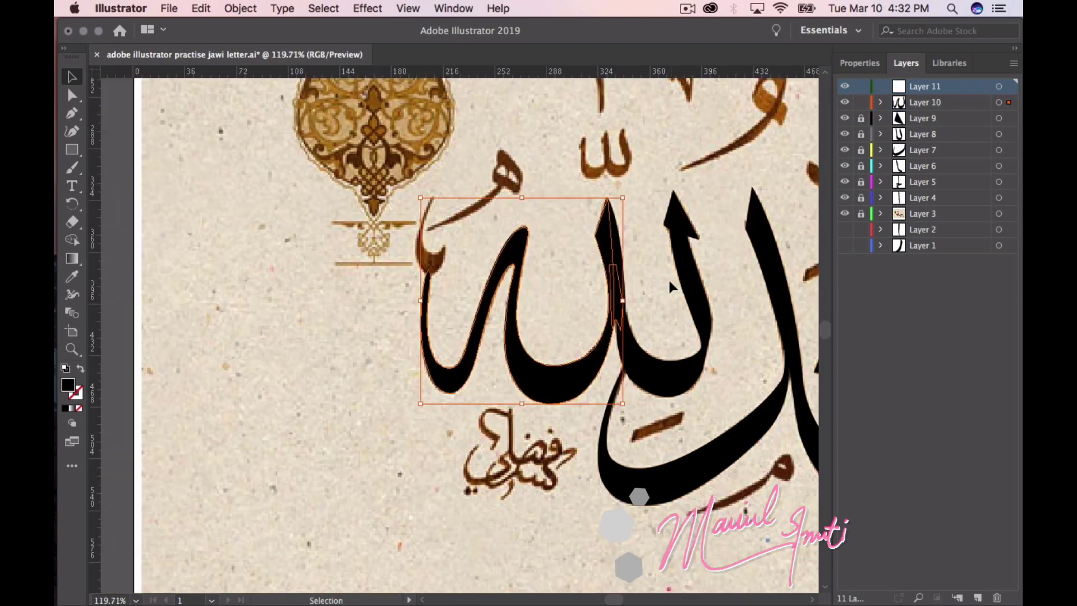
scroll(671, 282, "down", 1)
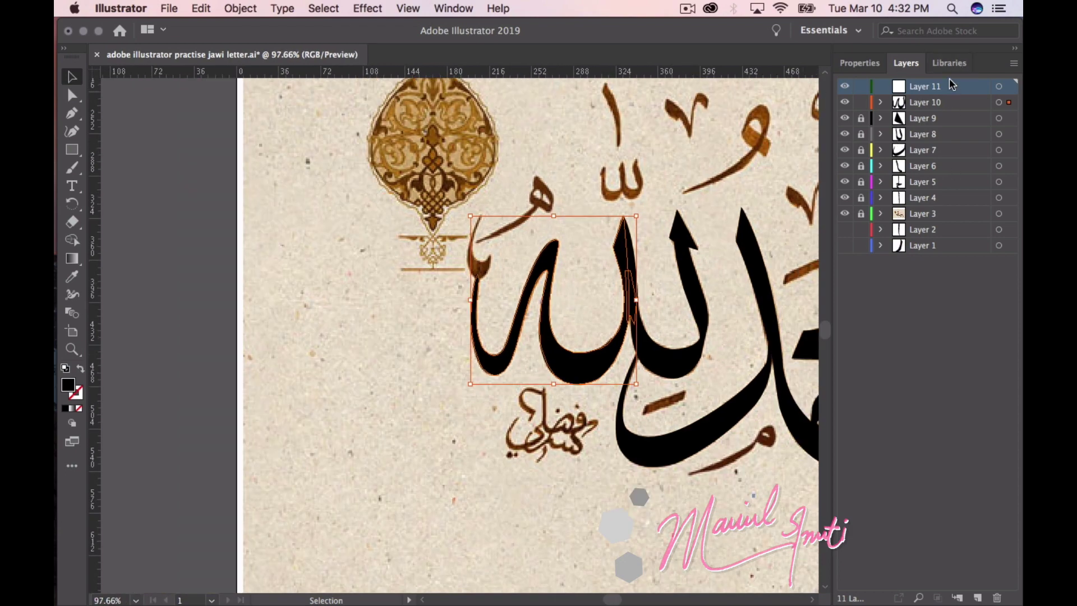
left_click(862, 103)
scroll(603, 281, "up", 1)
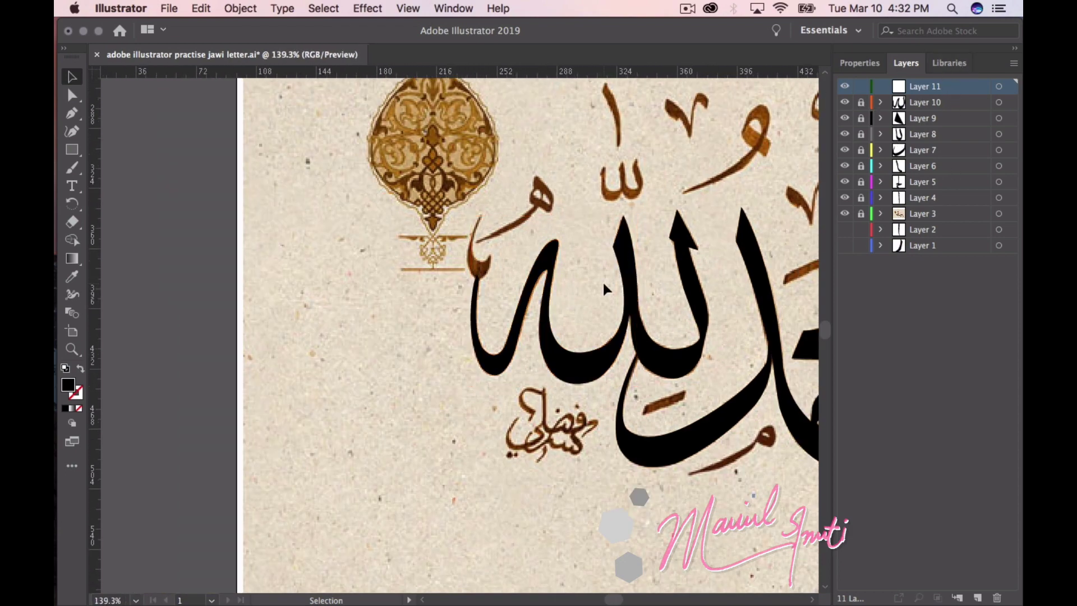
scroll(603, 280, "up", 2)
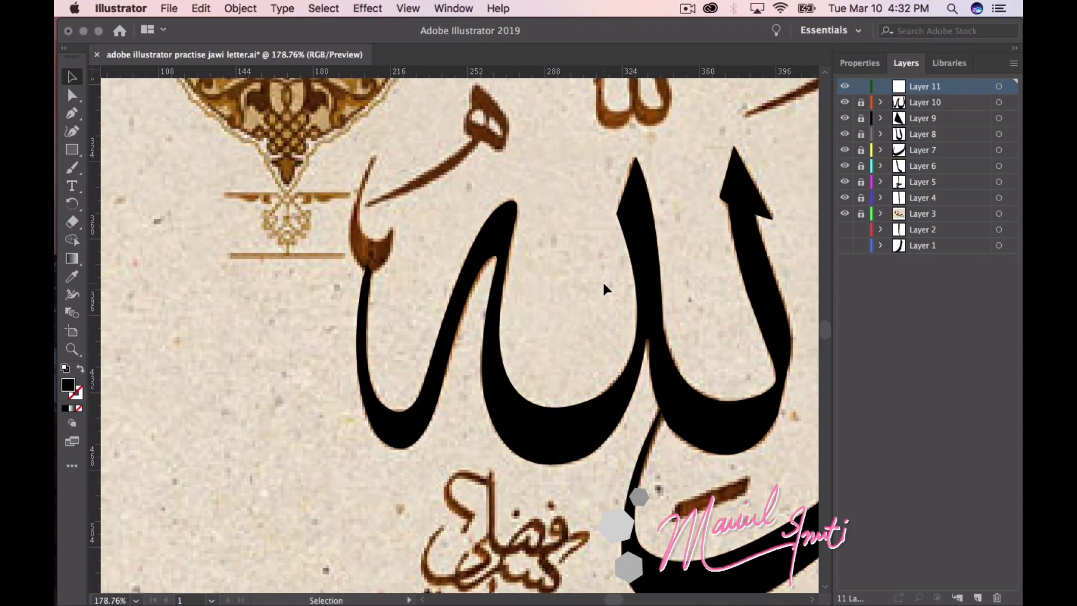
left_click(72, 113)
scroll(288, 168, "up", 1)
scroll(365, 172, "up", 1)
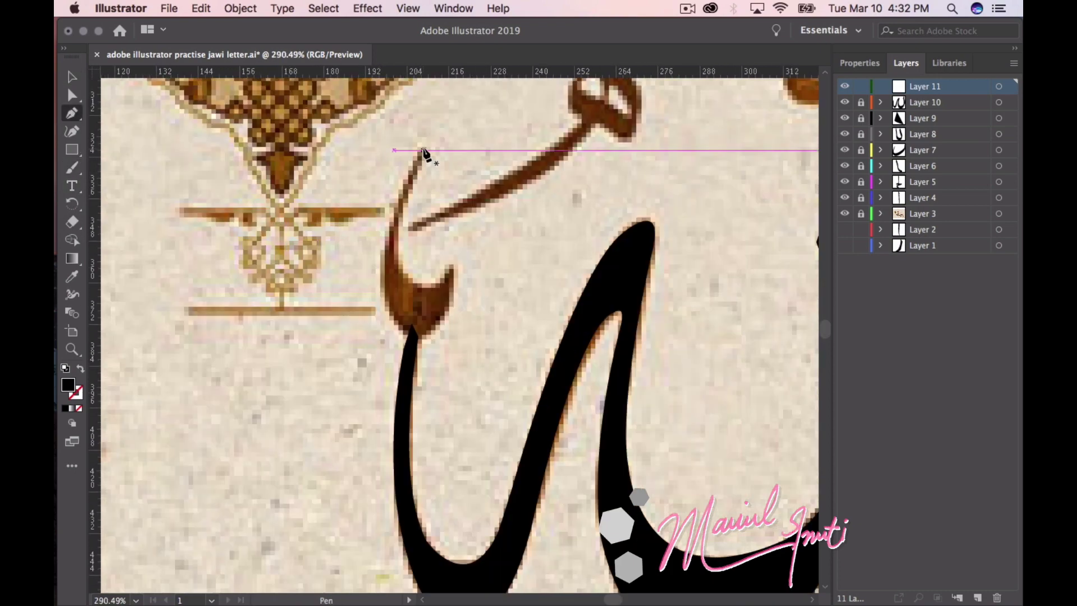
scroll(348, 235, "down", 5)
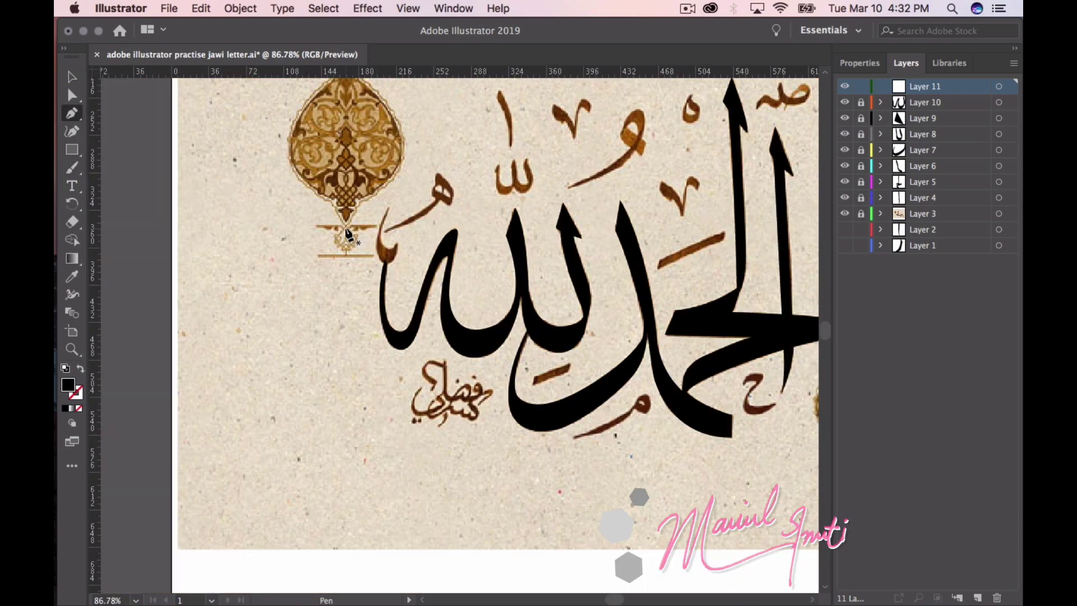
scroll(347, 233, "right", 5)
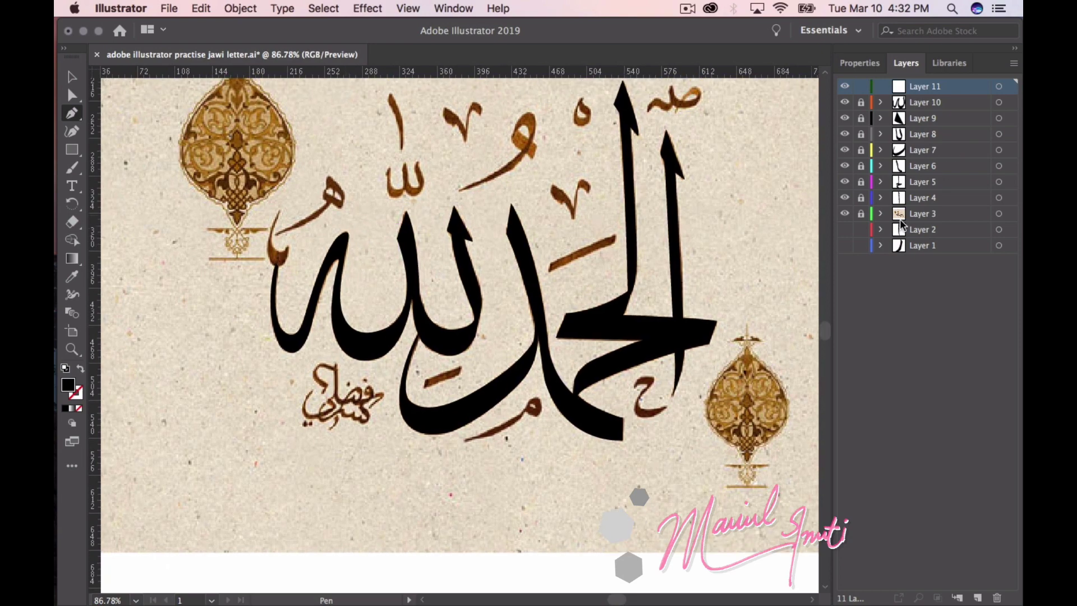
Hide the brown reference layer, showing it briefly to compare against the black trace
left_click(845, 213)
scroll(693, 353, "down", 3)
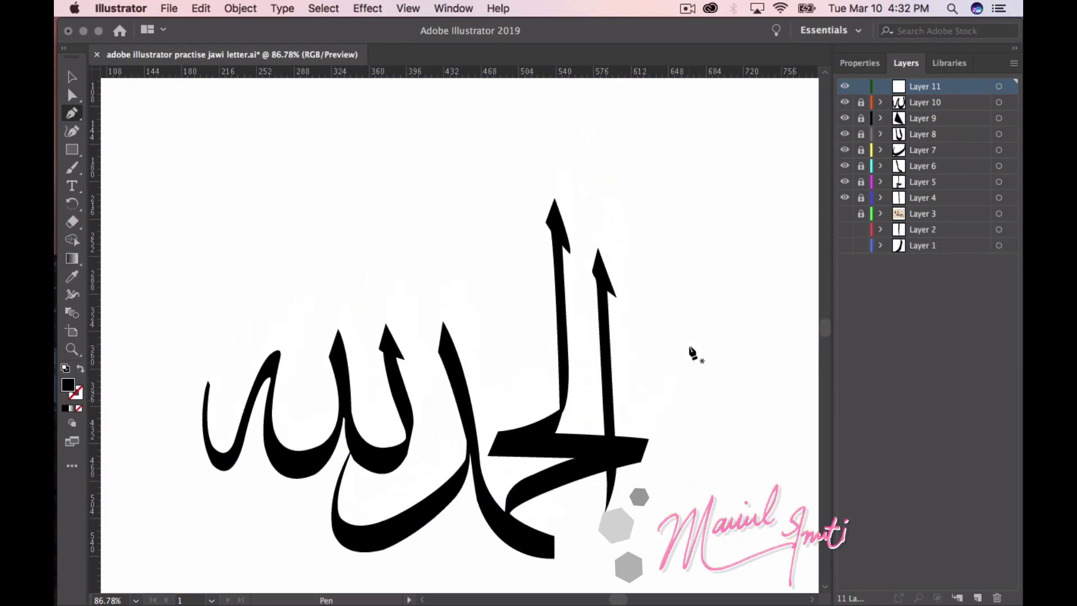
scroll(693, 353, "down", 2)
scroll(693, 352, "up", 3)
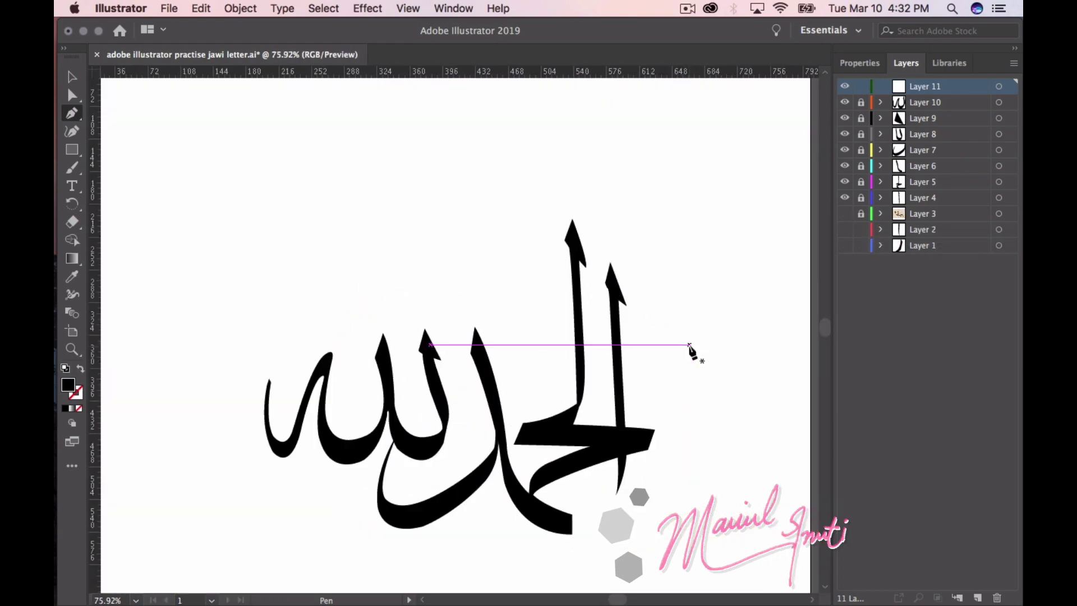
scroll(693, 352, "up", 1)
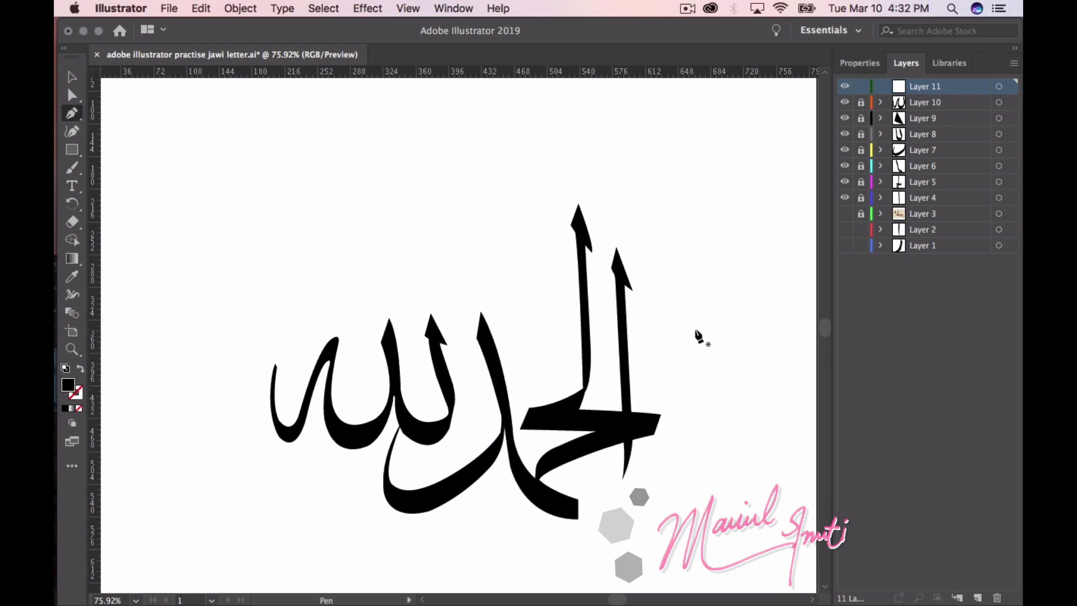
scroll(702, 320, "up", 1)
scroll(704, 322, "up", 1)
scroll(706, 323, "down", 1)
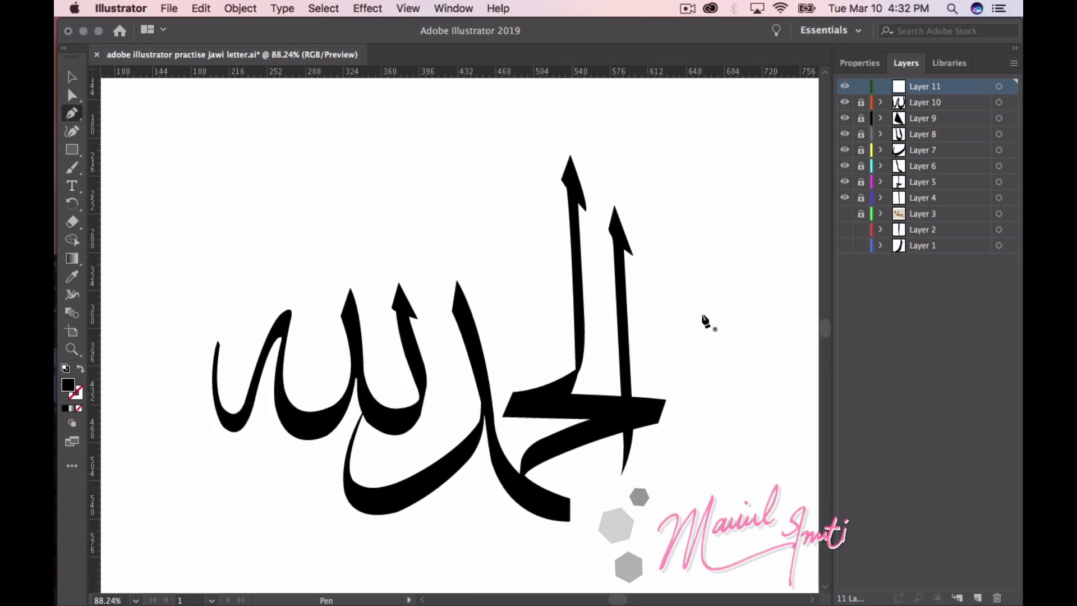
left_click(846, 215)
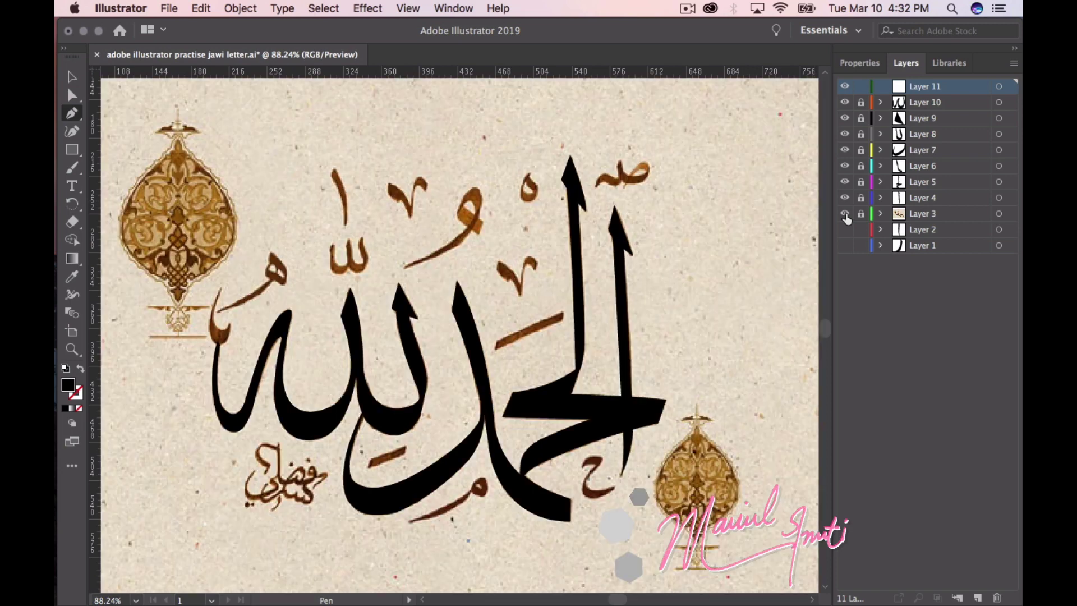
left_click(846, 215)
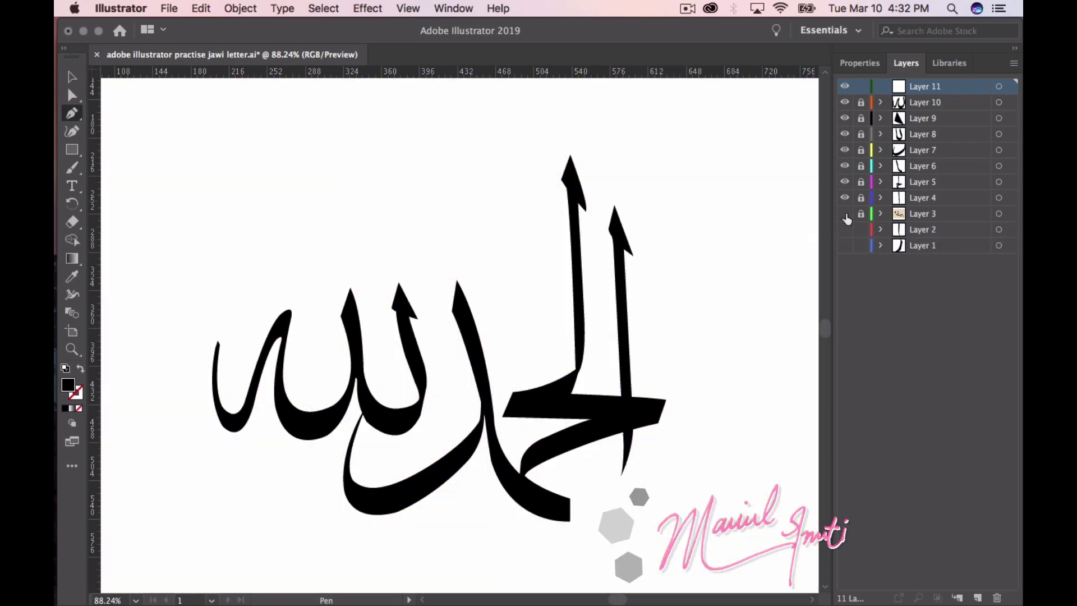
left_click(685, 7)
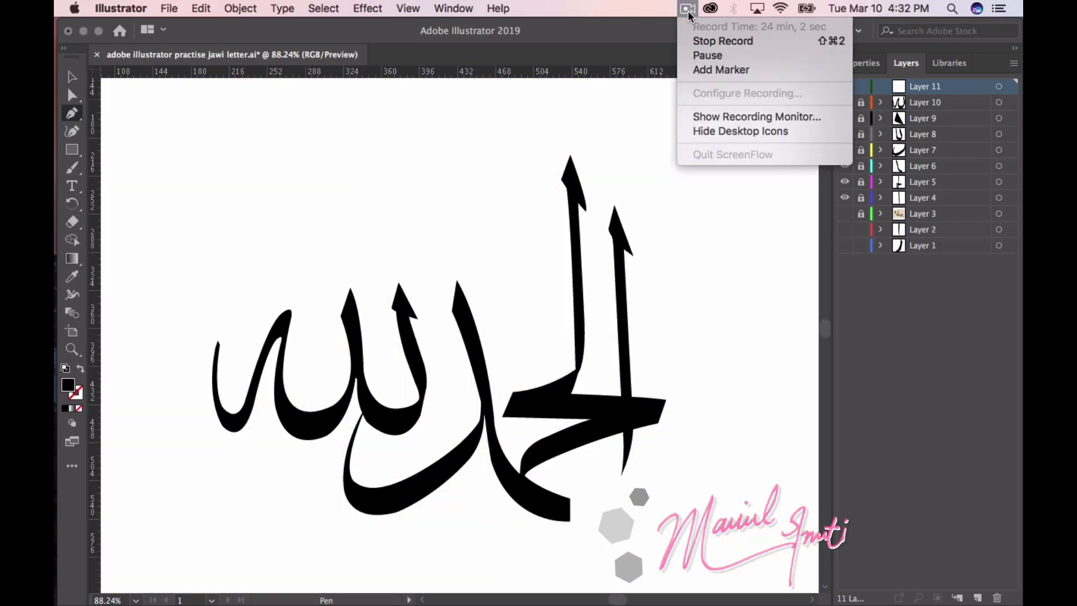
Select adobe illustrator practise jawi letter.ai in Finder's Documents folder to open it
left_click(701, 39)
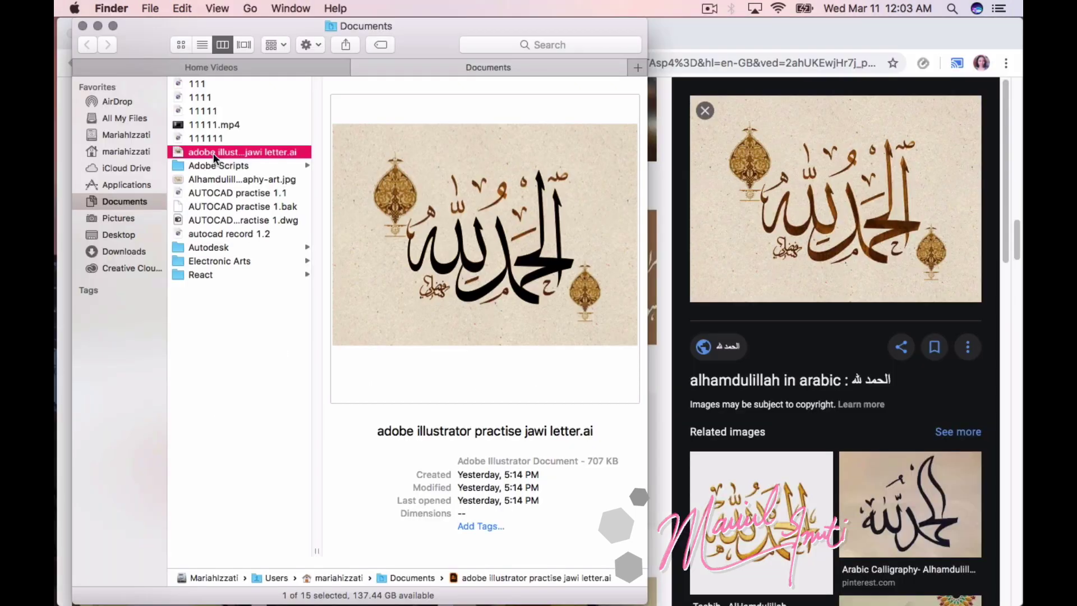
left_click(213, 153)
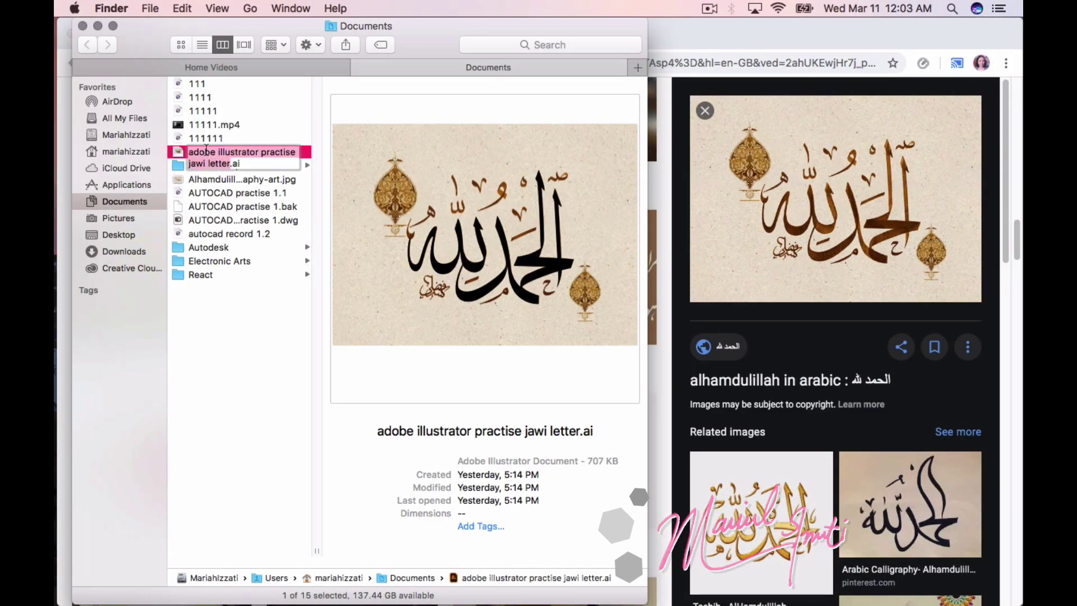
left_click(177, 152)
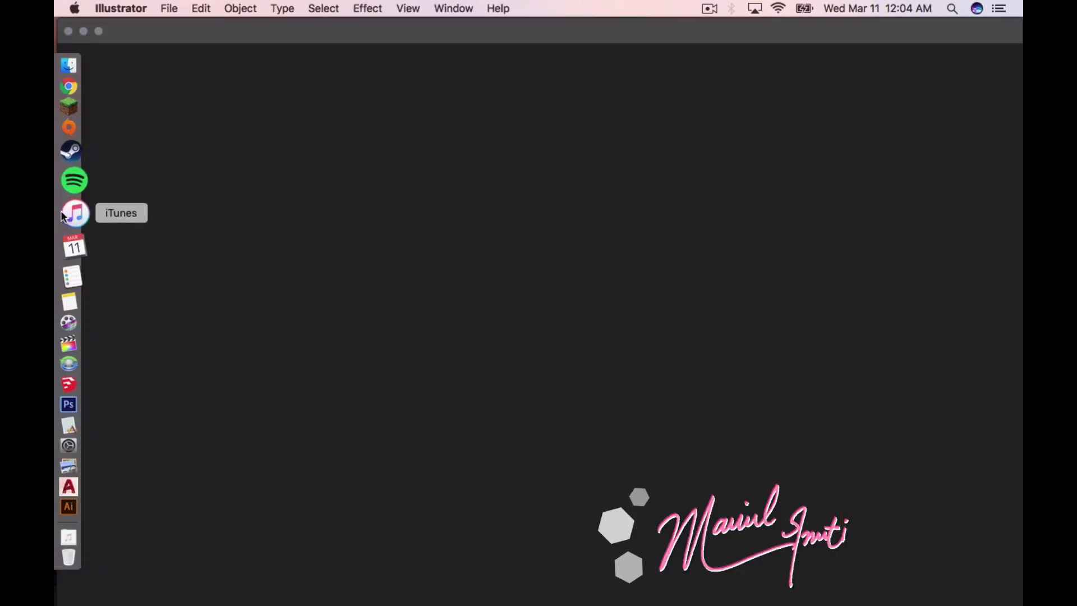
Check the toolbar tool groups and Layer 11's options, leaving the settings unchanged
right_click(70, 192)
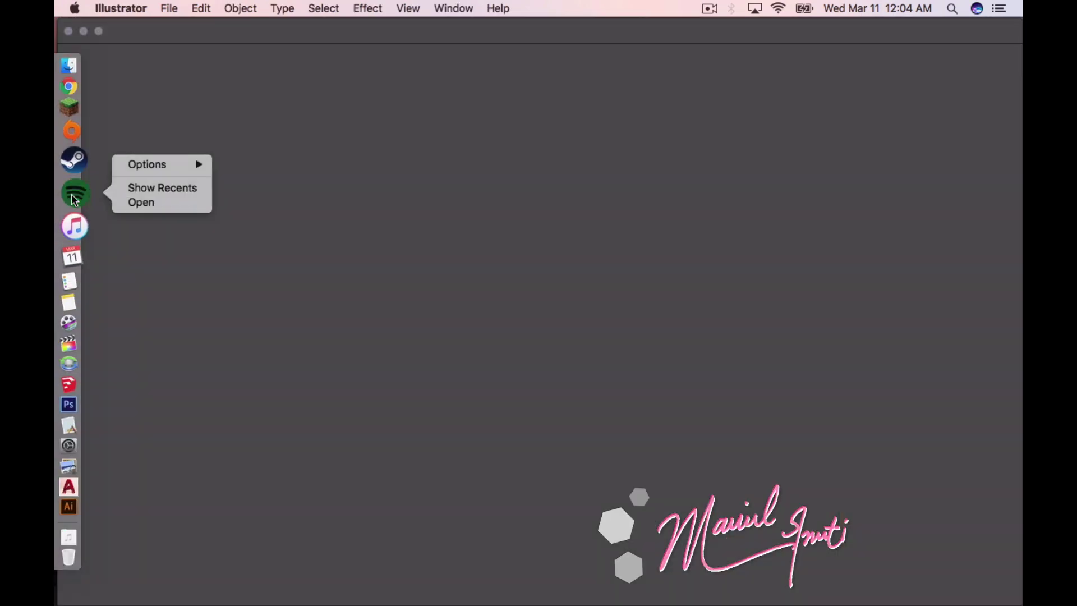
right_click(69, 159)
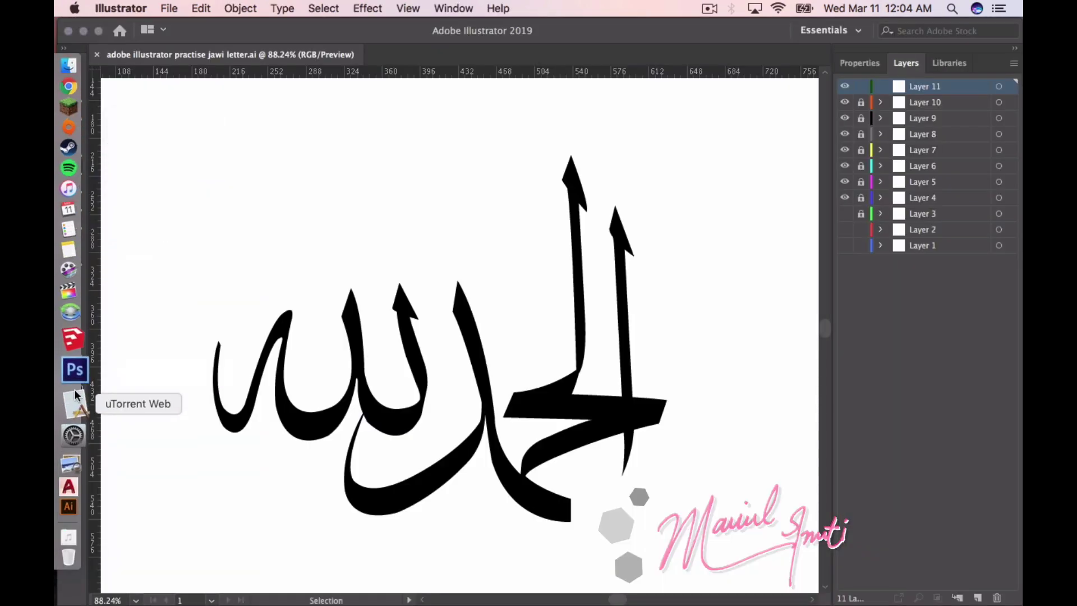
right_click(69, 386)
left_click(376, 240)
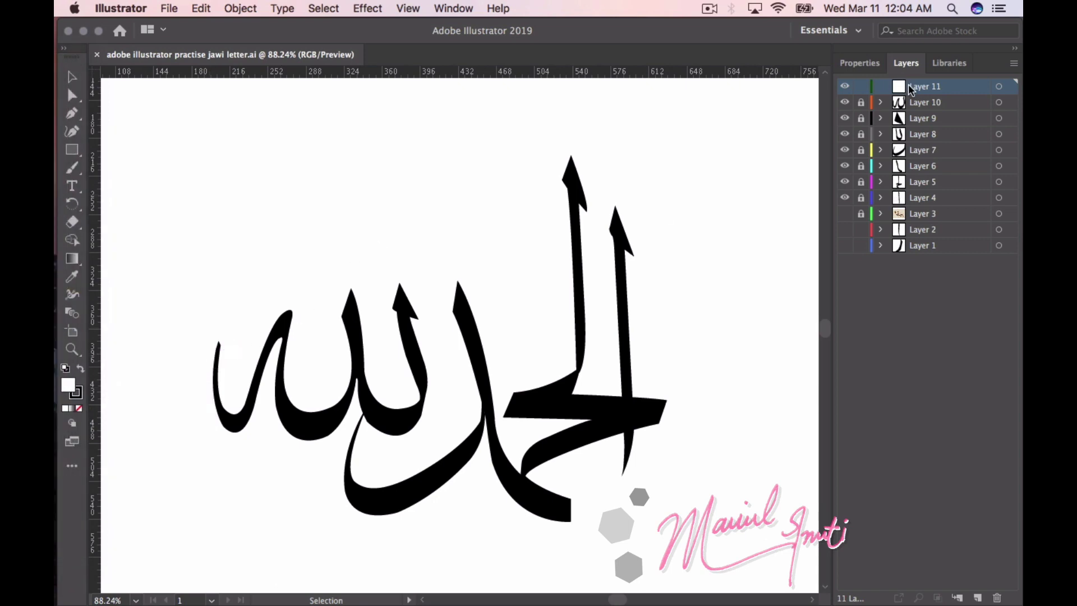
double_click(952, 89)
left_click(555, 384)
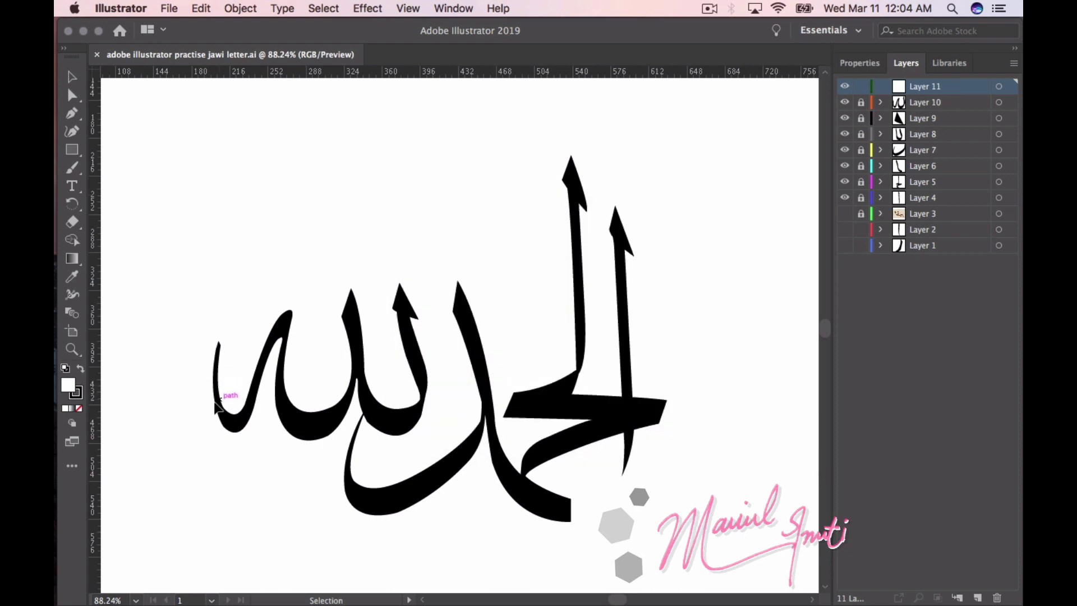
scroll(224, 393, "up", 3)
scroll(225, 392, "up", 3)
Show the brown reference layer and toggle Layer 10's tracing until it is hidden
left_click(845, 214)
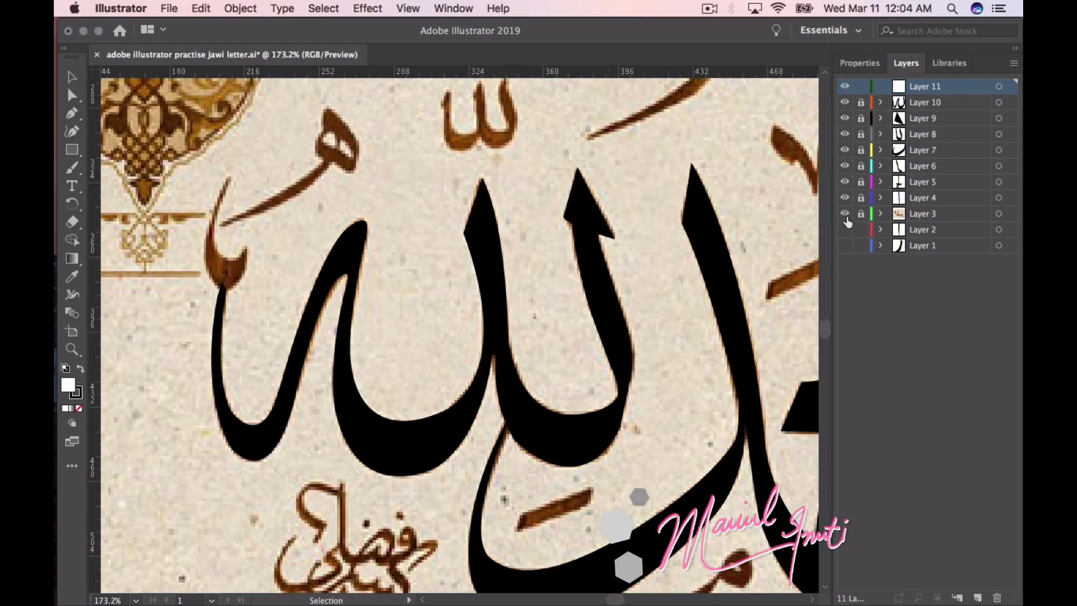
scroll(456, 324, "left", 5)
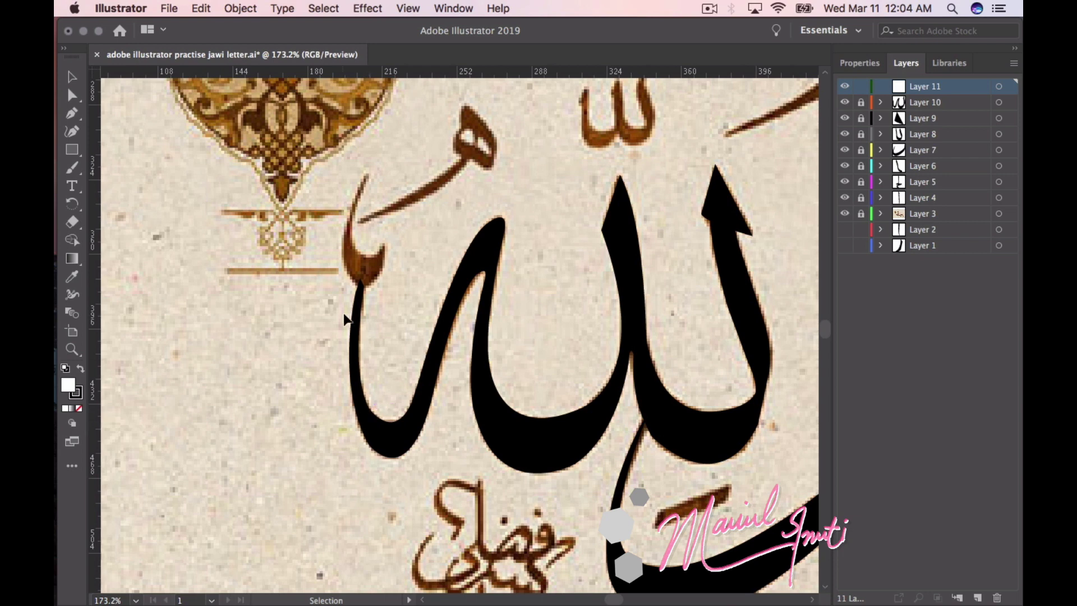
left_click(845, 105)
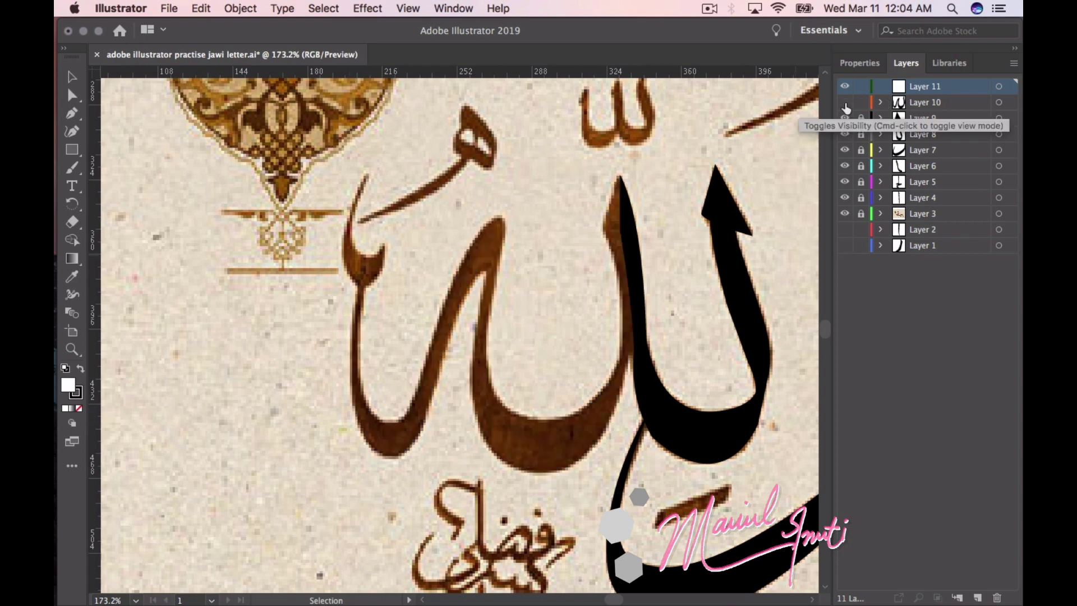
left_click(845, 103)
left_click(845, 103)
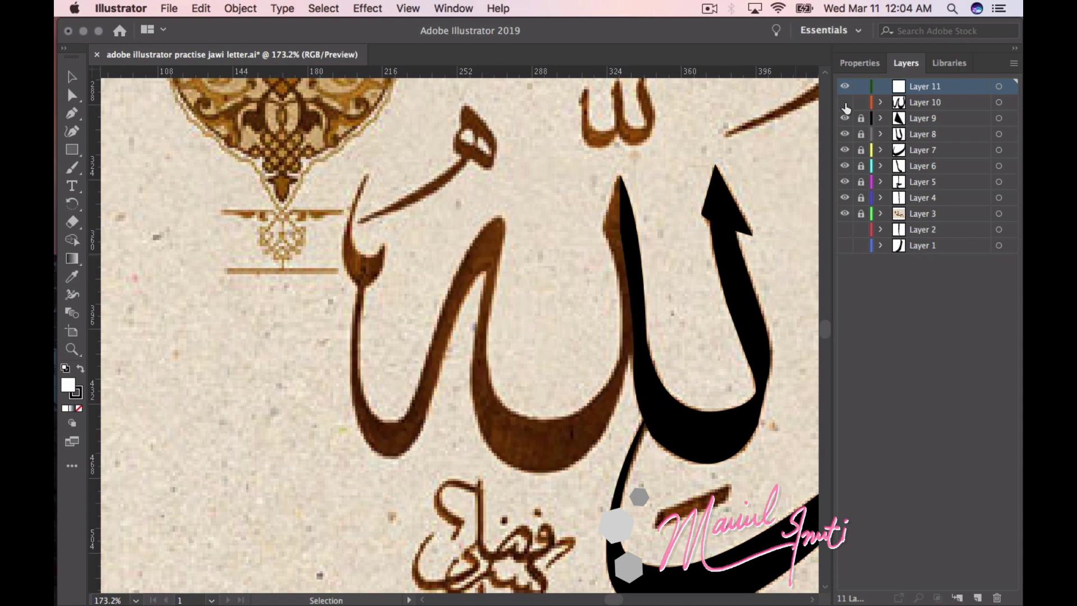
left_click(846, 103)
left_click(846, 103)
Draw a Pen path from the stroke's pointed top down its left edge
left_click(73, 115)
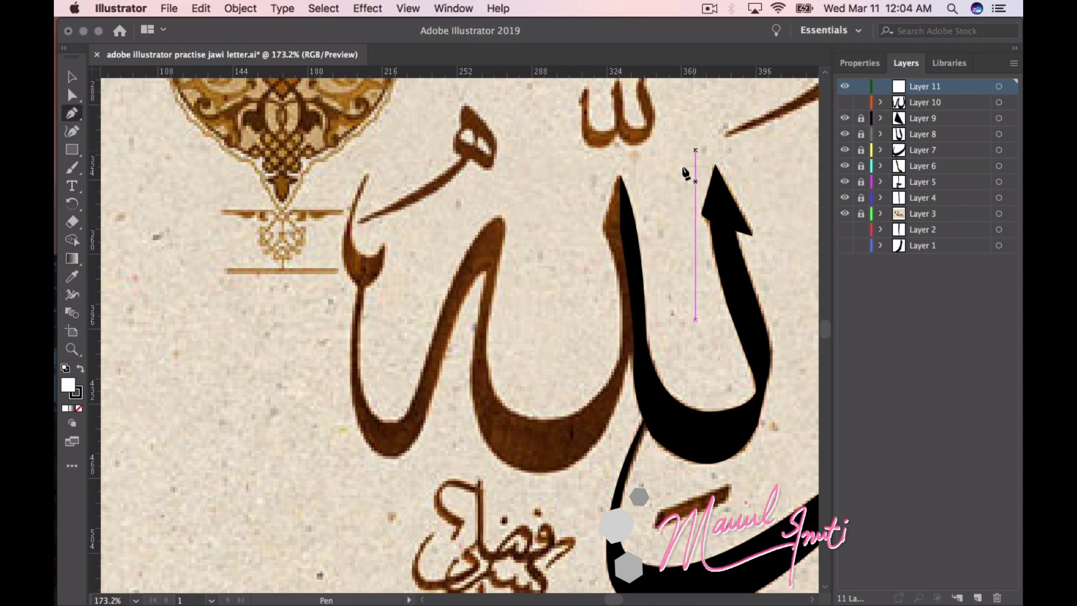
left_click(619, 175)
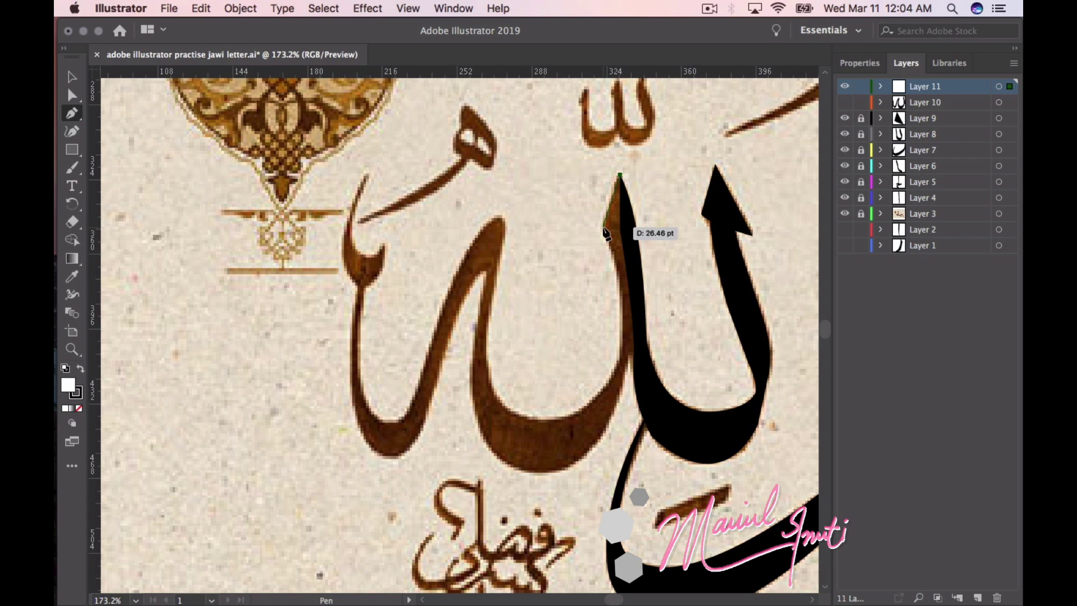
left_click(603, 227)
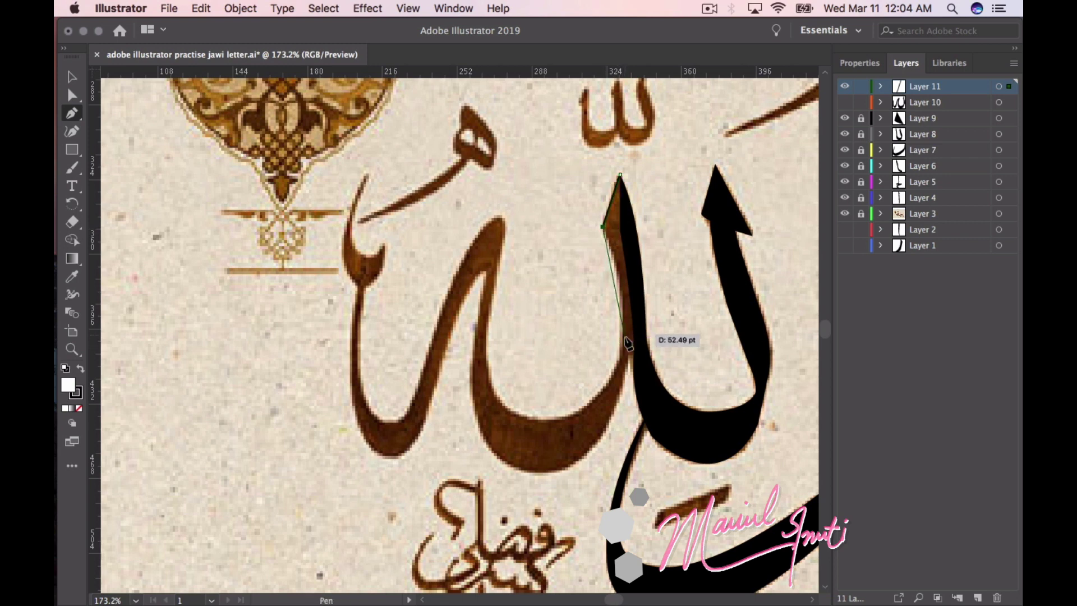
left_click_drag(622, 336, 614, 360)
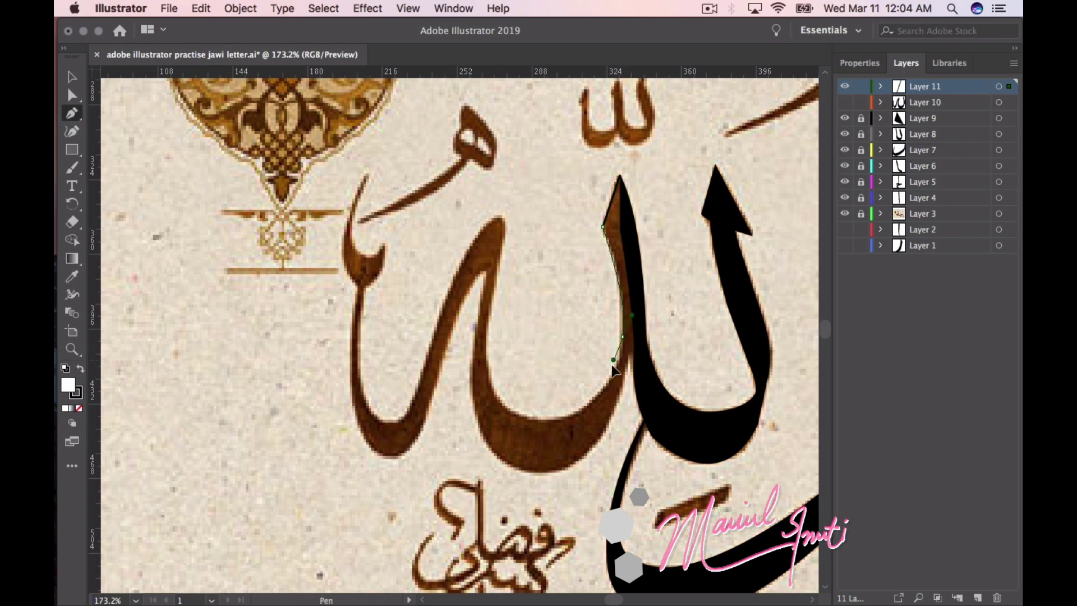
left_click(623, 413)
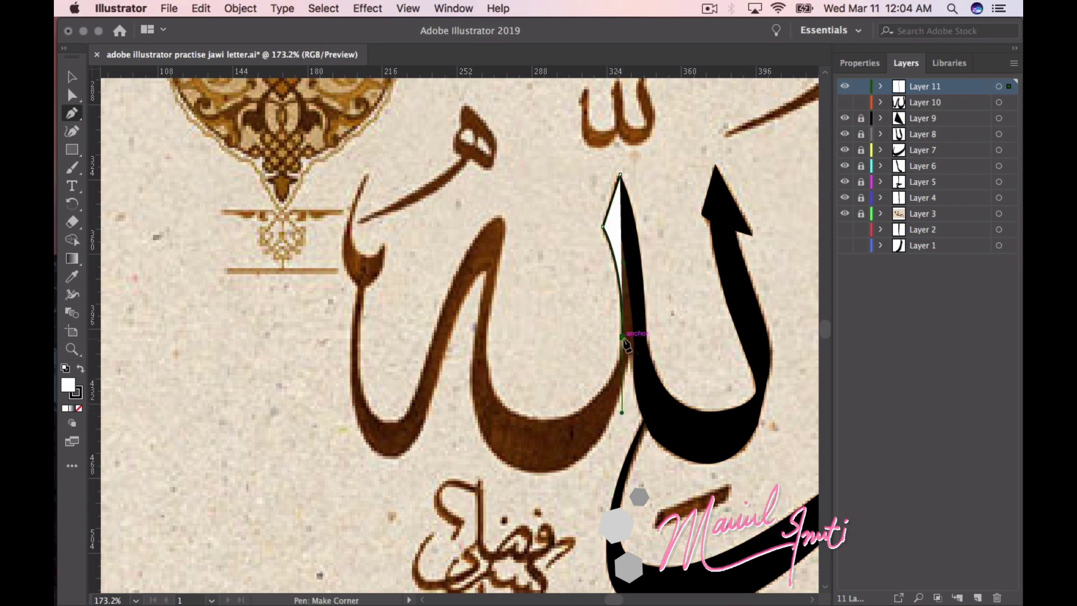
Set the new shape's stroke to None and its fill to black
left_click(856, 66)
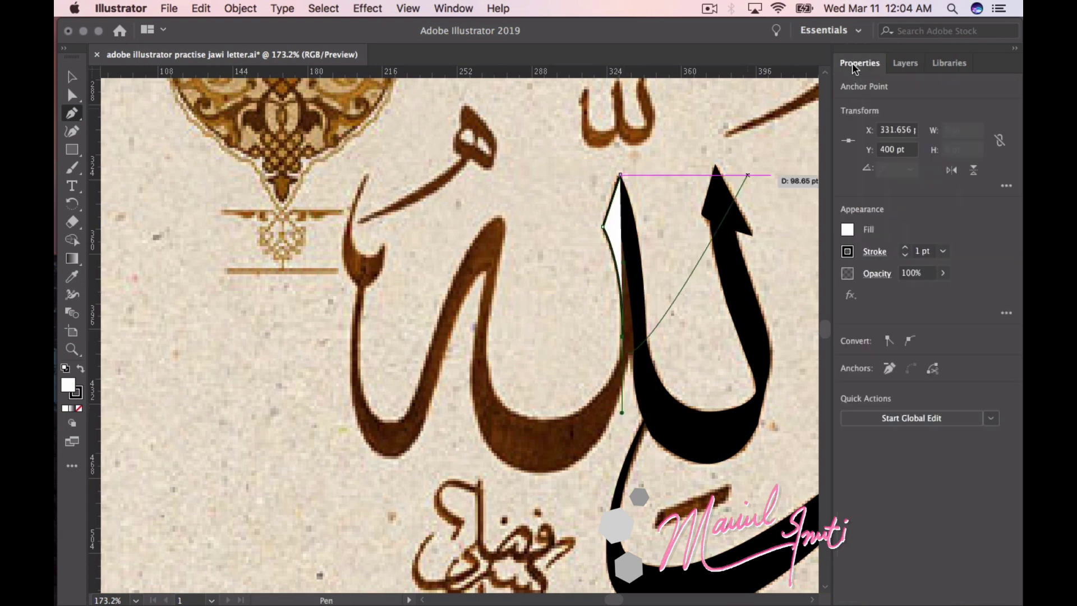
left_click(847, 252)
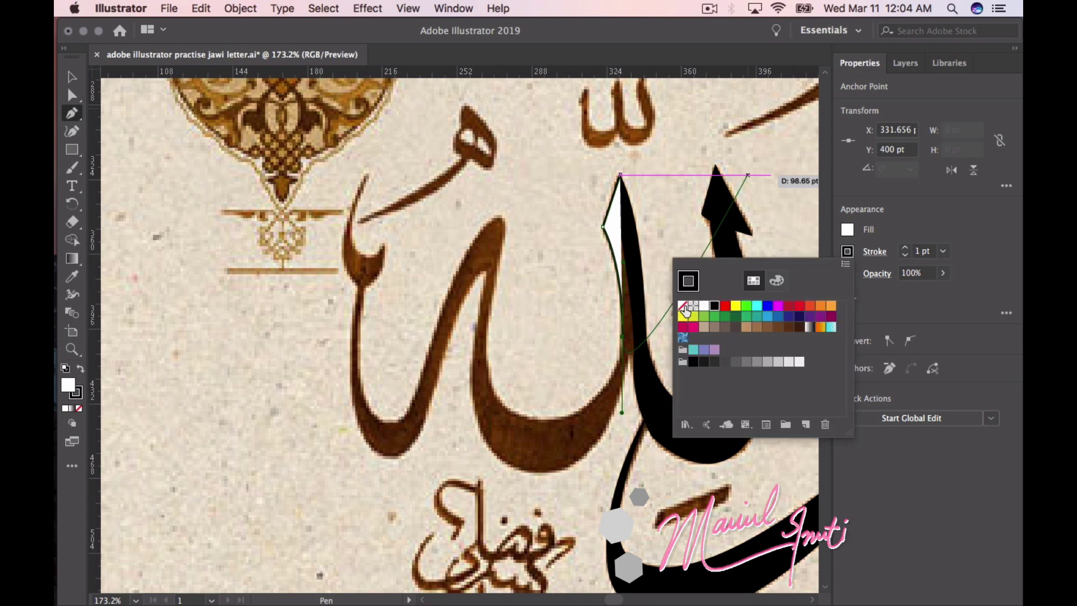
left_click(684, 307)
left_click(855, 231)
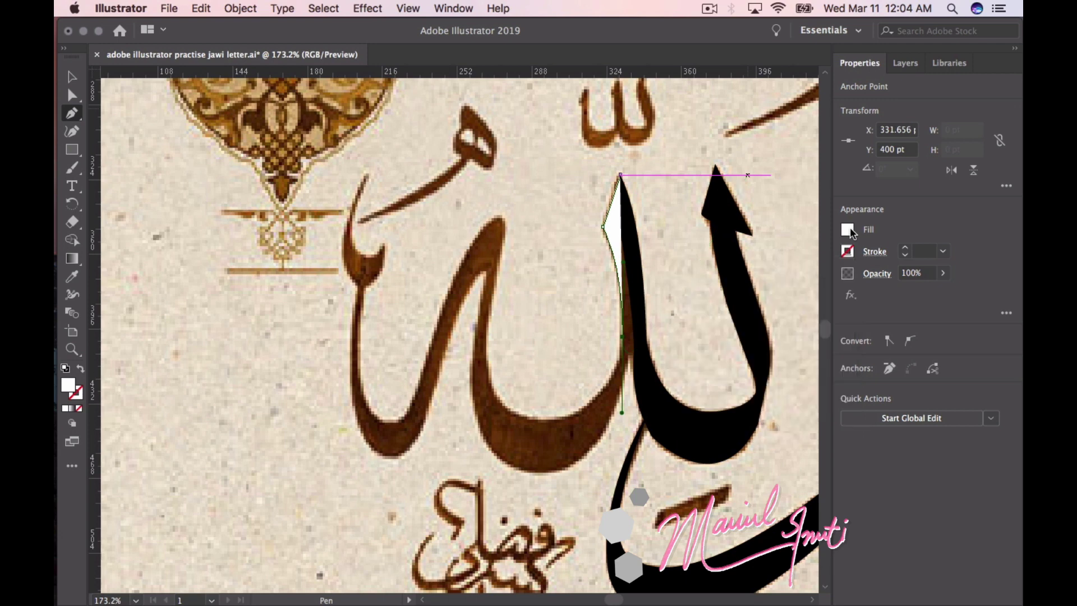
left_click(715, 285)
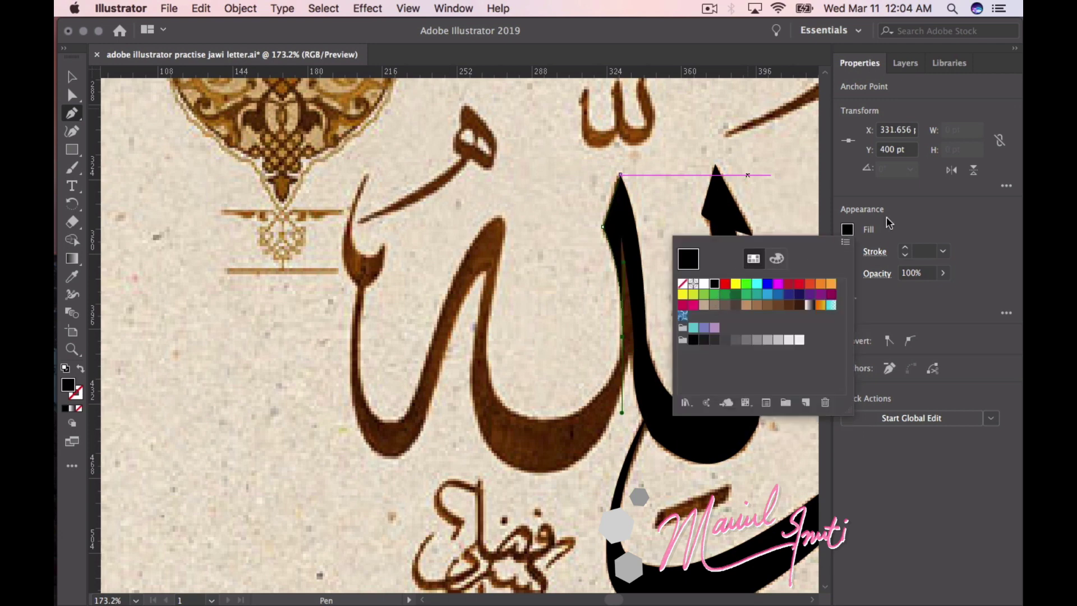
left_click(886, 217)
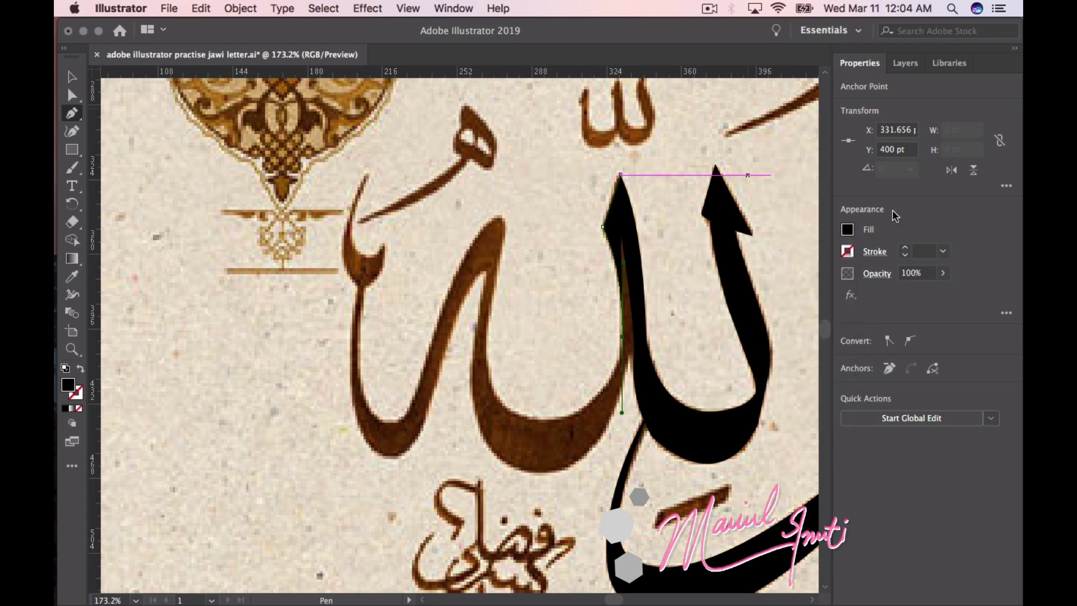
Place anchors along the middle stroke's edge, undoing misplaced attempts
left_click(621, 336)
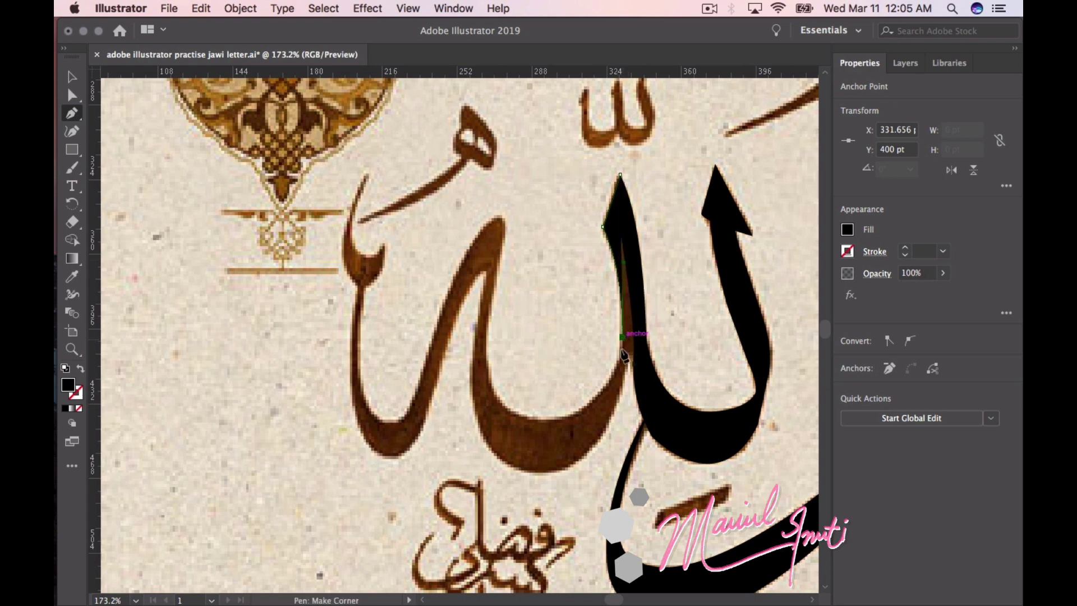
mouse_move(570, 415)
left_mouse_down()
mouse_move(529, 430)
mouse_move(523, 446)
left_mouse_up()
left_click_drag(516, 445, 634, 403)
scroll(640, 400, "up", 4)
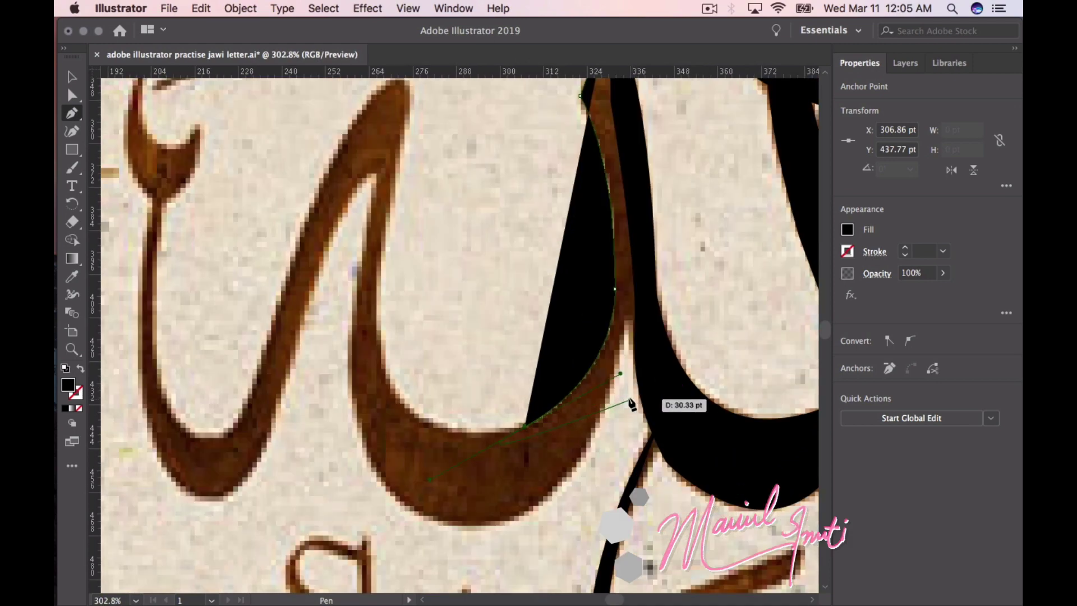
key("ctrl+z")
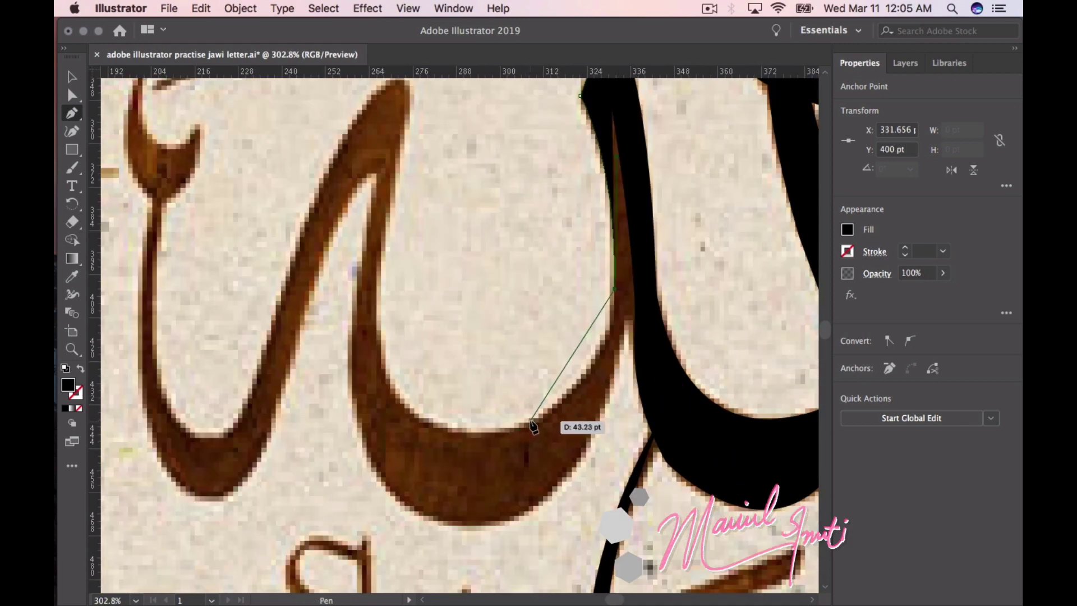
left_click_drag(608, 334, 615, 329)
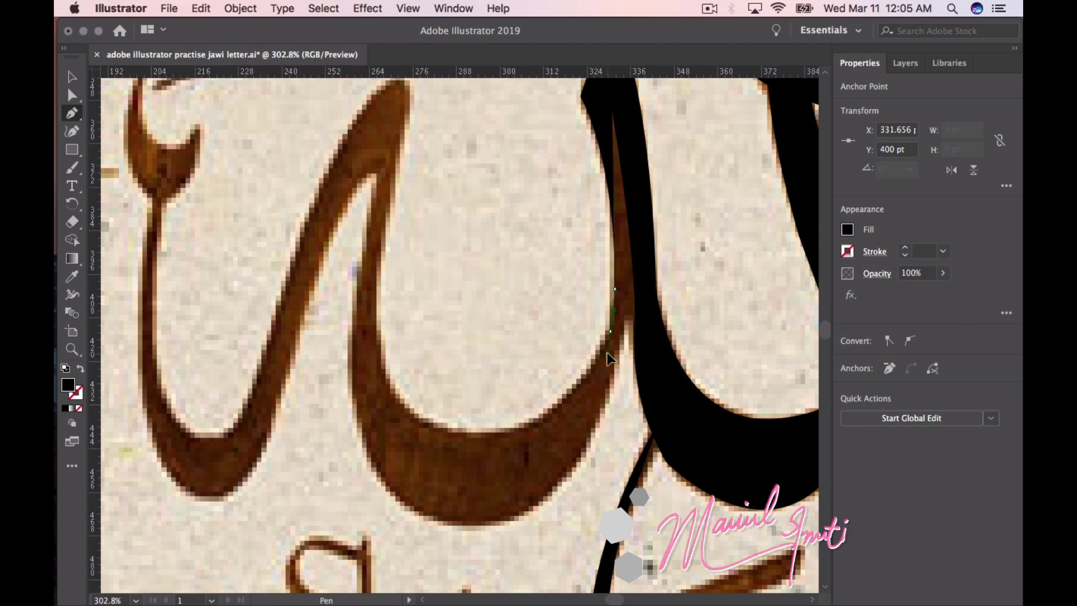
left_click_drag(607, 352, 621, 335)
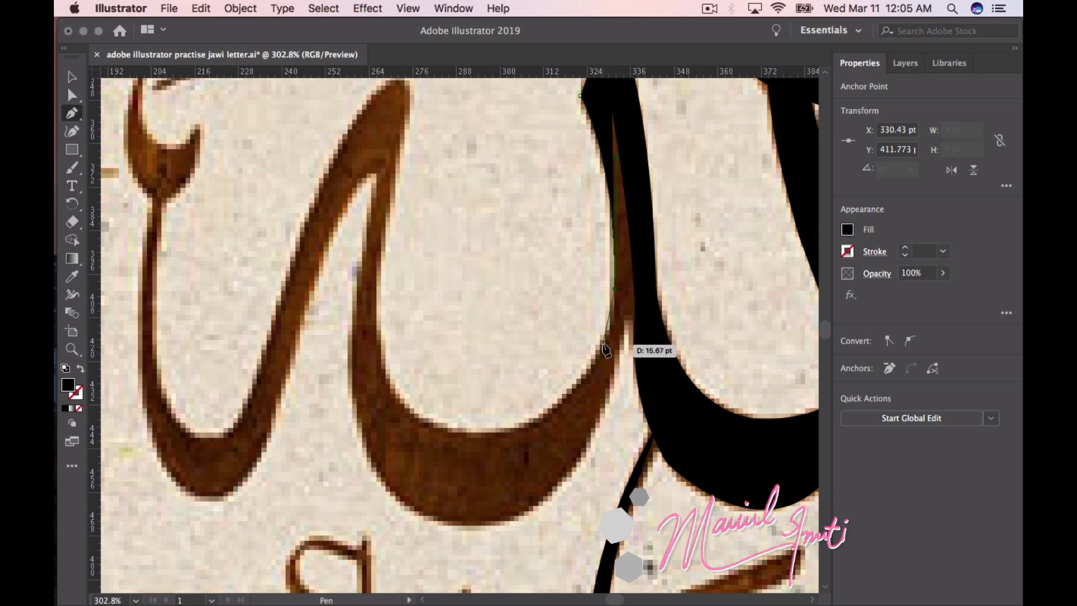
left_click_drag(621, 336, 601, 341)
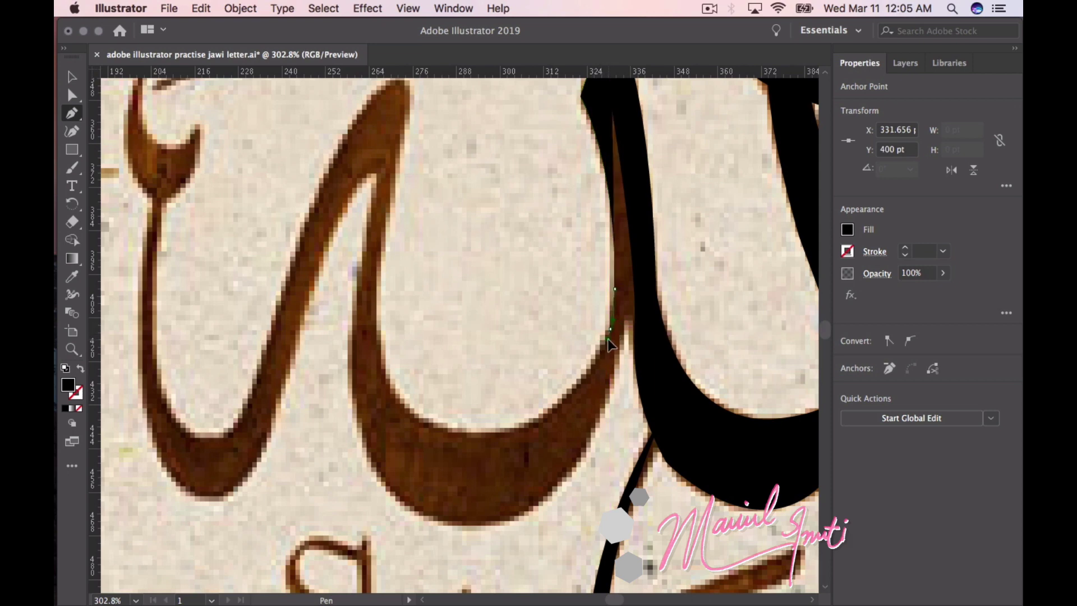
key("ctrl+z")
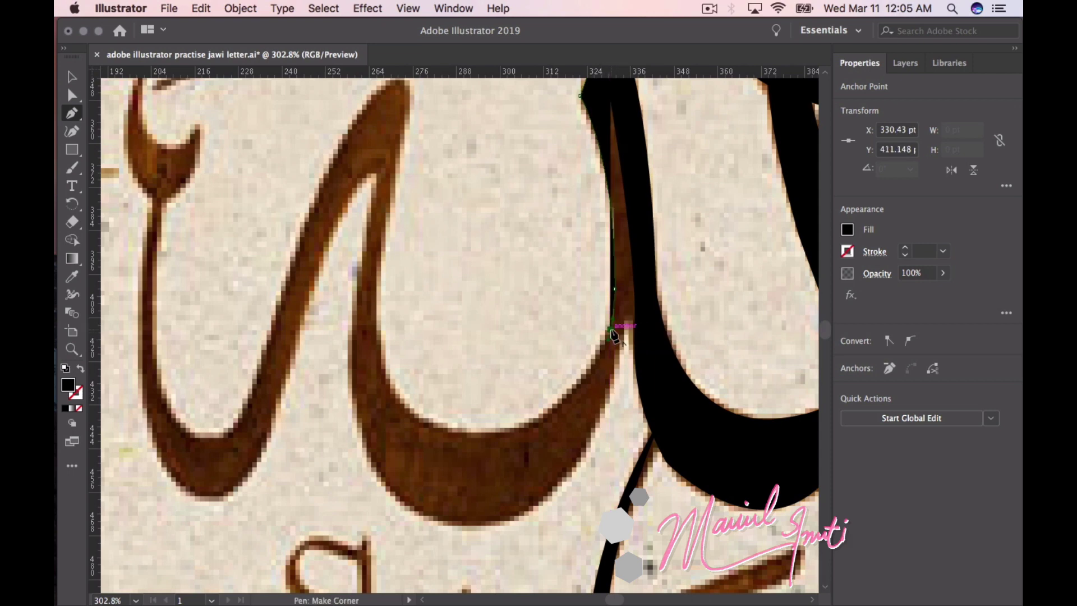
Curve the path around the bowl's bottom and up the left inner edge
left_click_drag(385, 371, 269, 203)
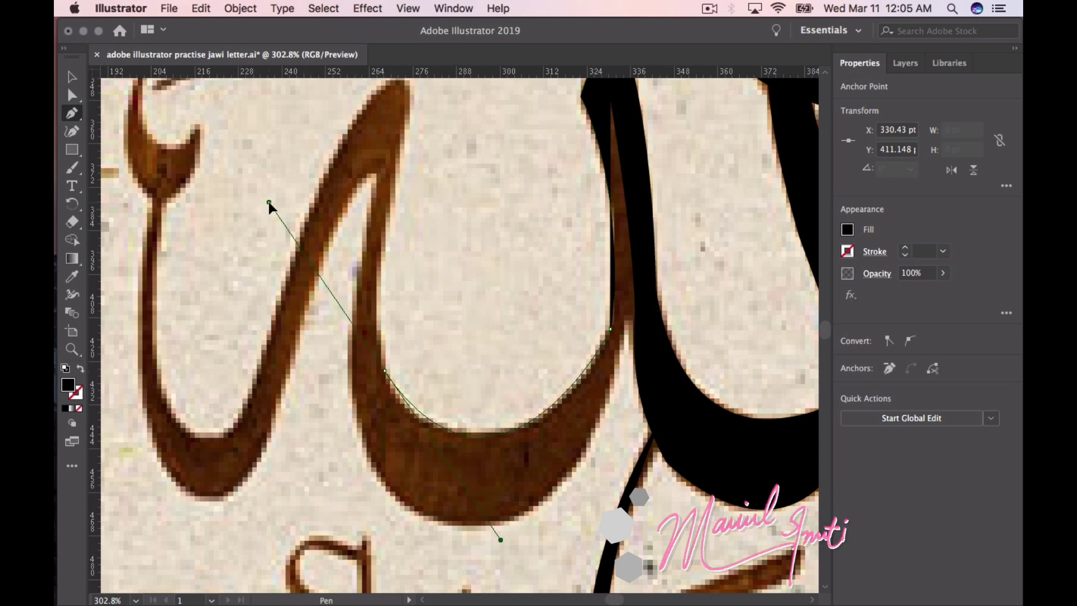
key("ctrl+z")
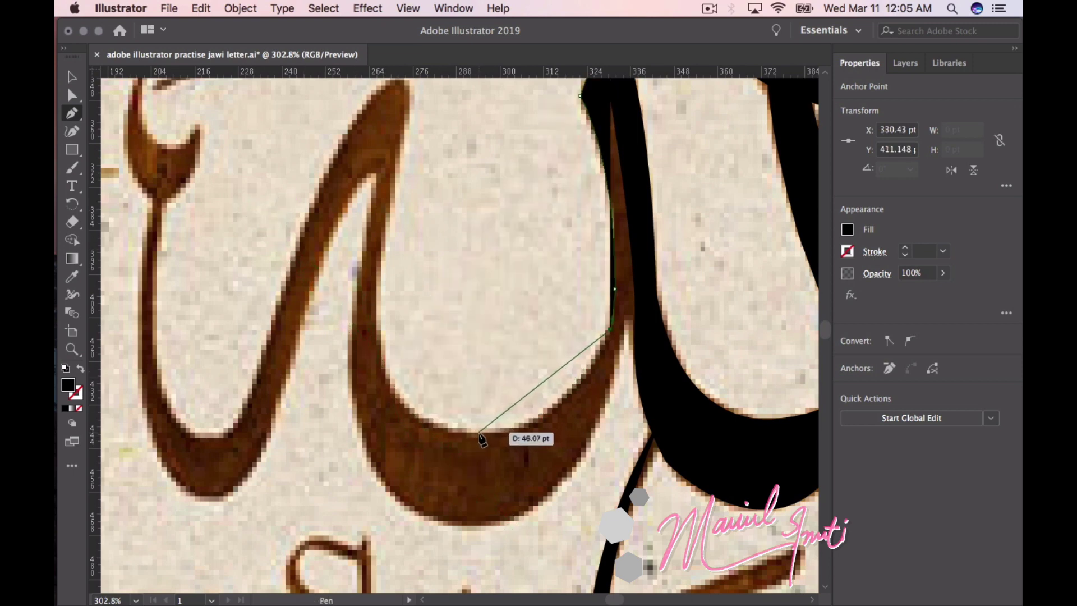
mouse_move(480, 434)
left_mouse_down()
mouse_move(364, 462)
mouse_move(393, 438)
mouse_move(376, 442)
mouse_move(400, 438)
mouse_move(385, 443)
left_mouse_up()
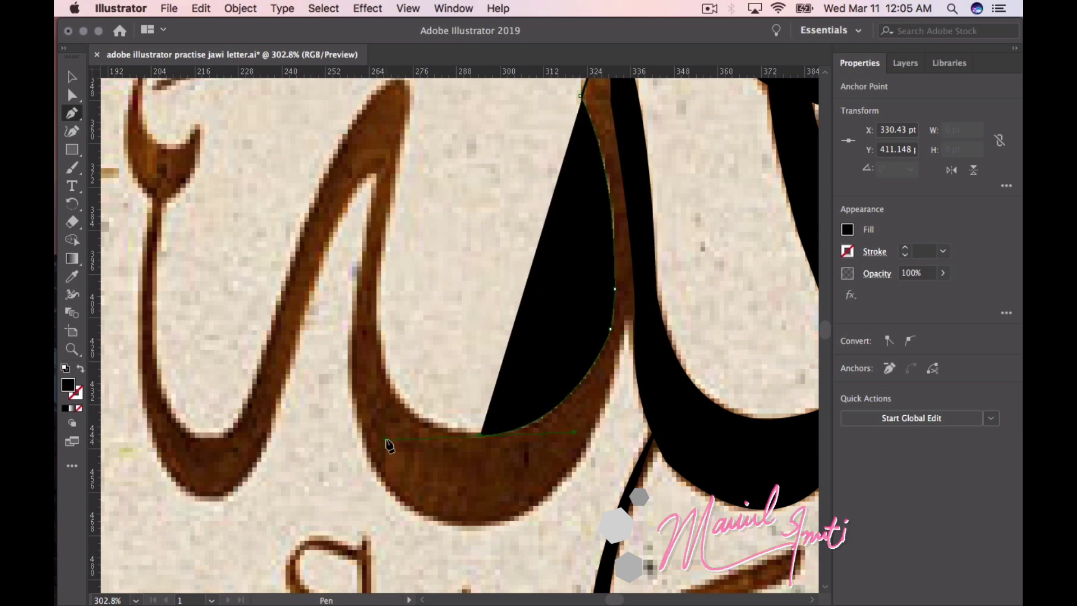
left_click(480, 435)
mouse_move(376, 308)
left_mouse_down()
mouse_move(376, 210)
mouse_move(349, 157)
mouse_move(392, 190)
mouse_move(375, 198)
mouse_move(383, 176)
left_mouse_up()
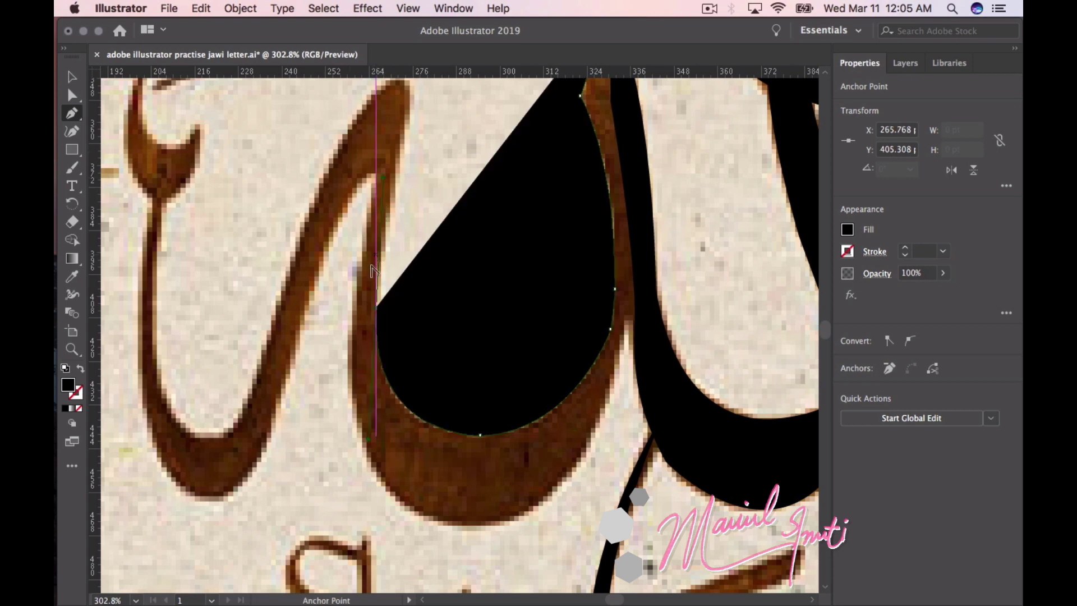
Extend the path up to the middle stroke's top with a curved anchor
left_click(377, 308)
mouse_move(381, 314)
left_mouse_down()
mouse_move(506, 201)
mouse_move(464, 157)
mouse_move(464, 365)
mouse_move(456, 178)
left_mouse_up()
scroll(452, 250, "up", 5)
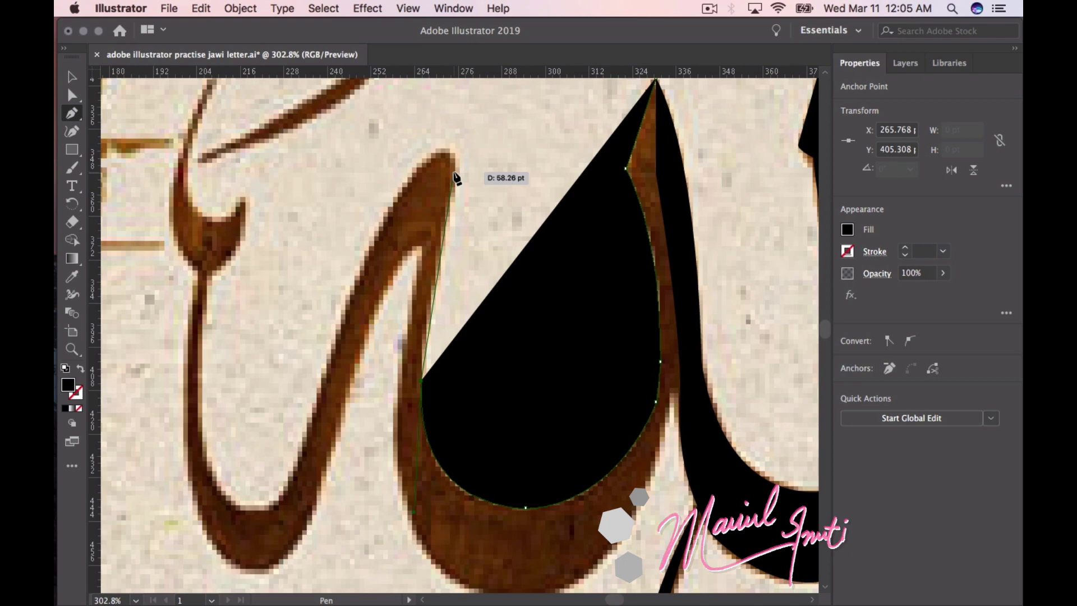
left_click_drag(456, 178, 455, 178)
left_click(454, 170)
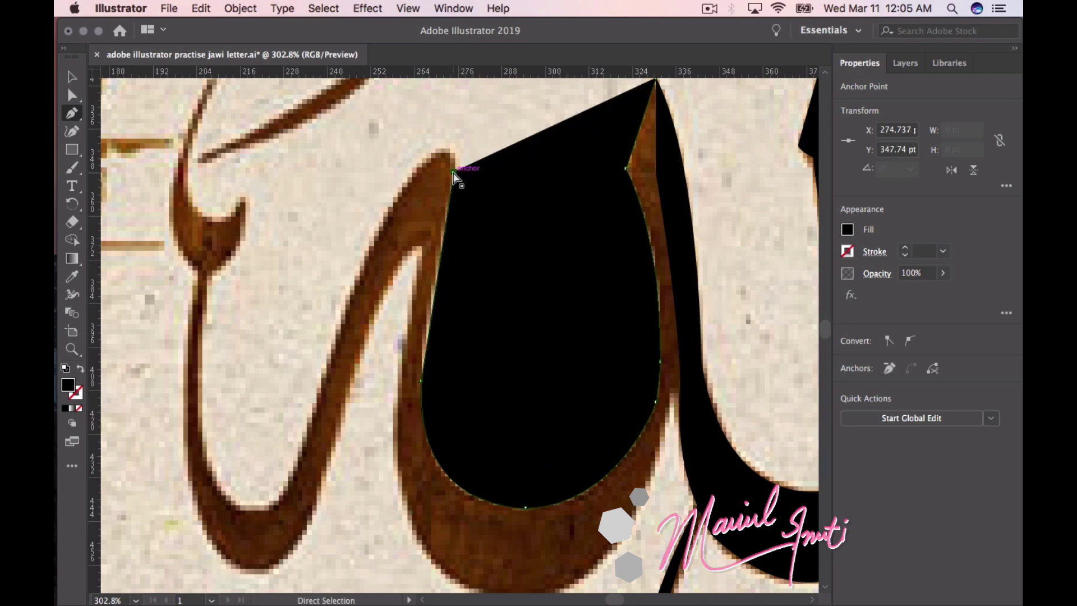
key("ctrl+z")
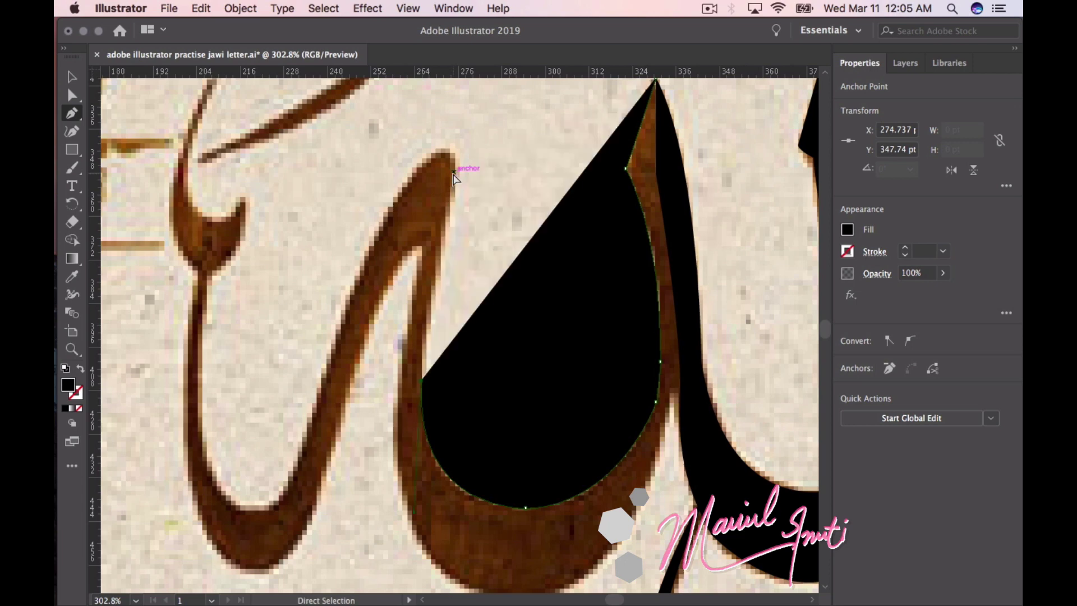
left_click_drag(451, 191, 463, 172)
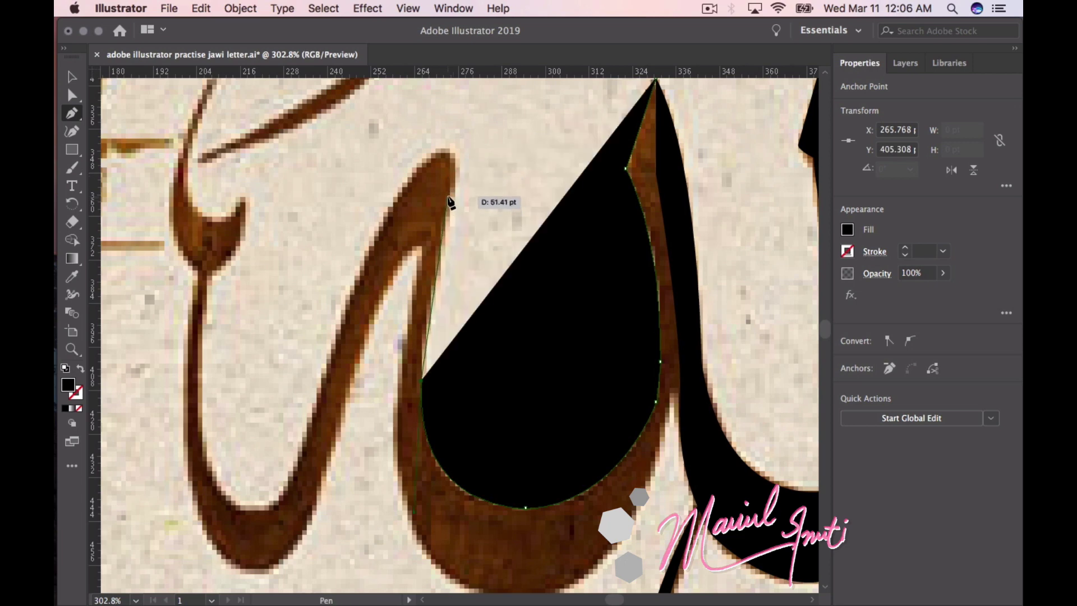
mouse_move(486, 120)
left_mouse_down()
mouse_move(484, 106)
mouse_move(469, 117)
left_mouse_up()
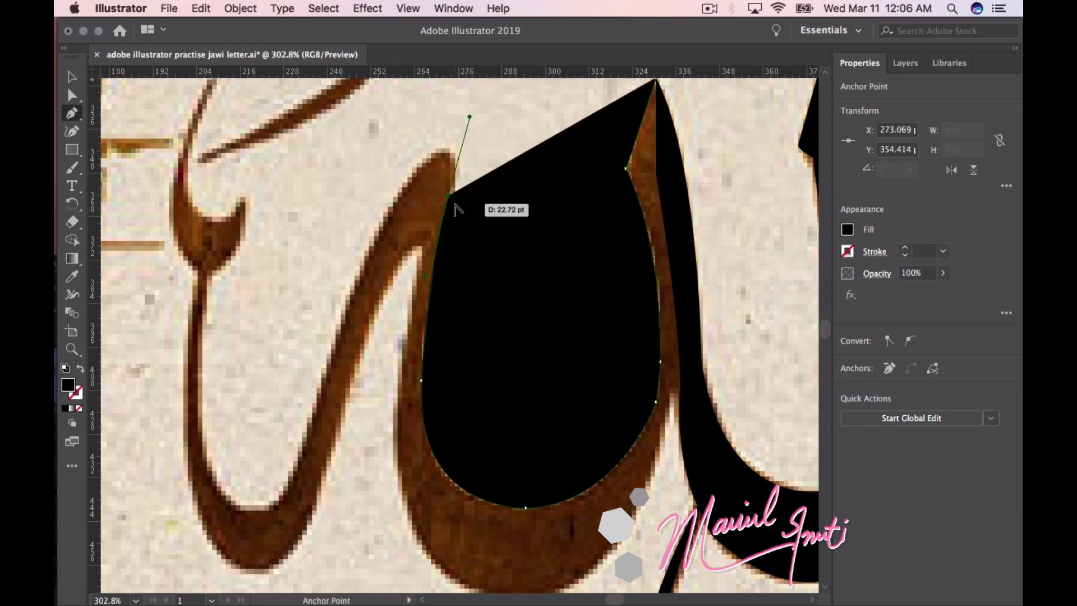
Curve over the rounded tip and start down the next stroke's left edge
left_click(449, 195)
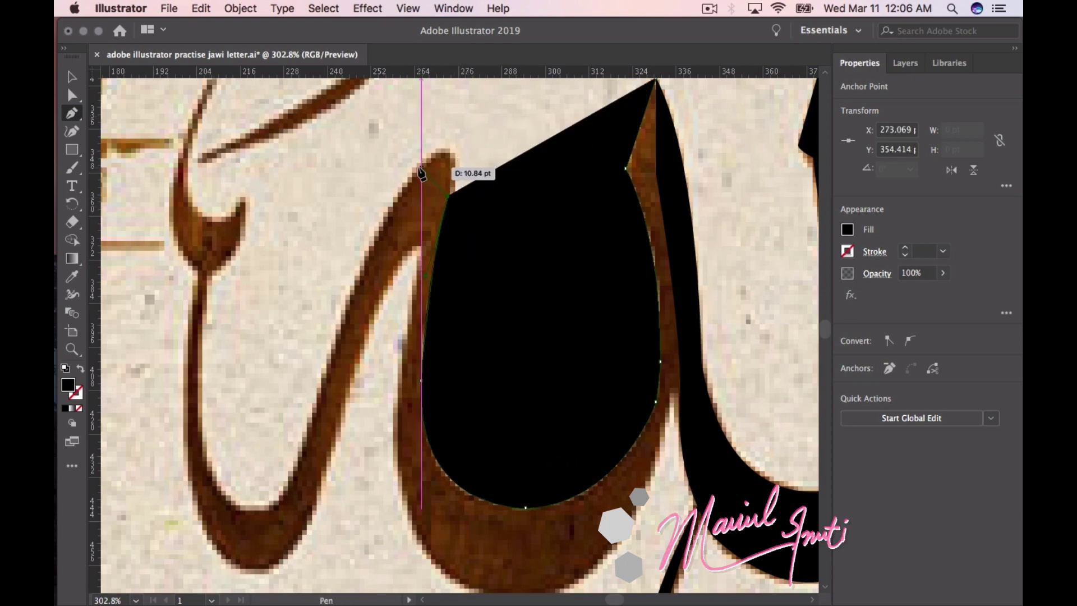
left_click_drag(404, 177, 365, 213)
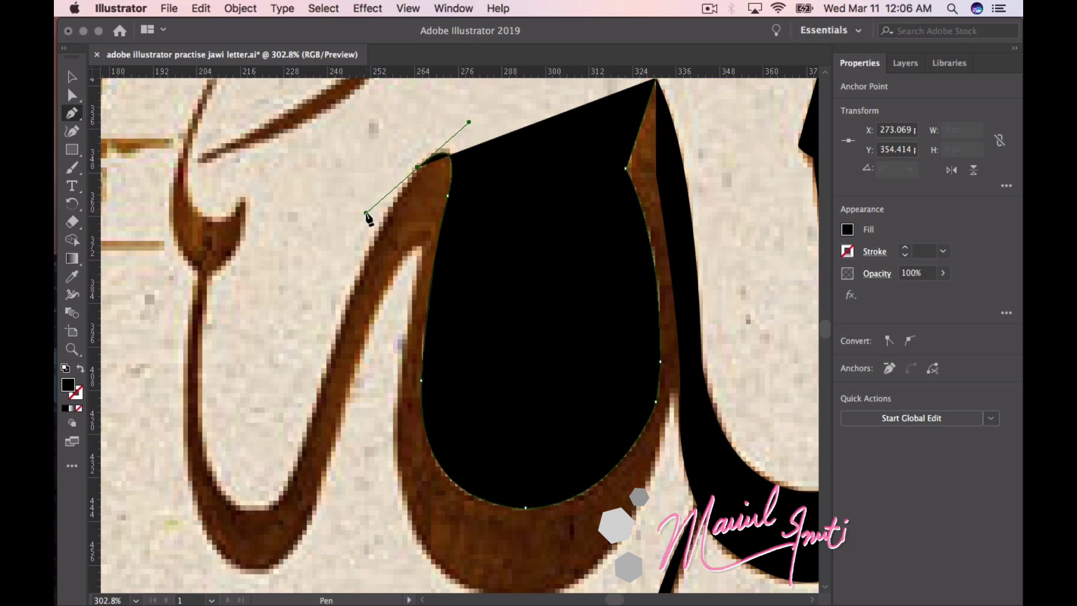
left_click(418, 167)
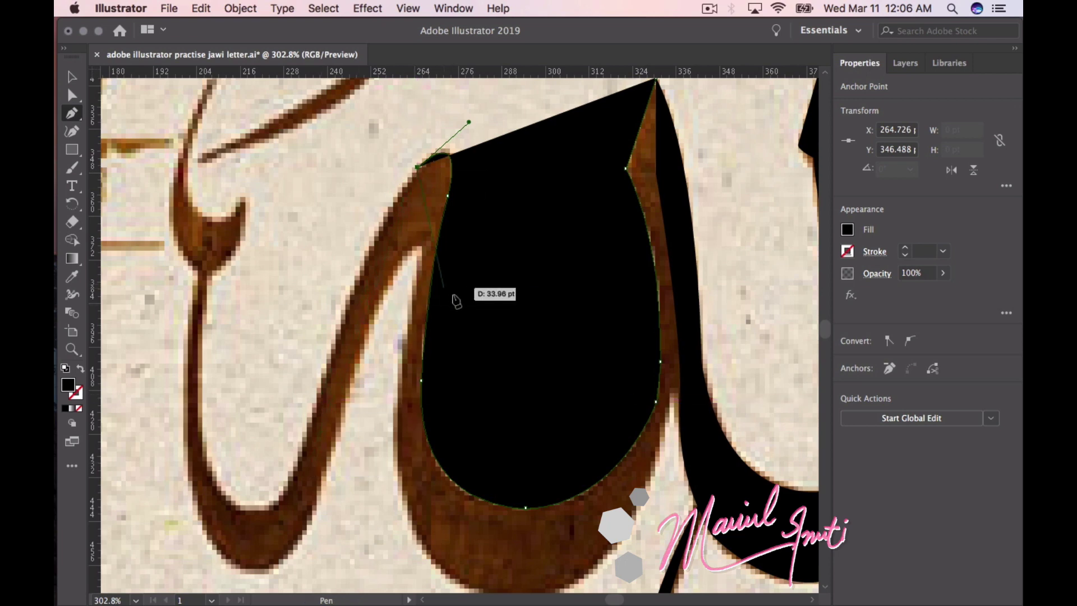
left_click_drag(375, 330, 380, 276)
key("ctrl+z")
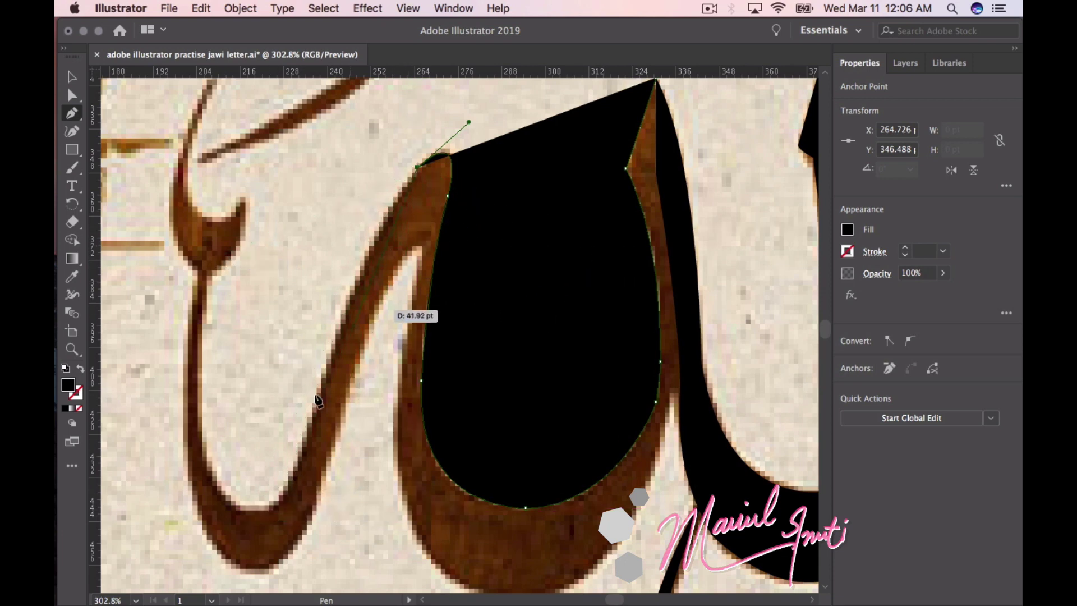
mouse_move(316, 401)
left_mouse_down()
mouse_move(297, 554)
mouse_move(293, 269)
left_mouse_up()
scroll(298, 555, "down", 5)
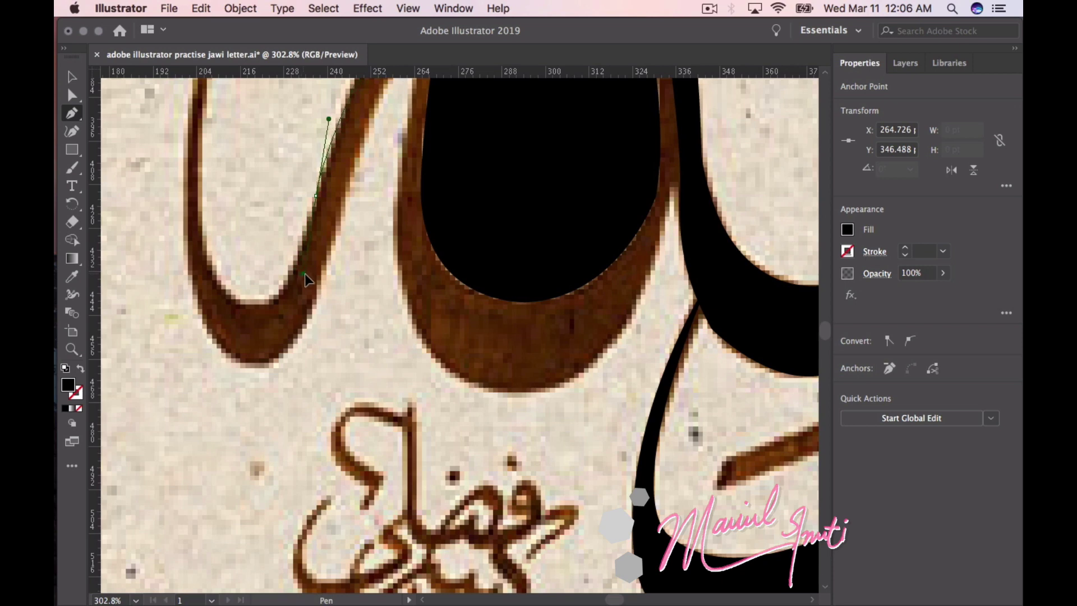
Trace the path down the outer edge and around the lower left stroke
left_click_drag(305, 274, 283, 328)
scroll(284, 331, "up", 5)
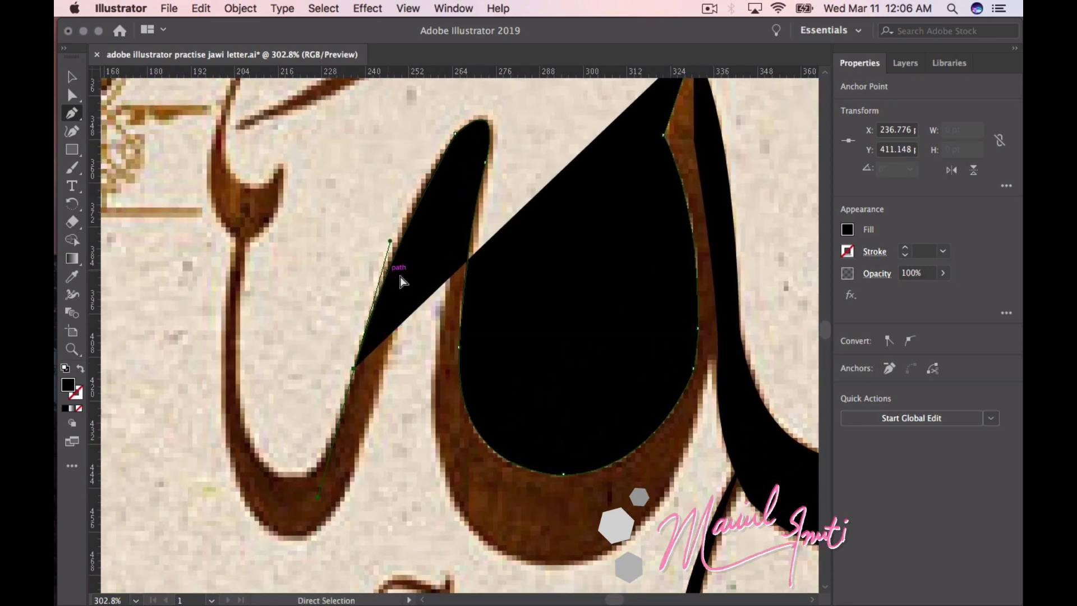
key("ctrl+z")
scroll(362, 368, "down", 2)
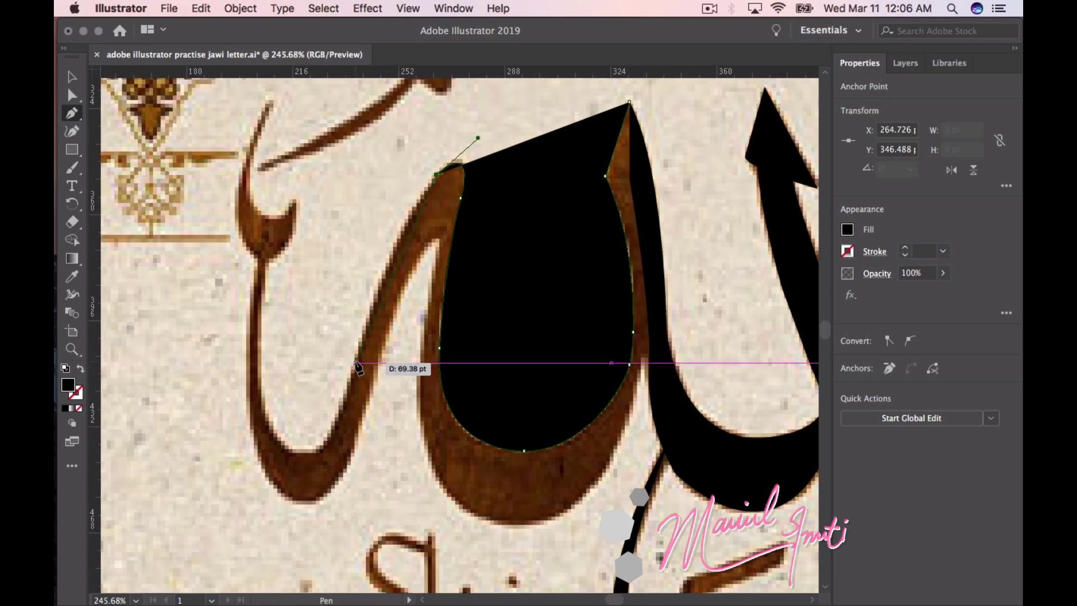
left_click_drag(355, 363, 317, 503)
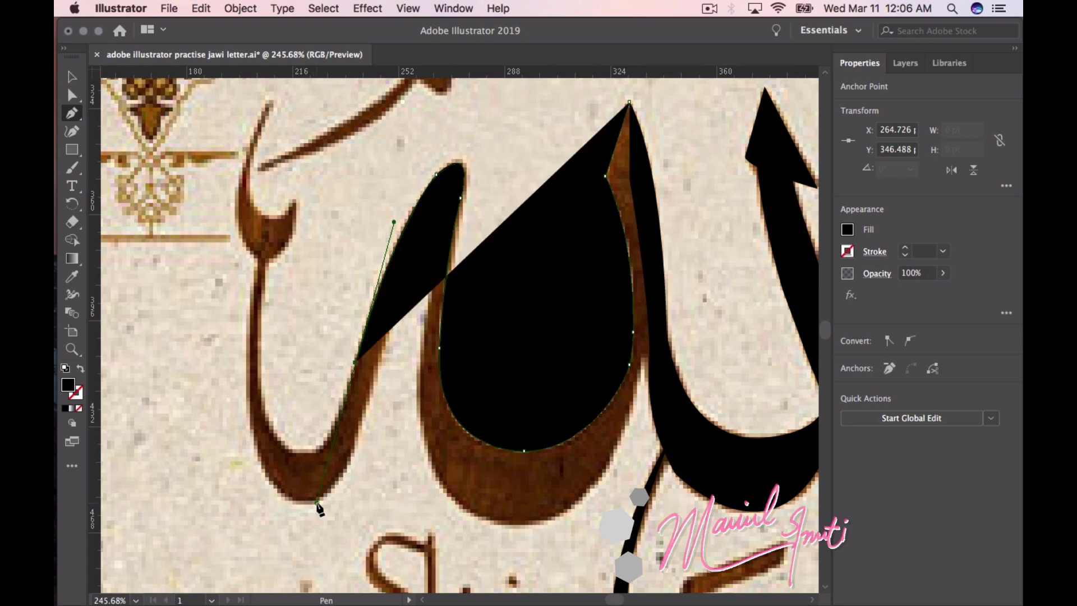
left_click(356, 364)
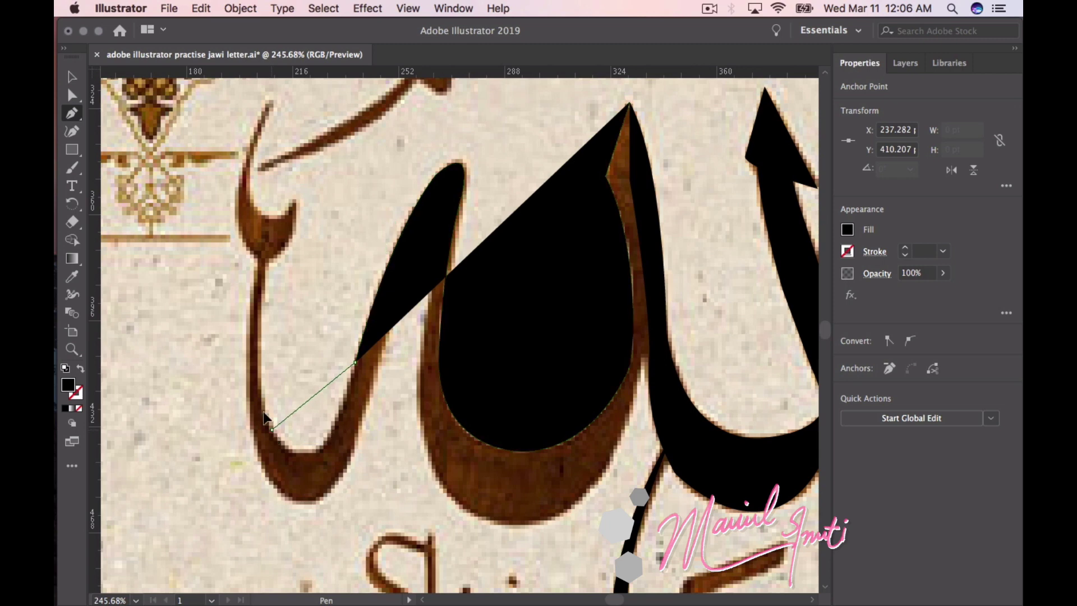
left_click_drag(224, 352, 217, 353)
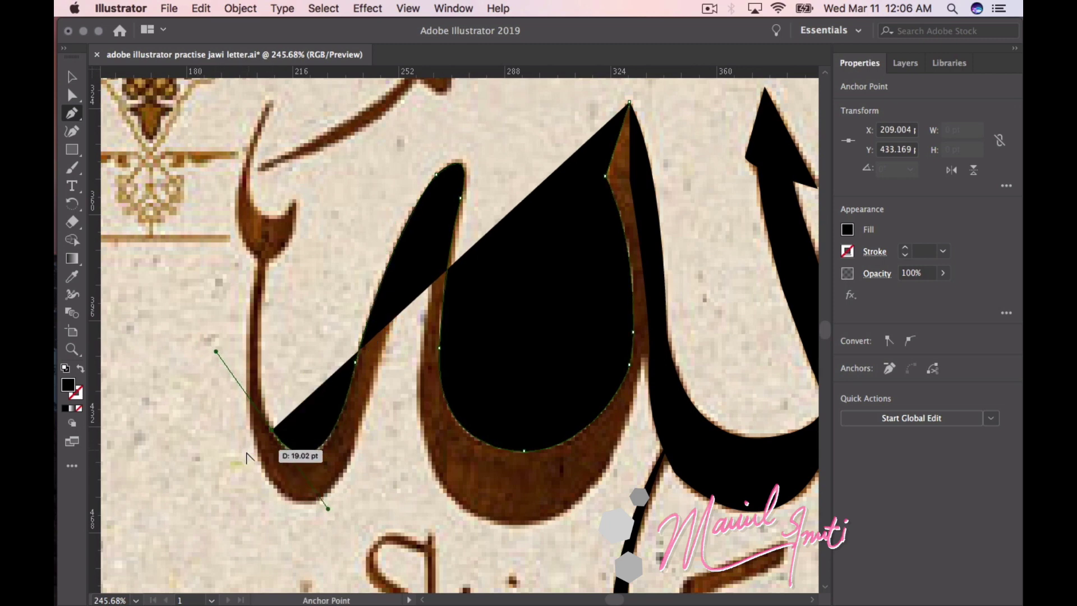
scroll(227, 463, "up", 3)
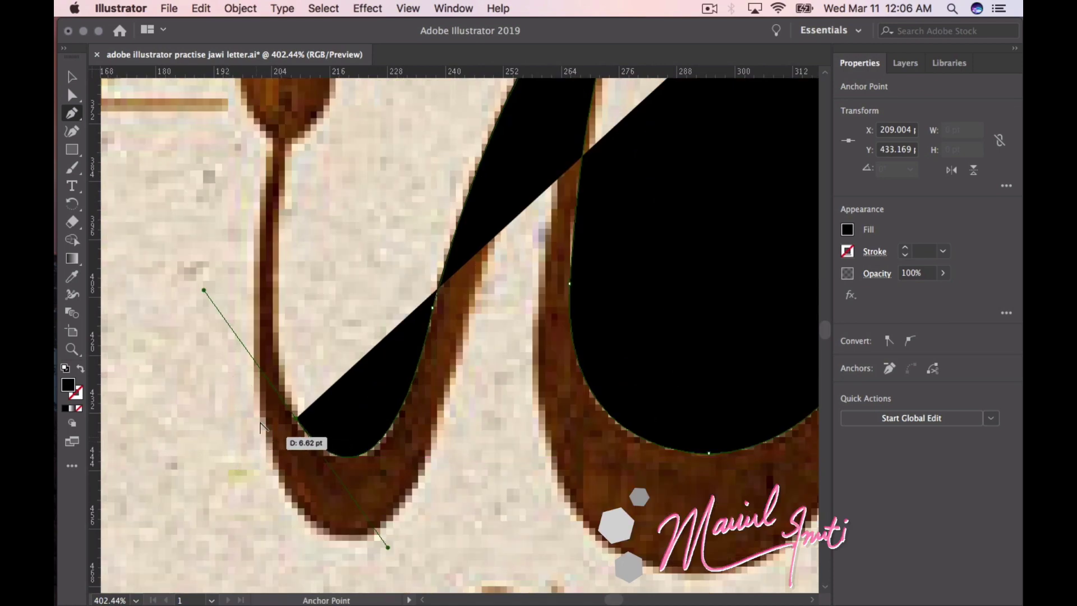
left_click(296, 418)
Curve the path up the leftmost stroke to its top
scroll(359, 236, "down", 2)
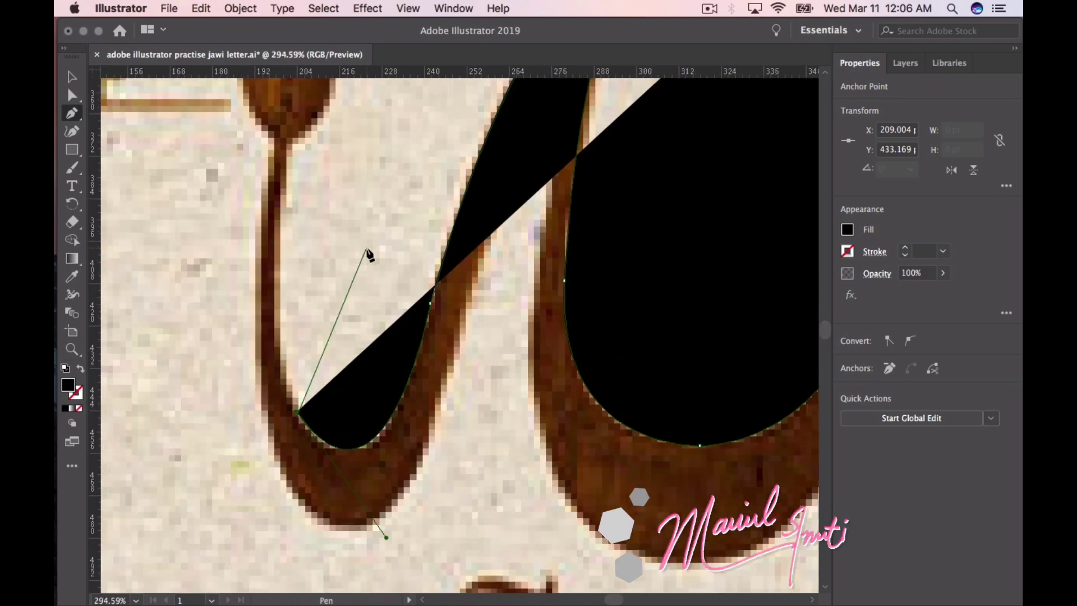
scroll(352, 242, "down", 1)
scroll(348, 239, "up", 2)
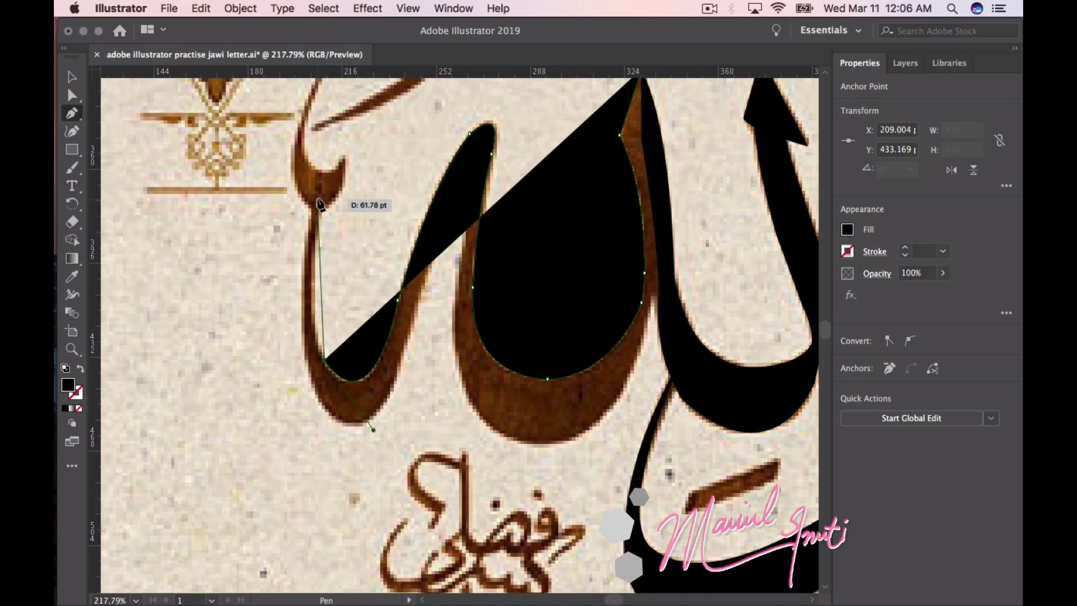
left_click_drag(319, 197, 339, 160)
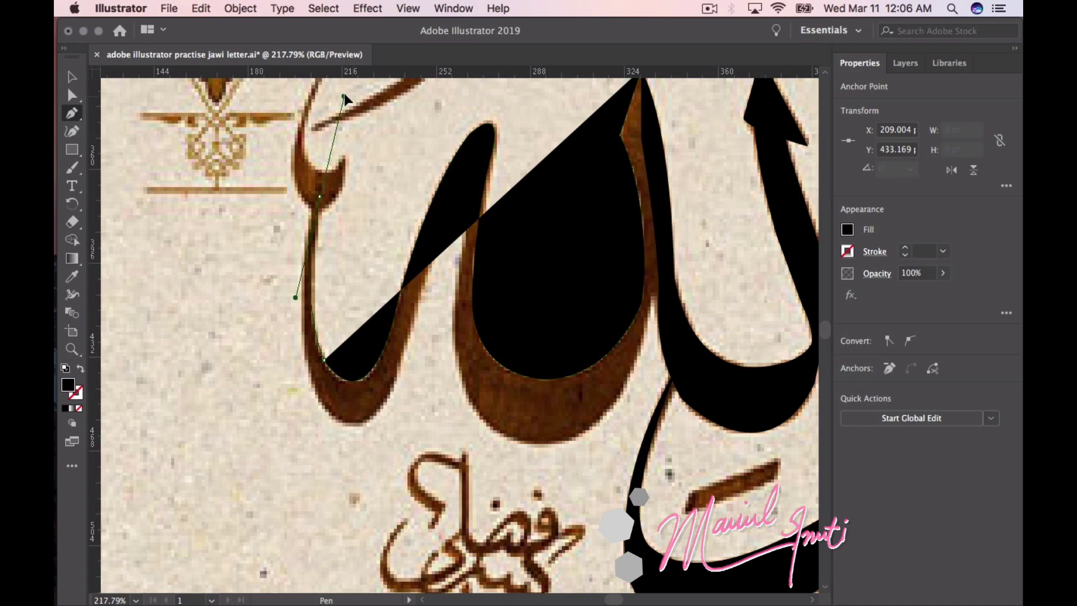
scroll(337, 107, "up", 10)
left_click_drag(344, 99, 325, 390)
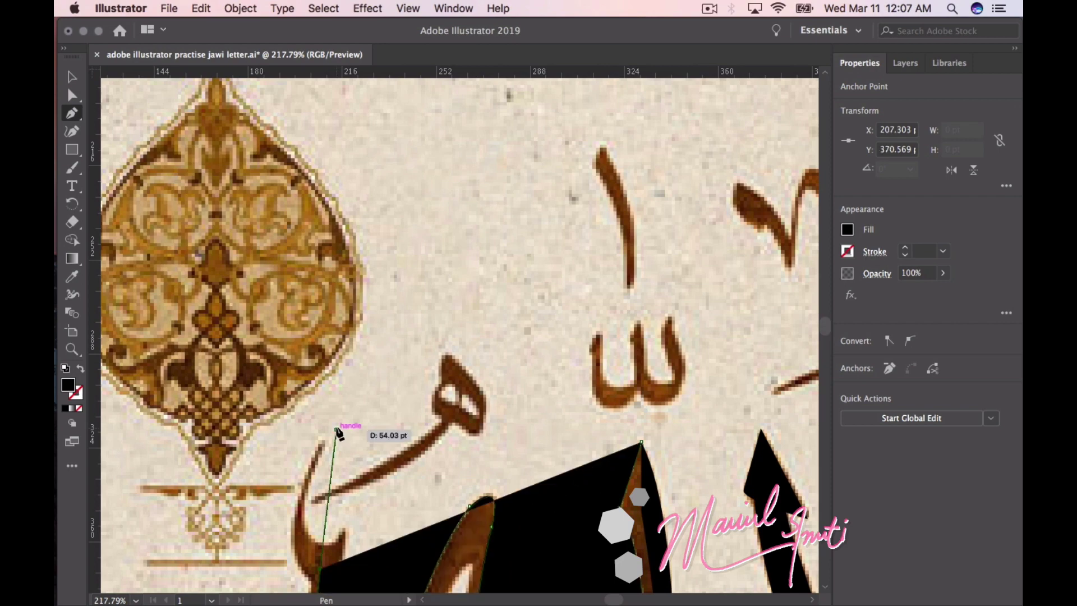
scroll(337, 432, "down", 10)
scroll(337, 432, "left", 3)
scroll(380, 284, "down", 3)
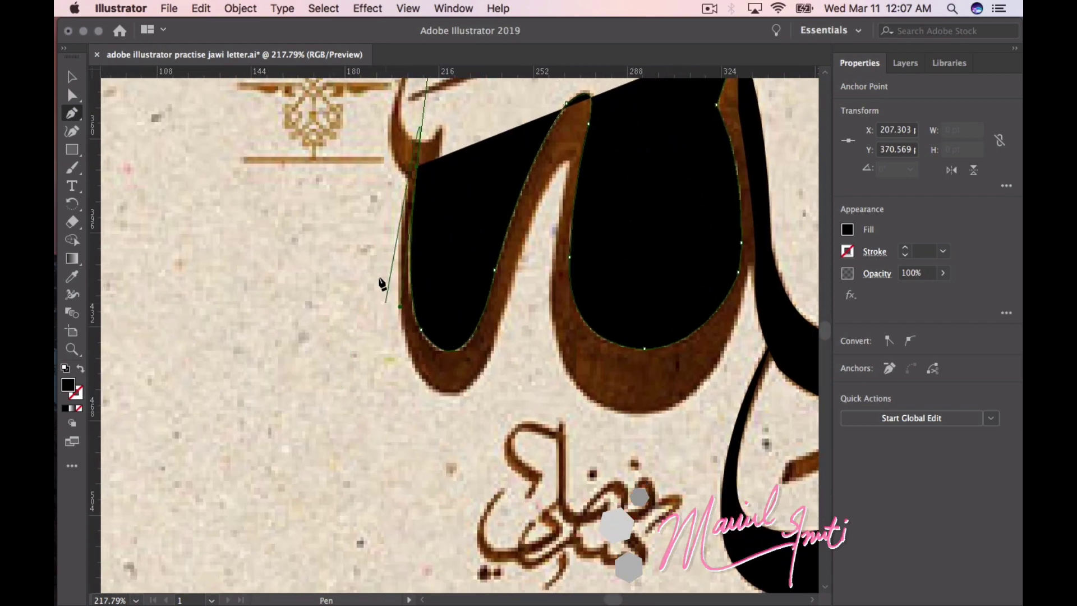
scroll(368, 281, "down", 1)
left_click_drag(415, 167, 427, 177)
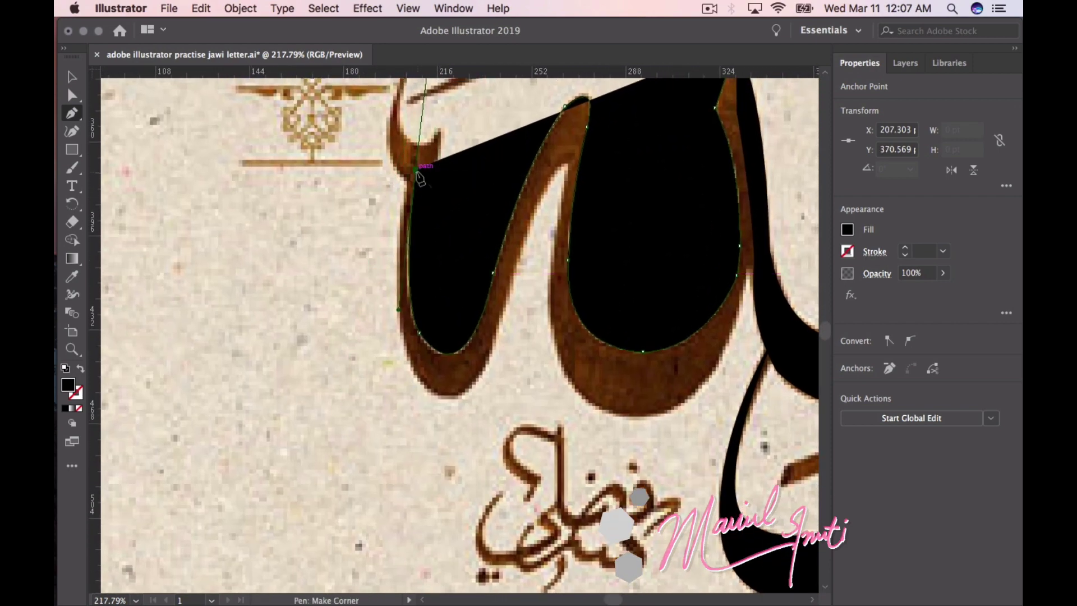
Trace down the leftmost stroke's bottom curve, ending with a corner anchor on the inner edge
mouse_move(409, 358)
left_mouse_down()
mouse_move(451, 459)
mouse_move(438, 450)
left_mouse_up()
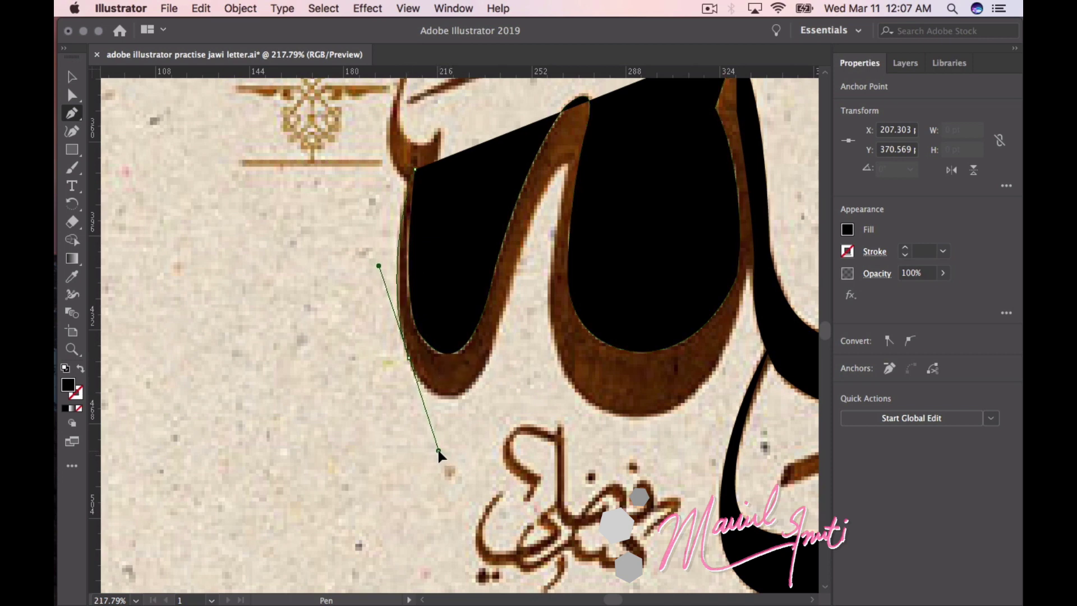
left_click_drag(419, 333, 434, 393)
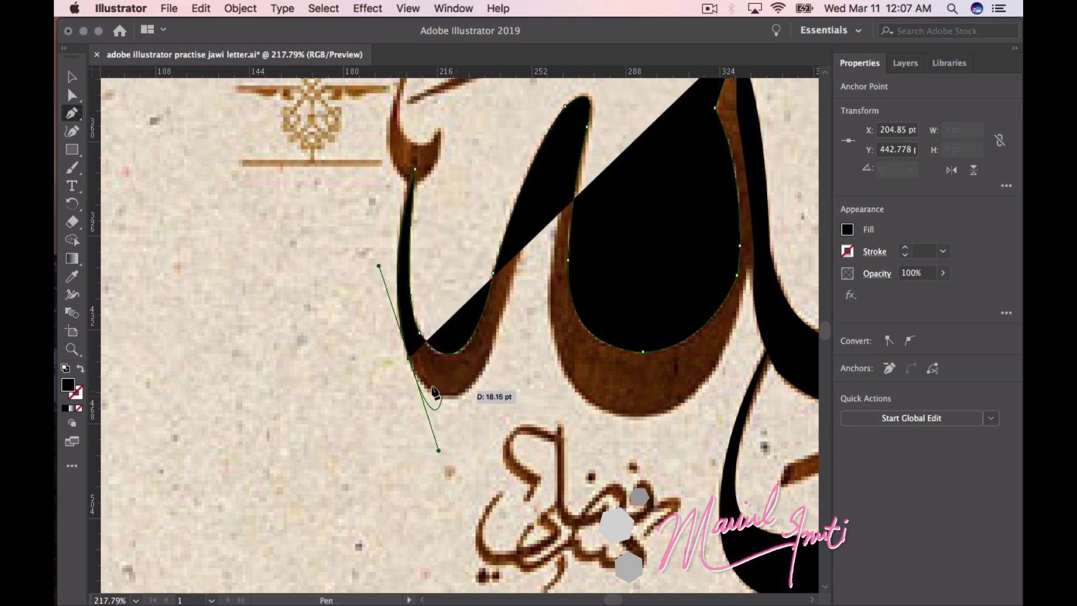
left_click(409, 358)
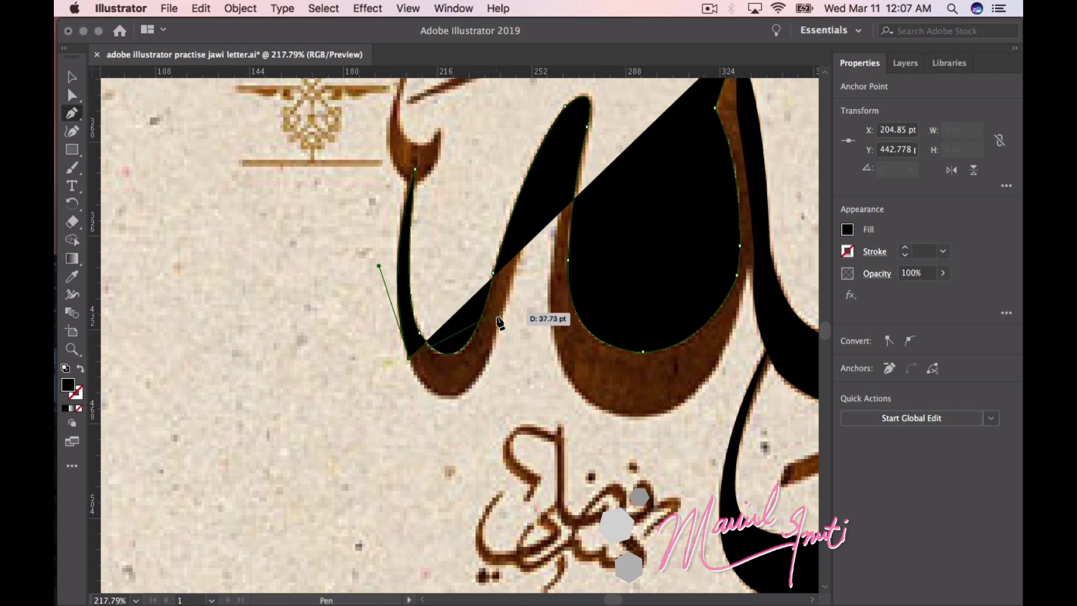
left_click(490, 355)
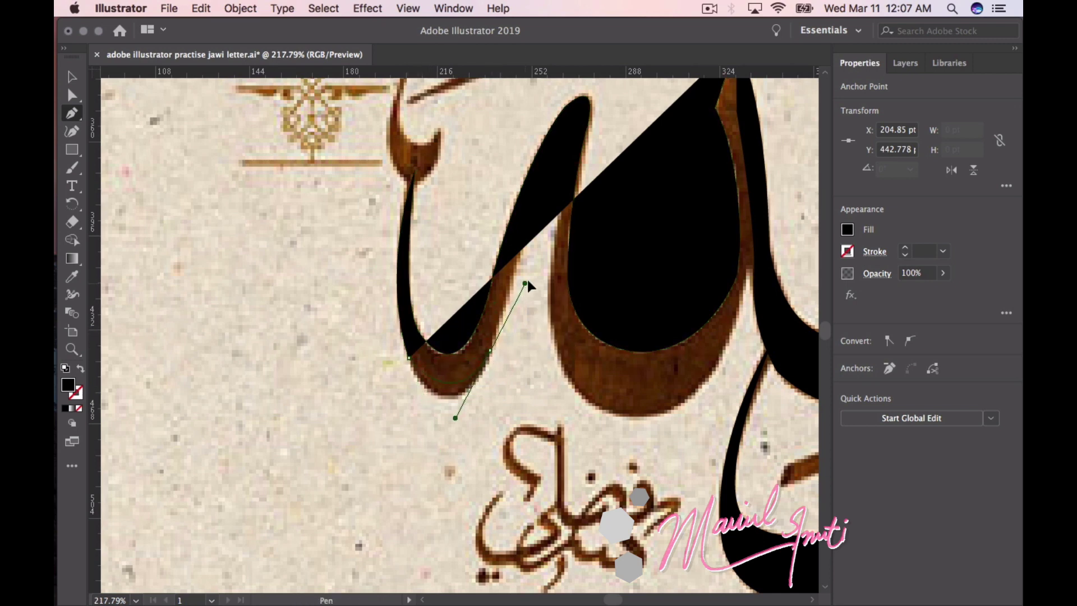
left_click_drag(528, 286, 530, 255)
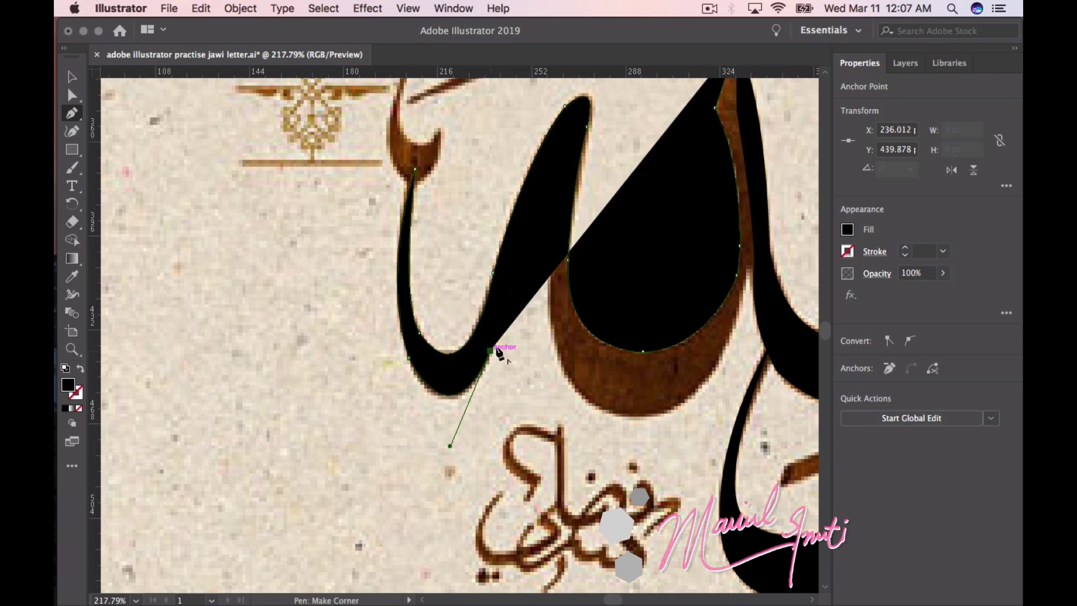
left_click_drag(491, 350, 747, 289)
left_click(925, 273)
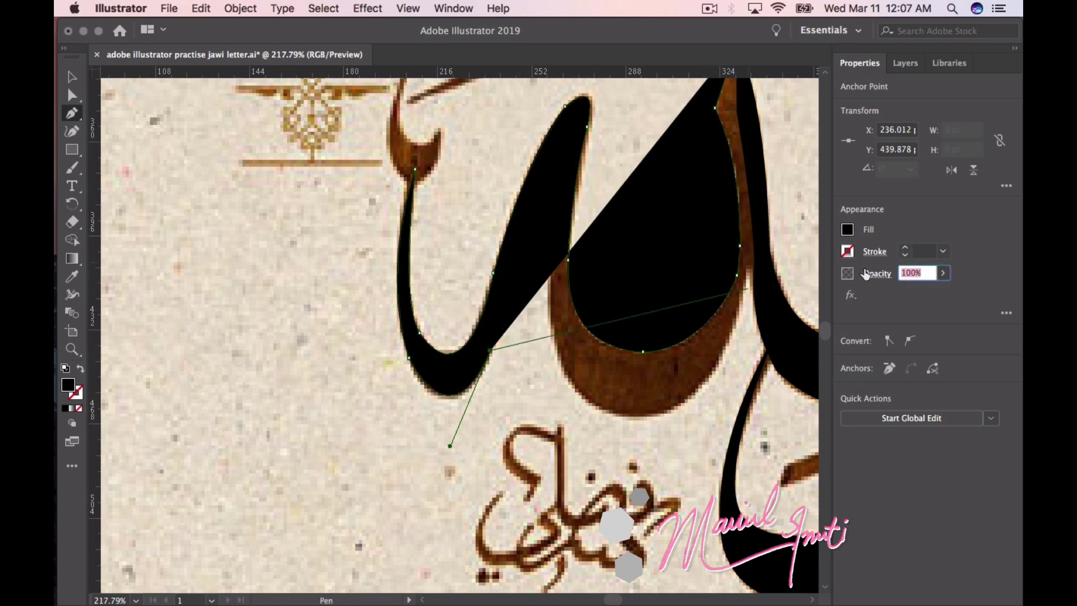
type("3")
Set the traced path's opacity to 22% and add a curved anchor across the stroke's top
key("Return")
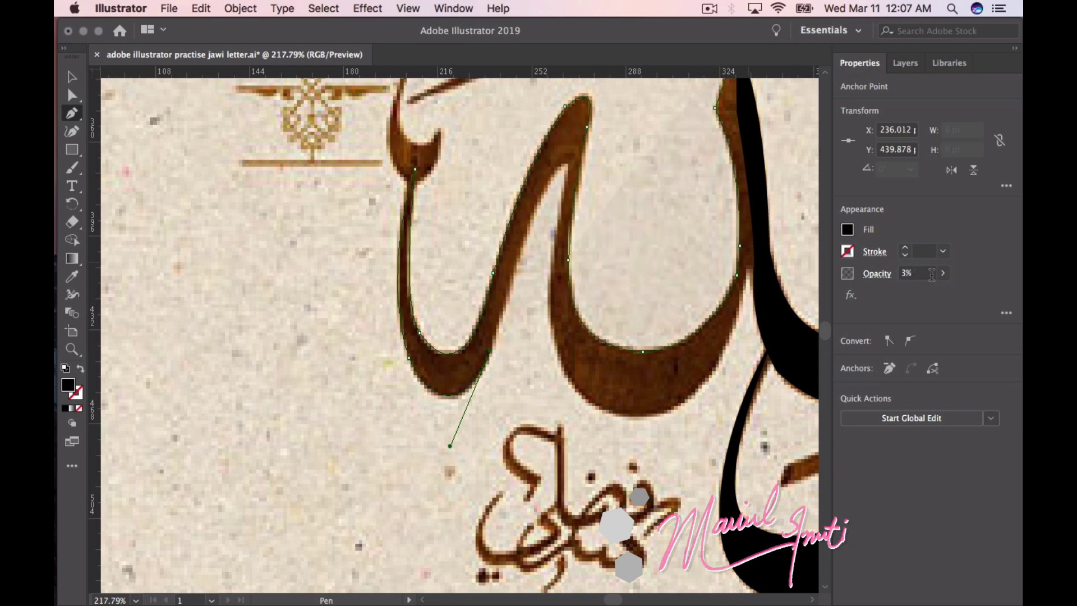
left_click(943, 273)
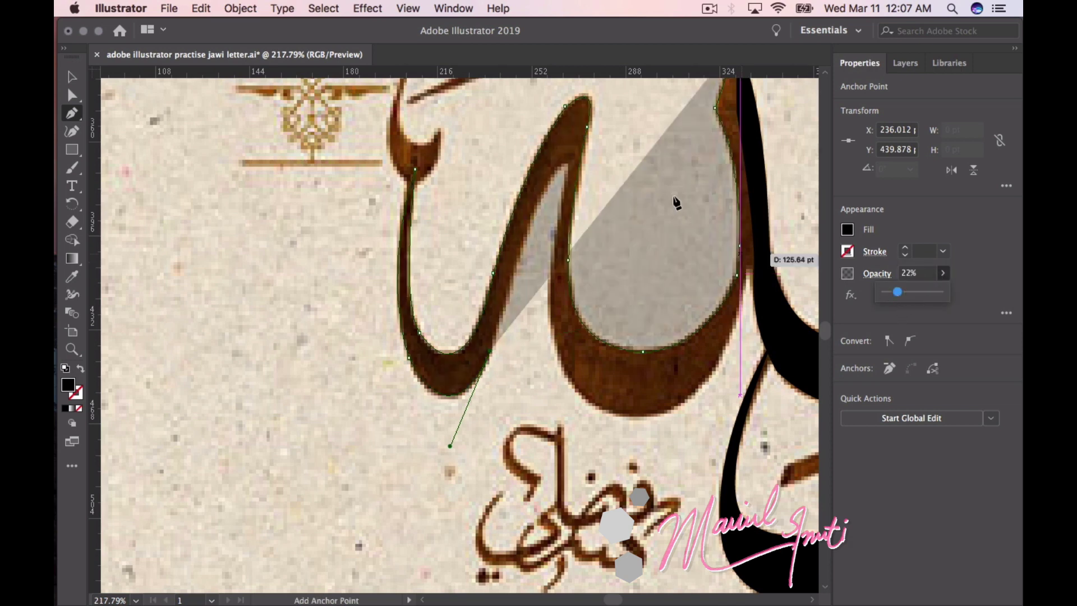
left_click_drag(568, 163, 608, 165)
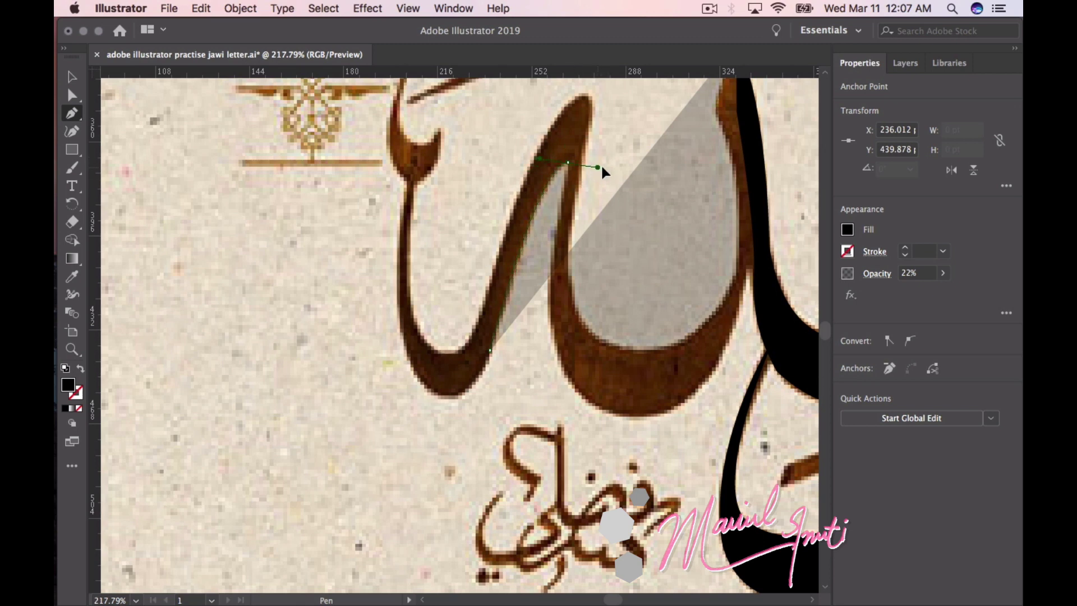
left_click_drag(598, 163, 599, 163)
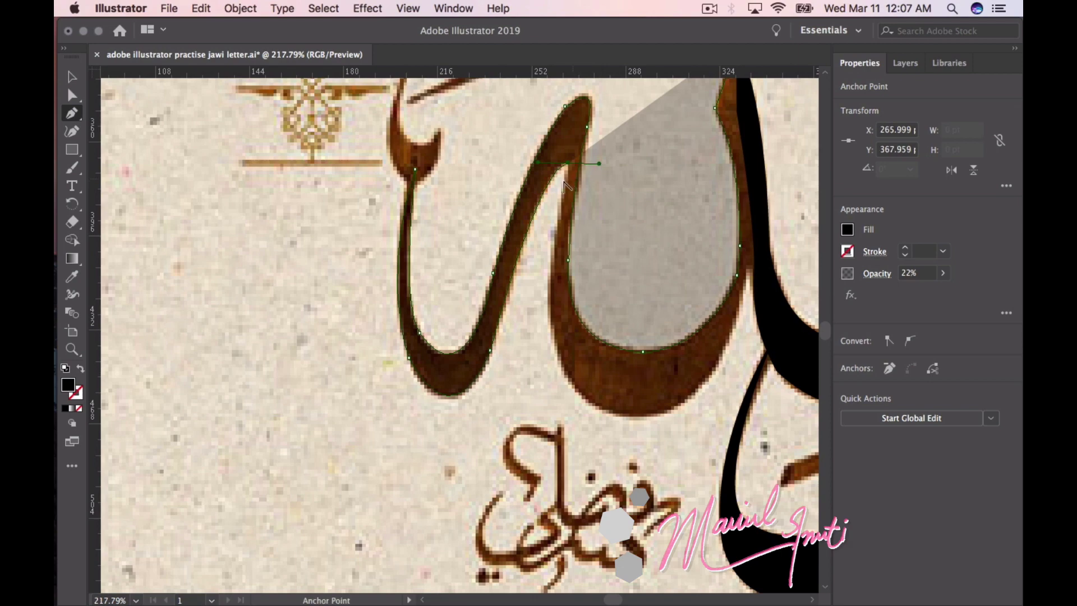
scroll(558, 339, "up", 3)
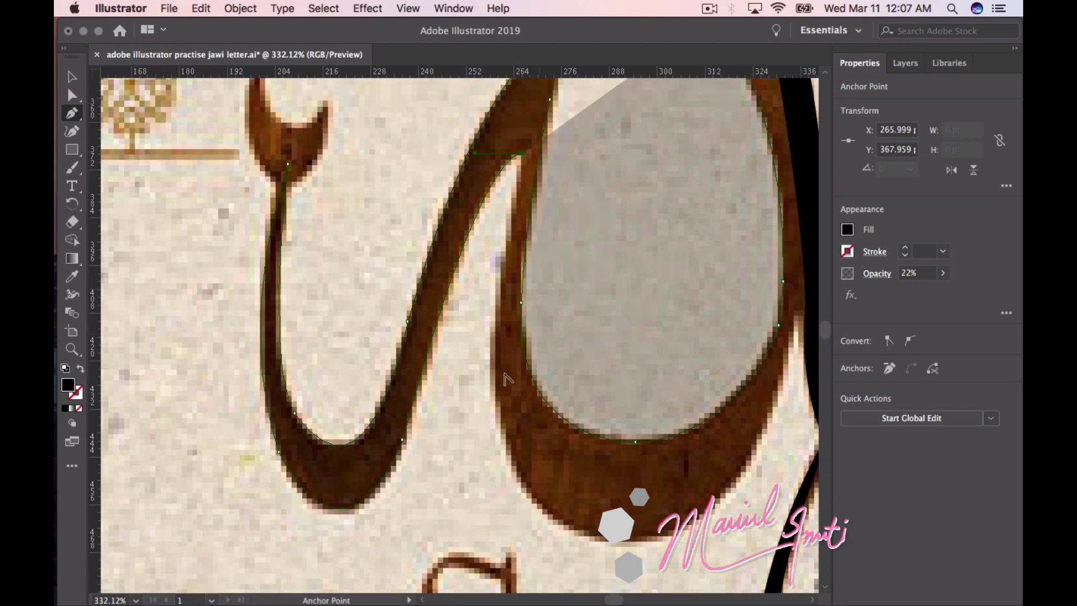
Extend the outline down the stroke's inner edge, ending in a sharp-cornered lower anchor
mouse_move(493, 329)
left_mouse_down()
mouse_move(506, 374)
mouse_move(468, 410)
left_mouse_up()
key("cmd+z")
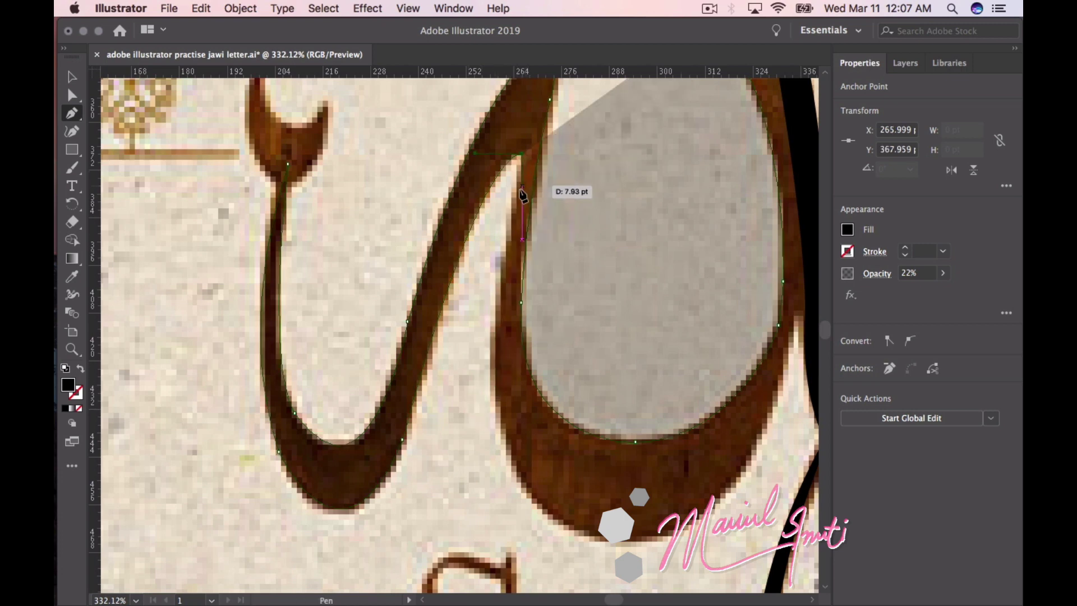
left_click_drag(517, 183, 510, 211)
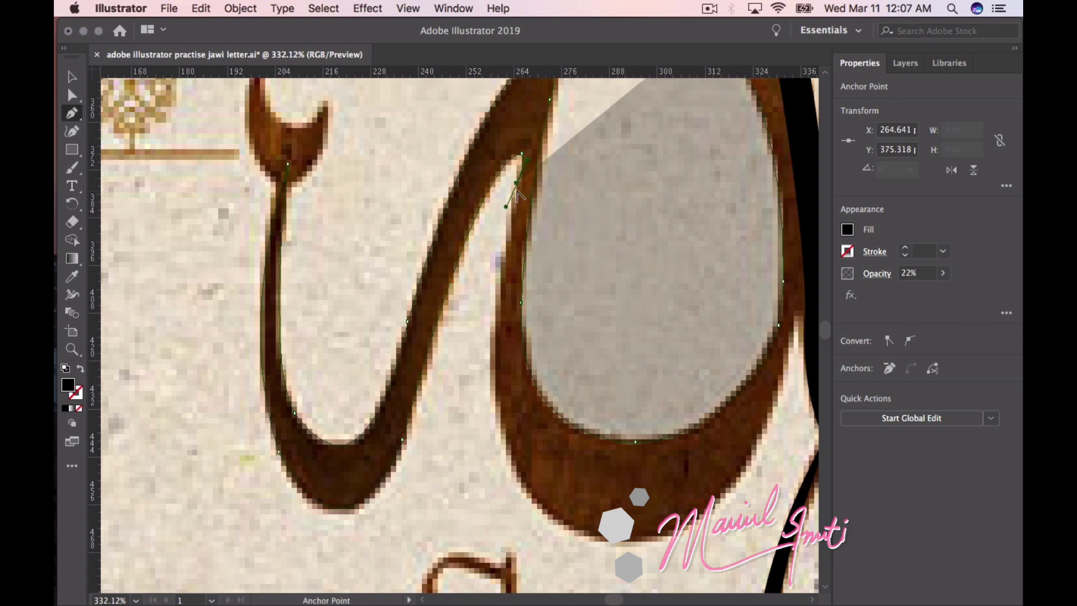
mouse_move(516, 472)
left_mouse_down()
mouse_move(544, 512)
mouse_move(566, 589)
mouse_move(563, 453)
left_mouse_up()
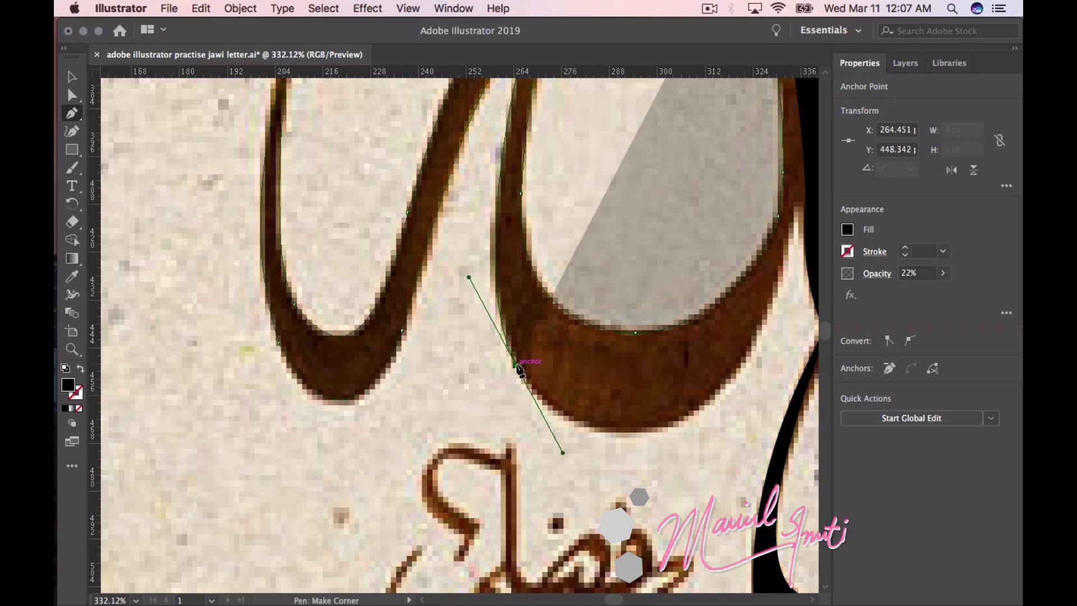
mouse_move(515, 364)
left_mouse_down()
mouse_move(696, 332)
mouse_move(703, 118)
mouse_move(765, 121)
mouse_move(793, 101)
left_mouse_up()
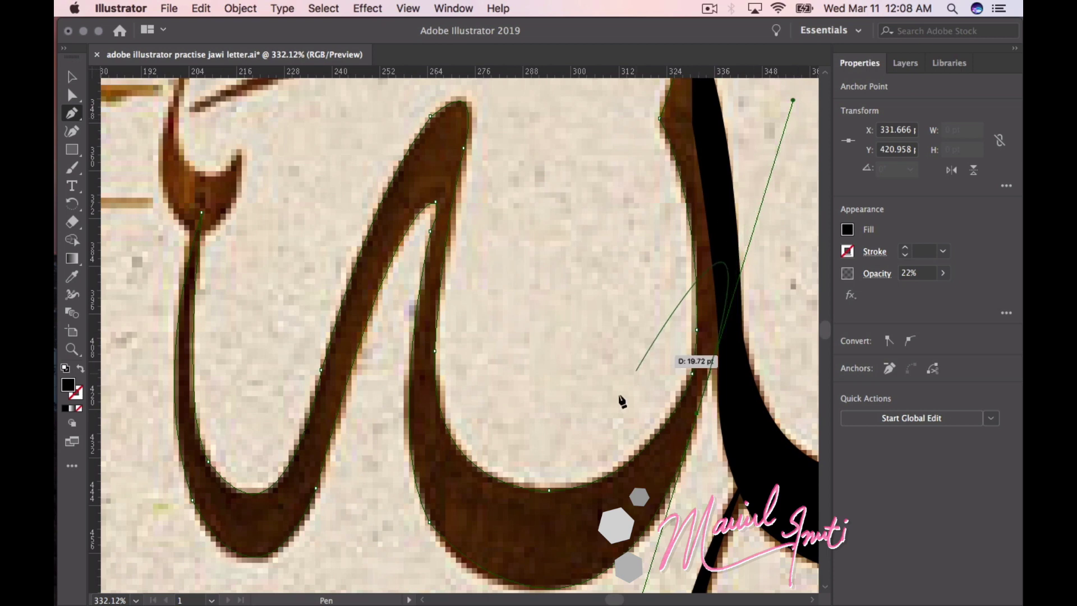
Trace around the bowl's bottom with a corner anchor and up its right side
left_click_drag(596, 428, 606, 454)
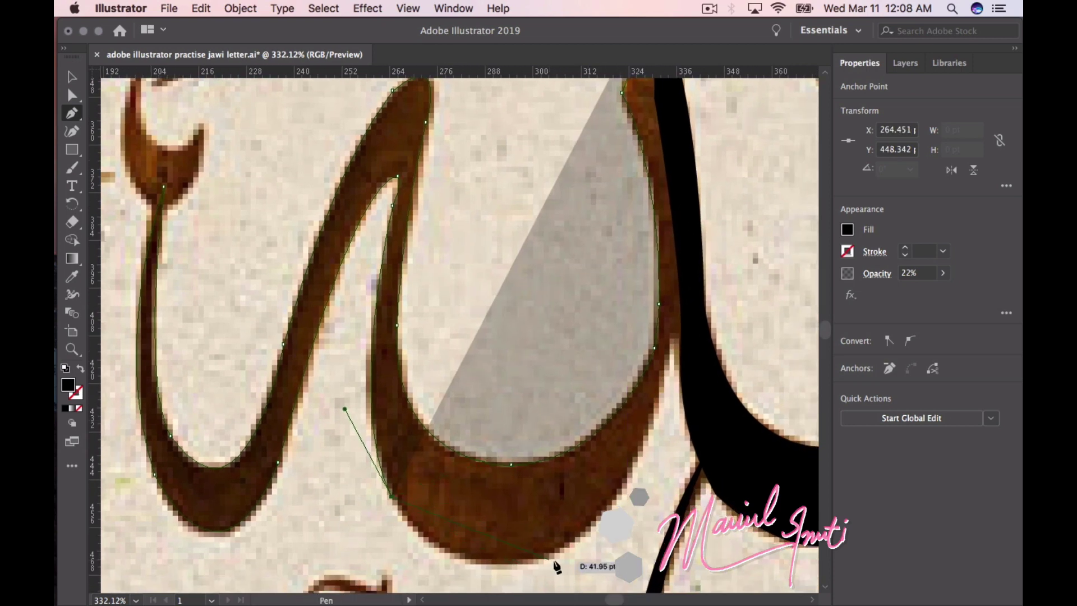
left_click_drag(553, 555, 652, 503)
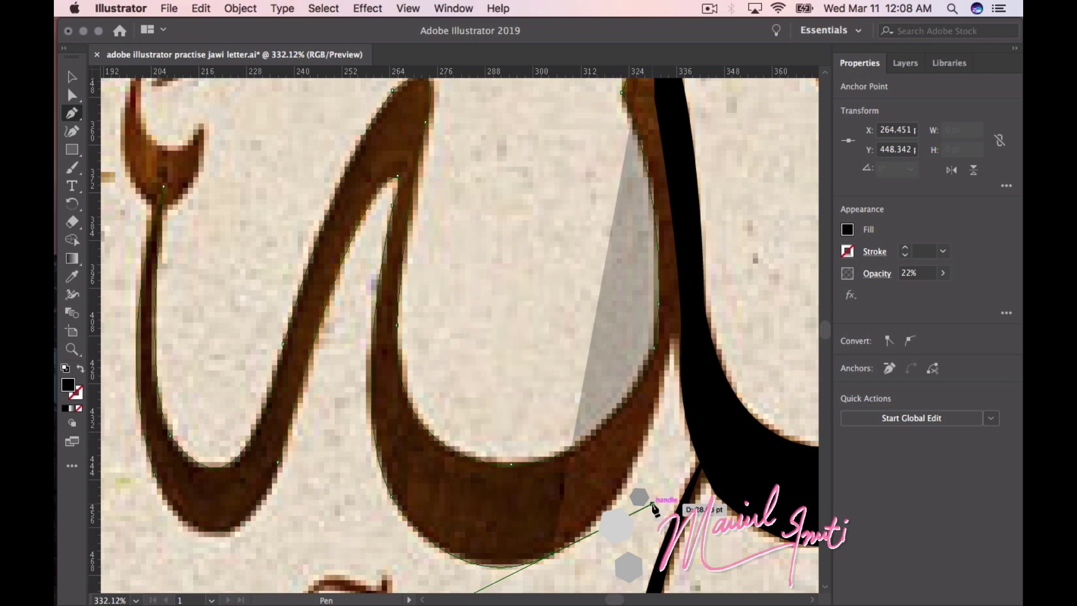
left_click(554, 556)
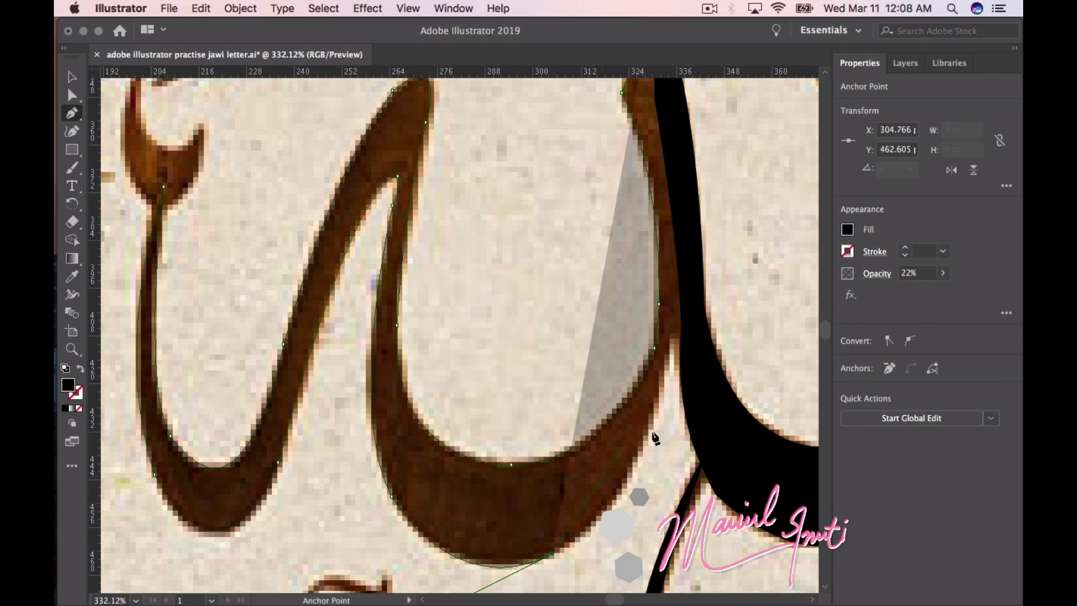
mouse_move(667, 354)
left_mouse_down()
mouse_move(696, 178)
mouse_move(702, 190)
left_mouse_up()
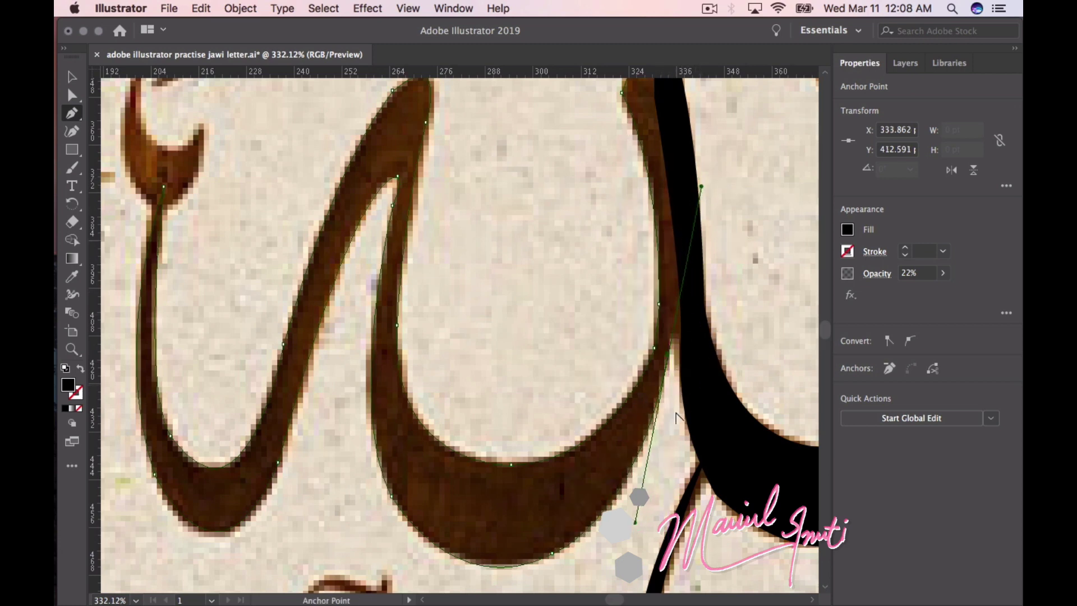
Shape the junction anchor where the strokes meet into a corner heading upward
scroll(629, 509, "up", 2)
scroll(628, 500, "up", 2)
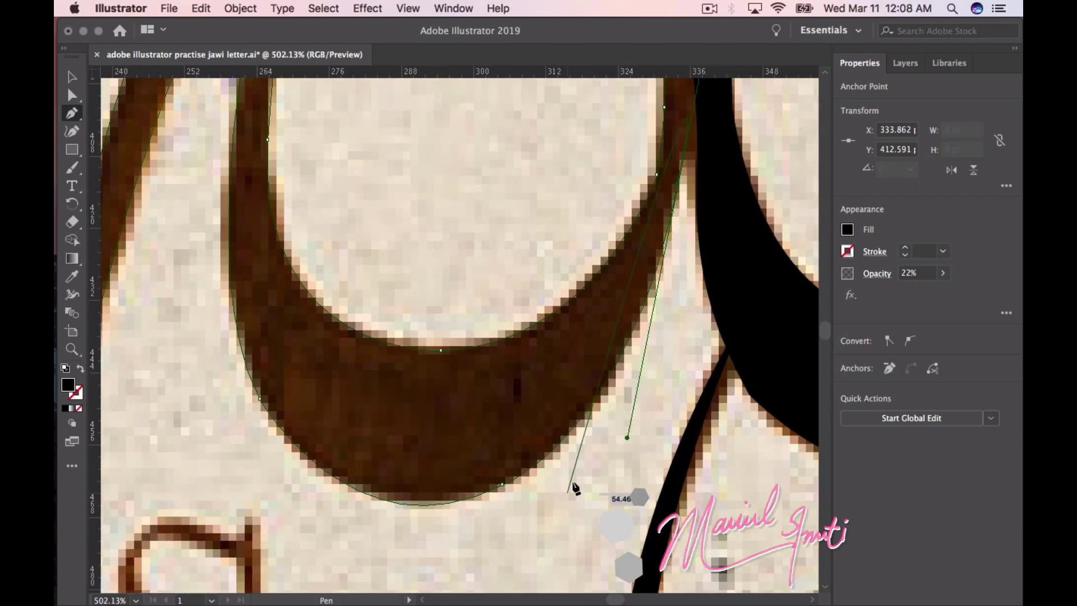
scroll(595, 443, "up", 2)
scroll(611, 399, "down", 1)
scroll(612, 398, "down", 3)
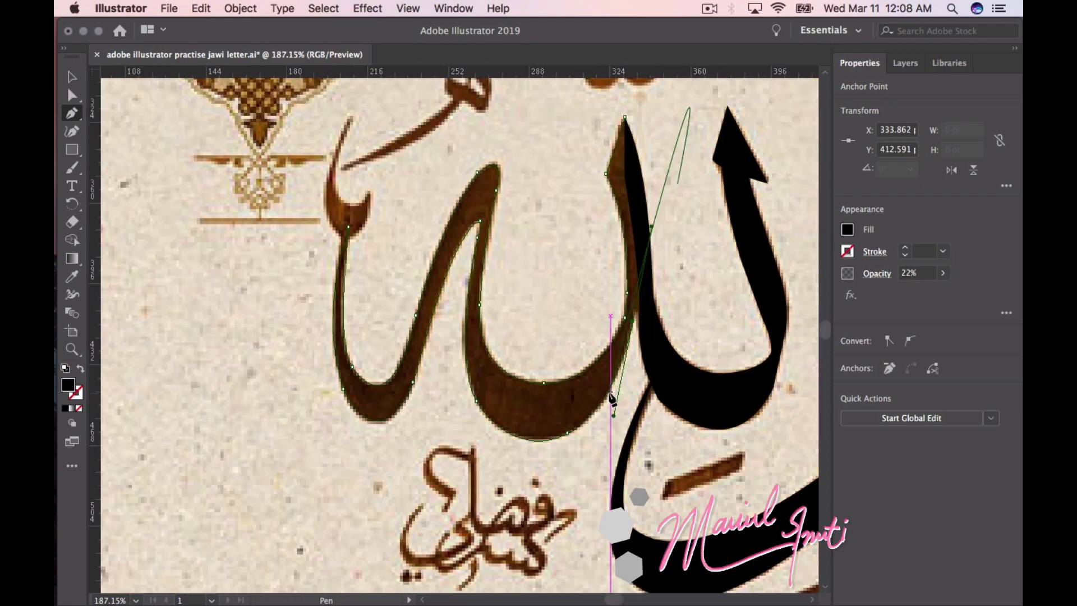
scroll(612, 399, "up", 4)
scroll(610, 397, "up", 3)
scroll(610, 397, "right", 2)
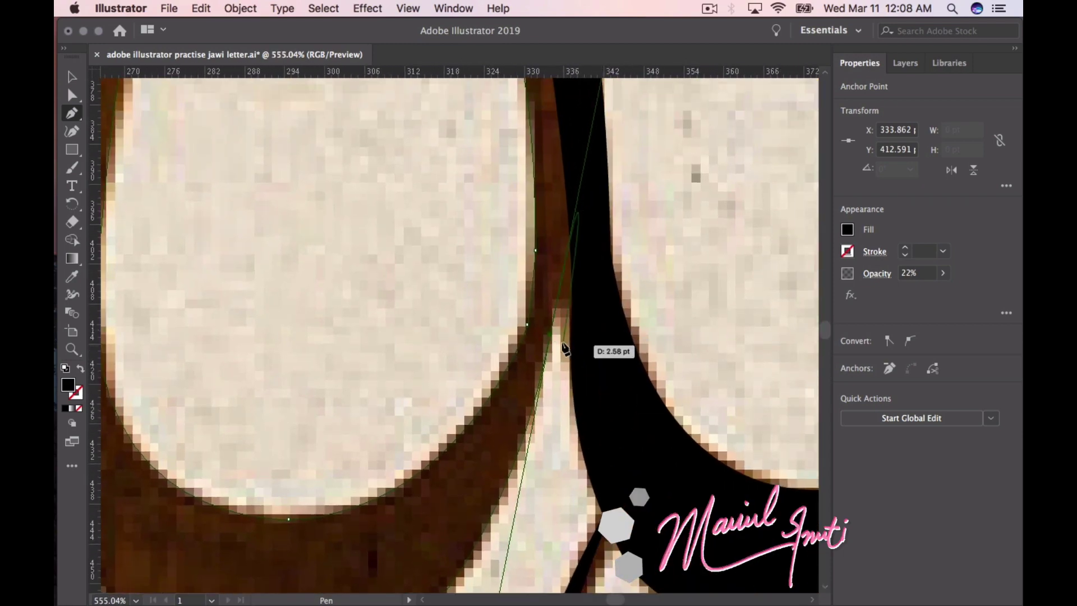
left_click_drag(550, 335, 572, 338)
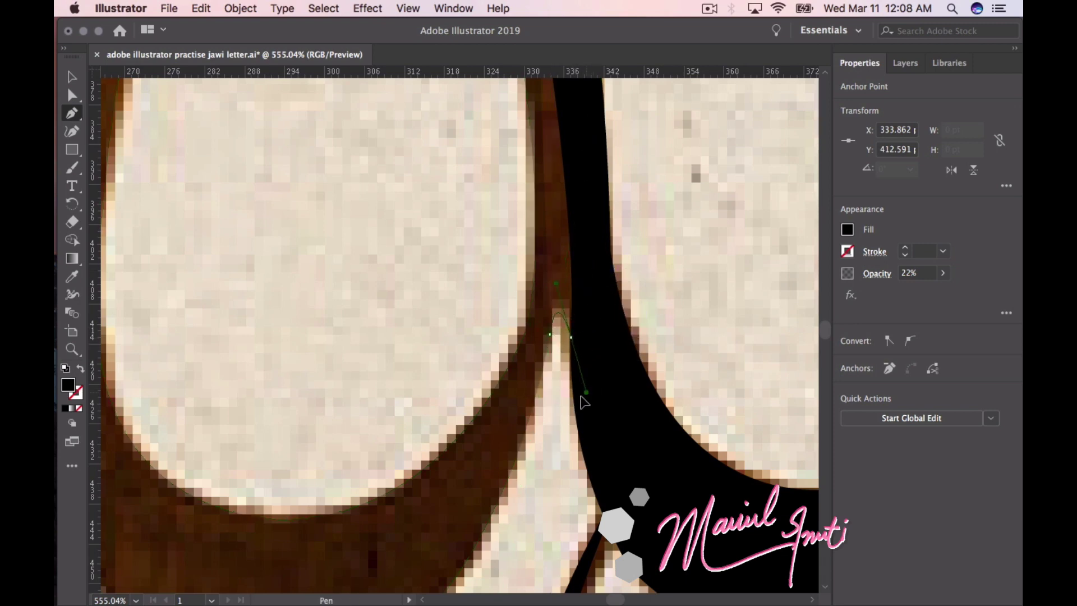
left_click_drag(582, 398, 580, 392)
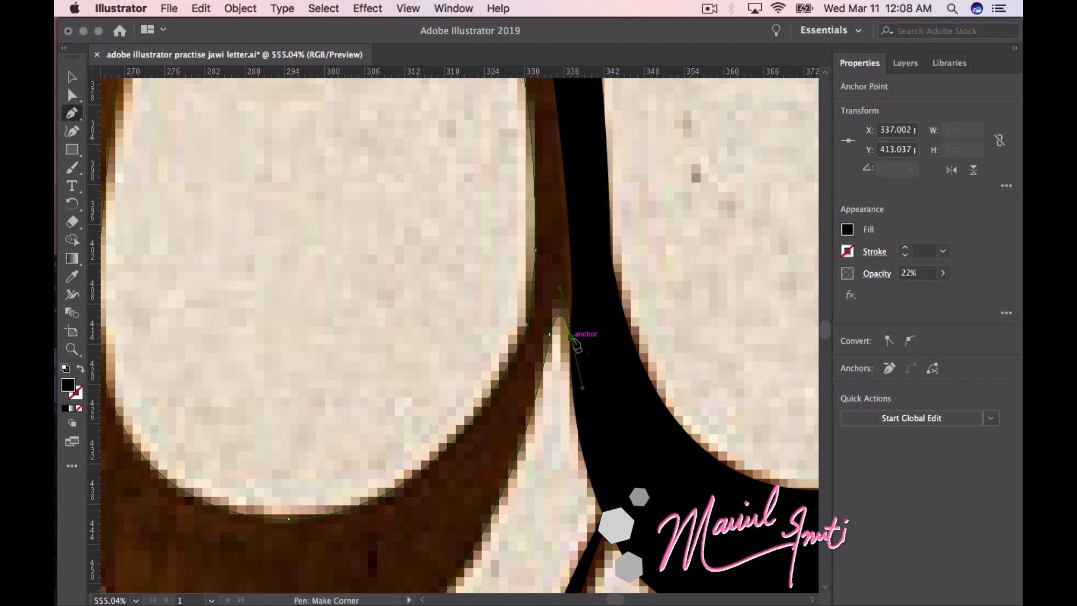
mouse_move(570, 337)
left_mouse_down()
mouse_move(608, 323)
mouse_move(595, 409)
left_mouse_up()
Add anchors up the next stroke to its pointed top, then restore 100% opacity
scroll(607, 322, "up", 5)
left_click_drag(590, 303, 594, 310)
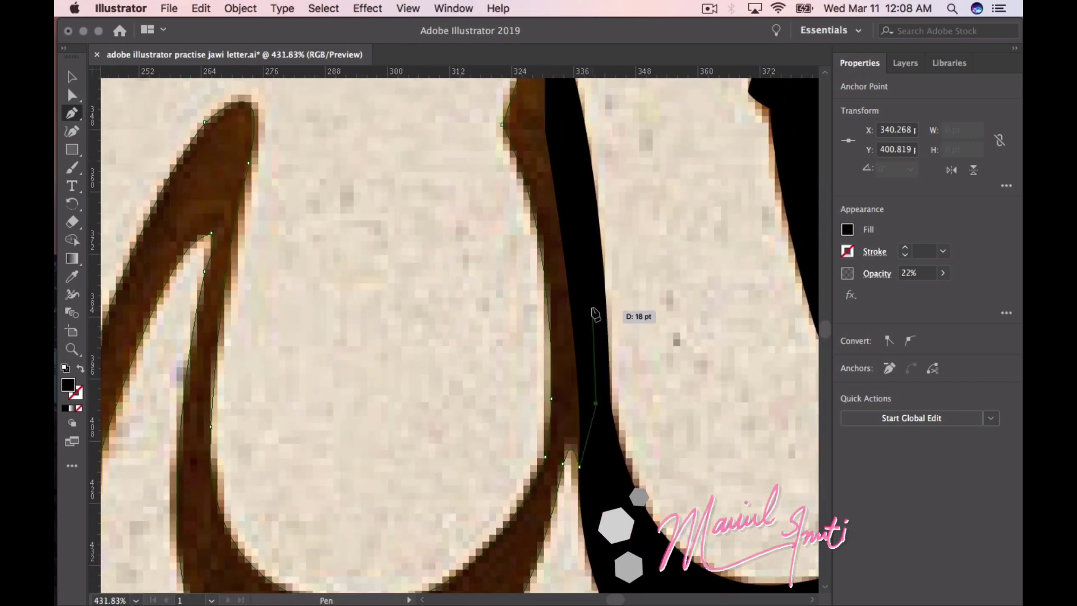
scroll(593, 307, "up", 3)
scroll(593, 310, "up", 5)
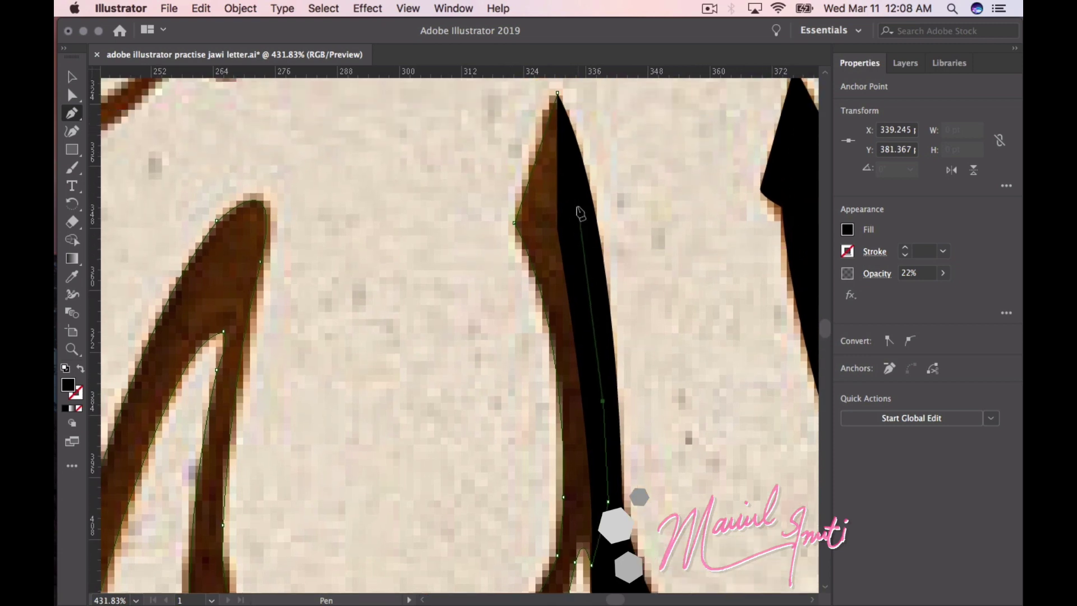
left_click_drag(560, 176, 560, 178)
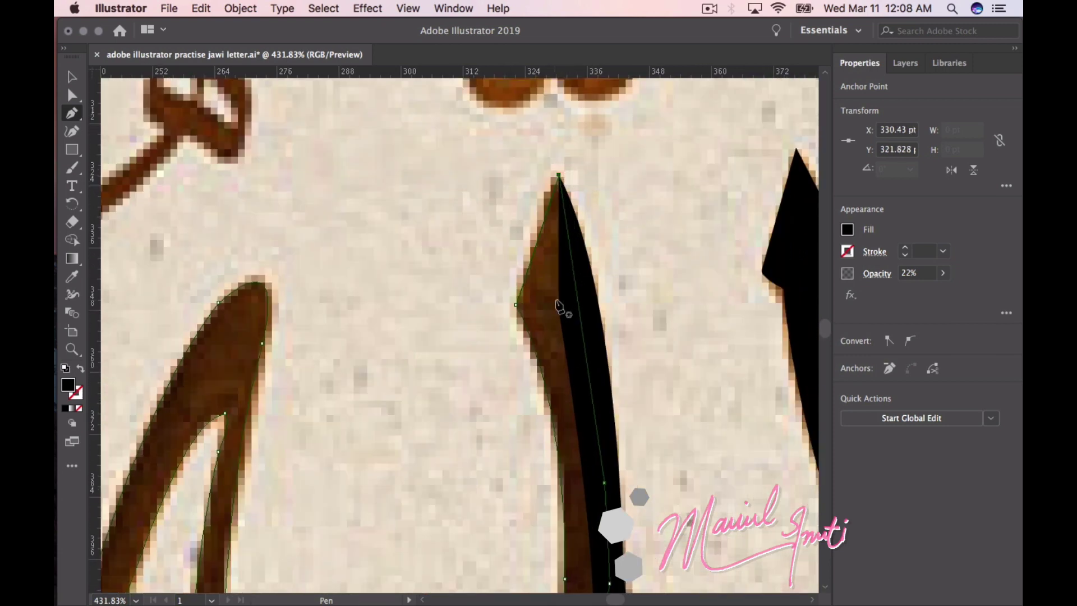
left_click(946, 273)
left_click_drag(898, 298, 940, 292)
scroll(617, 320, "down", 2)
scroll(595, 319, "down", 2)
scroll(612, 308, "down", 2)
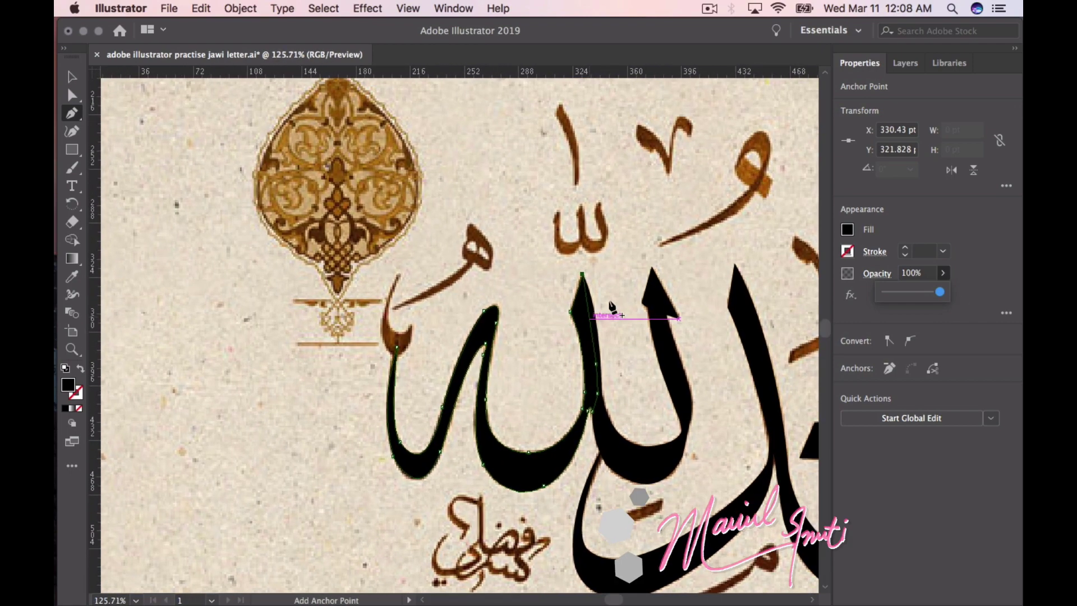
left_click(905, 63)
scroll(586, 354, "down", 2)
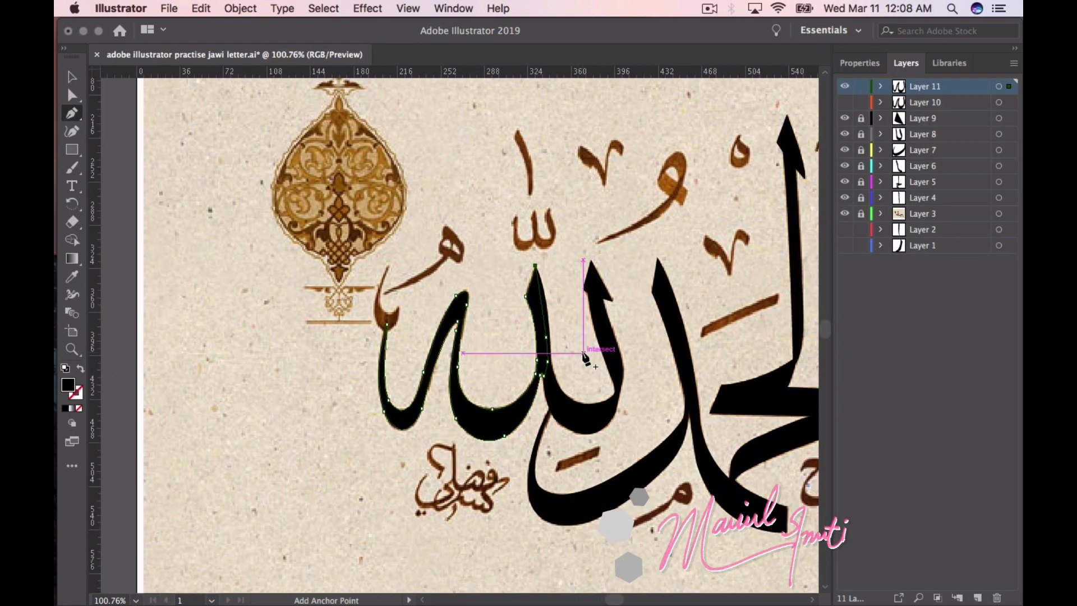
scroll(584, 356, "right", 5)
scroll(606, 348, "up", 2)
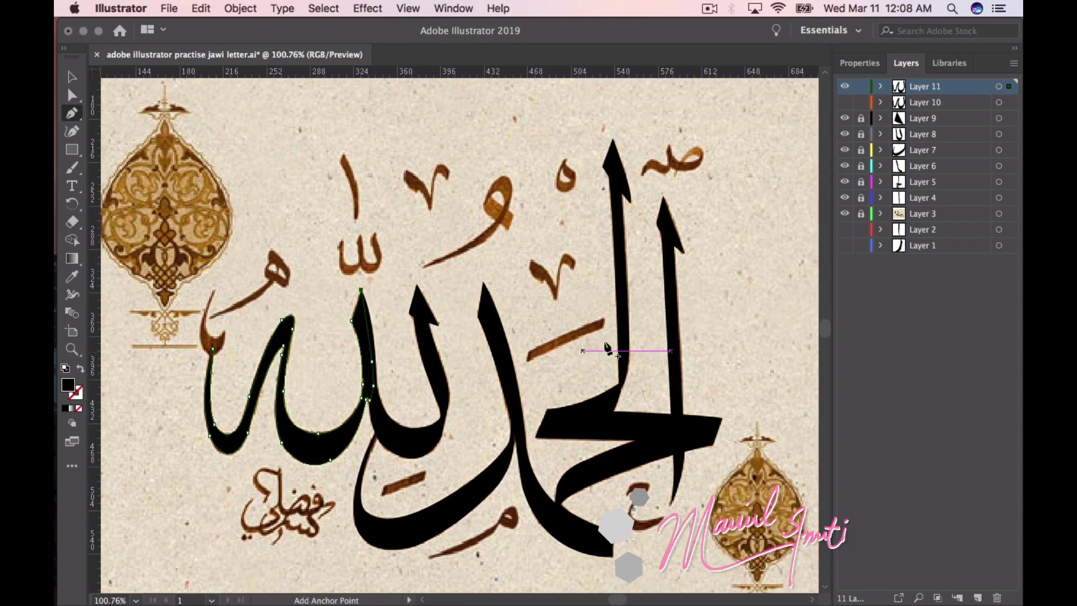
left_click(860, 88)
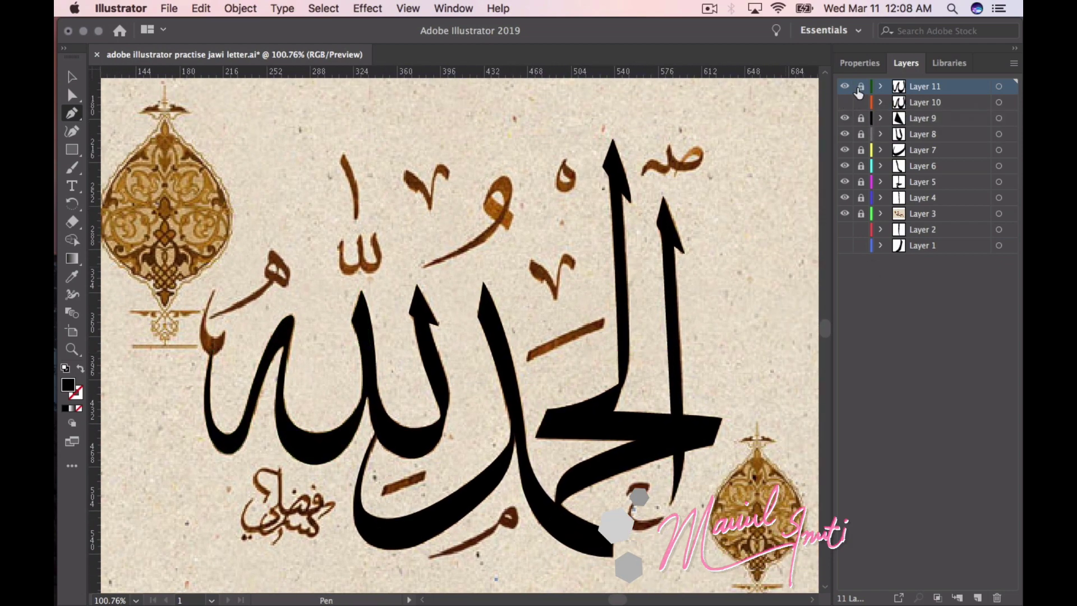
left_click(844, 214)
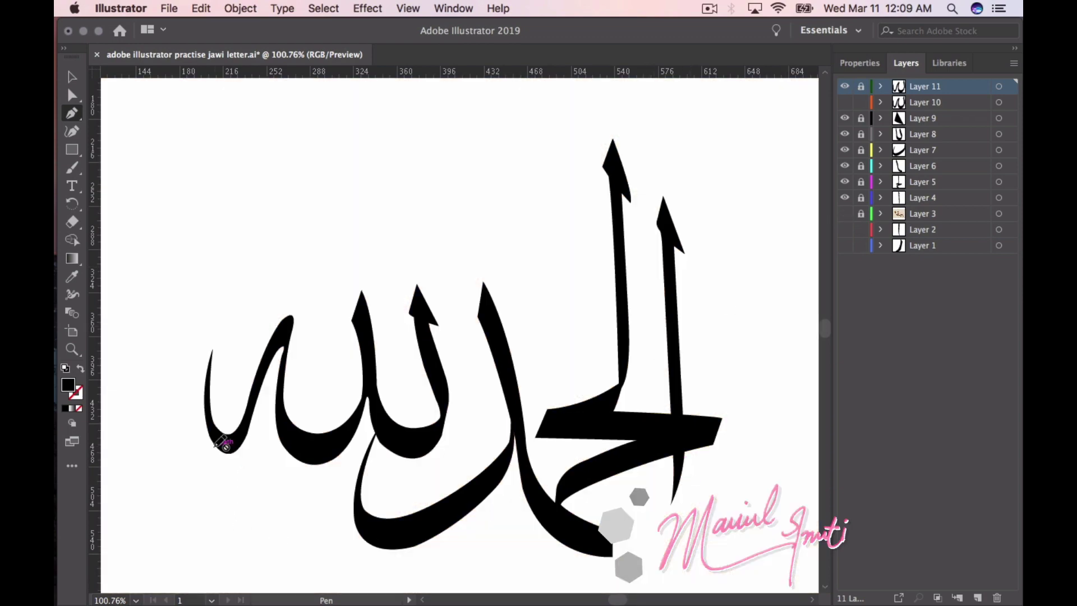
scroll(270, 427, "up", 5)
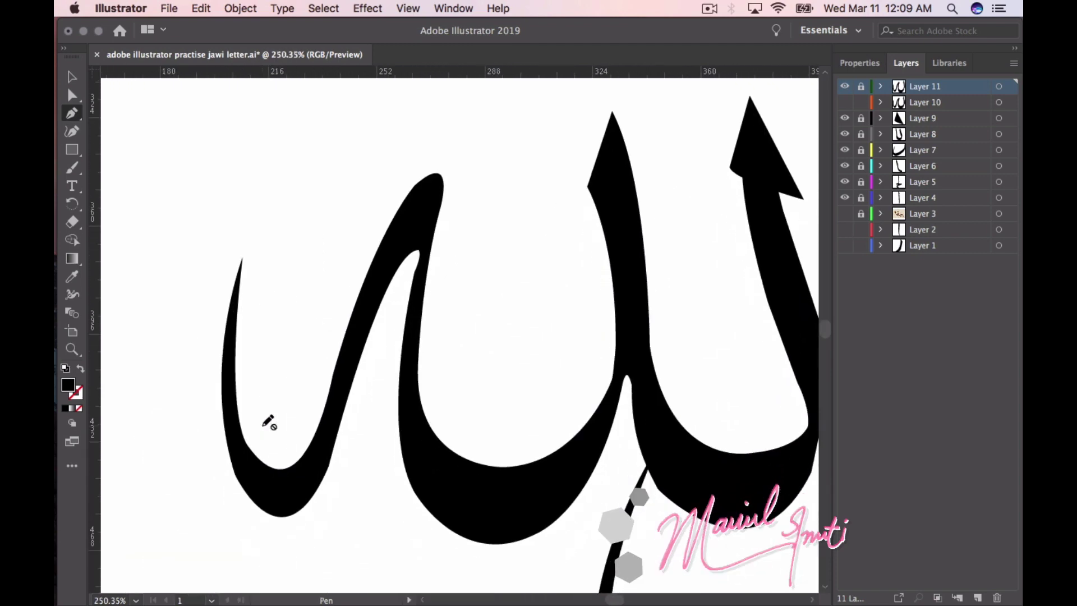
scroll(269, 424, "right", 3)
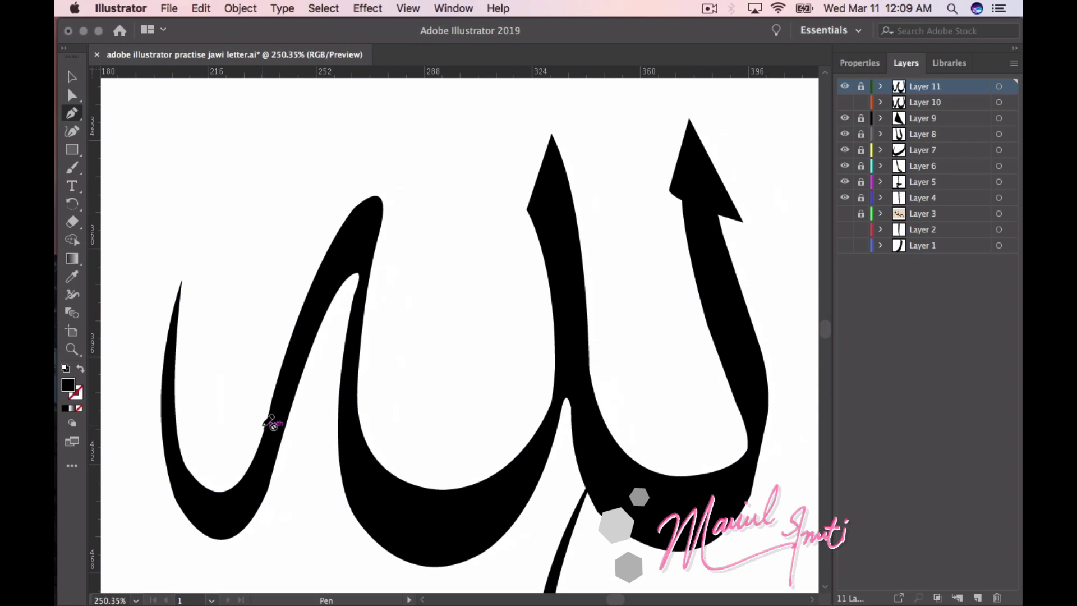
scroll(213, 359, "down", 5)
scroll(214, 359, "right", 7)
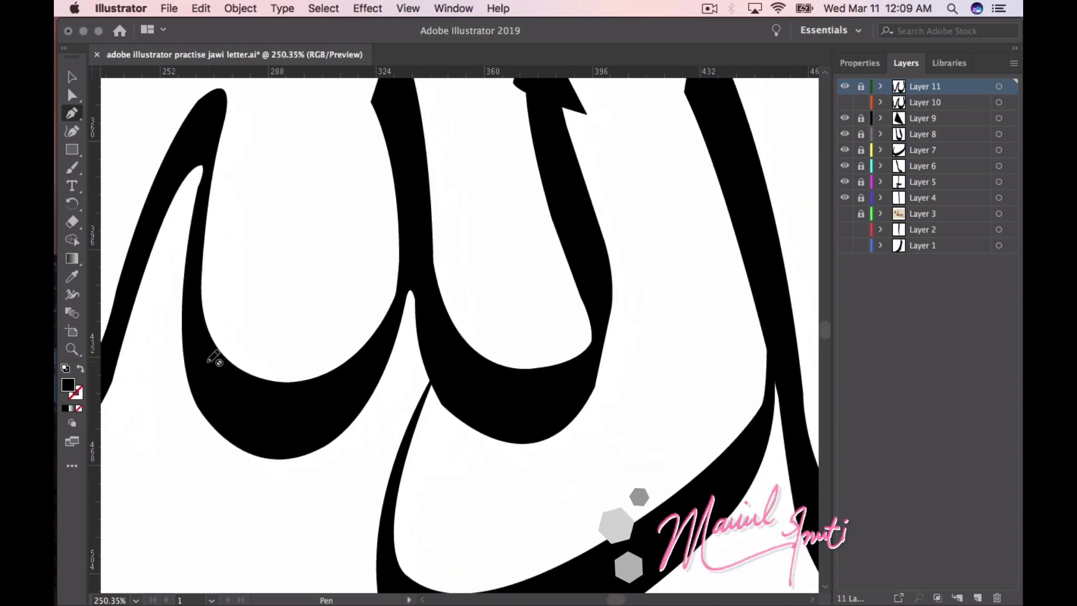
scroll(213, 359, "up", 3)
scroll(213, 359, "left", 6)
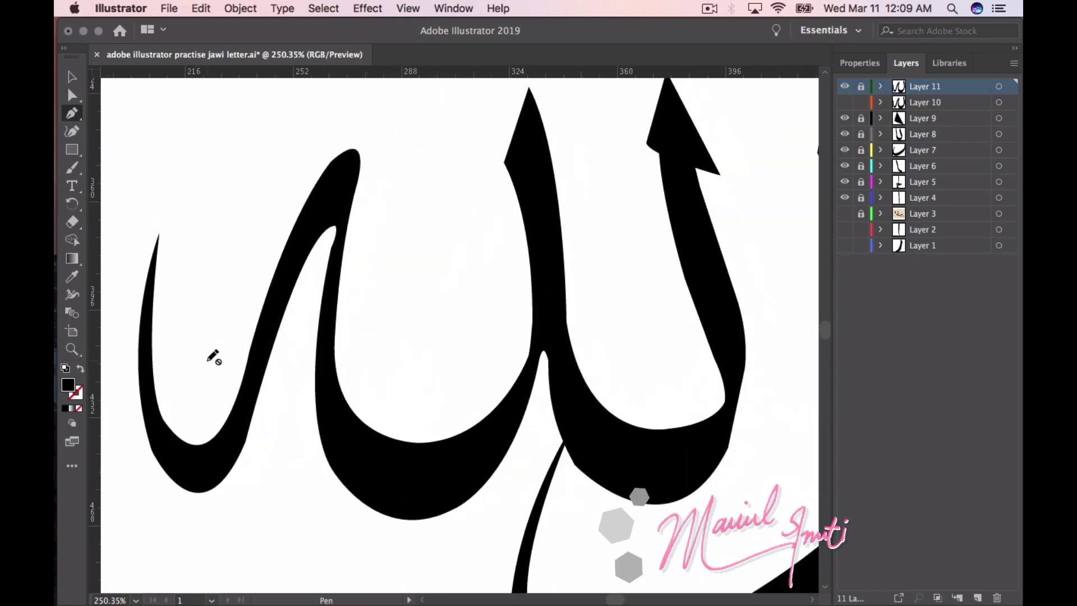
scroll(213, 357, "down", 5)
scroll(213, 357, "down", 1)
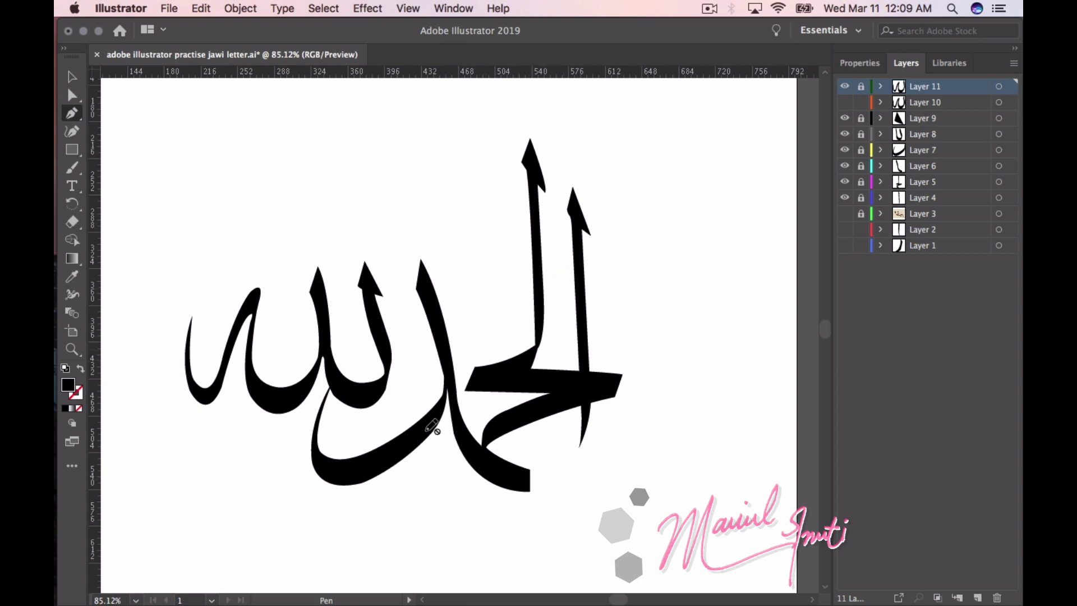
scroll(413, 324, "left", 2)
scroll(410, 448, "left", 3)
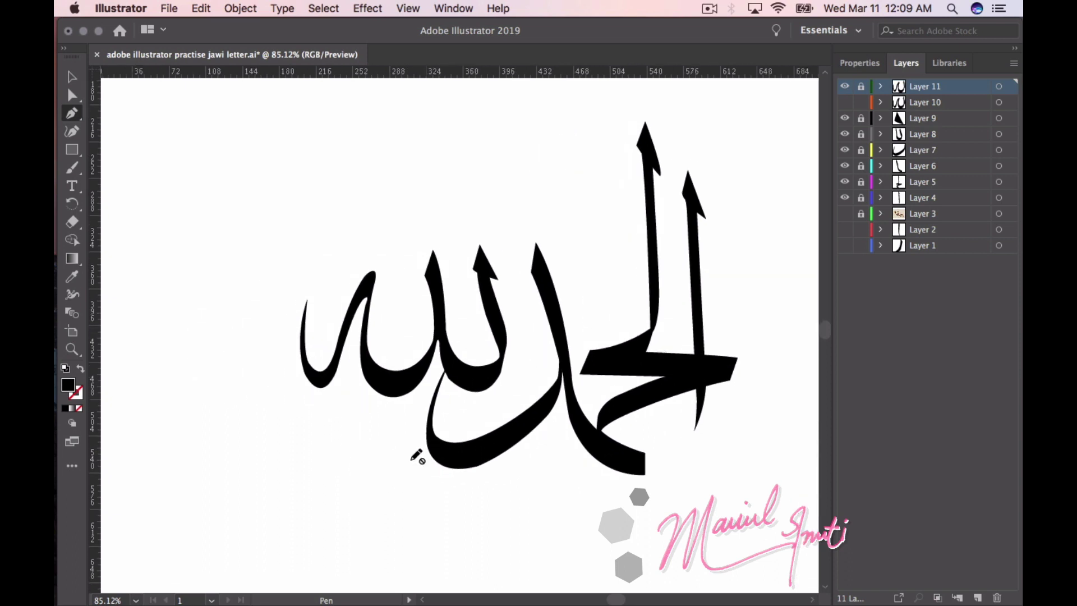
scroll(408, 452, "up", 5)
scroll(407, 452, "up", 3)
scroll(407, 452, "left", 3)
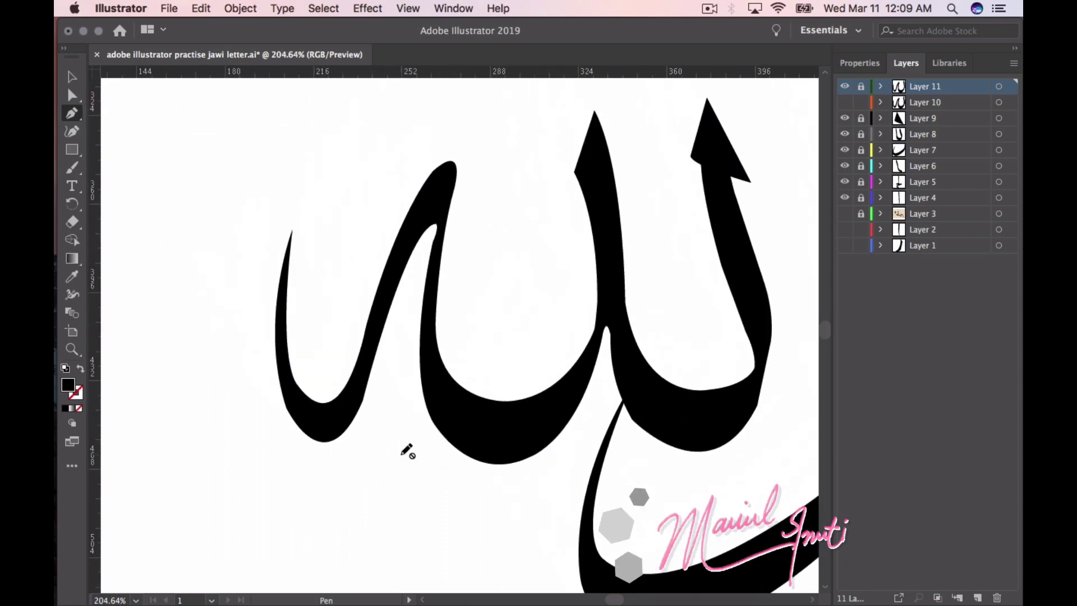
scroll(424, 446, "down", 3)
scroll(461, 445, "right", 1)
scroll(572, 325, "up", 1)
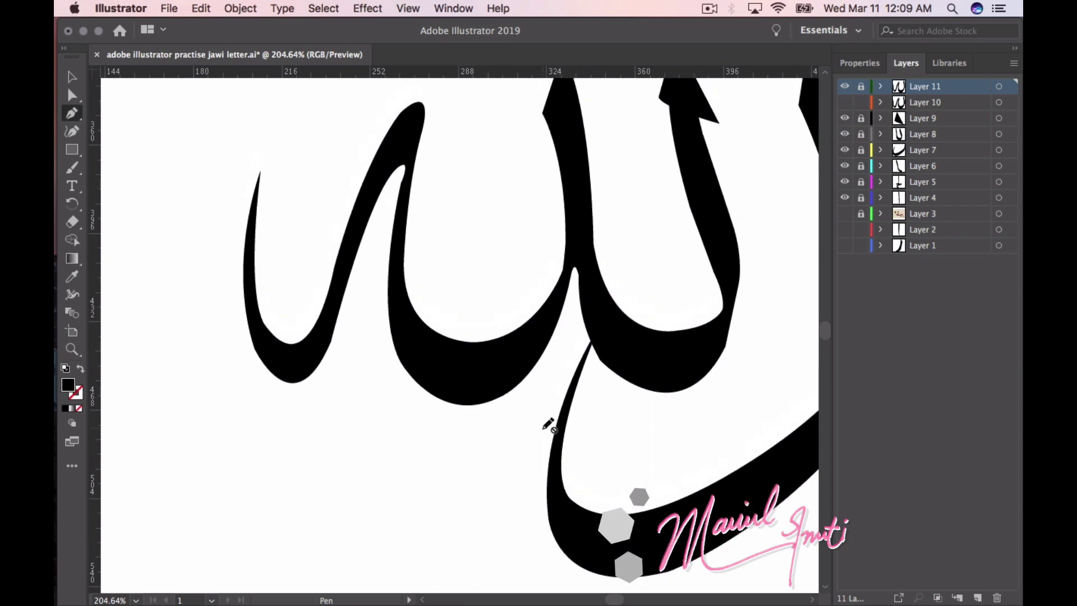
scroll(548, 428, "up", 3)
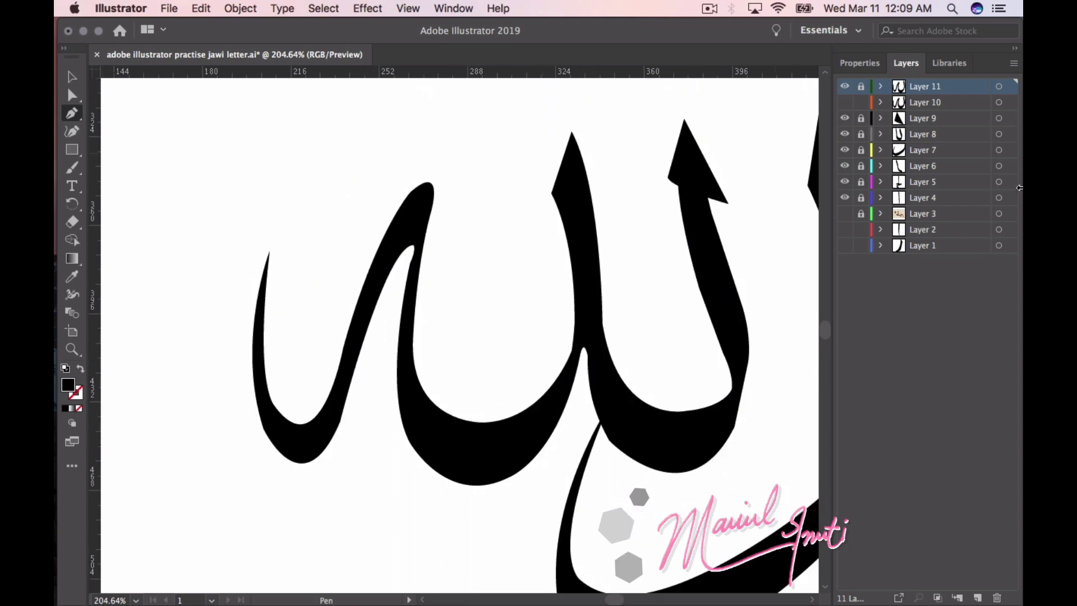
left_click(866, 63)
Show the Layer 3 brown reference image and select the unfinished traced path
left_click(906, 63)
left_click(844, 215)
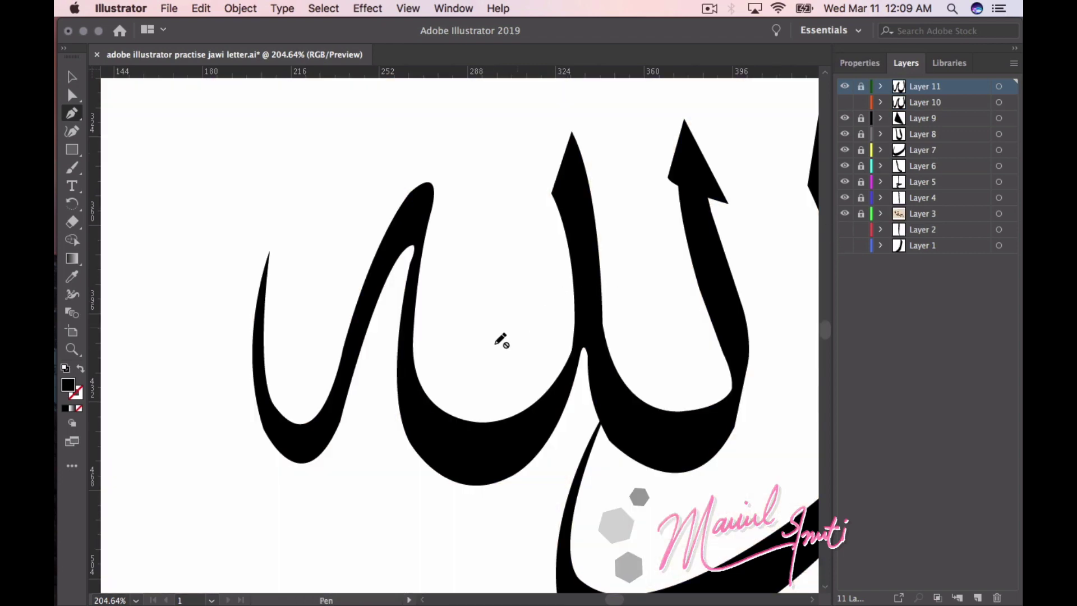
left_click(501, 354, "super")
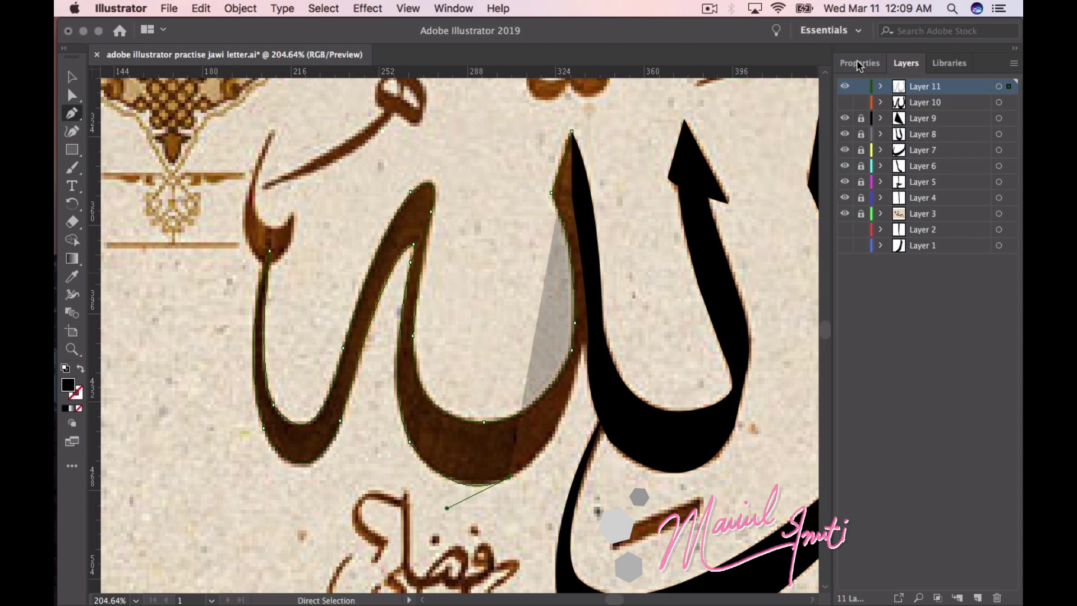
Add anchors along the letter's inner contour, undoing the two misplaced ones
left_click(484, 422)
left_click(414, 335)
left_click_drag(413, 246, 442, 245)
left_click_drag(340, 421, 303, 511)
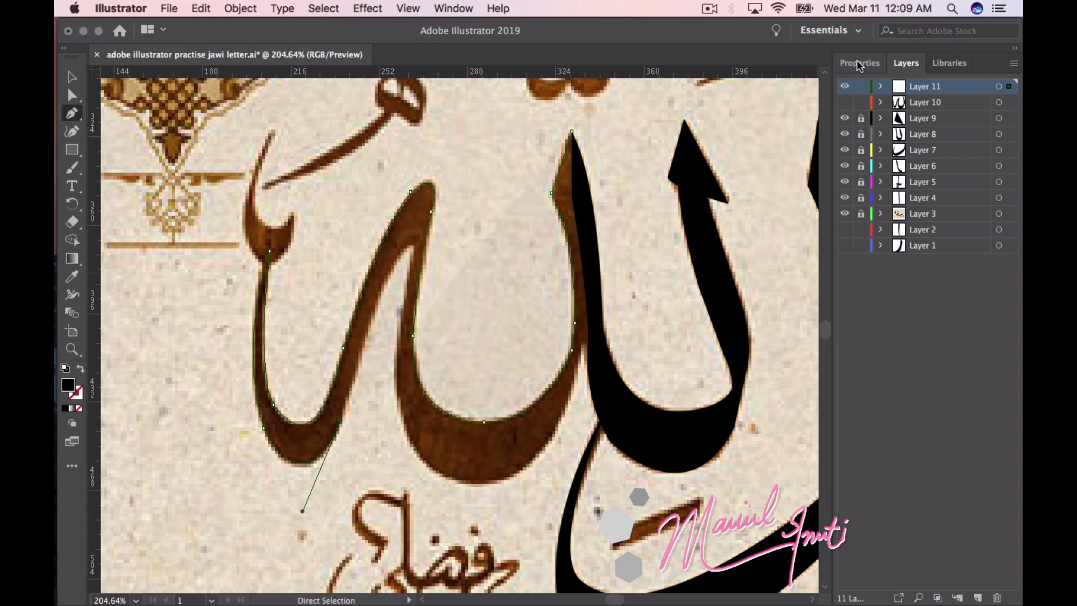
key("ctrl+z")
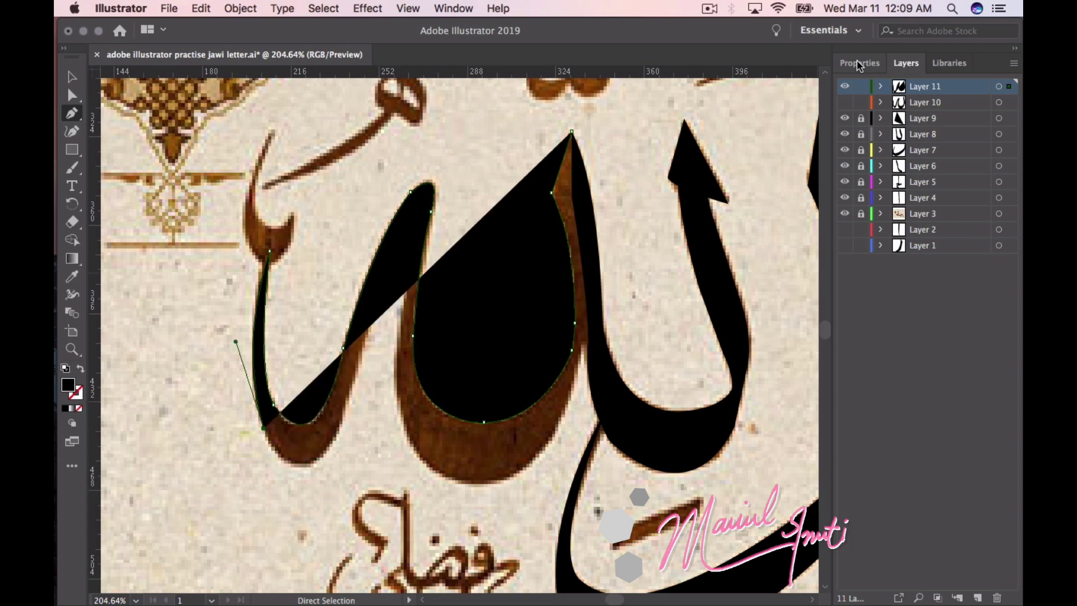
key("ctrl+z")
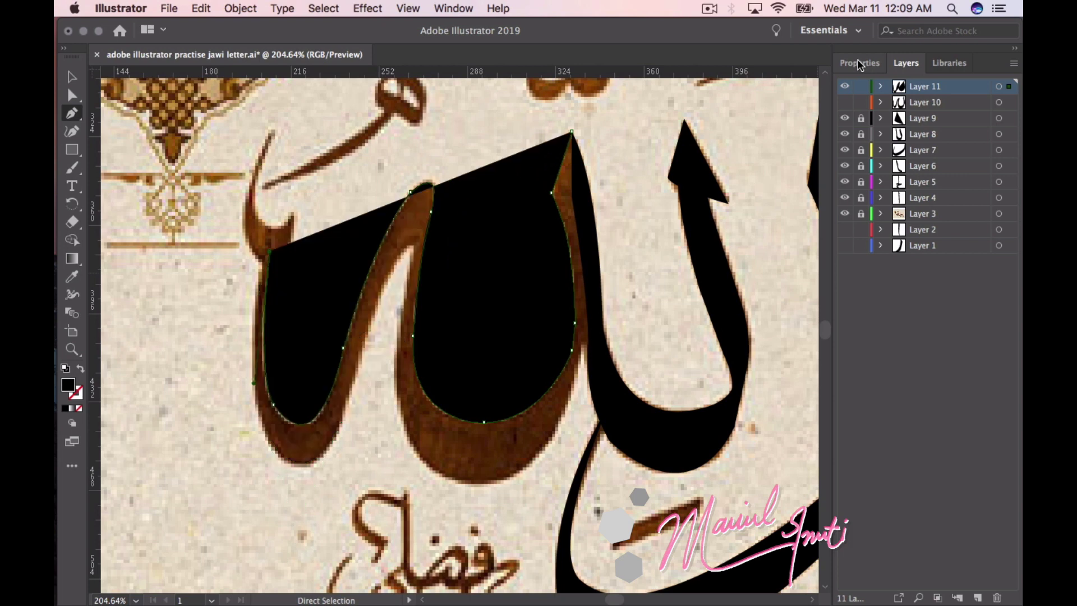
Lower the shape's opacity and continue the path down the letter's left outer edge
left_click(860, 64)
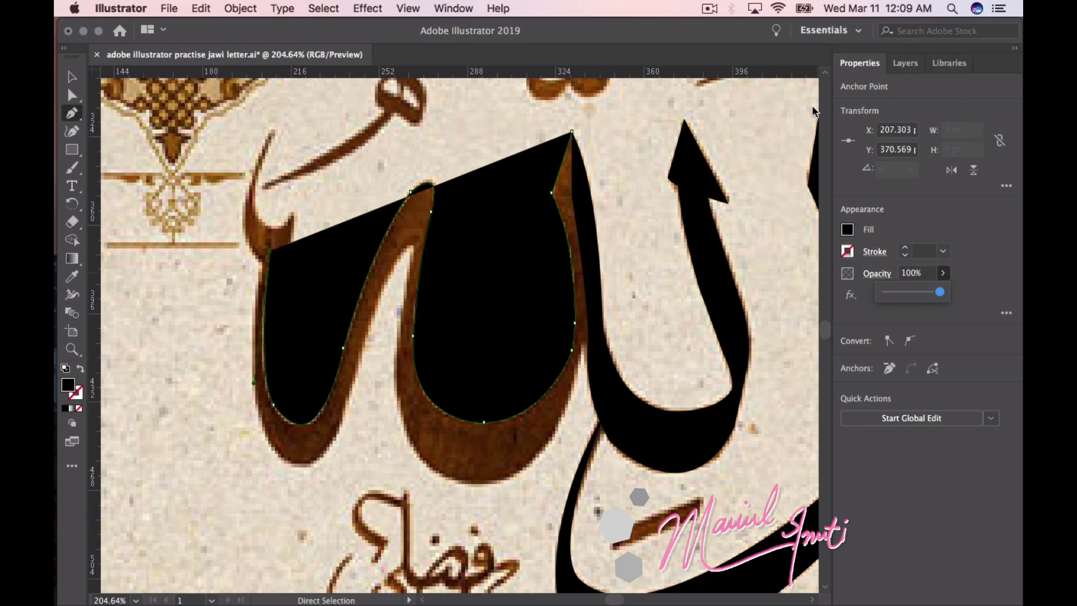
left_click_drag(668, 93, 669, 205)
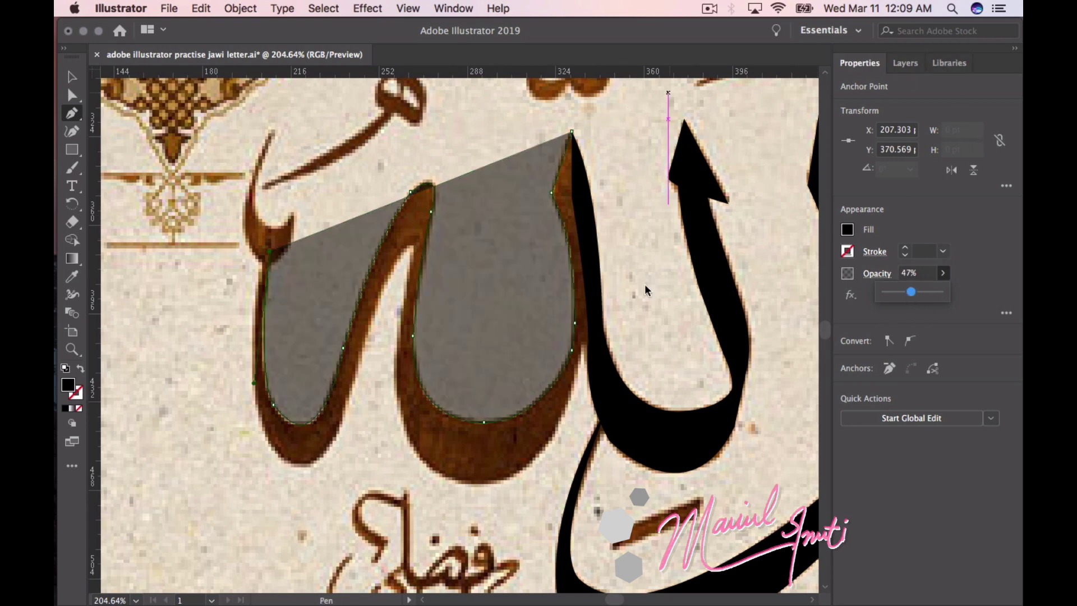
left_click(250, 362)
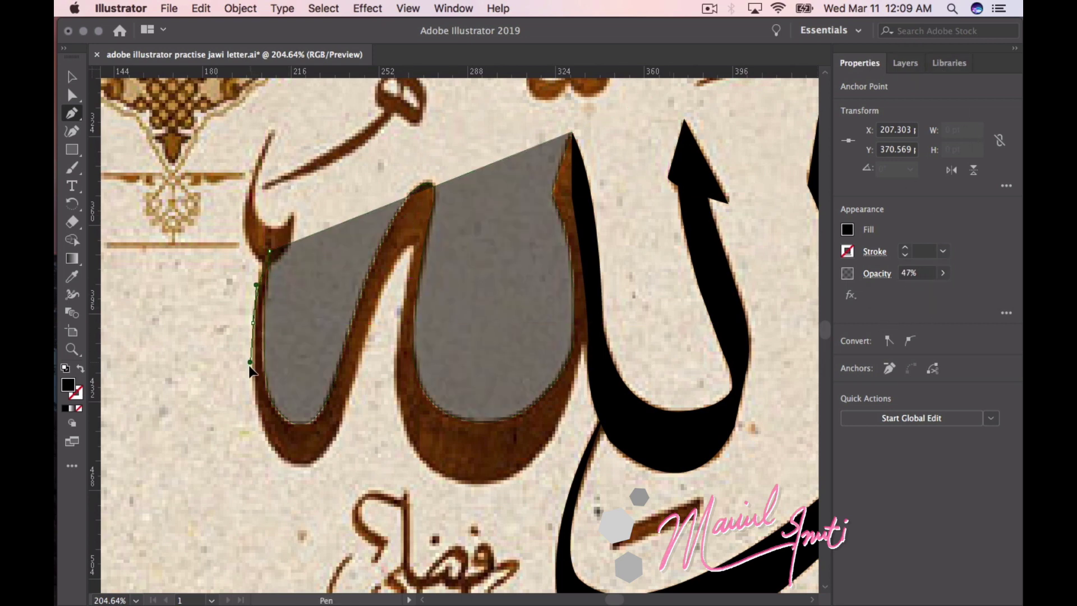
left_click_drag(253, 401, 246, 399)
scroll(244, 249, "up", 3)
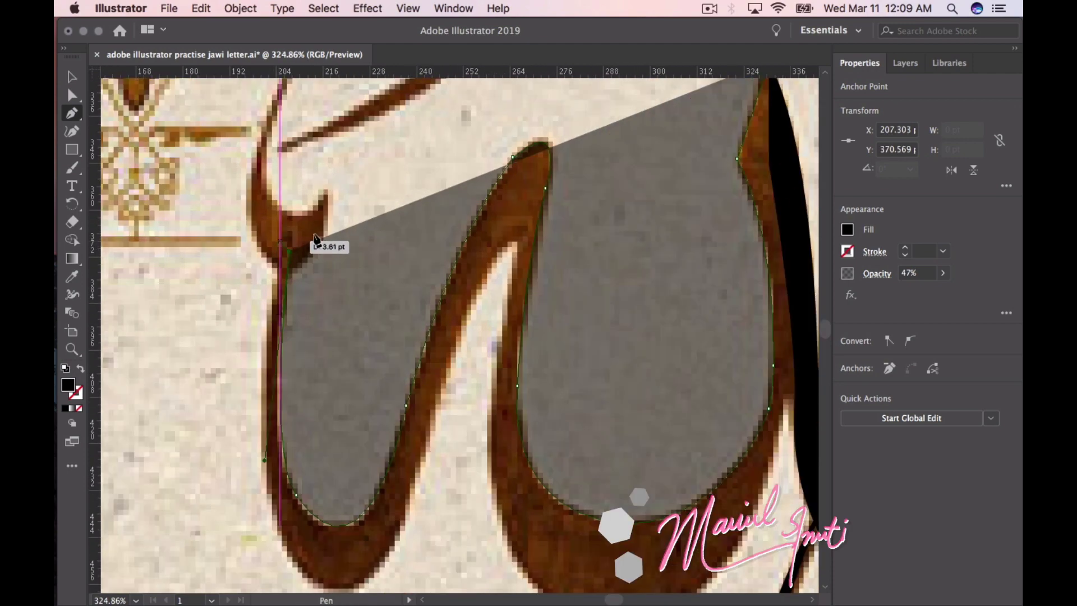
scroll(294, 264, "up", 2)
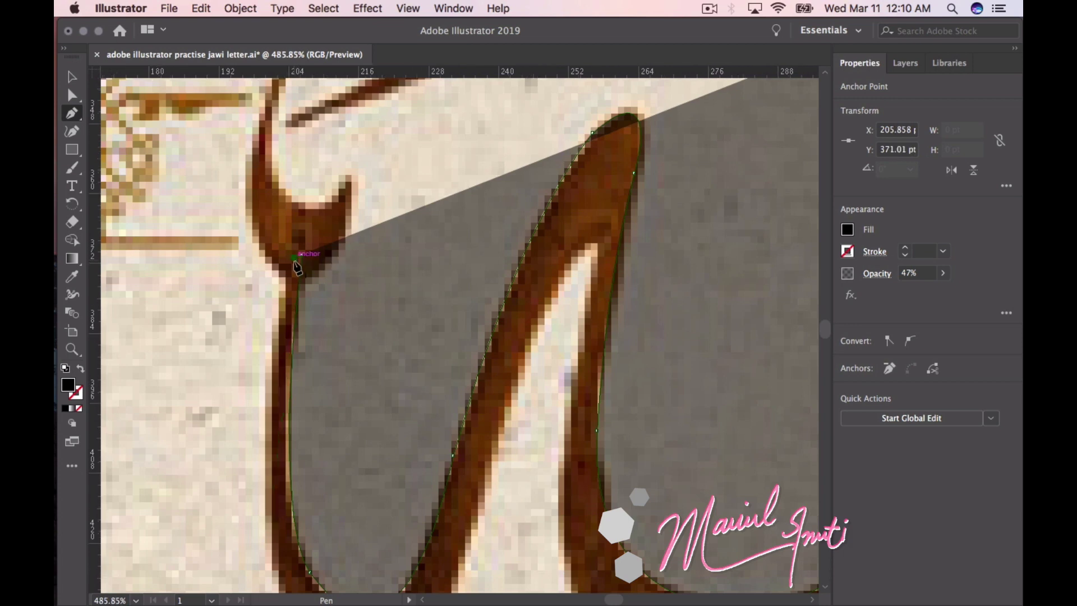
scroll(297, 264, "down", 2)
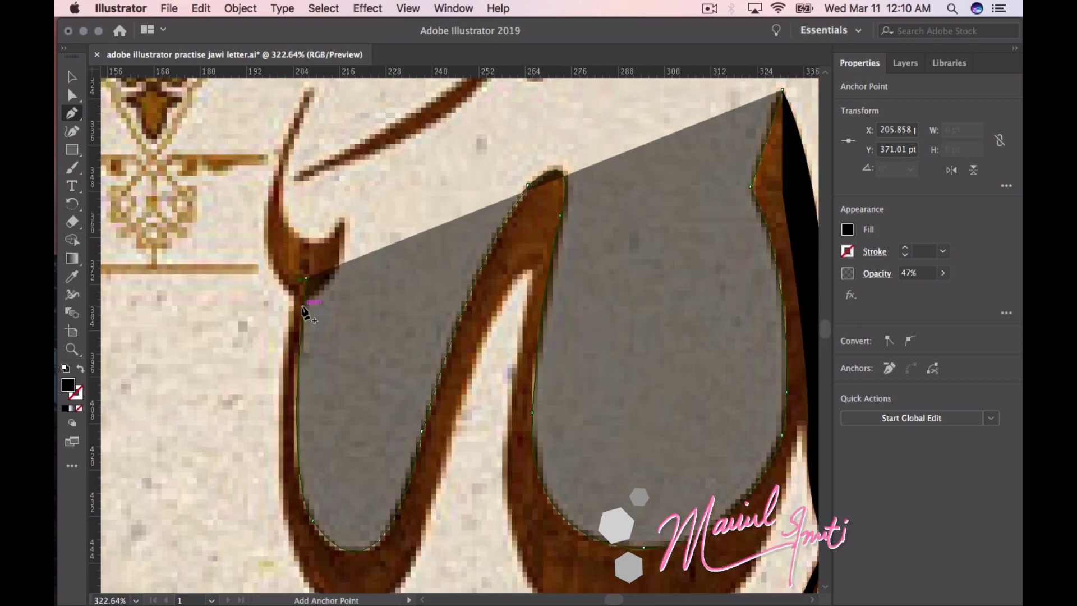
Place anchors further down the outer edge, set opacity to 66%, and corner the last anchor
left_click(281, 486)
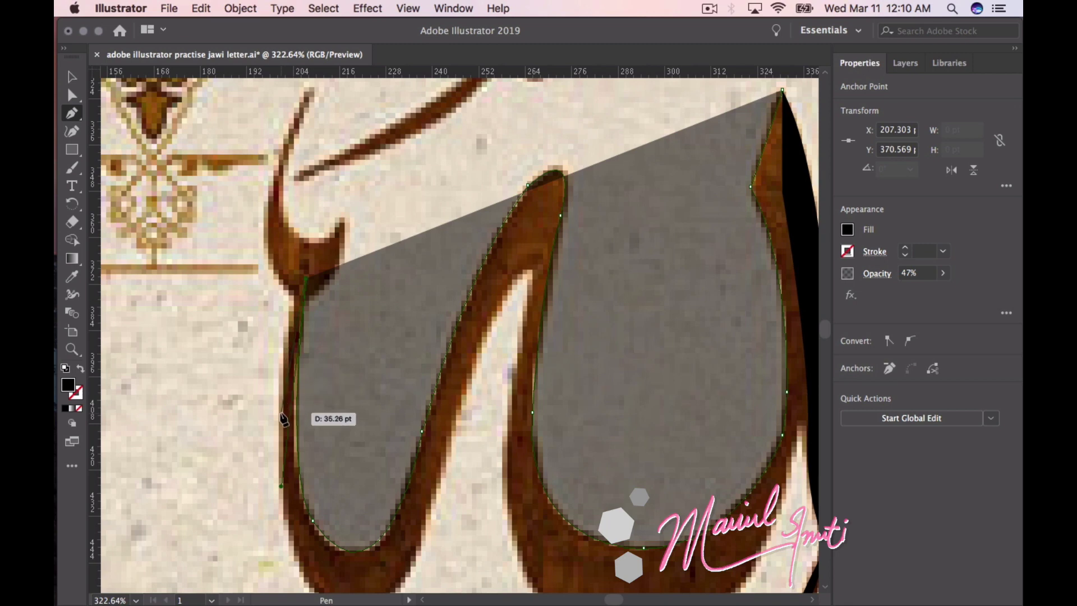
left_click(284, 504, "ctrl")
scroll(247, 449, "down", 5)
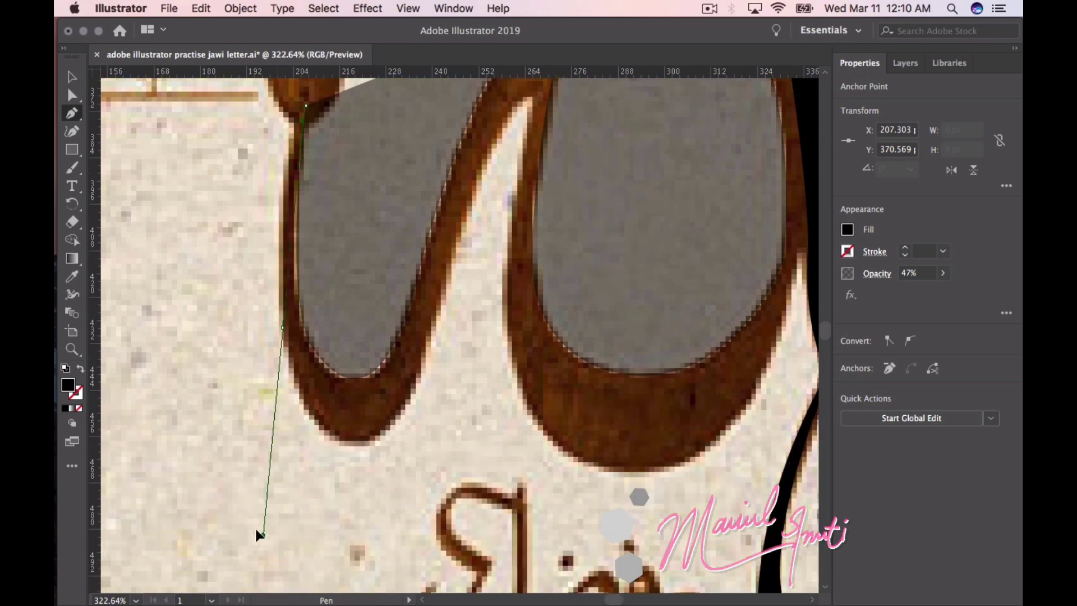
left_click(286, 548)
left_click_drag(285, 548, 279, 542)
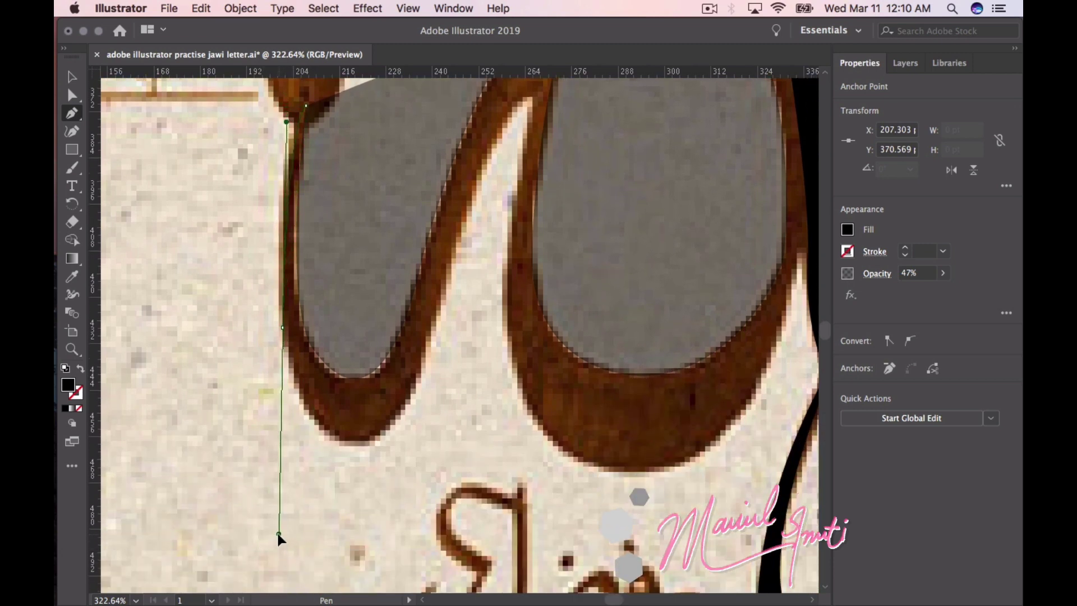
mouse_move(280, 542)
left_mouse_down()
mouse_move(274, 513)
mouse_move(282, 524)
mouse_move(287, 509)
left_mouse_up()
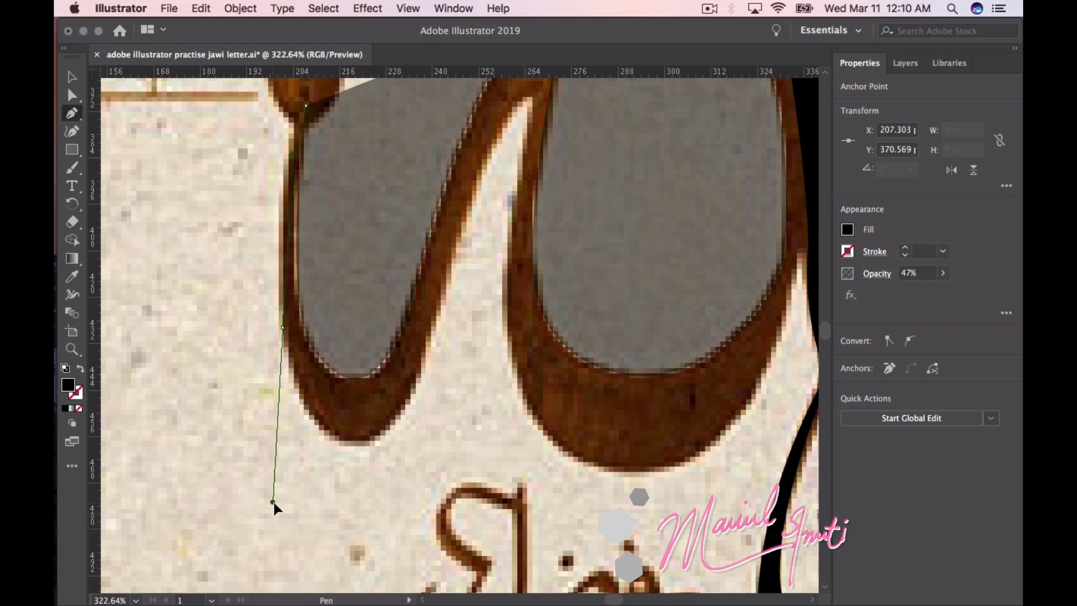
left_click_drag(286, 506, 286, 496)
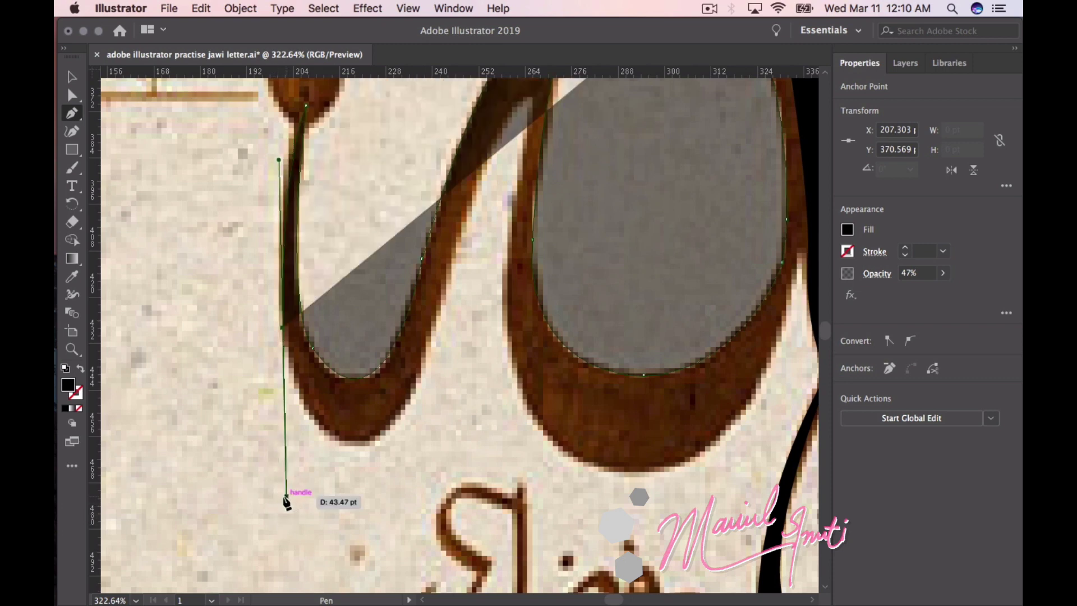
left_click(943, 274)
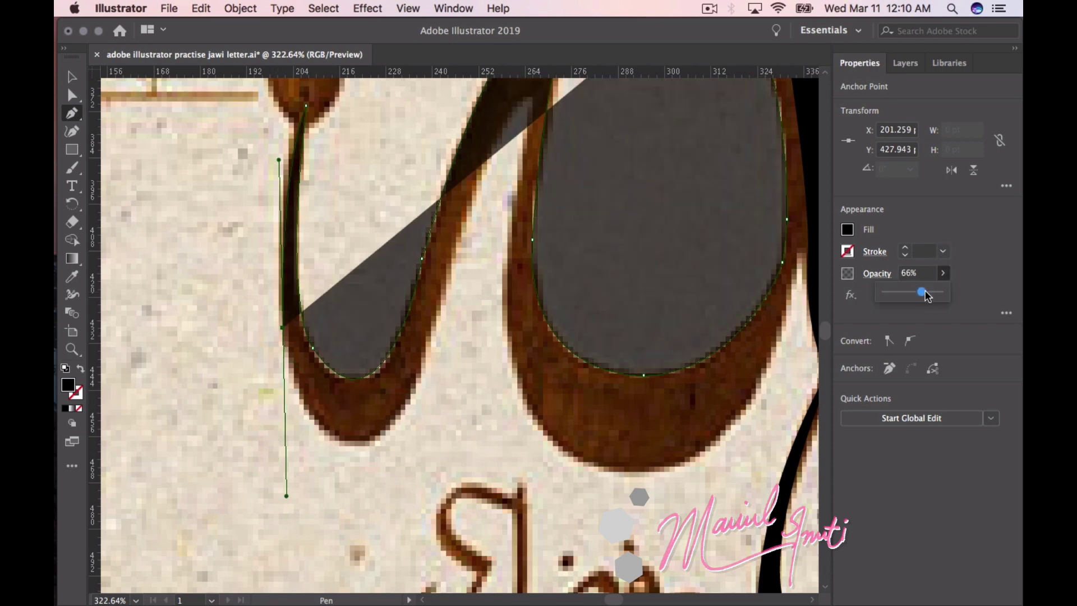
left_click(282, 327)
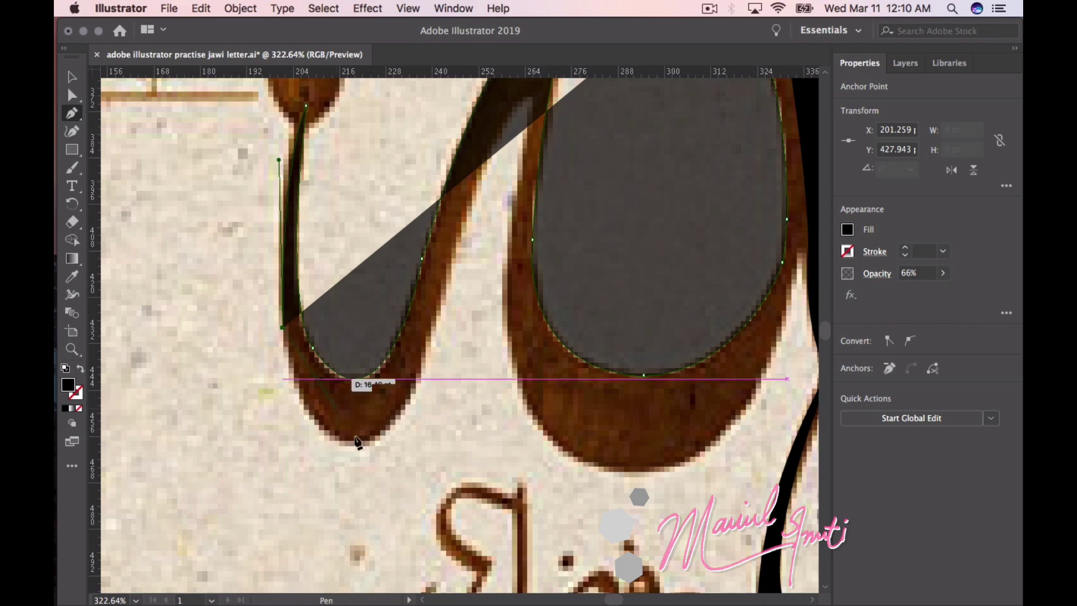
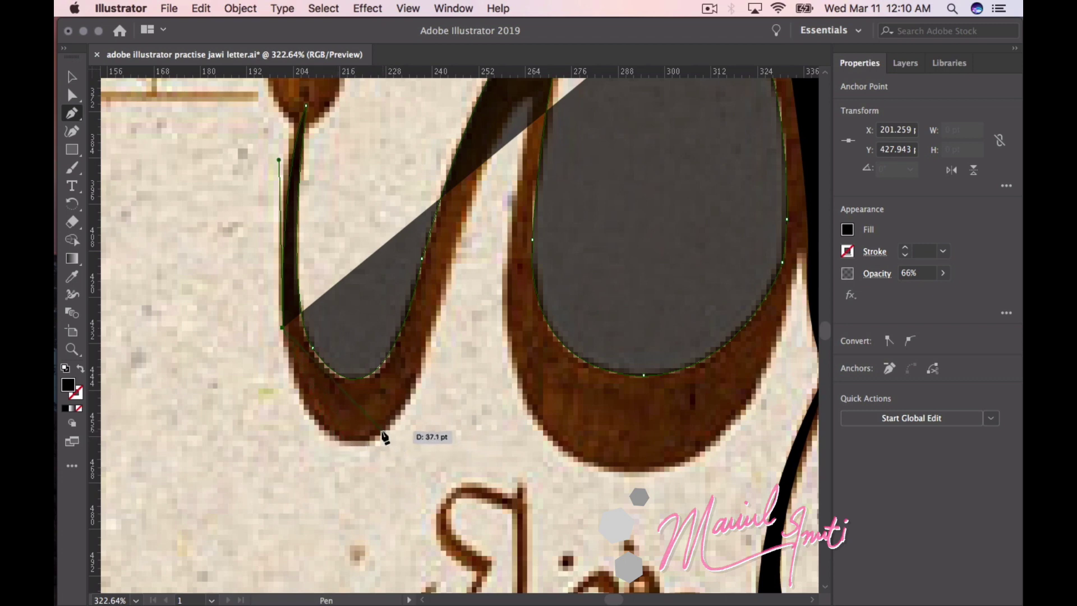
Trace the left stroke's bottom curve with Pen anchors, making the bend and bottom anchors corners
mouse_move(382, 431)
left_mouse_down()
mouse_move(491, 418)
mouse_move(458, 377)
left_mouse_up()
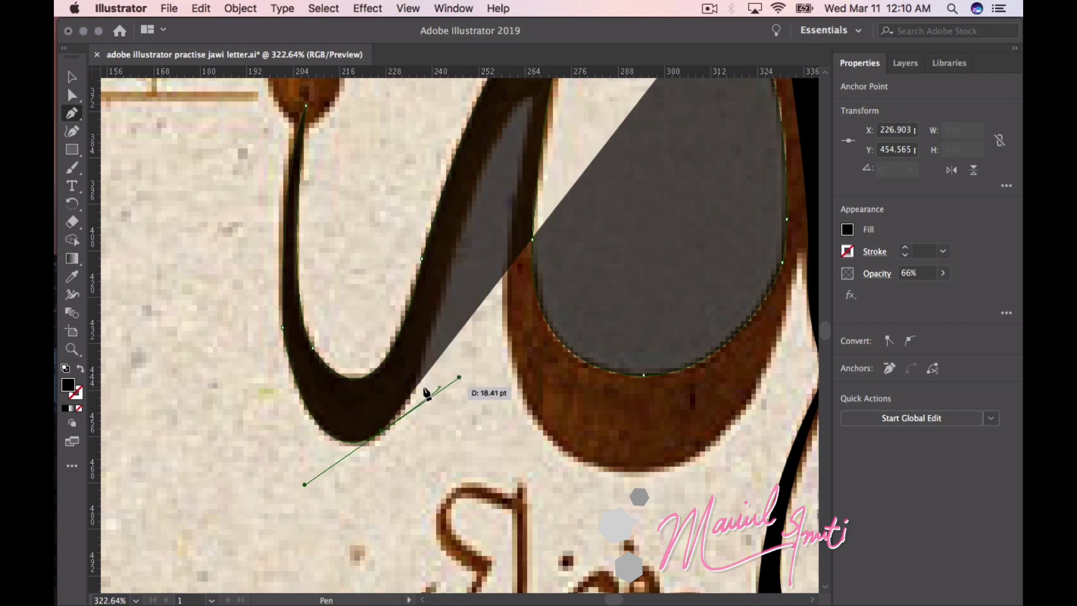
key("ctrl+z")
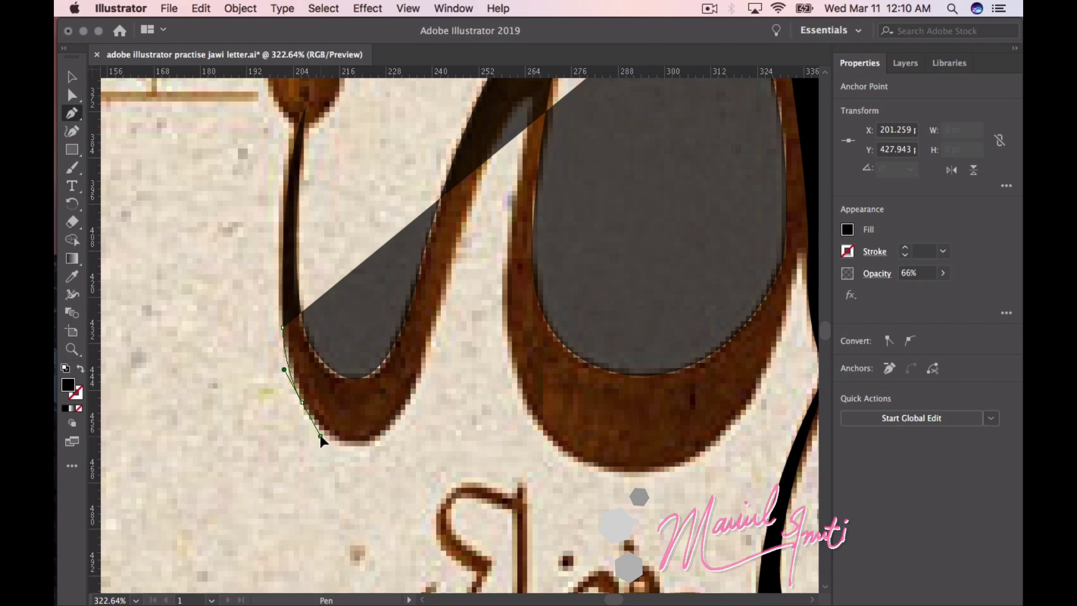
left_click_drag(319, 436, 320, 435)
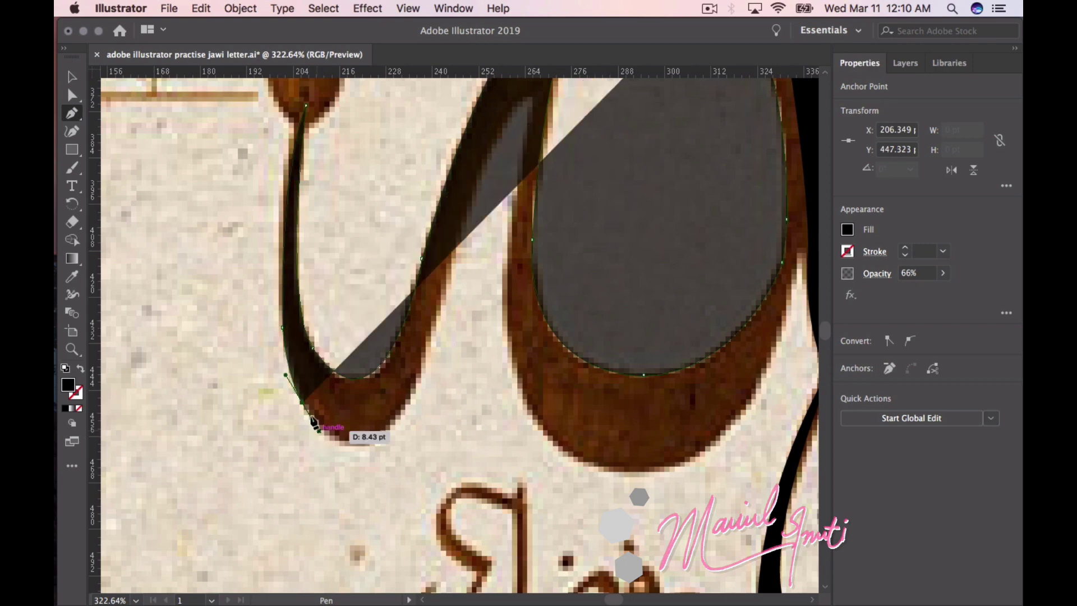
left_click(303, 403)
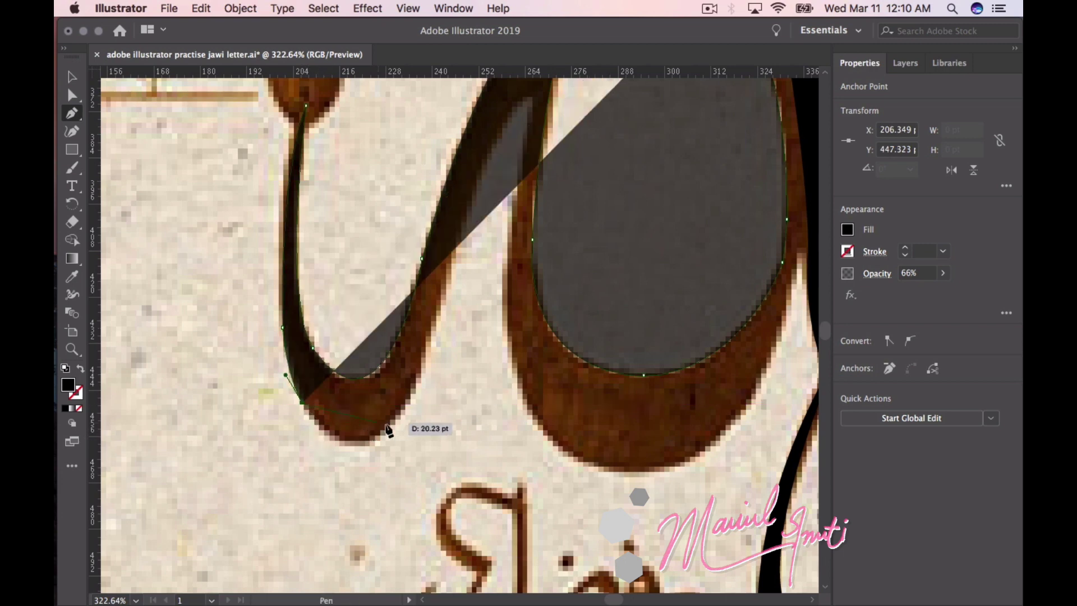
left_click_drag(393, 421, 443, 366)
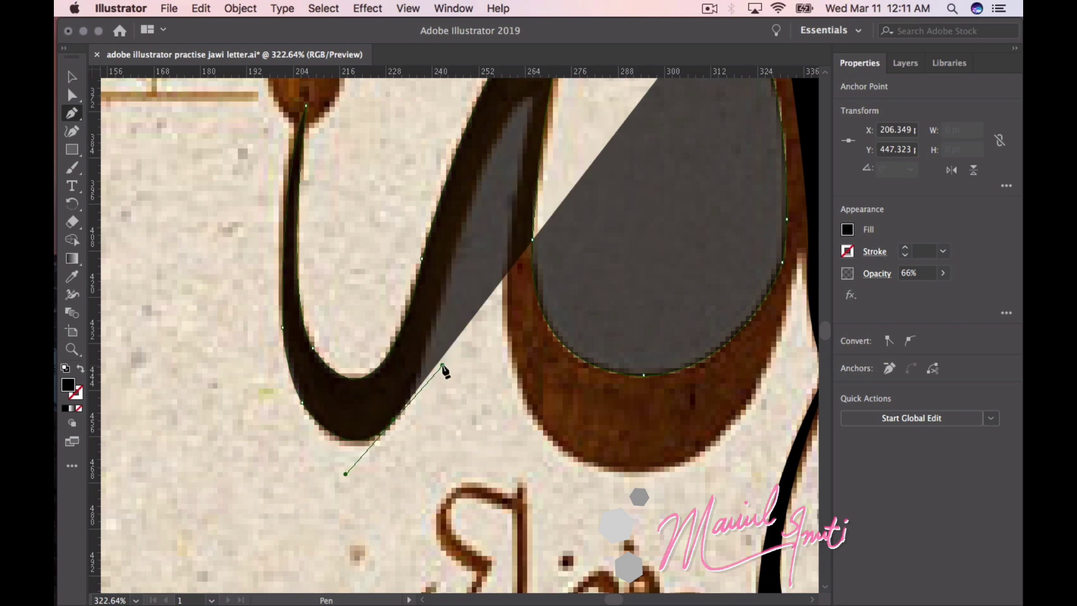
left_click(393, 420)
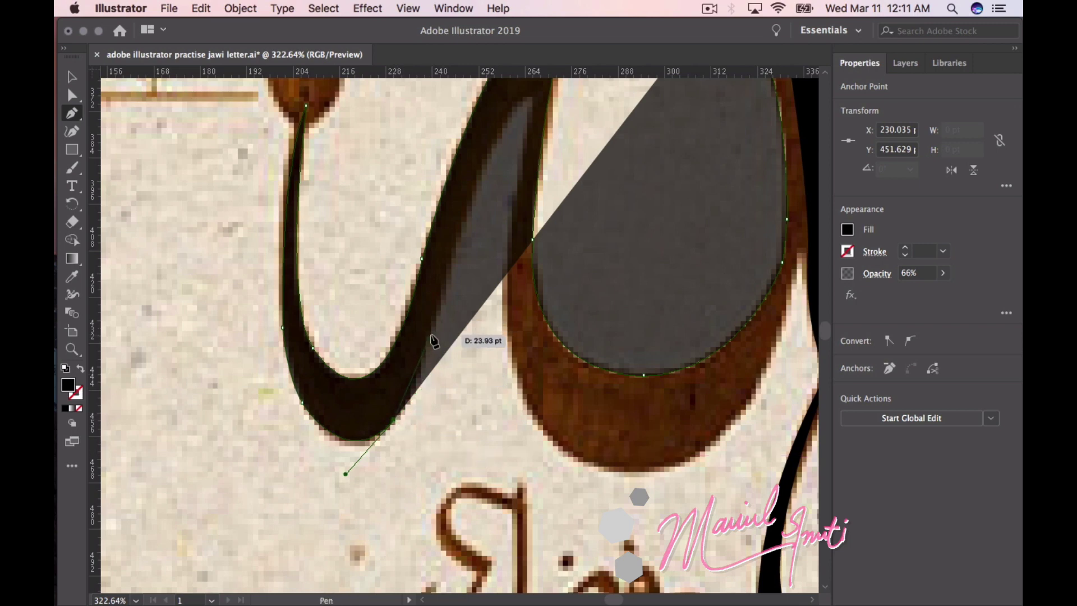
Continue the path up the stroke's right edge to a corner anchor at its top
left_click(432, 335)
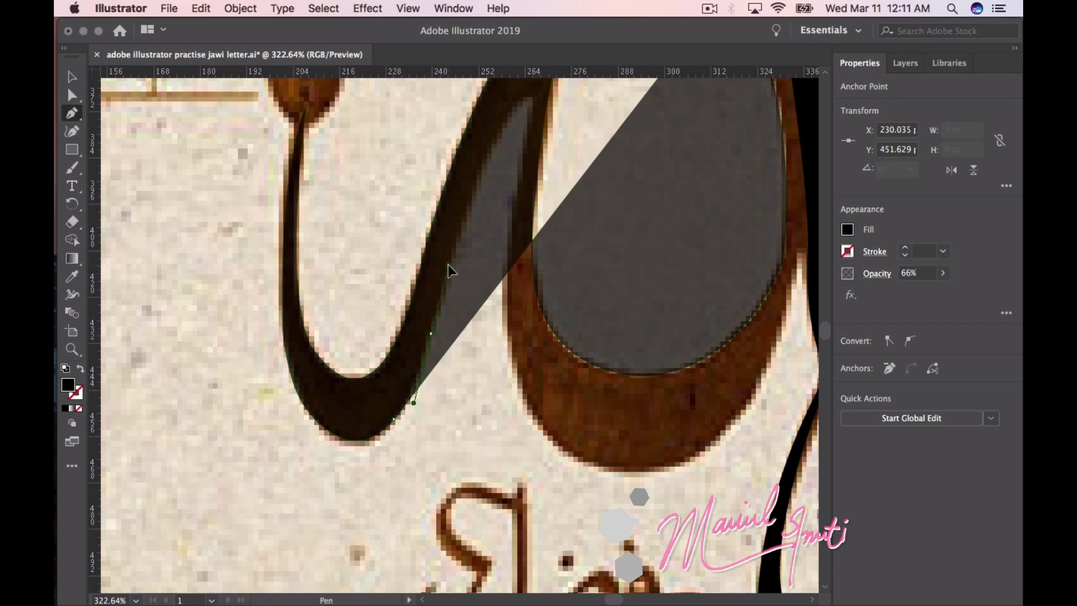
left_click_drag(445, 258, 446, 270)
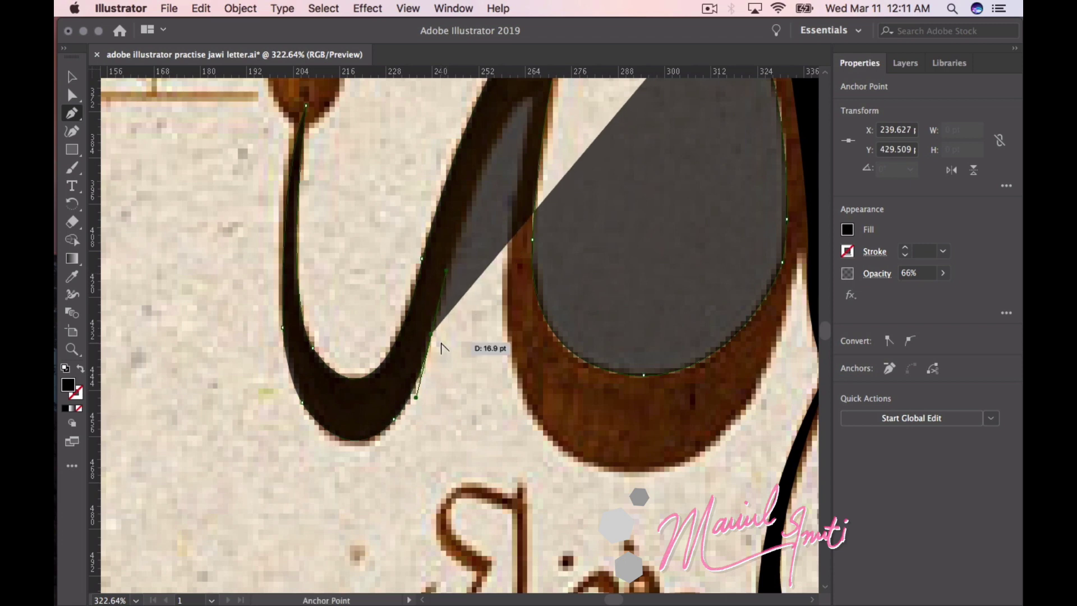
scroll(459, 321, "up", 3)
scroll(461, 319, "up", 2)
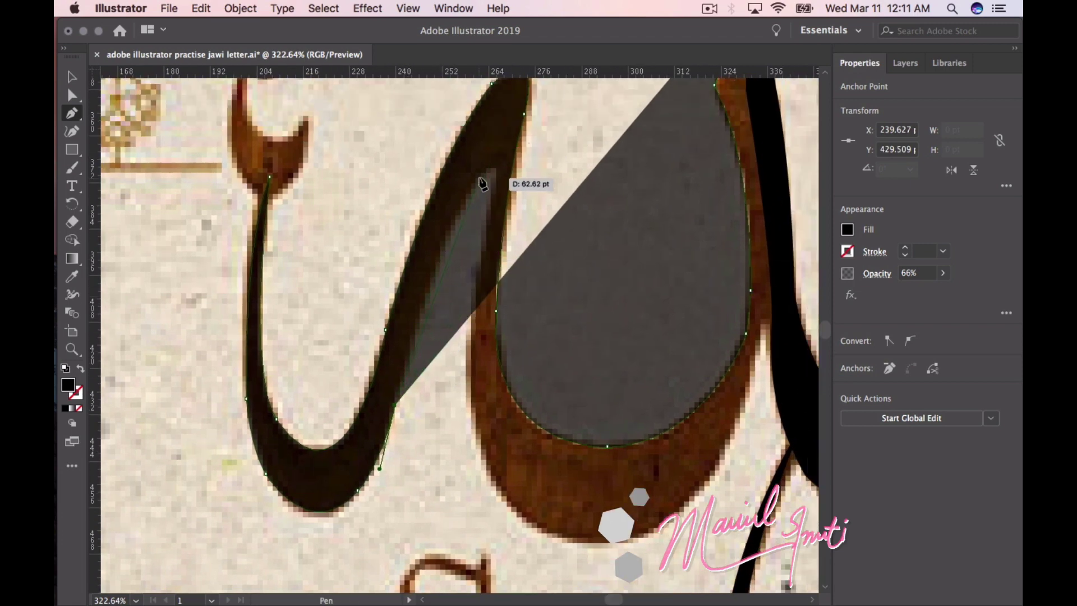
left_click_drag(482, 175, 513, 151)
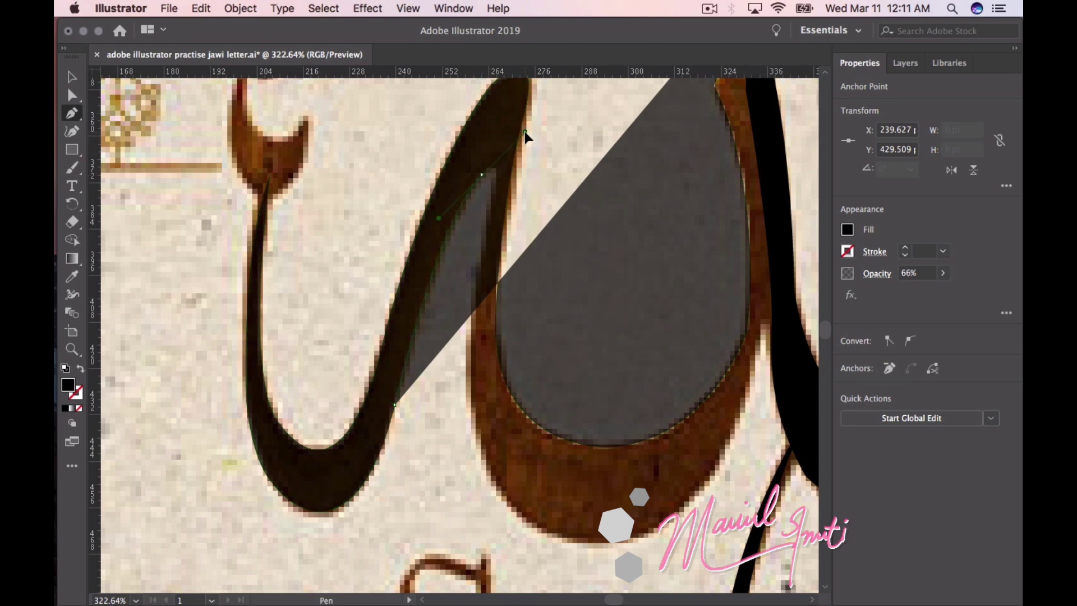
left_click_drag(526, 132, 482, 178)
left_click(483, 176)
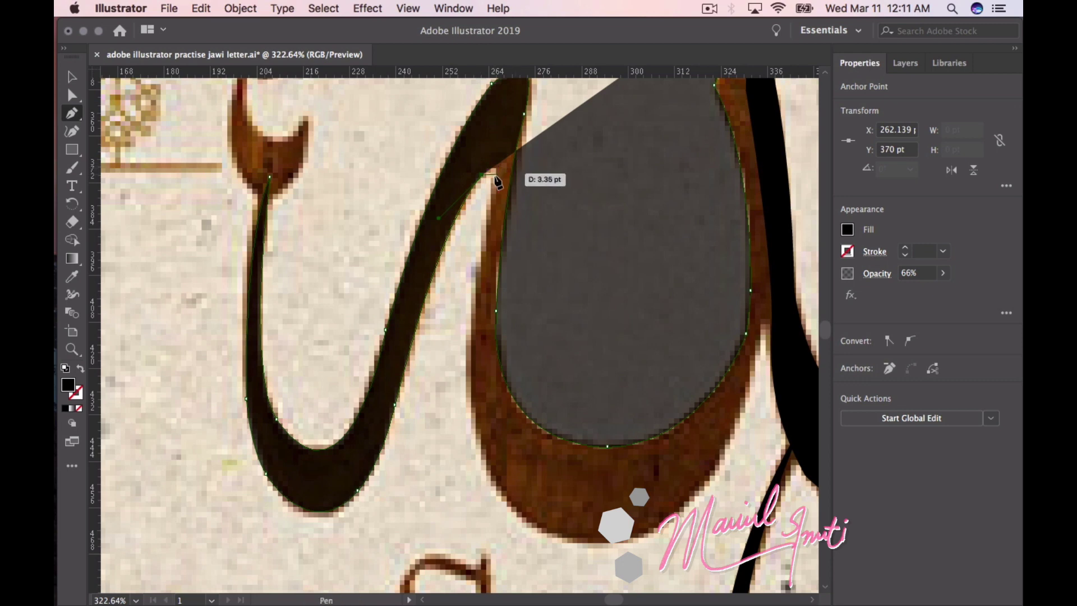
left_click(937, 273)
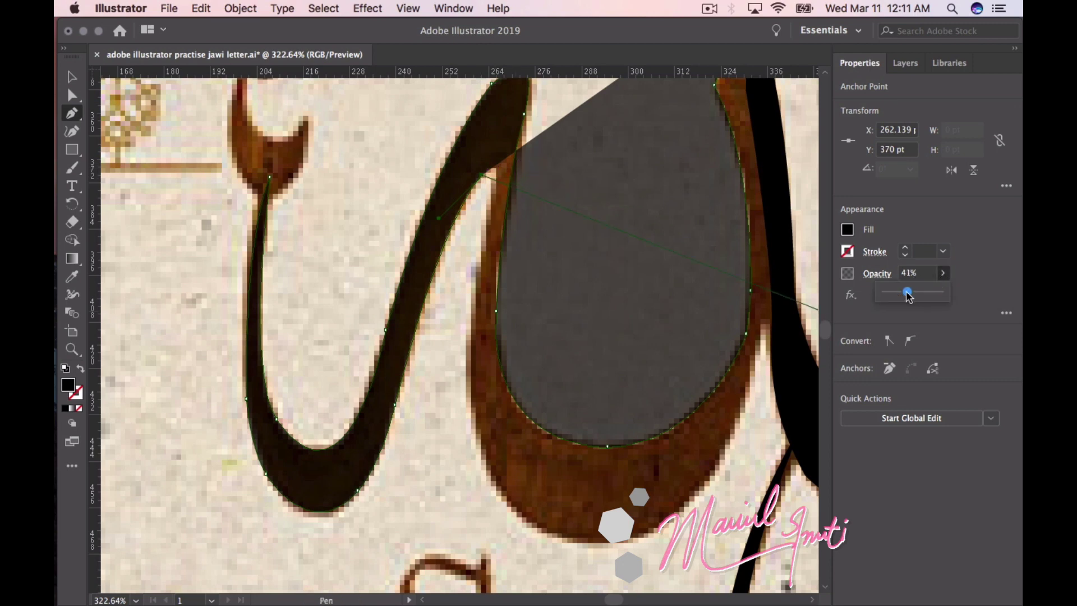
Set opacity to 40% and trace down the second stroke's left edge to its bottom
left_click_drag(908, 296, 907, 296)
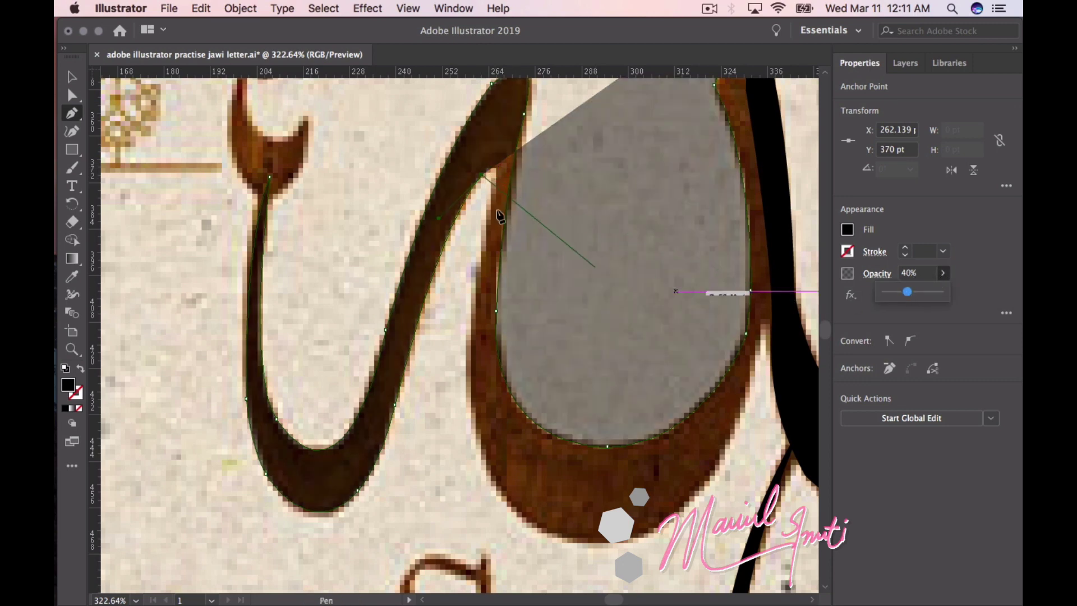
left_click_drag(494, 180, 485, 206)
left_click(494, 180)
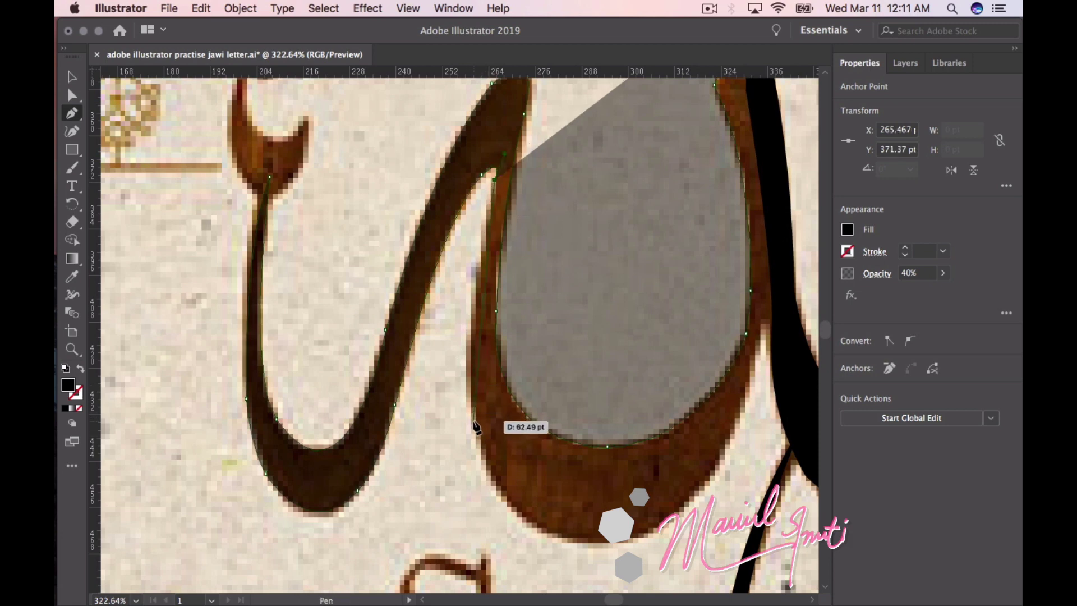
left_click_drag(474, 420, 489, 529)
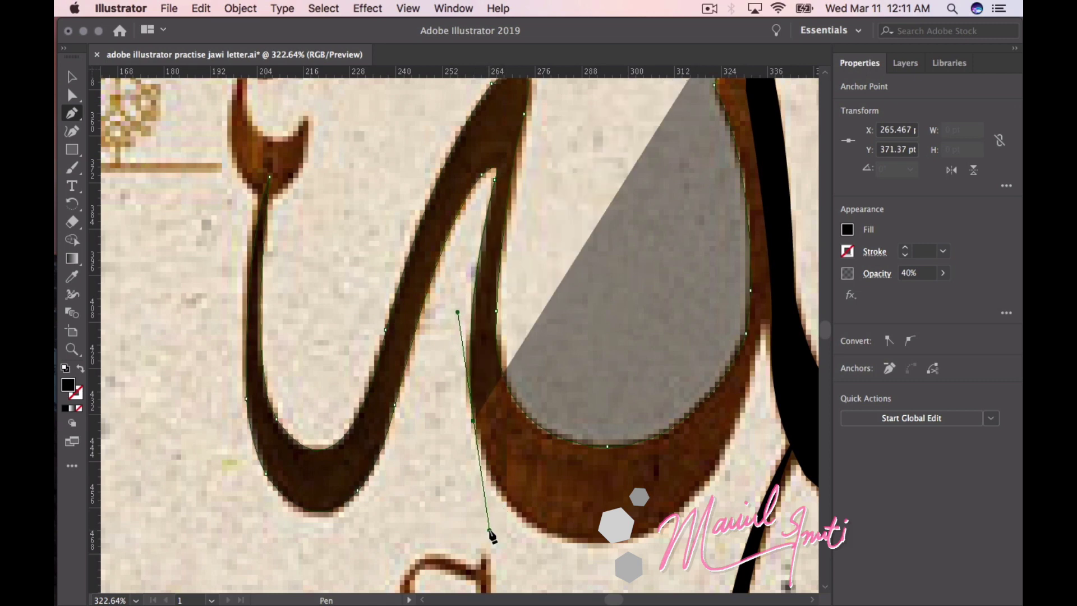
left_click(474, 421)
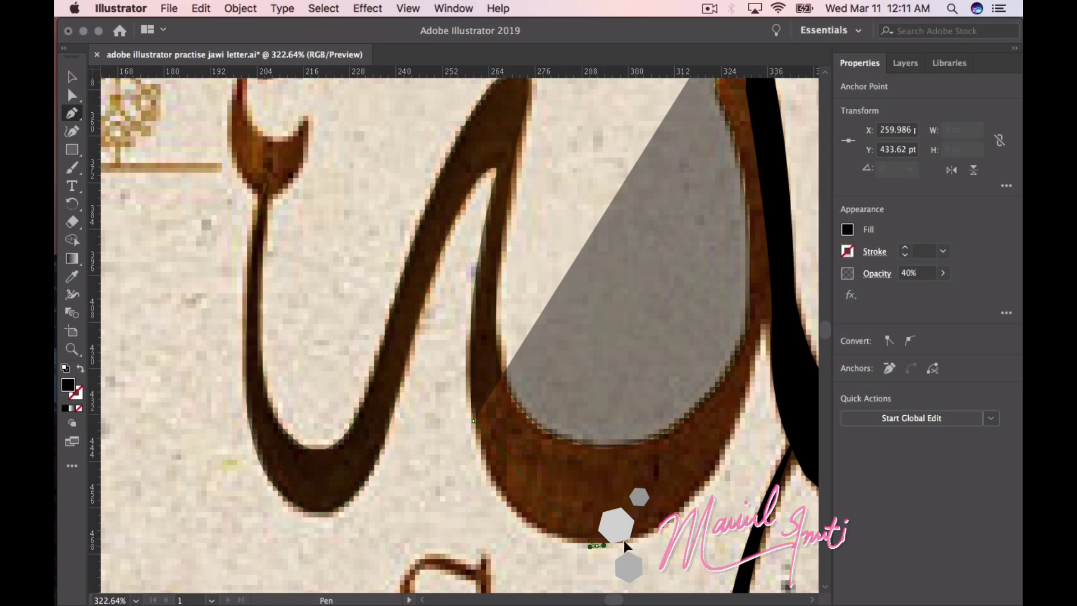
left_click_drag(598, 547, 701, 540)
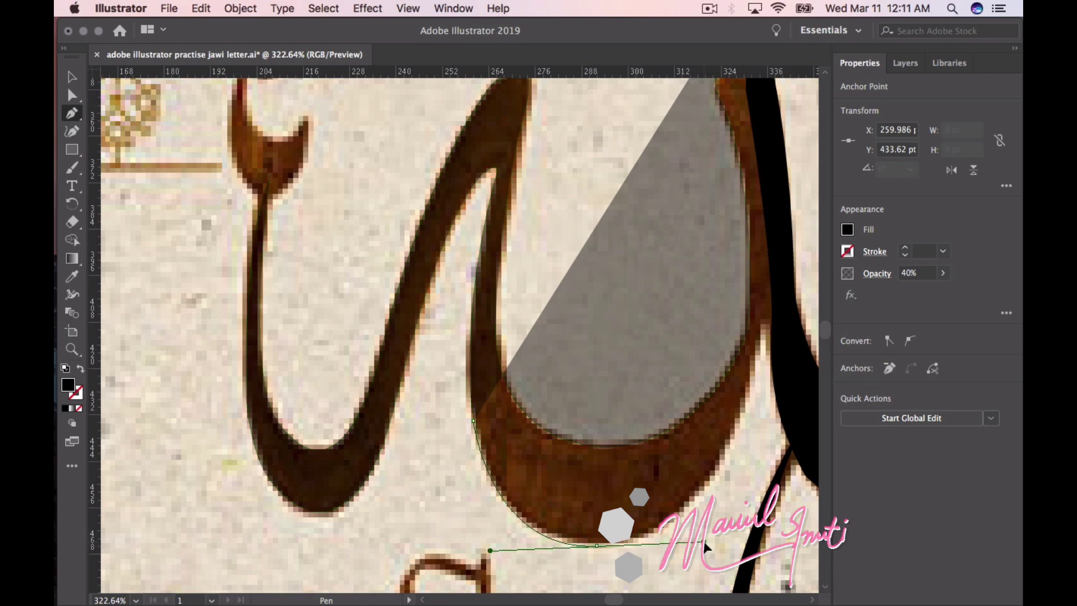
left_click(597, 546)
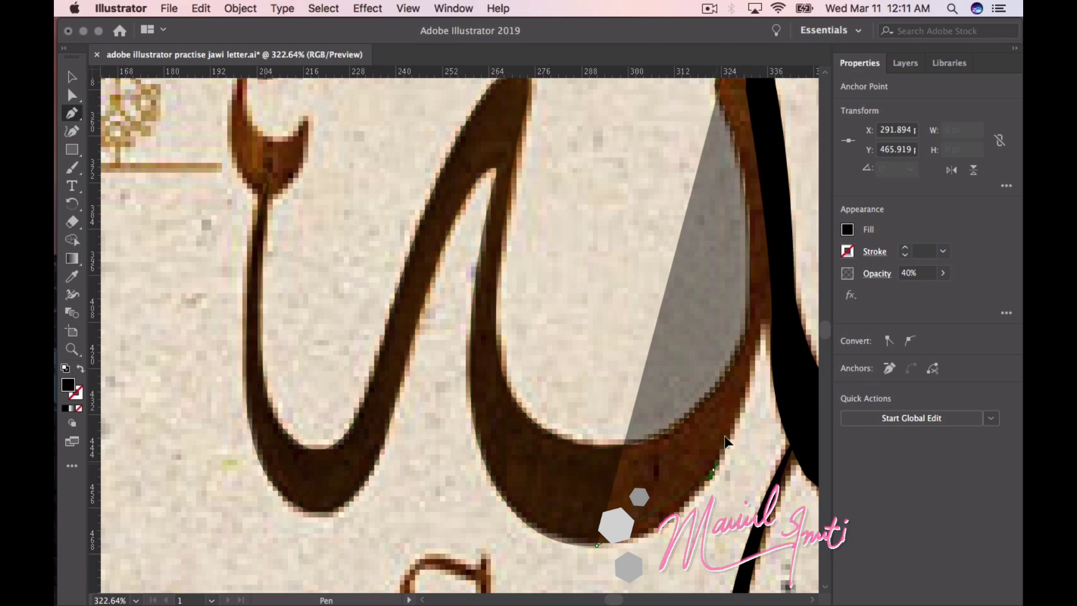
Carry the path up the second stroke's right side to the tall black upright
left_click(761, 390)
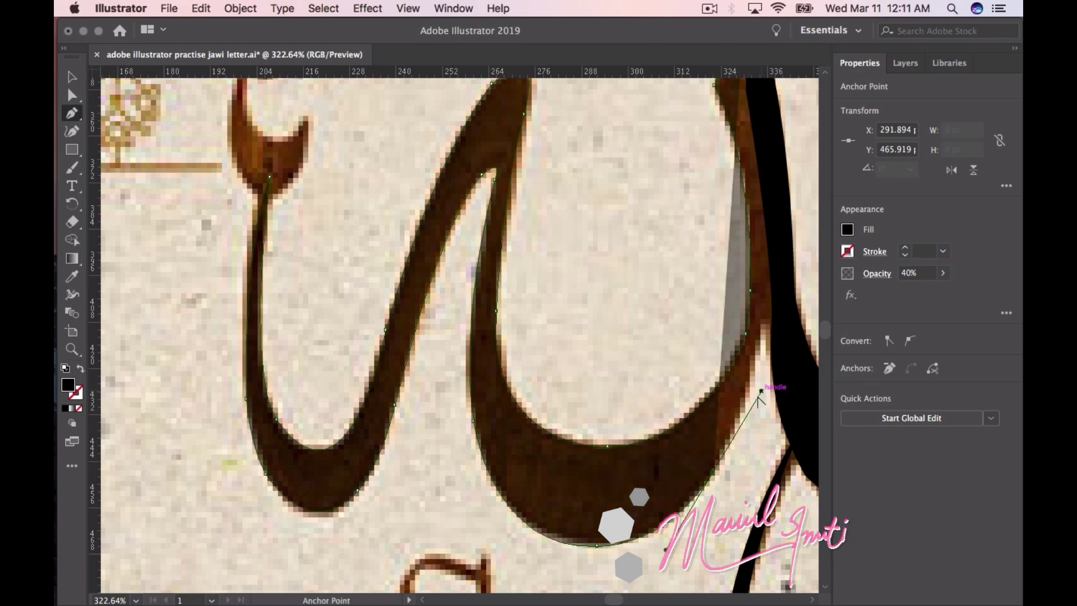
left_click(714, 475)
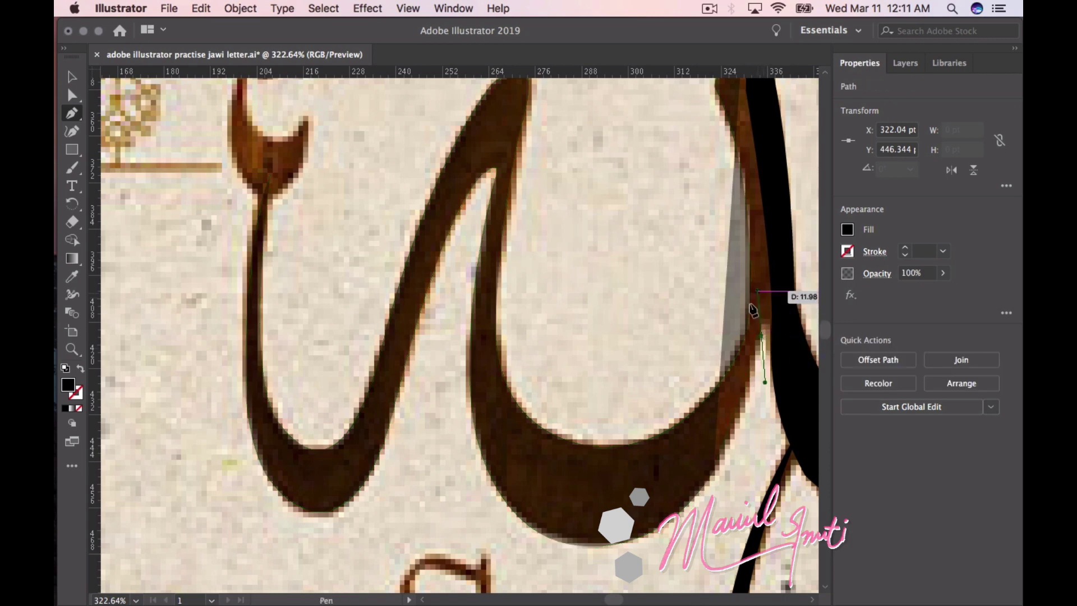
left_click(751, 291)
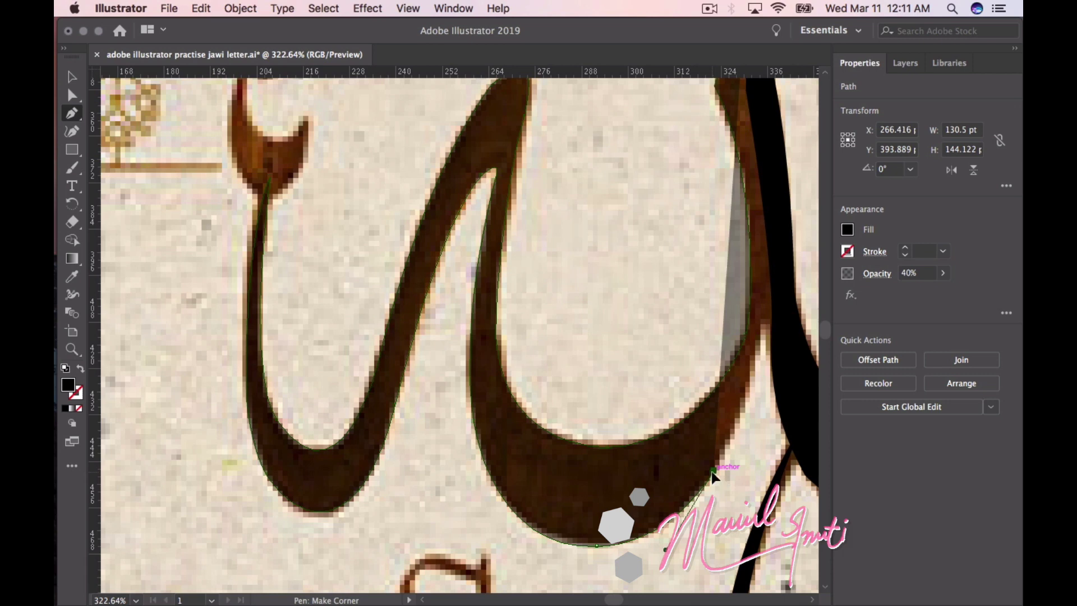
left_click(713, 475)
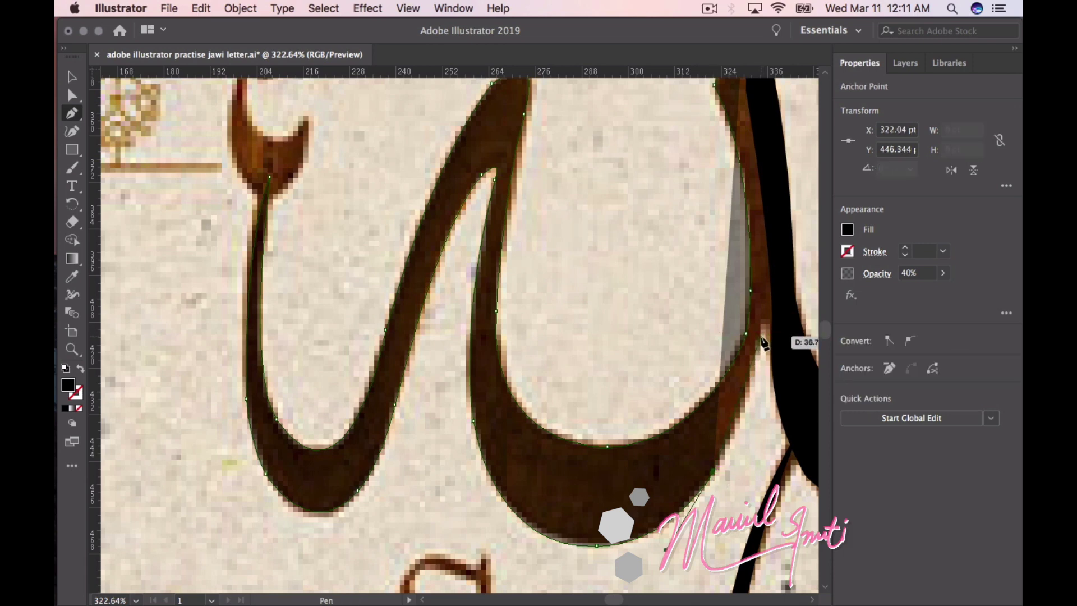
mouse_move(760, 336)
left_mouse_down()
mouse_move(771, 236)
mouse_move(786, 237)
left_mouse_up()
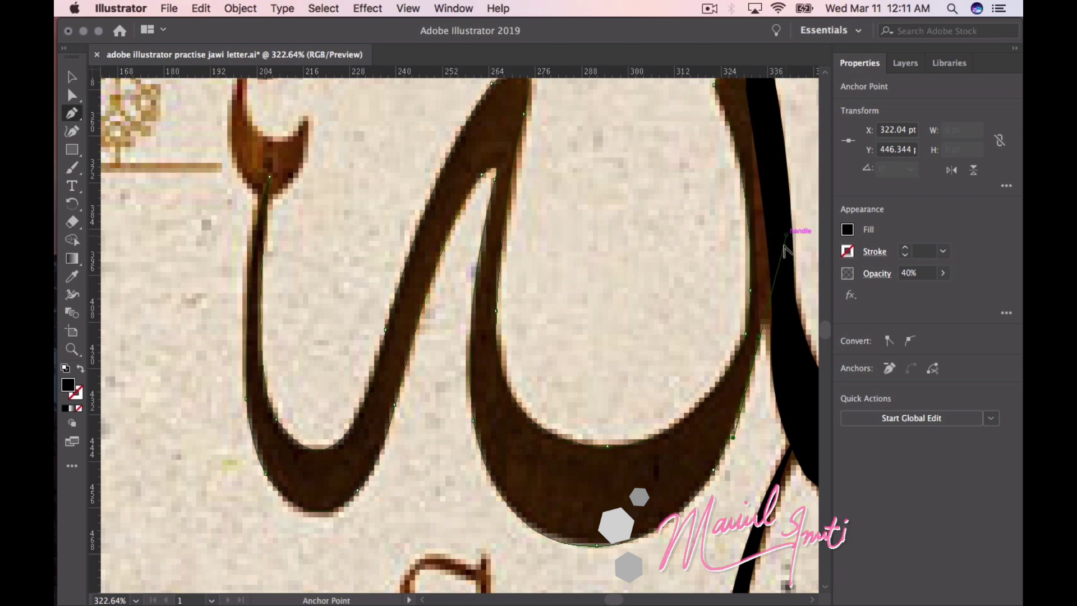
left_click_drag(759, 336, 794, 353)
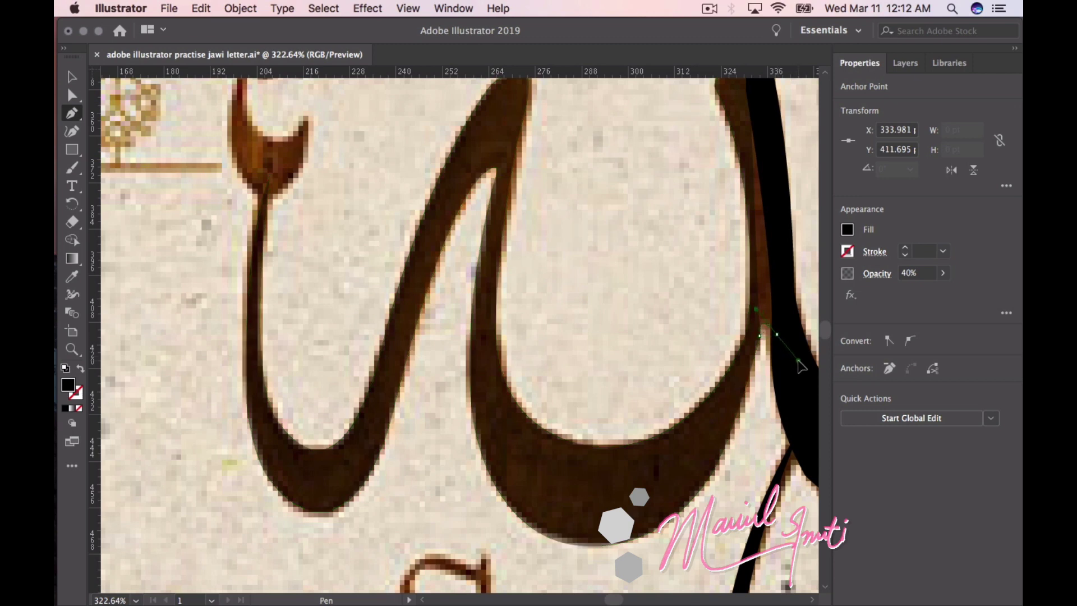
left_click(777, 334)
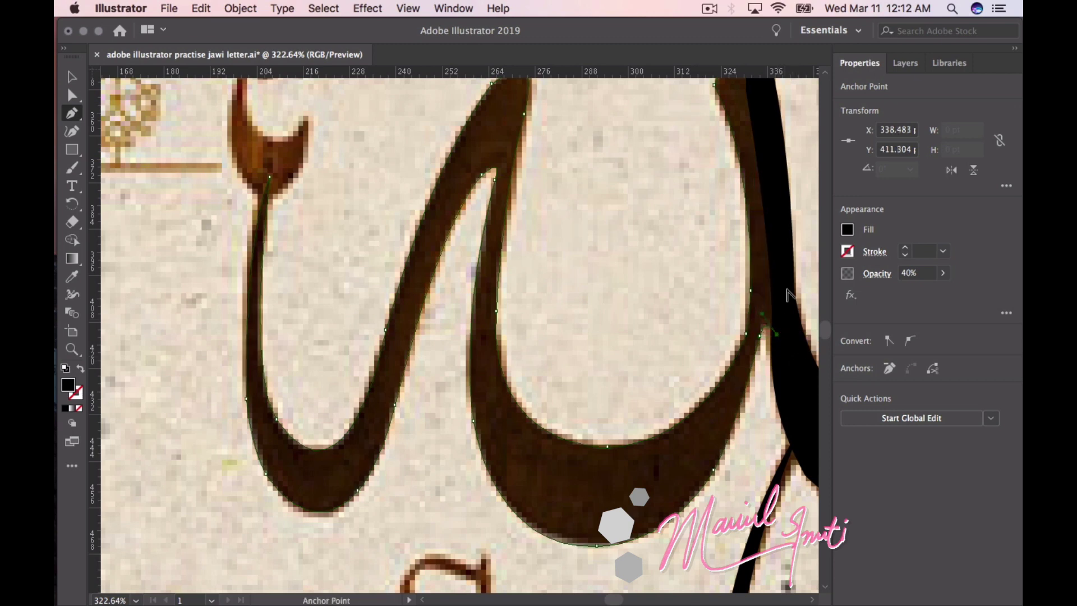
scroll(783, 280, "up", 4)
scroll(783, 279, "right", 1)
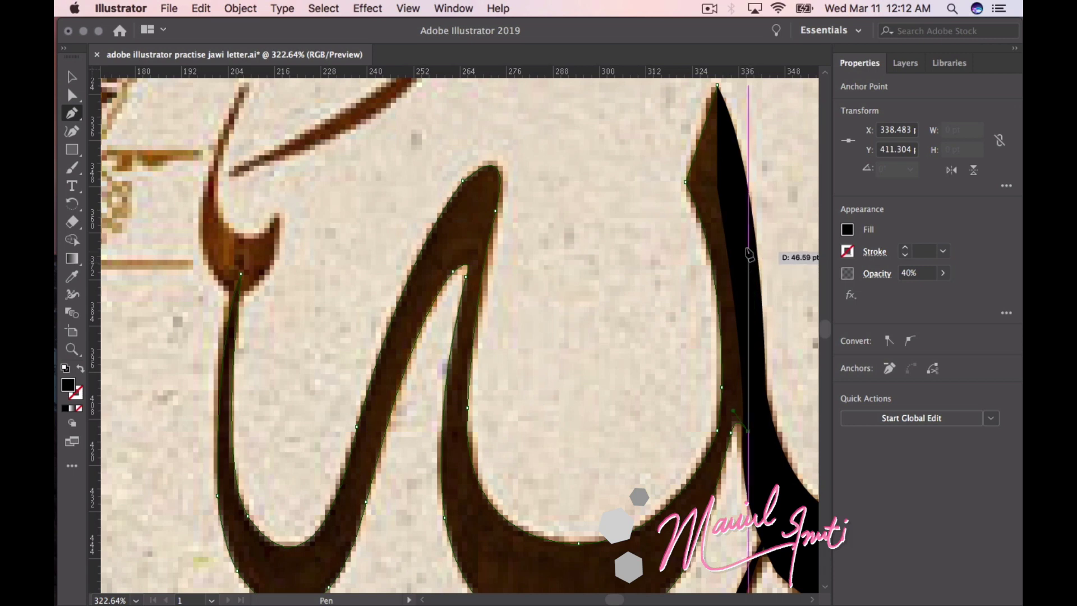
Extend the path along the upright's edge, undoing two anchors and redoing one from Edit
key("ctrl")
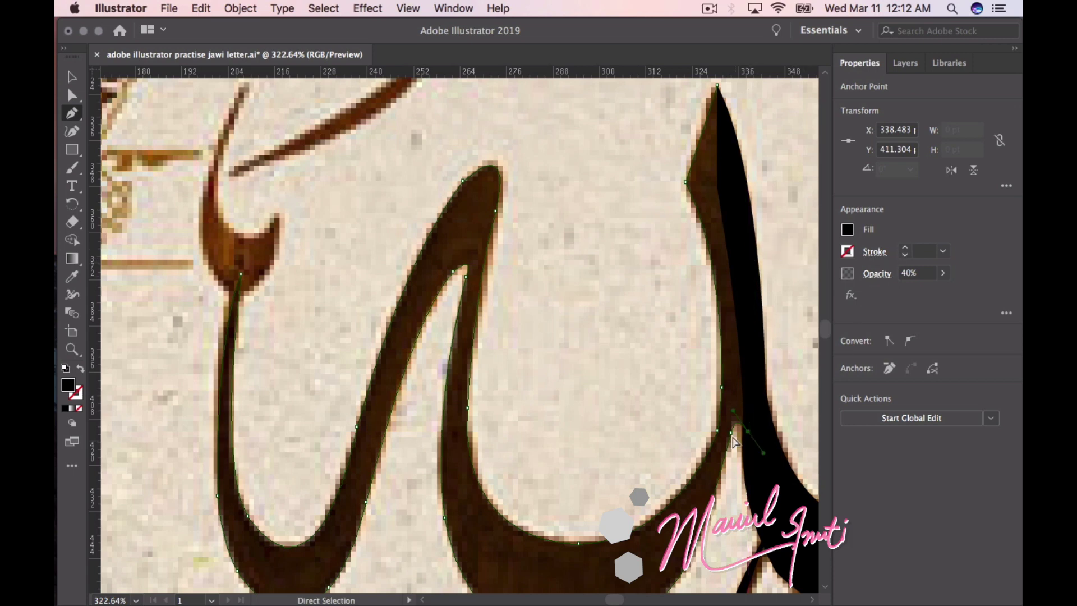
left_click(779, 442, "ctrl")
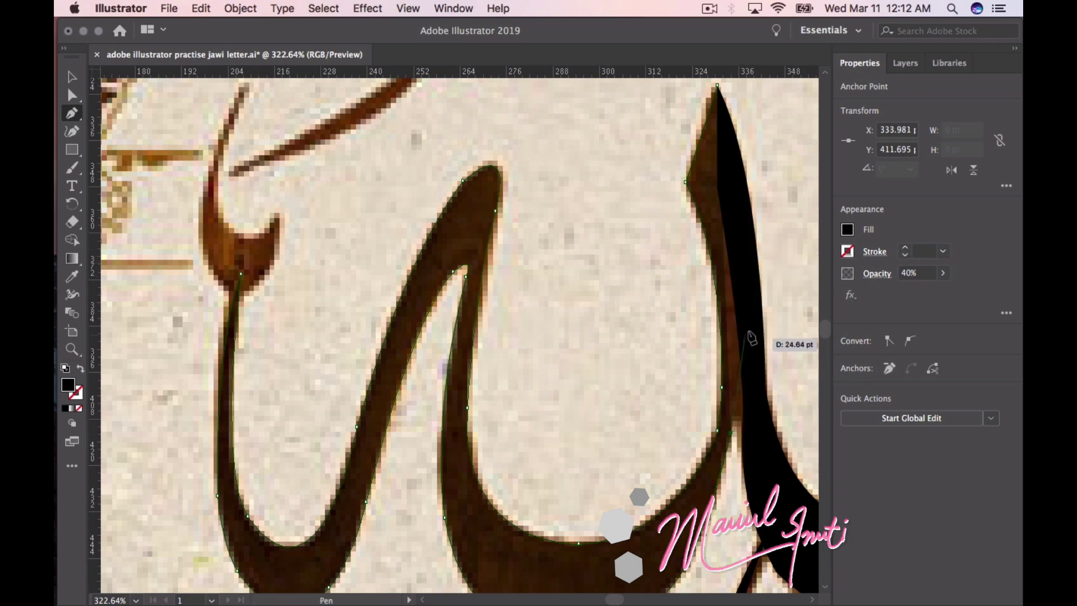
left_click(744, 316)
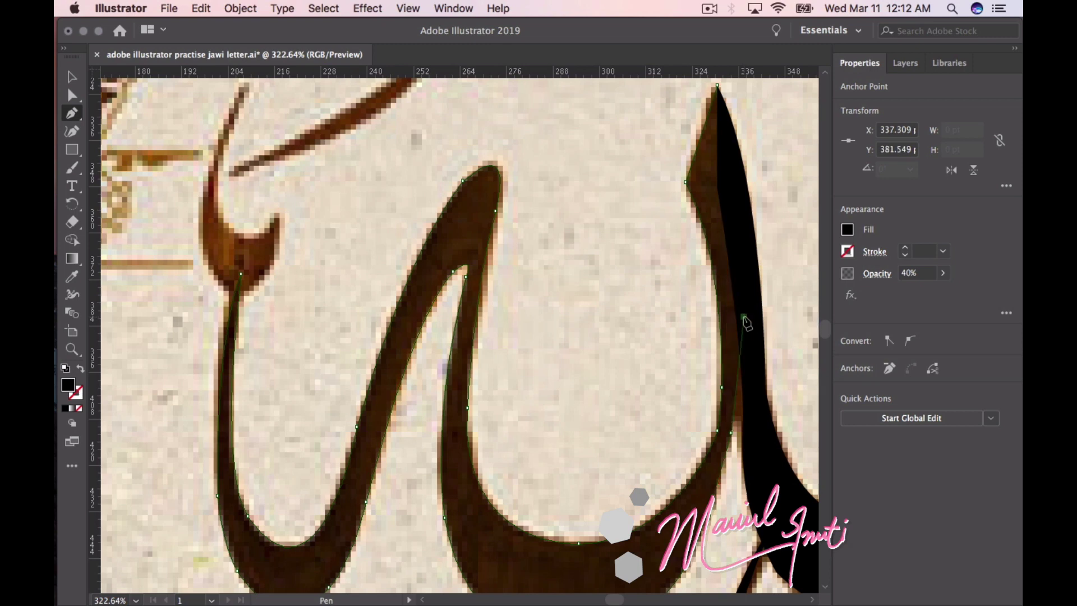
scroll(746, 321, "down", 1)
scroll(746, 321, "right", 1)
scroll(747, 323, "down", 3)
scroll(747, 323, "right", 2)
key("ctrl+z")
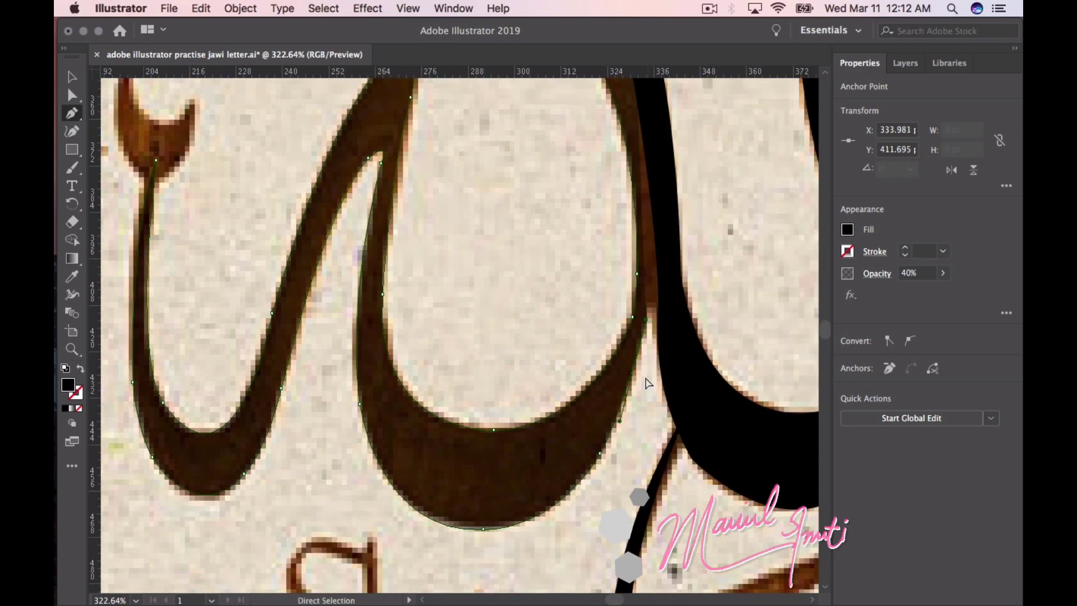
key("ctrl+z")
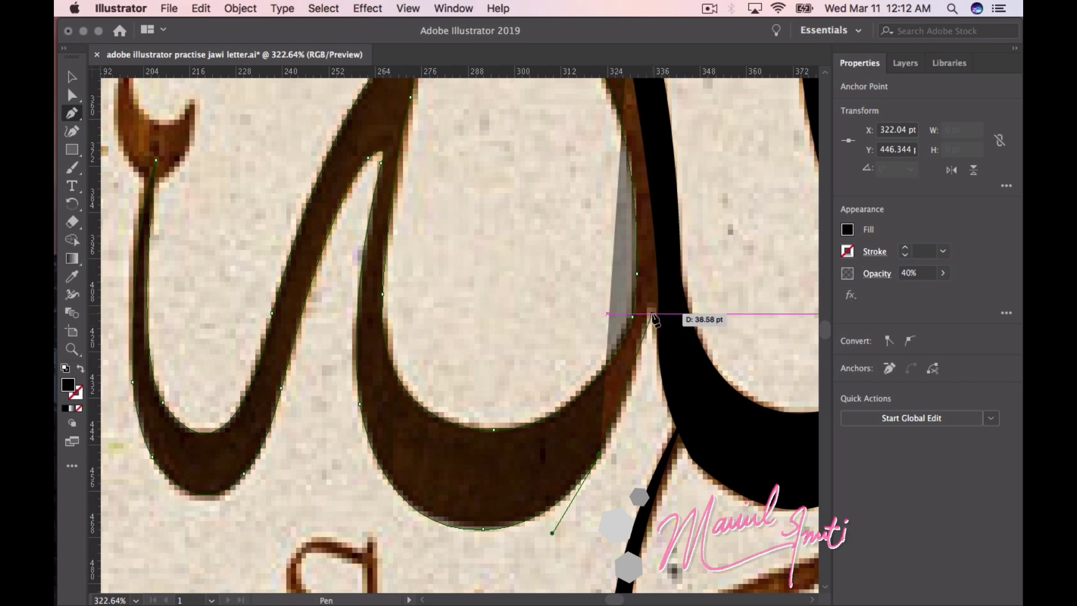
left_click(203, 14)
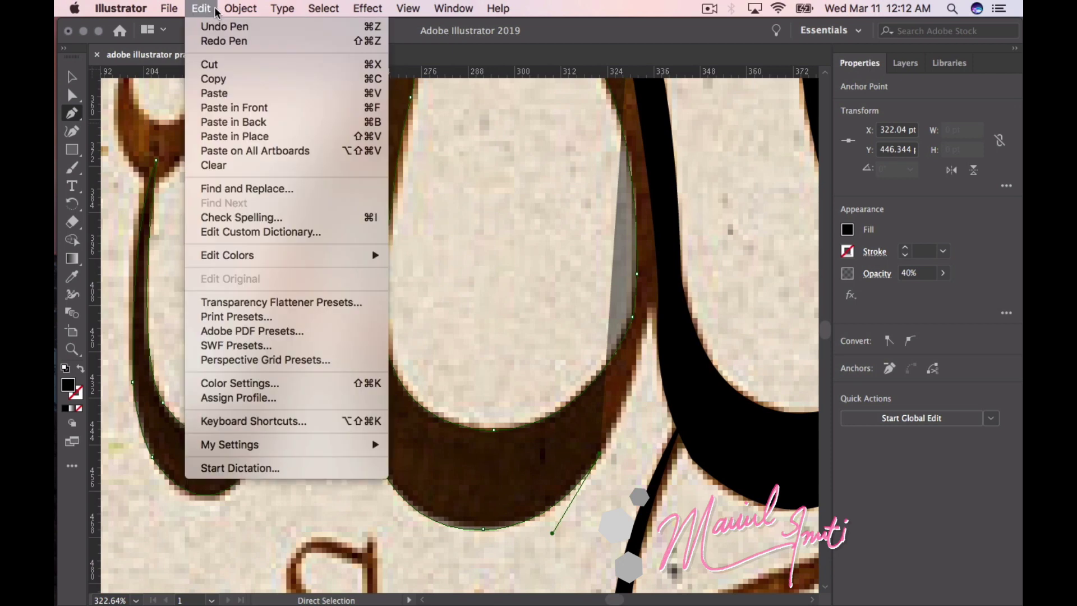
left_click(209, 46)
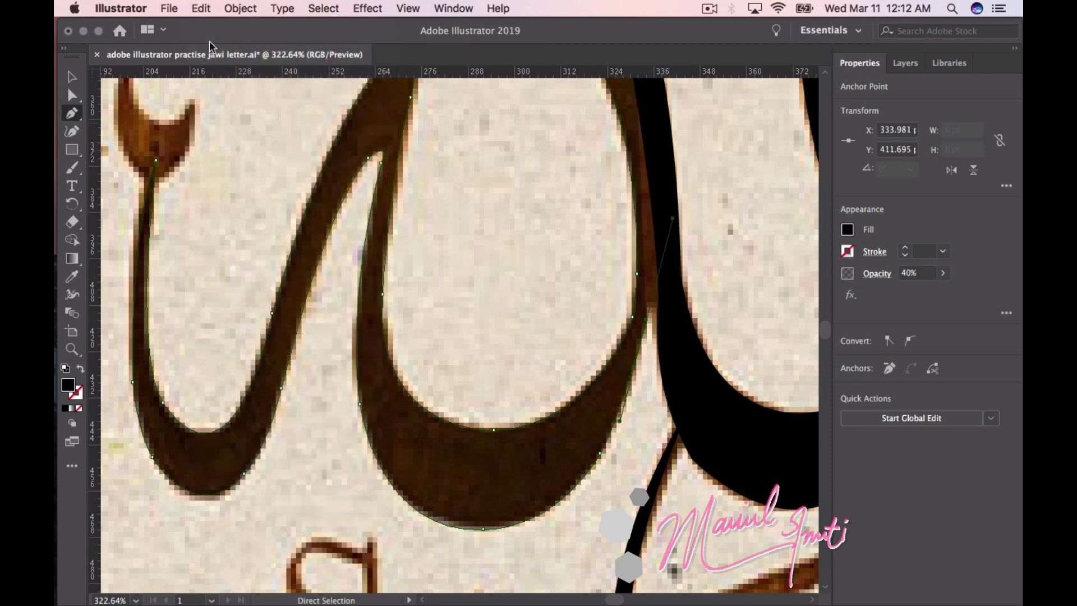
Trace the upright to its pointed tip and close the shape at its starting anchor
left_click(646, 319)
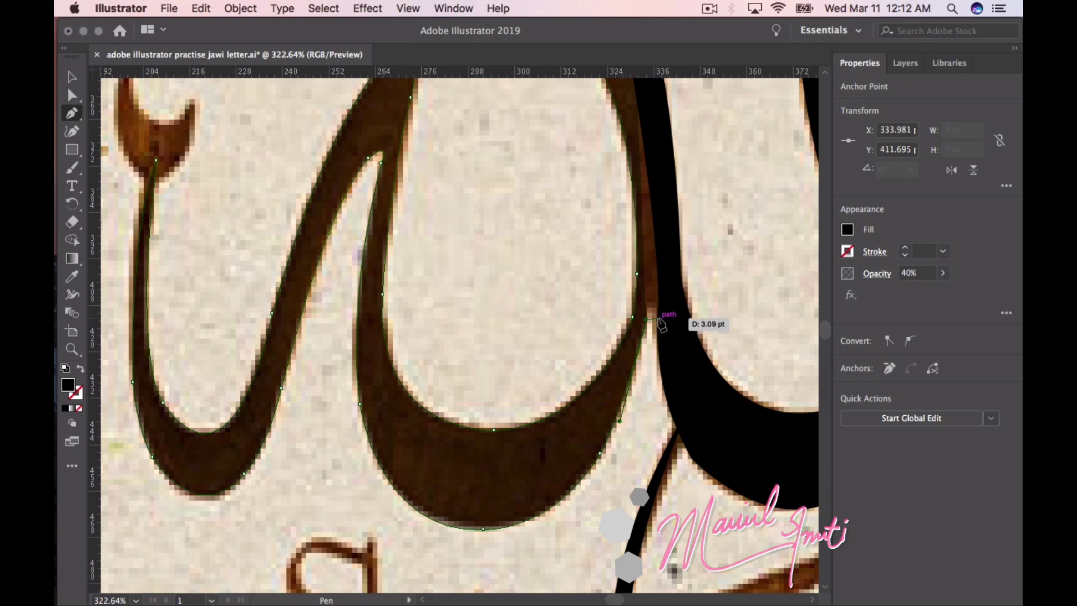
left_click_drag(658, 317, 675, 332)
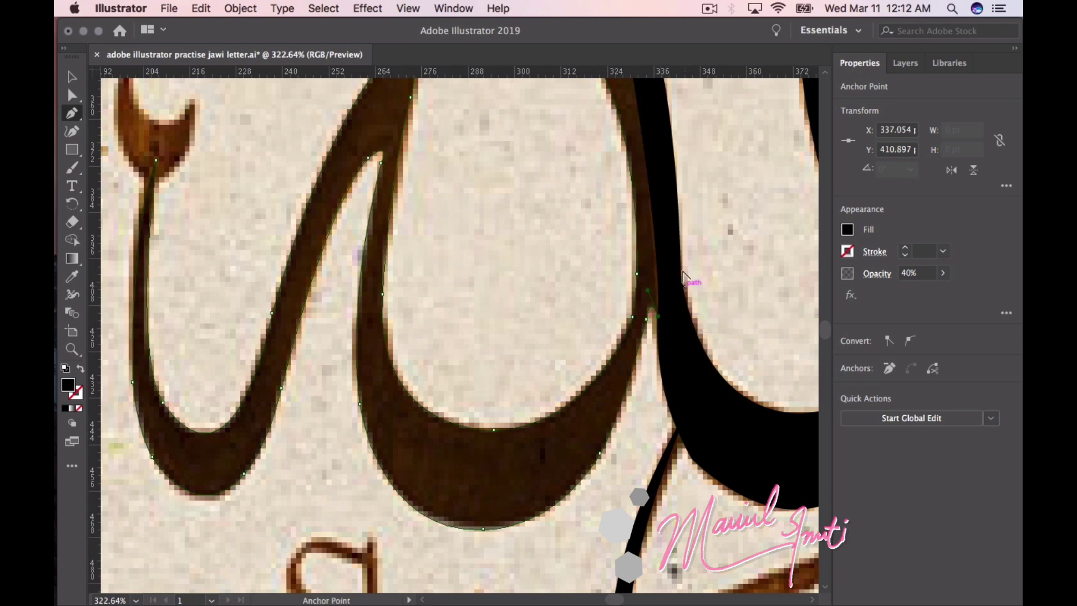
scroll(678, 336, "up", 2)
scroll(679, 336, "up", 5)
left_click(655, 342)
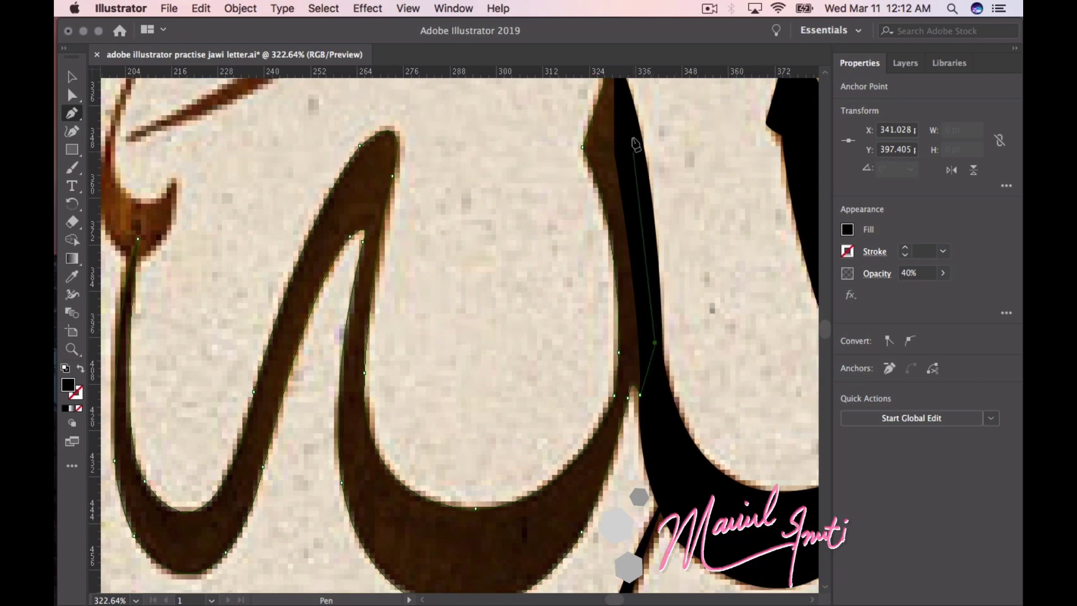
scroll(629, 128, "up", 2)
scroll(625, 121, "up", 3)
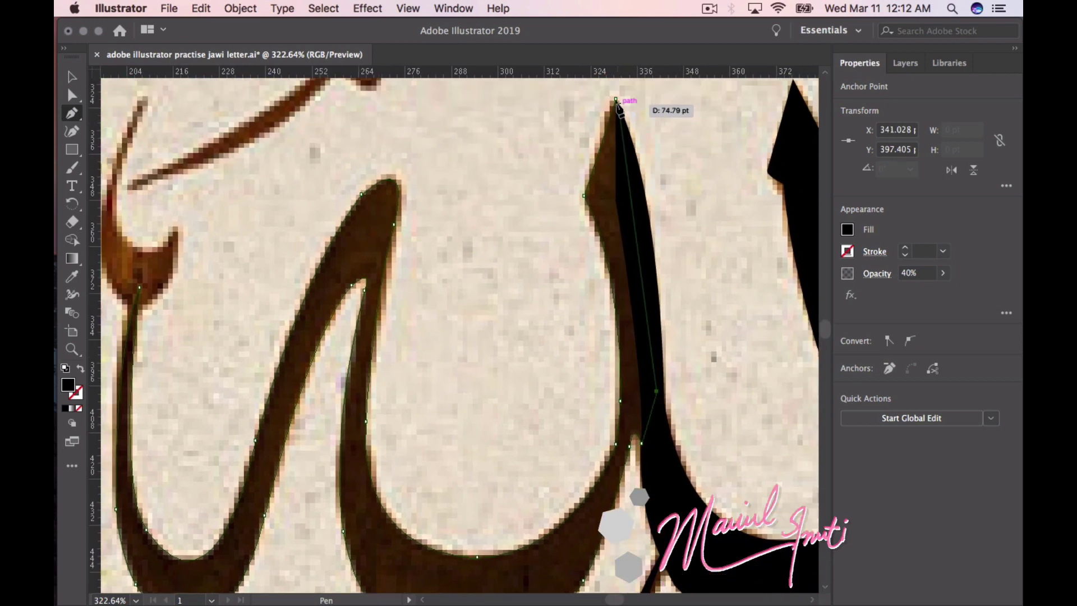
left_click(616, 99)
Set the traced shape to 100% opacity and hide the reference image layer
left_click(942, 273)
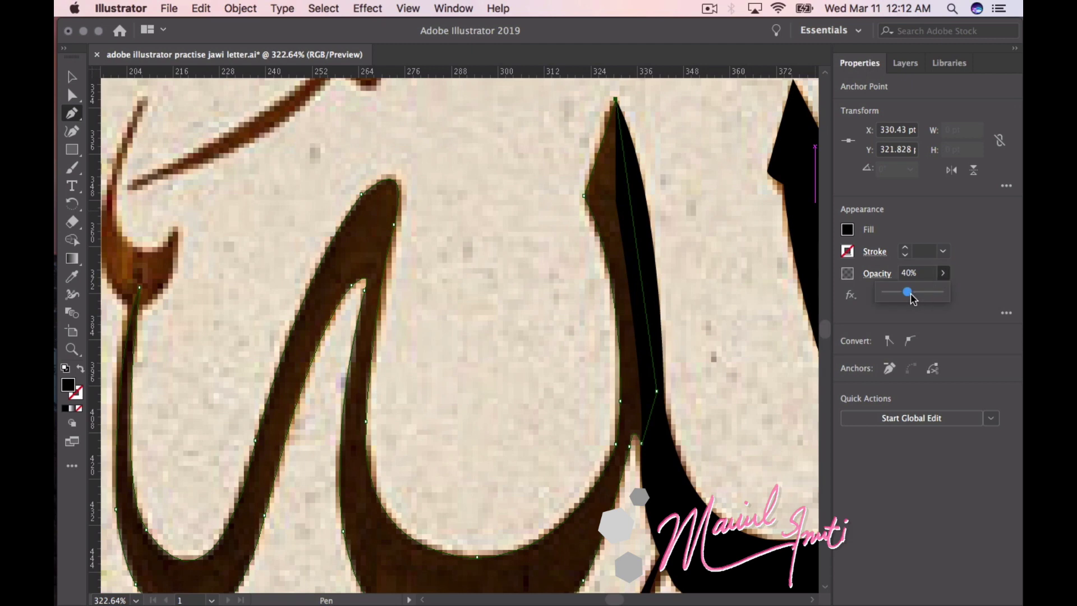
scroll(635, 279, "down", 3)
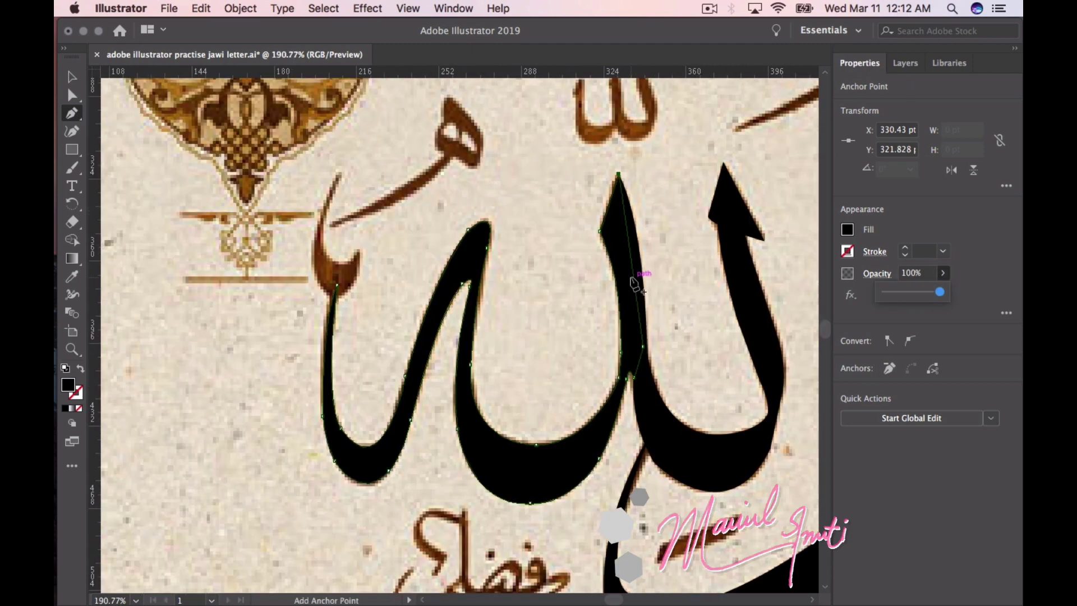
left_click(904, 63)
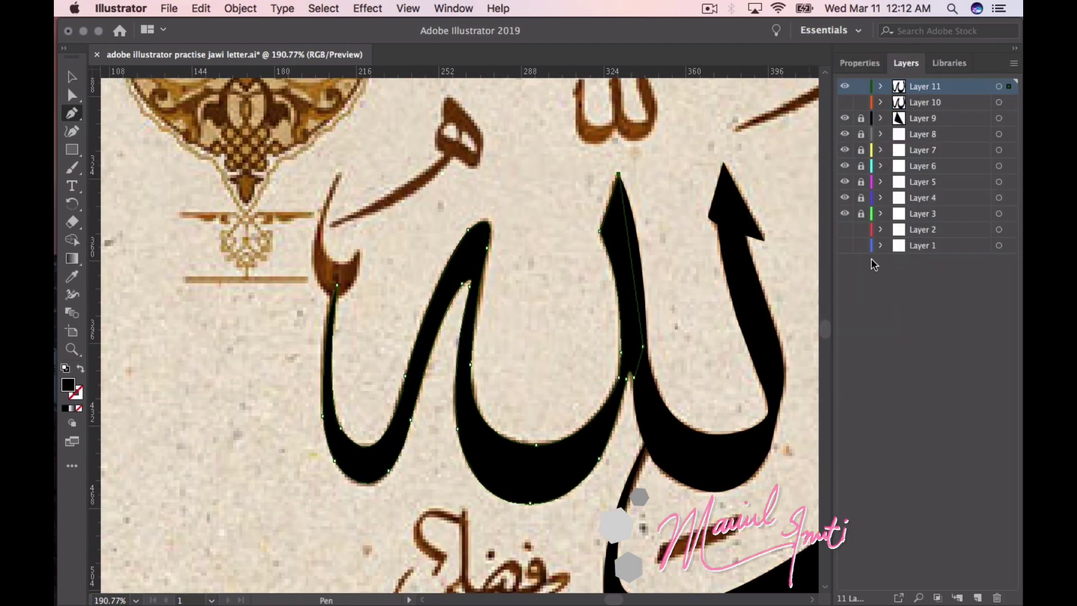
left_click(846, 216)
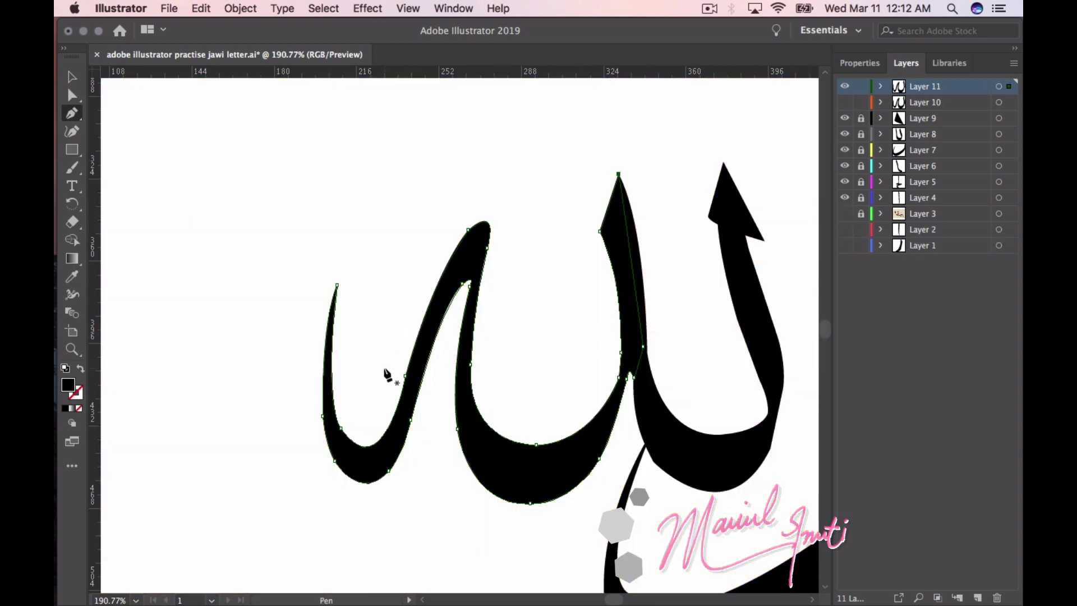
Select Layer 11 in the Layers panel
left_click(928, 213)
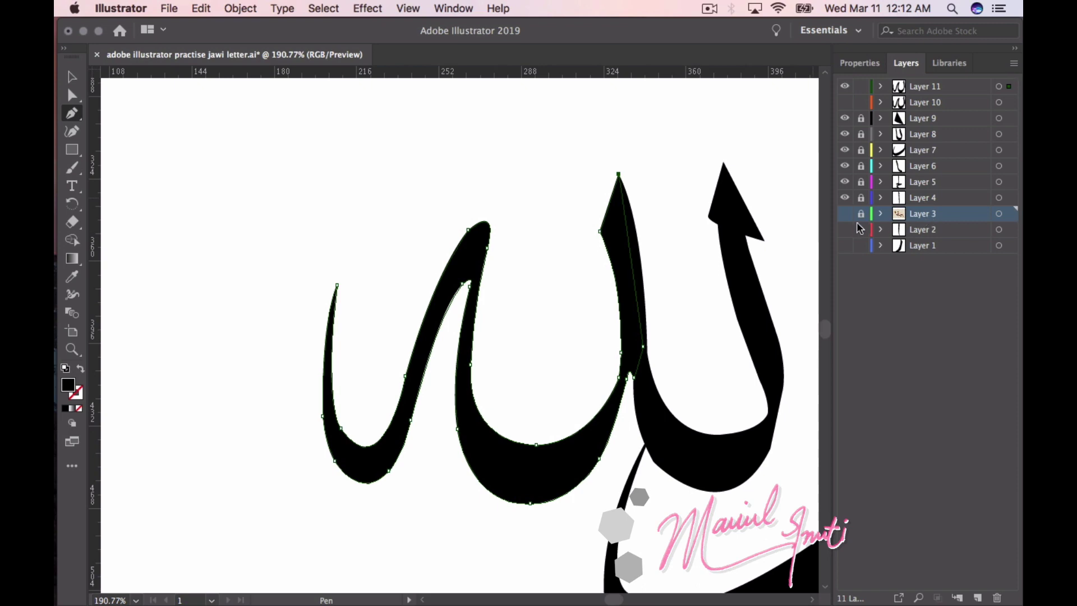
left_click(925, 101)
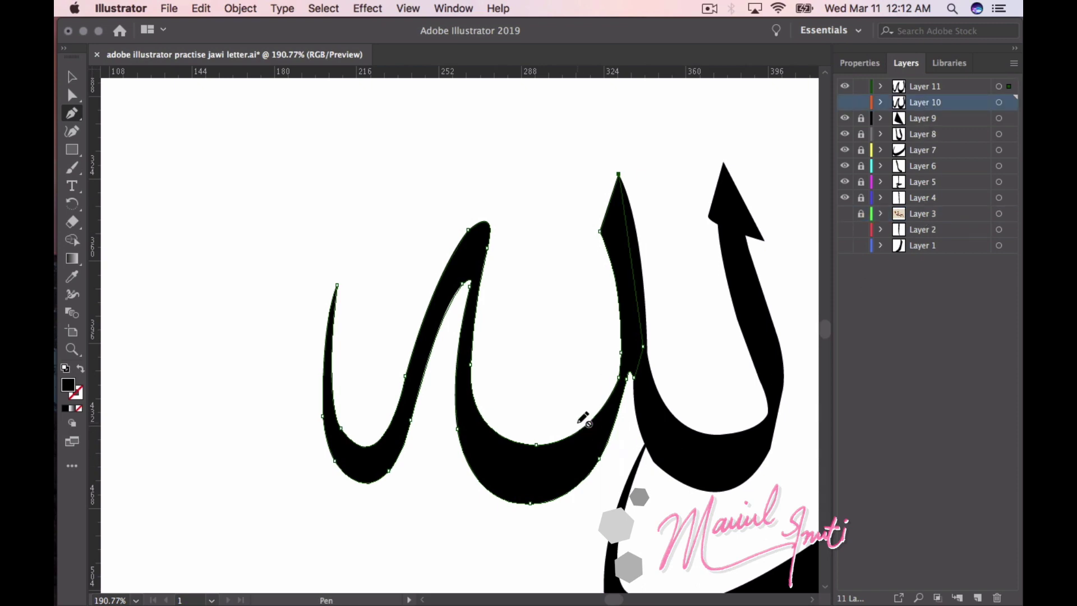
scroll(578, 418, "down", 3)
scroll(577, 418, "right", 2)
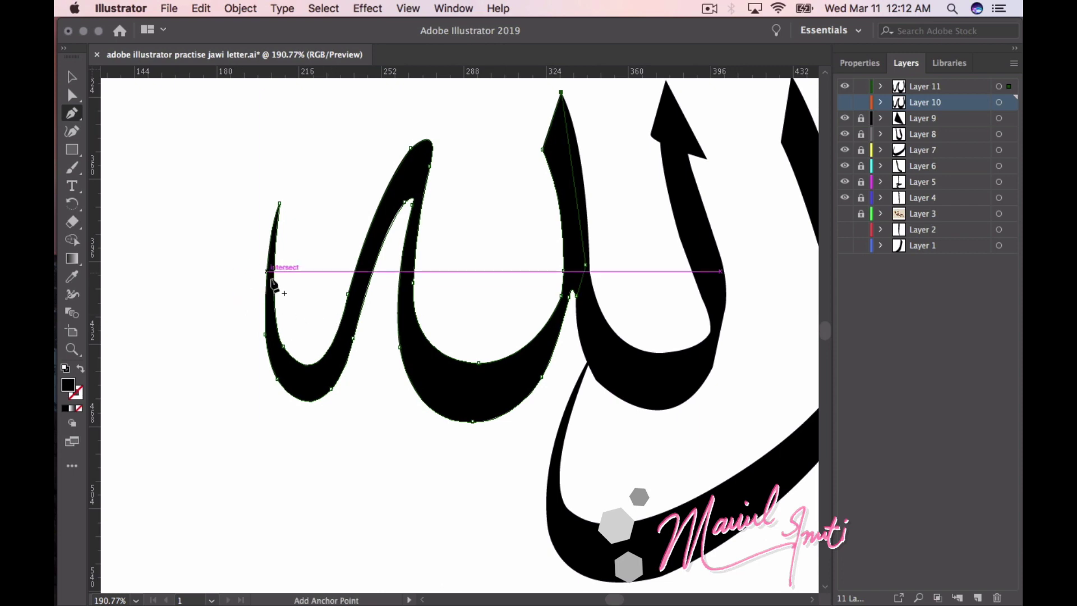
scroll(233, 303, "up", 3)
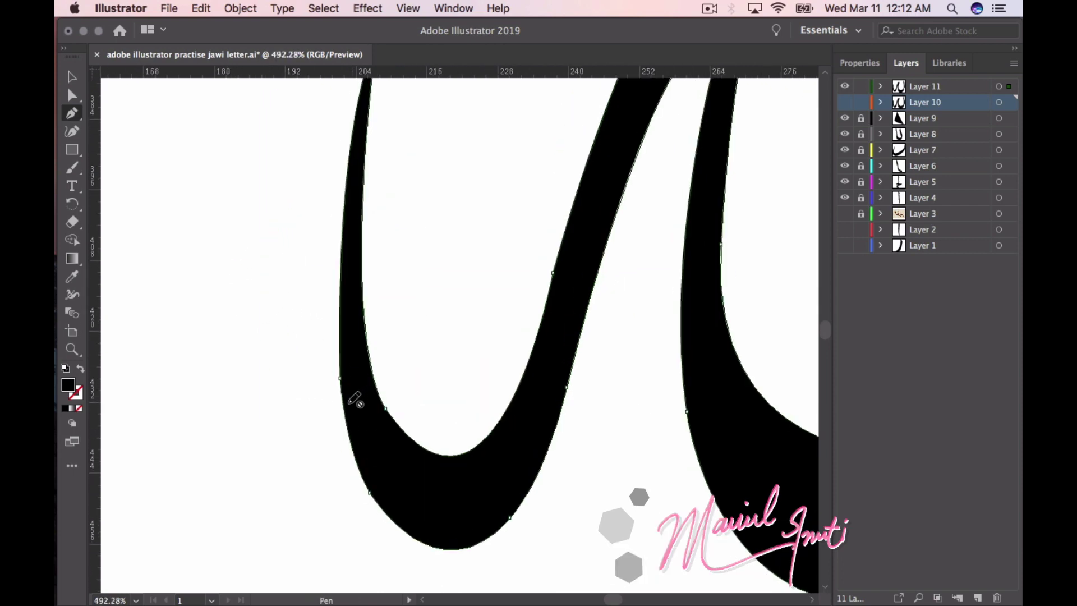
scroll(356, 469, "down", 3)
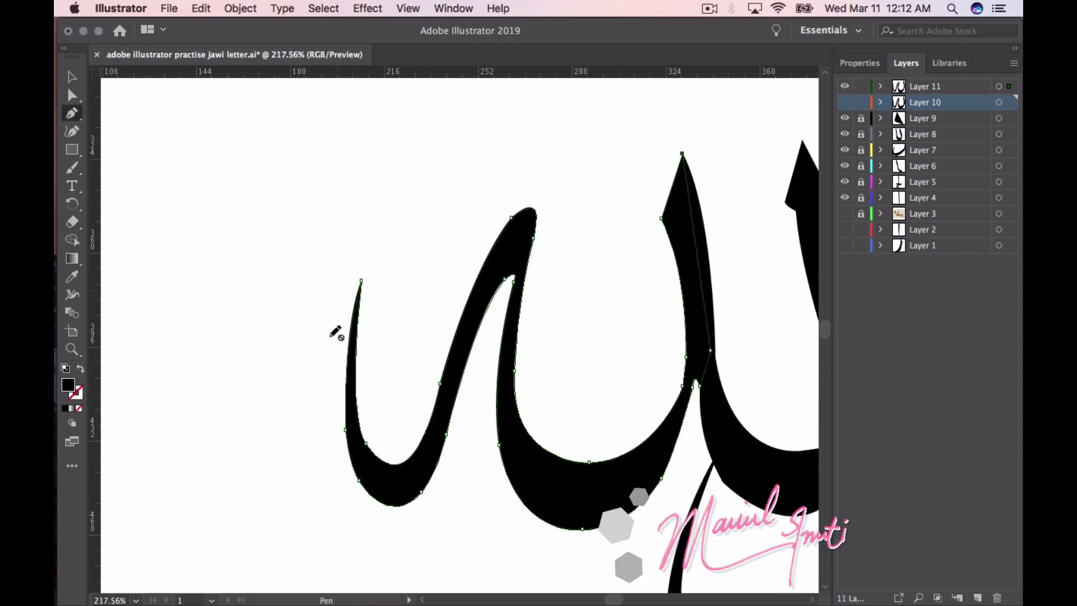
left_click(913, 88)
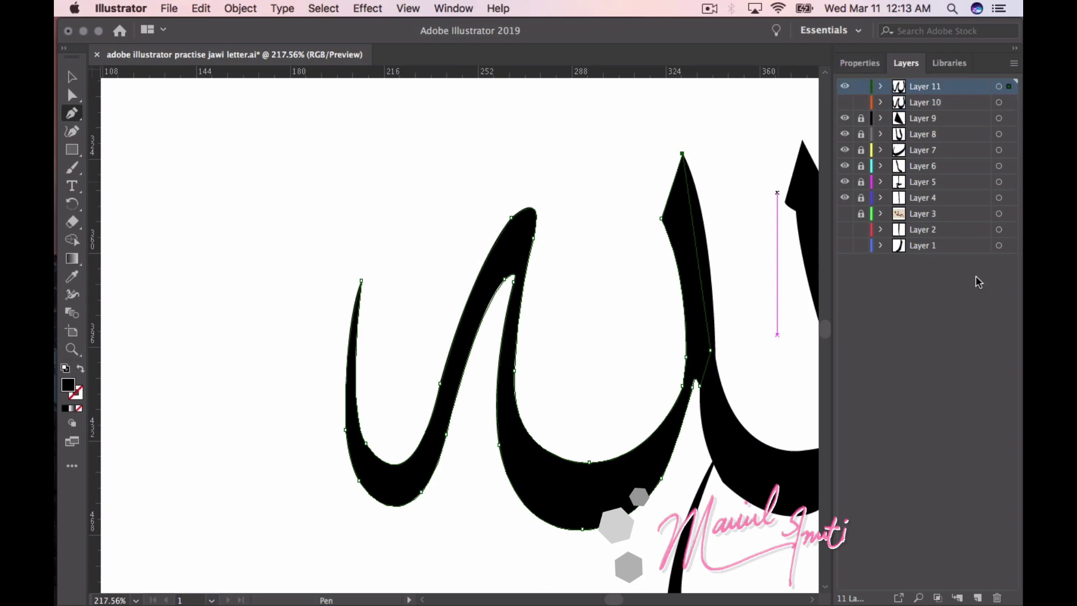
Add Layer 12, show the reference image again, lock Layer 11, and pick the Pen tool
left_click(977, 598)
left_click(913, 230)
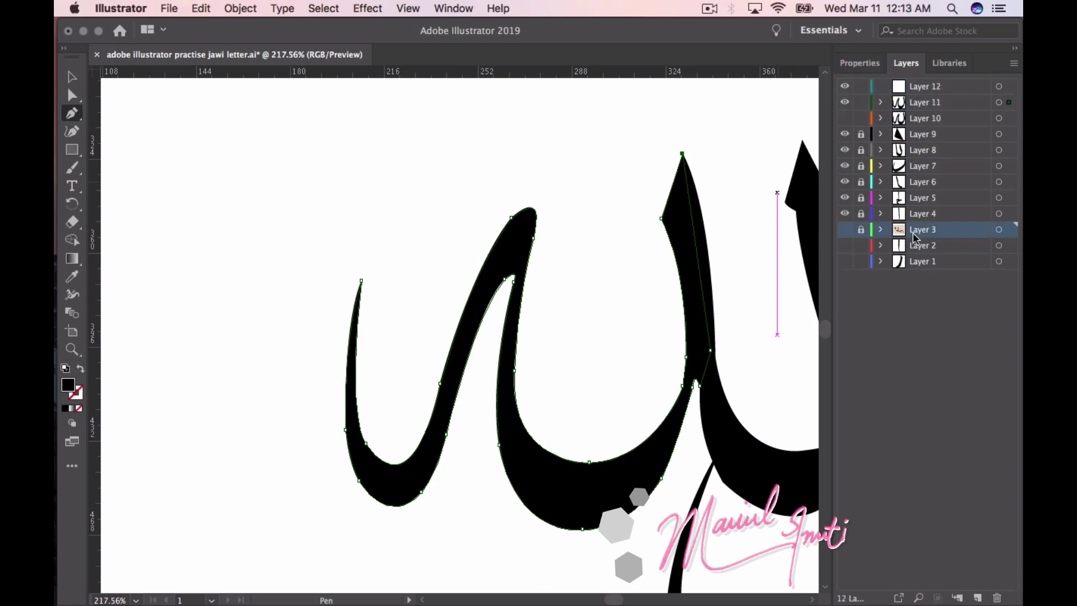
left_click(845, 229)
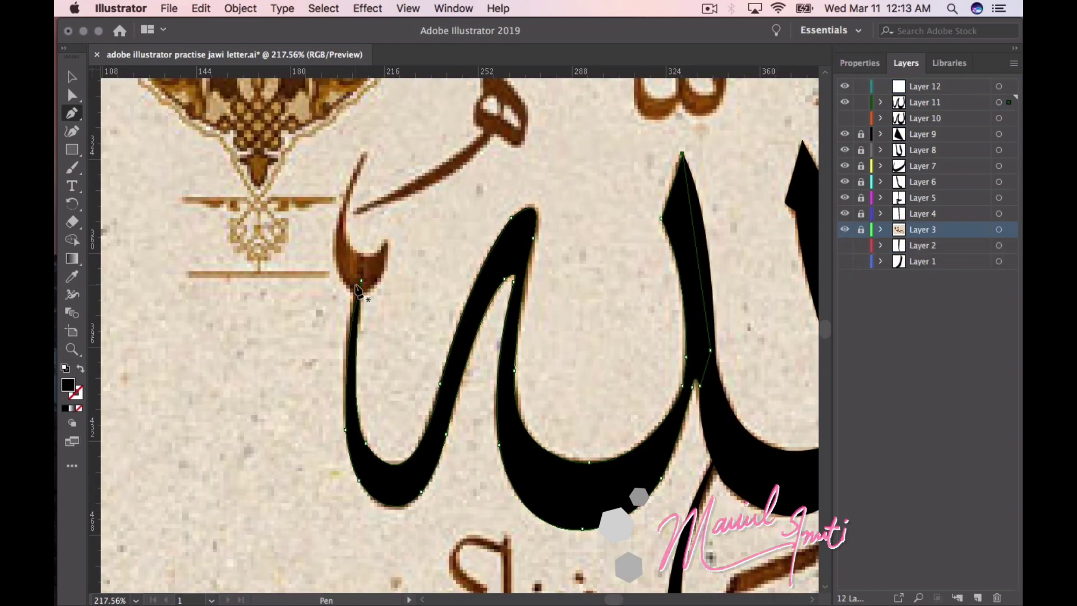
left_click(923, 86)
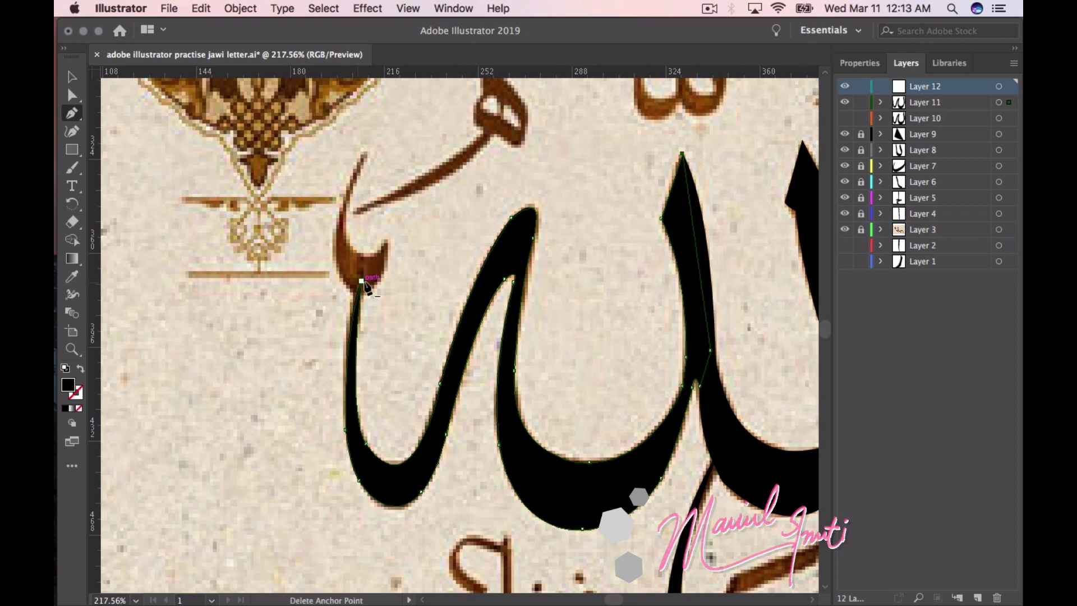
left_click(862, 102)
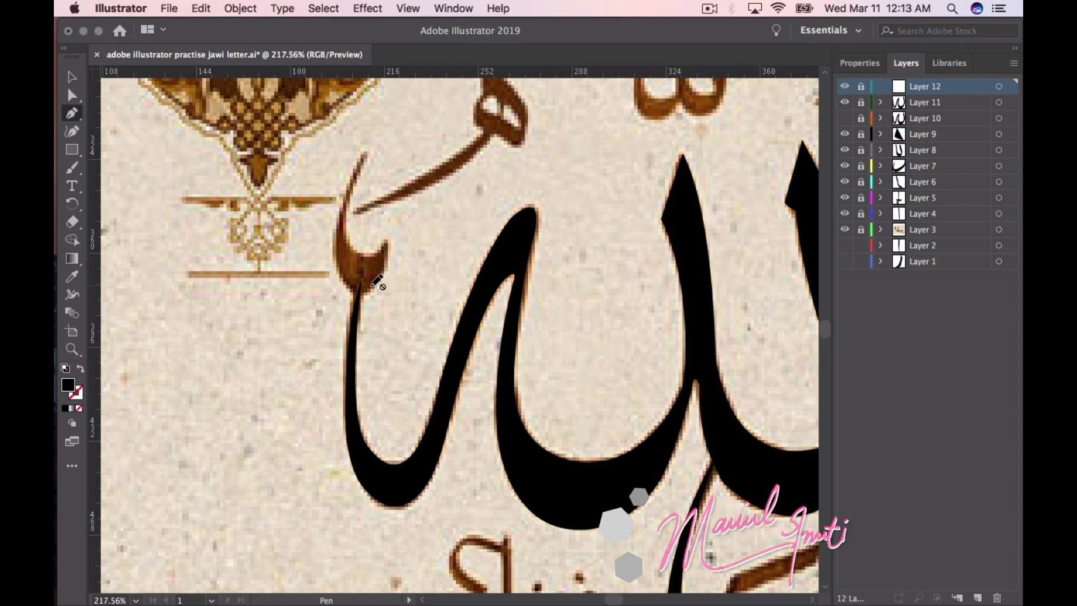
left_click(75, 113)
Trace the leftmost stroke's left edge from its top tip down to its bottom curve
left_click(361, 281)
left_click_drag(346, 430, 354, 527)
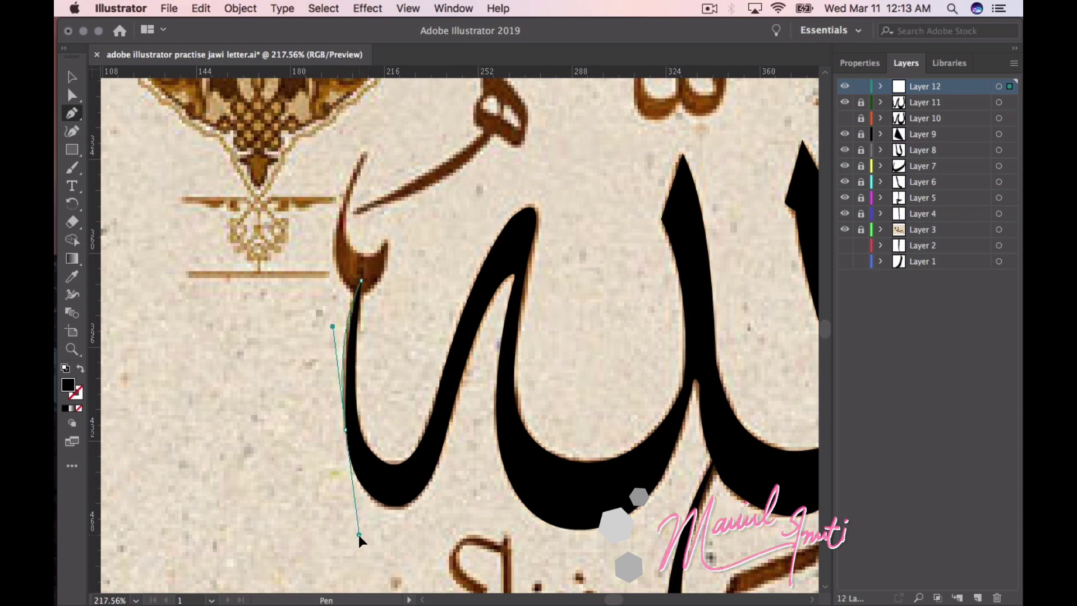
left_click_drag(355, 528, 353, 532)
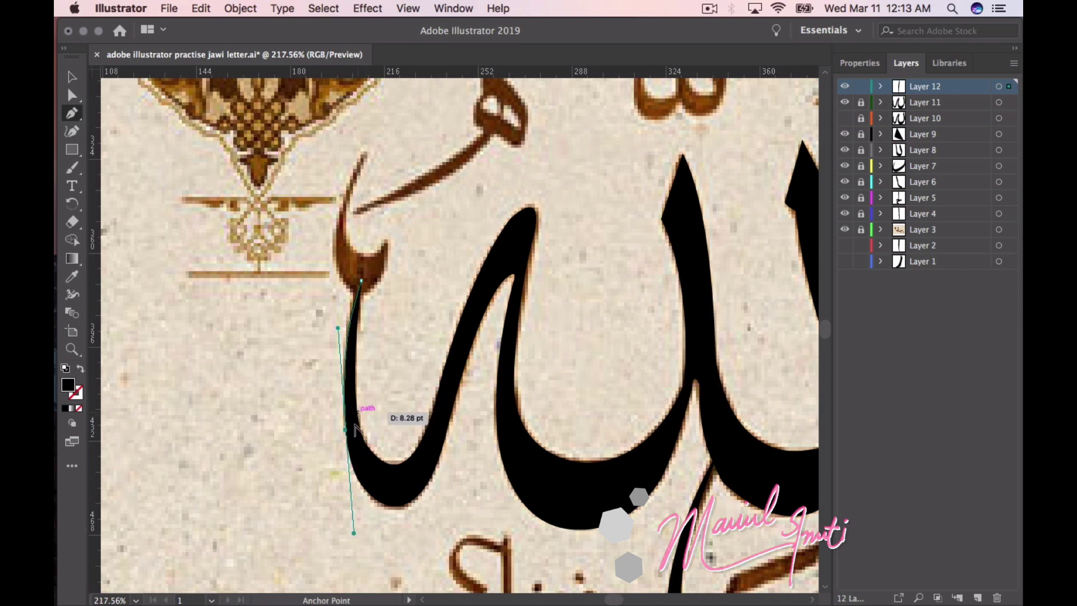
left_click_drag(345, 430, 362, 455)
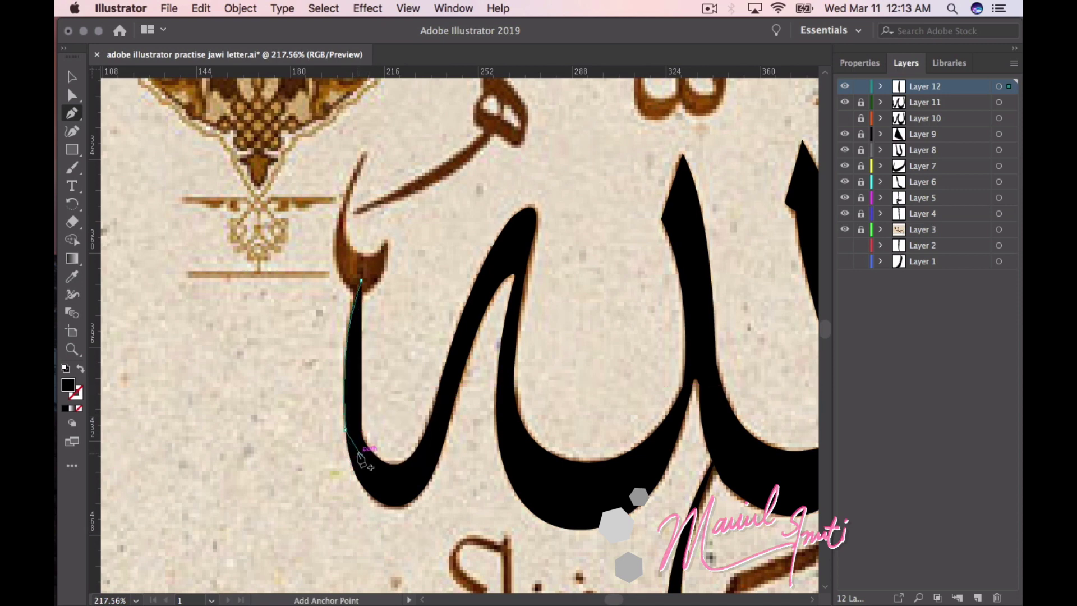
scroll(359, 469, "up", 5)
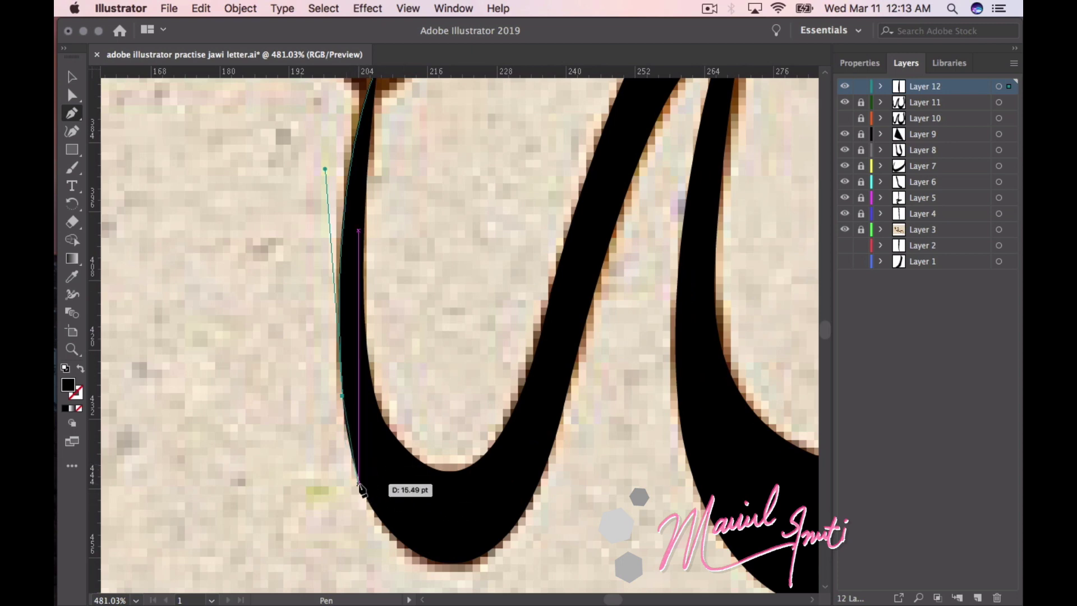
key("ctrl+z")
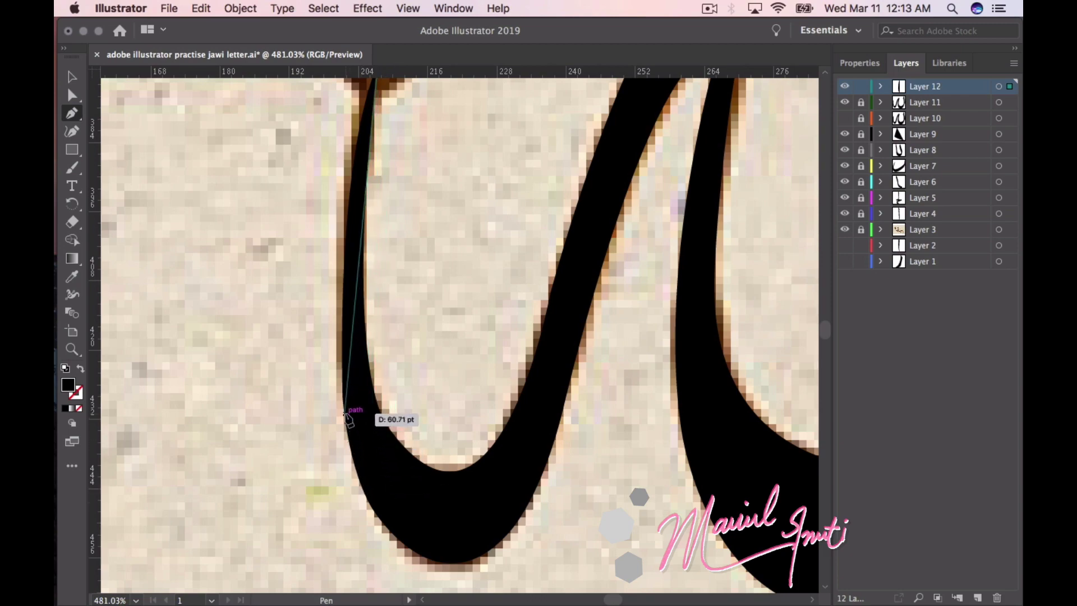
mouse_move(344, 413)
left_mouse_down()
mouse_move(375, 568)
mouse_move(414, 308)
left_mouse_up()
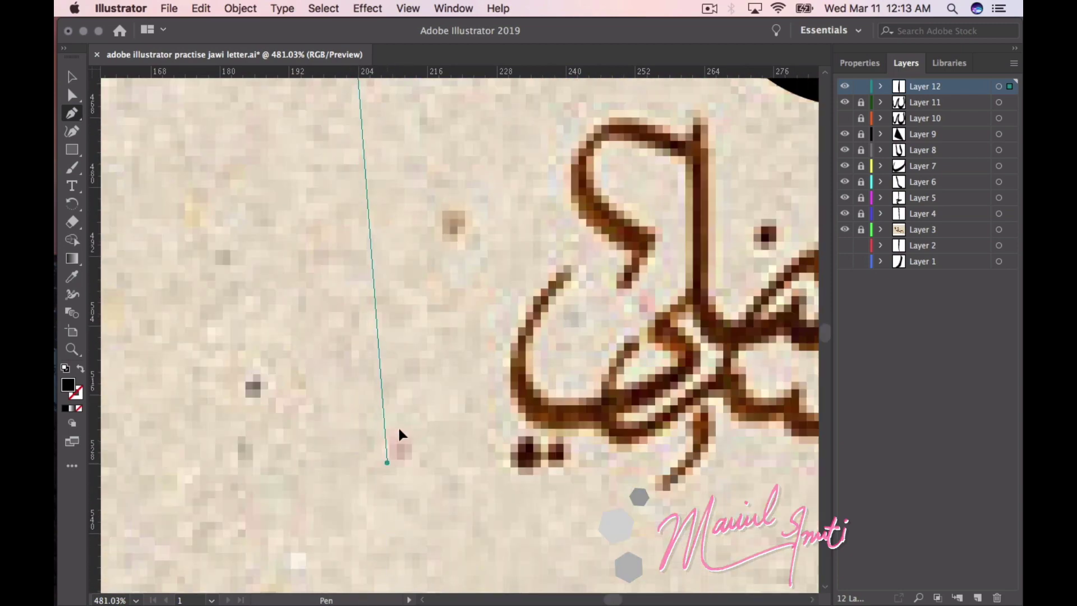
scroll(416, 307, "down", 5)
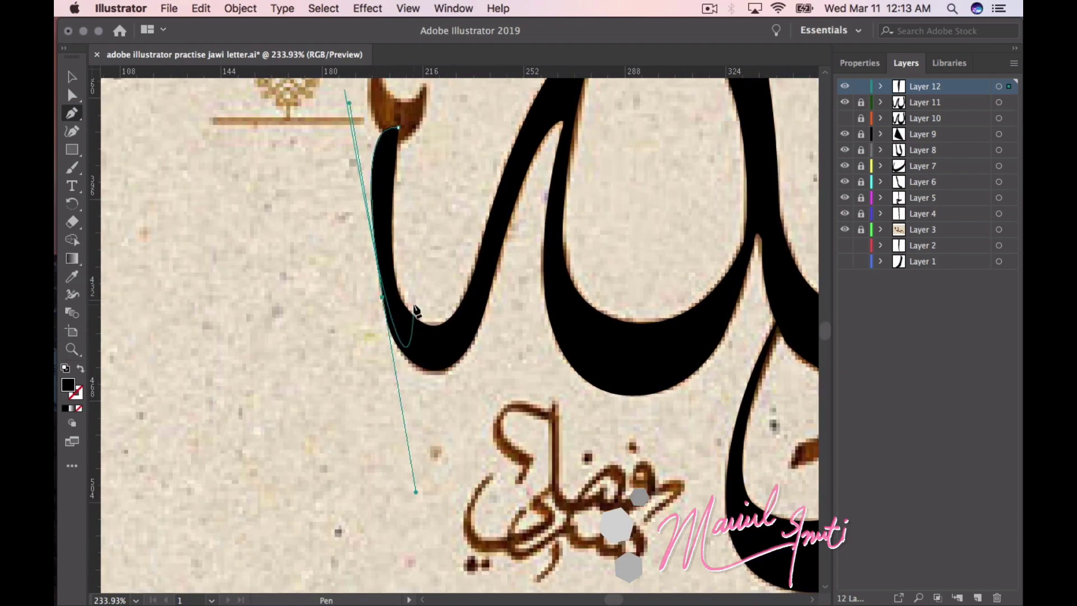
left_click_drag(396, 320, 405, 399)
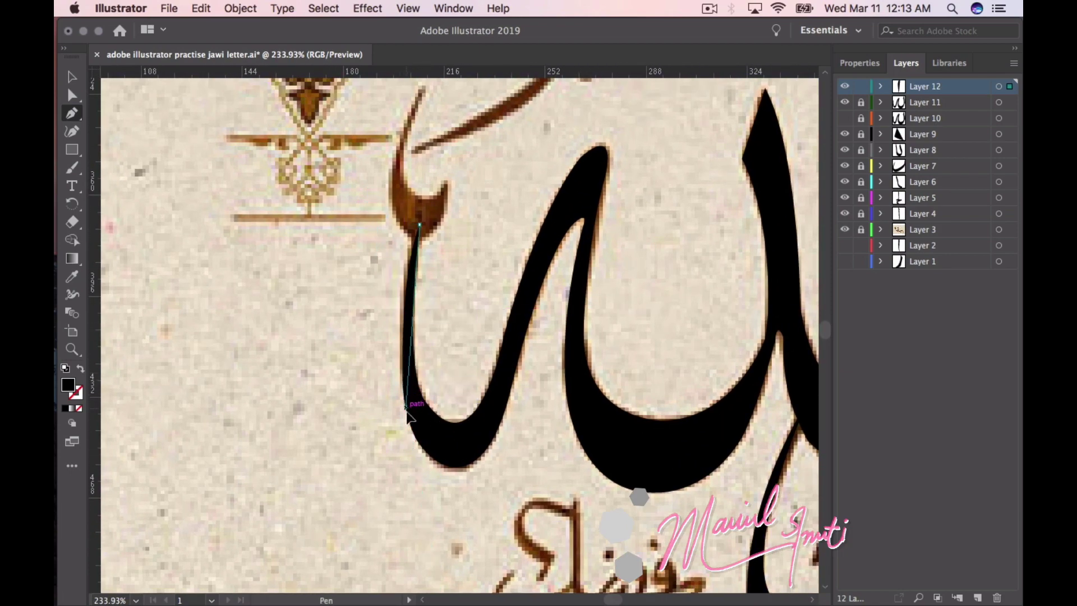
mouse_move(405, 407)
left_mouse_down()
mouse_move(427, 532)
mouse_move(433, 447)
mouse_move(420, 439)
left_mouse_up()
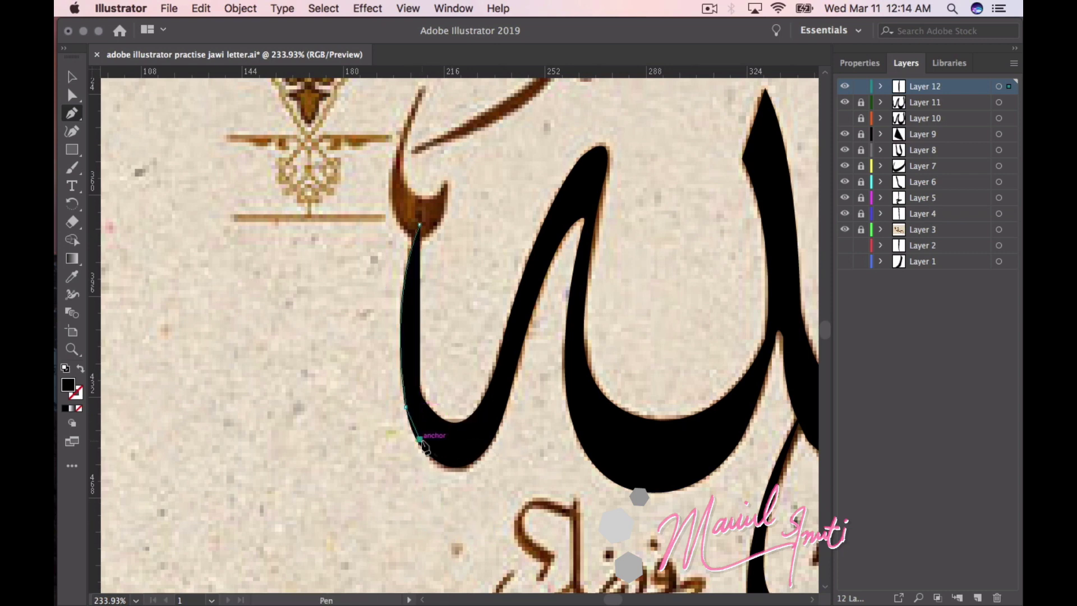
Set the path opacity to 9% and close the leftmost stroke's outline at its start
left_click(859, 63)
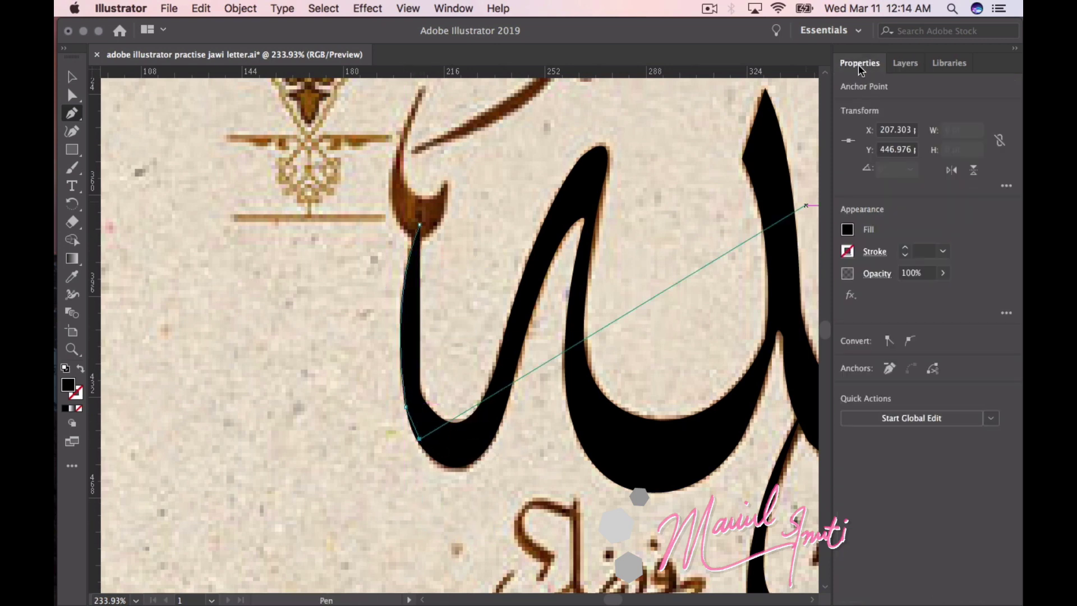
left_click(941, 275)
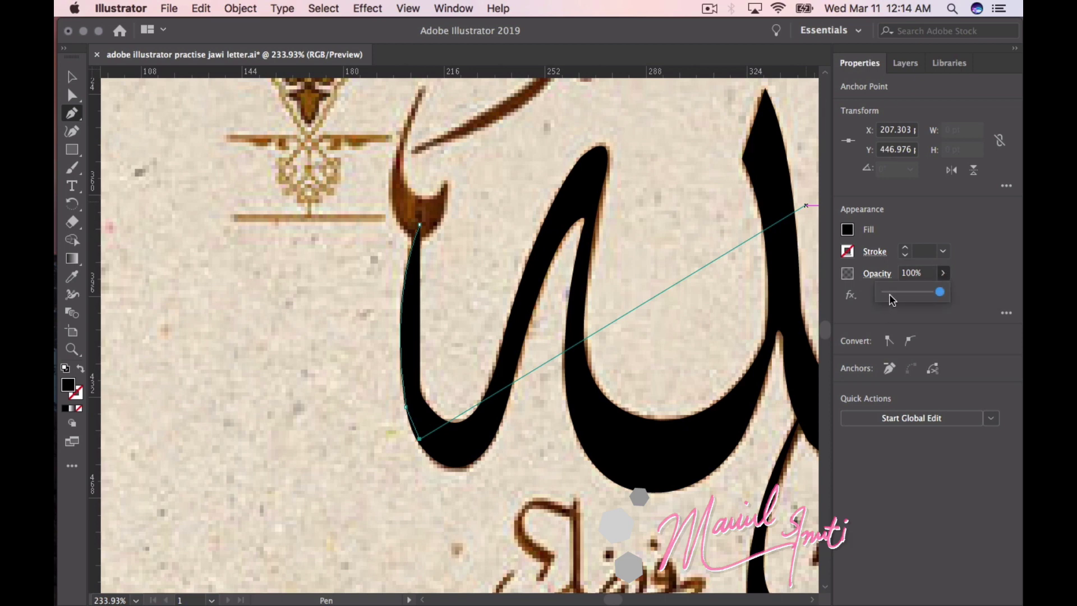
left_click(890, 293)
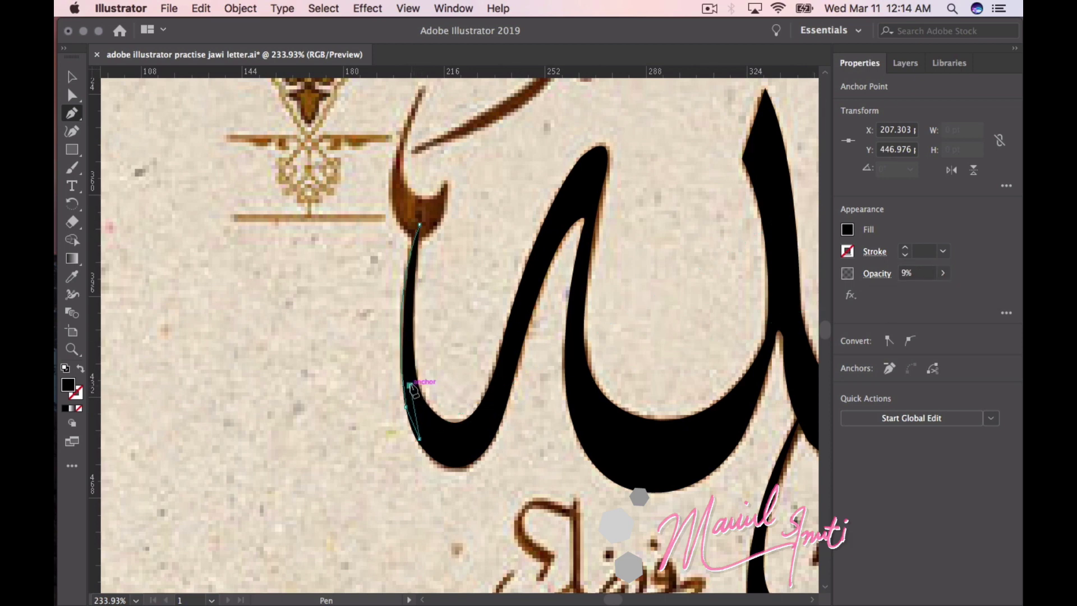
left_click(409, 307)
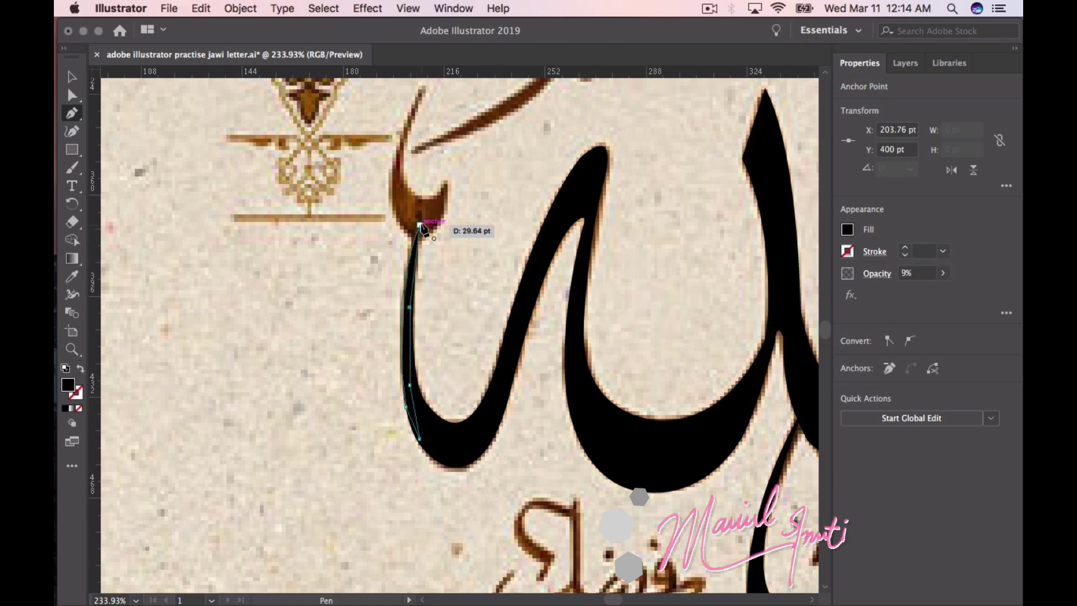
left_click_drag(420, 225, 432, 197)
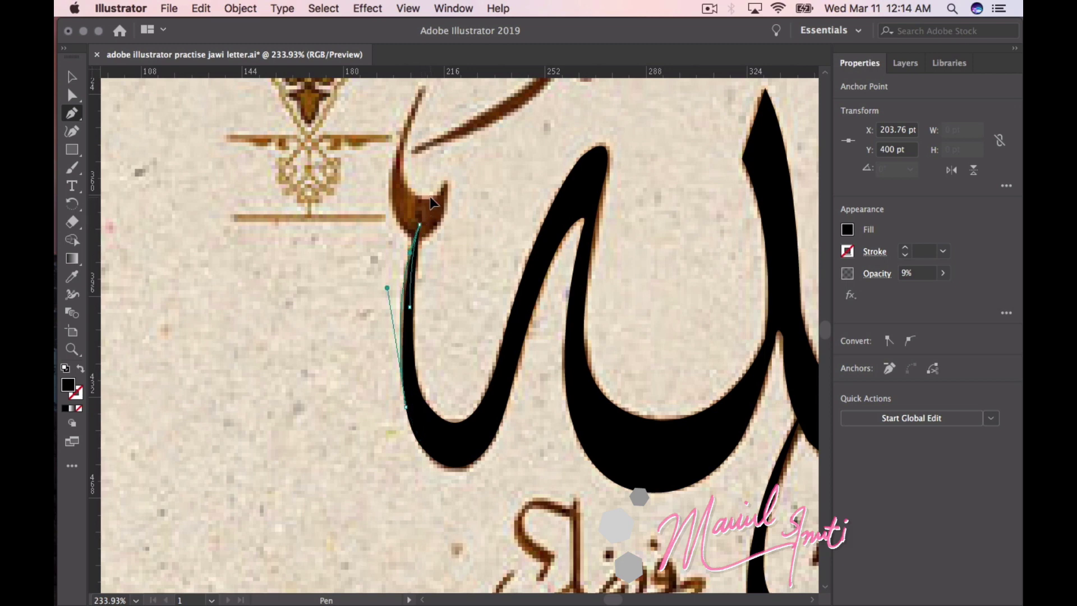
Switch to Direct Selection and lock Layer 12
key("super")
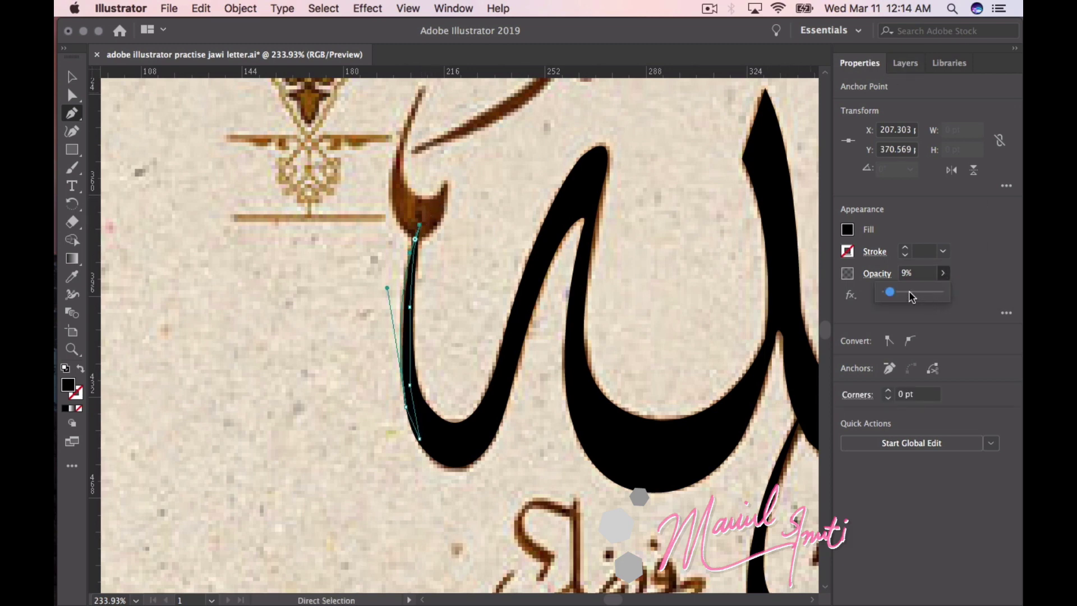
left_click(905, 63)
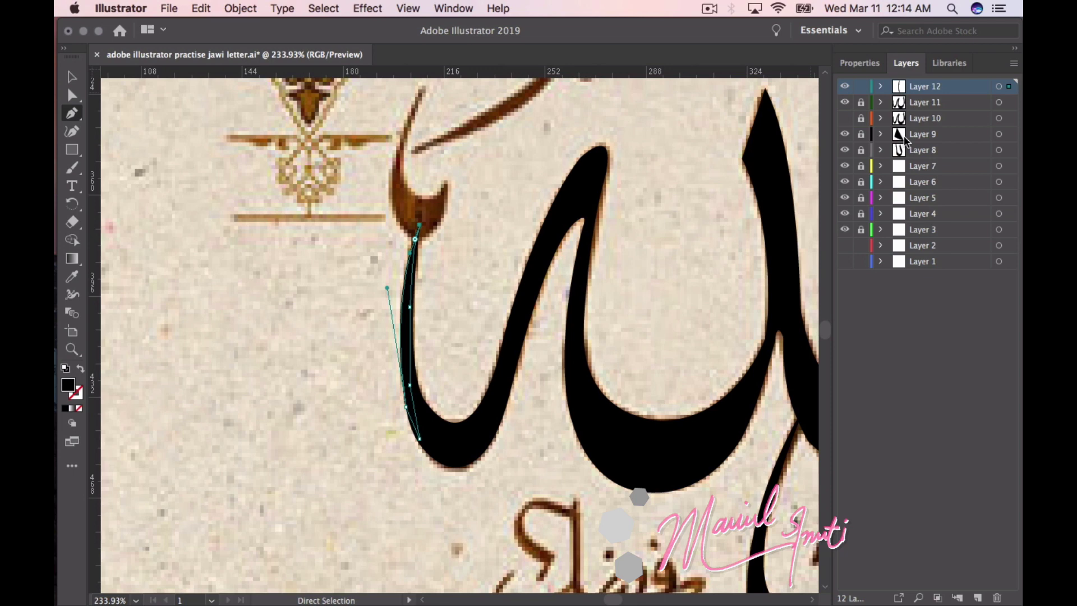
left_click(861, 88)
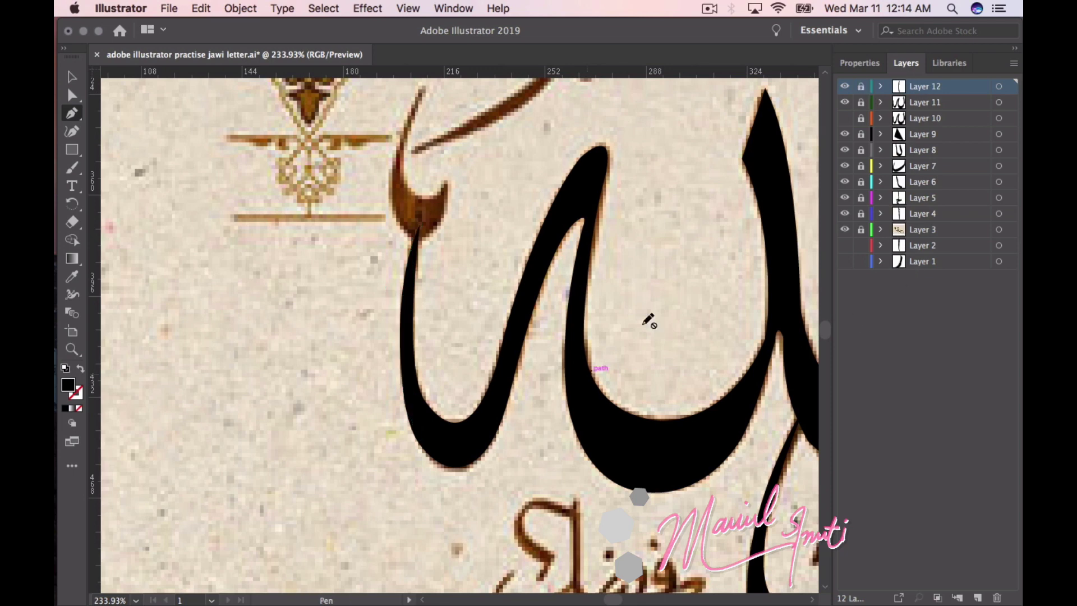
Toggle the reference image and Layer 11 visibility to compare the tracing
left_click(845, 229)
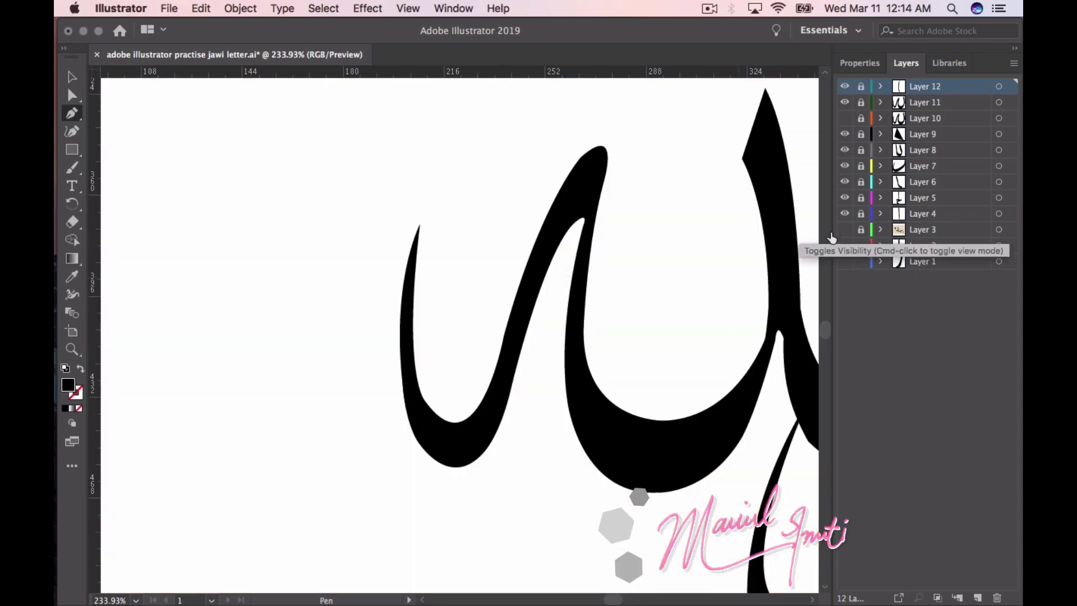
scroll(554, 277, "down", 5, "alt")
scroll(554, 277, "right", 5)
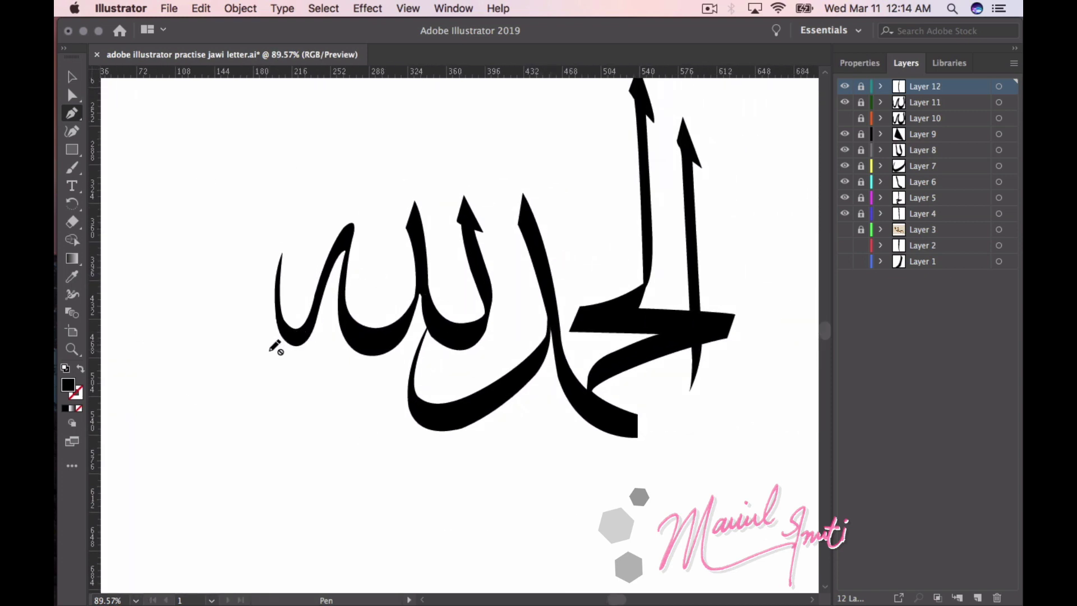
scroll(274, 346, "up", 4, "alt")
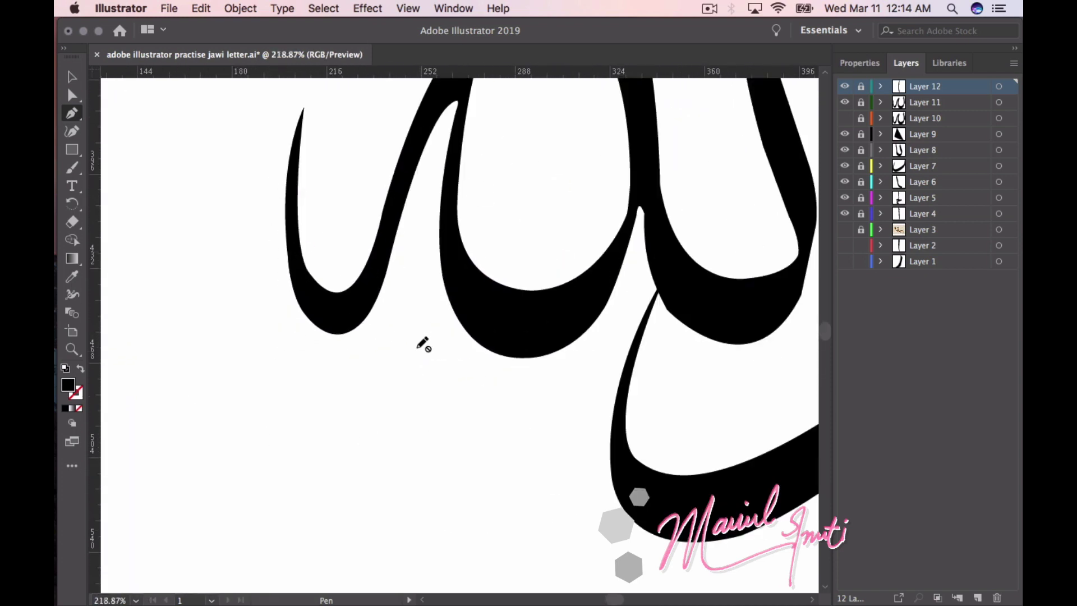
left_click(845, 229)
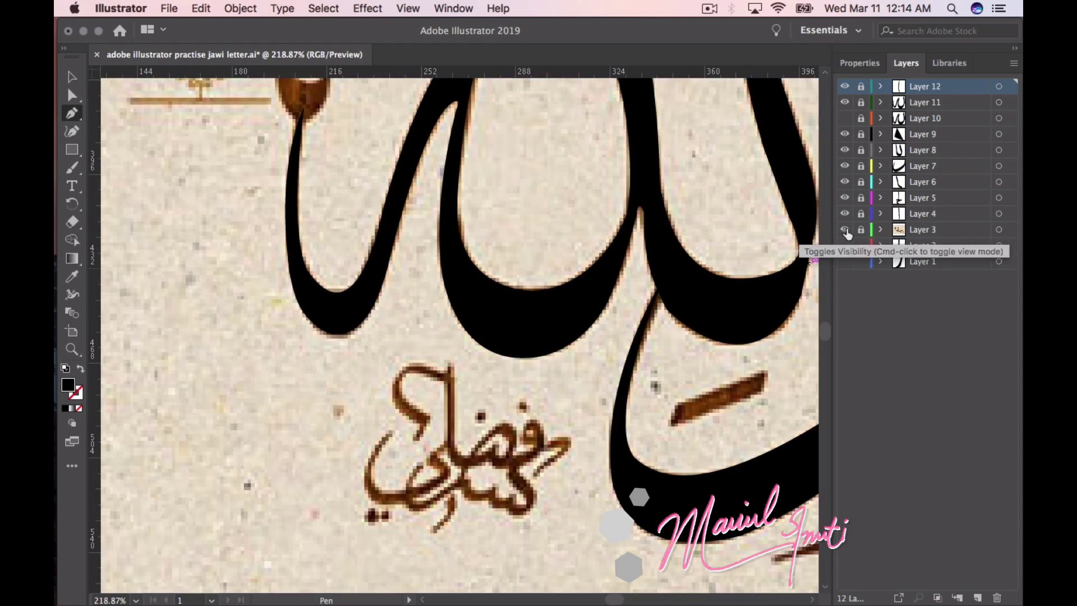
left_click(845, 102)
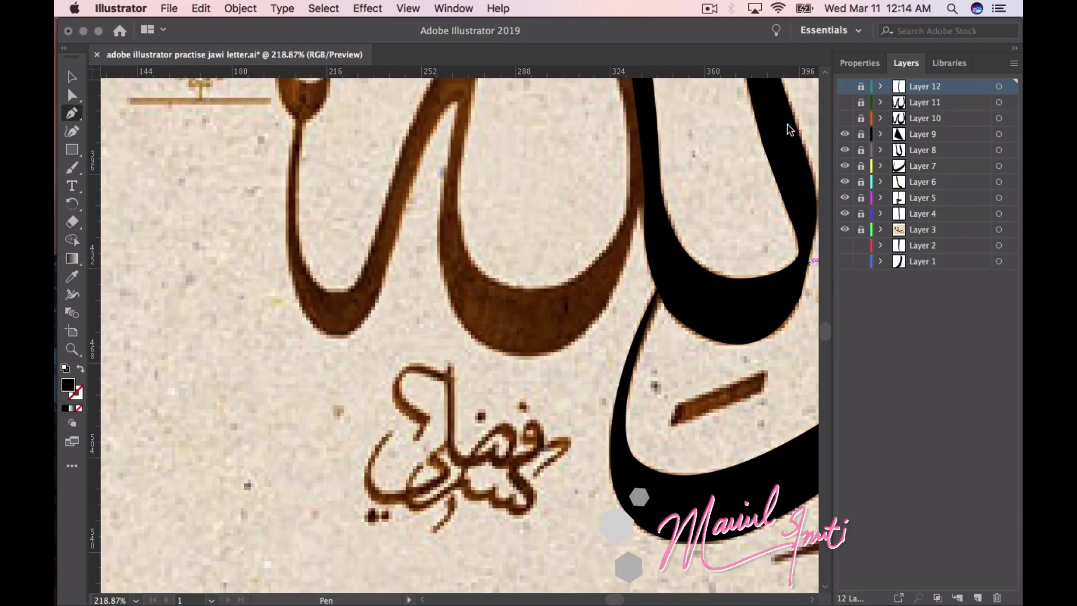
scroll(594, 219, "up", 3)
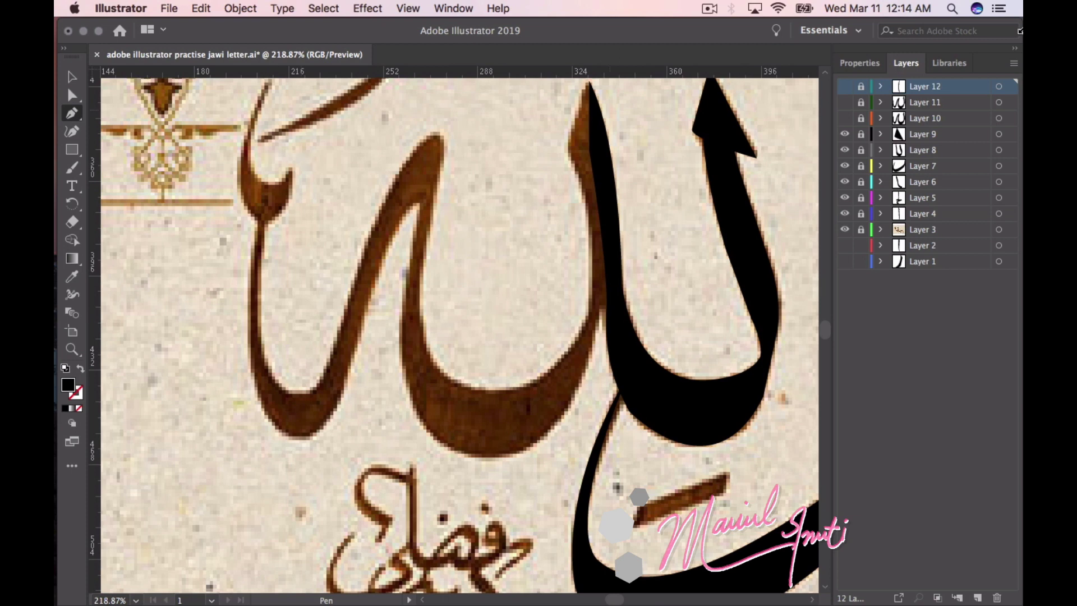
left_click(845, 102)
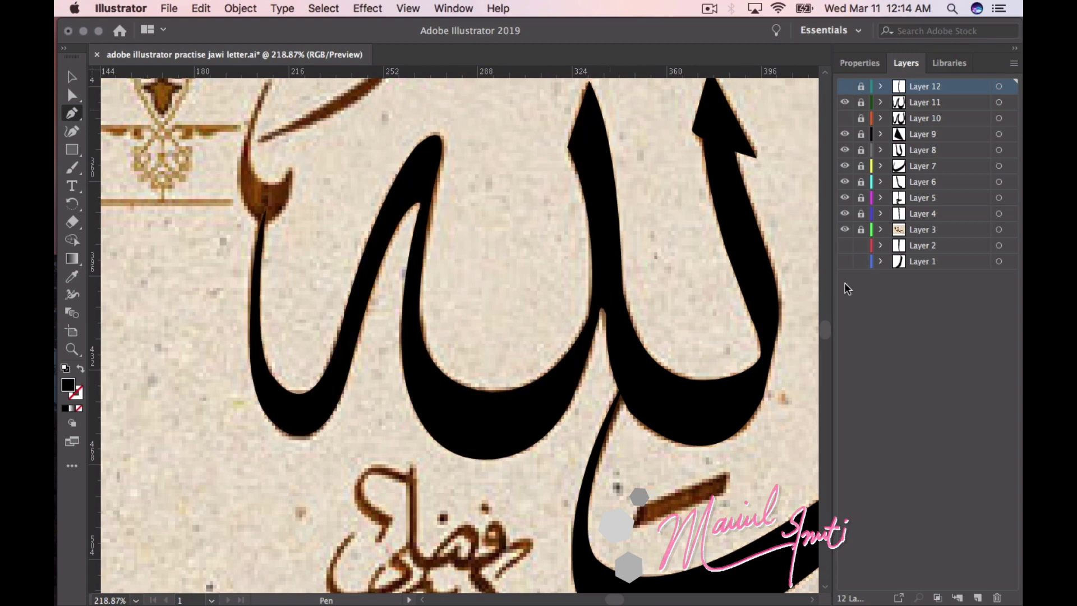
Make Layers 11 and 12 visible and leave the reference image layer hidden
left_click(845, 230)
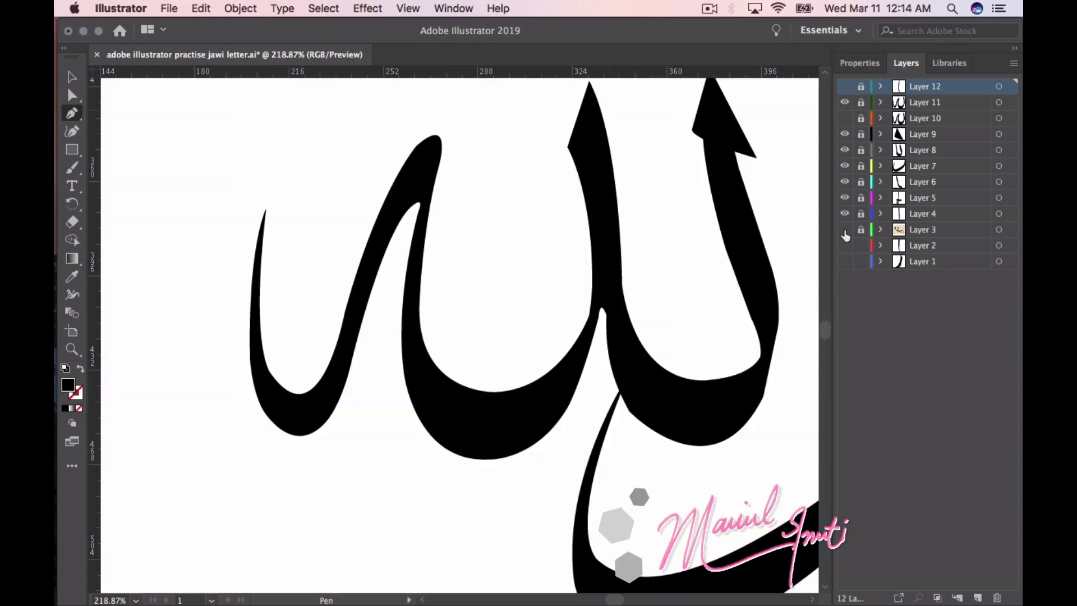
scroll(552, 349, "down", 5)
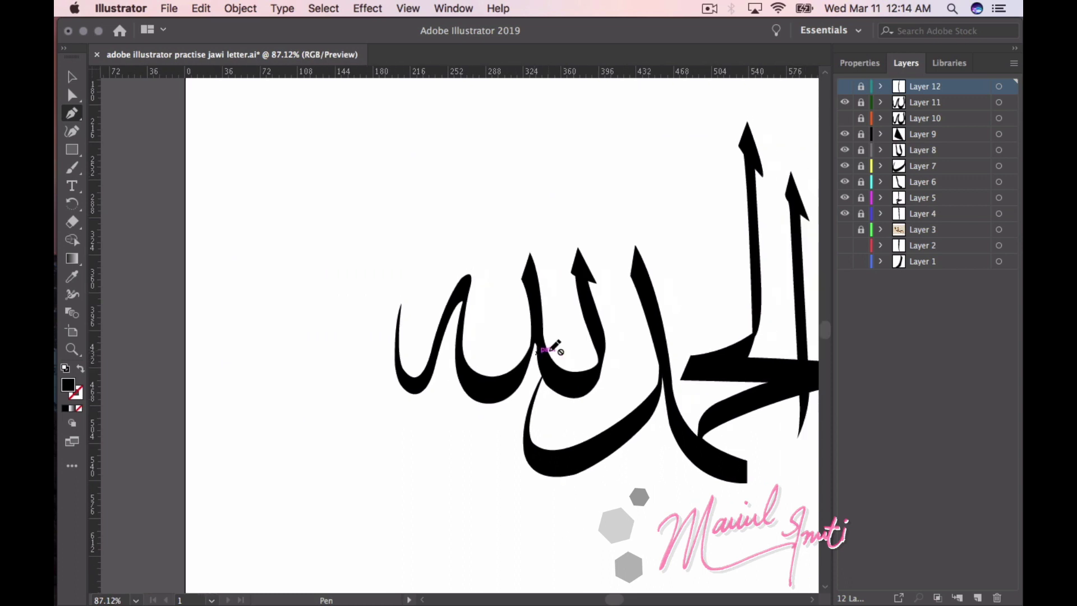
scroll(553, 349, "right", 5)
scroll(579, 335, "up", 2)
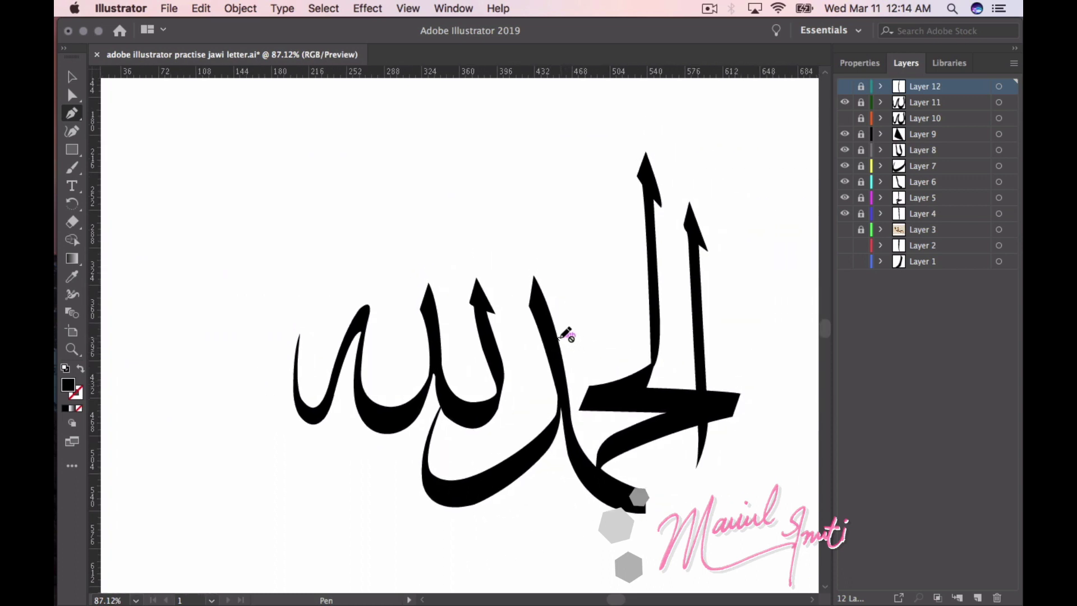
scroll(567, 335, "down", 1)
scroll(567, 335, "right", 1)
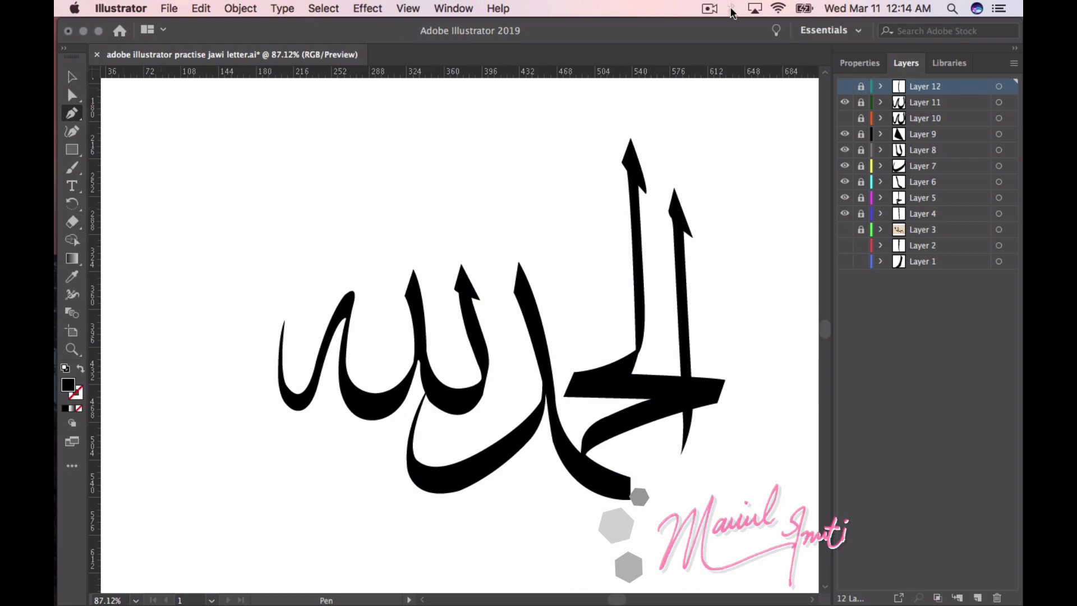
left_click(710, 10)
left_click(723, 40)
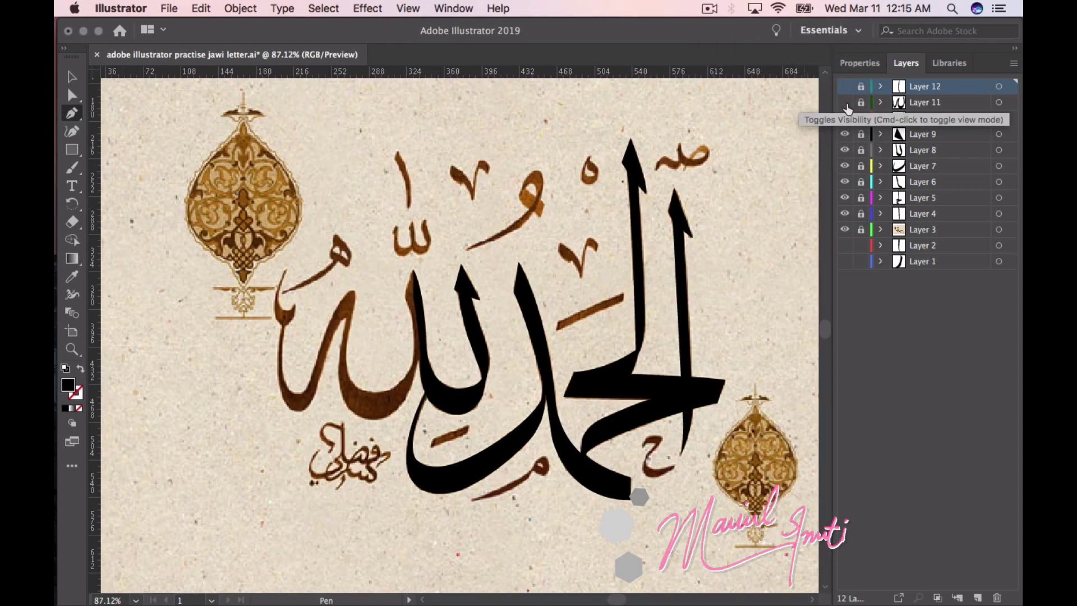
left_click(845, 102)
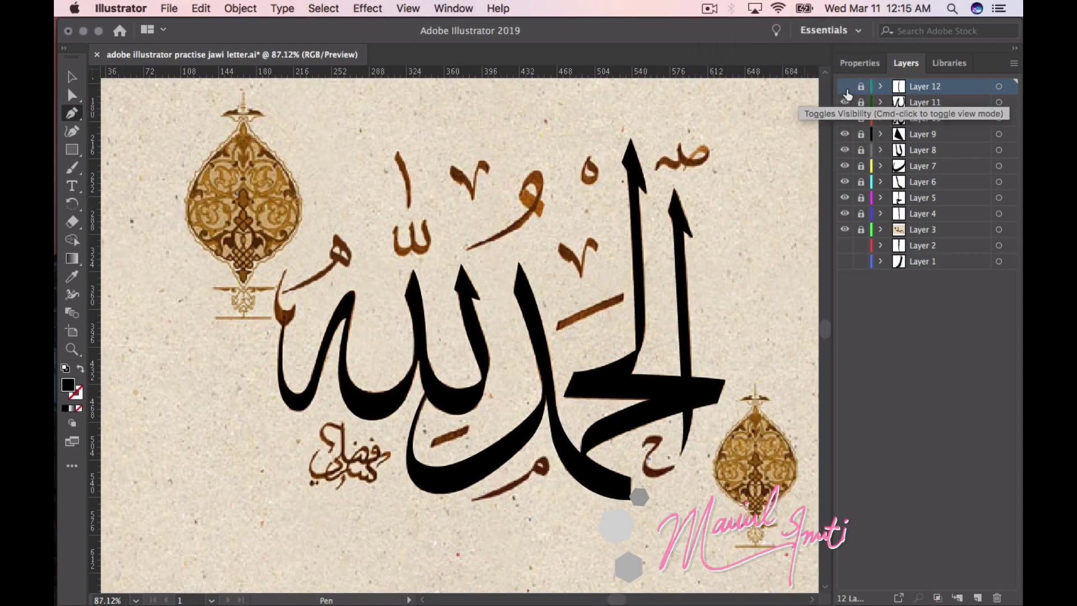
left_click(845, 230)
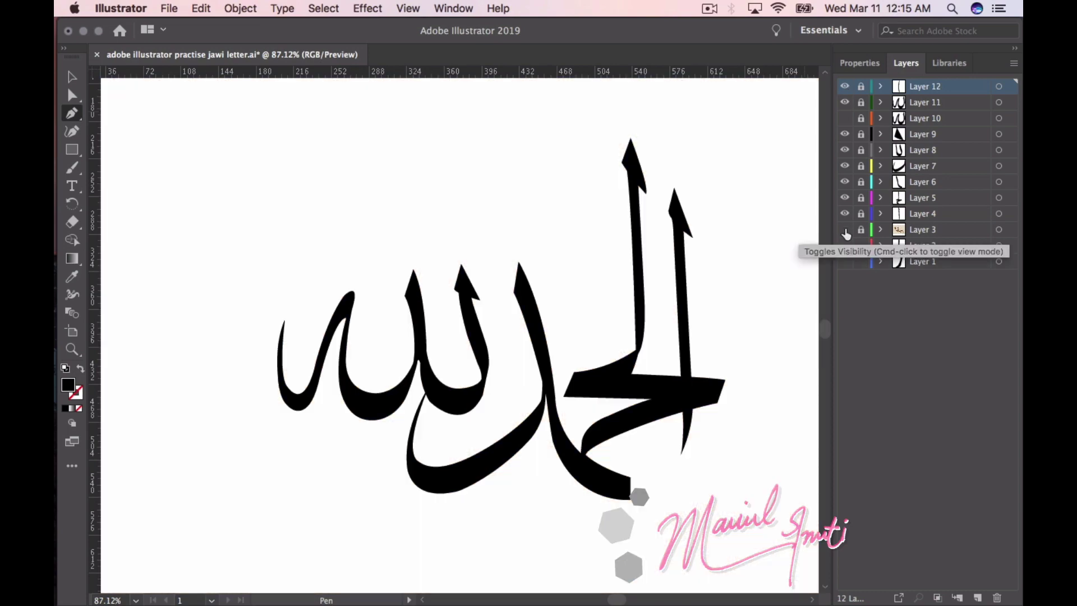